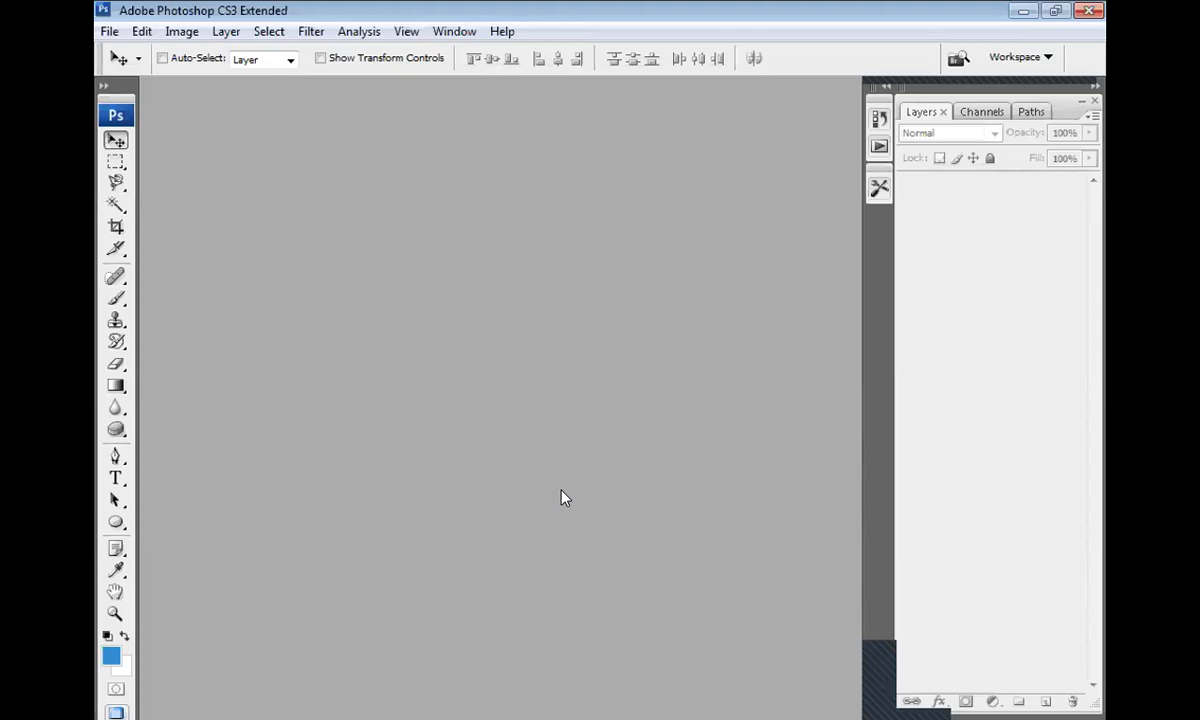
- Start opening an image, look inside the "fifth day" folder and return to the NEW folder
{"action": "double_click", "coordinate": [492, 385]}
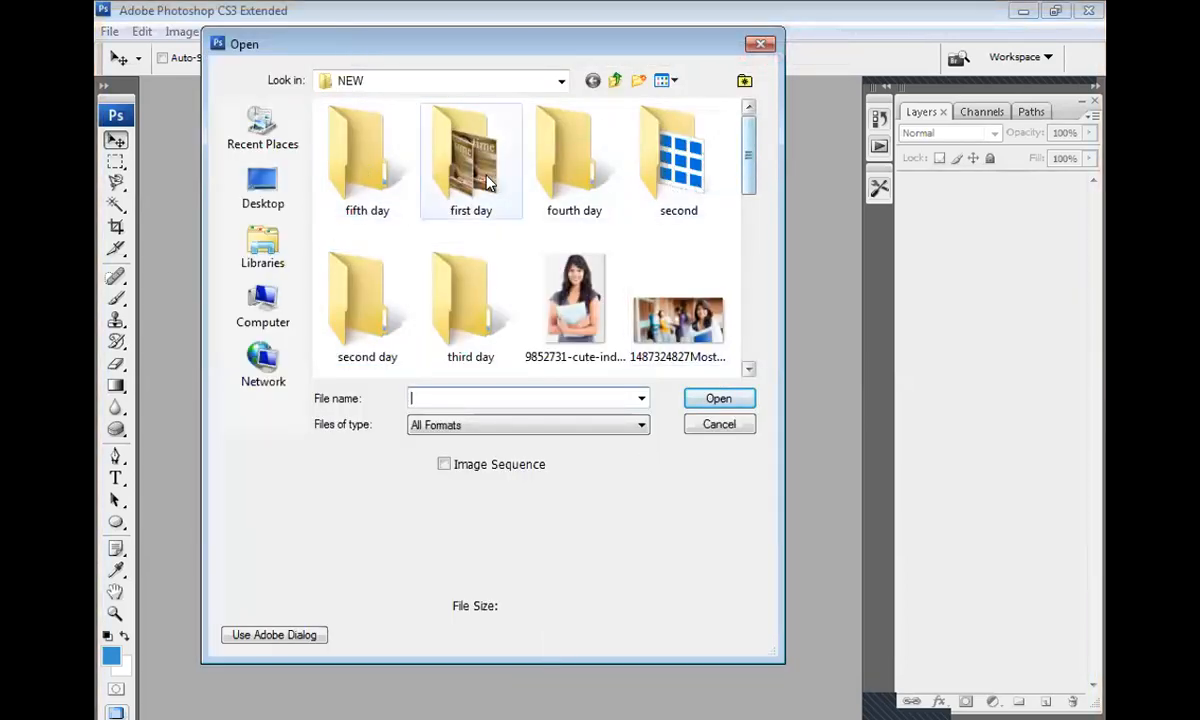
{"action": "double_click", "coordinate": [352, 160]}
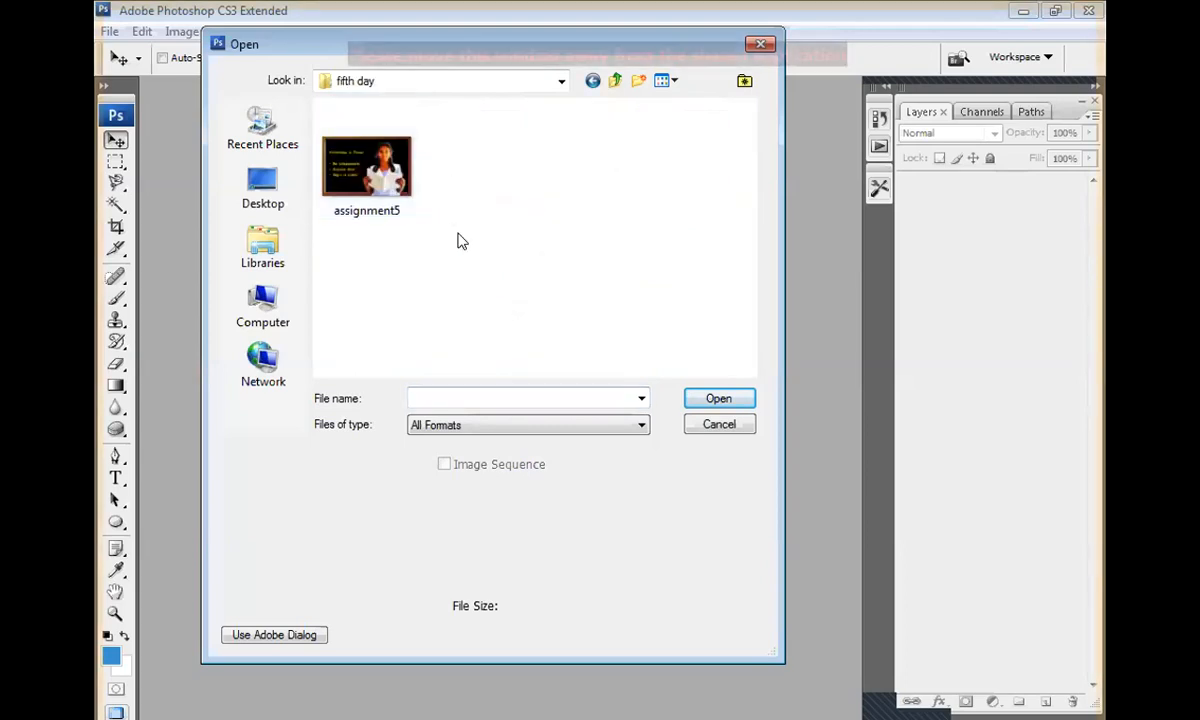
{"action": "left_click", "coordinate": [592, 88]}
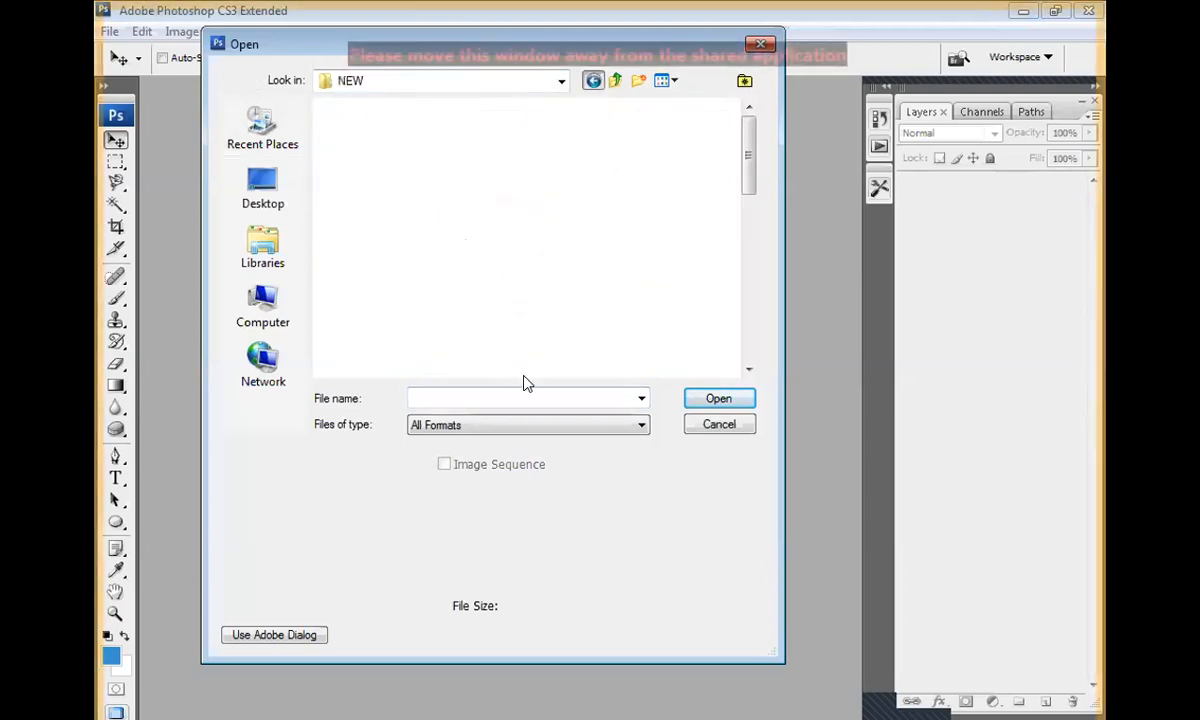
{"action": "left_click_drag", "start_coordinate": [752, 160], "coordinate": [702, 120]}
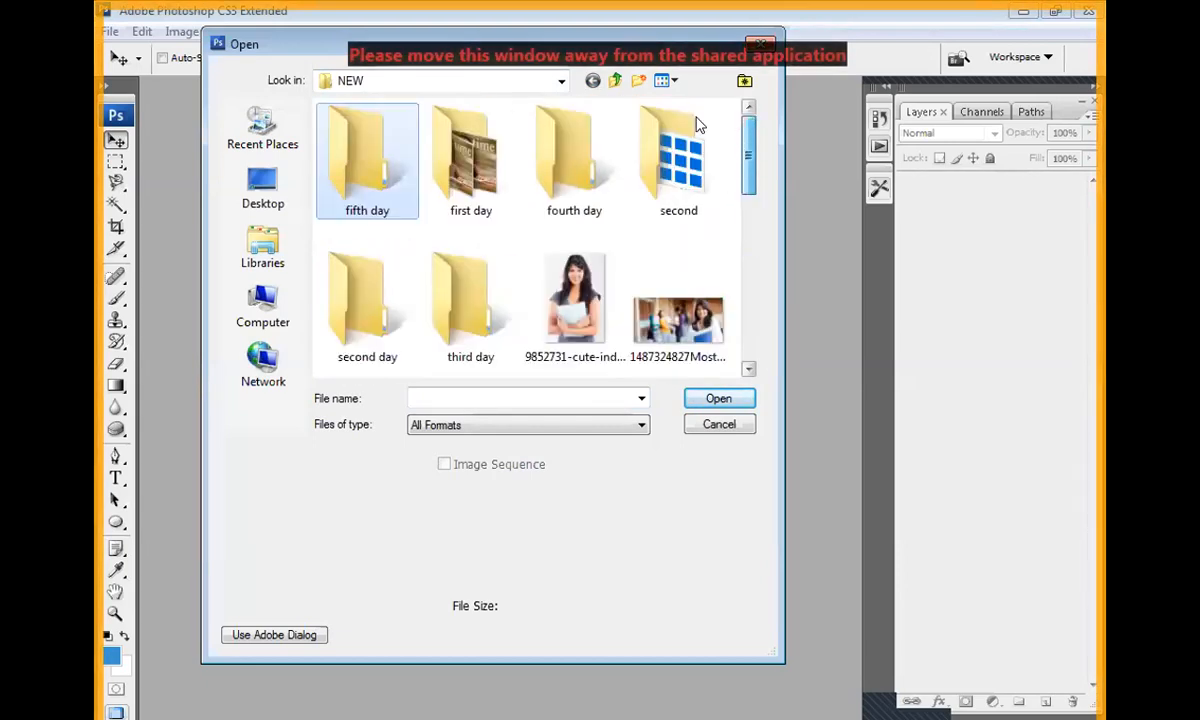
- Open the image Image-3-9 from the photoshop folder, one level above NEW
{"action": "left_click", "coordinate": [615, 80]}
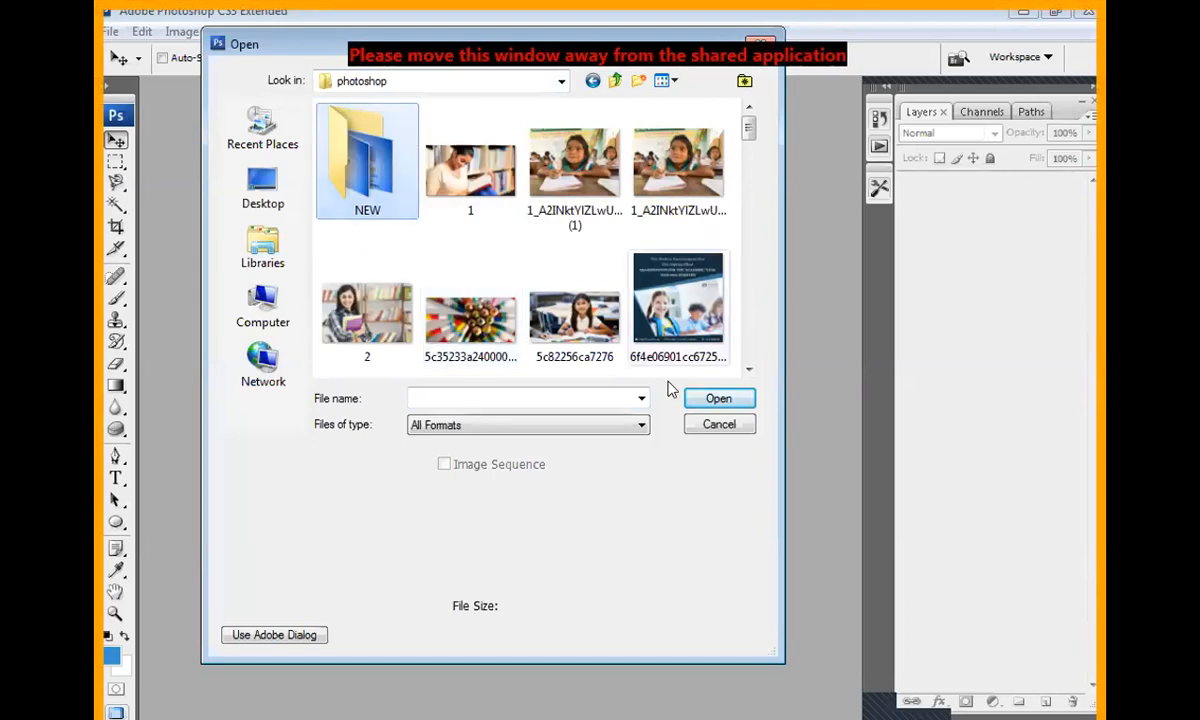
{"action": "left_click", "coordinate": [749, 370]}
{"action": "left_click", "coordinate": [749, 370]}
{"action": "left_click", "coordinate": [749, 370]}
{"action": "left_click", "coordinate": [749, 370]}
{"action": "left_click", "coordinate": [749, 370]}
{"action": "left_click", "coordinate": [749, 370]}
{"action": "left_click", "coordinate": [749, 370]}
{"action": "left_click", "coordinate": [749, 370]}
{"action": "left_click", "coordinate": [749, 370]}
{"action": "left_click", "coordinate": [749, 370]}
{"action": "left_click", "coordinate": [749, 370]}
{"action": "left_click", "coordinate": [749, 370]}
{"action": "left_click", "coordinate": [749, 370]}
{"action": "left_click", "coordinate": [749, 370]}
{"action": "left_click", "coordinate": [749, 370]}
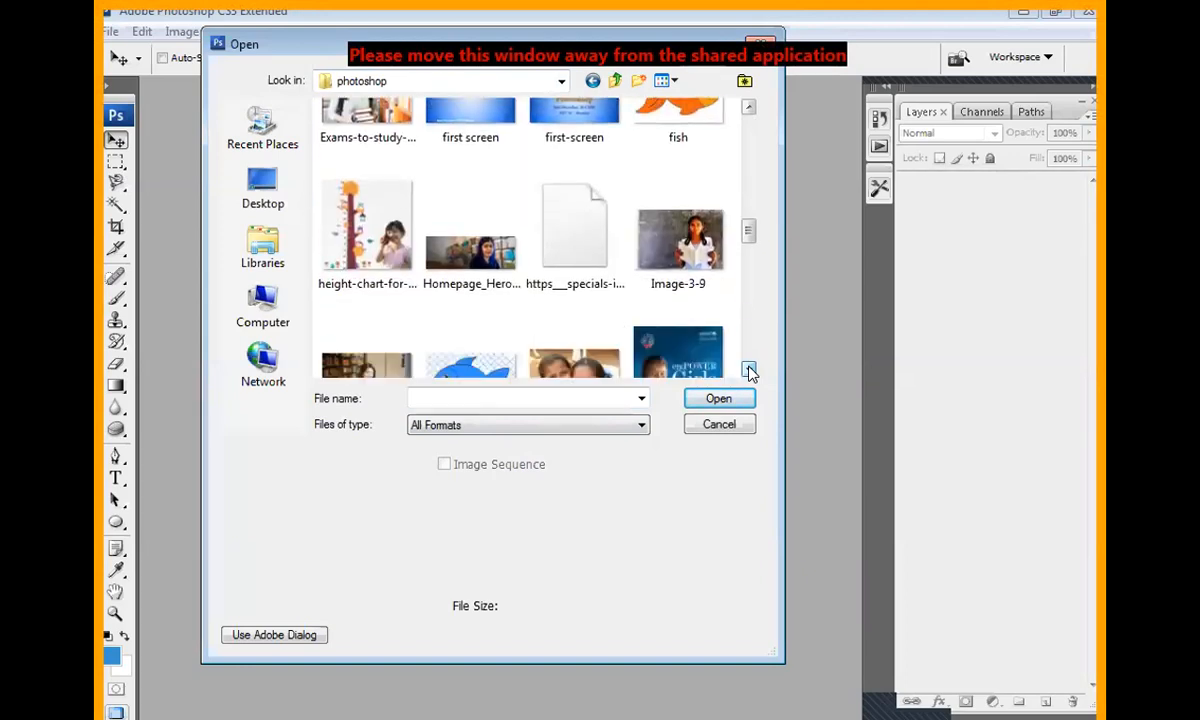
{"action": "left_click", "coordinate": [749, 370]}
{"action": "left_click", "coordinate": [672, 188]}
{"action": "double_click", "coordinate": [672, 188]}
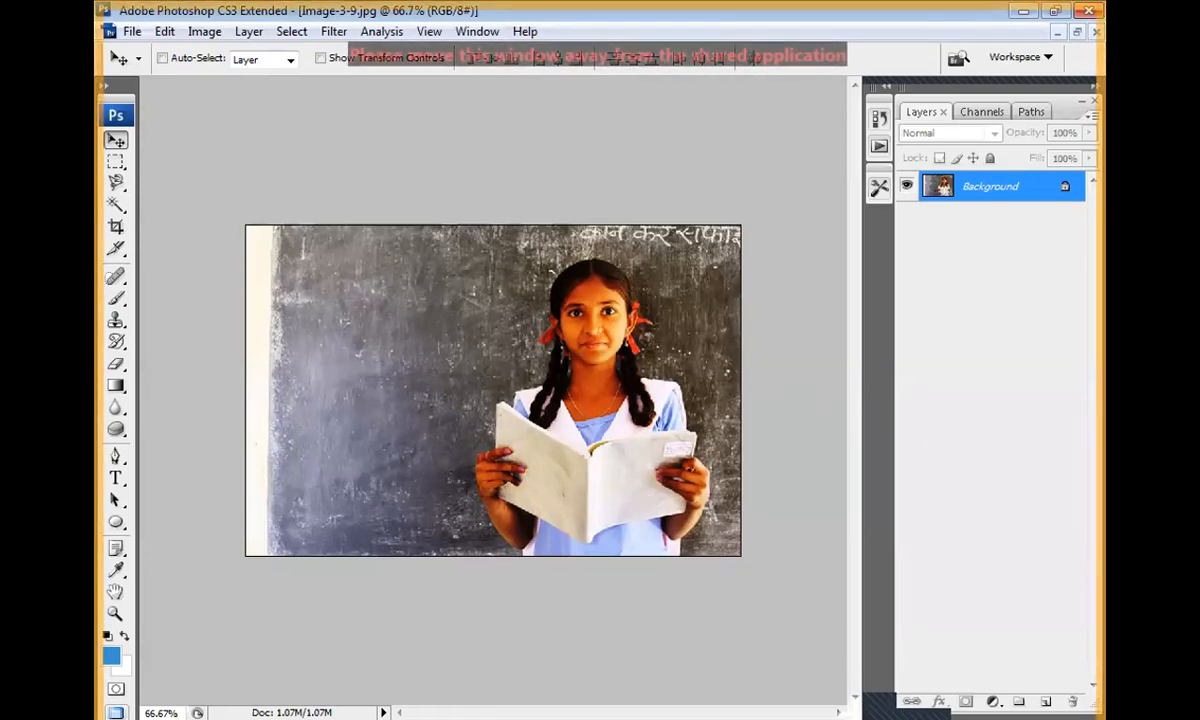
- Add a blank layer above the Background photo, delete it and add a blank layer again
{"action": "key", "text": "ctrl+shift+alt+n"}
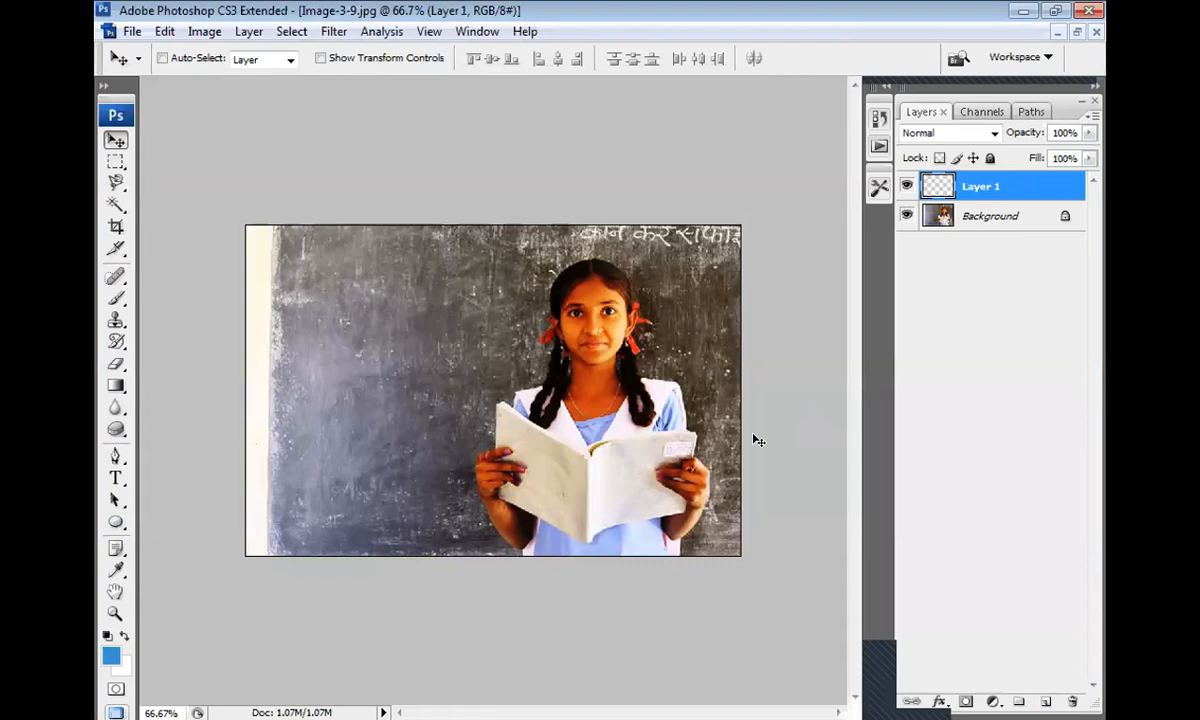
{"action": "left_click_drag", "start_coordinate": [1028, 184], "coordinate": [1072, 700]}
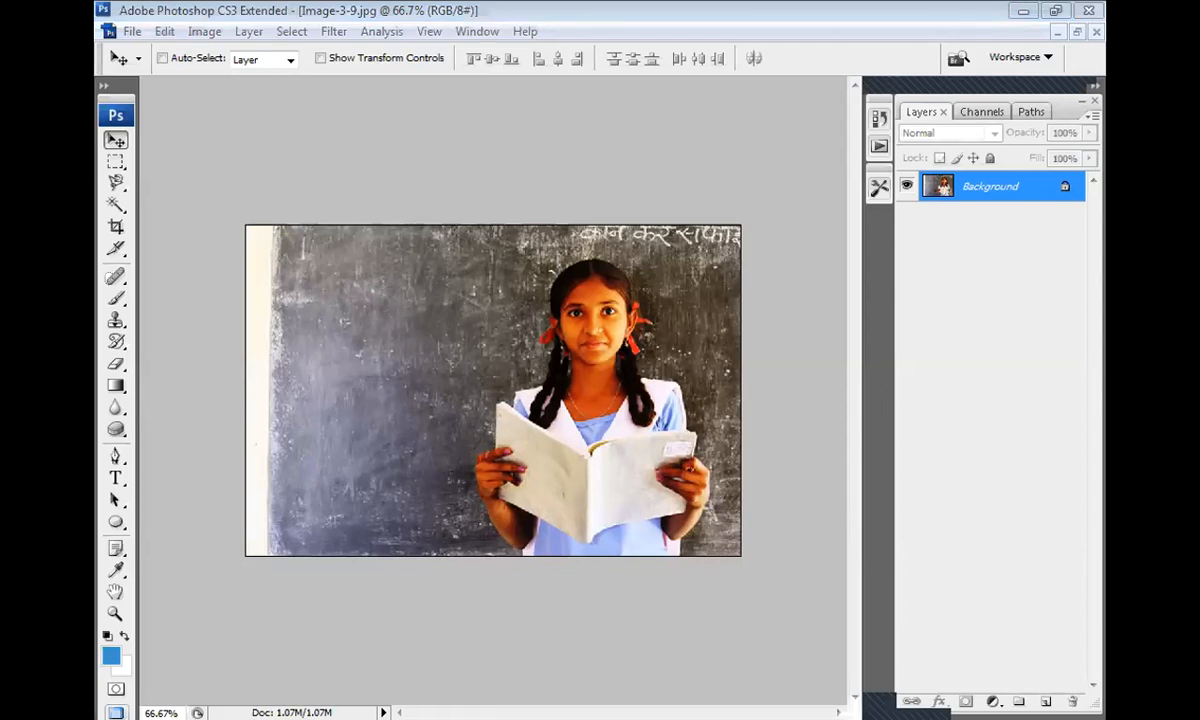
{"action": "key", "text": "ctrl+shift+alt+n"}
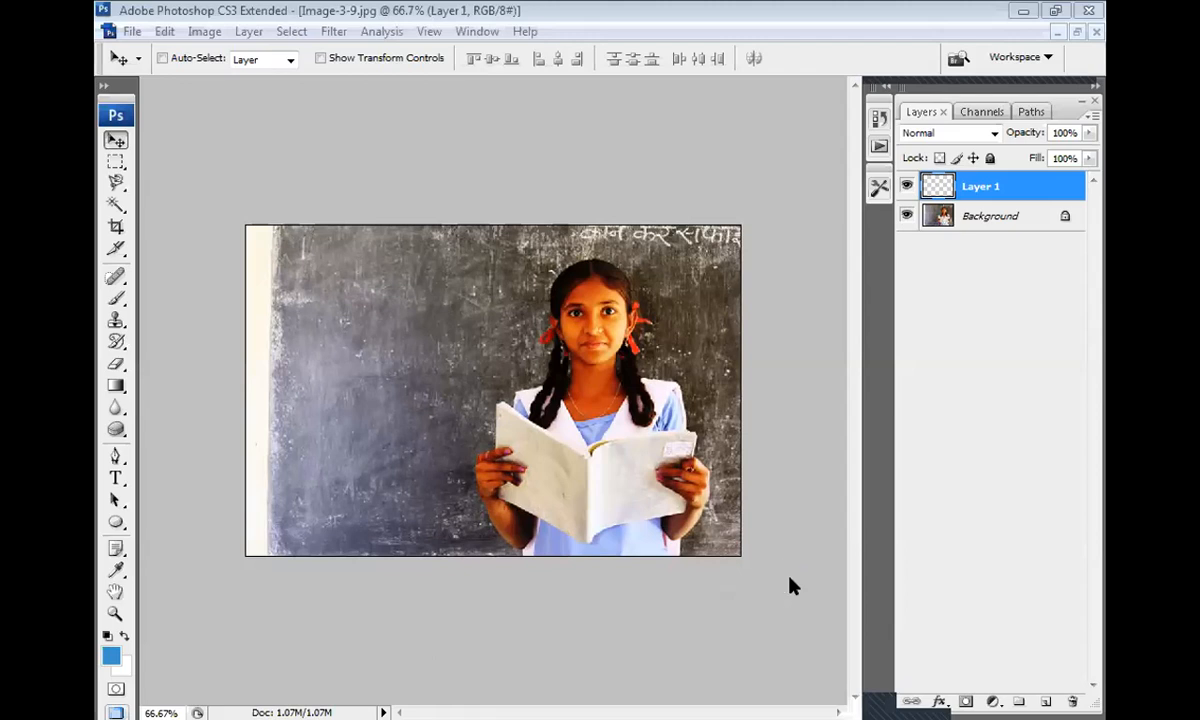
{"action": "key", "text": "Tab"}
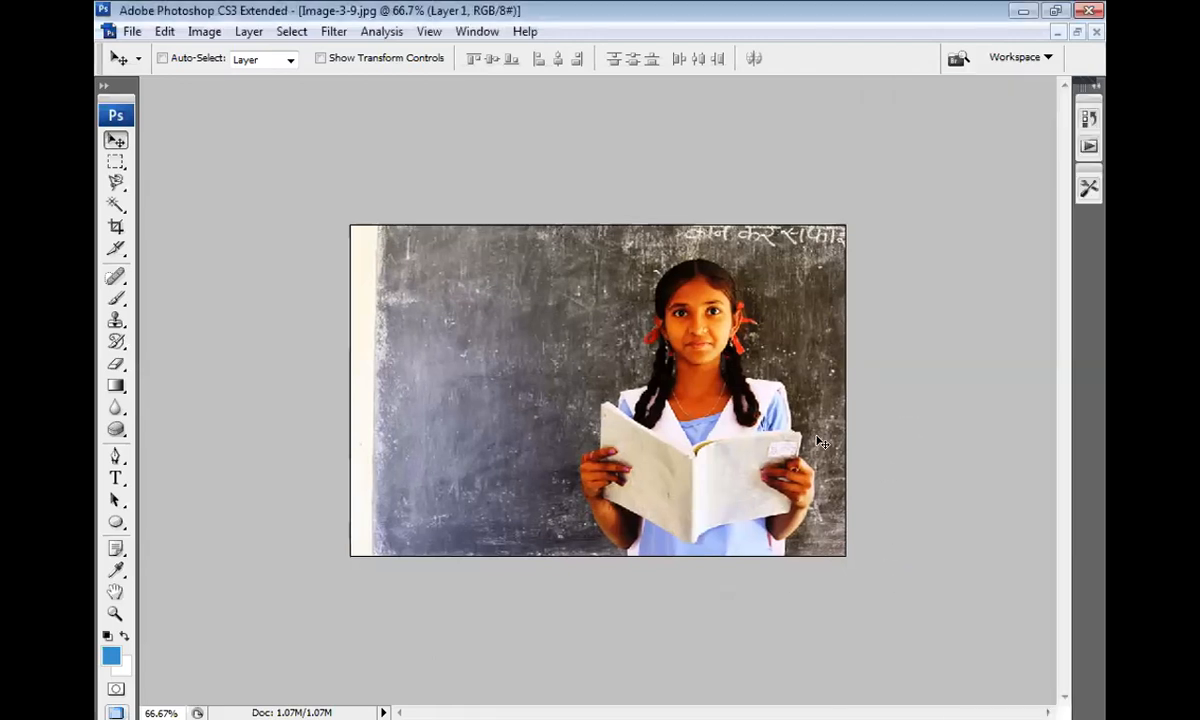
{"action": "key", "text": "shift+Tab"}
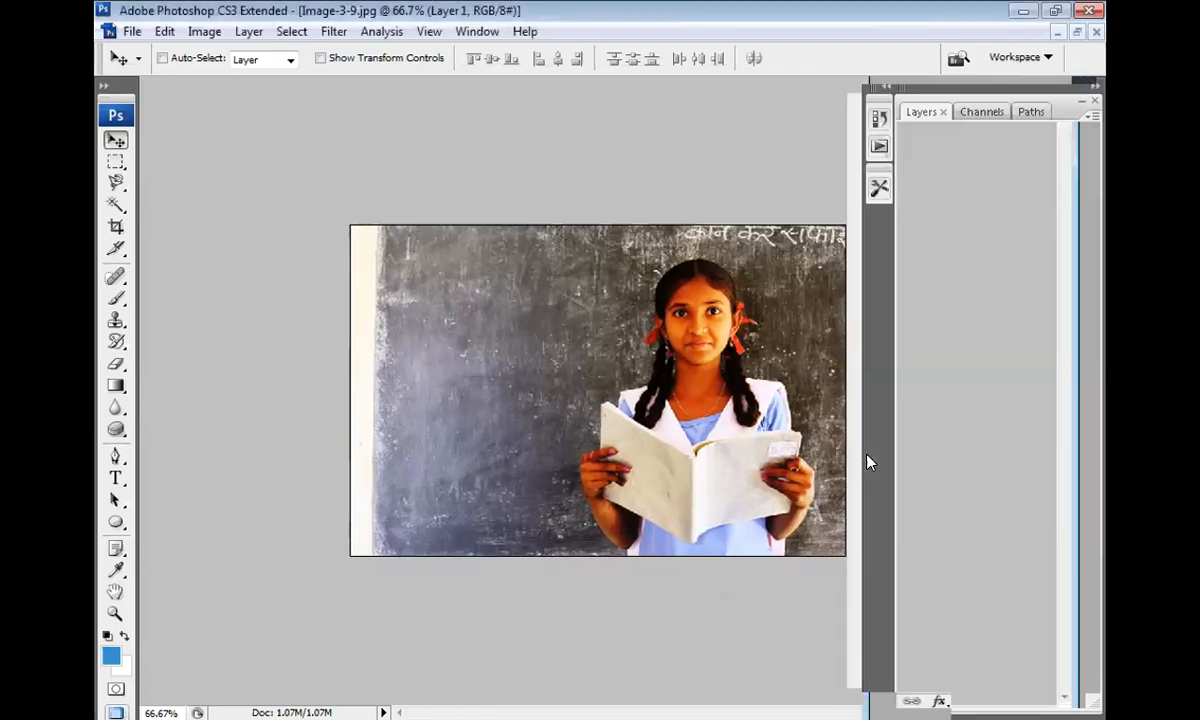
- Set the background colour to black (000000) and fill Layer 1 with it
{"action": "left_click", "coordinate": [121, 669]}
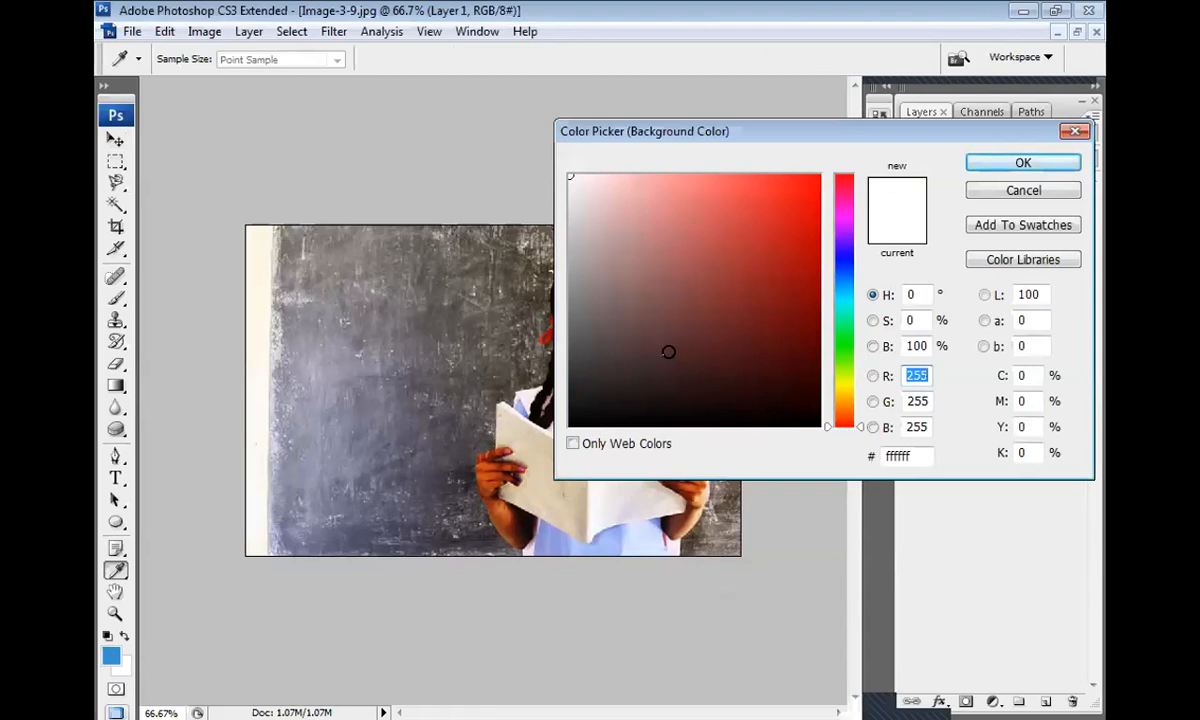
{"action": "left_click_drag", "start_coordinate": [621, 364], "coordinate": [552, 445]}
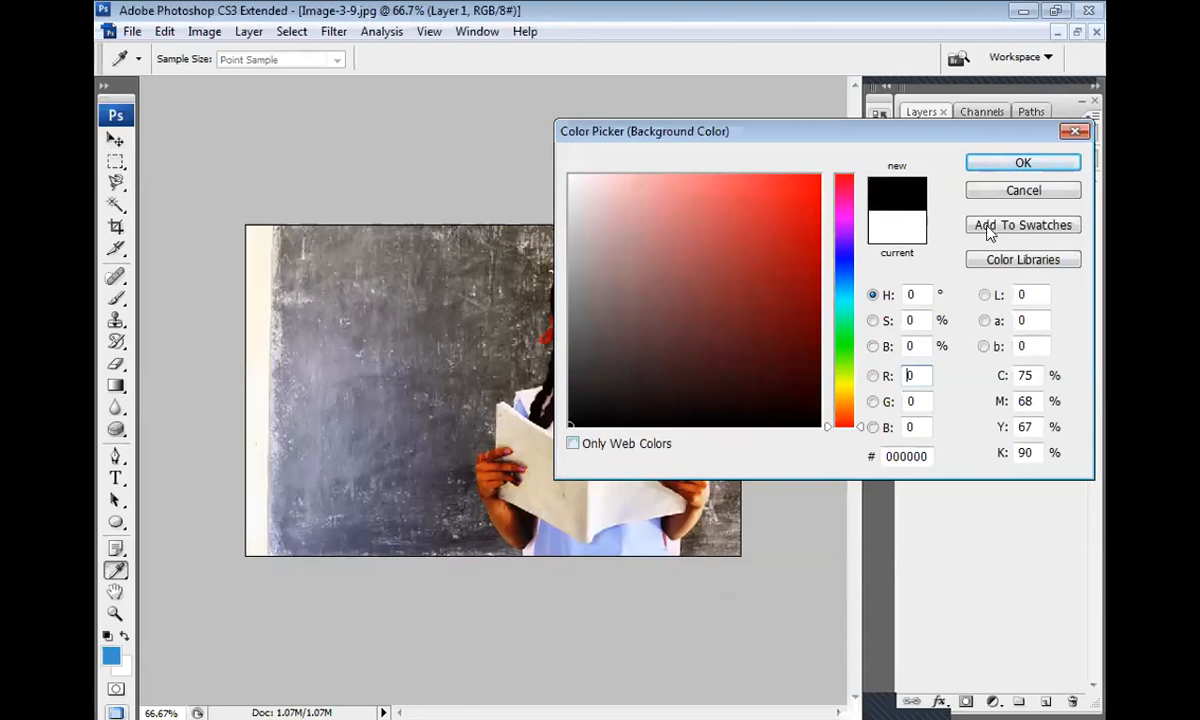
{"action": "left_click", "coordinate": [995, 164]}
{"action": "key", "text": "v"}
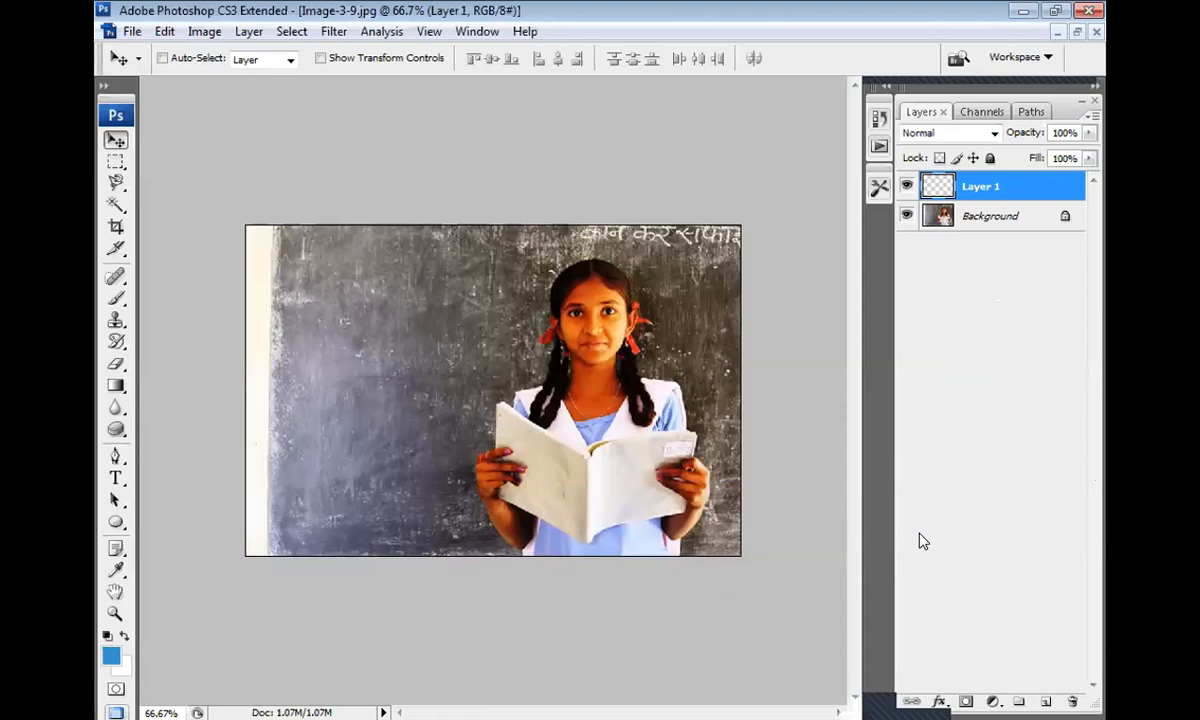
{"action": "key", "text": "d"}
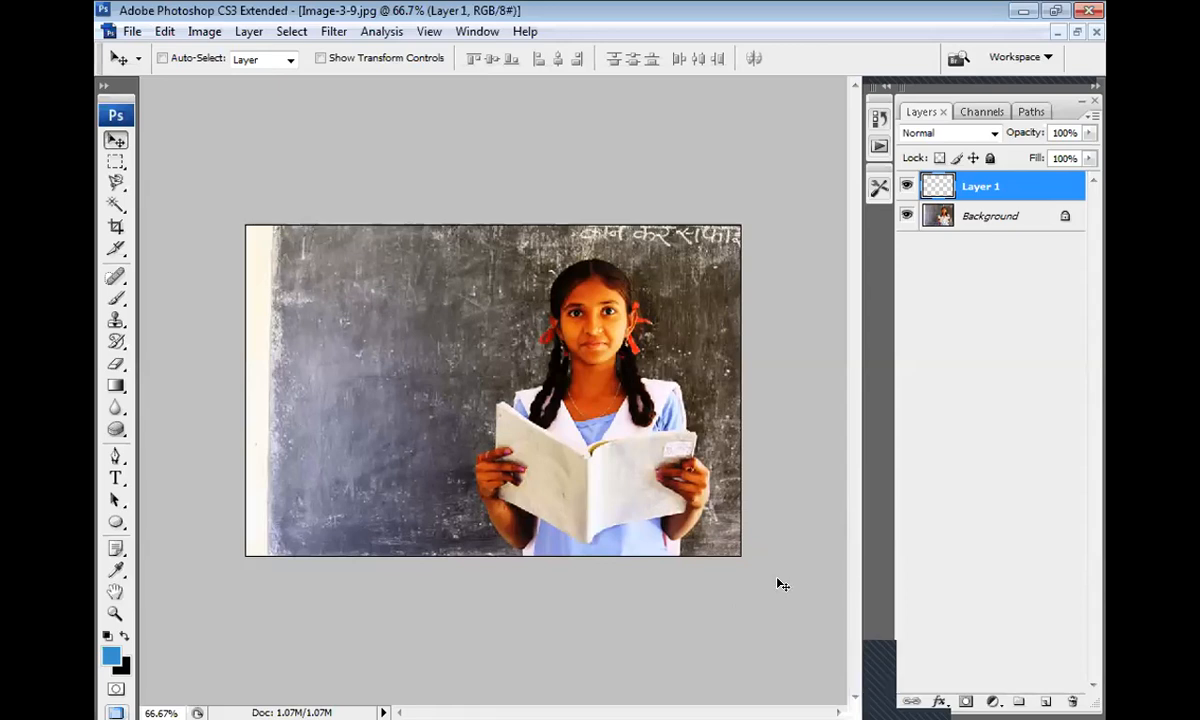
{"action": "key", "text": "ctrl+BackSpace"}
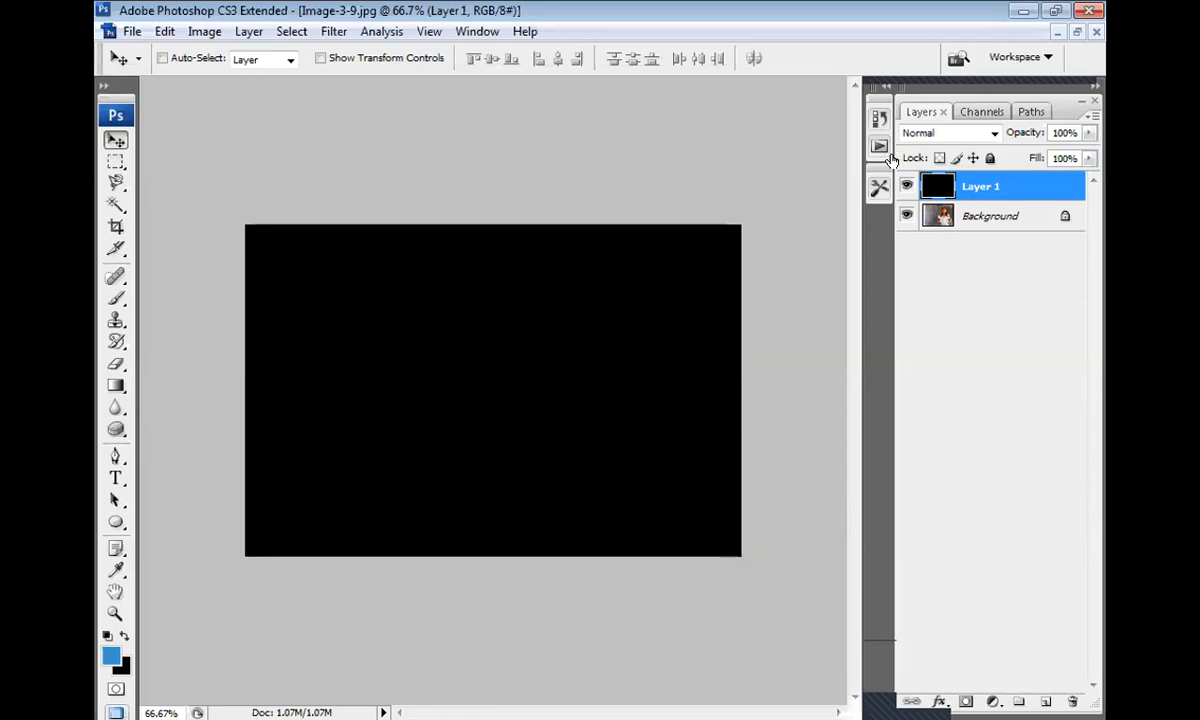
- Toggle Layer 1's visibility off and on to compare it with the photo beneath
{"action": "left_click", "coordinate": [906, 188]}
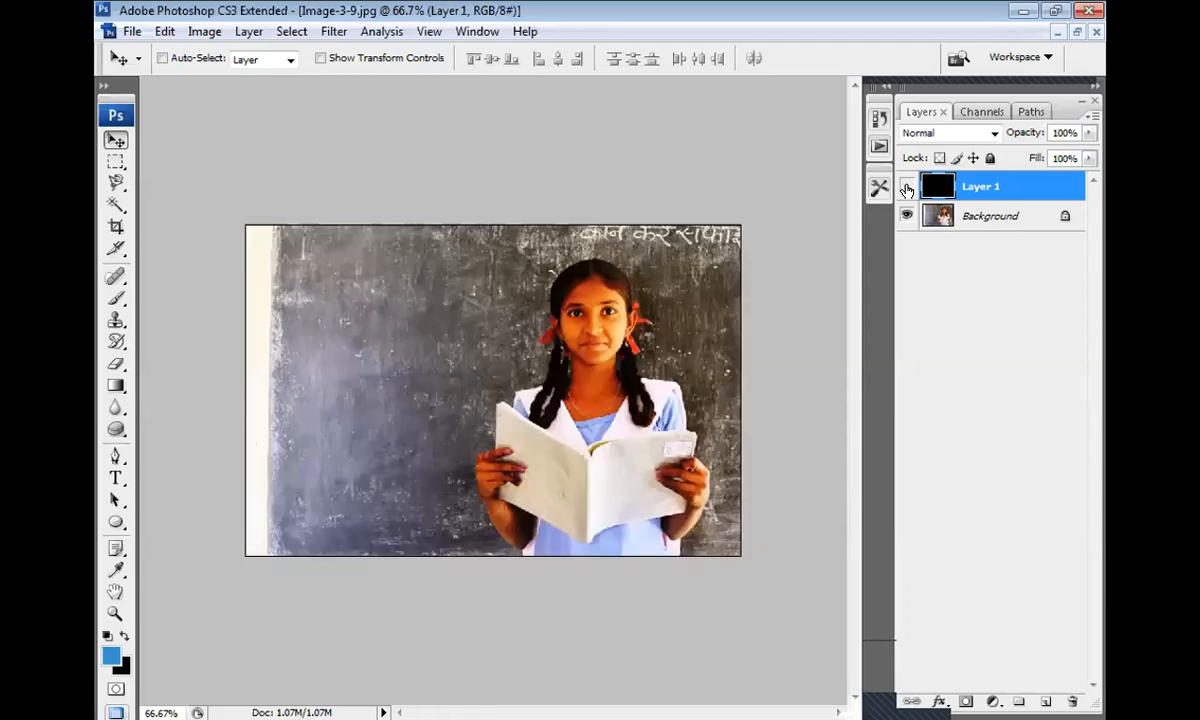
{"action": "left_click", "coordinate": [907, 188]}
{"action": "left_click", "coordinate": [908, 187]}
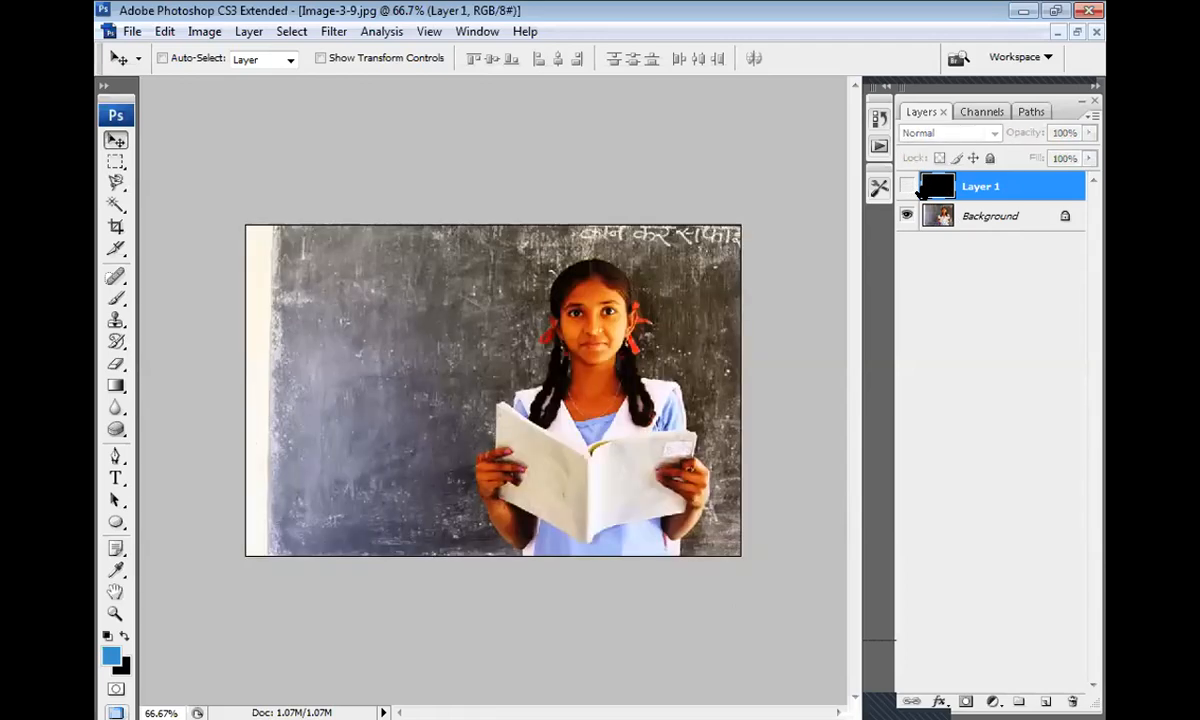
{"action": "left_click", "coordinate": [908, 188]}
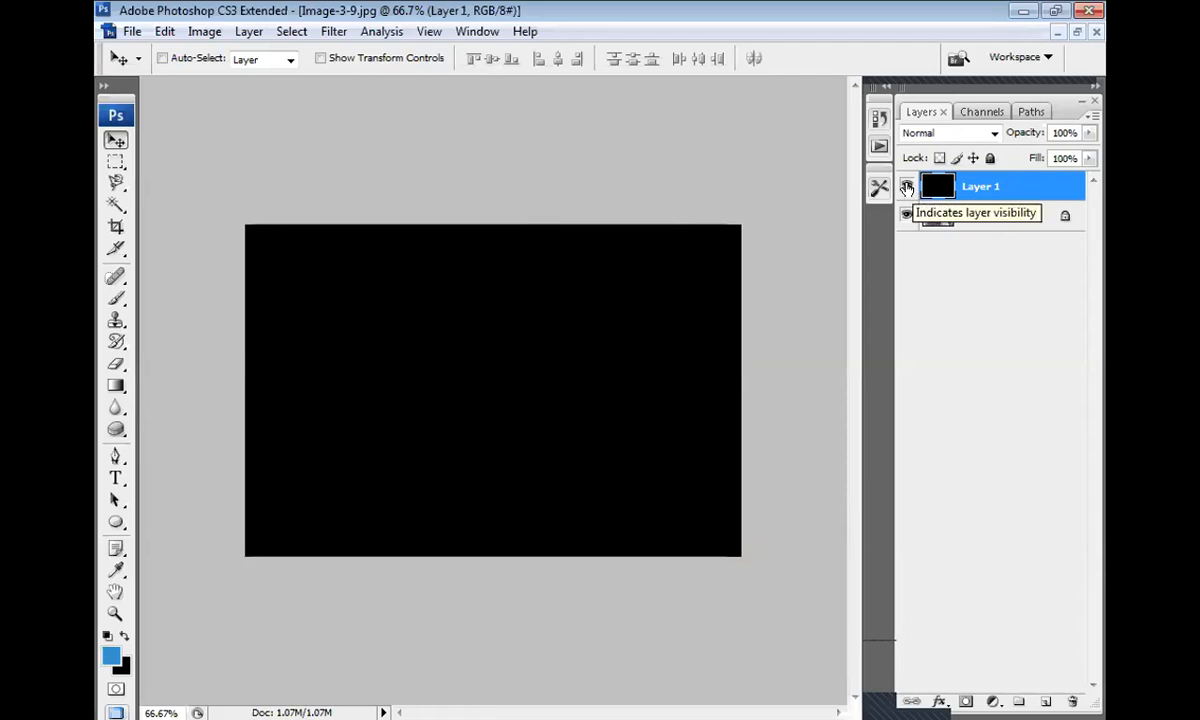
- Load Layer 1's outline as a selection and contract it by 20 pixels
{"action": "left_click", "coordinate": [955, 200], "text": "ctrl"}
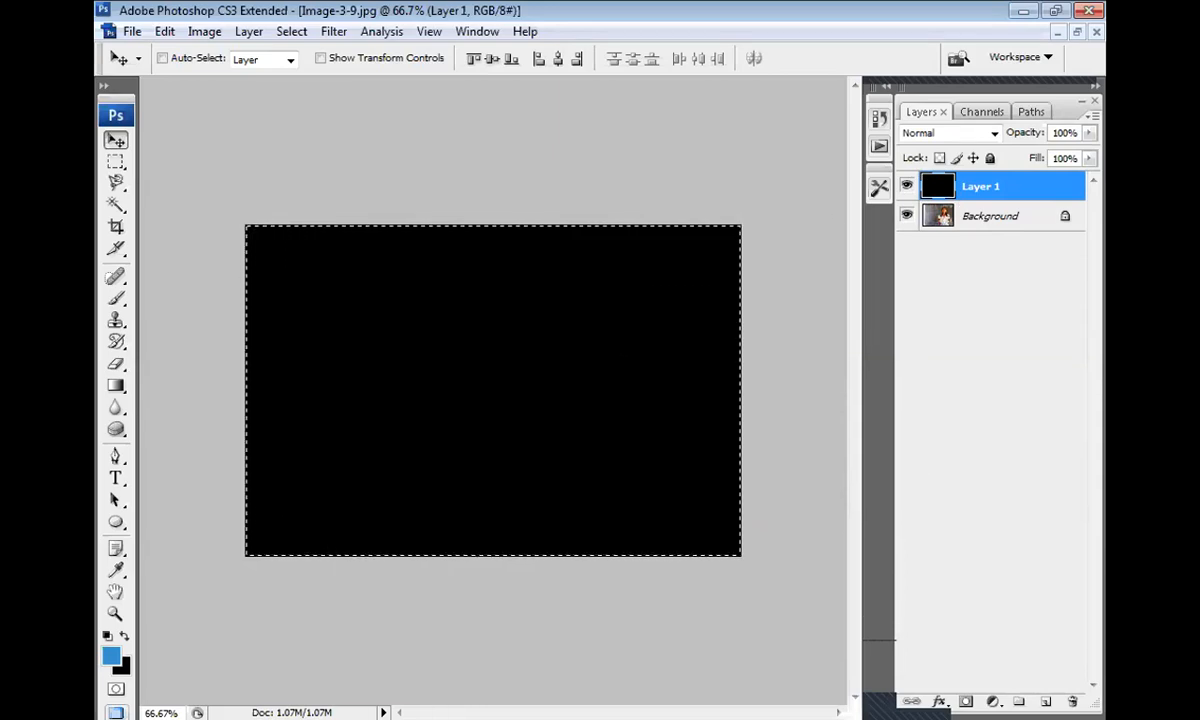
{"action": "left_click", "coordinate": [291, 33]}
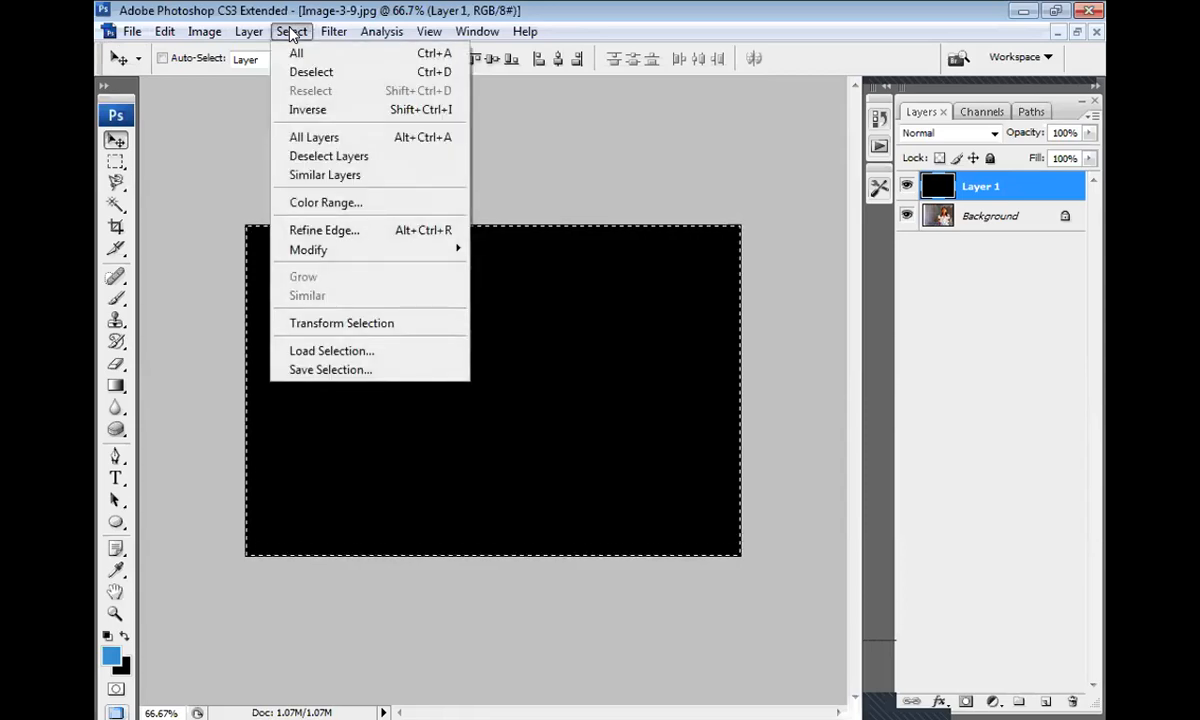
{"action": "mouse_move", "coordinate": [372, 251]}
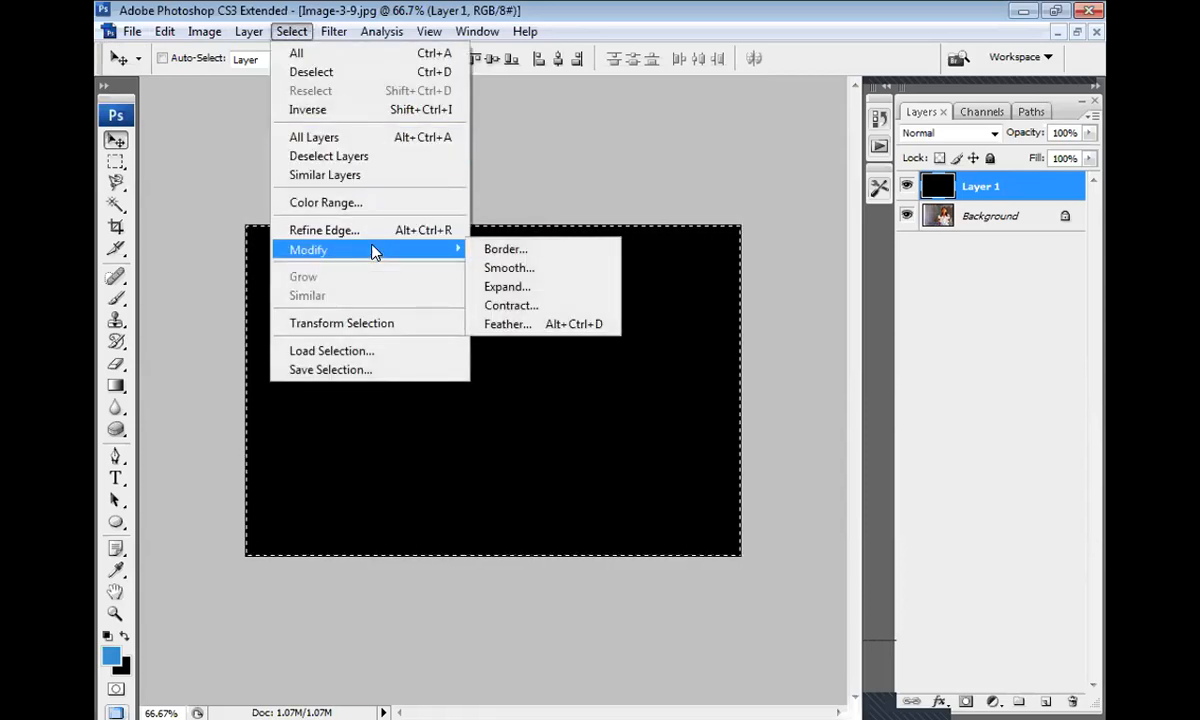
{"action": "left_click", "coordinate": [538, 305]}
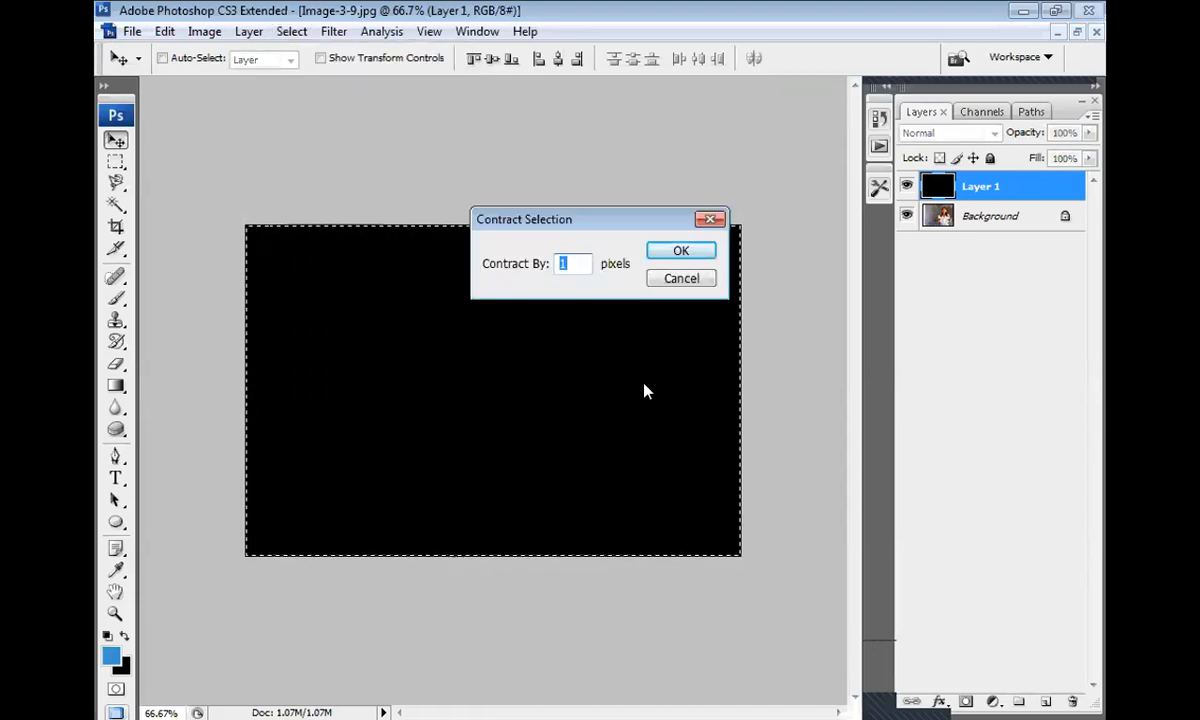
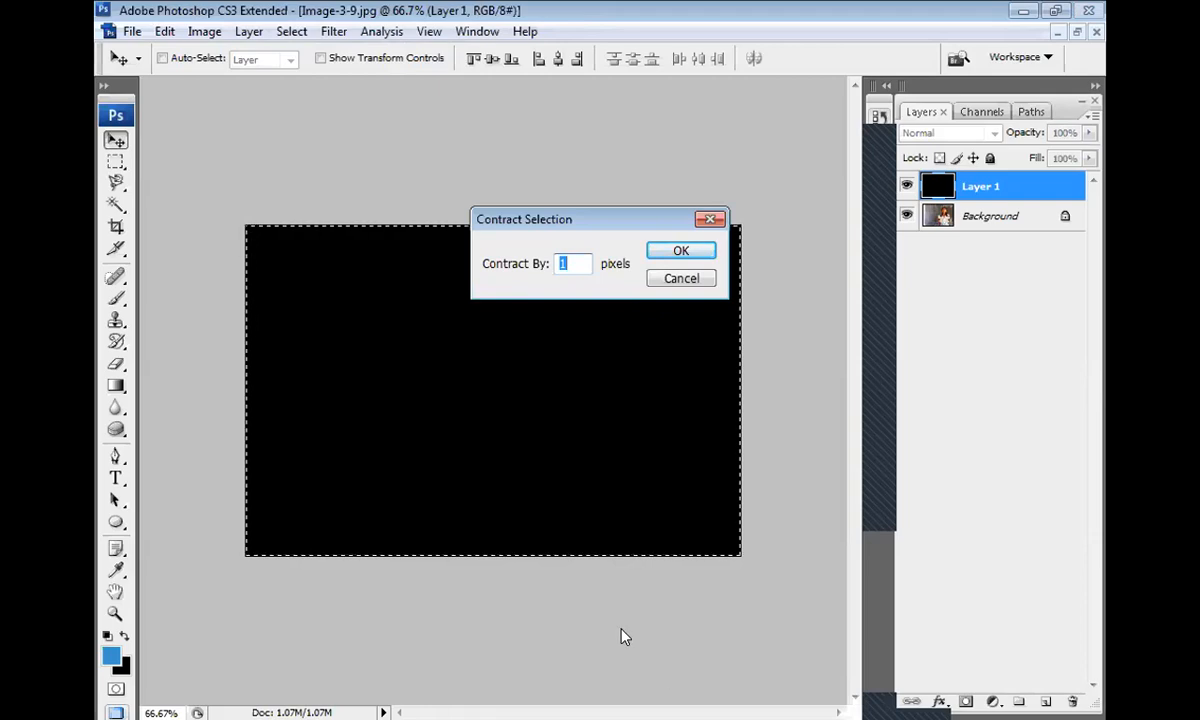
{"action": "type", "text": "20"}
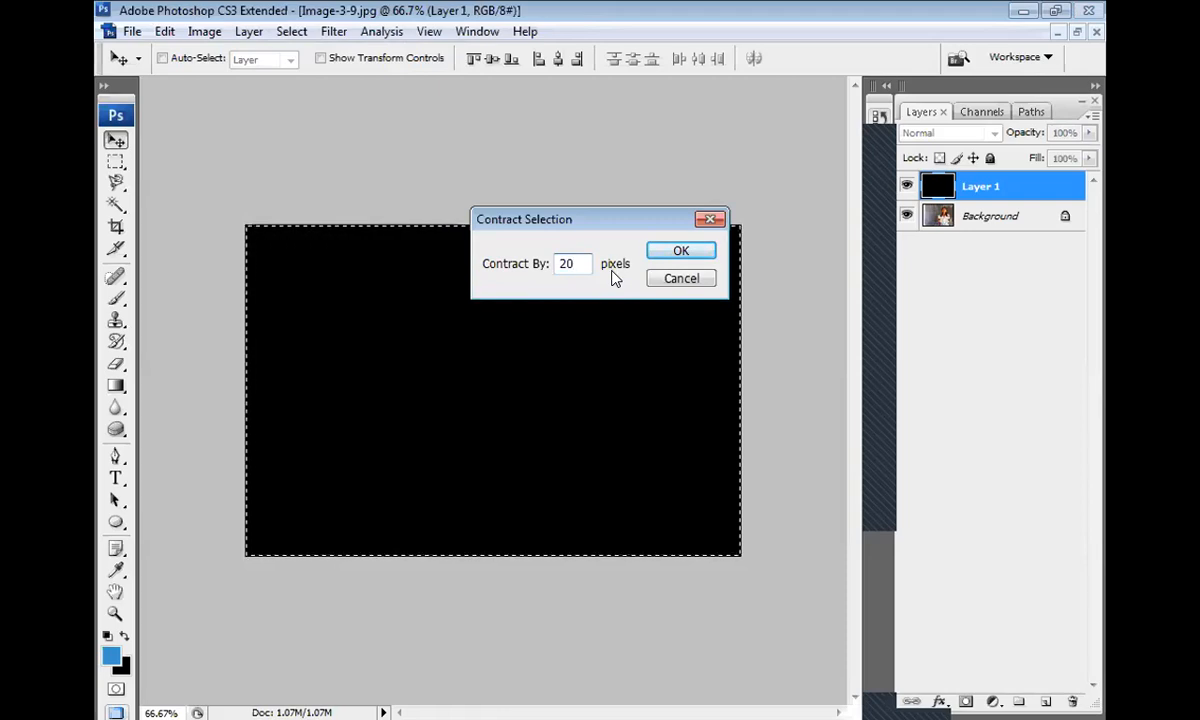
{"action": "left_click", "coordinate": [676, 251]}
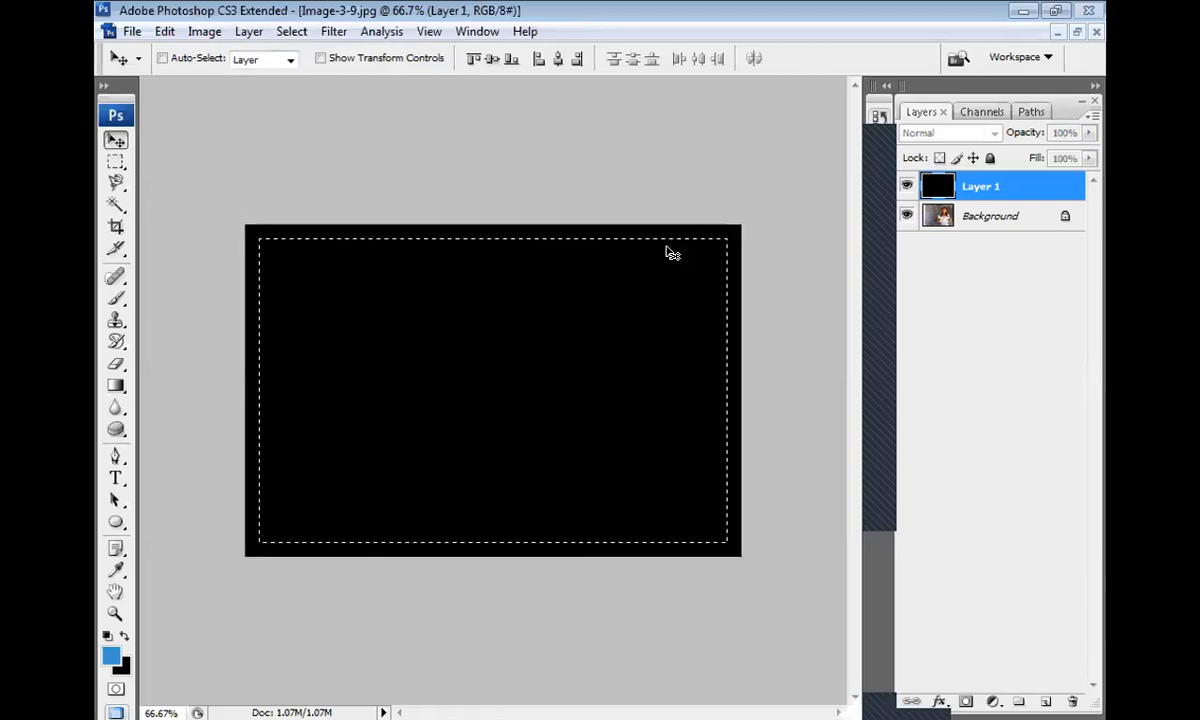
{"action": "key", "text": "ctrl+alt+0"}
{"action": "key", "text": "ctrl+minus"}
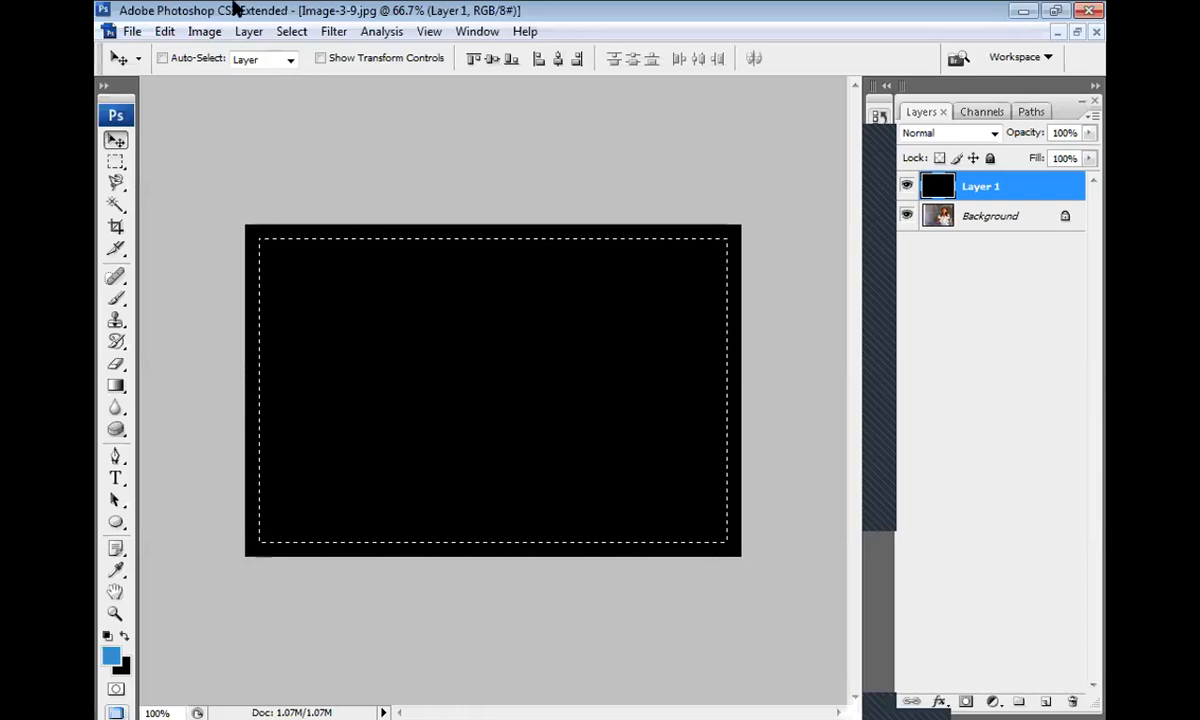
{"action": "left_click", "coordinate": [289, 32]}
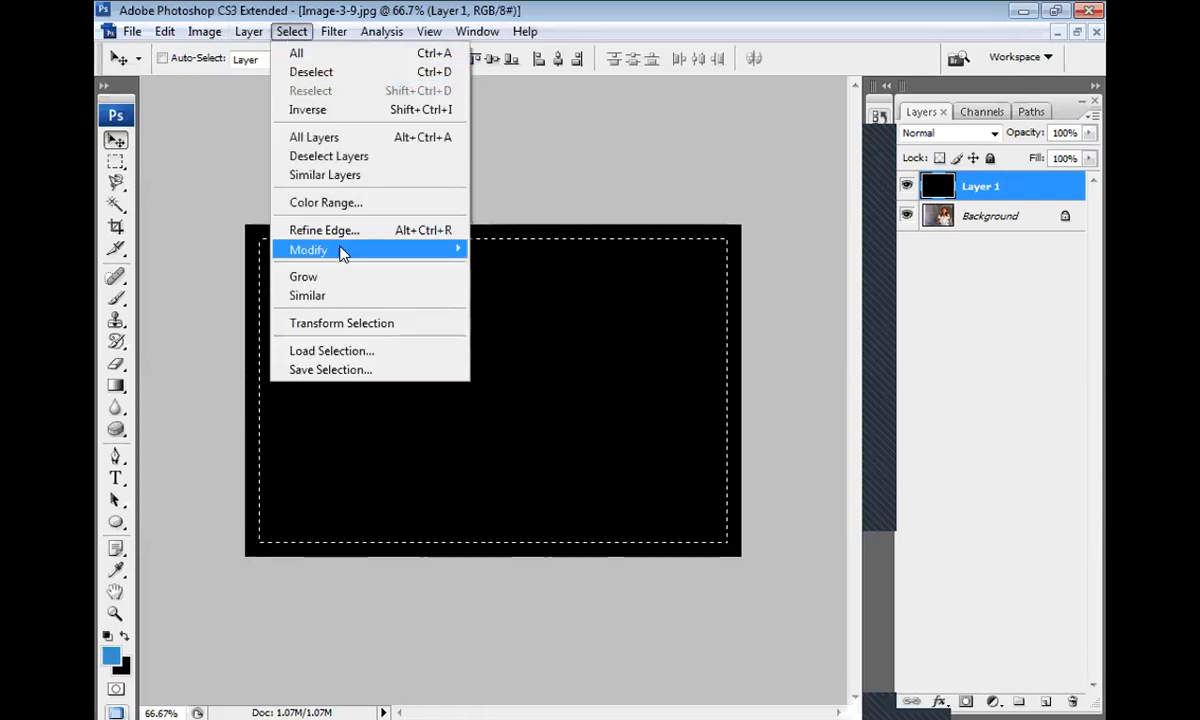
{"action": "mouse_move", "coordinate": [343, 252]}
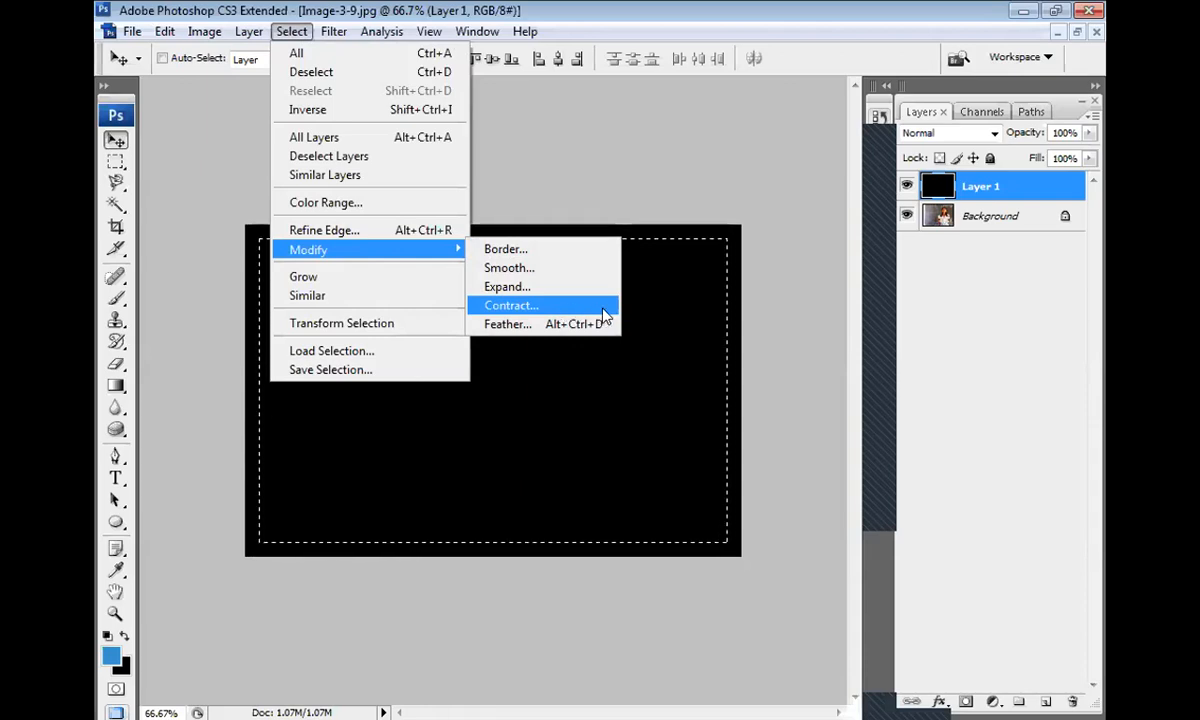
{"action": "left_click", "coordinate": [744, 447]}
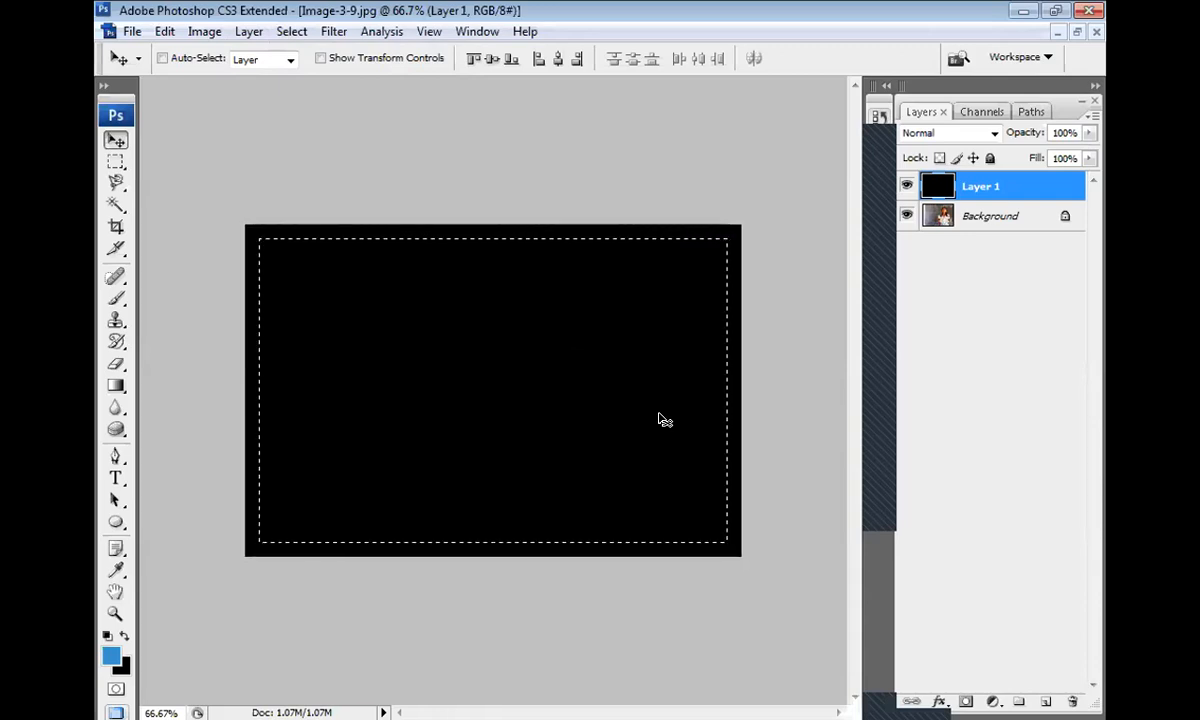
- Invert the selection so that it covers only the border strip around the canvas edge
{"action": "key", "text": "ctrl+shift+i"}
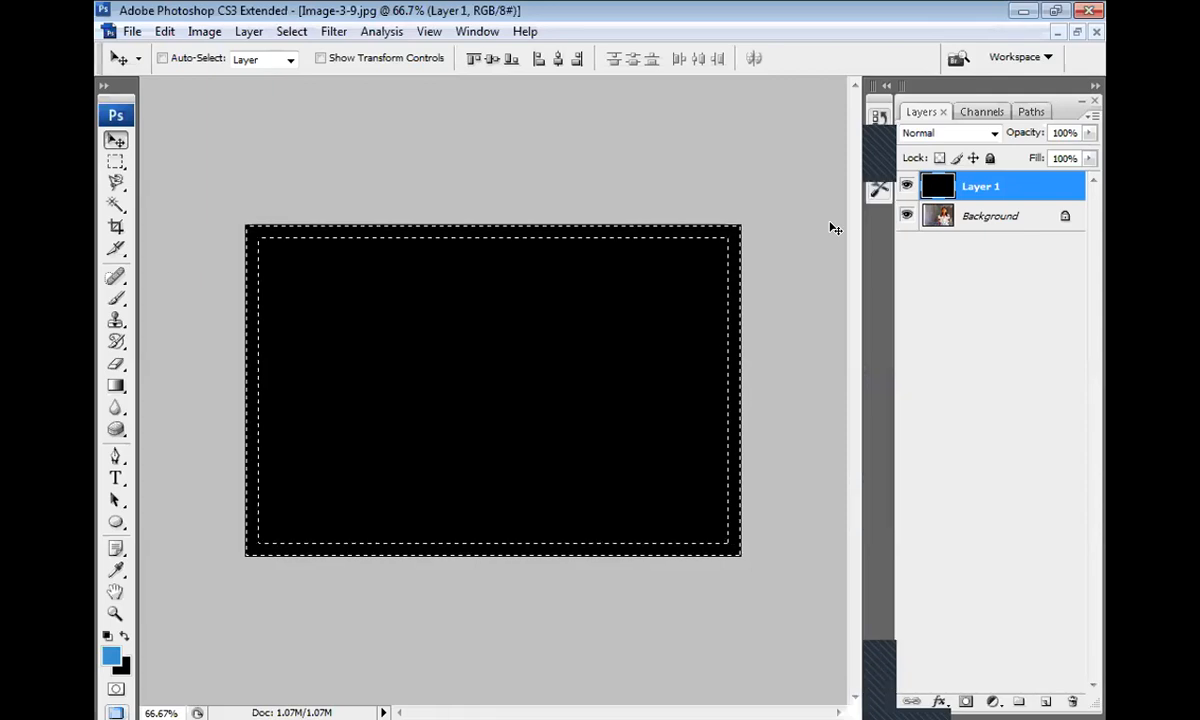
{"action": "key", "text": "ctrl+d"}
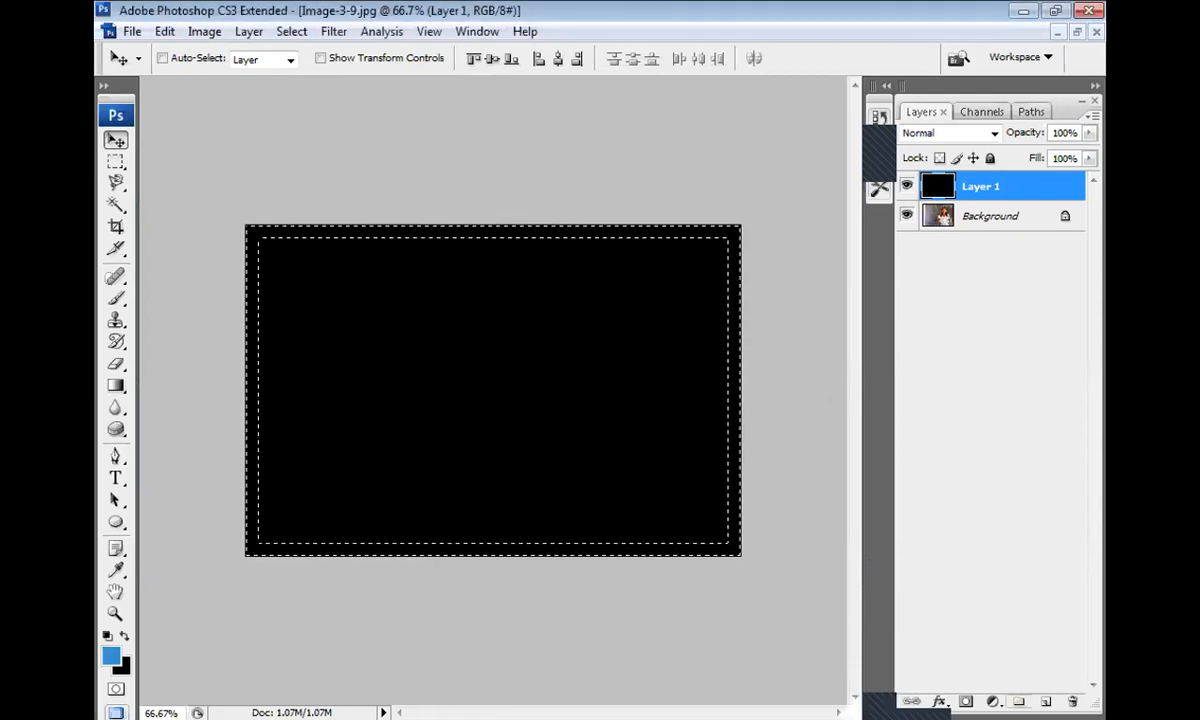
- Add a new empty layer above Layer 1 and review the Gradient tool's presets without changing the gradient
{"action": "left_click", "coordinate": [1045, 701]}
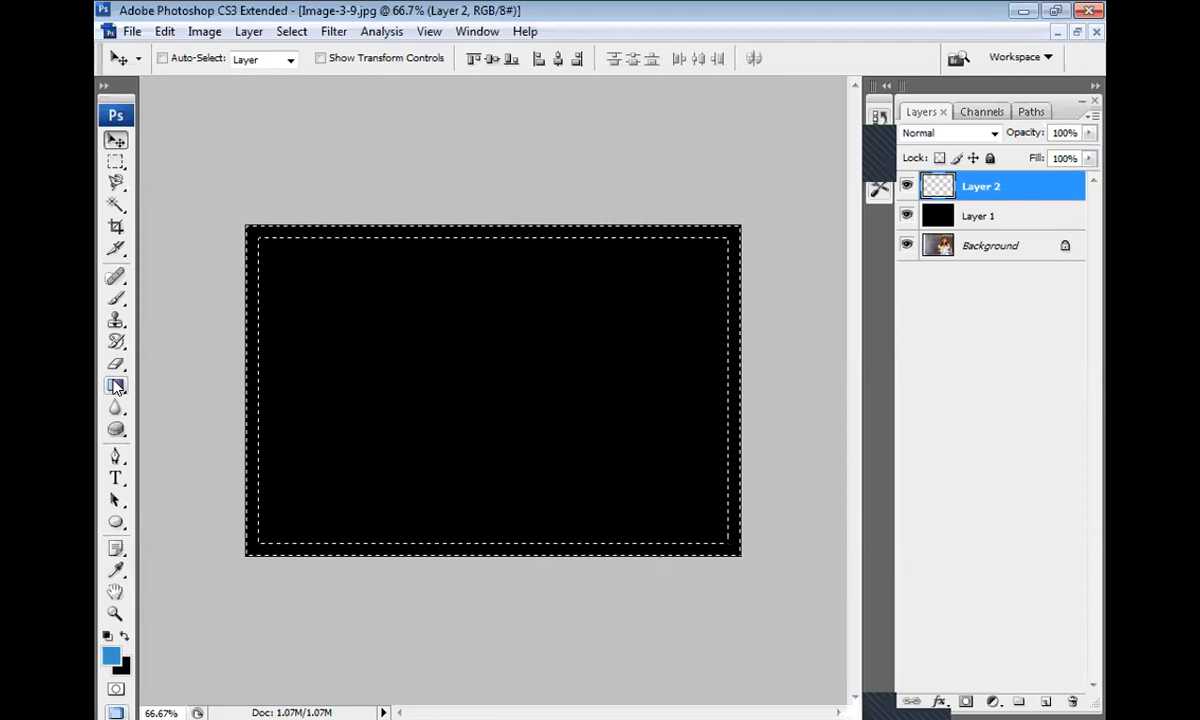
{"action": "left_click", "coordinate": [115, 386]}
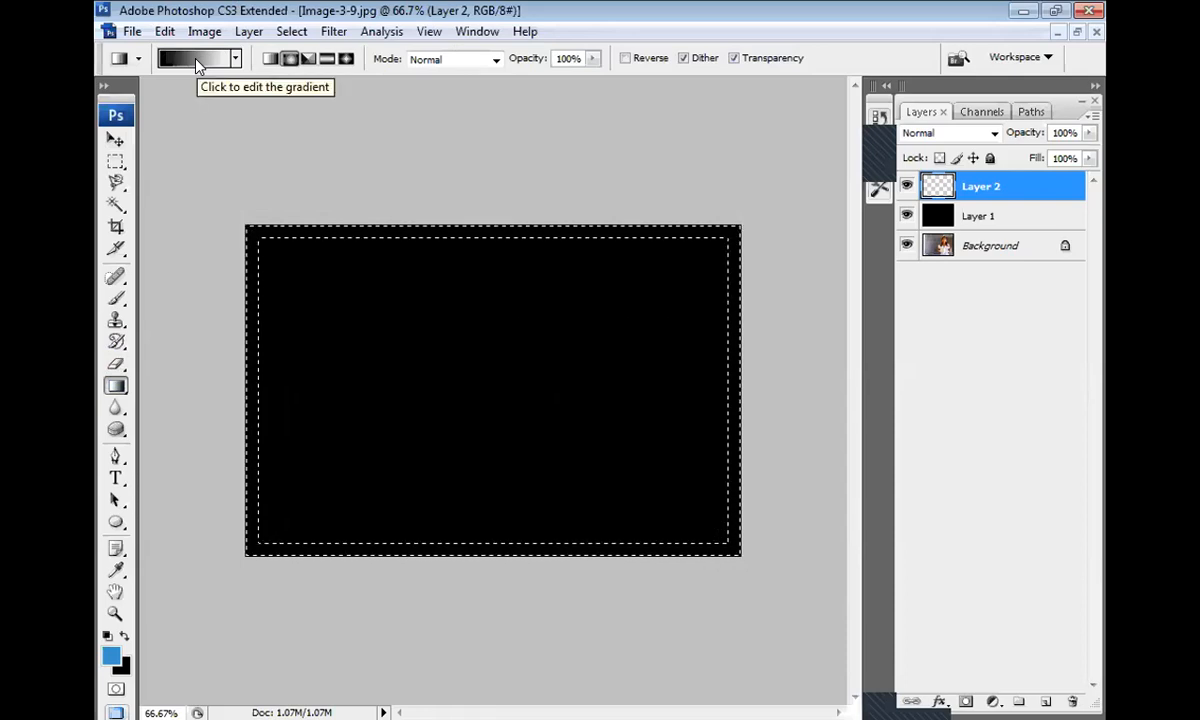
{"action": "left_click", "coordinate": [197, 62]}
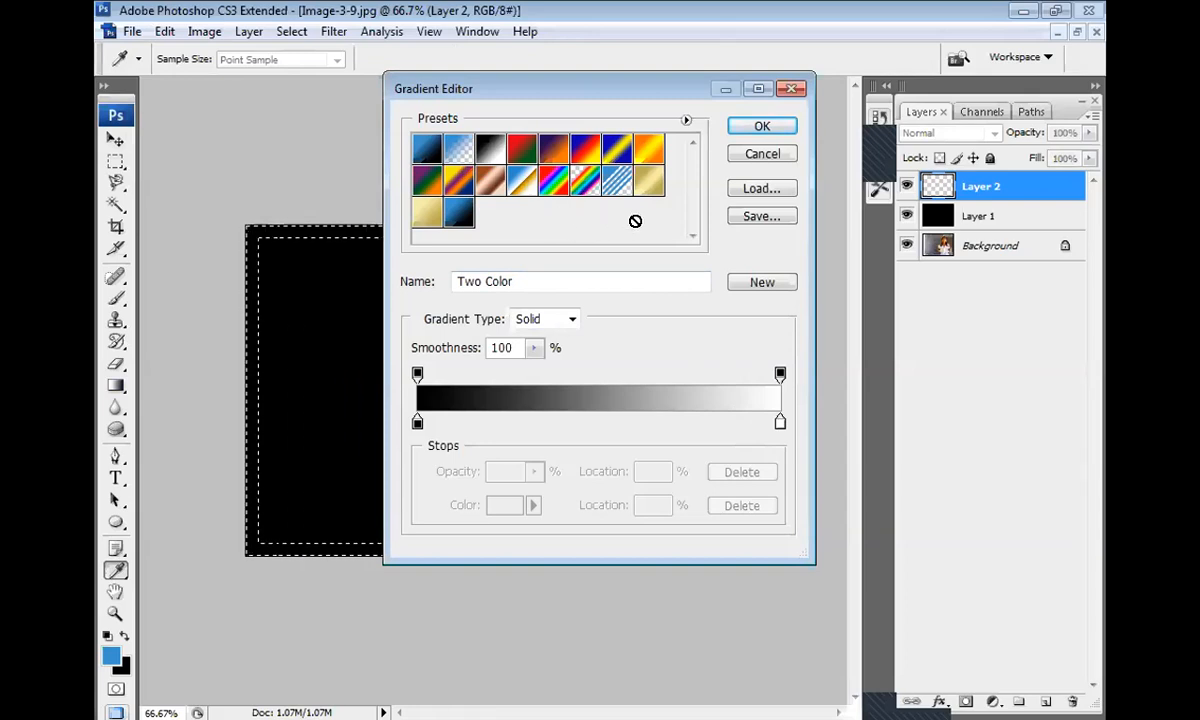
{"action": "left_click", "coordinate": [763, 154]}
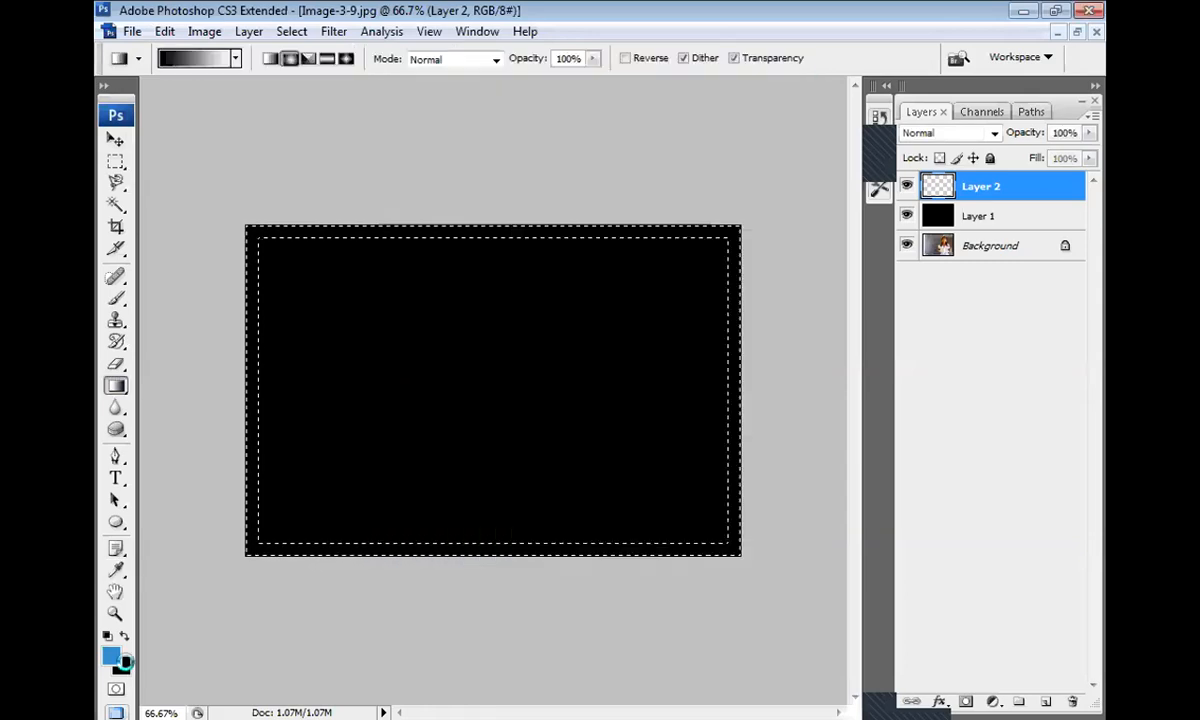
- Try to set the background colour to a dark brown (442715)
{"action": "left_click", "coordinate": [124, 664]}
{"action": "left_click", "coordinate": [847, 373]}
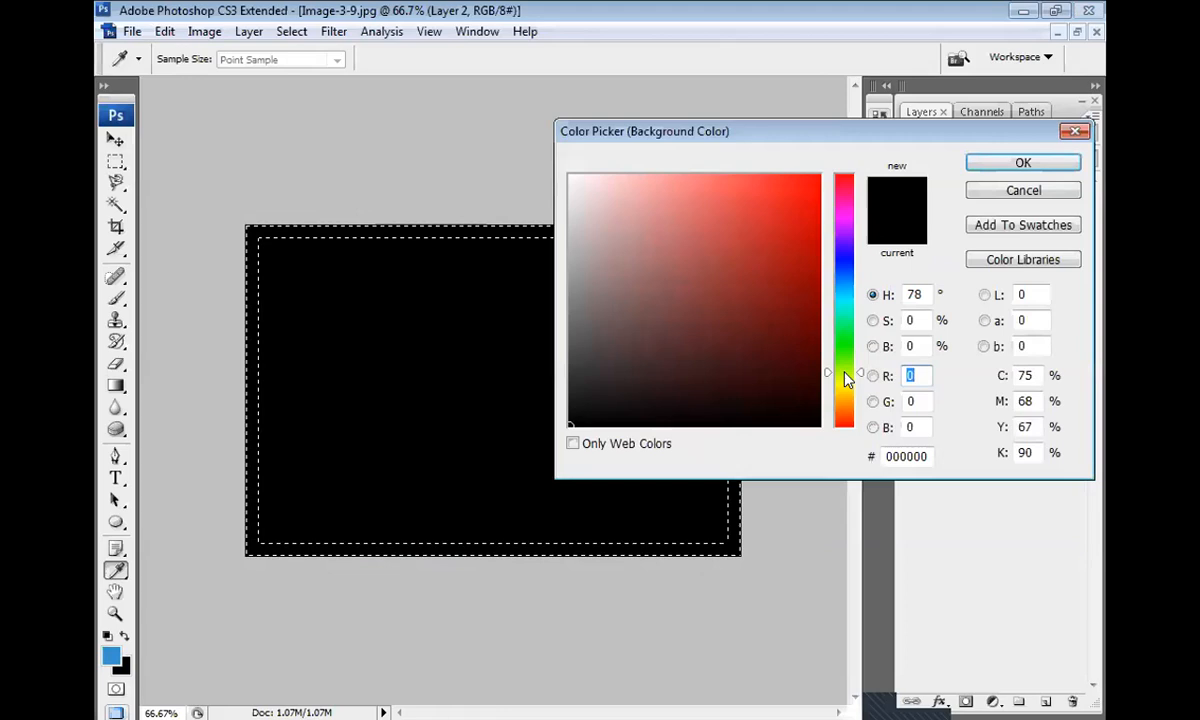
{"action": "left_click", "coordinate": [847, 330]}
{"action": "left_click", "coordinate": [847, 411]}
{"action": "left_click", "coordinate": [758, 360]}
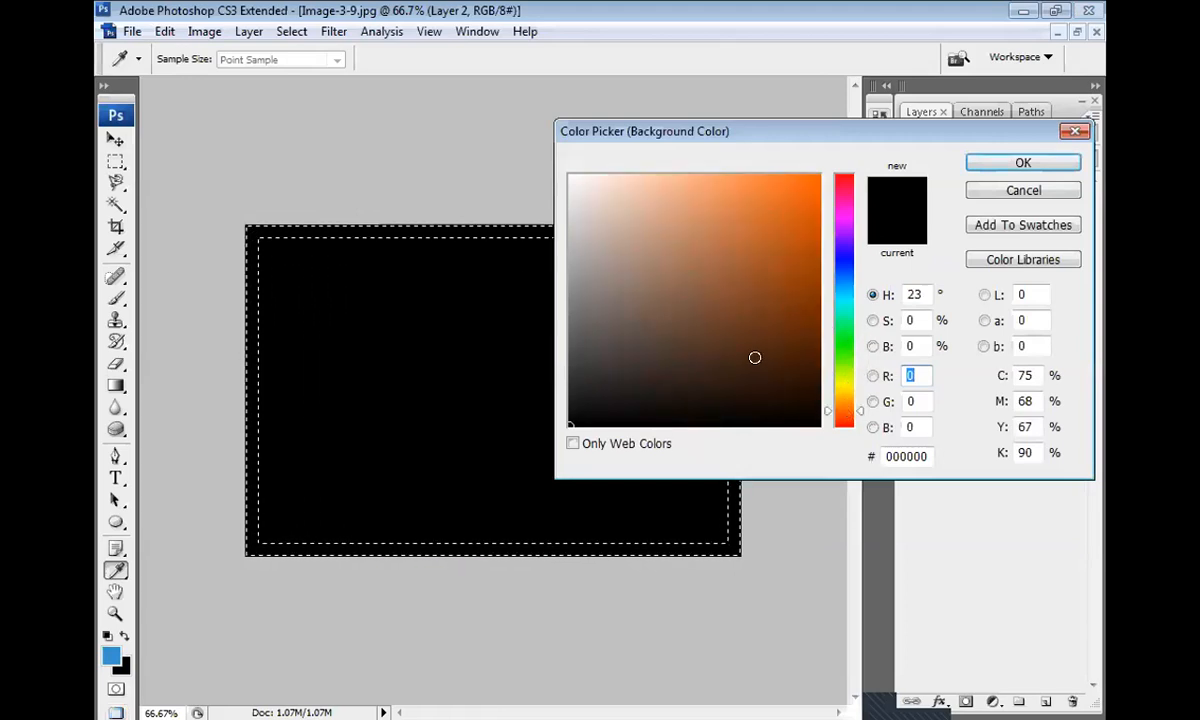
{"action": "left_click", "coordinate": [734, 335]}
{"action": "left_click", "coordinate": [741, 358]}
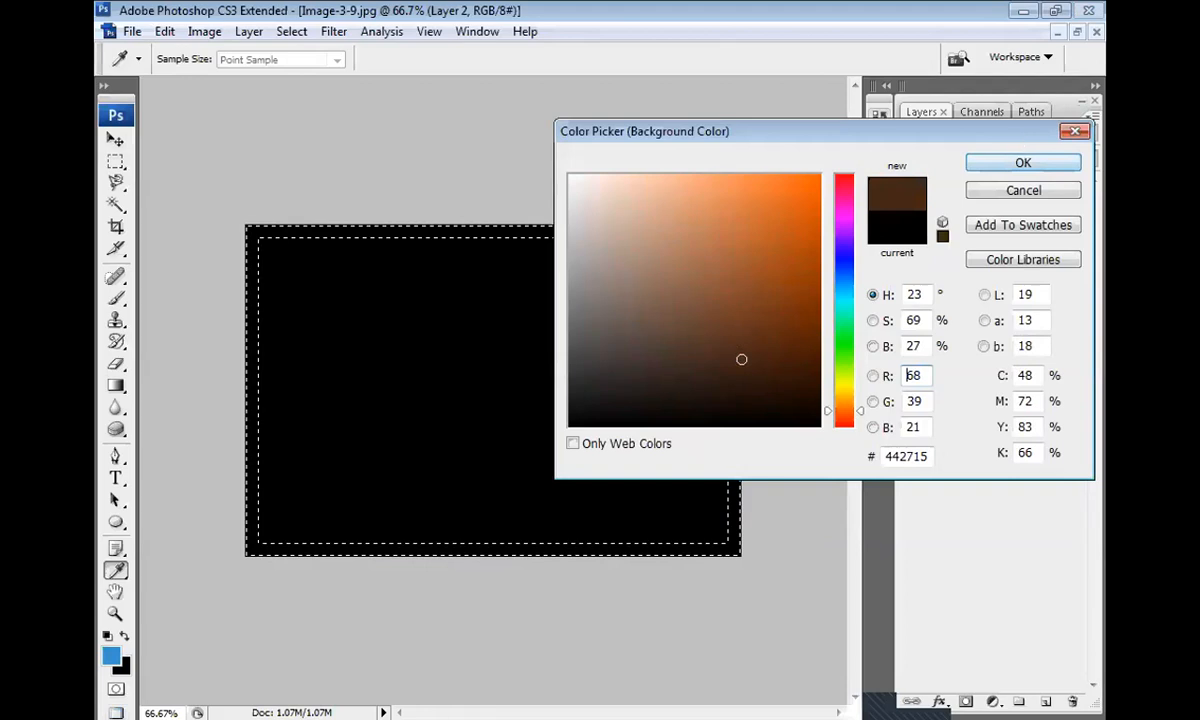
{"action": "left_click", "coordinate": [1022, 162]}
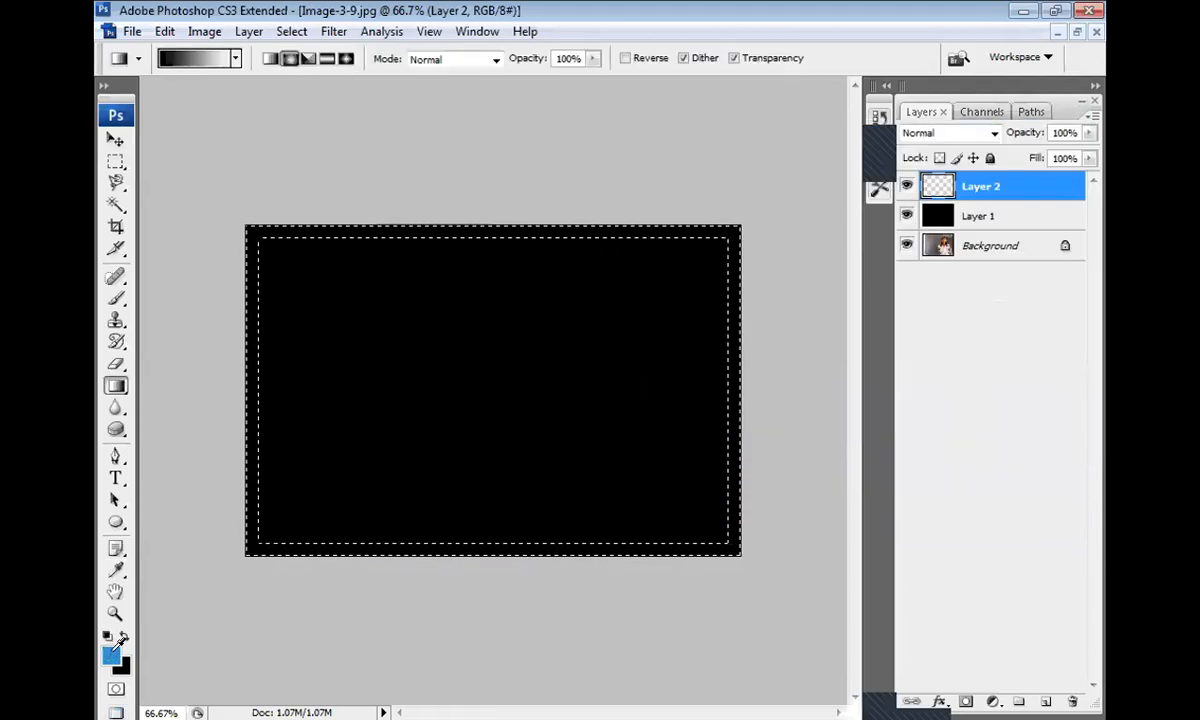
{"action": "left_click", "coordinate": [110, 654]}
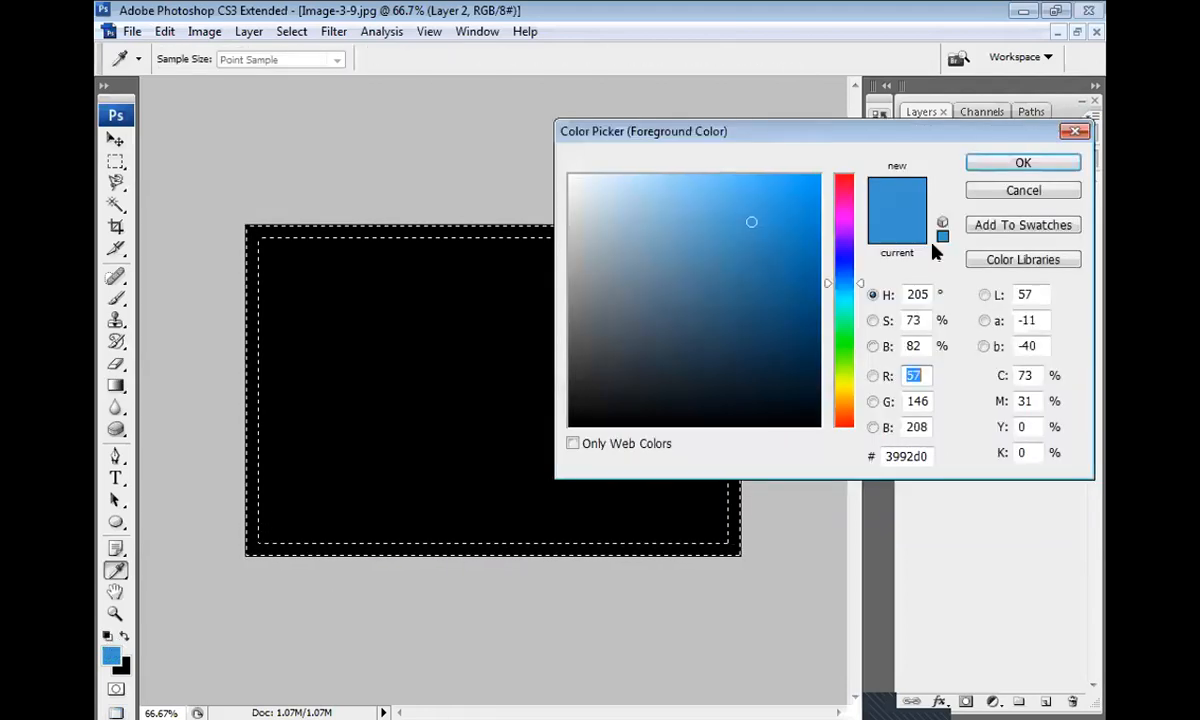
{"action": "left_click", "coordinate": [1010, 192]}
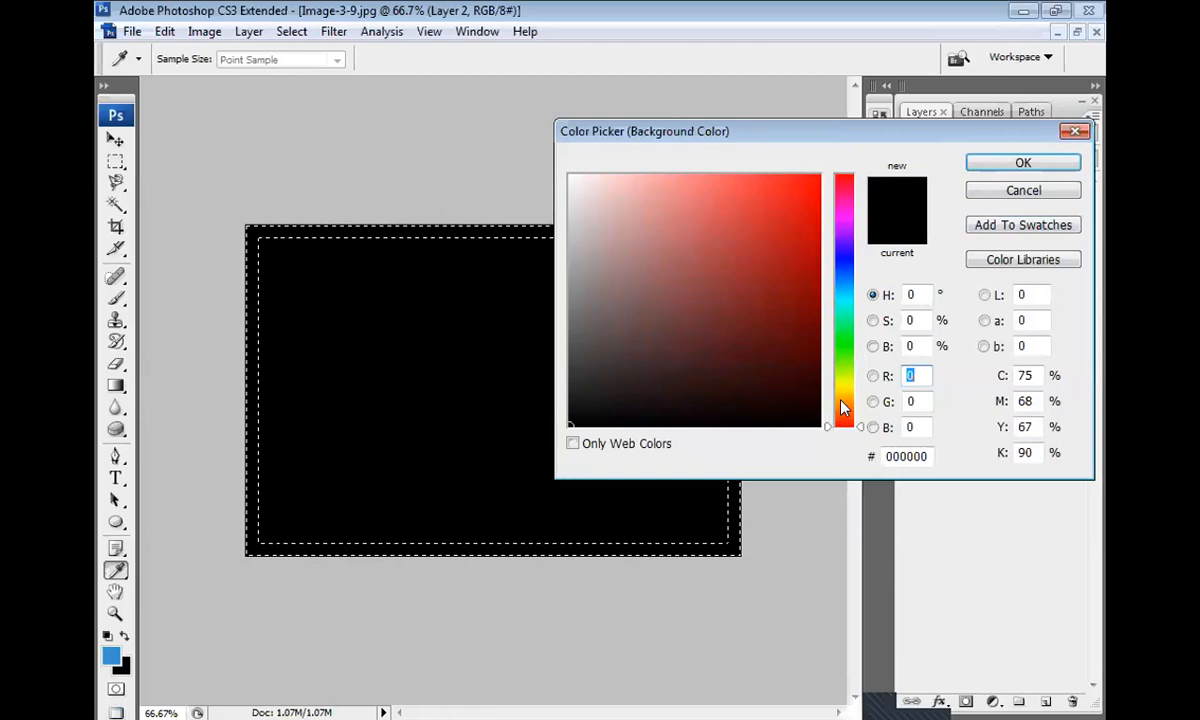
- Set the background colour to a dark brown (482912)
{"action": "left_click", "coordinate": [840, 393]}
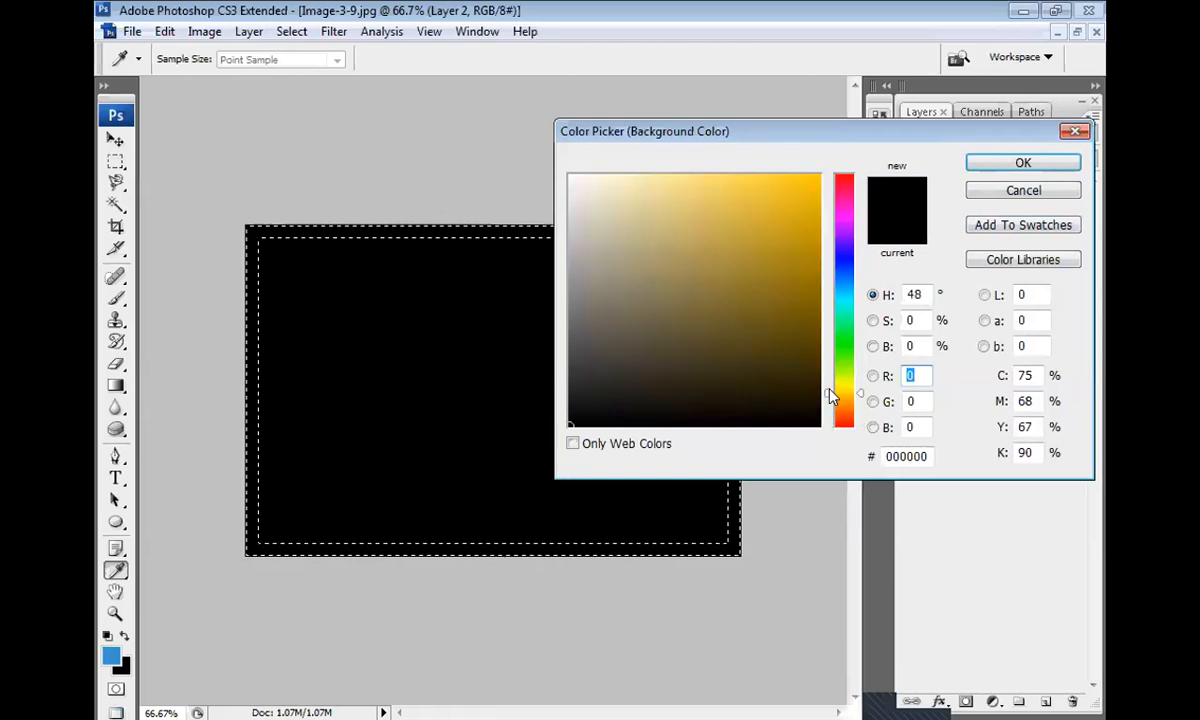
{"action": "left_click", "coordinate": [727, 365]}
{"action": "left_click", "coordinate": [724, 357]}
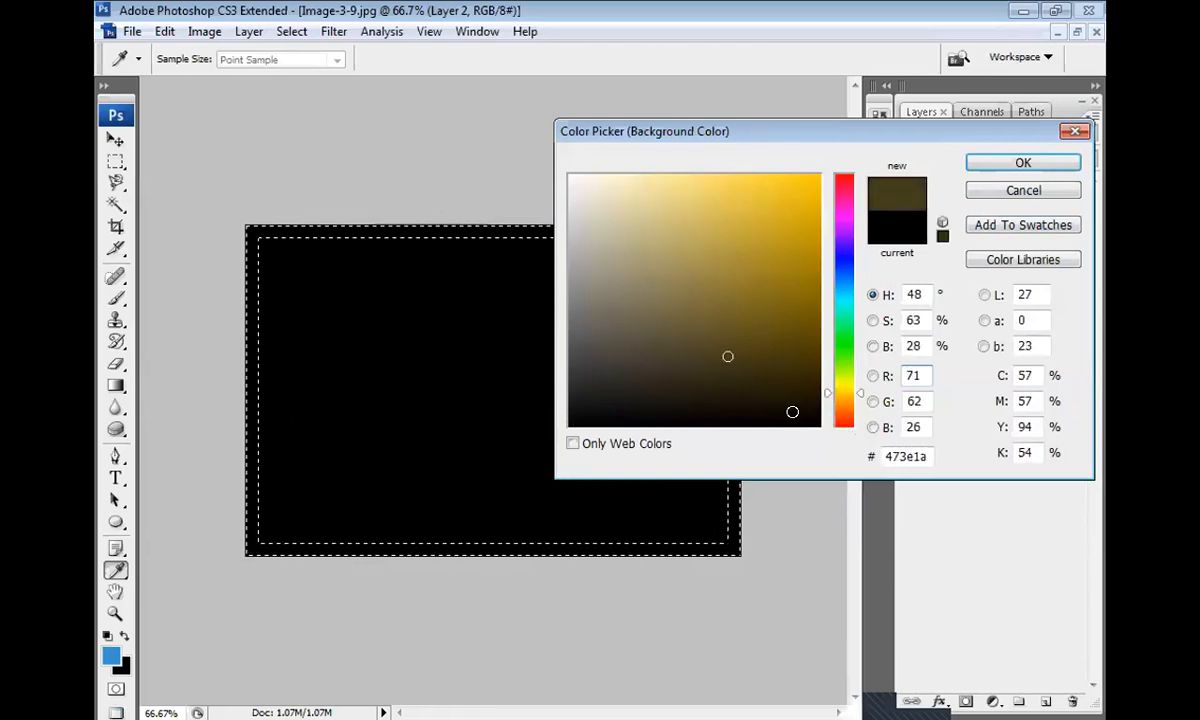
{"action": "left_click", "coordinate": [845, 409]}
{"action": "left_click", "coordinate": [758, 355]}
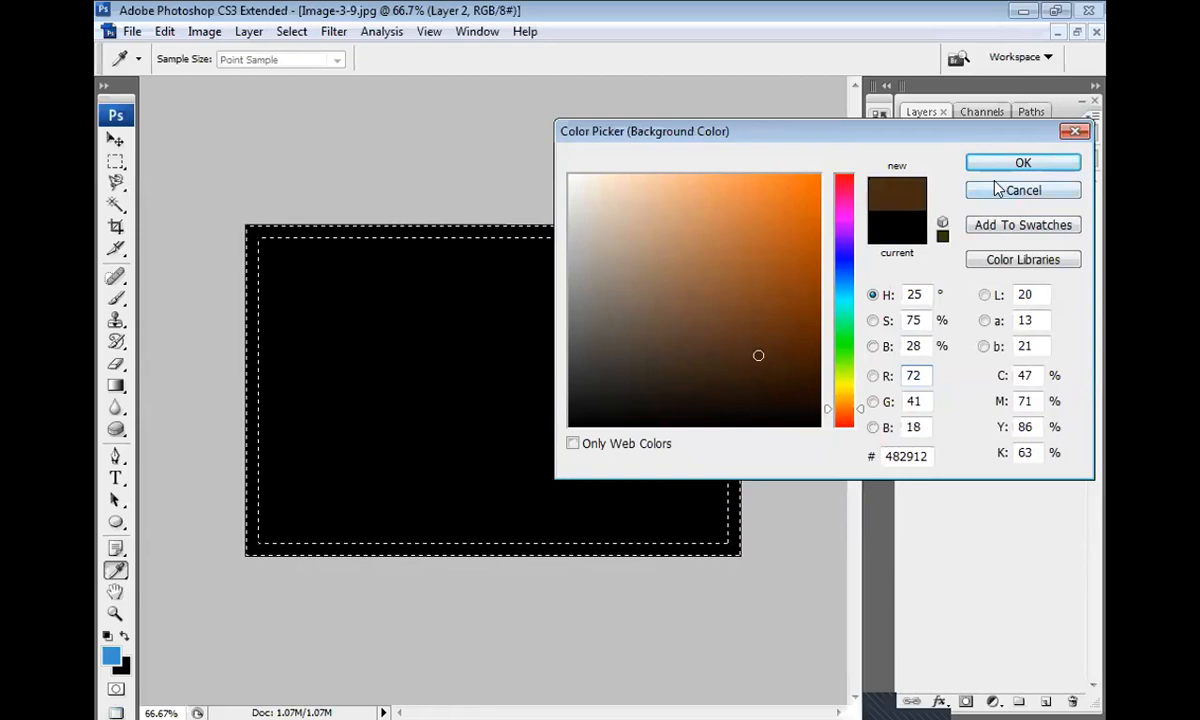
{"action": "key", "text": "Return"}
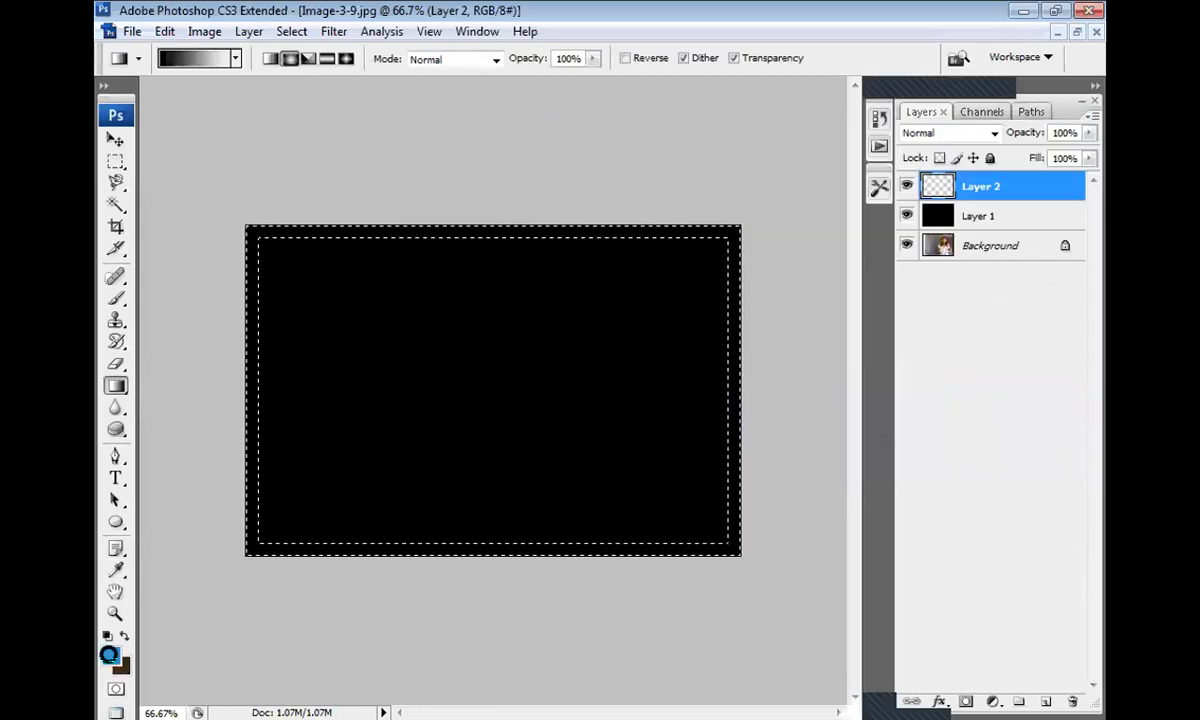
- Set the foreground colour to a dark olive gold (8a771d)
{"action": "left_click_drag", "start_coordinate": [848, 381], "coordinate": [848, 392]}
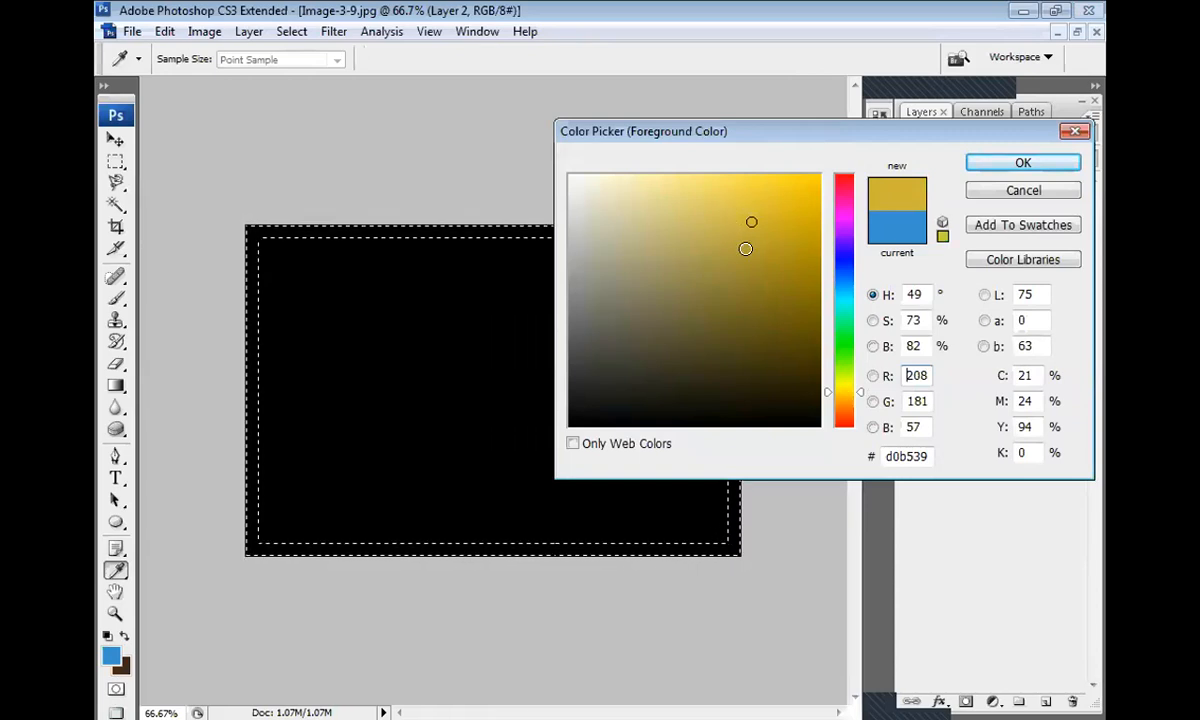
{"action": "left_click", "coordinate": [760, 263]}
{"action": "left_click_drag", "start_coordinate": [749, 291], "coordinate": [766, 294]}
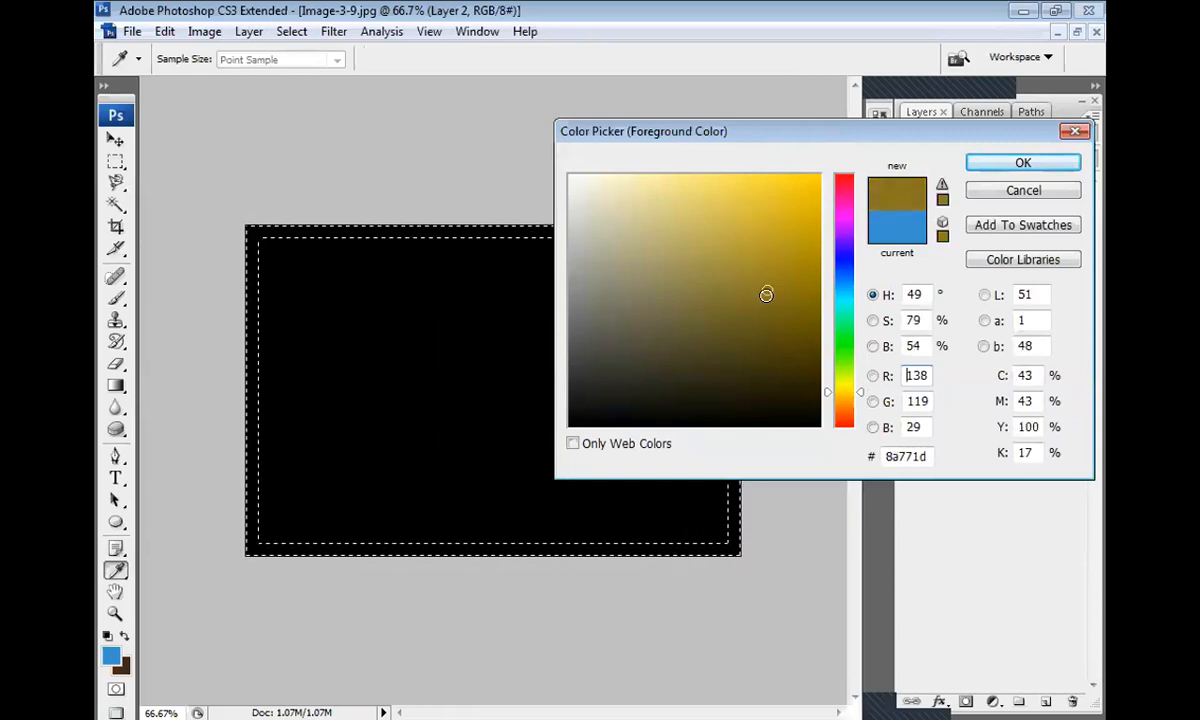
{"action": "left_click", "coordinate": [1022, 163]}
{"action": "key", "text": "g"}
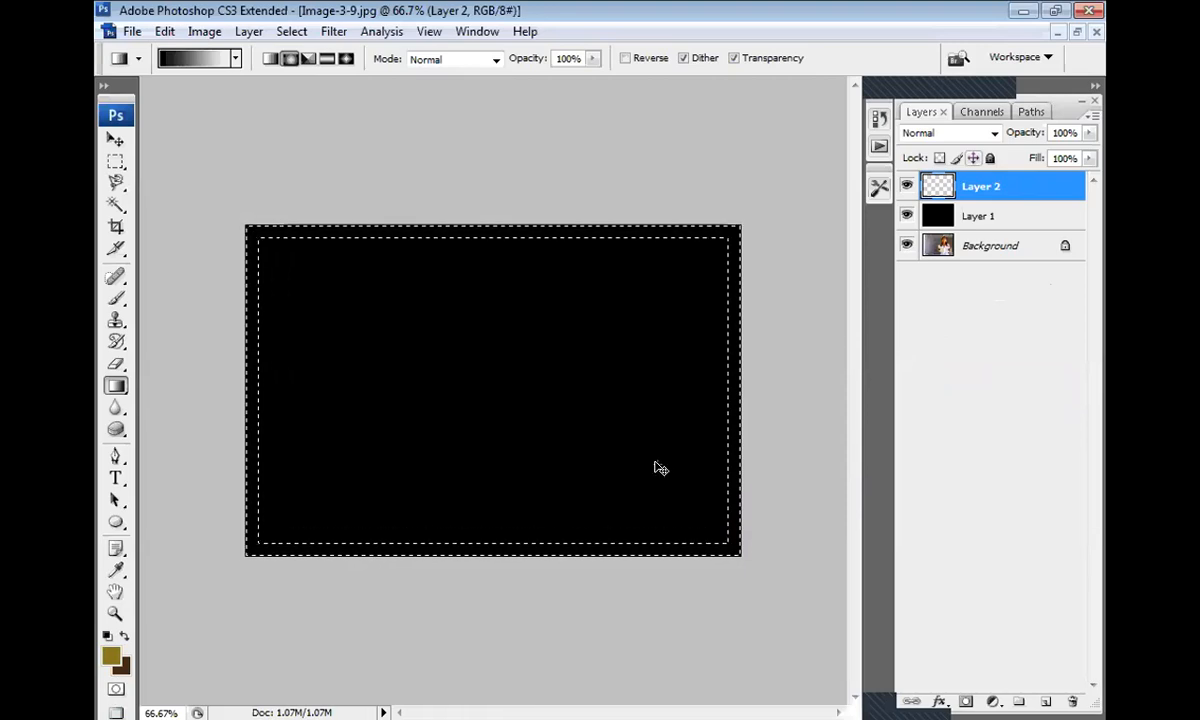
- Set the foreground colour to a lighter gold (c3a932)
{"action": "key", "text": "ctrl+minus"}
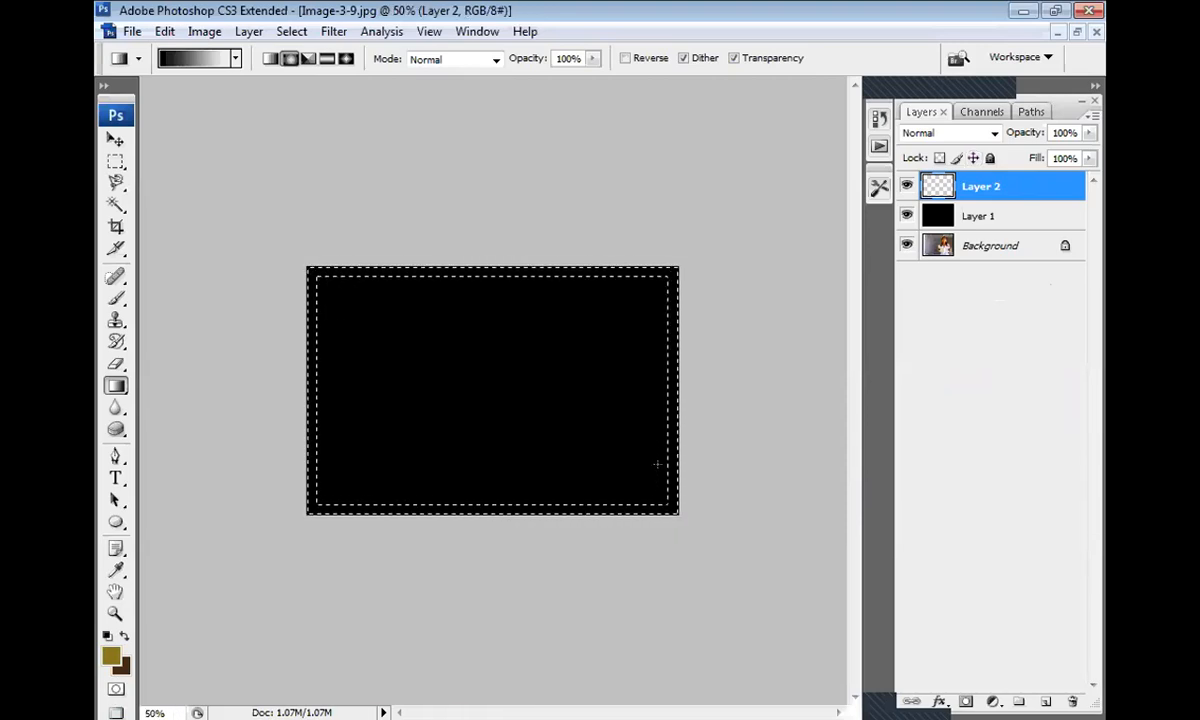
{"action": "left_click", "coordinate": [110, 656]}
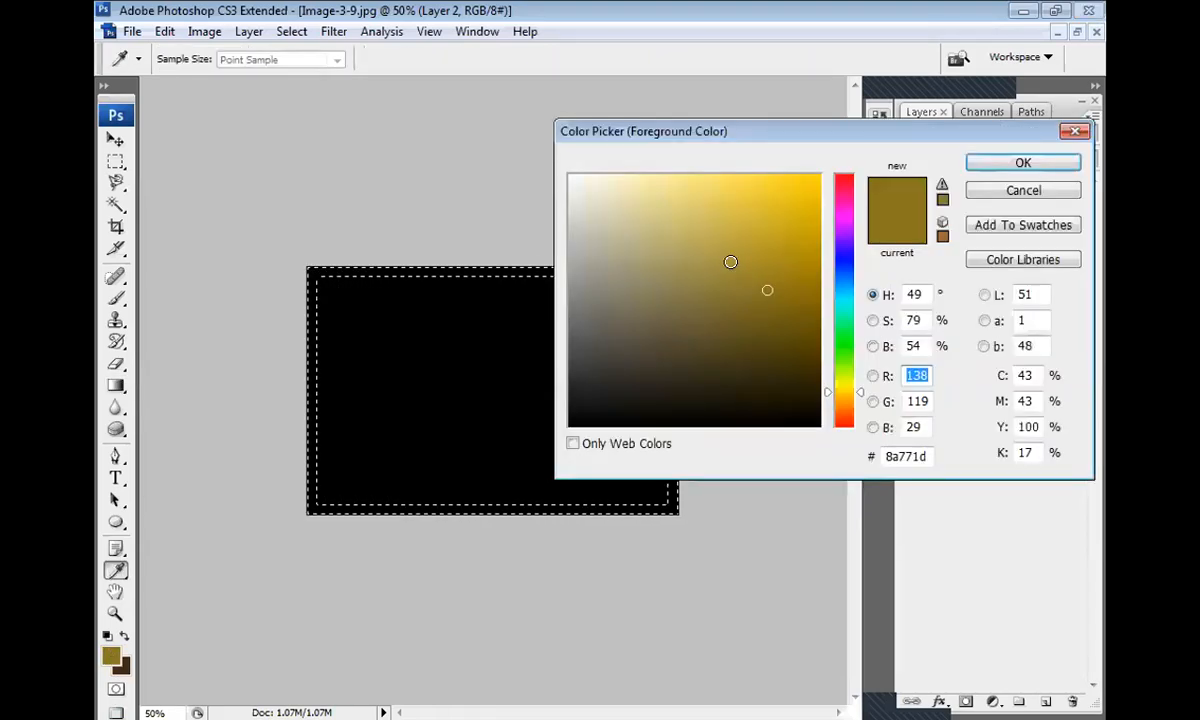
{"action": "left_click", "coordinate": [730, 261]}
{"action": "left_click_drag", "start_coordinate": [751, 222], "coordinate": [756, 233]}
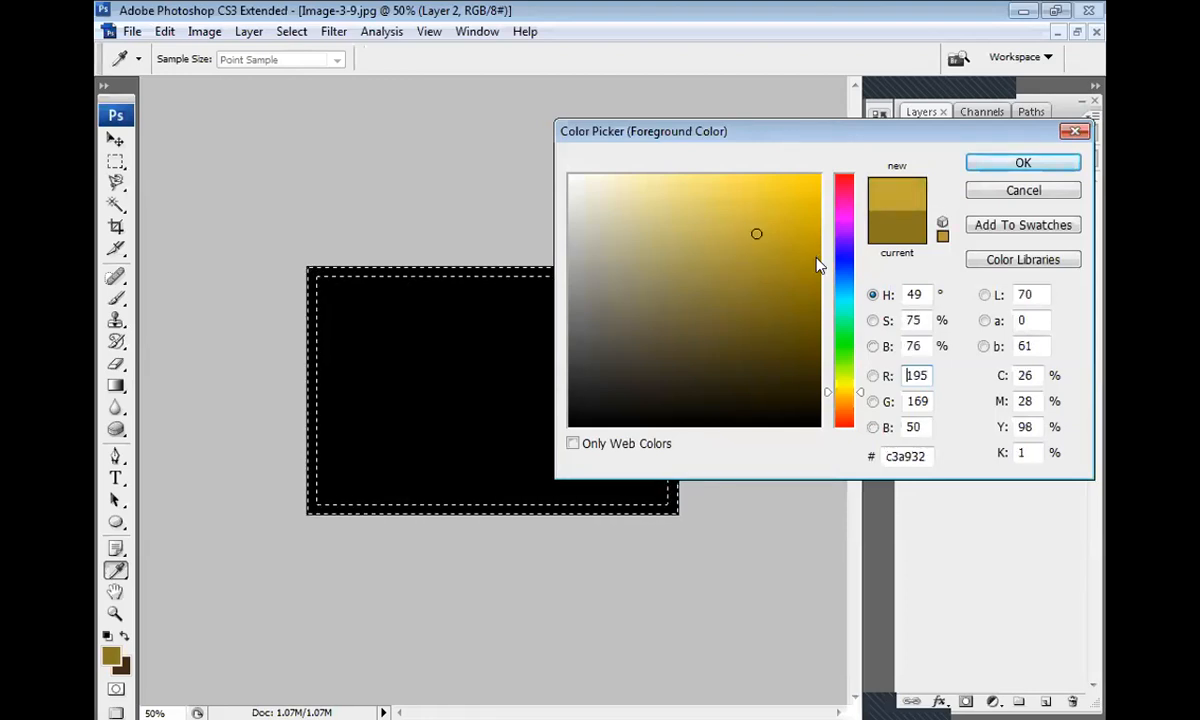
{"action": "left_click", "coordinate": [1008, 166]}
{"action": "key", "text": "g"}
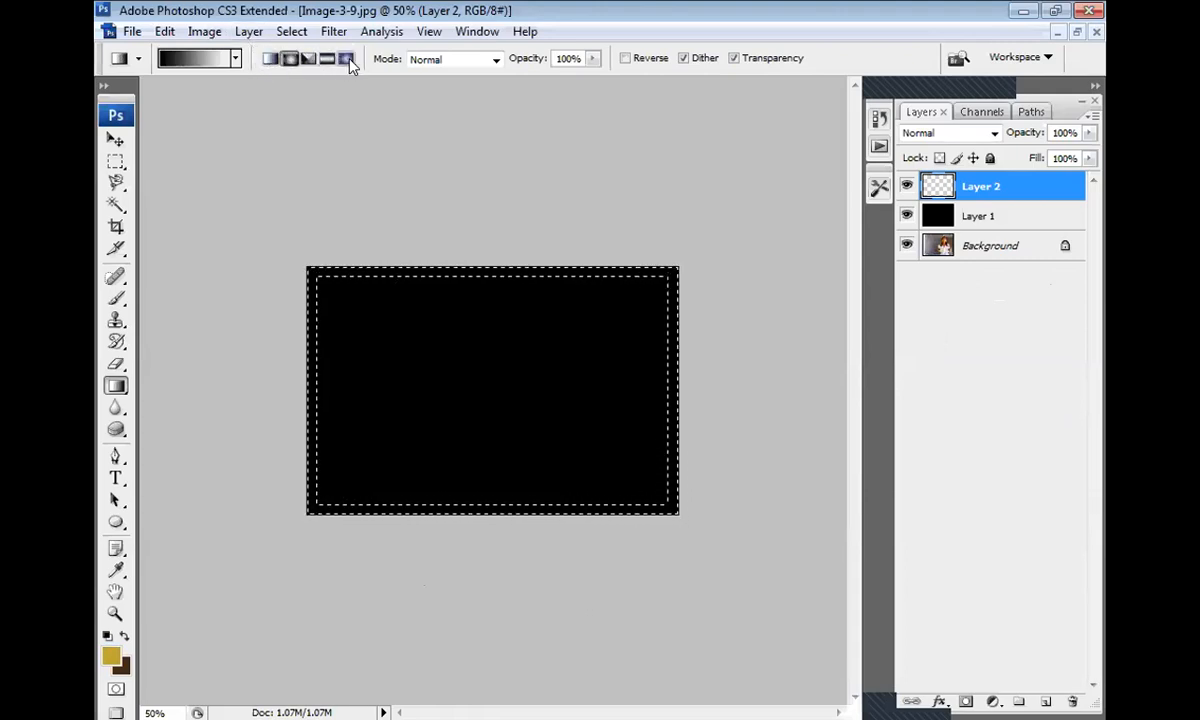
- Make the gradient linear and load the Foreground to Background preset for it
{"action": "left_click", "coordinate": [268, 59]}
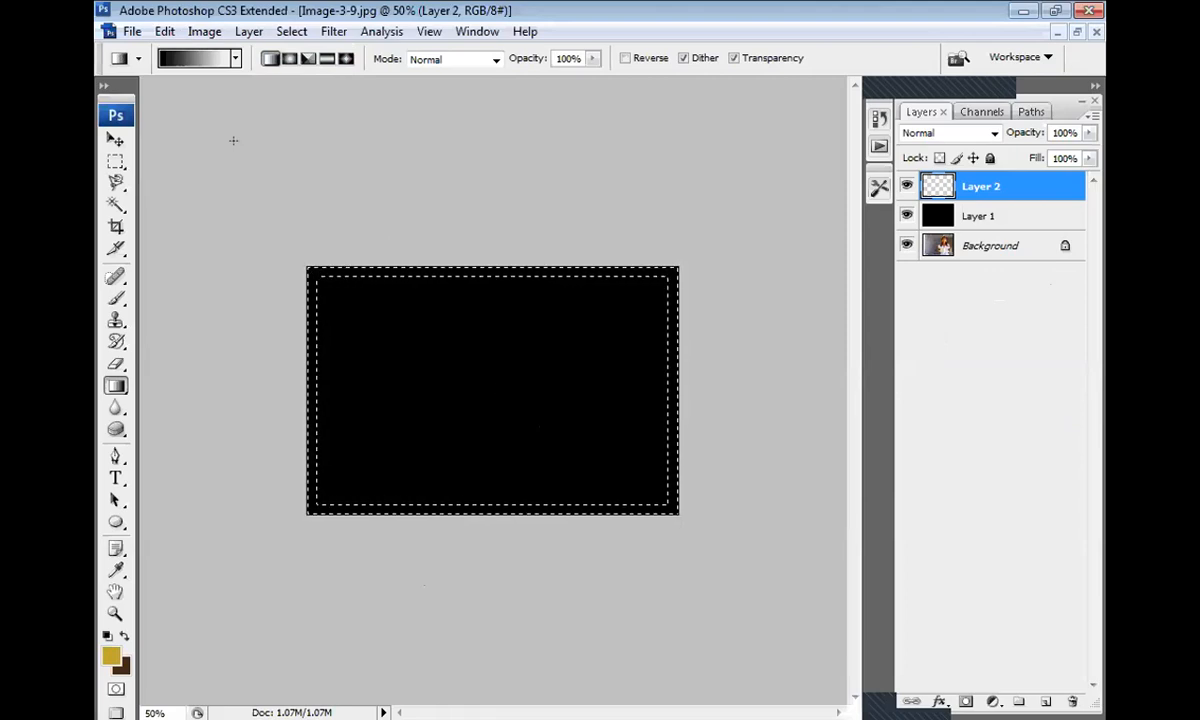
{"action": "key", "text": "ctrl+d"}
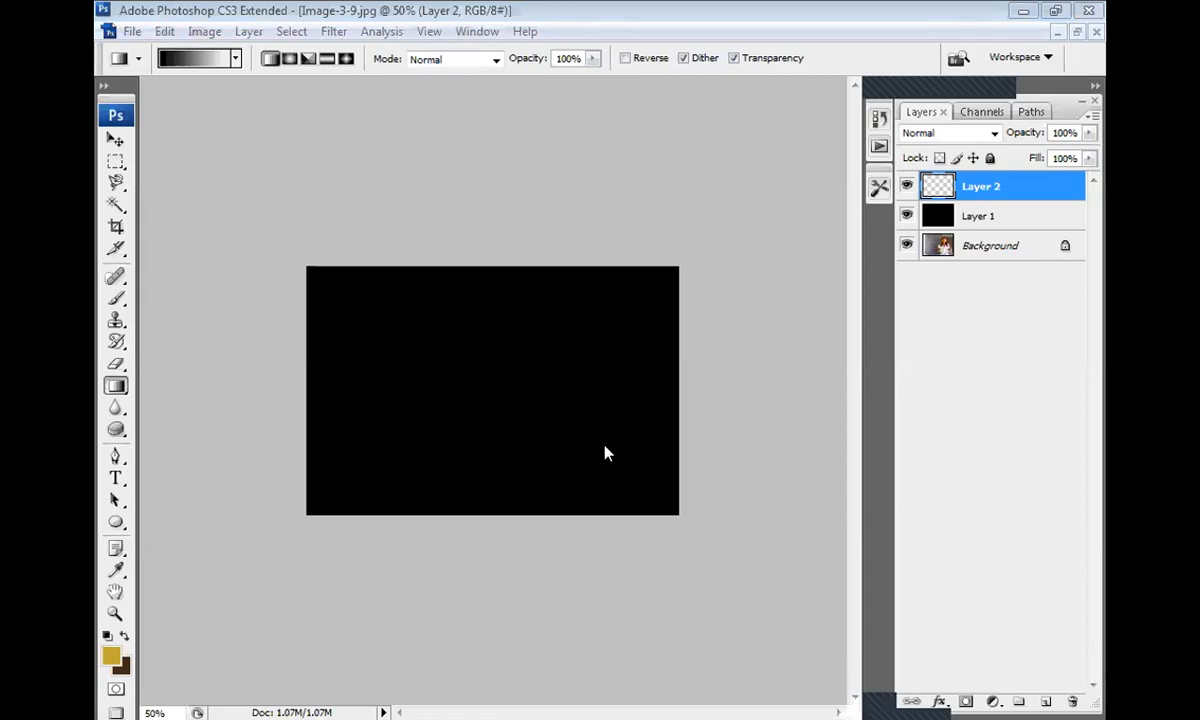
{"action": "left_click", "coordinate": [200, 60]}
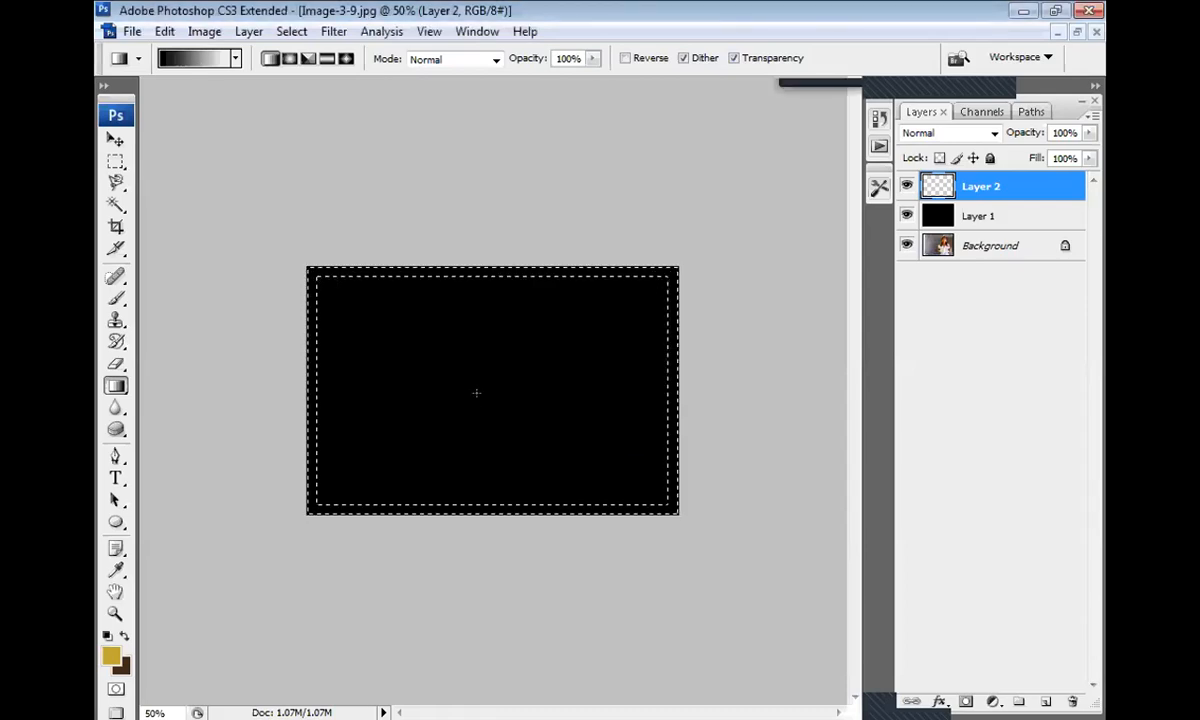
{"action": "left_click", "coordinate": [188, 60]}
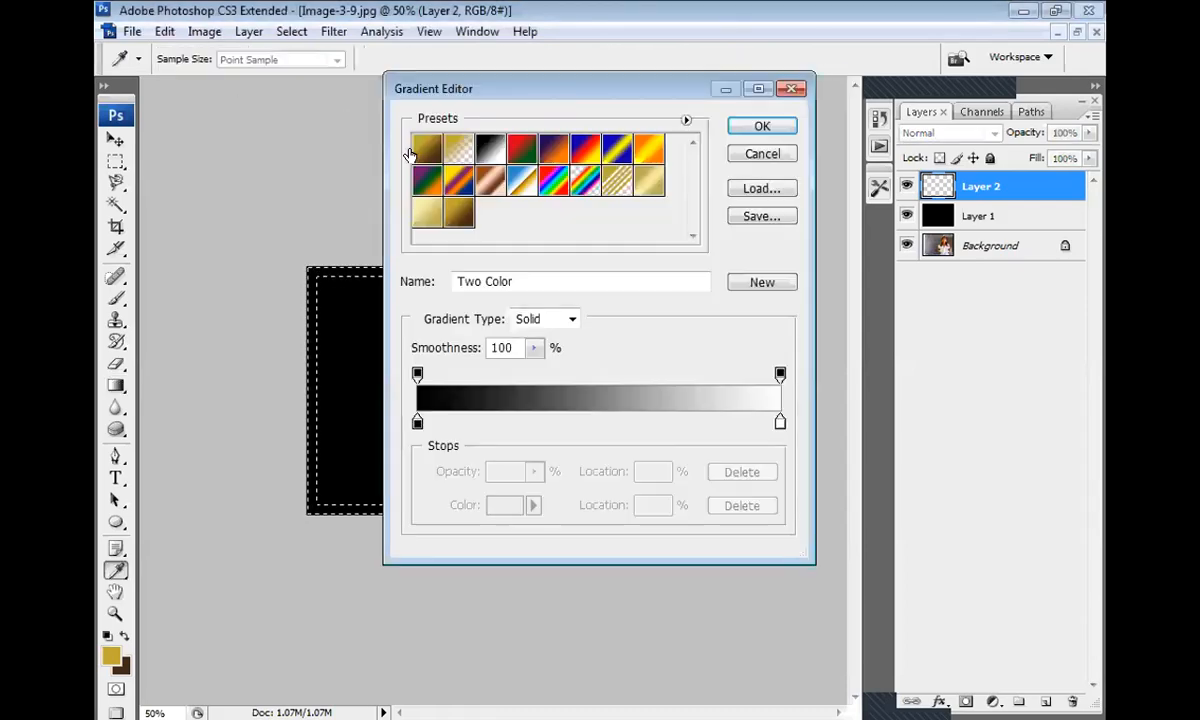
{"action": "double_click", "coordinate": [427, 148]}
{"action": "left_click", "coordinate": [797, 268]}
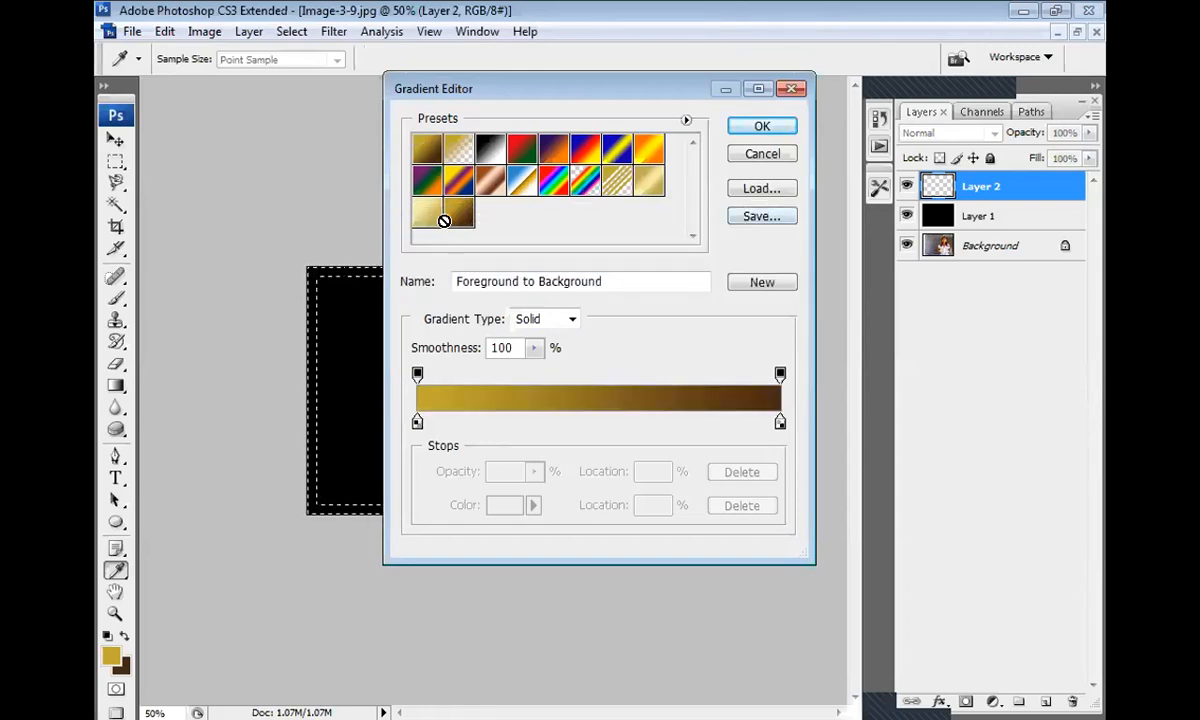
- Save the gold-to-brown gradient as a new preset and delete that preset again
{"action": "left_click", "coordinate": [764, 281]}
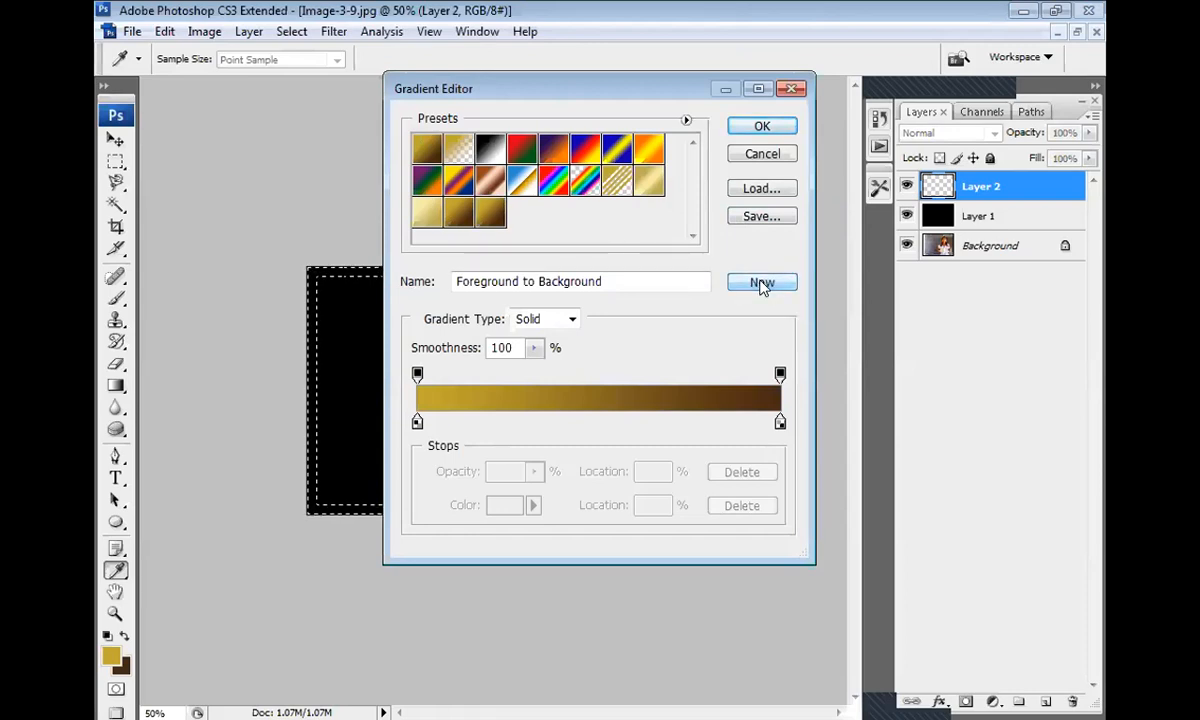
{"action": "right_click", "coordinate": [490, 215]}
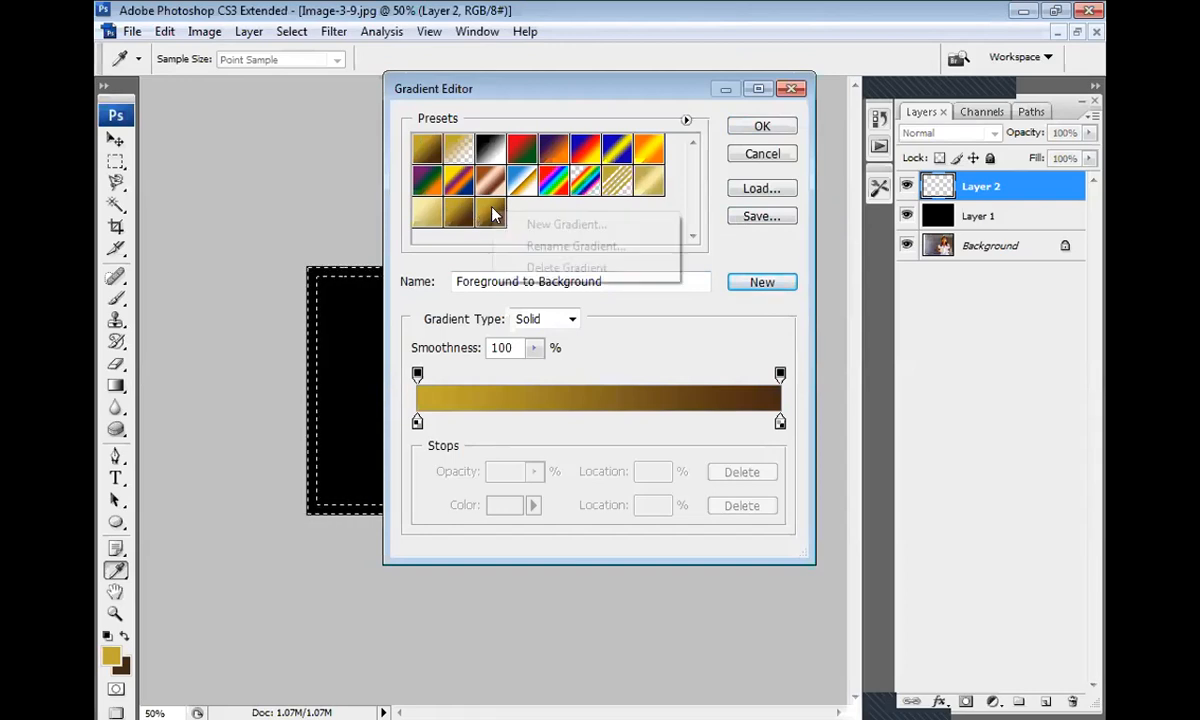
{"action": "left_click", "coordinate": [613, 267]}
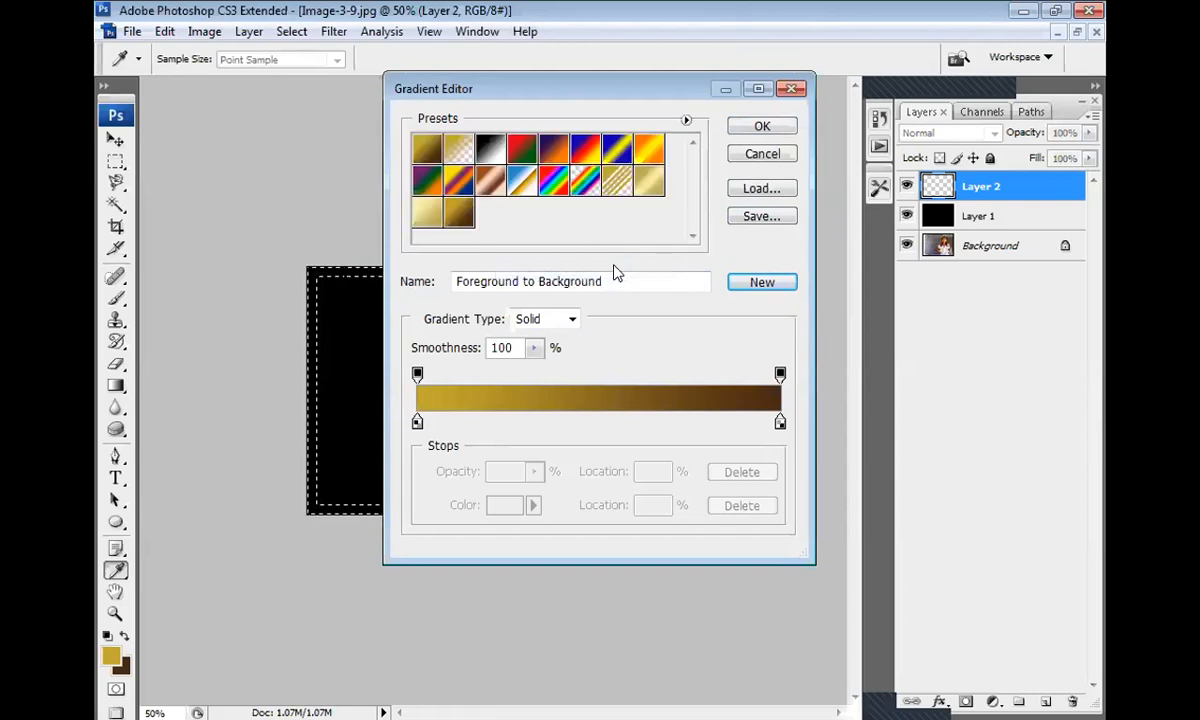
- Accept the gradient and apply it diagonally from the canvas centre towards the lower-right corner, filling the border selection on Layer 2
{"action": "left_click", "coordinate": [760, 128]}
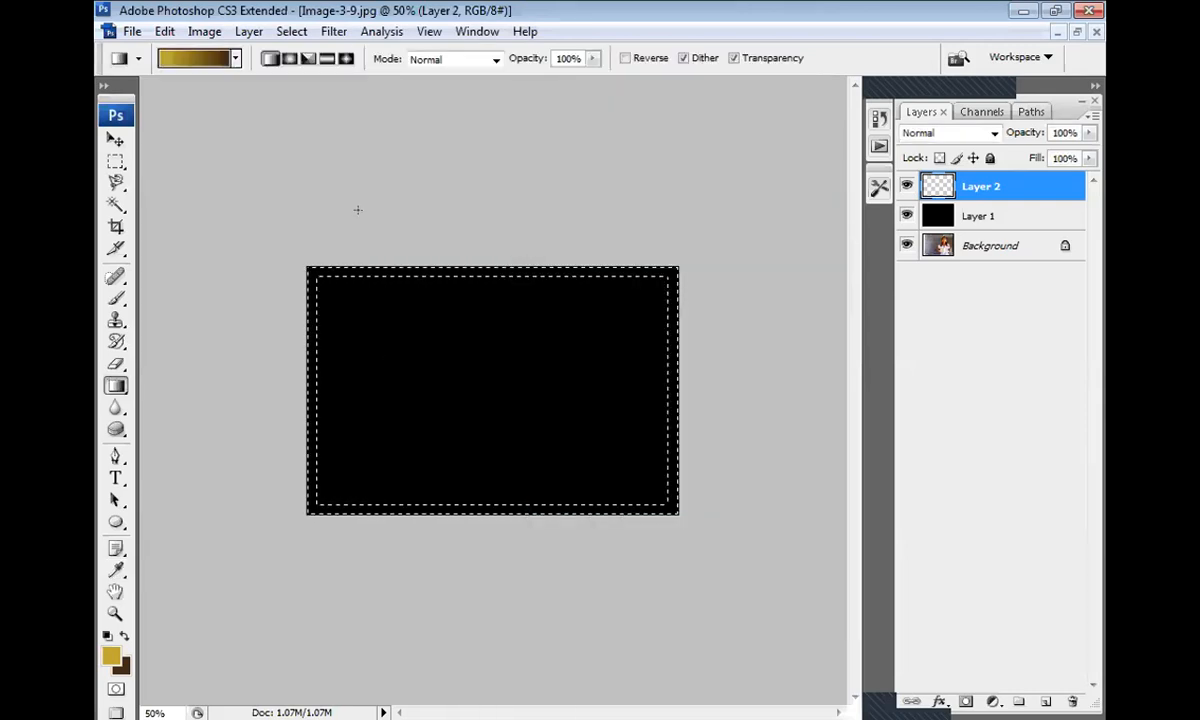
{"action": "left_click_drag", "start_coordinate": [480, 380], "coordinate": [655, 525]}
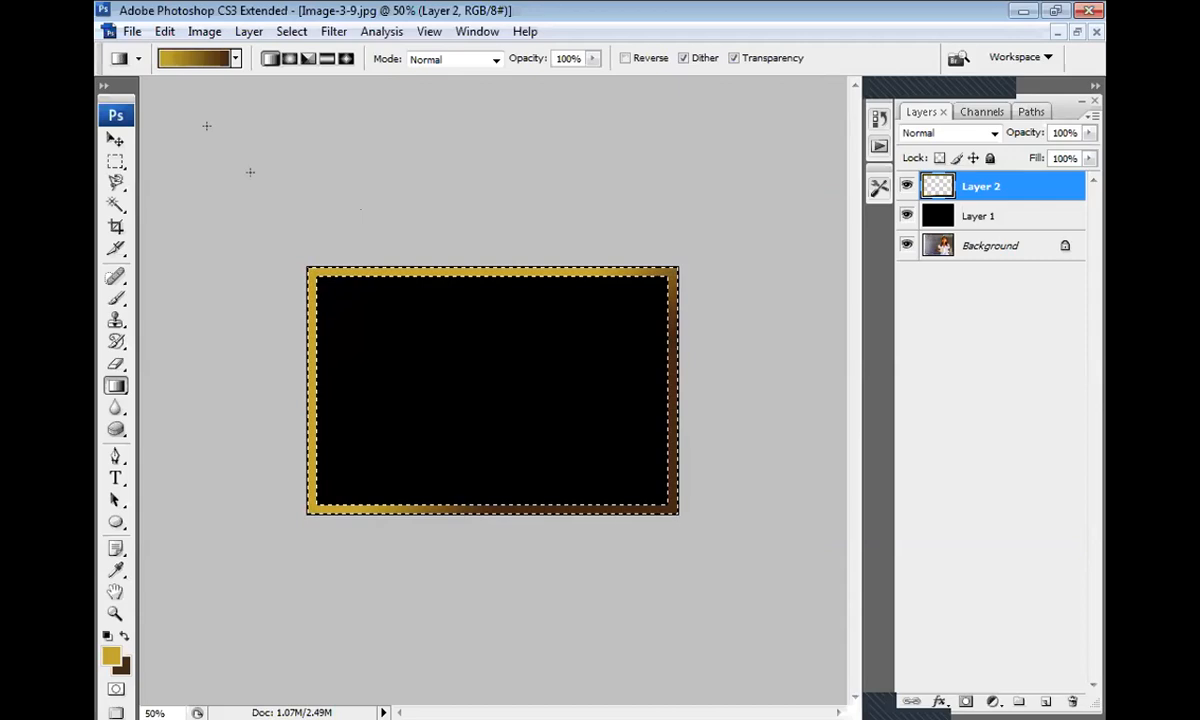
{"action": "key", "text": "ctrl+minus"}
{"action": "key", "text": "ctrl+plus"}
{"action": "key", "text": "ctrl+plus"}
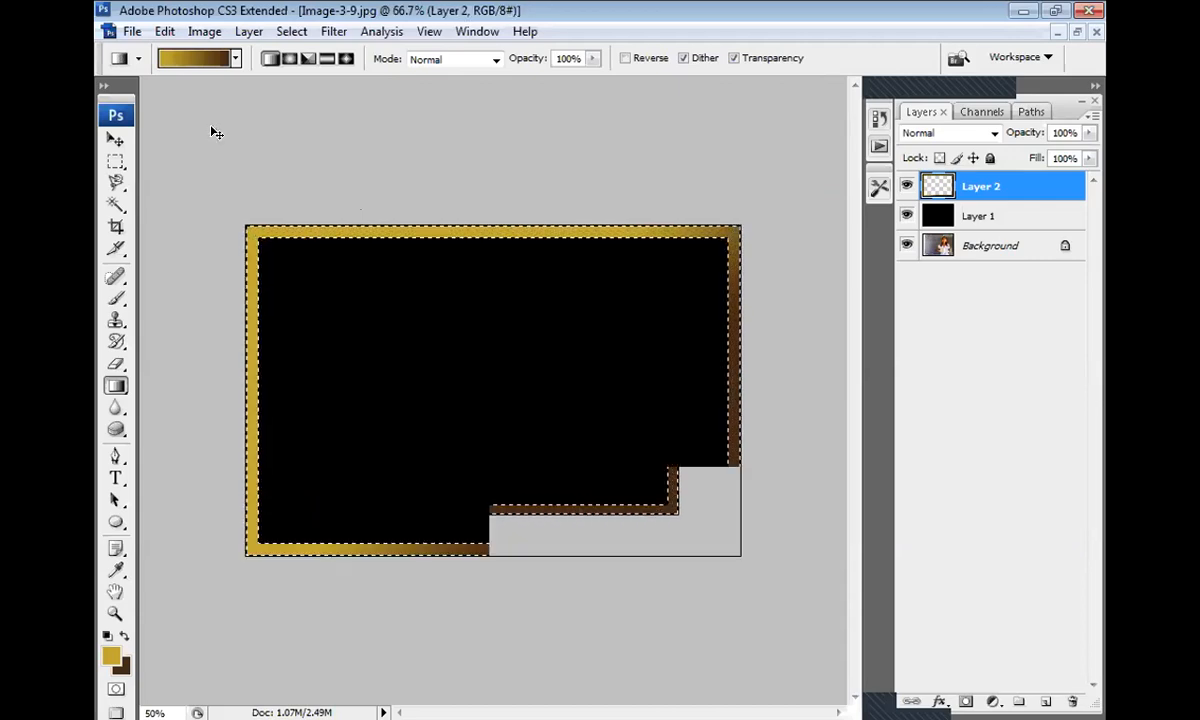
{"action": "key", "text": "ctrl+minus"}
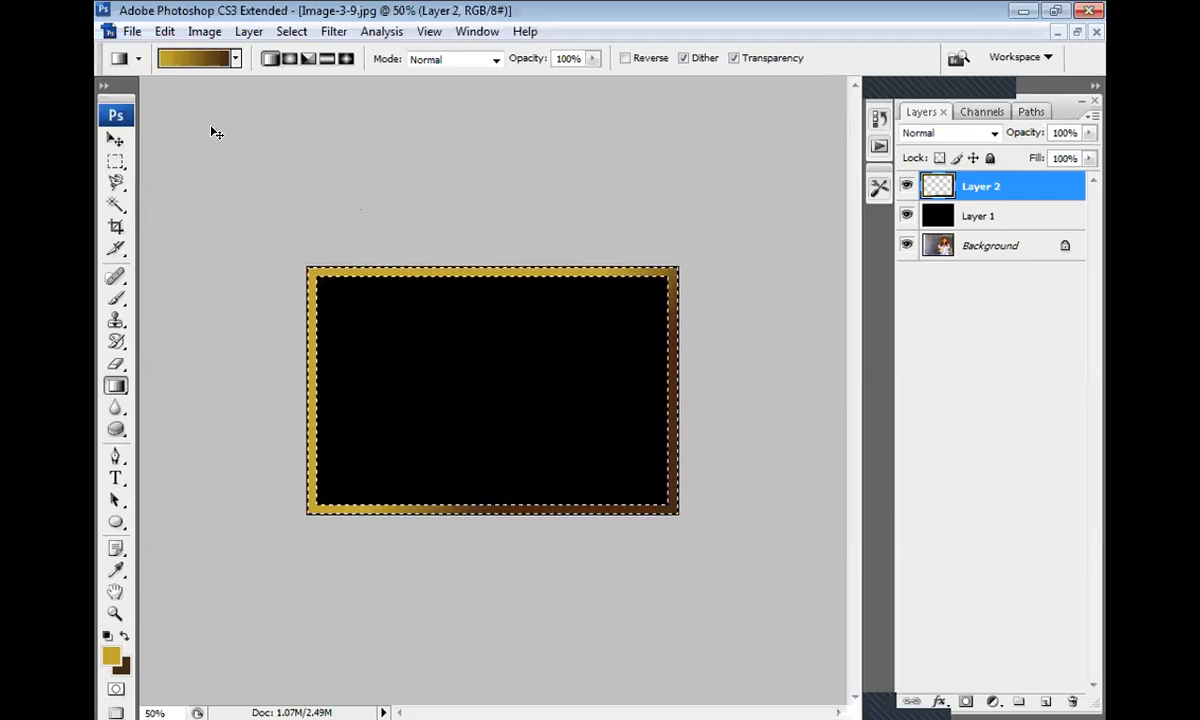
{"action": "key", "text": "ctrl+plus"}
{"action": "key", "text": "ctrl+plus"}
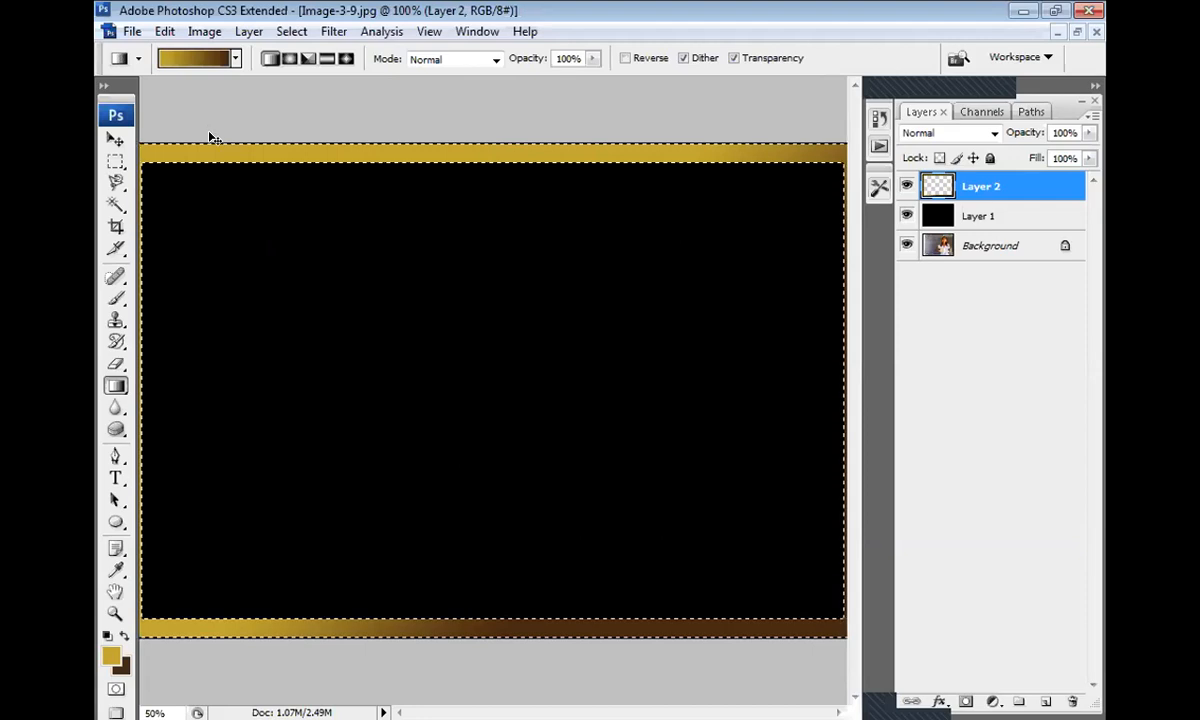
{"action": "key", "text": "ctrl+minus"}
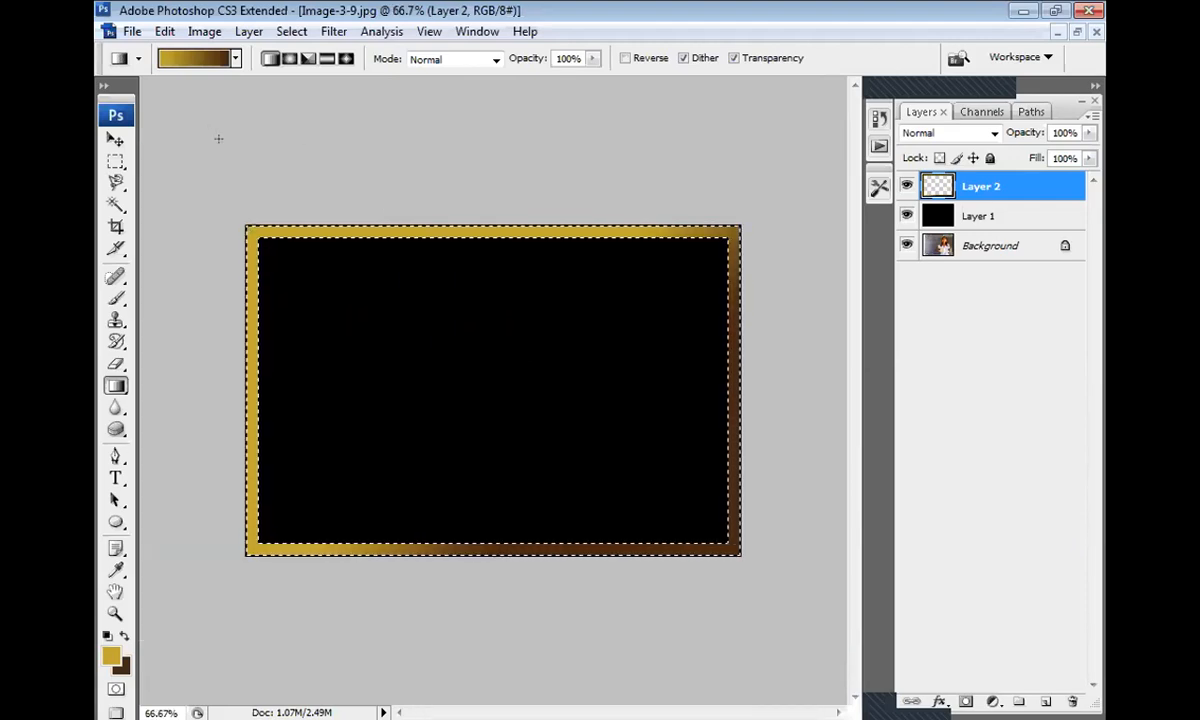
- Reapply the gold-to-brown gradient diagonally across the border selection from beyond the upper-left corner towards the lower-right, and deselect
{"action": "key", "text": "ctrl+minus"}
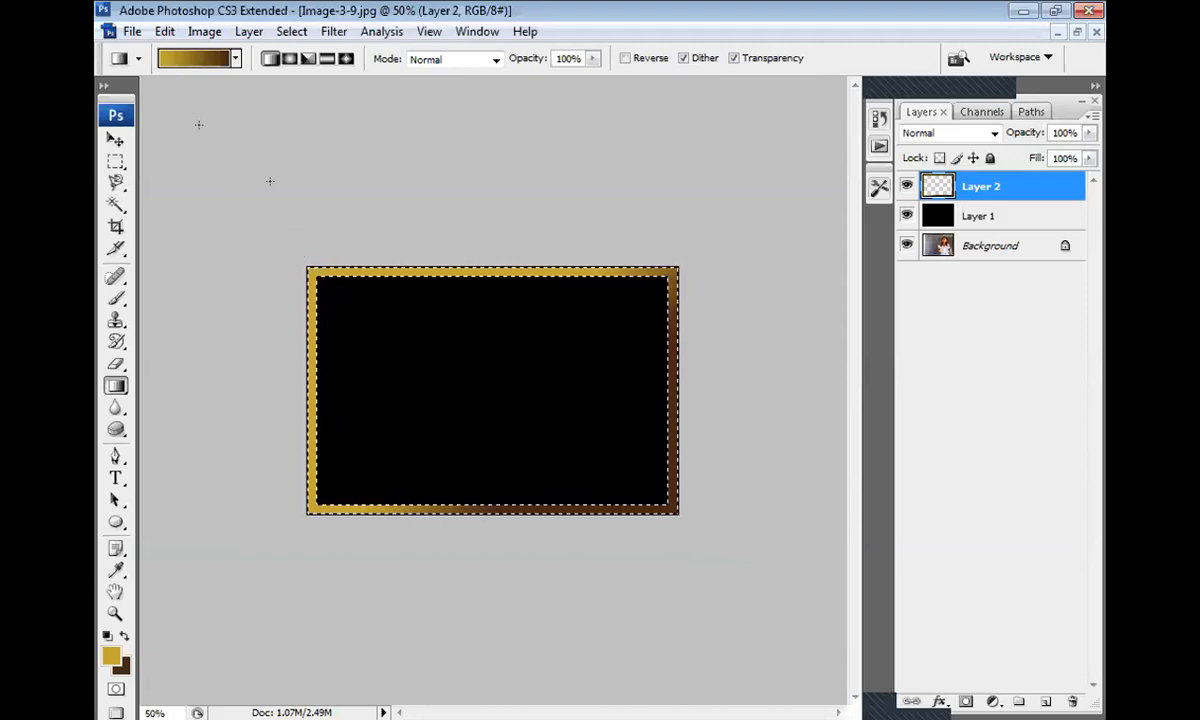
{"action": "left_click_drag", "start_coordinate": [345, 277], "coordinate": [532, 465]}
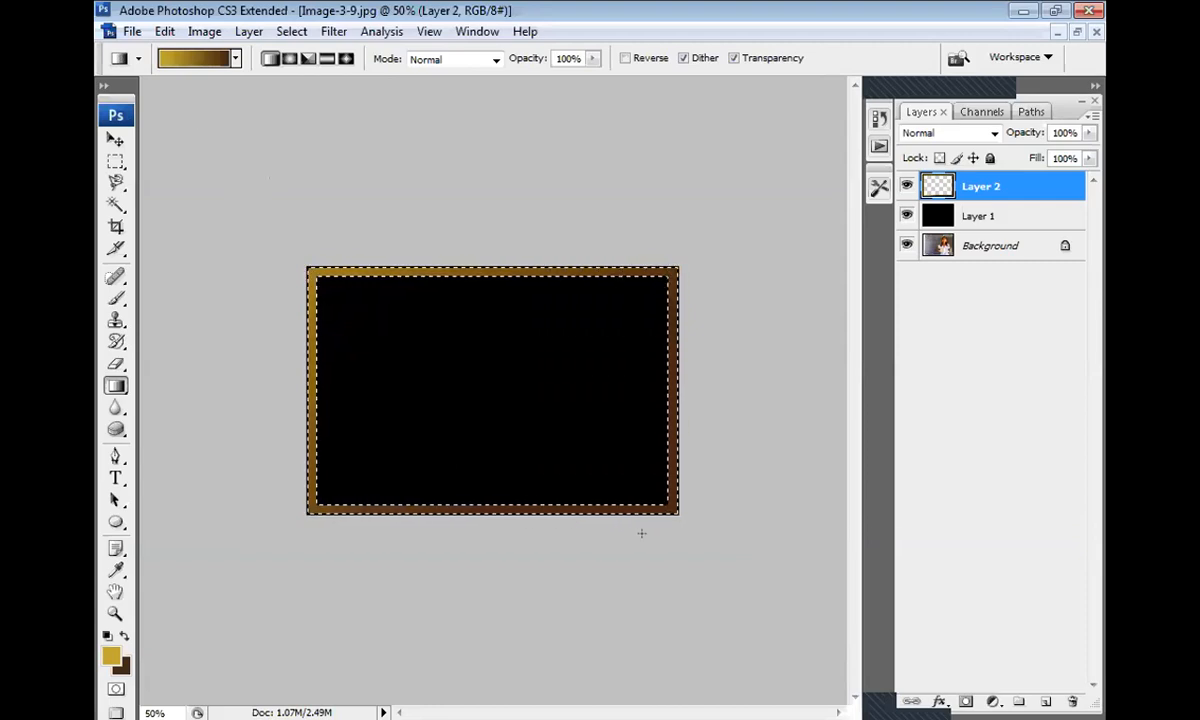
{"action": "left_click_drag", "start_coordinate": [253, 202], "coordinate": [257, 233]}
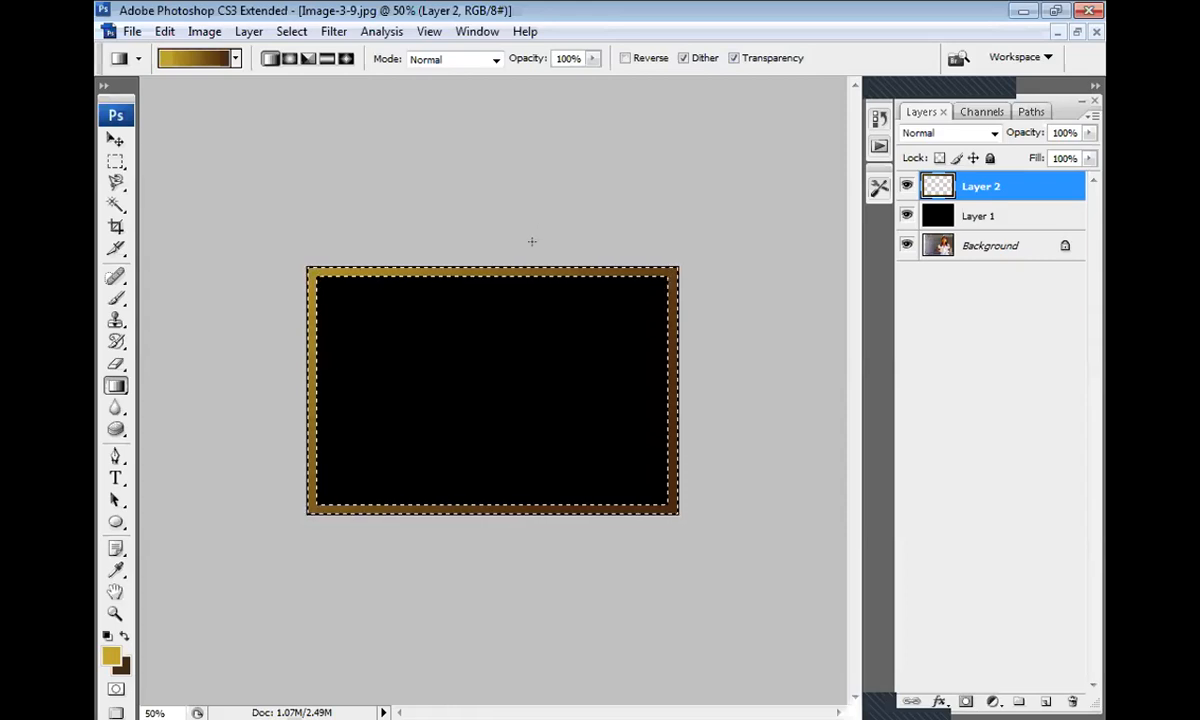
{"action": "key", "text": "ctrl+d"}
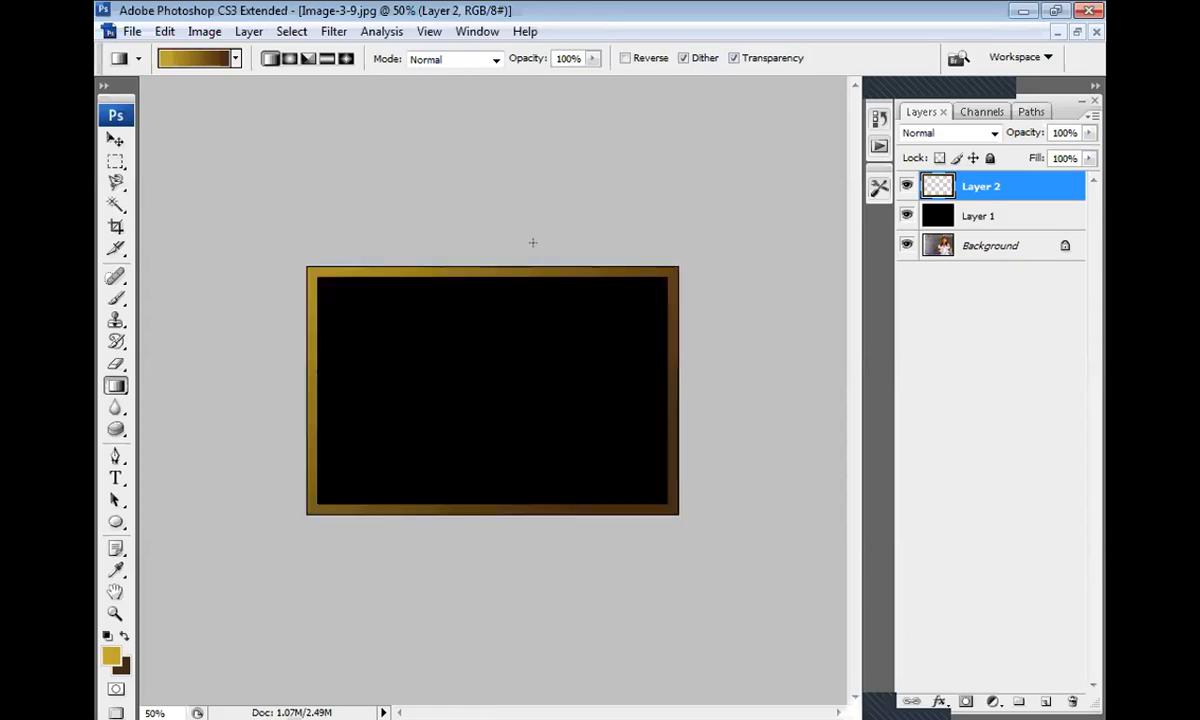
{"action": "left_click", "coordinate": [115, 140]}
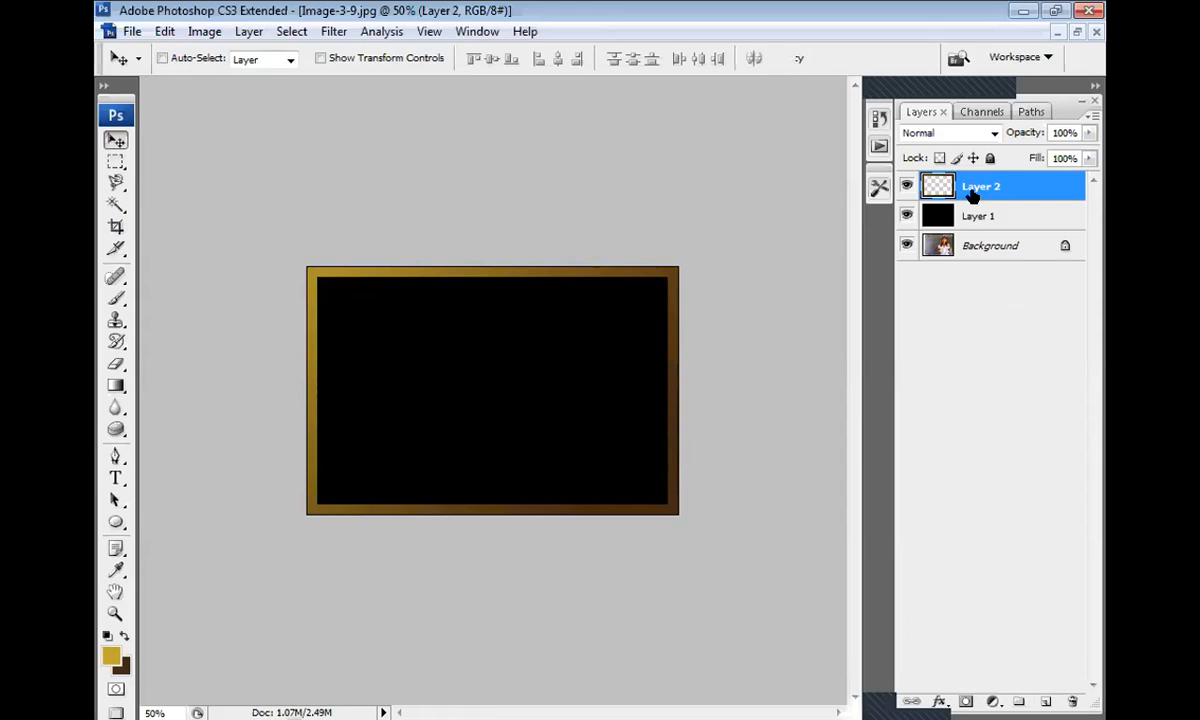
- Open the layer style settings of Layer 2 and enable Bevel and Emboss
{"action": "double_click", "coordinate": [1029, 187]}
{"action": "left_click_drag", "start_coordinate": [608, 154], "coordinate": [806, 219]}
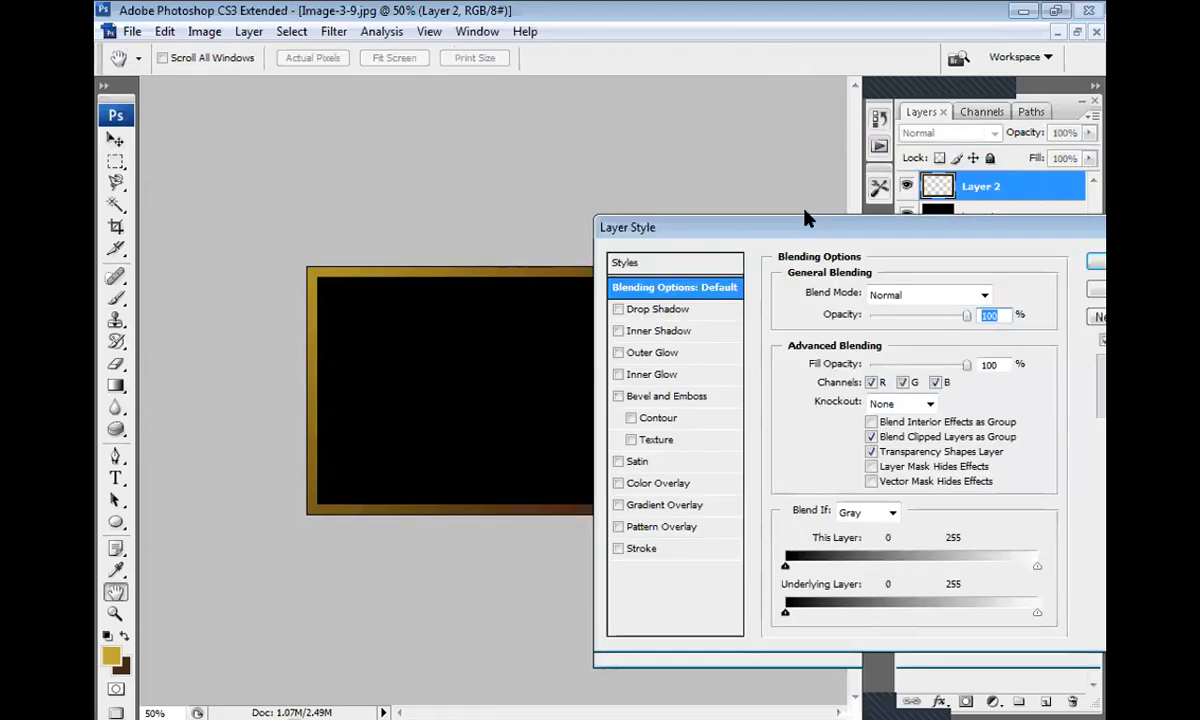
{"action": "left_click_drag", "start_coordinate": [806, 219], "coordinate": [782, 149]}
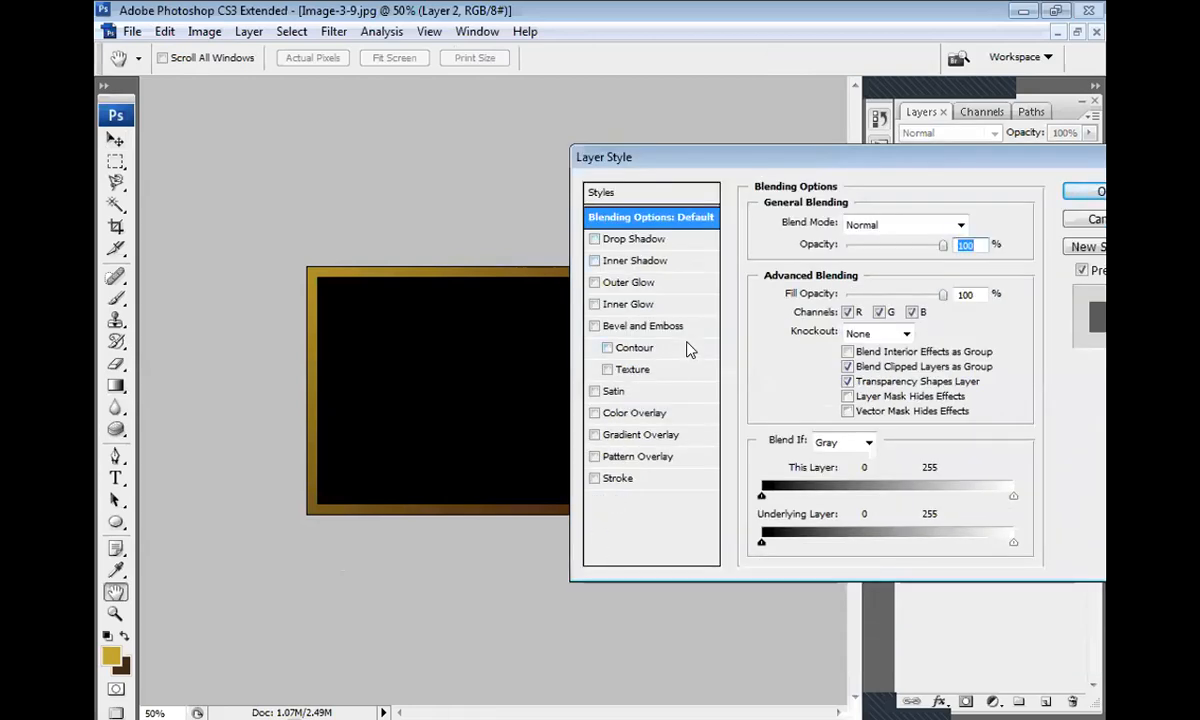
{"action": "left_click", "coordinate": [645, 328]}
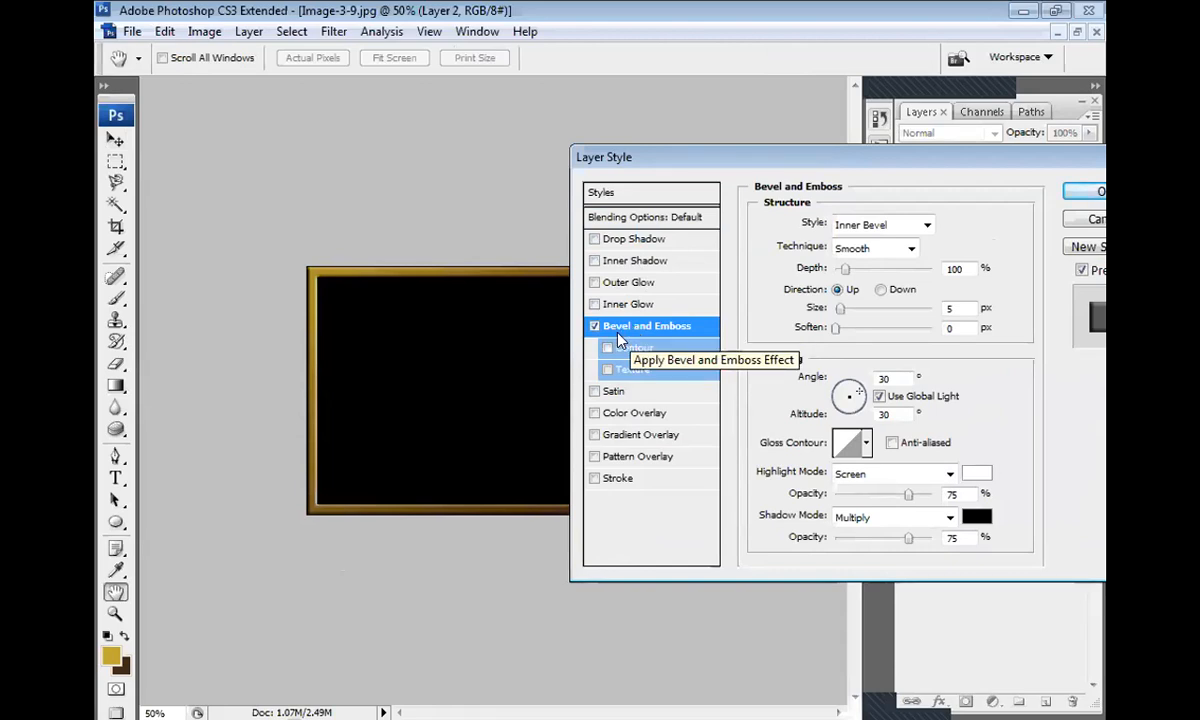
- Try the Outer Bevel style on the border and return to Inner Bevel
{"action": "left_click", "coordinate": [882, 226]}
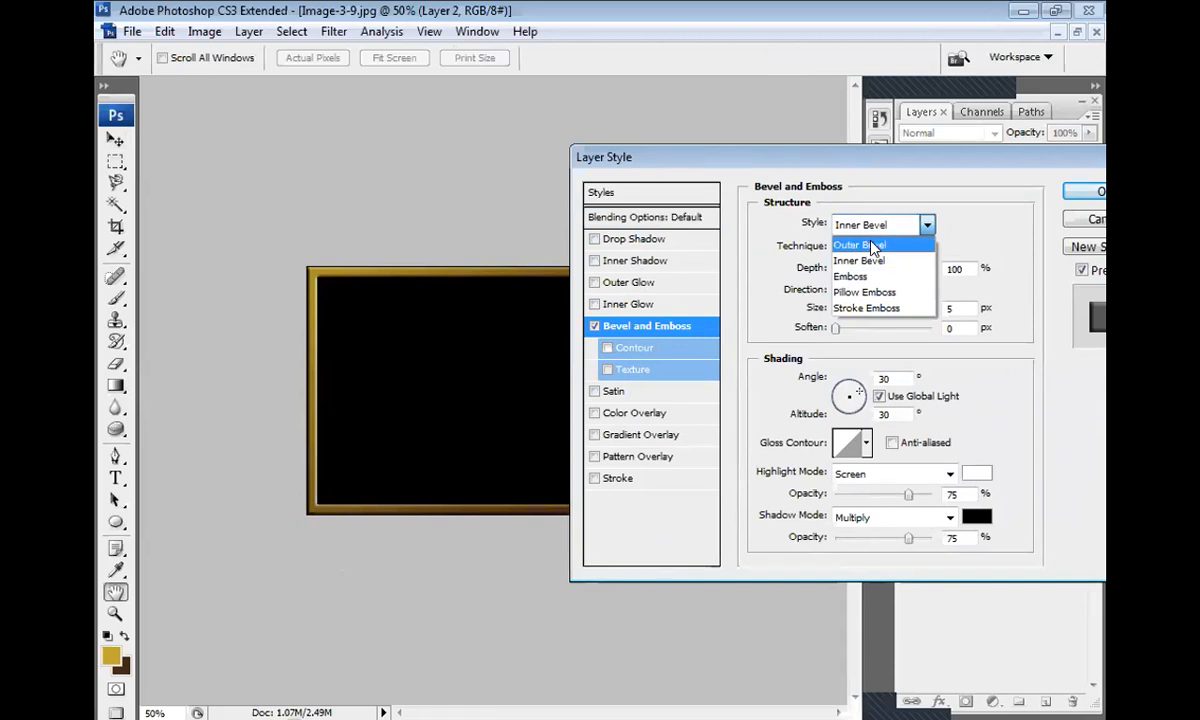
{"action": "left_click", "coordinate": [873, 246]}
{"action": "left_click", "coordinate": [866, 228]}
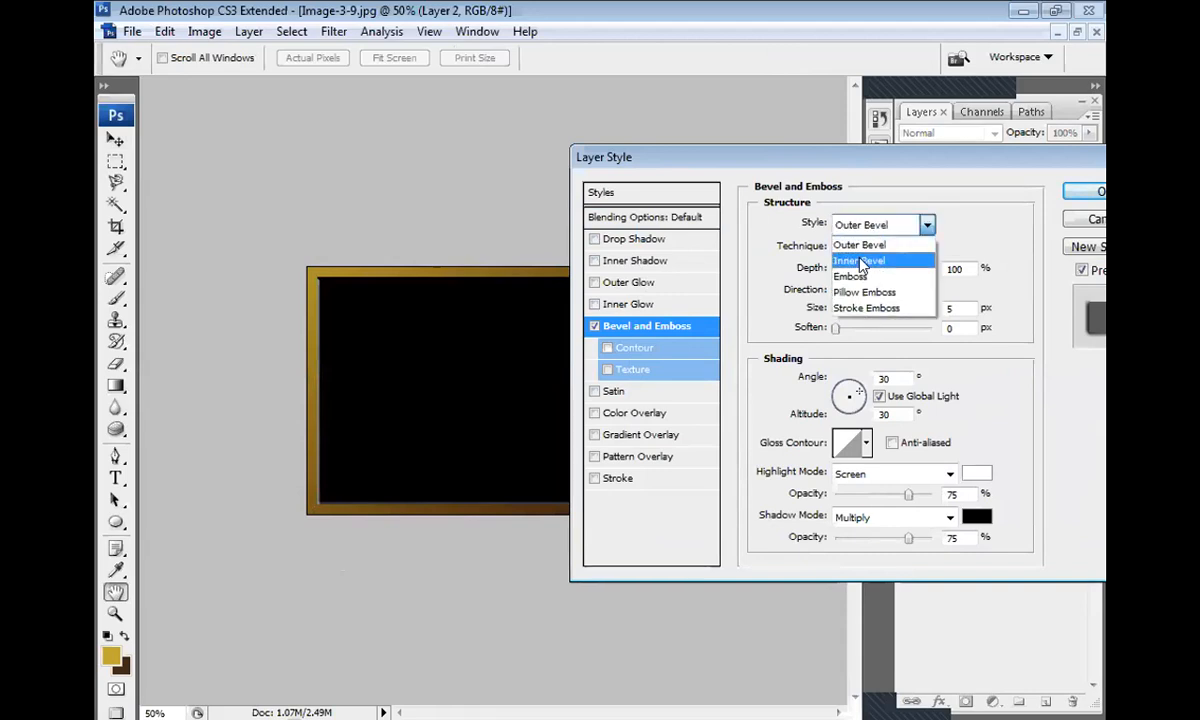
{"action": "left_click", "coordinate": [860, 261]}
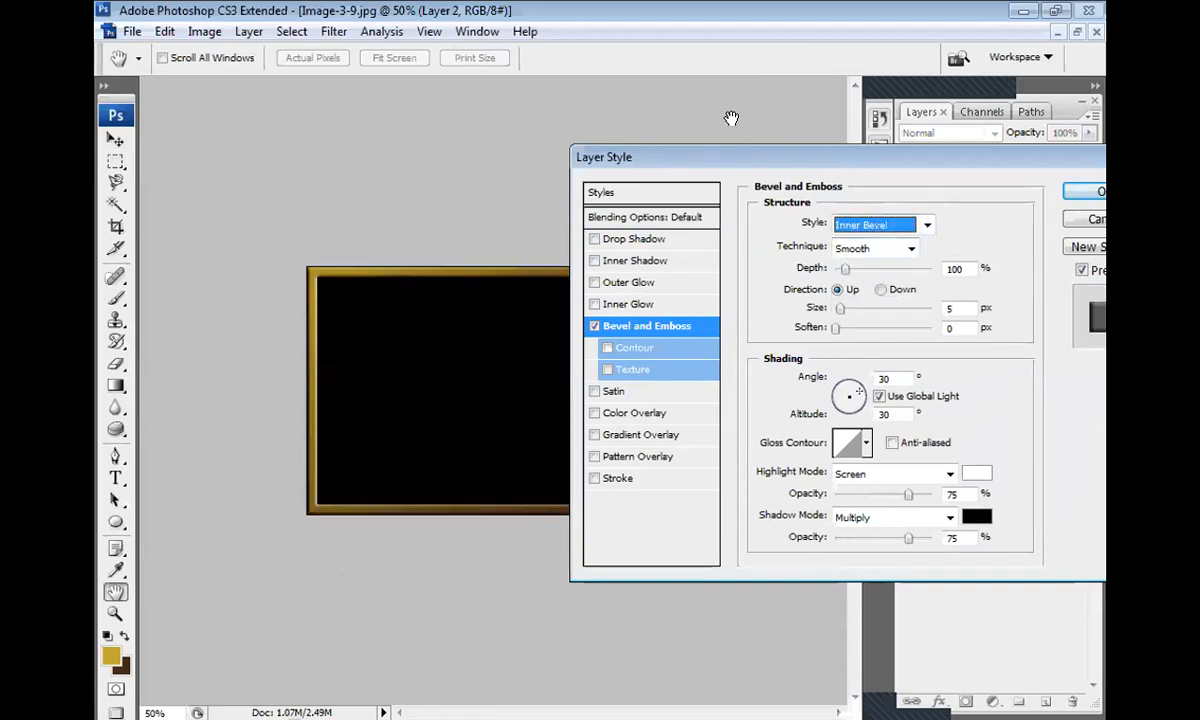
- Preview the Outer Bevel, Emboss, Pillow Emboss and Stroke Emboss styles on the border in turn
{"action": "left_click_drag", "start_coordinate": [737, 158], "coordinate": [900, 131]}
{"action": "left_click_drag", "start_coordinate": [749, 138], "coordinate": [765, 143]}
{"action": "key", "text": "ctrl+plus"}
{"action": "key", "text": "ctrl+plus"}
{"action": "key", "text": "ctrl+minus"}
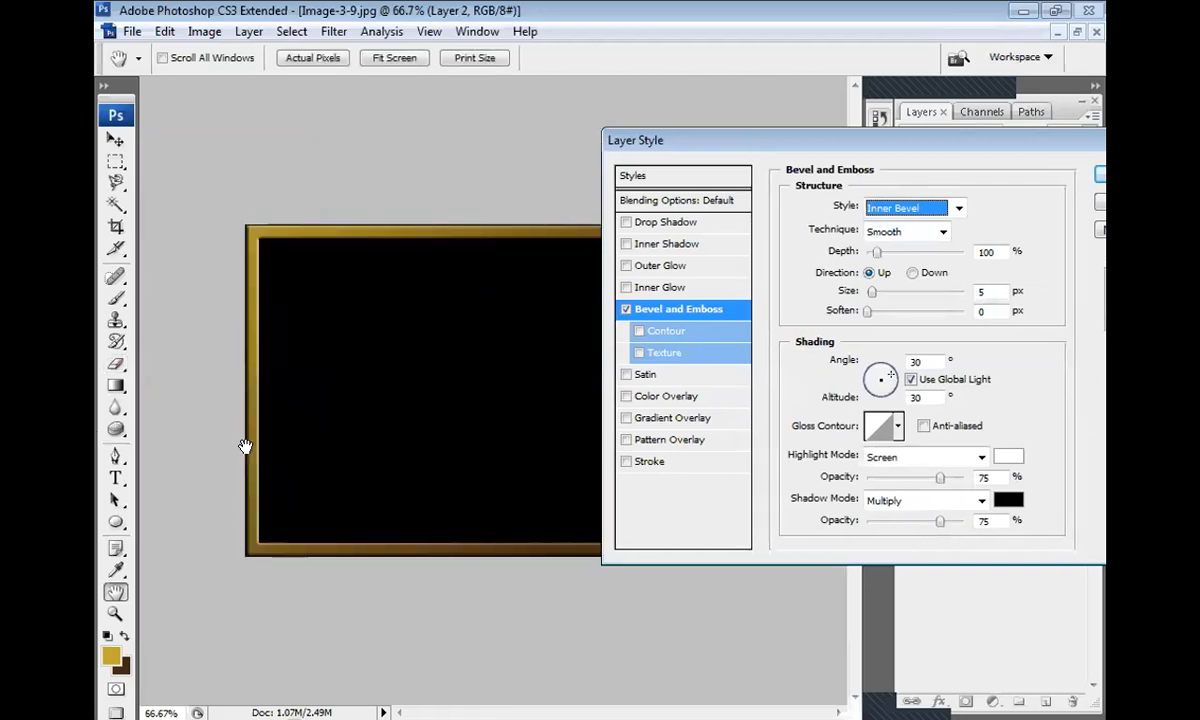
{"action": "left_click", "coordinate": [915, 208]}
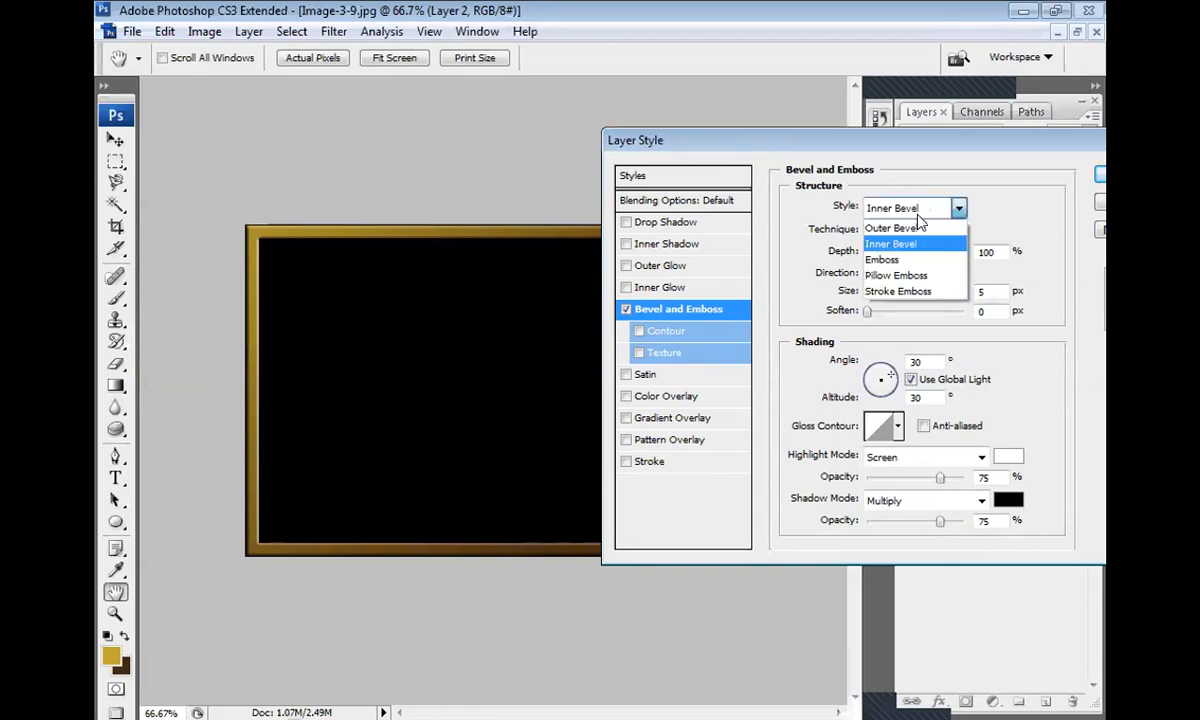
{"action": "left_click", "coordinate": [905, 228]}
{"action": "left_click", "coordinate": [908, 208]}
{"action": "left_click", "coordinate": [910, 255]}
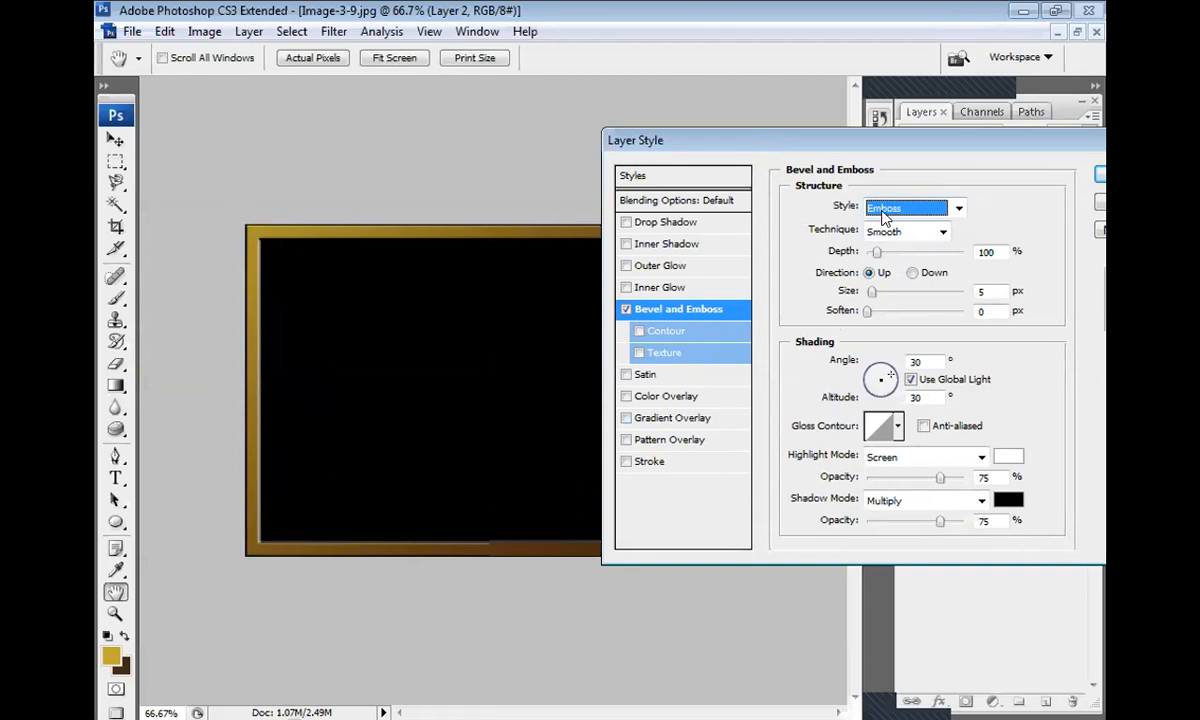
{"action": "left_click", "coordinate": [884, 212]}
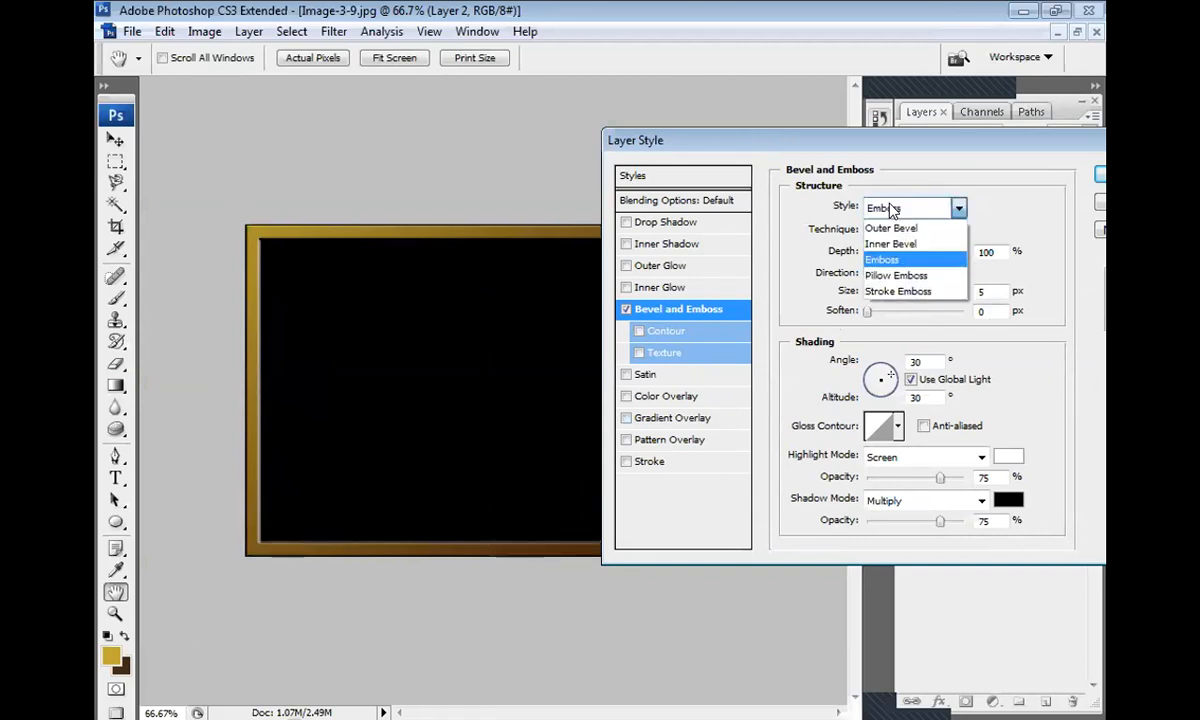
{"action": "left_click", "coordinate": [897, 280]}
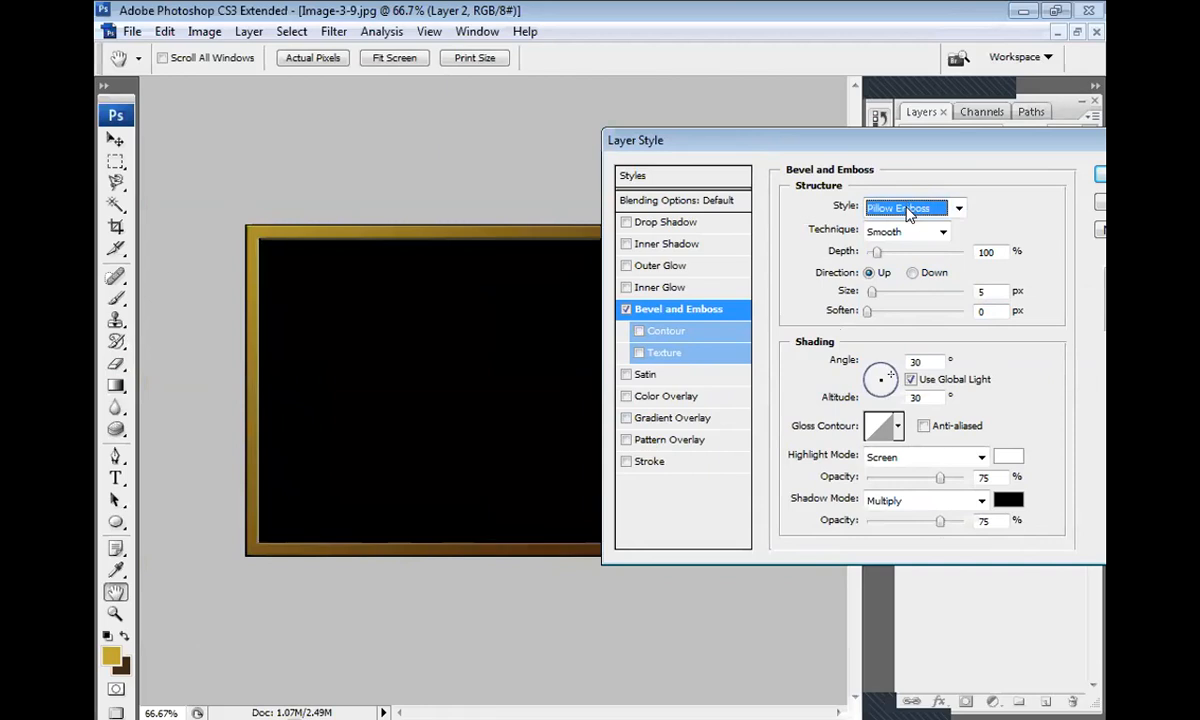
{"action": "left_click", "coordinate": [908, 212]}
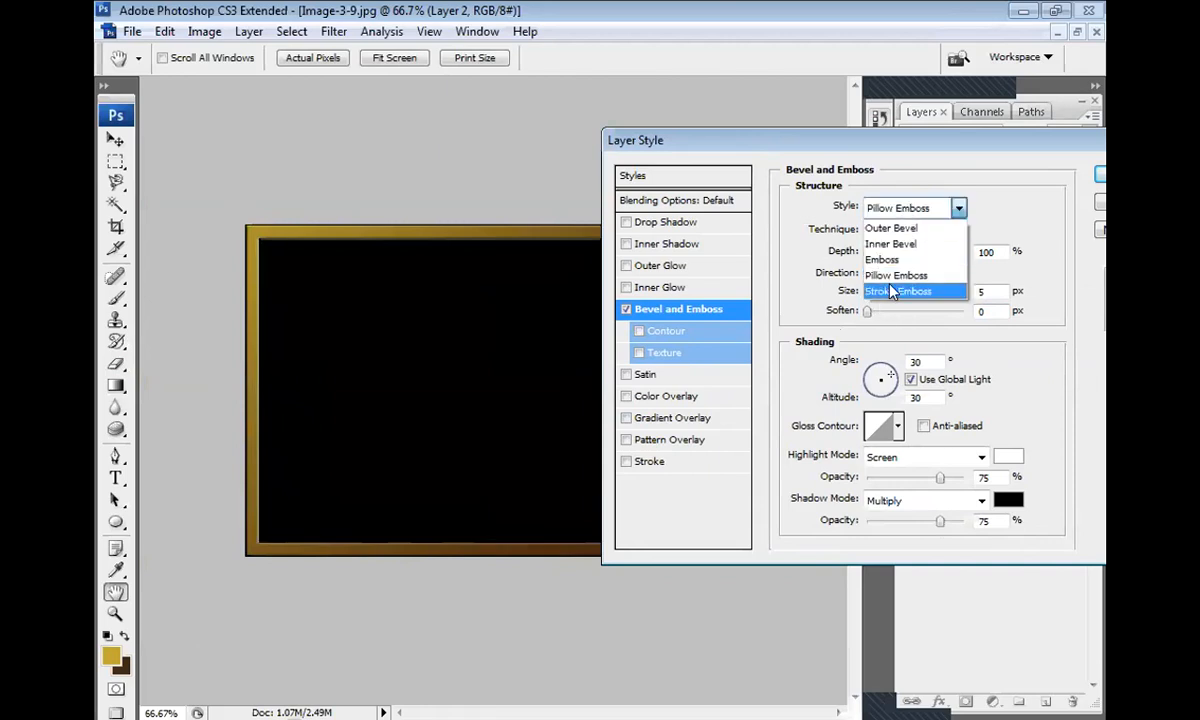
{"action": "left_click", "coordinate": [893, 291]}
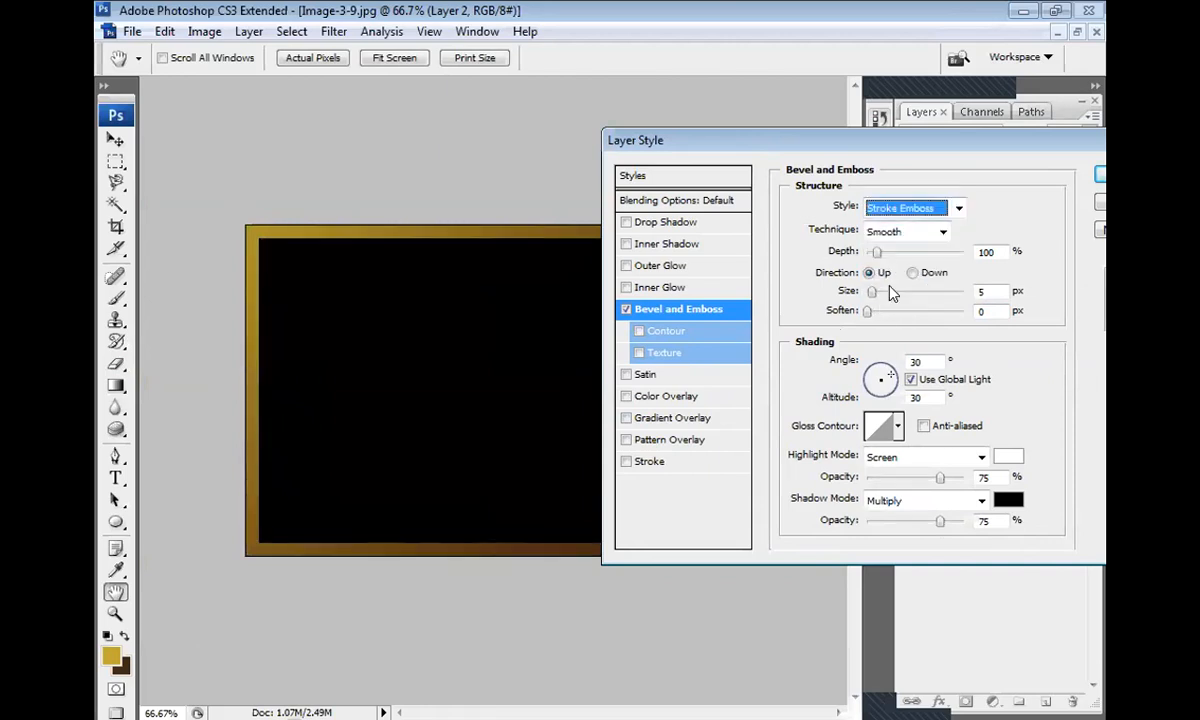
- Compare Outer Bevel, Emboss and Pillow Emboss on the border once more and settle on Outer Bevel
{"action": "left_click", "coordinate": [890, 212]}
{"action": "left_click", "coordinate": [893, 229]}
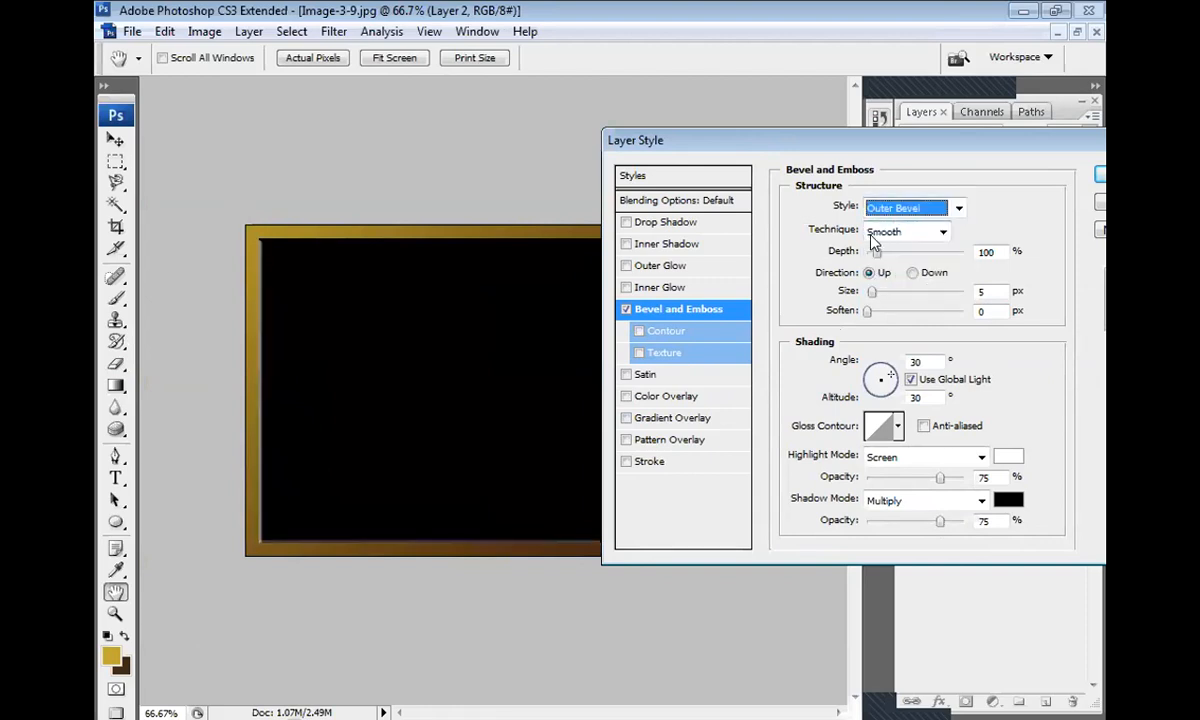
{"action": "left_click", "coordinate": [918, 208]}
{"action": "left_click", "coordinate": [926, 261]}
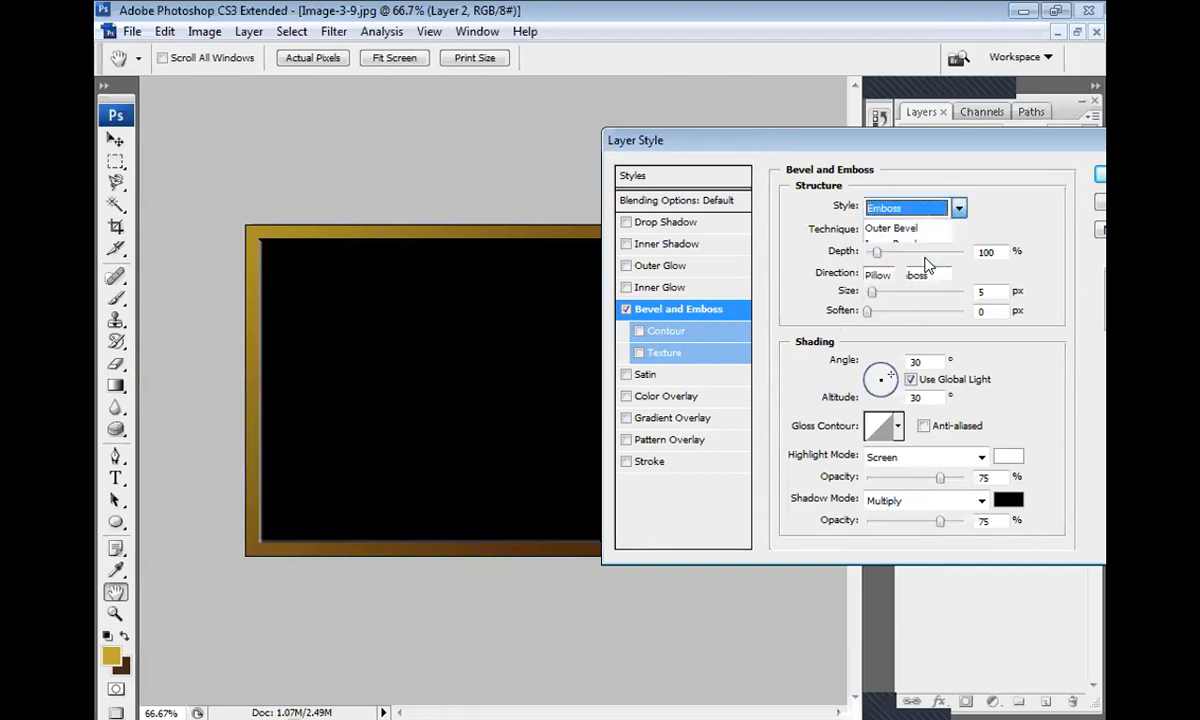
{"action": "left_click", "coordinate": [898, 209]}
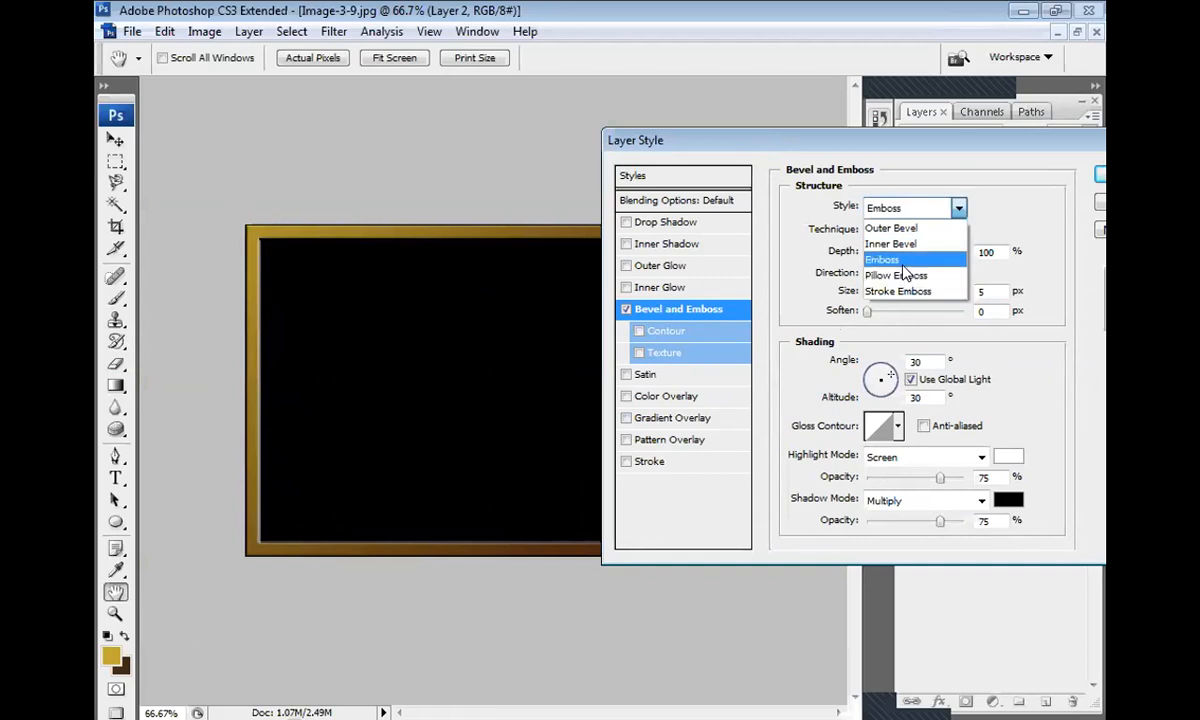
{"action": "left_click", "coordinate": [900, 260]}
{"action": "left_click", "coordinate": [906, 207]}
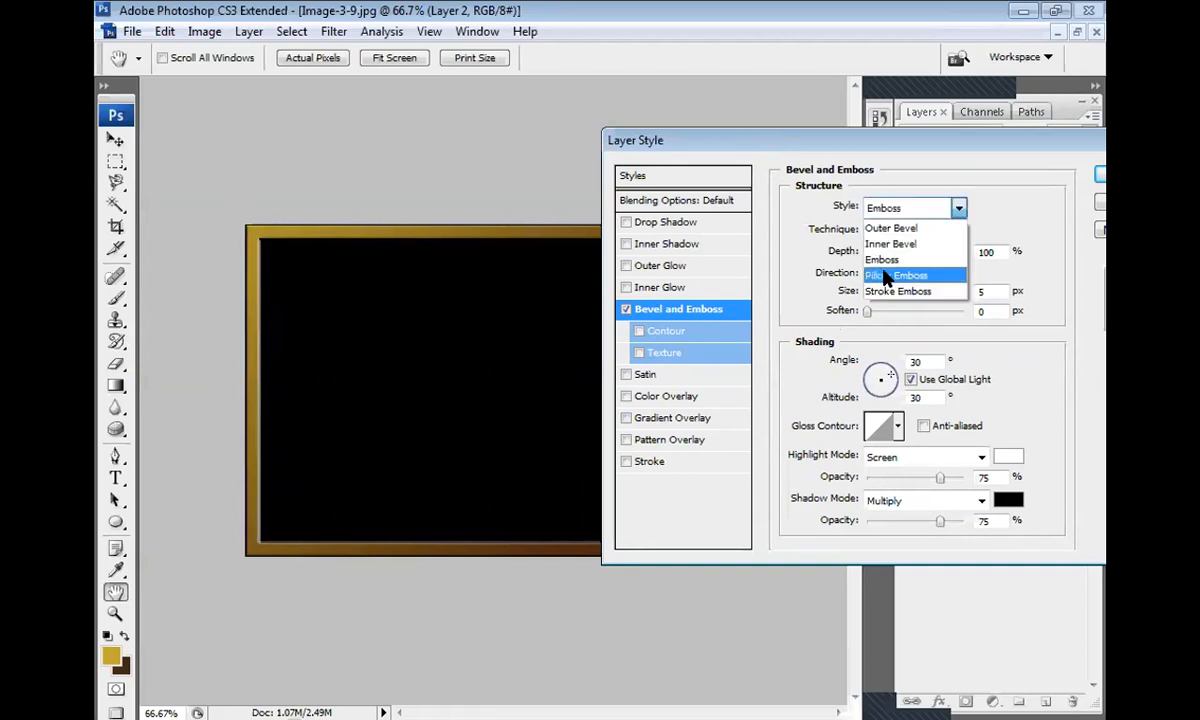
{"action": "left_click", "coordinate": [888, 275]}
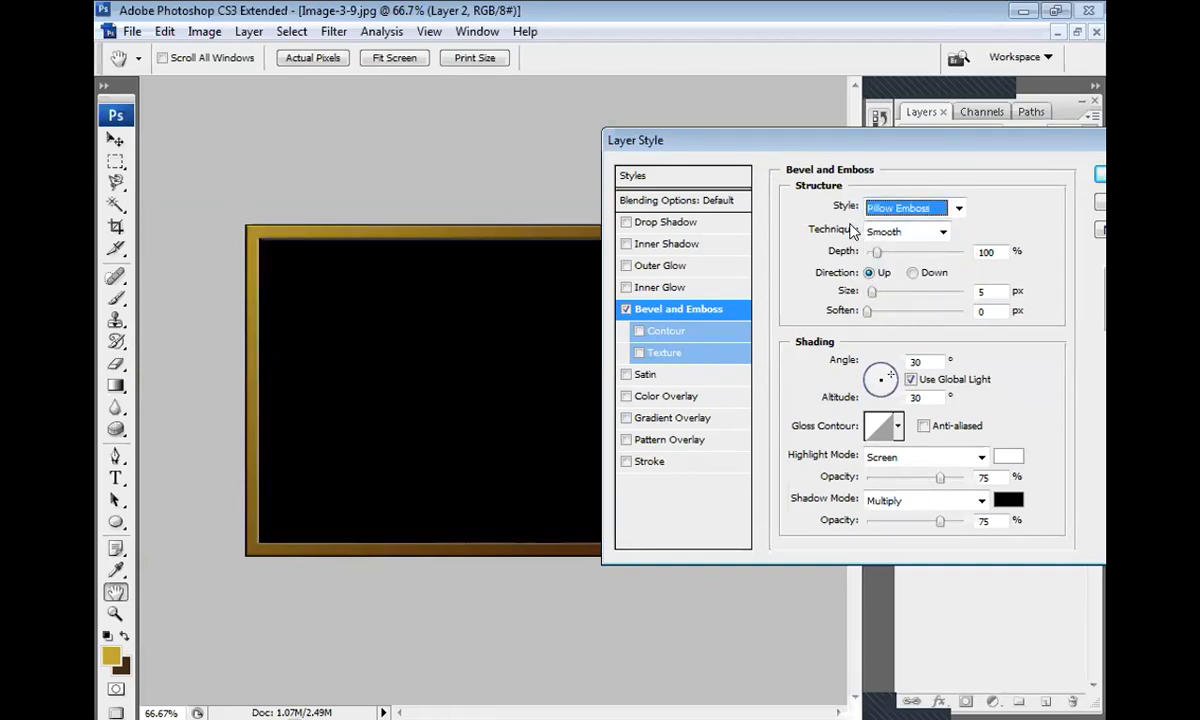
{"action": "left_click", "coordinate": [885, 208]}
{"action": "left_click", "coordinate": [883, 230]}
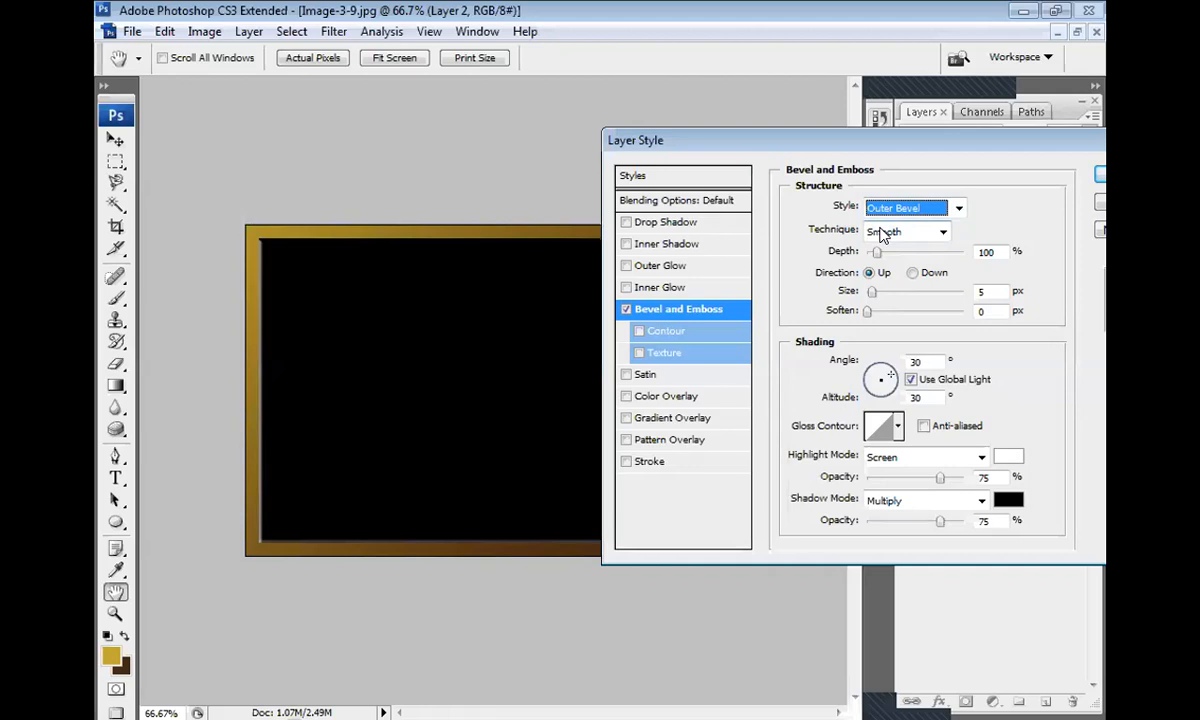
- Set the bevel's size to 9 px and its depth to 120%
{"action": "left_click_drag", "start_coordinate": [736, 147], "coordinate": [738, 173]}
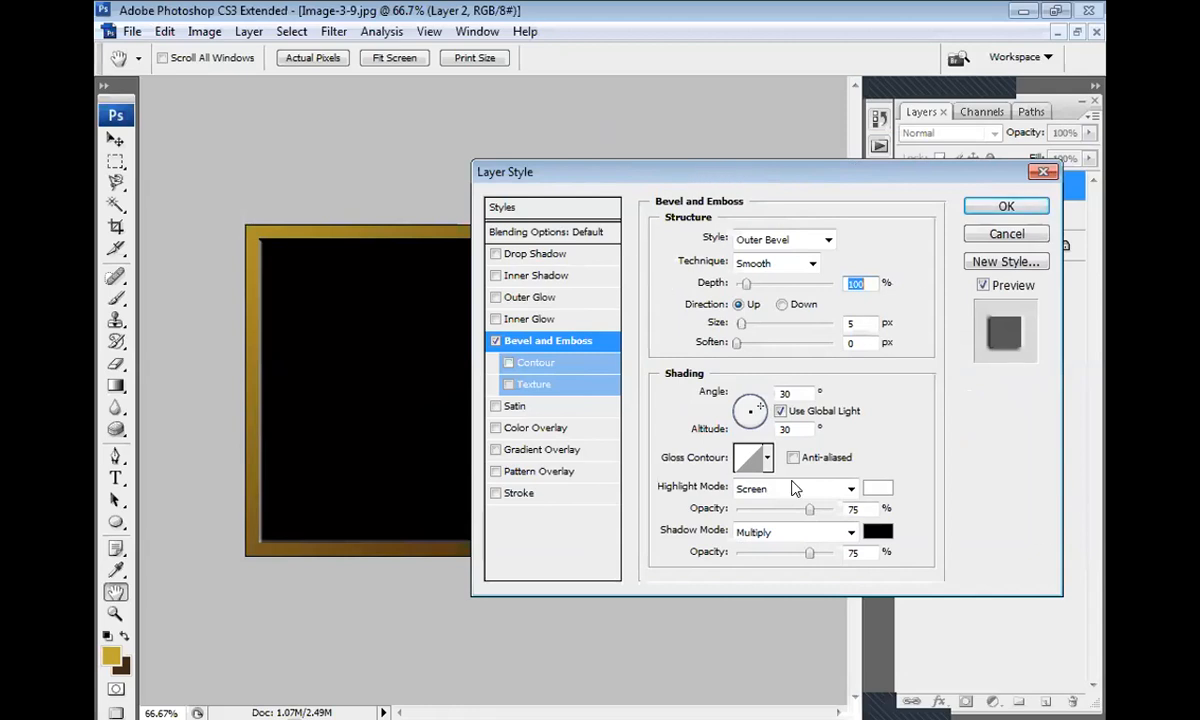
{"action": "left_click_drag", "start_coordinate": [740, 324], "coordinate": [742, 323]}
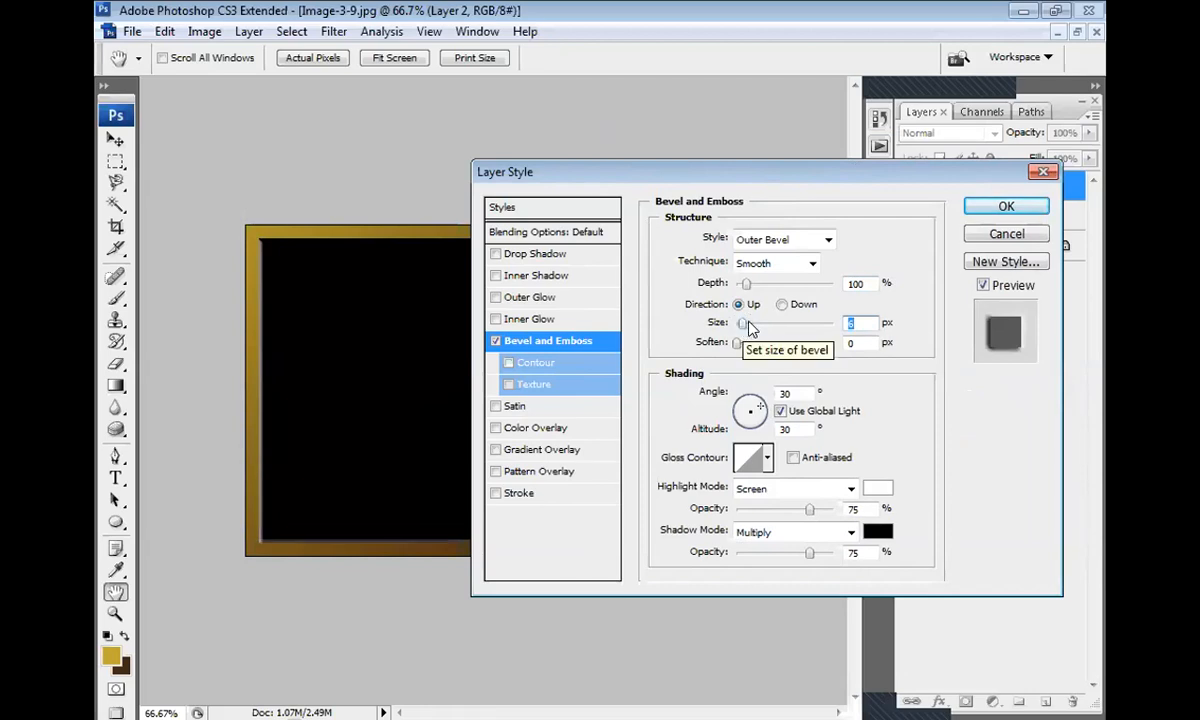
{"action": "left_click_drag", "start_coordinate": [747, 326], "coordinate": [744, 326]}
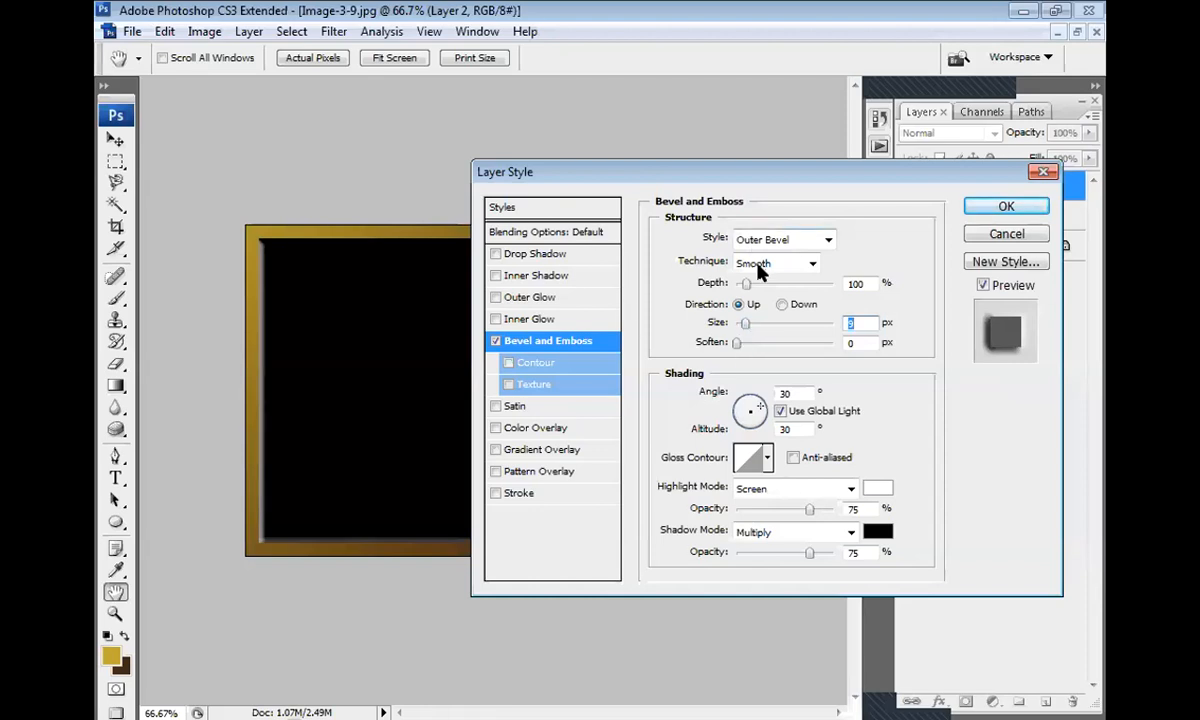
{"action": "mouse_move", "coordinate": [745, 285]}
{"action": "left_mouse_down"}
{"action": "mouse_move", "coordinate": [760, 284]}
{"action": "mouse_move", "coordinate": [752, 300]}
{"action": "mouse_move", "coordinate": [746, 290]}
{"action": "left_mouse_up"}
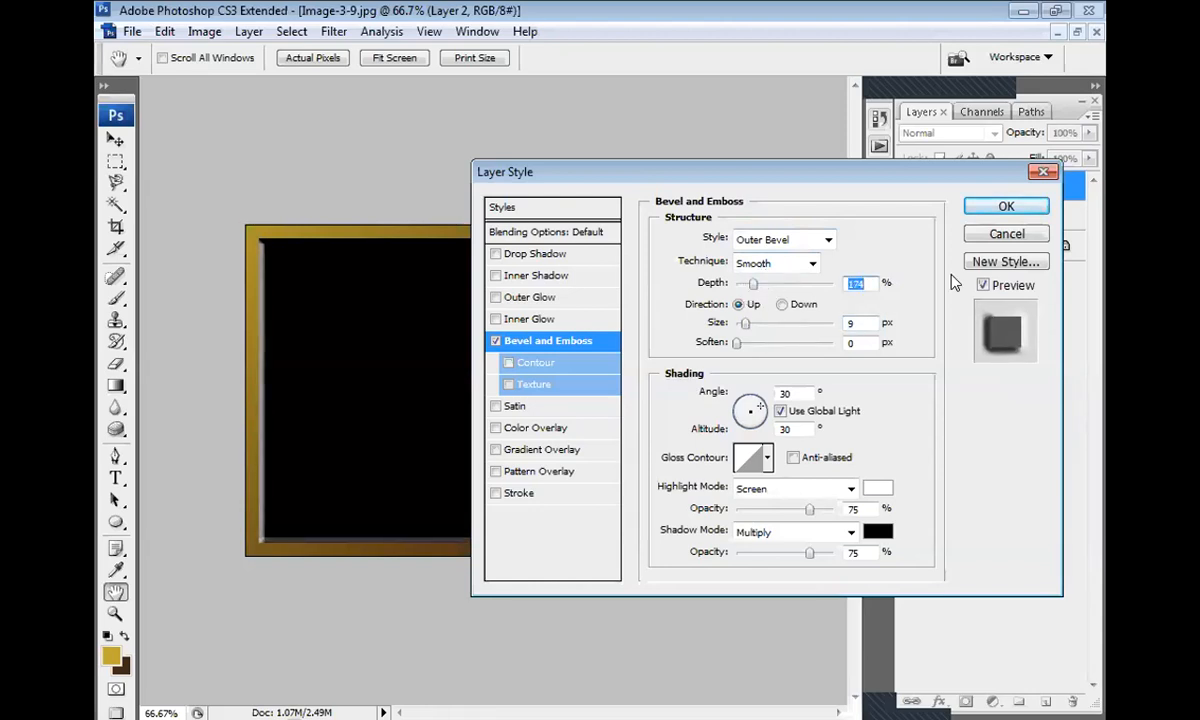
{"action": "left_click", "coordinate": [862, 284]}
{"action": "left_click", "coordinate": [795, 283]}
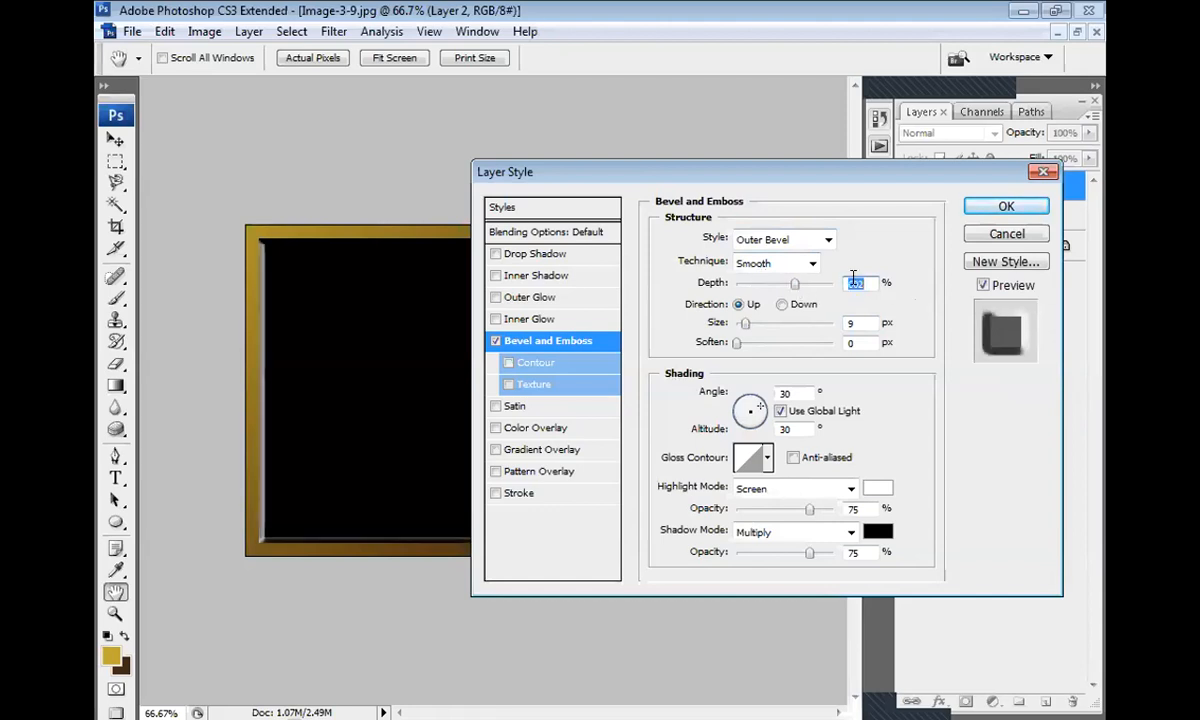
{"action": "type", "text": "120"}
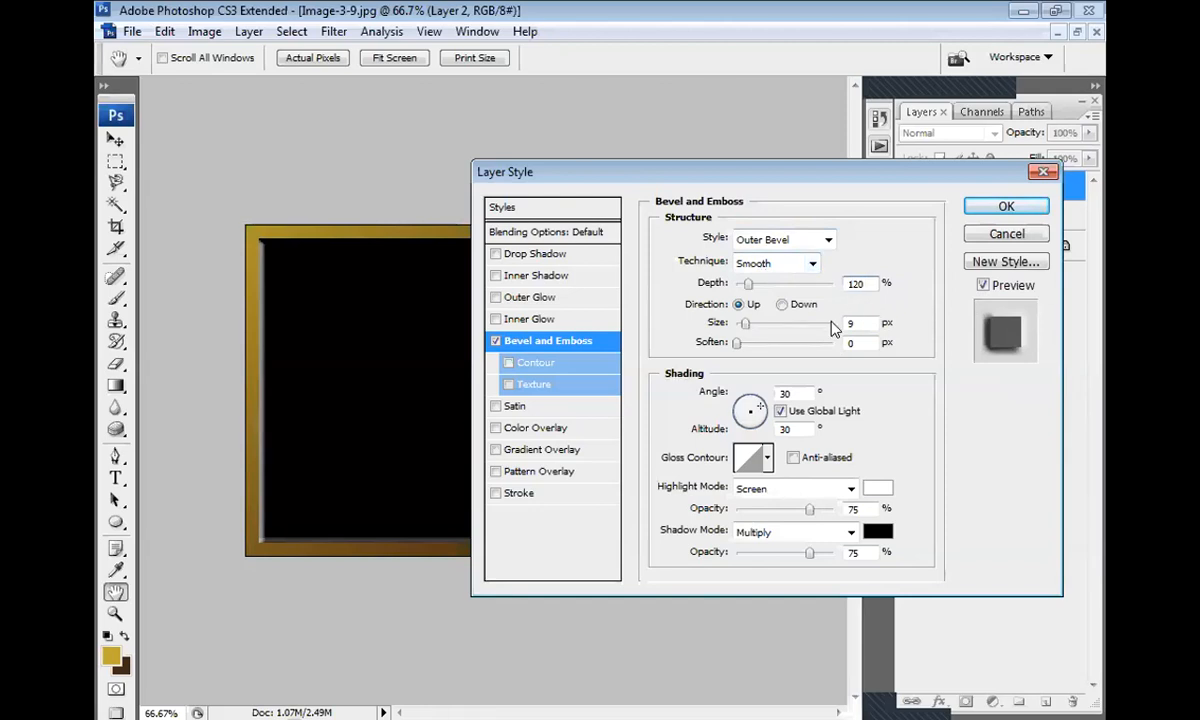
- Try bevel sizes of 90, 5, 9 and 12 px and settle on 10 px
{"action": "left_click", "coordinate": [852, 324]}
{"action": "type", "text": "0"}
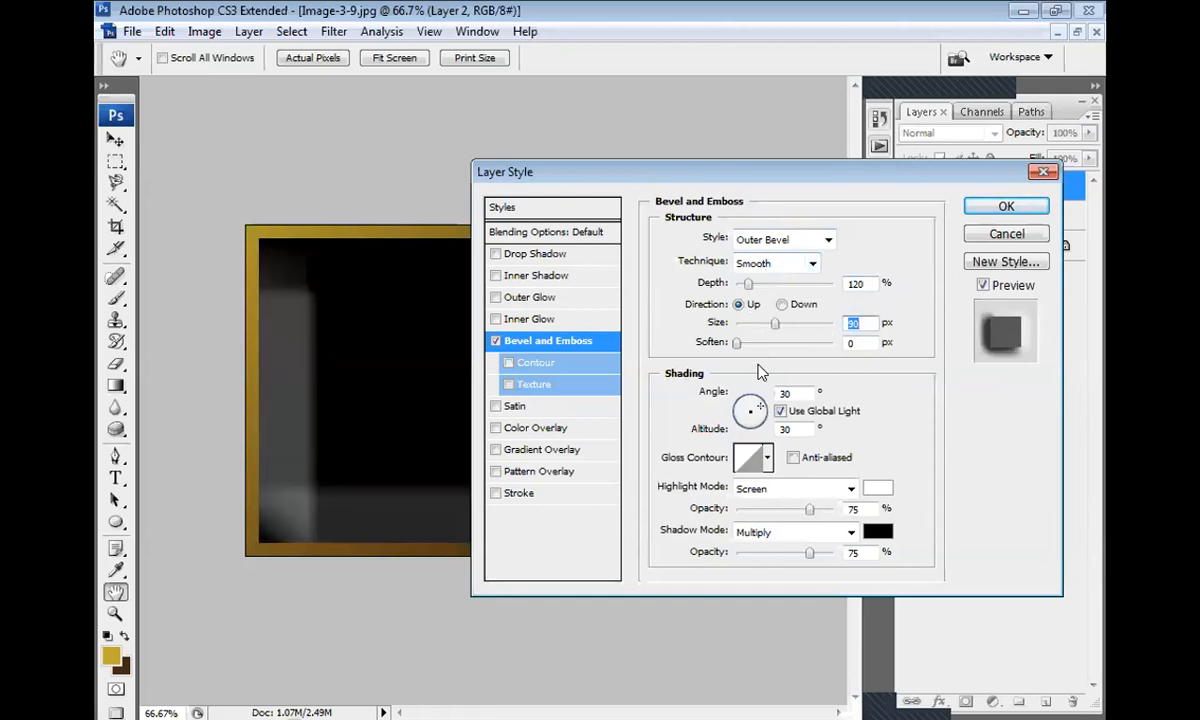
{"action": "type", "text": "5"}
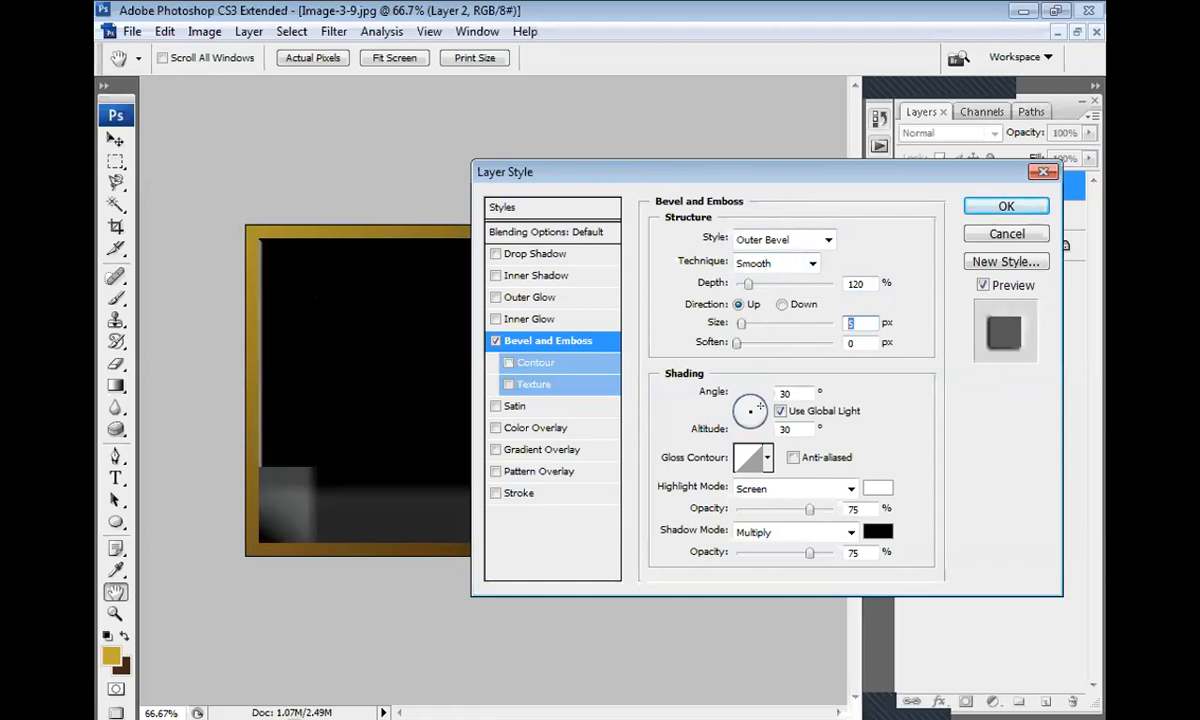
{"action": "type", "text": "9"}
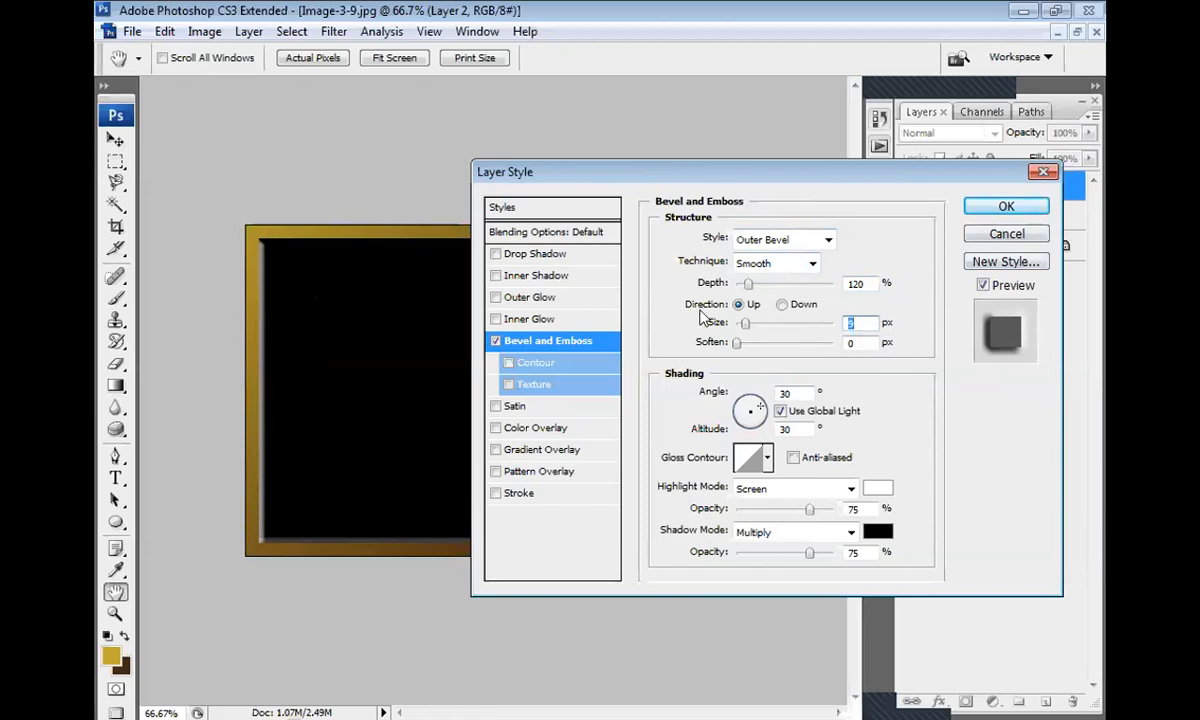
{"action": "type", "text": "12"}
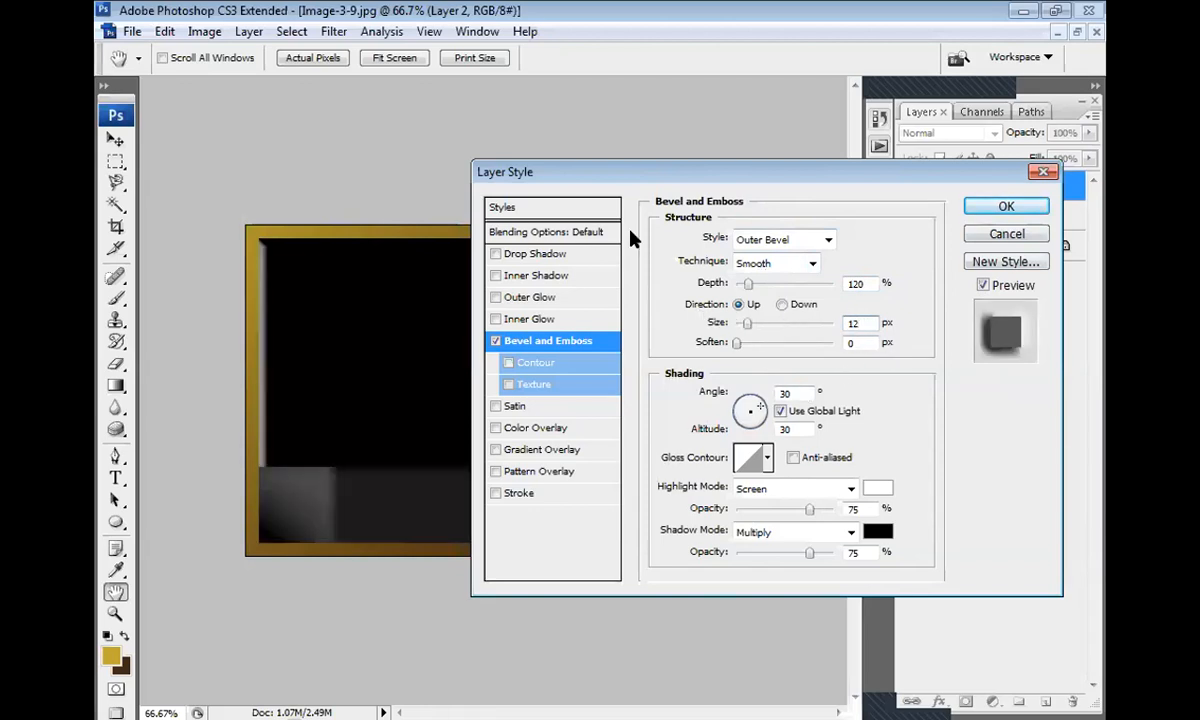
{"action": "key", "text": "BackSpace"}
{"action": "type", "text": "0"}
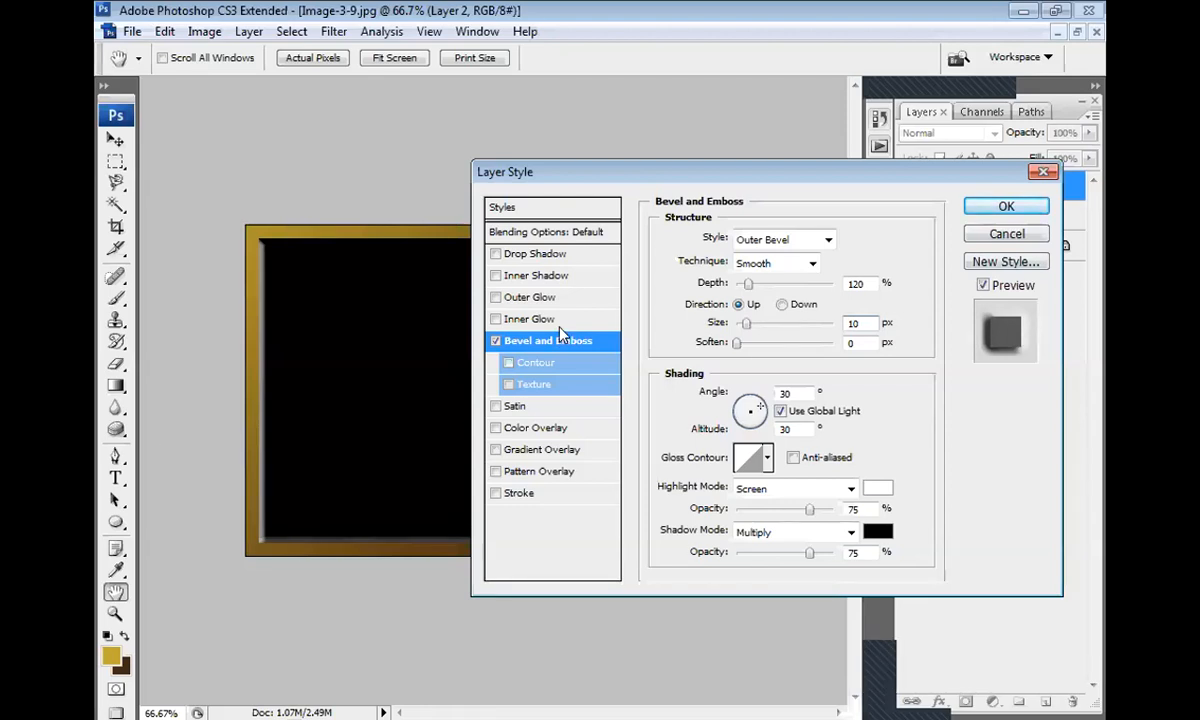
- Try the Inner Shadow and Outer Glow effects on the border and switch both off again
{"action": "left_click", "coordinate": [557, 275]}
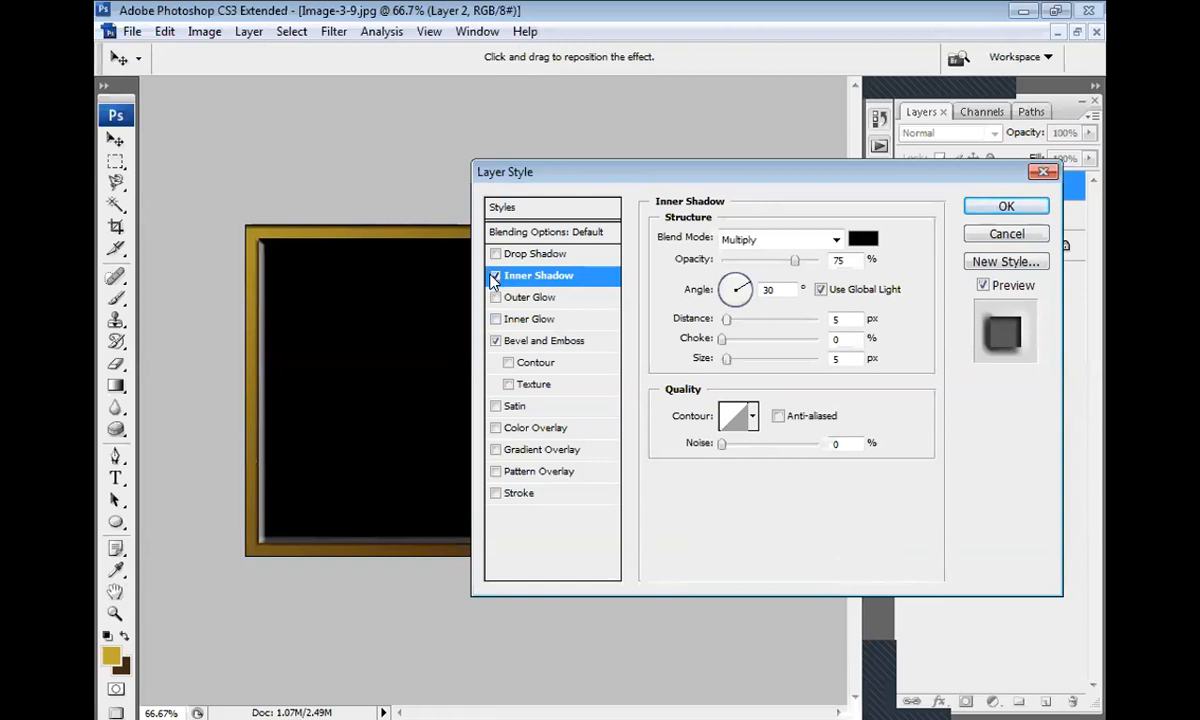
{"action": "left_click", "coordinate": [494, 276]}
{"action": "left_click", "coordinate": [495, 296]}
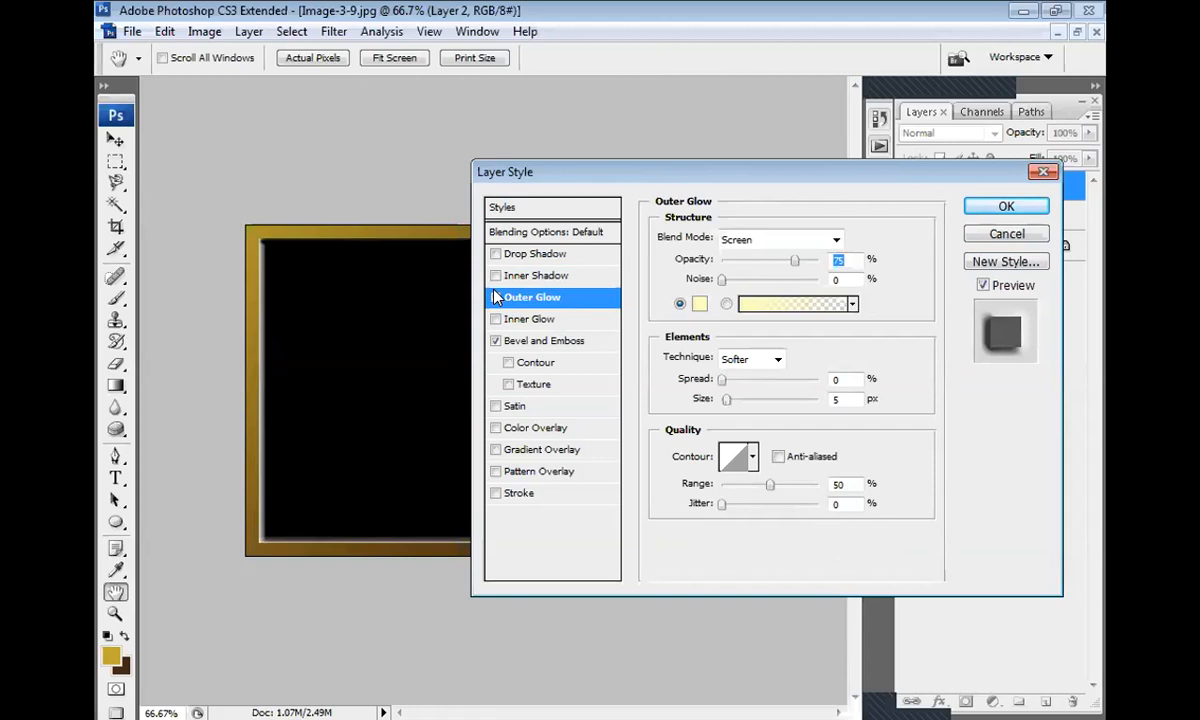
{"action": "left_click", "coordinate": [495, 297]}
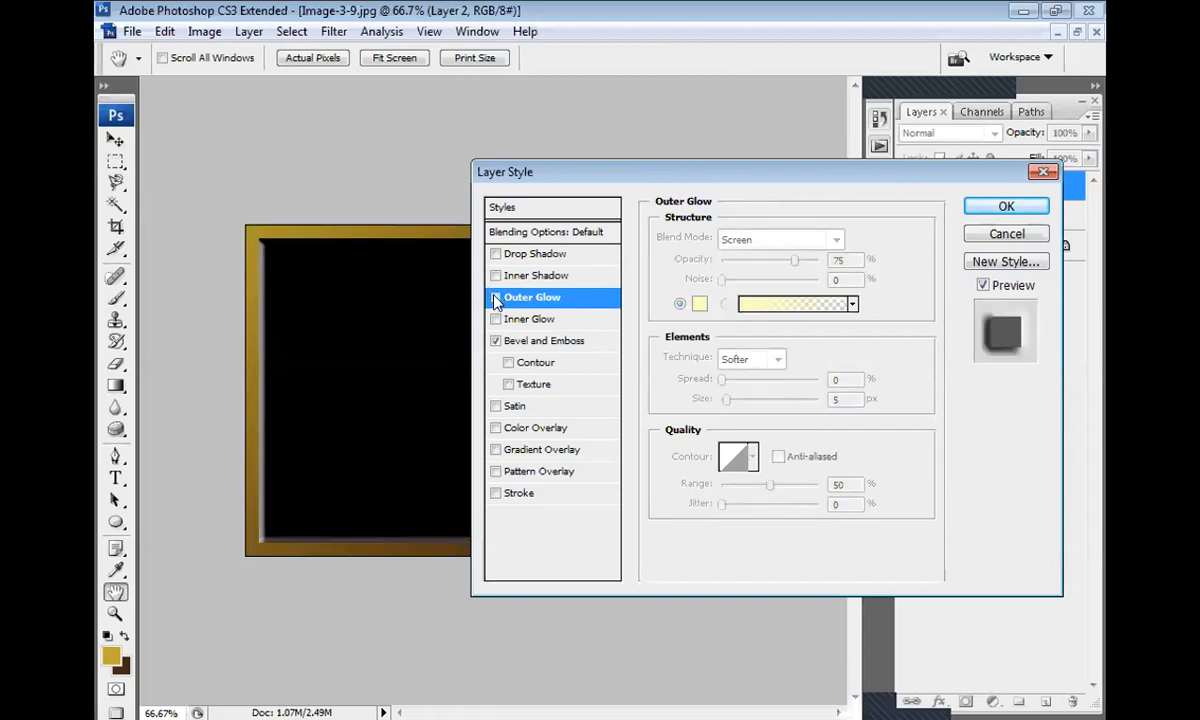
- Add a 3 px outside stroke in the dark brown background colour (#482912) to the border and apply the layer style
{"action": "left_click", "coordinate": [525, 496]}
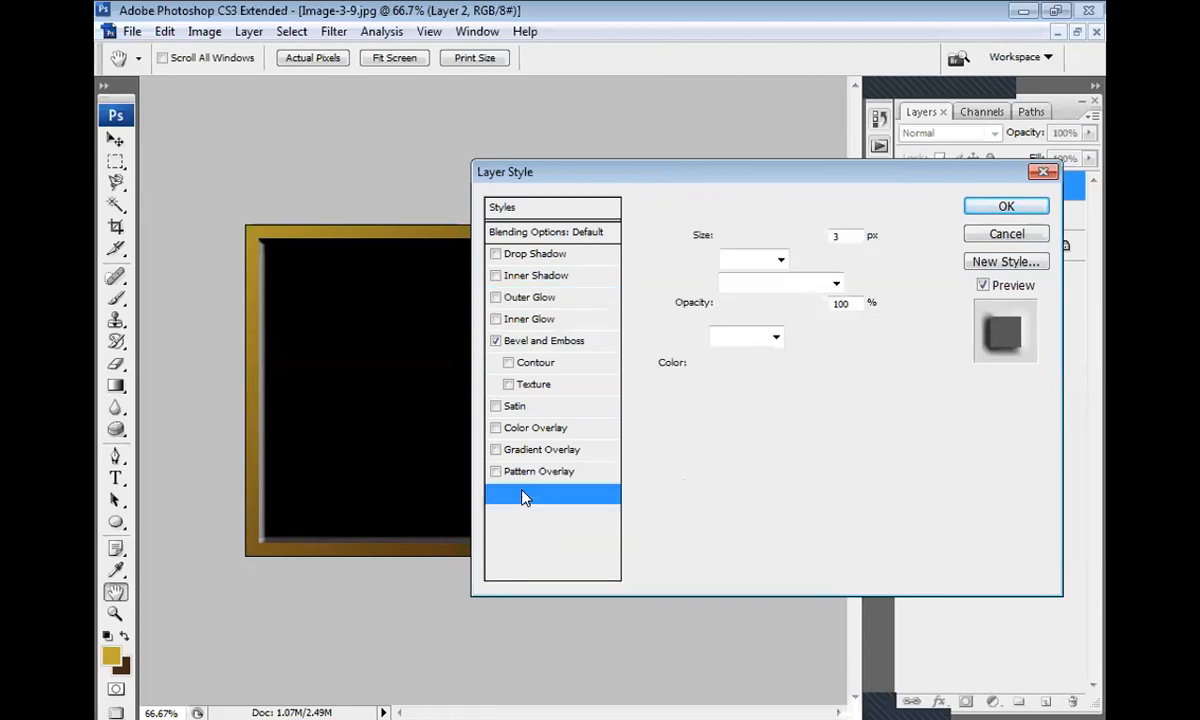
{"action": "left_click", "coordinate": [700, 364]}
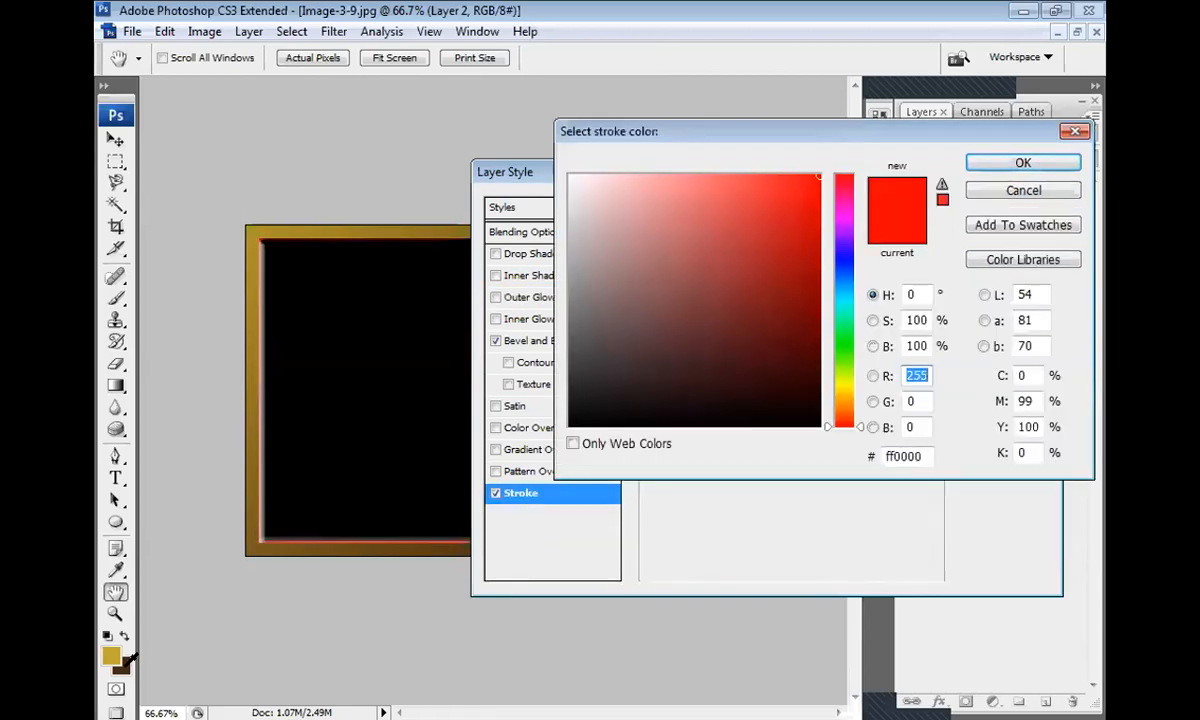
{"action": "left_click", "coordinate": [123, 666]}
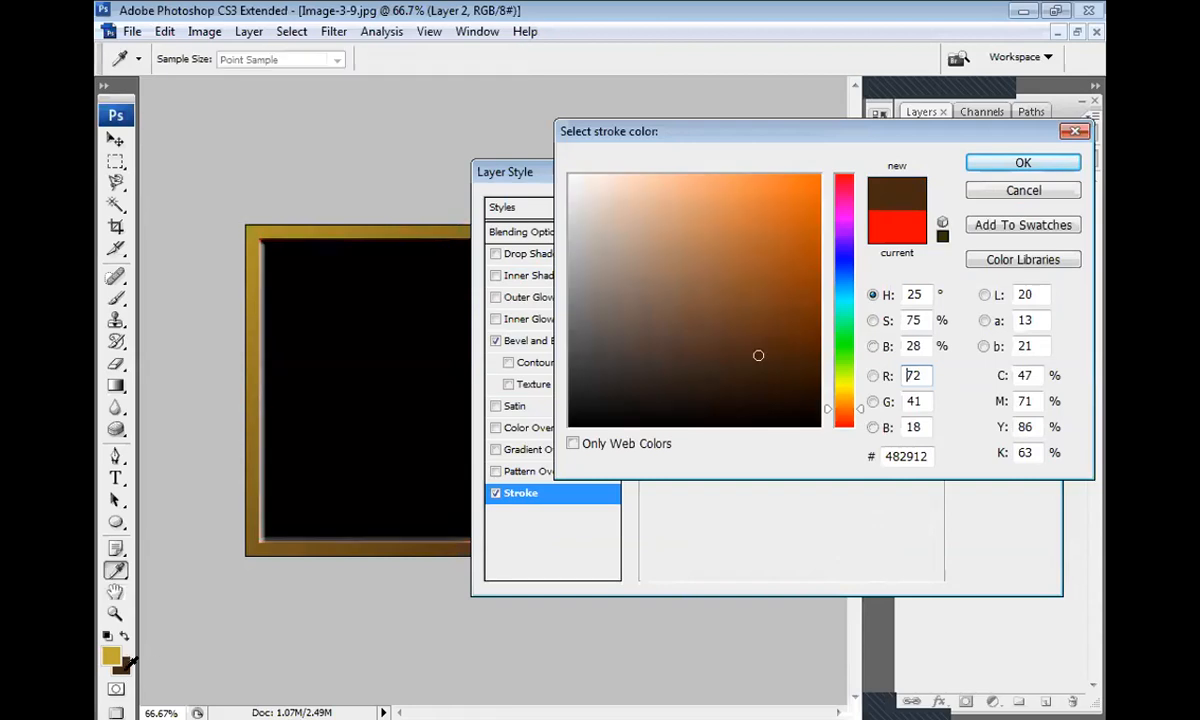
{"action": "left_click", "coordinate": [978, 163]}
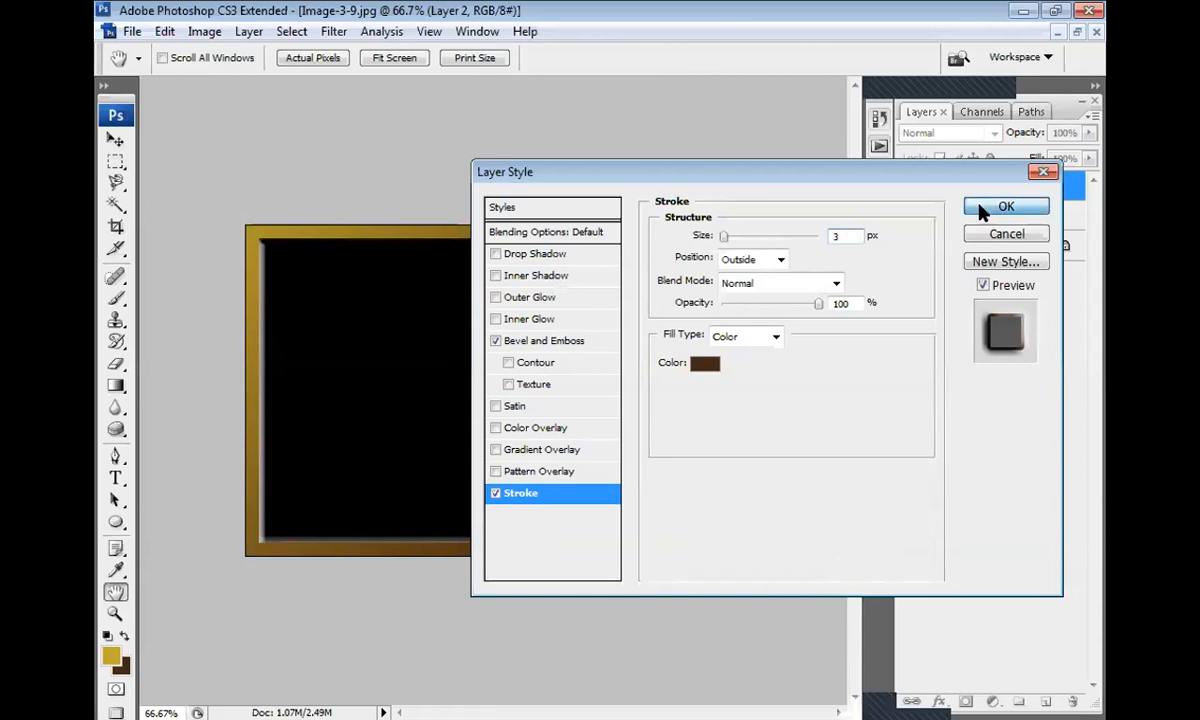
{"action": "left_click", "coordinate": [1005, 207]}
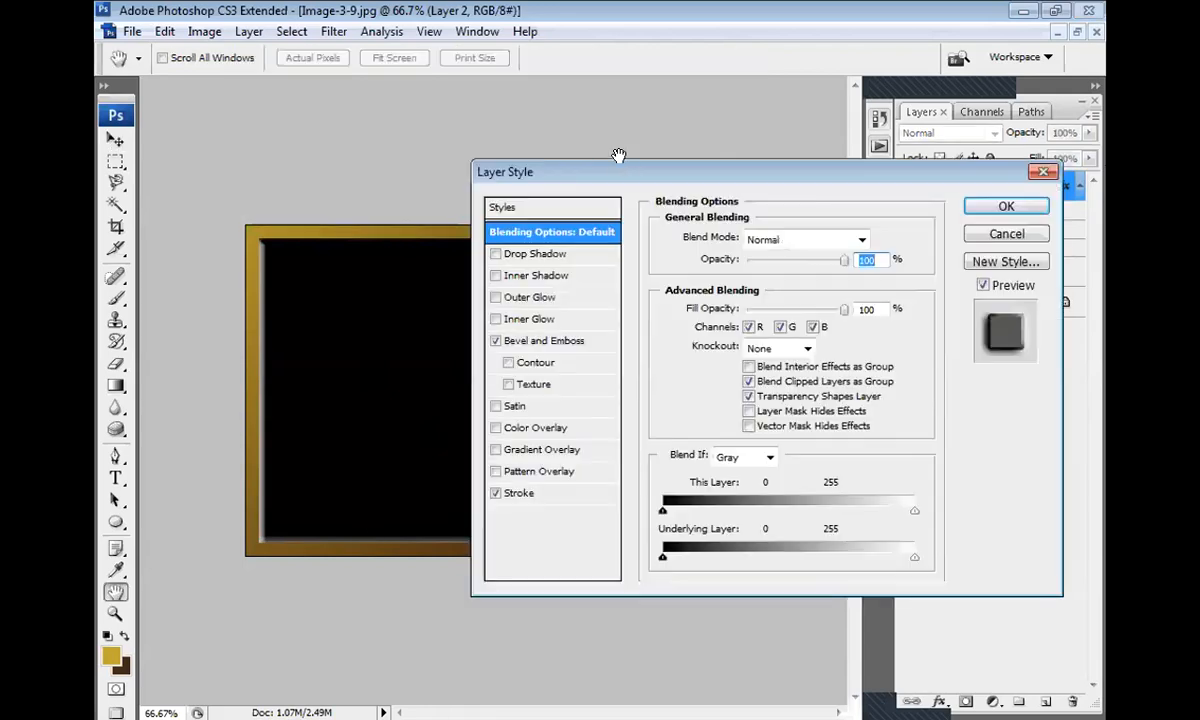
- Raise the border bevel's depth to 378% and compare the Down direction with Up, keeping Up
{"action": "left_click", "coordinate": [505, 338]}
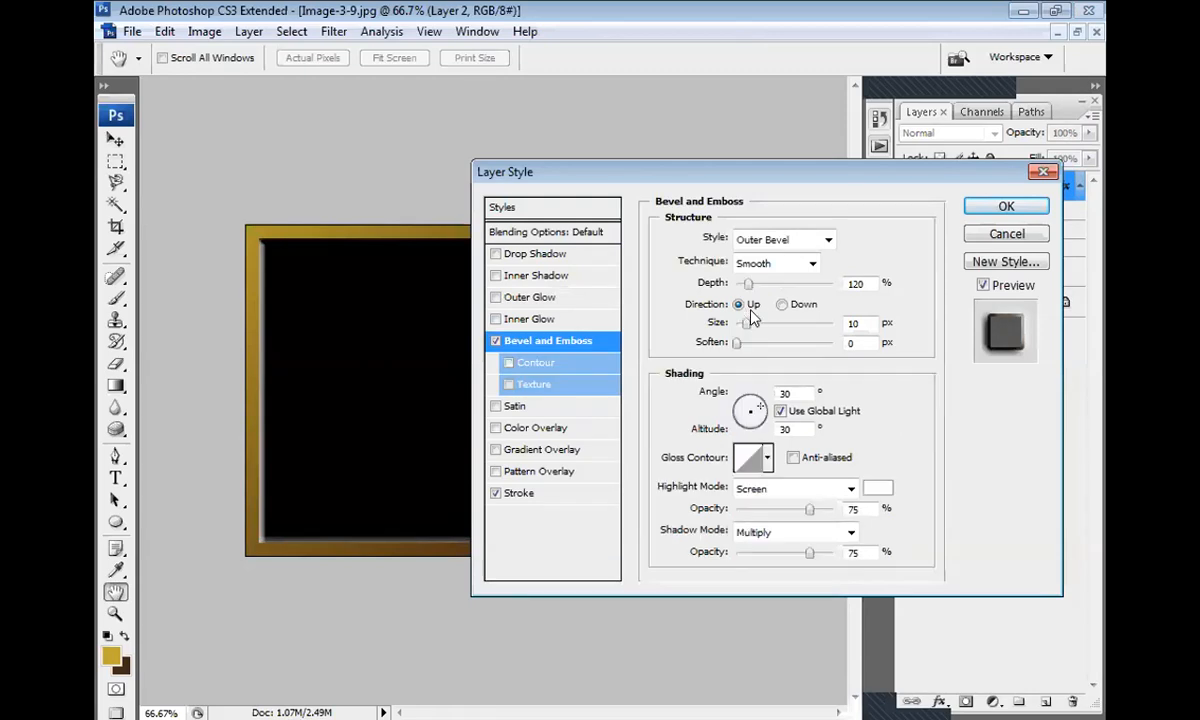
{"action": "left_click_drag", "start_coordinate": [752, 284], "coordinate": [772, 285]}
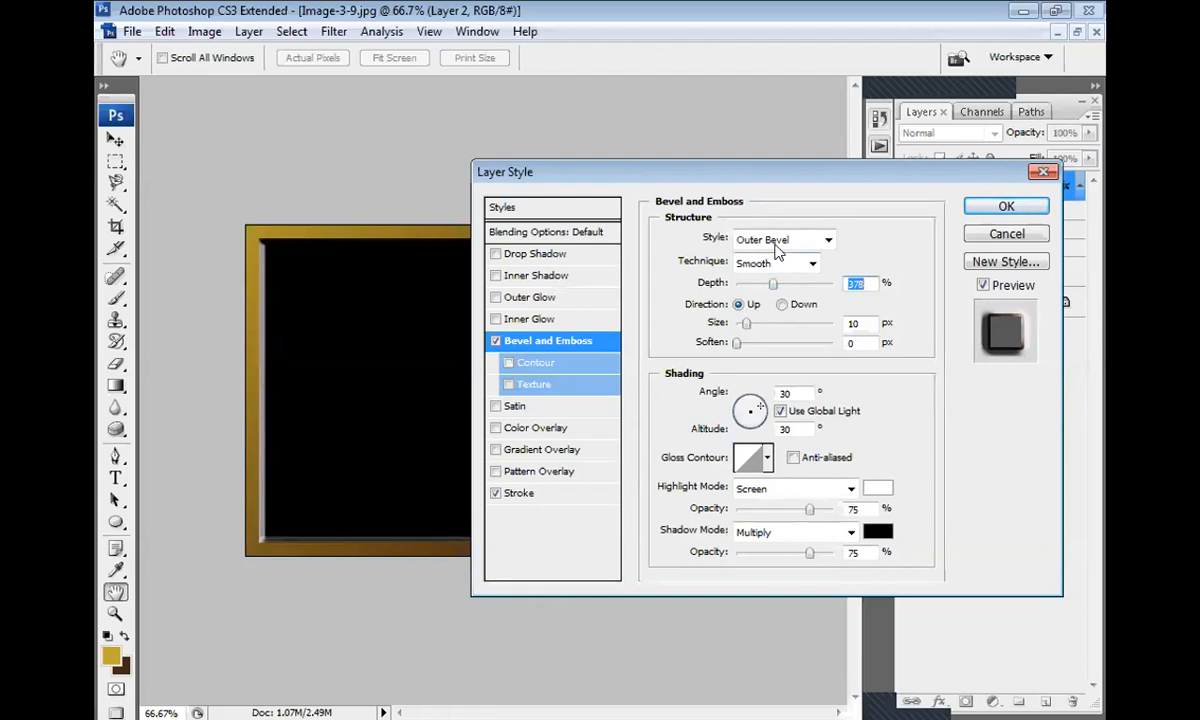
{"action": "left_click", "coordinate": [781, 304]}
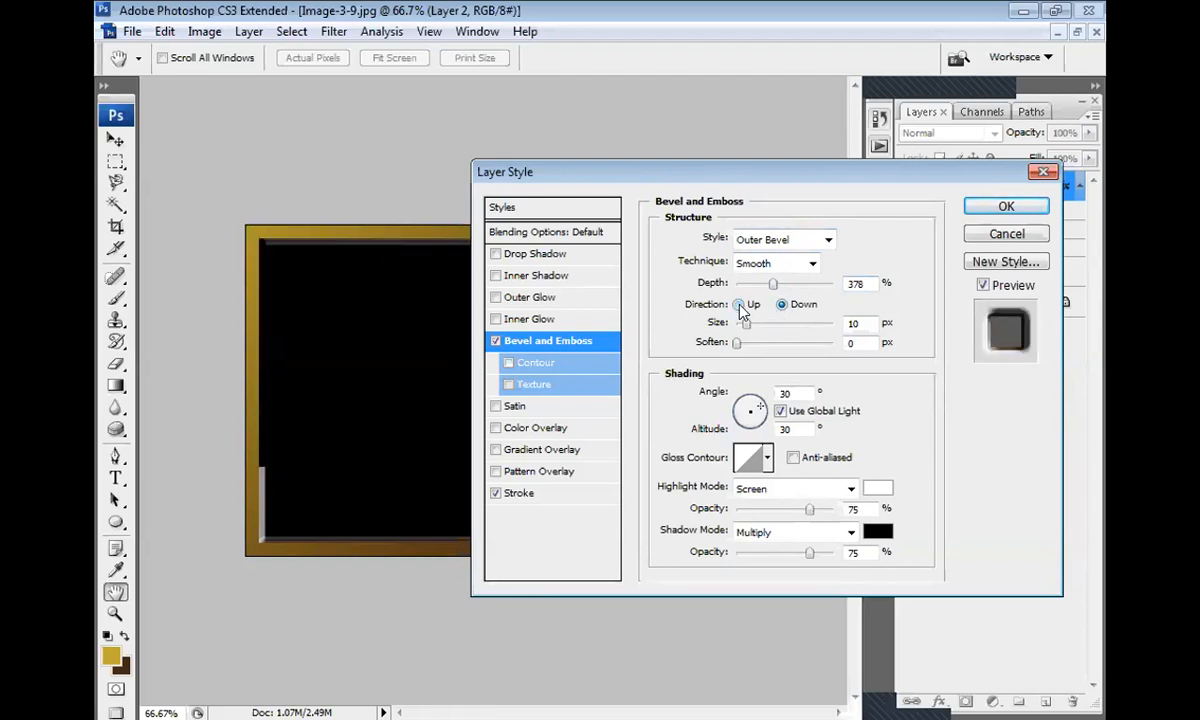
{"action": "left_click", "coordinate": [739, 304]}
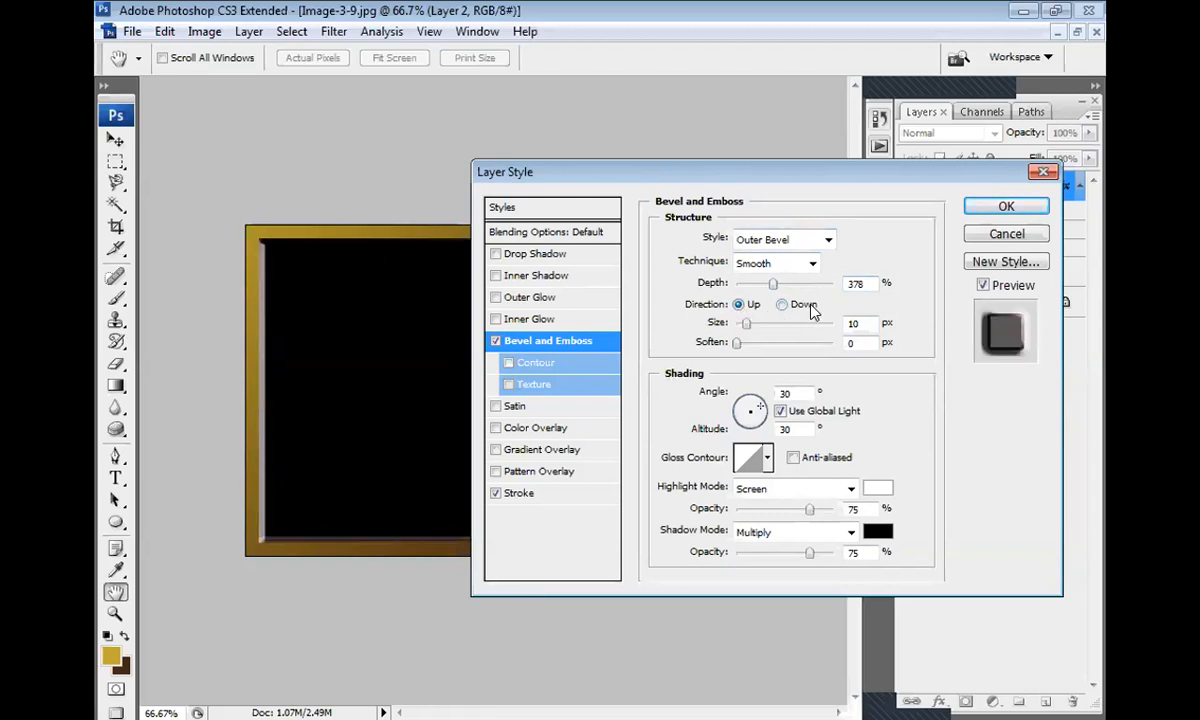
- Compare the Chisel Hard and Chisel Soft bevel techniques on the border, settle on Chisel Hard and apply the style
{"action": "left_click", "coordinate": [775, 263]}
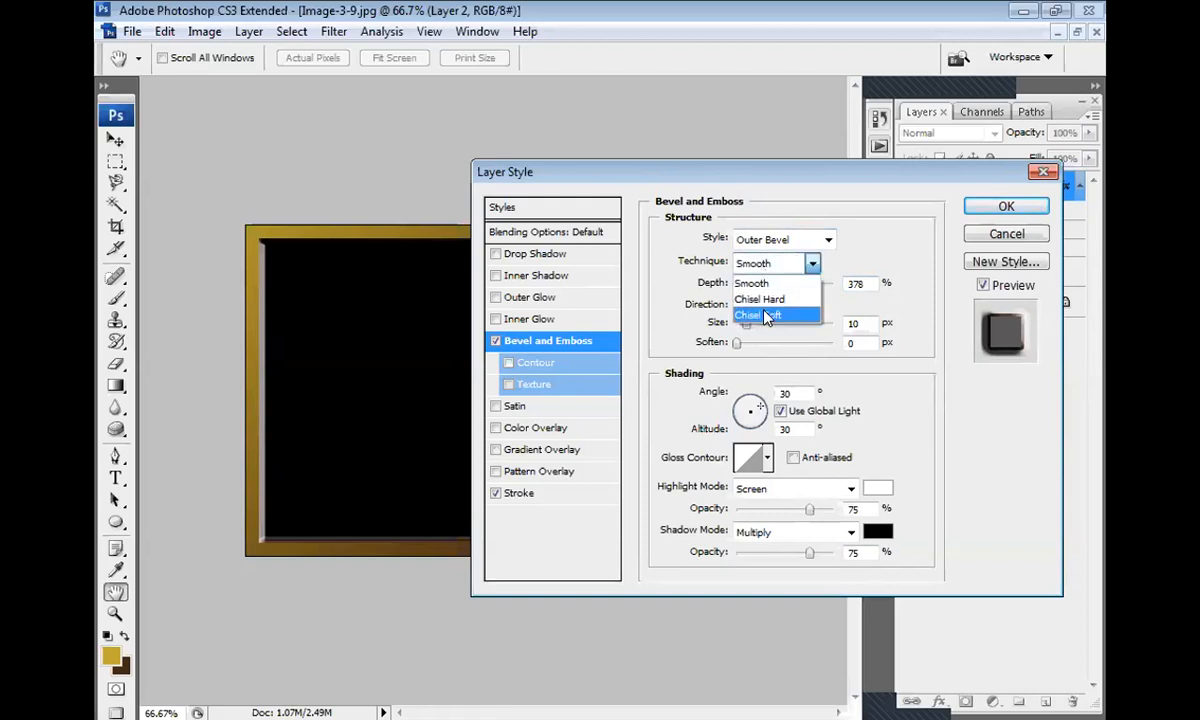
{"action": "left_click", "coordinate": [775, 300]}
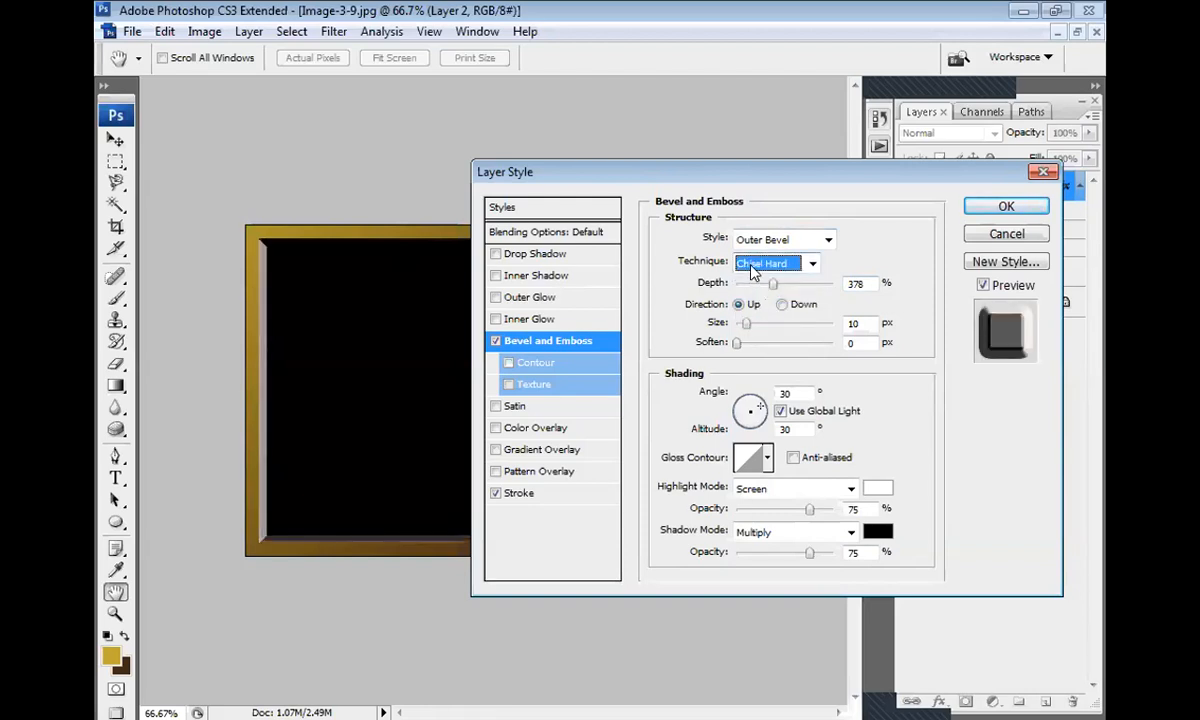
{"action": "left_click", "coordinate": [765, 263]}
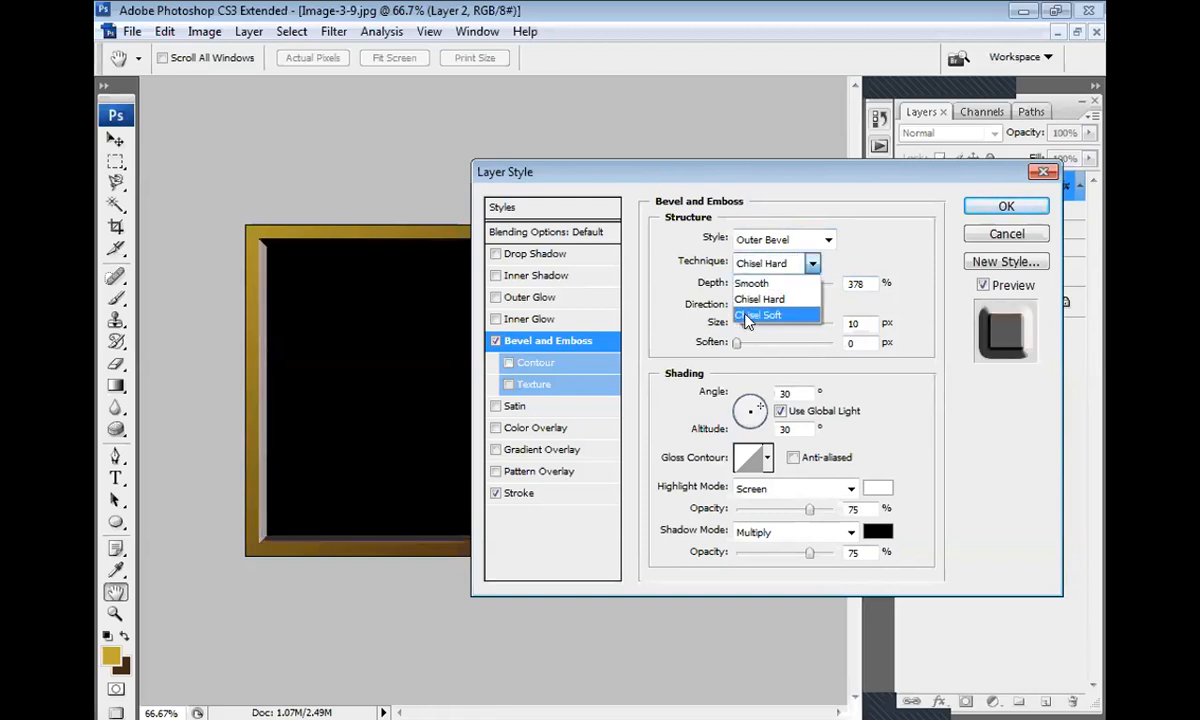
{"action": "left_click", "coordinate": [755, 315]}
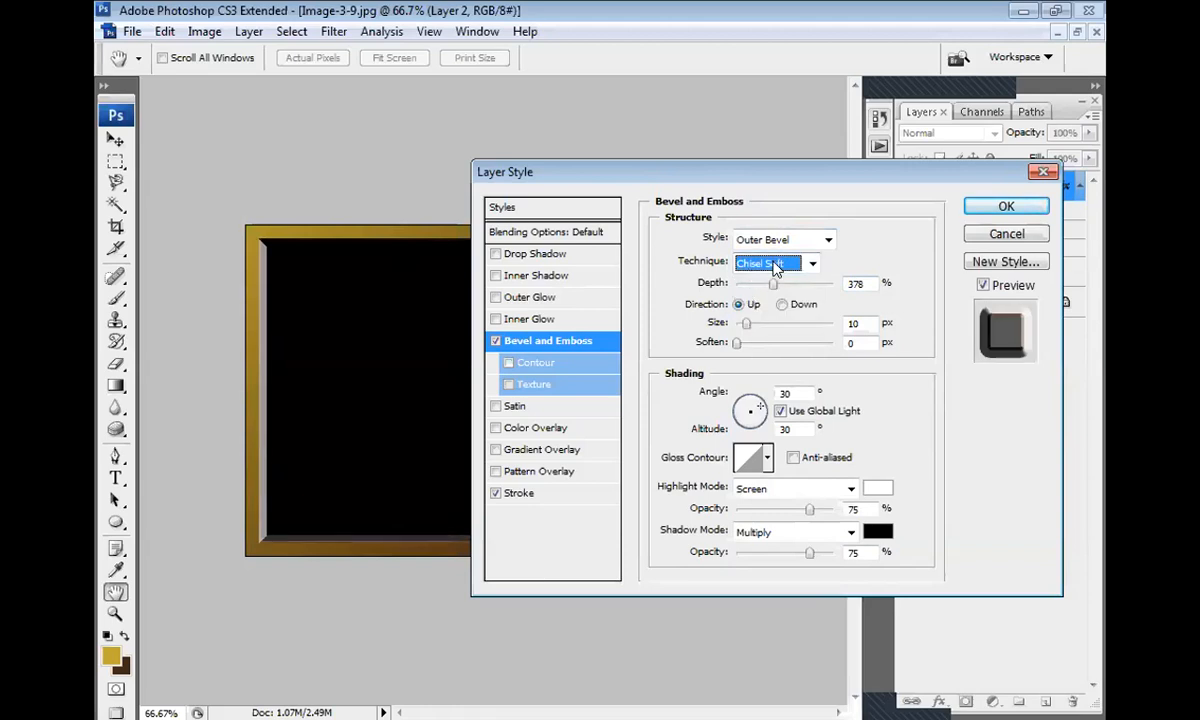
{"action": "left_click", "coordinate": [775, 265]}
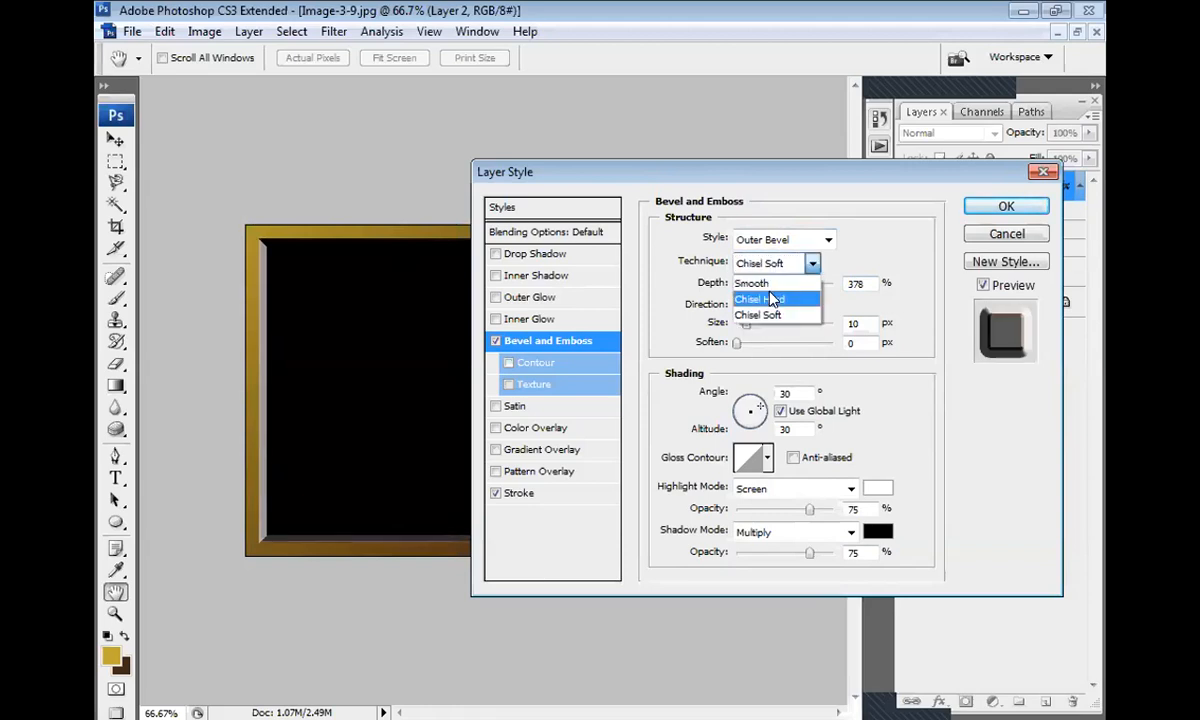
{"action": "left_click", "coordinate": [760, 300]}
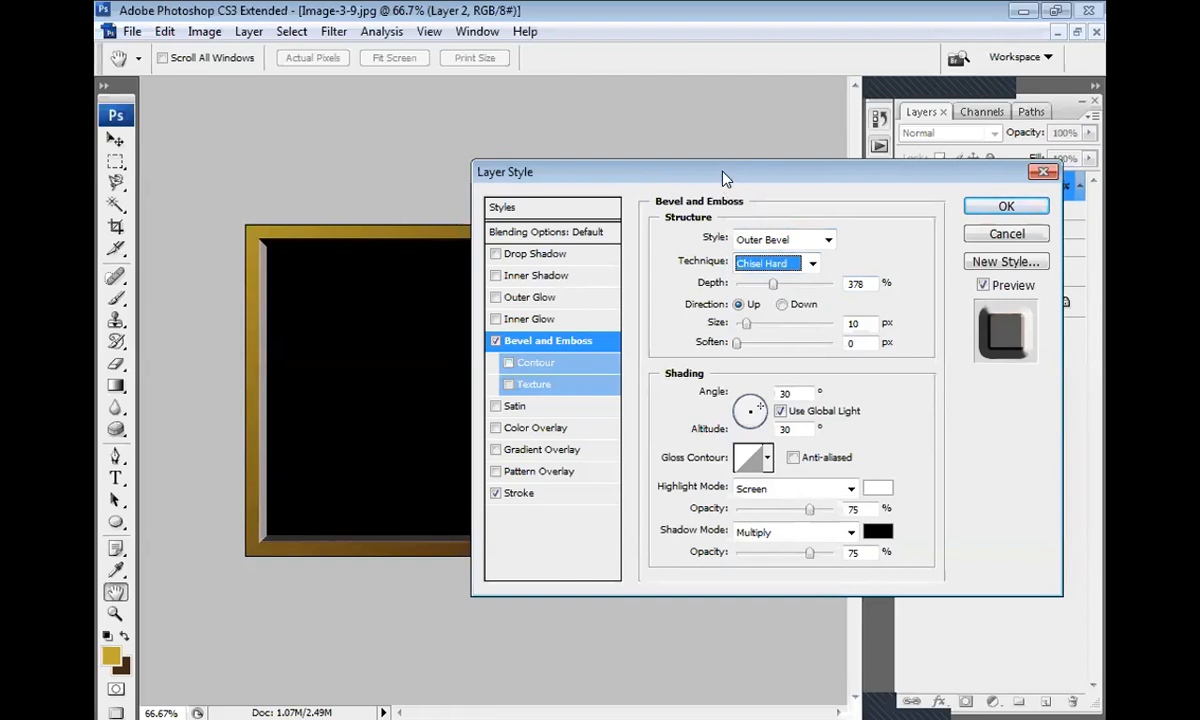
{"action": "left_click_drag", "start_coordinate": [725, 178], "coordinate": [668, 187]}
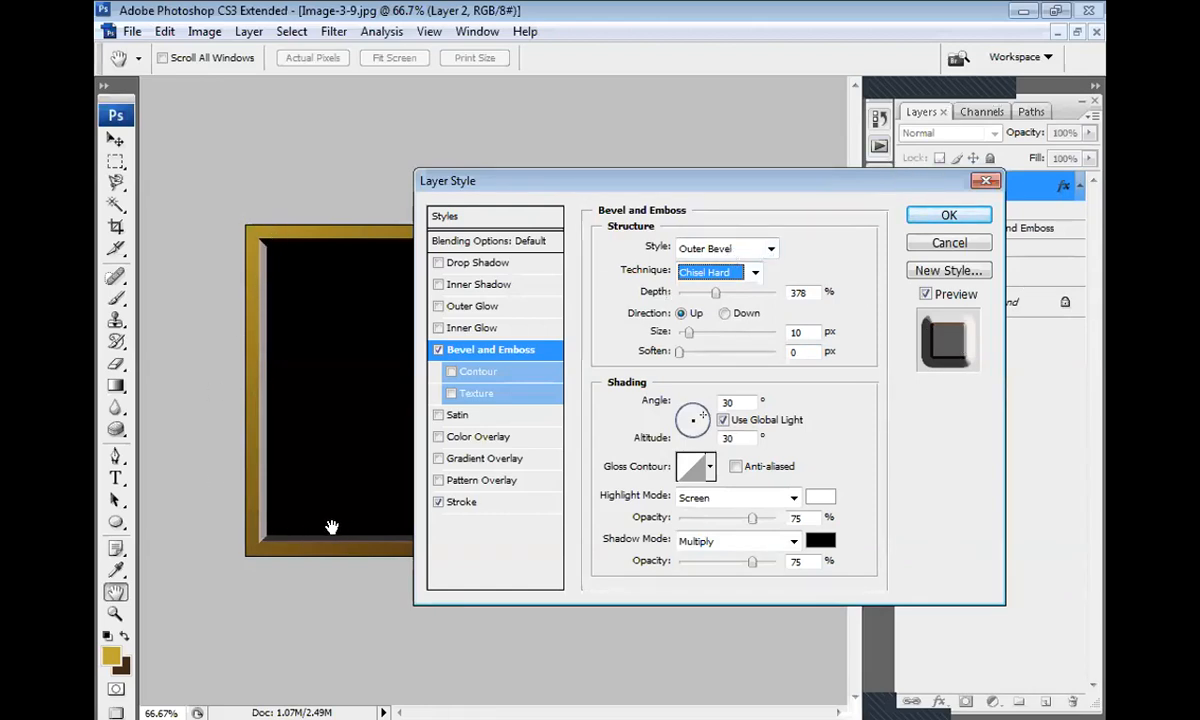
{"action": "left_click", "coordinate": [950, 216]}
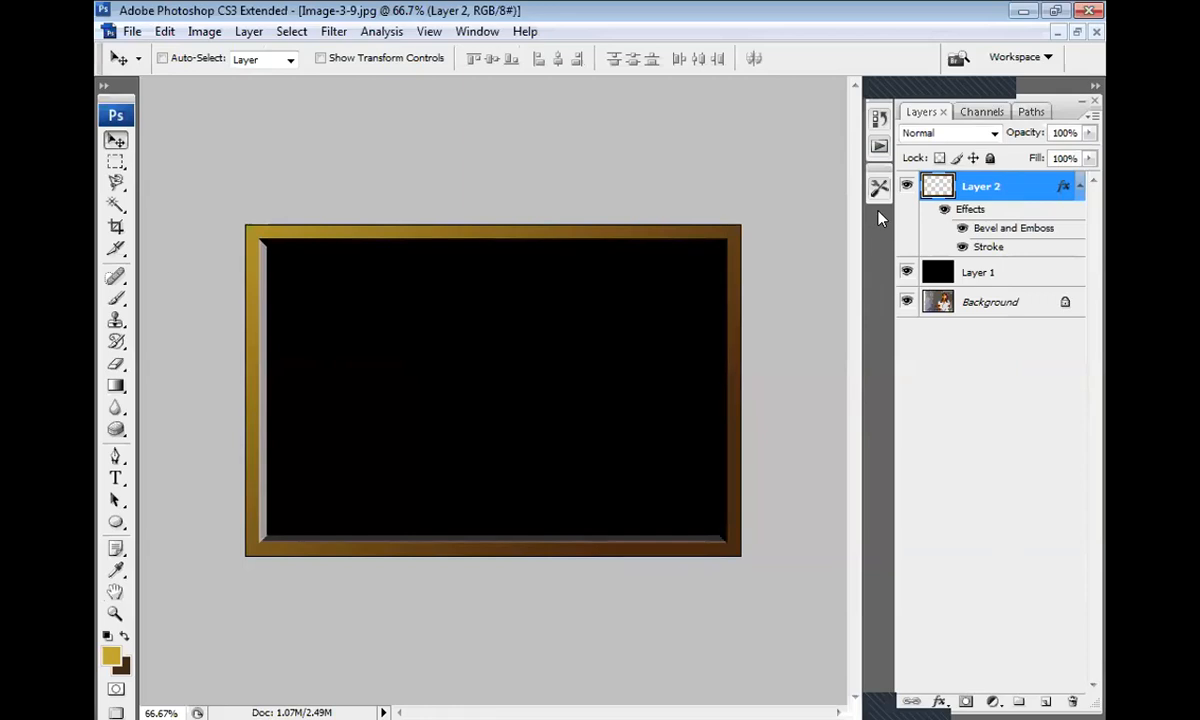
- Duplicate the Background photo layer and move the copy to the top of the layer stack
{"action": "left_click", "coordinate": [985, 306]}
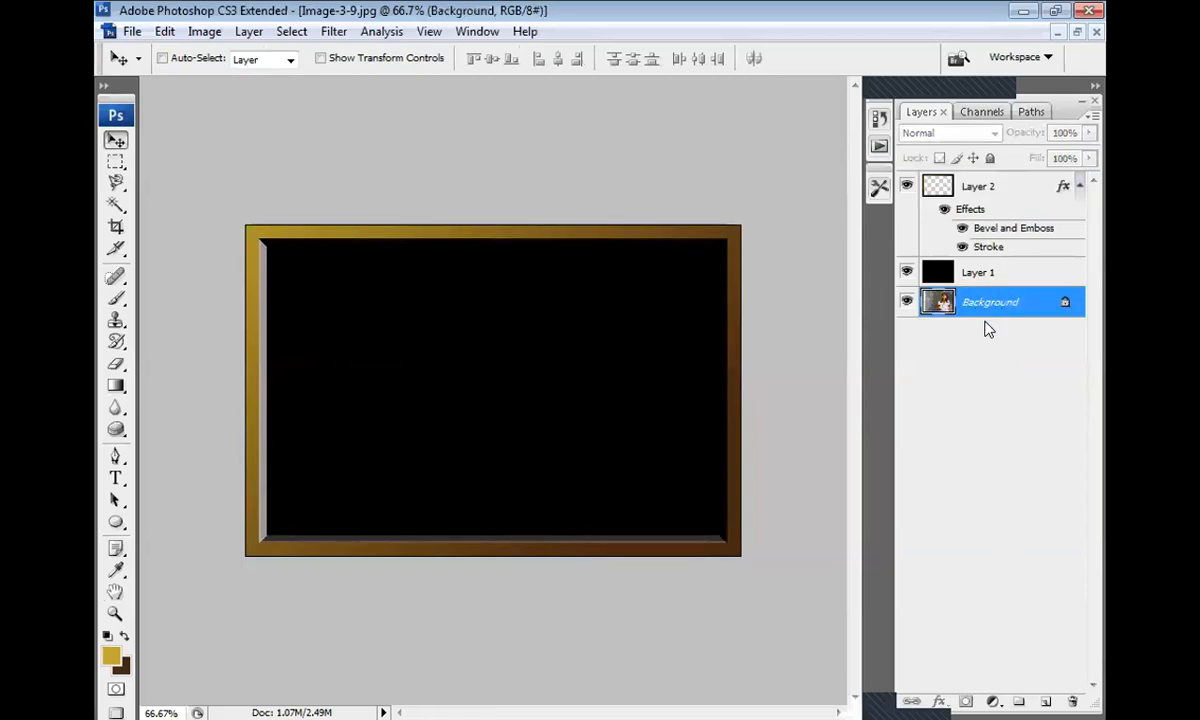
{"action": "key", "text": "ctrl+j"}
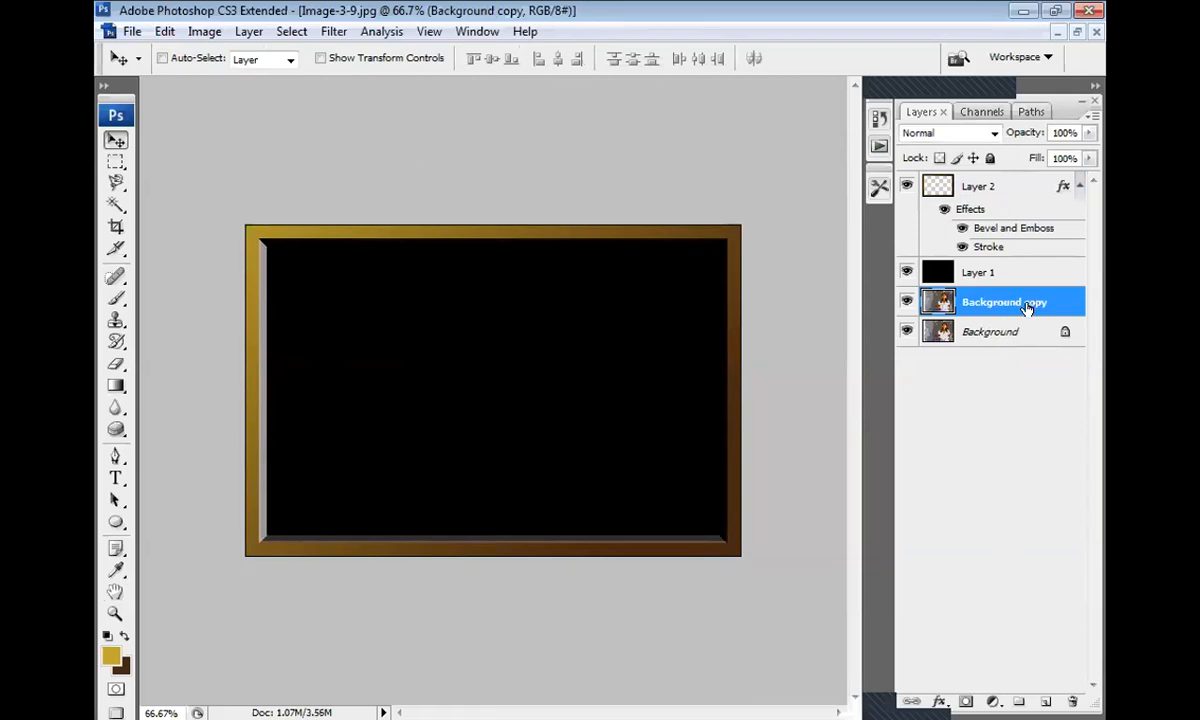
{"action": "key", "text": "ctrl+z"}
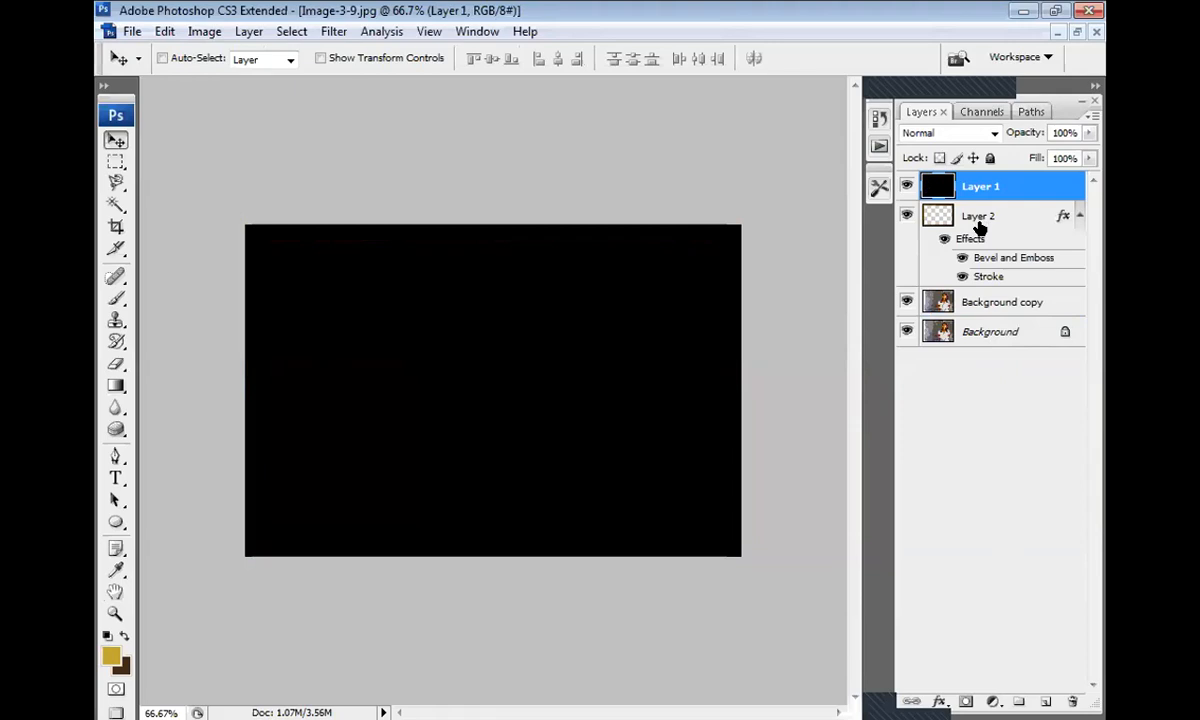
{"action": "key", "text": "ctrl+z"}
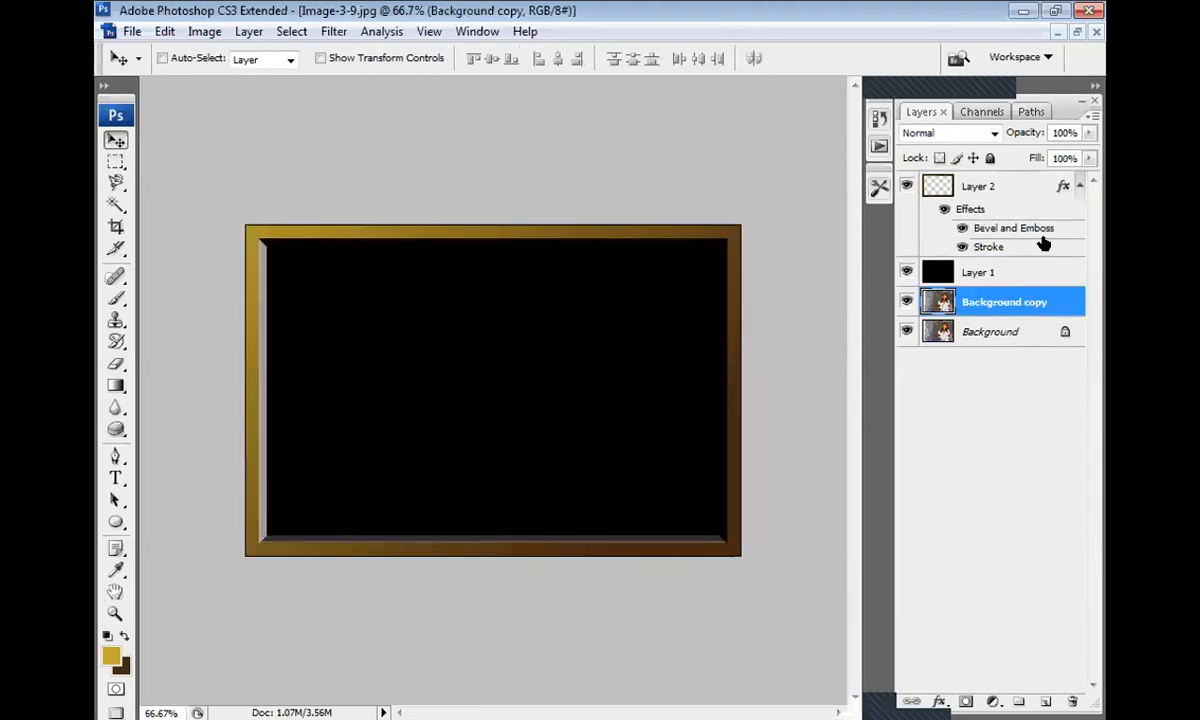
{"action": "double_click", "coordinate": [955, 255]}
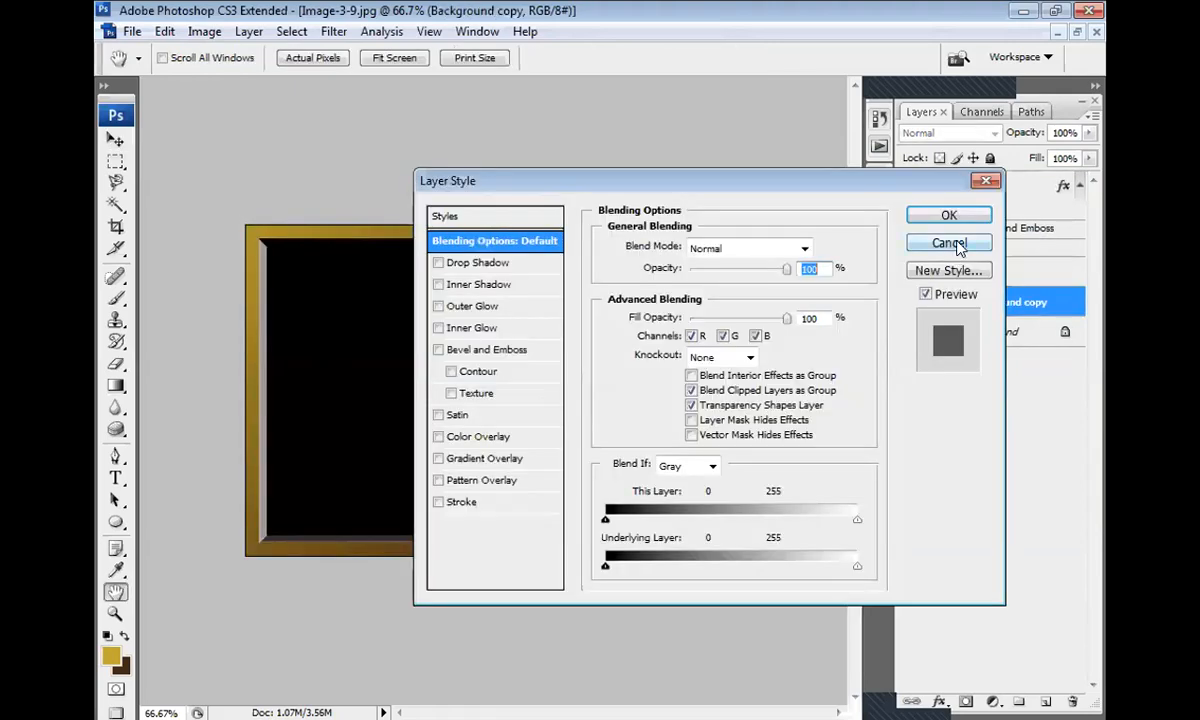
{"action": "left_click", "coordinate": [952, 245]}
{"action": "left_click_drag", "start_coordinate": [1008, 301], "coordinate": [1010, 178]}
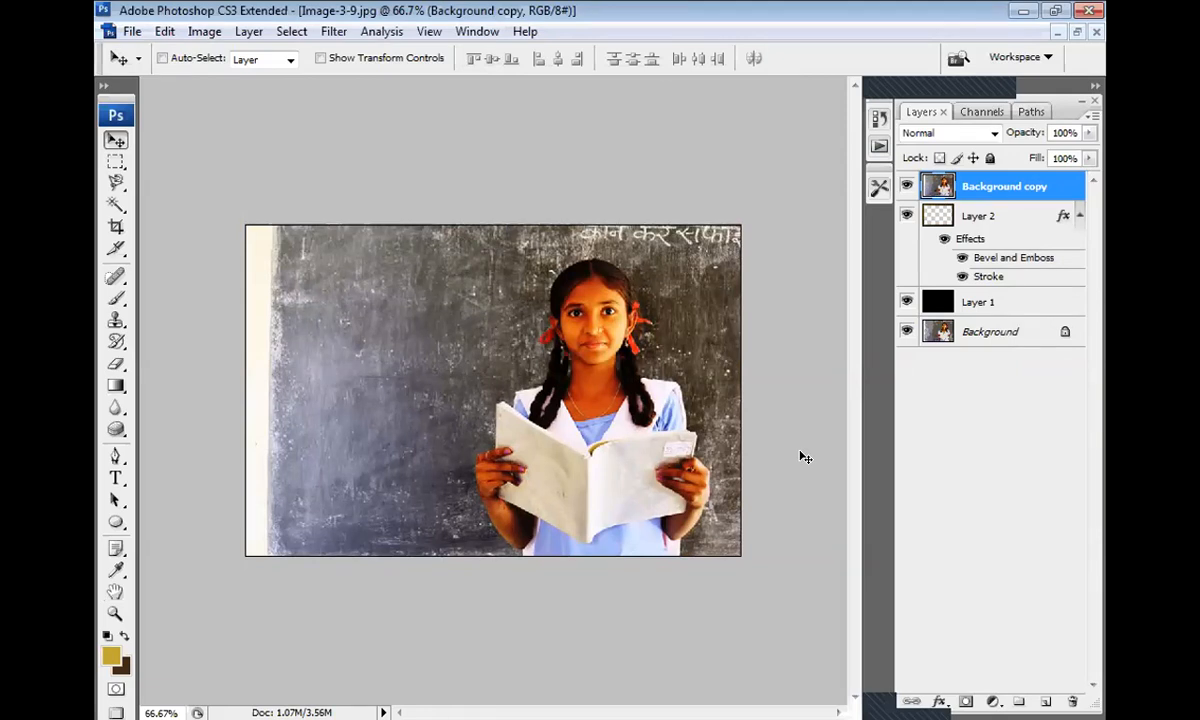
- Enlarge the photo to 100% around the girl and choose the Magnetic Lasso tool
{"action": "key", "text": "ctrl+plus"}
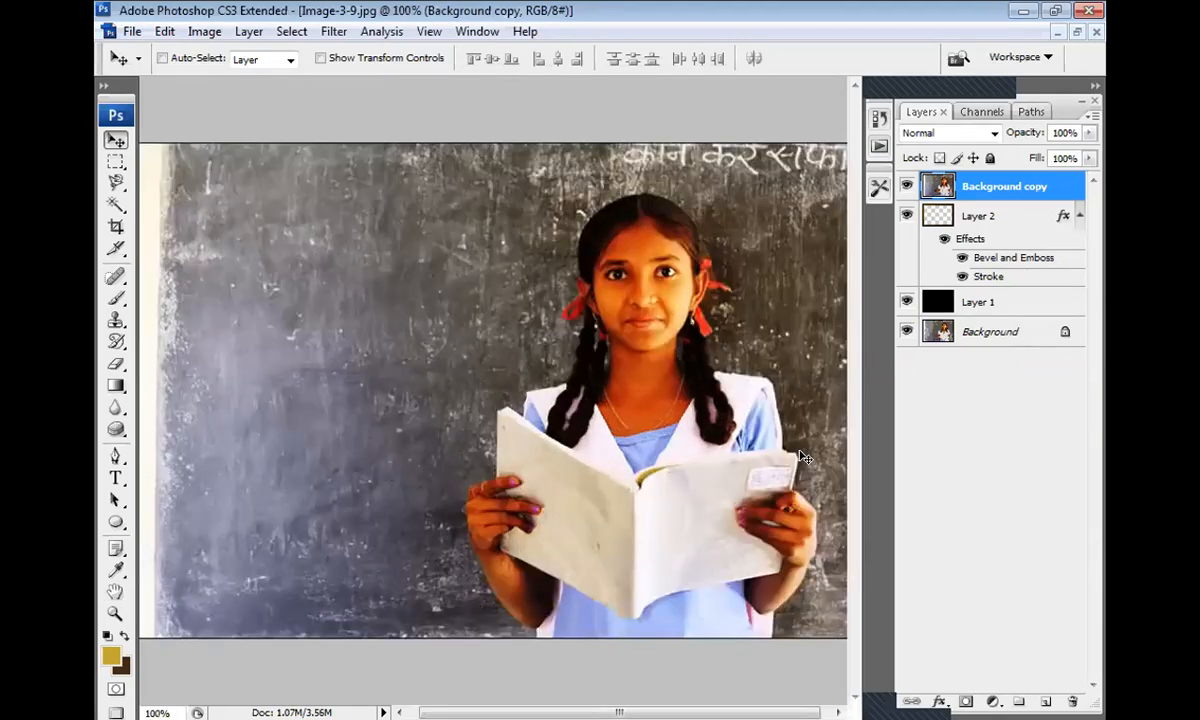
{"action": "key", "text": "ctrl+minus"}
{"action": "key", "text": "ctrl+plus"}
{"action": "left_click_drag", "start_coordinate": [615, 464], "coordinate": [456, 446]}
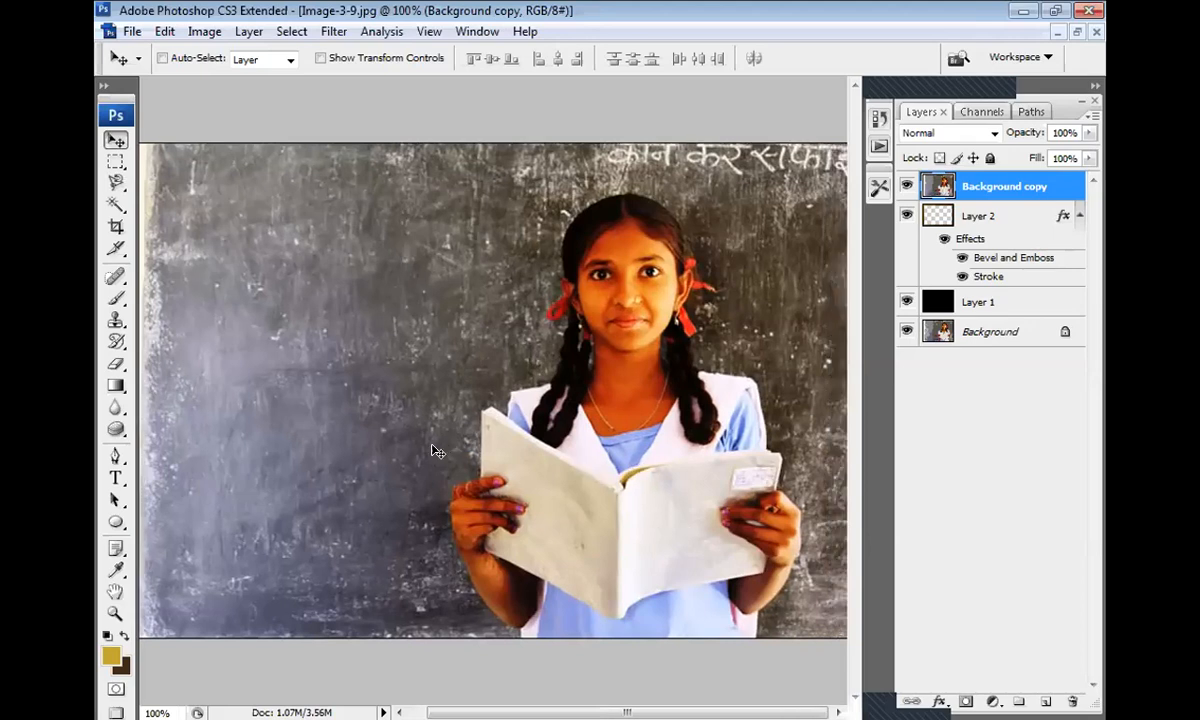
{"action": "left_click", "coordinate": [117, 185]}
{"action": "left_click", "coordinate": [117, 185]}
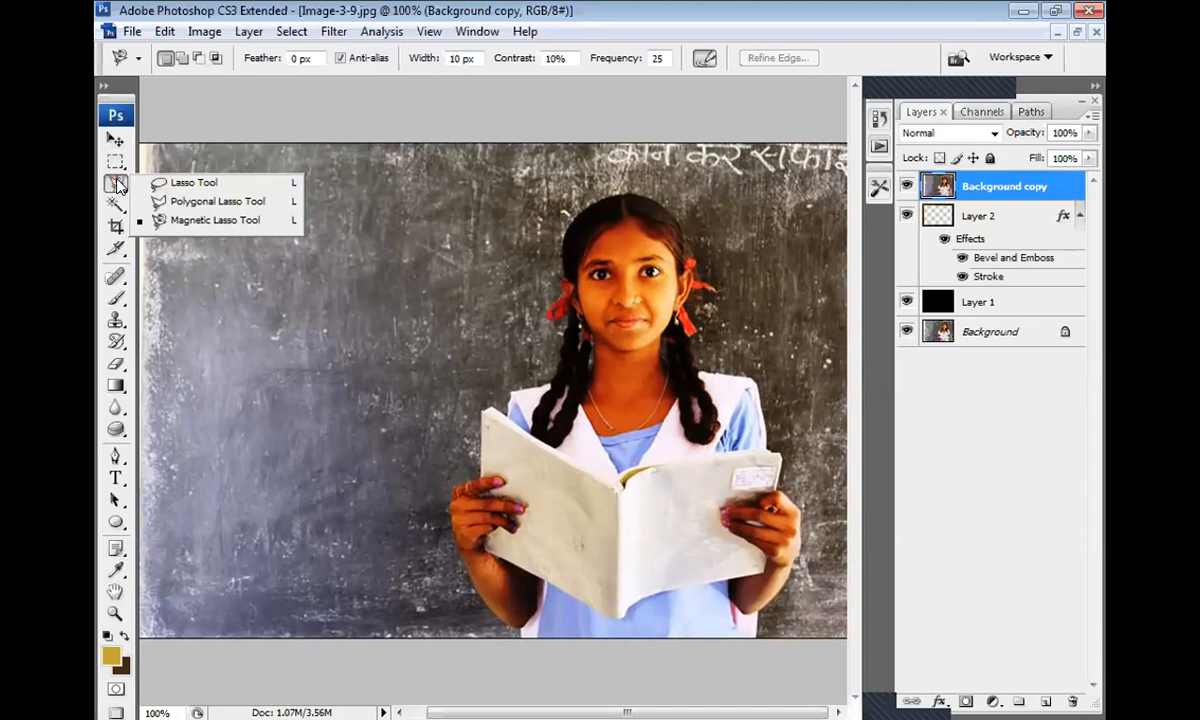
{"action": "left_click", "coordinate": [280, 219]}
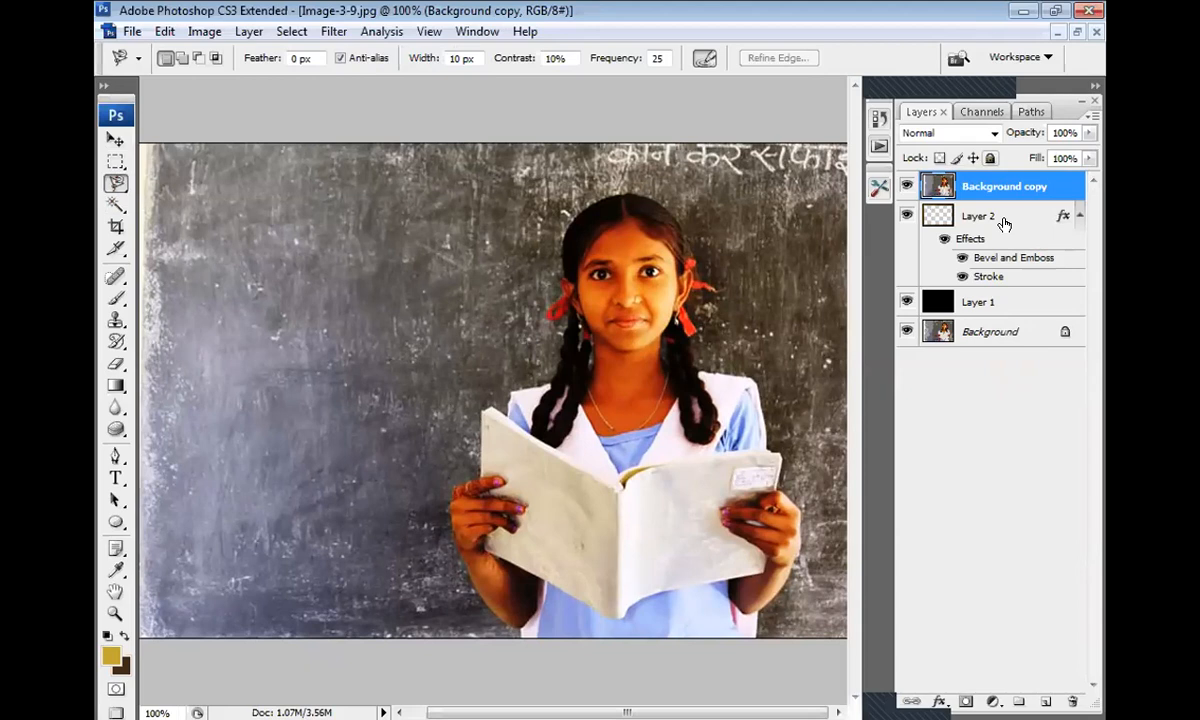
- Switch to the Pen tool and check the document's list of paths before returning to its layers
{"action": "key", "text": "p"}
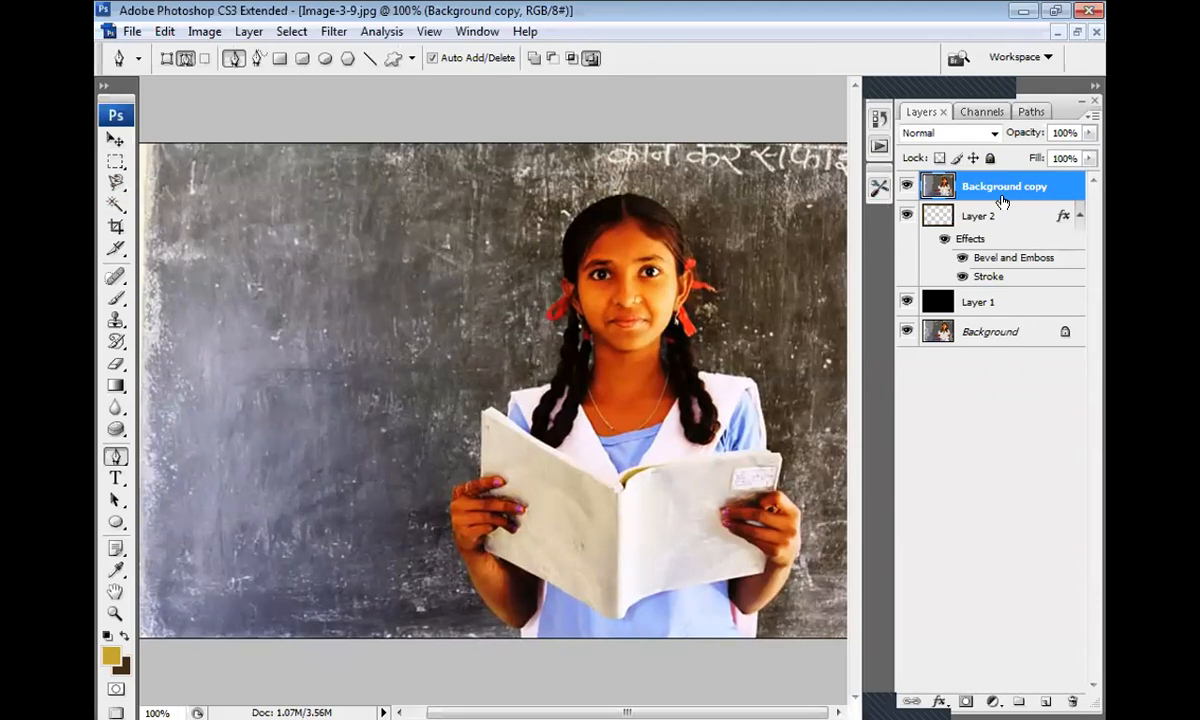
{"action": "left_click", "coordinate": [1029, 112]}
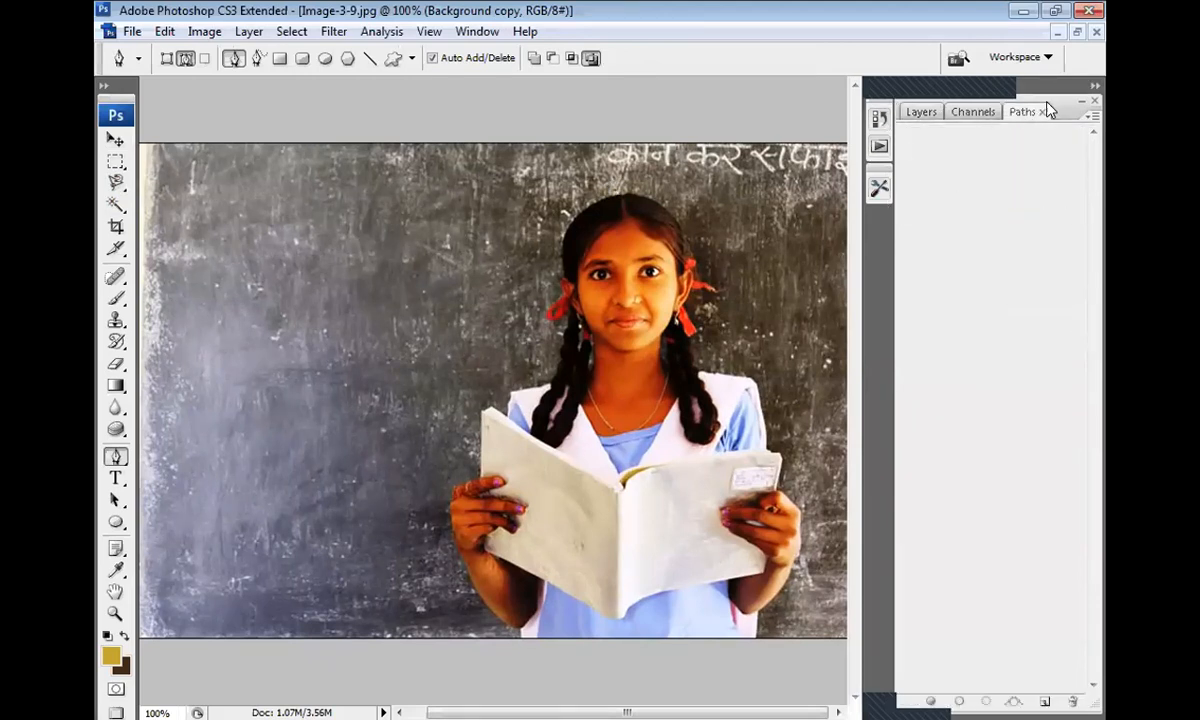
{"action": "left_click", "coordinate": [918, 112]}
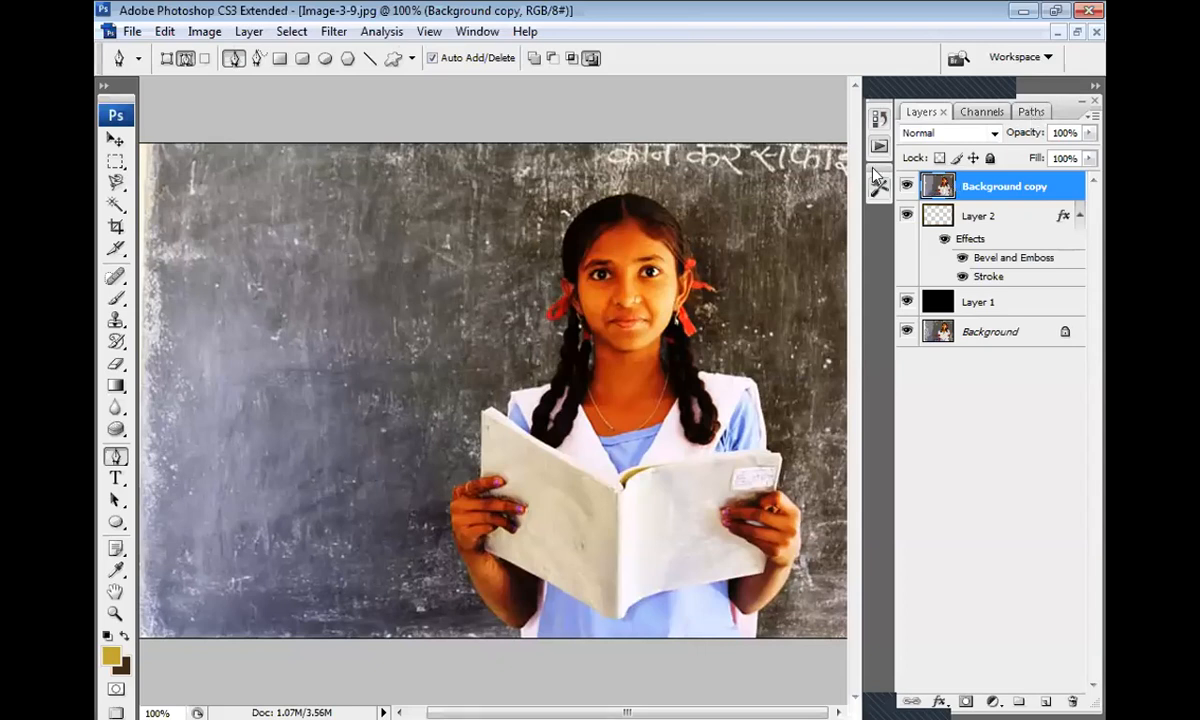
{"action": "left_click", "coordinate": [1029, 112]}
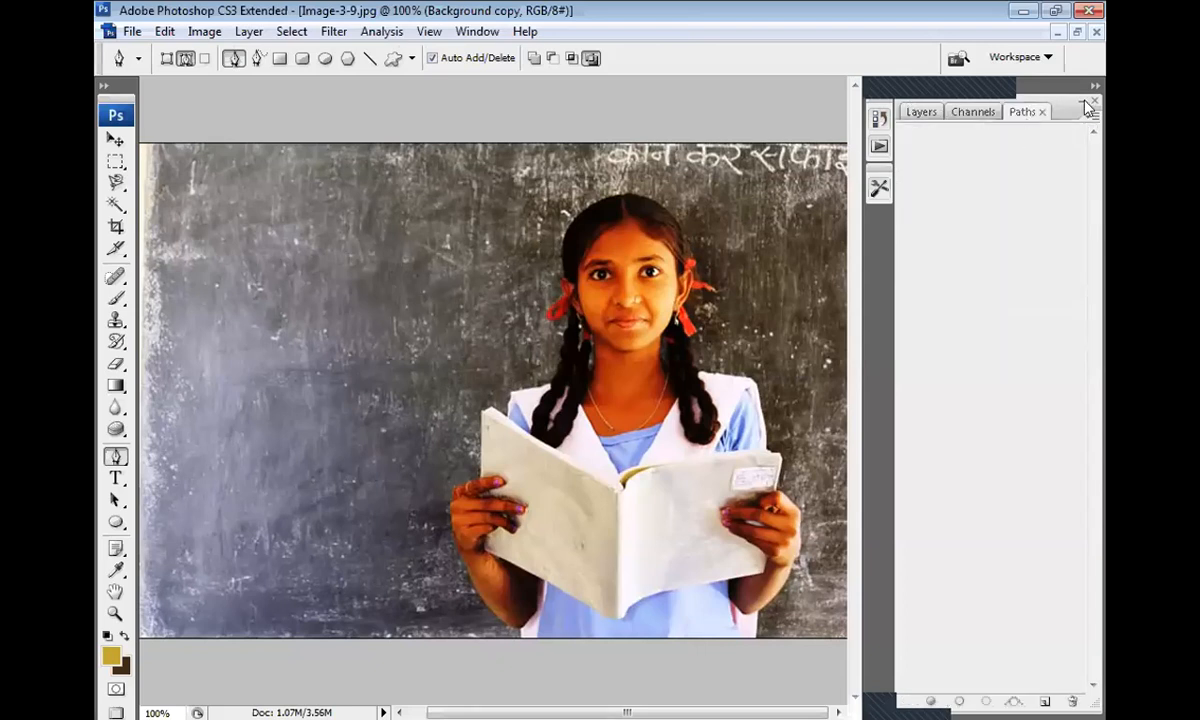
{"action": "left_click", "coordinate": [920, 112]}
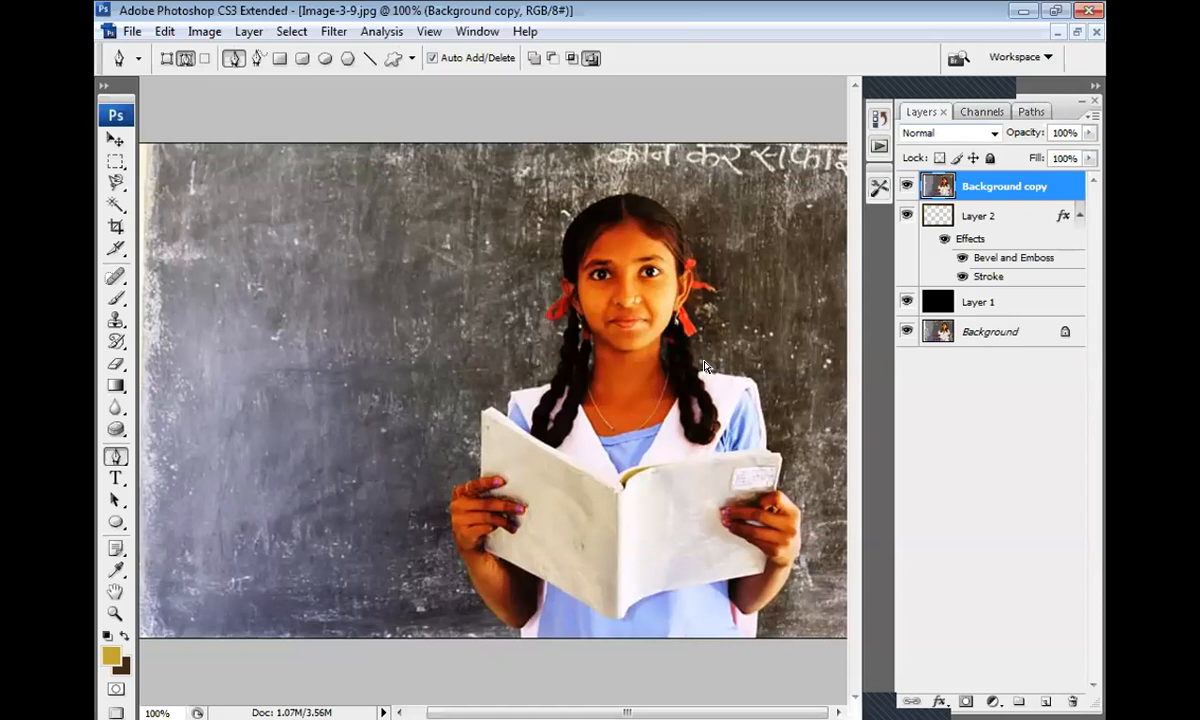
- Start a Pen path up the edge of the white dress to the elbow, with the photo enlarged to 400%
{"action": "key", "text": "ctrl+plus"}
{"action": "key", "text": "space"}
{"action": "left_click_drag", "start_coordinate": [416, 280], "coordinate": [354, 239]}
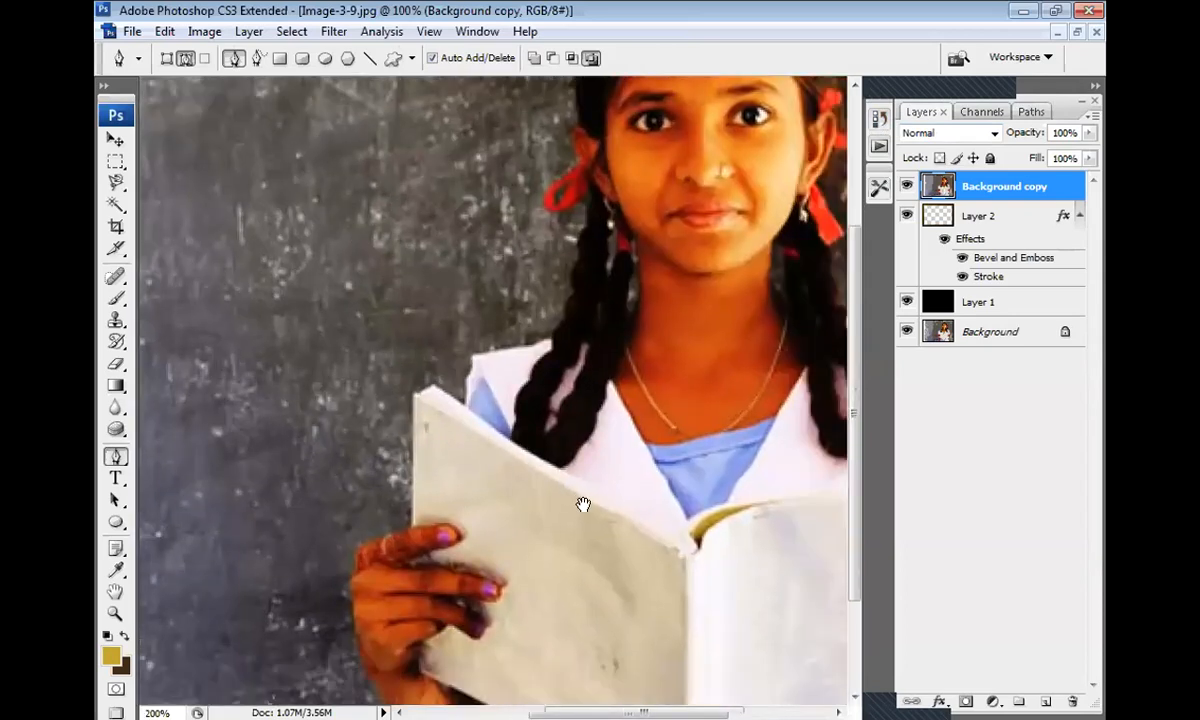
{"action": "left_click_drag", "start_coordinate": [512, 447], "coordinate": [521, 520]}
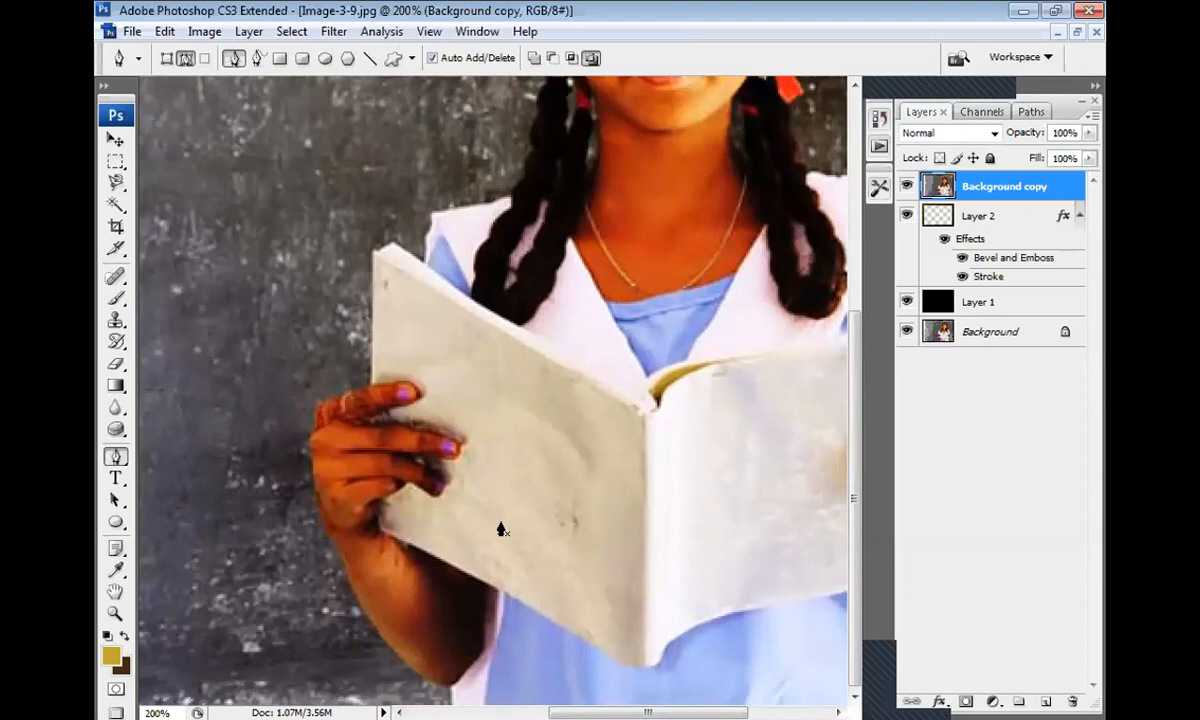
{"action": "left_click_drag", "start_coordinate": [494, 459], "coordinate": [442, 453]}
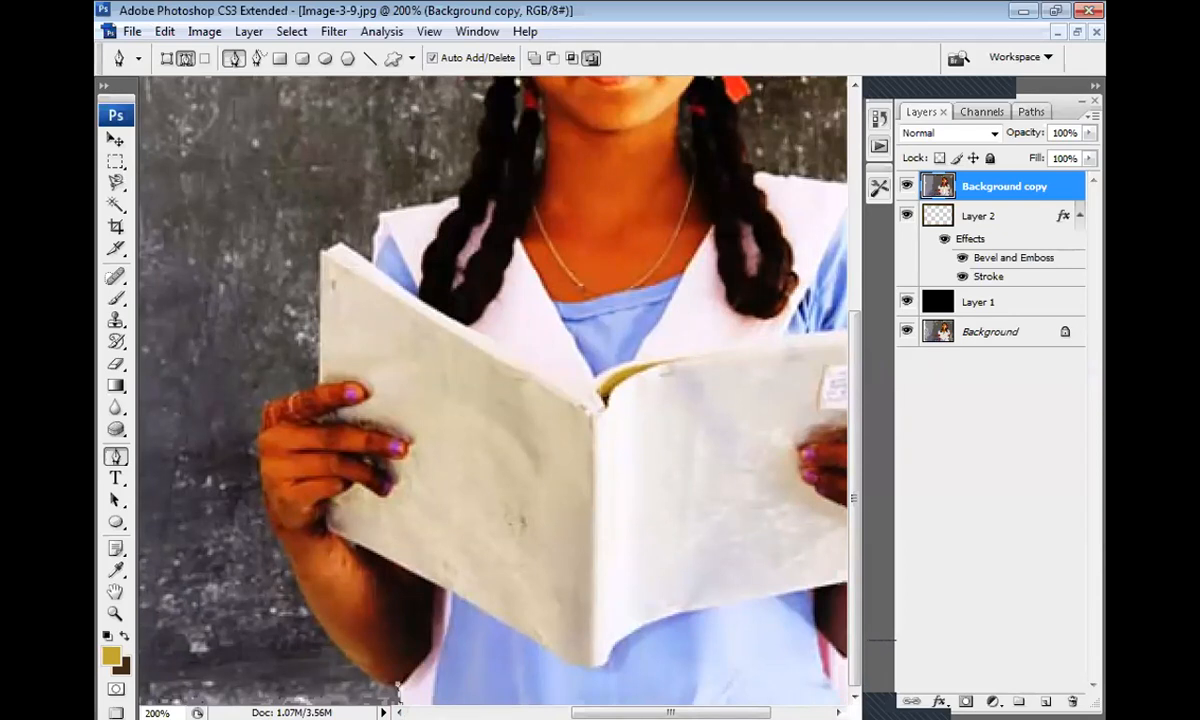
{"action": "key", "text": "ctrl+plus"}
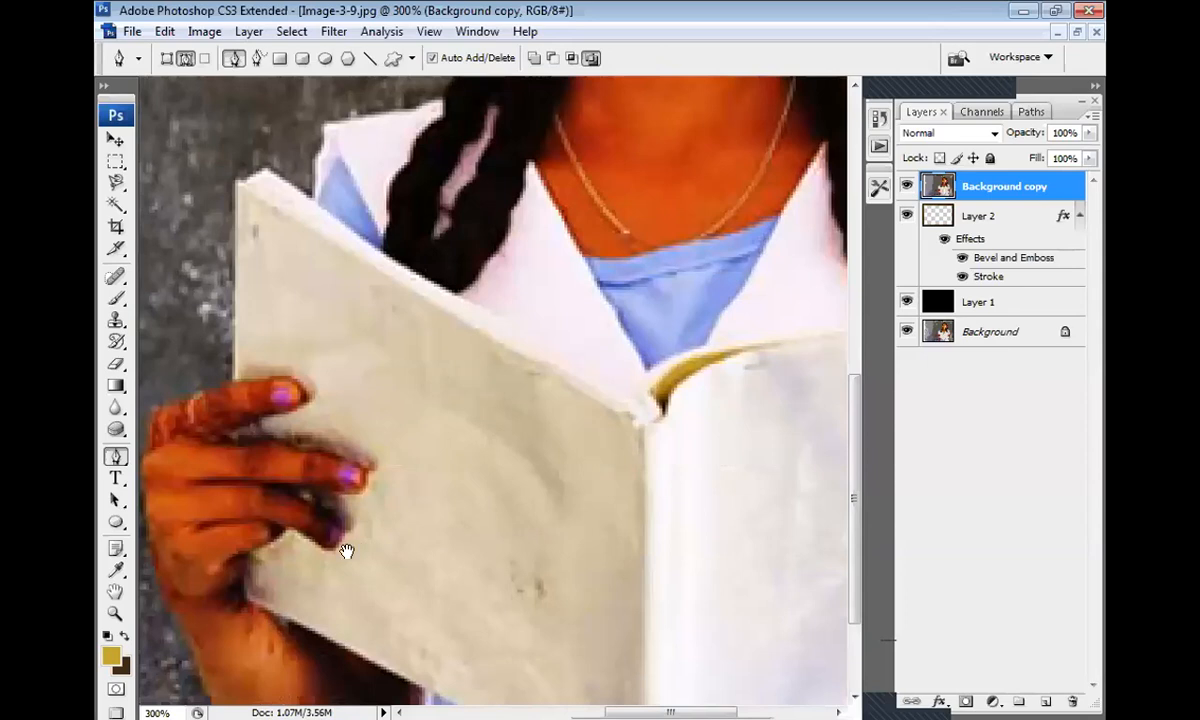
{"action": "left_click_drag", "start_coordinate": [454, 403], "coordinate": [636, 246]}
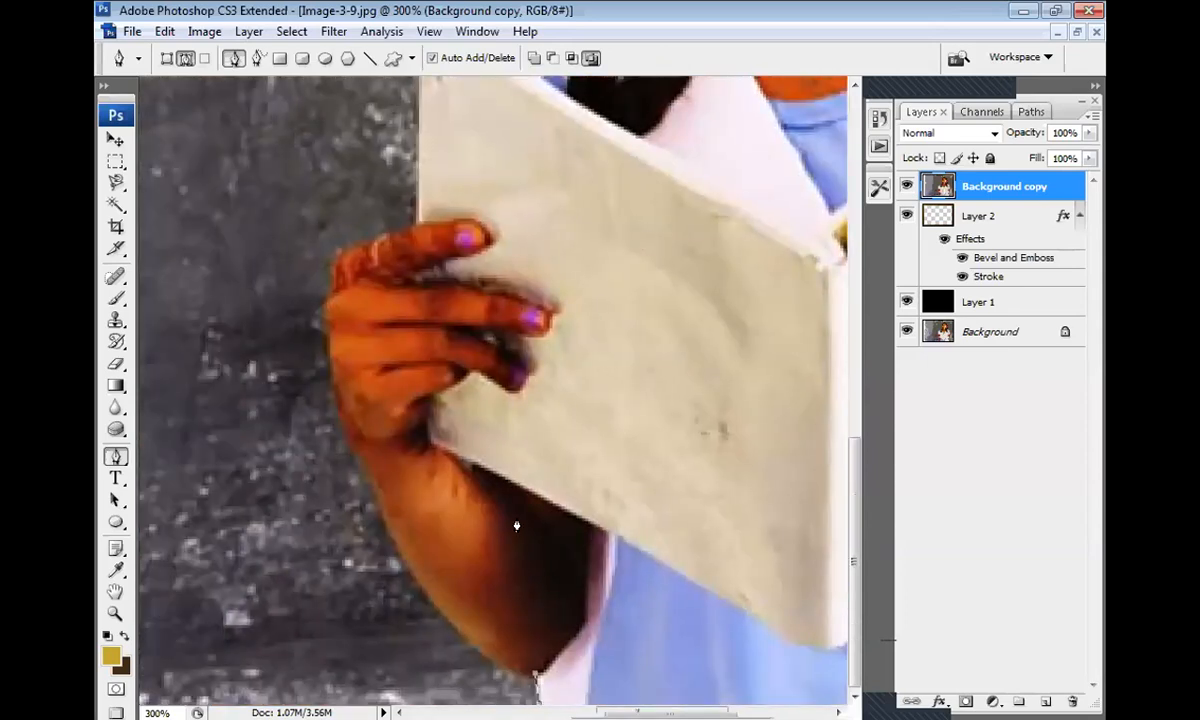
{"action": "key", "text": "ctrl+plus"}
{"action": "left_click_drag", "start_coordinate": [485, 457], "coordinate": [517, 174]}
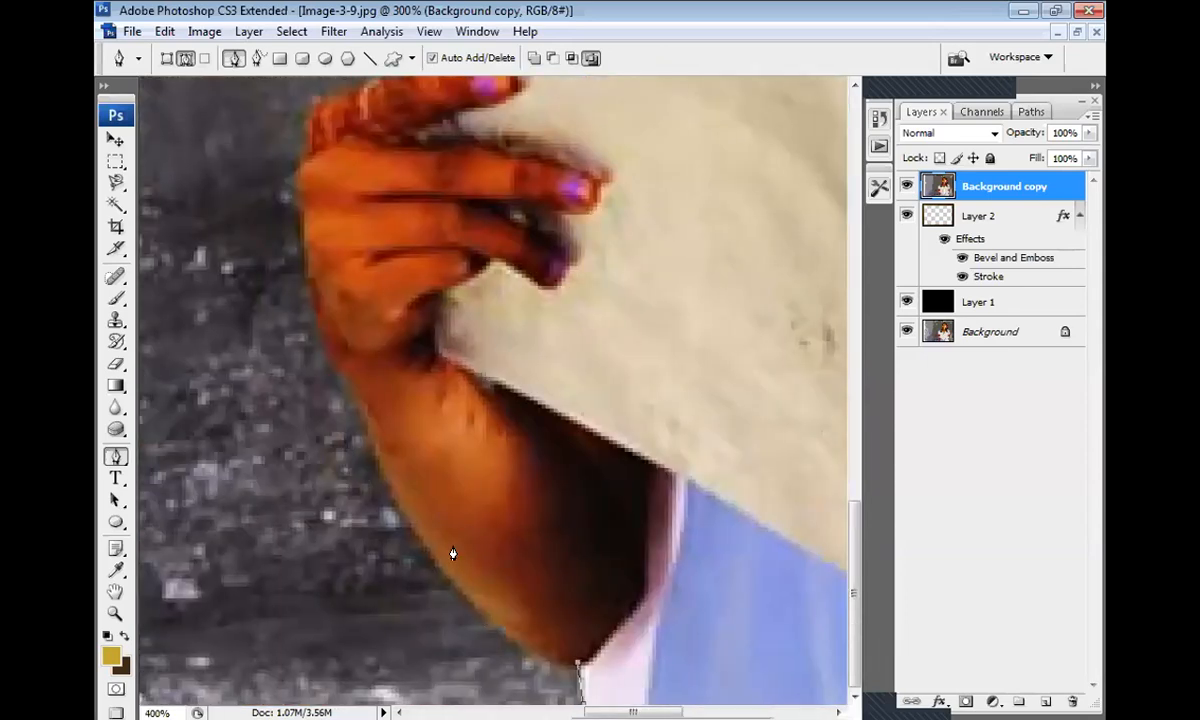
- Trace a curved Pen segment from the elbow up the outer forearm and adjust its handle to fit the edge
{"action": "left_click_drag", "start_coordinate": [400, 500], "coordinate": [380, 430]}
{"action": "left_click", "coordinate": [385, 413]}
{"action": "key", "text": "ctrl+z"}
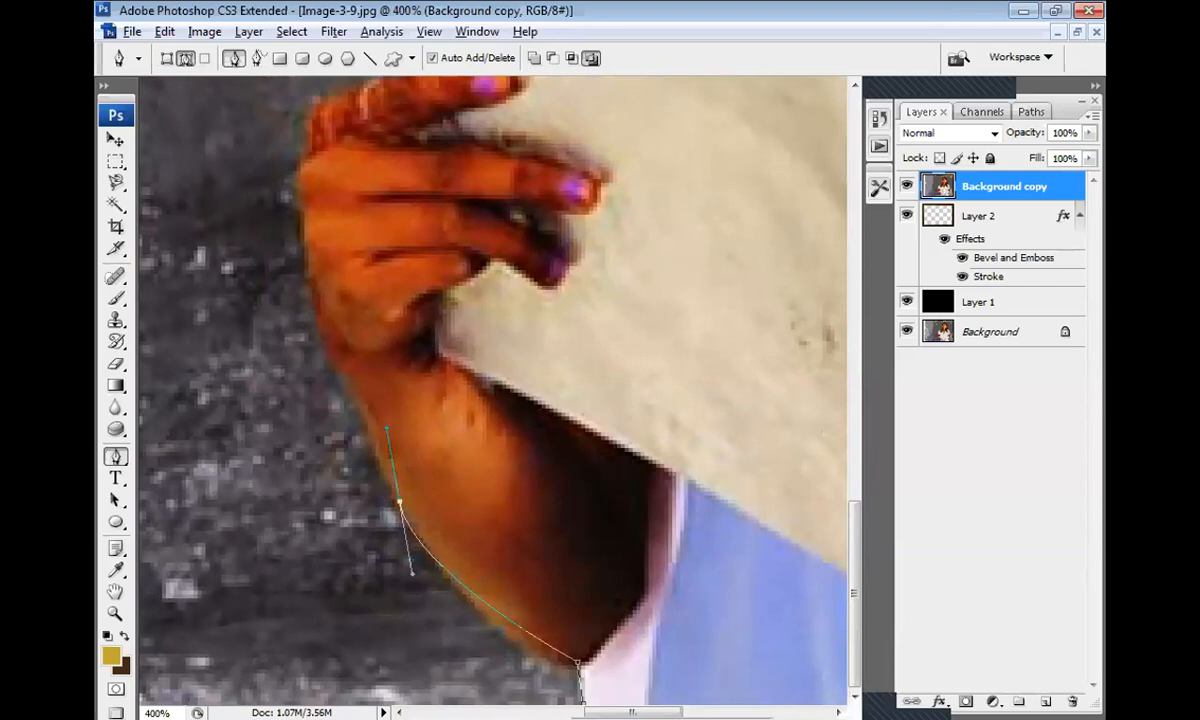
{"action": "left_click_drag", "start_coordinate": [412, 573], "coordinate": [483, 649]}
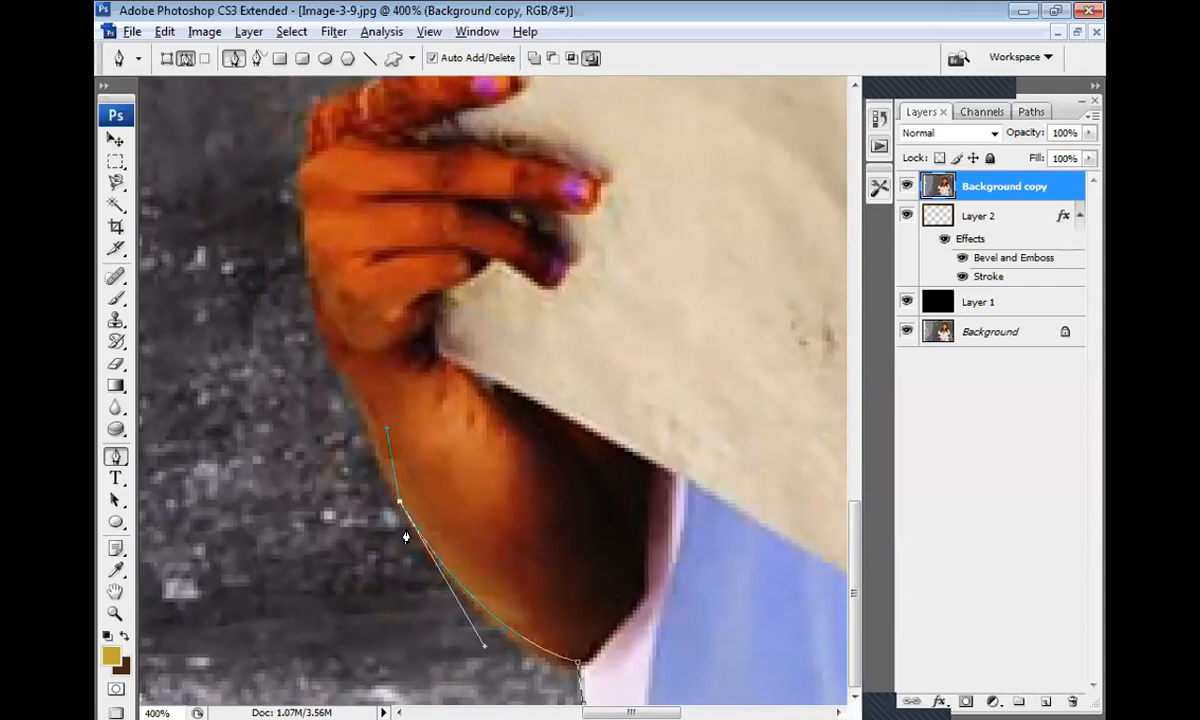
{"action": "left_click", "coordinate": [401, 500]}
- Try to extend the path from the forearm to the wrist and undo the added anchor
{"action": "left_click_drag", "start_coordinate": [318, 299], "coordinate": [338, 277]}
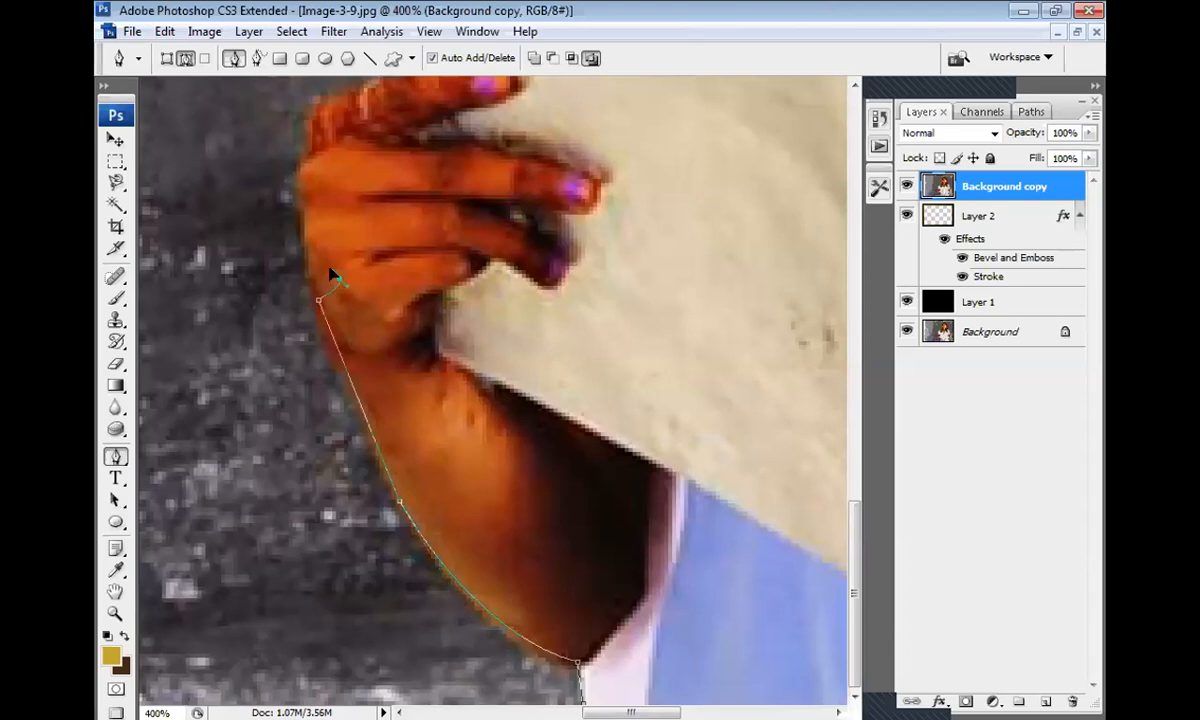
{"action": "left_click", "coordinate": [318, 300], "text": "alt"}
{"action": "key", "text": "ctrl+alt+z"}
{"action": "key", "text": "ctrl+alt+z"}
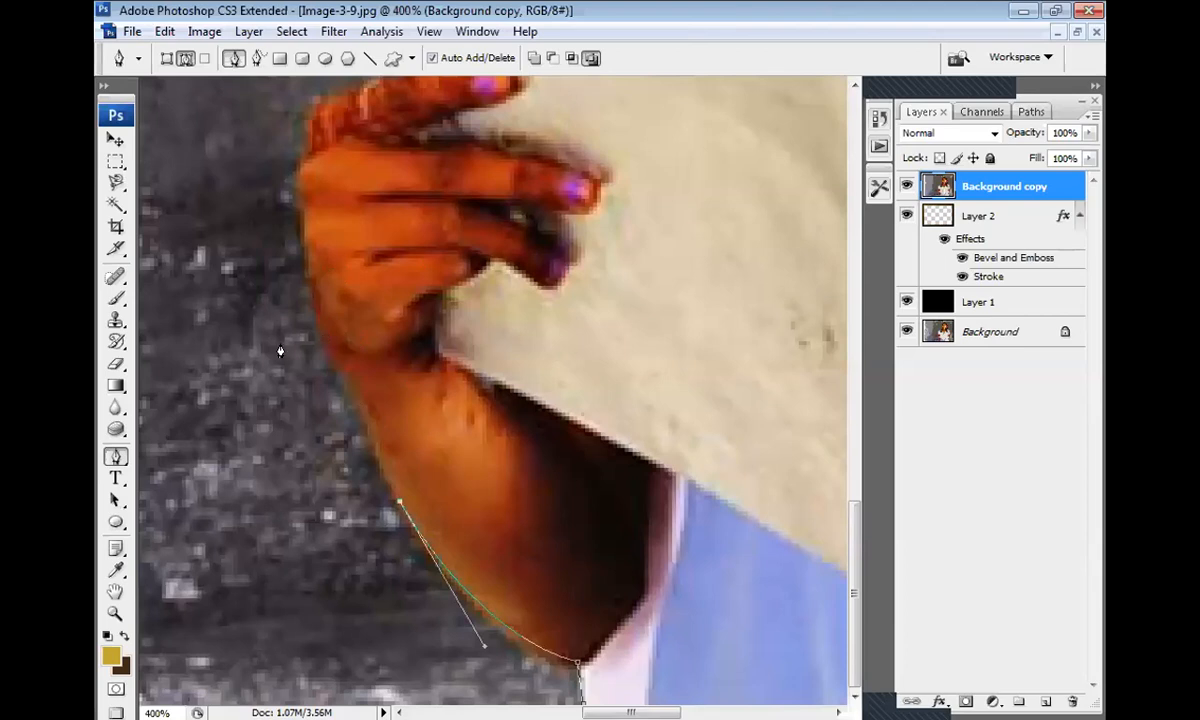
- Try to continue the path past the wrist to the knuckles and discard the traced arm outline
{"action": "left_click_drag", "start_coordinate": [318, 310], "coordinate": [335, 274]}
{"action": "left_click_drag", "start_coordinate": [324, 270], "coordinate": [326, 278]}
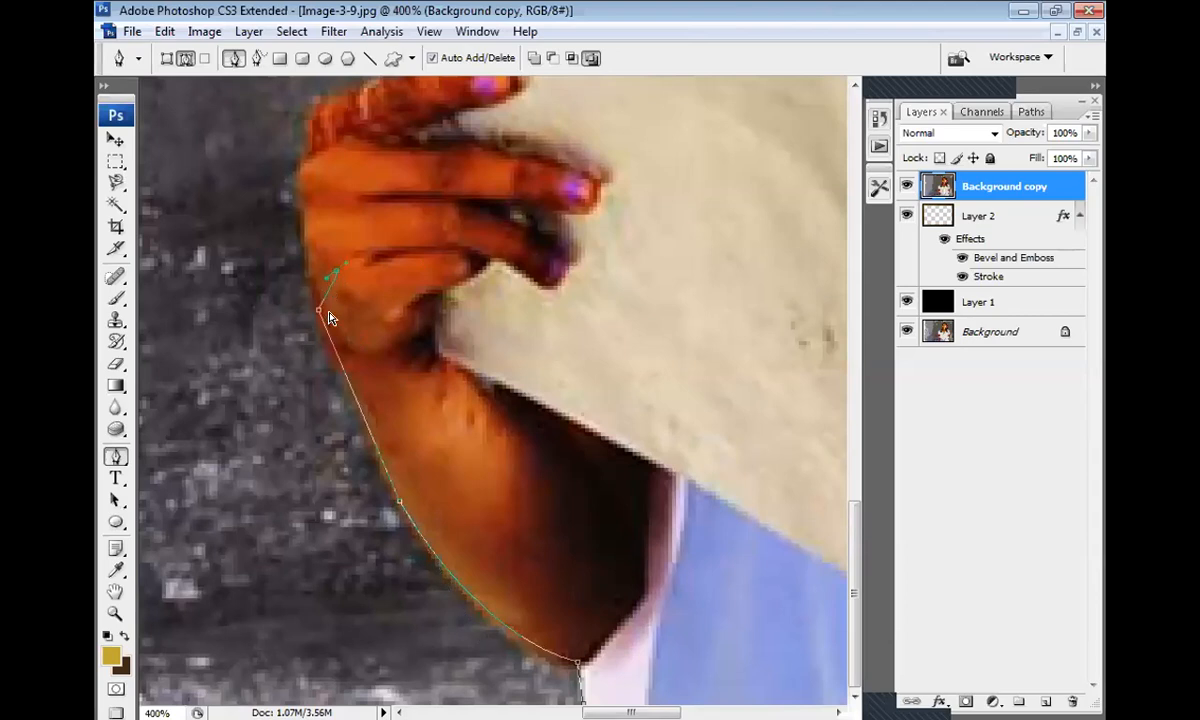
{"action": "left_click", "coordinate": [318, 311], "text": "alt"}
{"action": "left_click", "coordinate": [307, 188]}
{"action": "left_click", "coordinate": [312, 152]}
{"action": "key", "text": "Escape"}
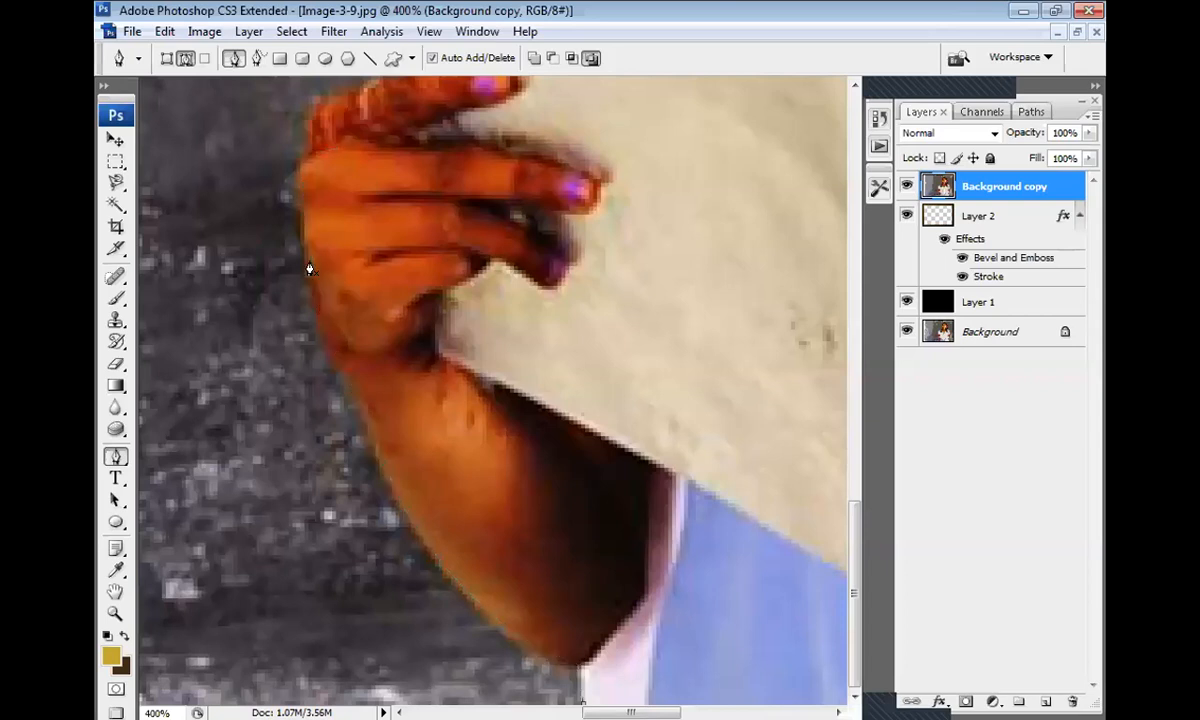
- Try again to trace a Pen segment from the elbow along the outer forearm
{"action": "key", "text": "space"}
{"action": "left_click_drag", "start_coordinate": [680, 582], "coordinate": [670, 290]}
{"action": "left_click_drag", "start_coordinate": [322, 345], "coordinate": [169, 120]}
{"action": "left_click_drag", "start_coordinate": [290, 505], "coordinate": [303, 408]}
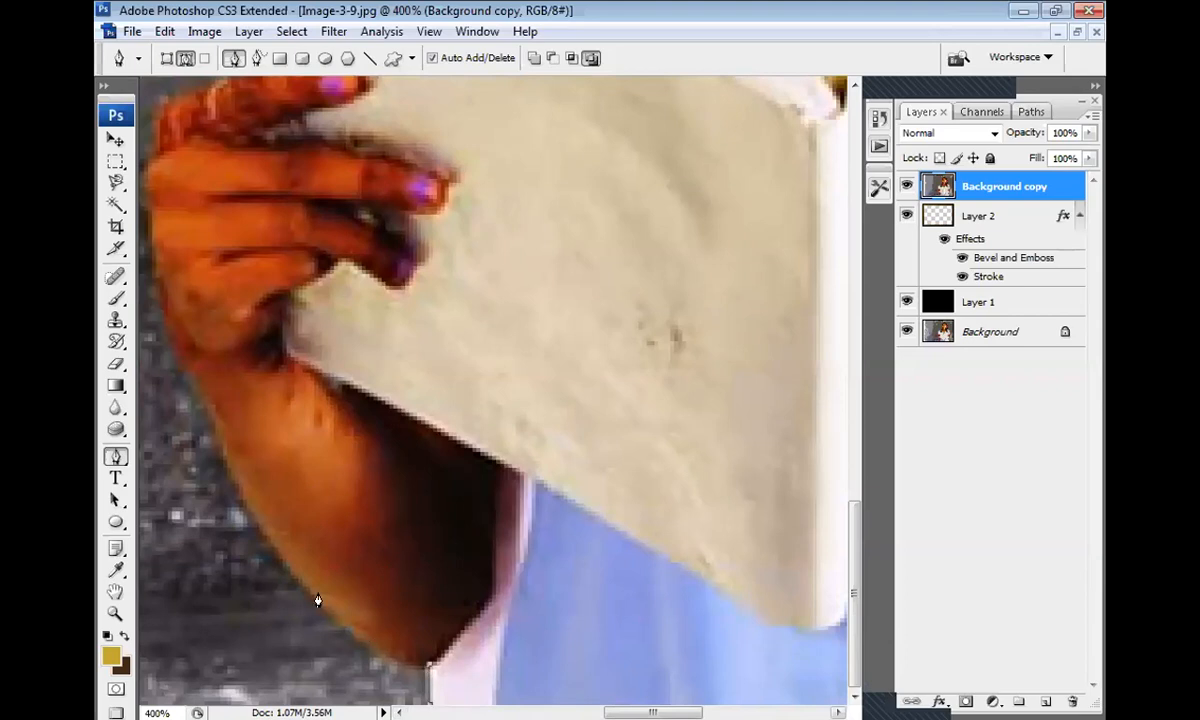
{"action": "left_click_drag", "start_coordinate": [262, 530], "coordinate": [245, 449]}
{"action": "left_click", "coordinate": [263, 528]}
{"action": "left_click", "coordinate": [249, 459]}
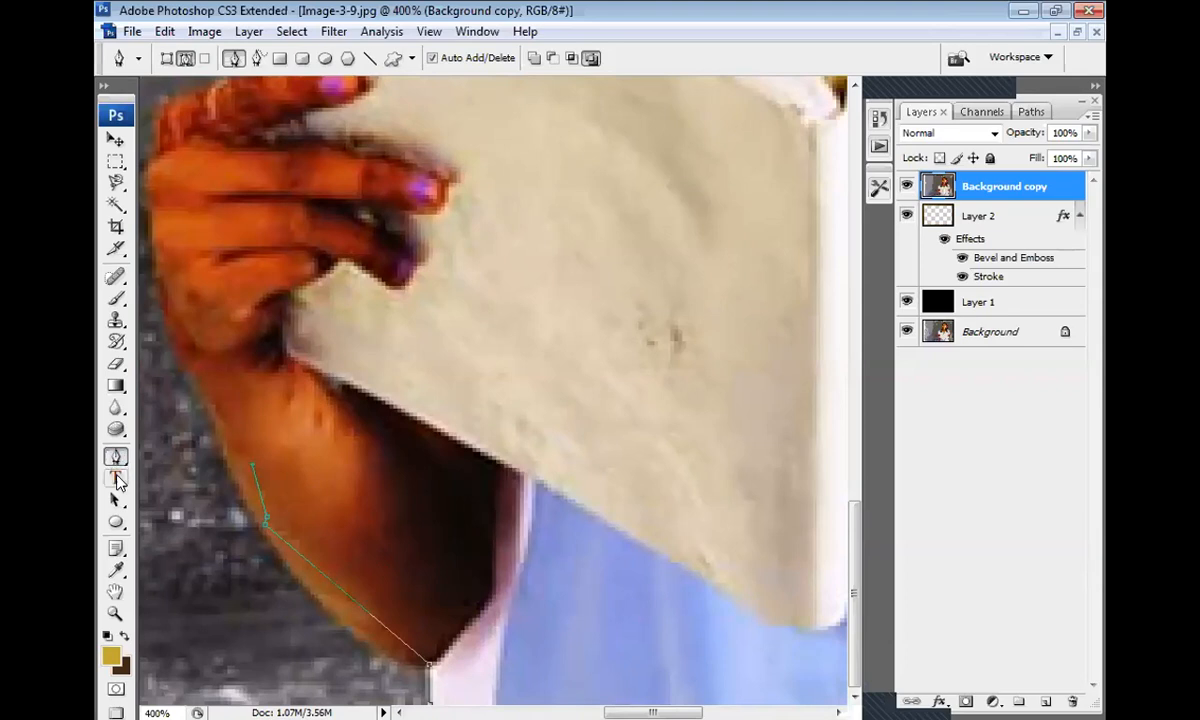
{"action": "key", "text": "alt+ctrl+x"}
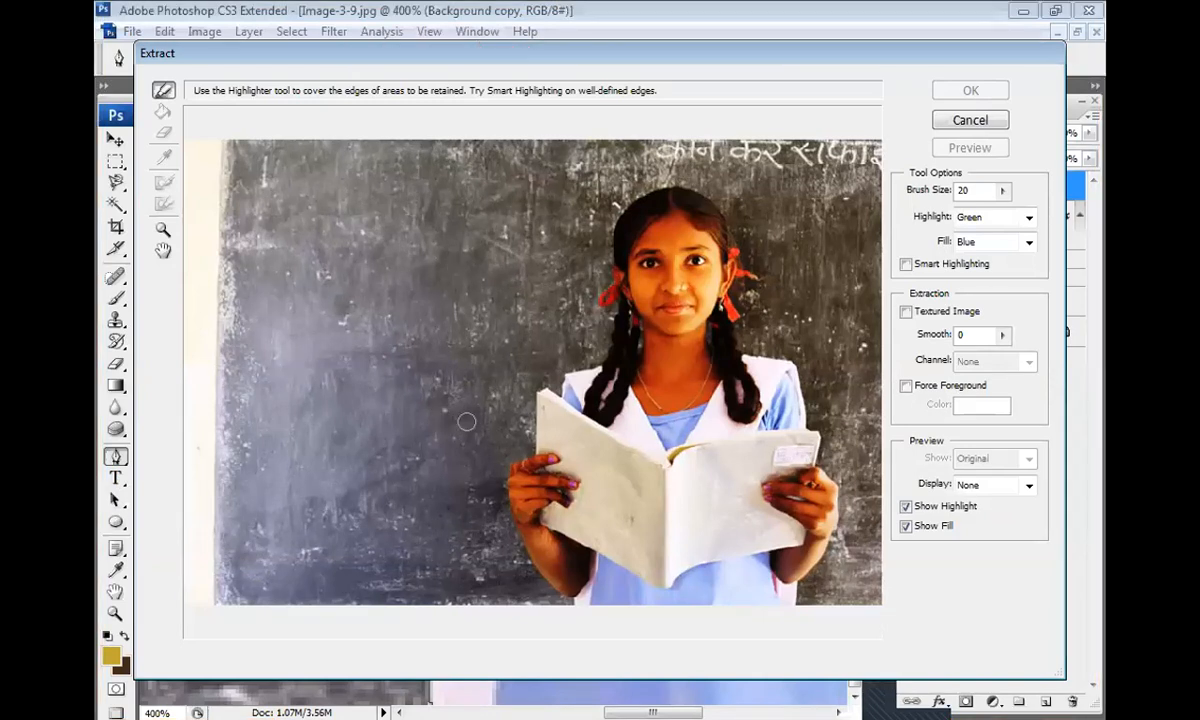
{"action": "key", "text": "ctrl+plus"}
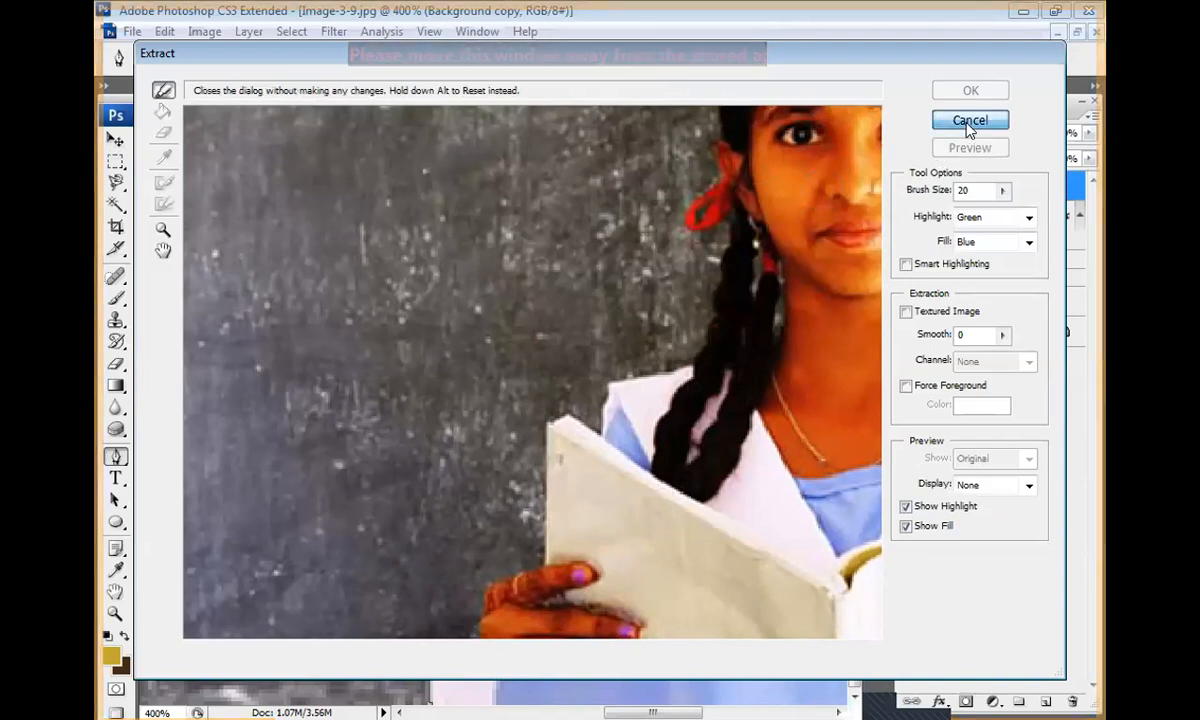
{"action": "key", "text": "Escape"}
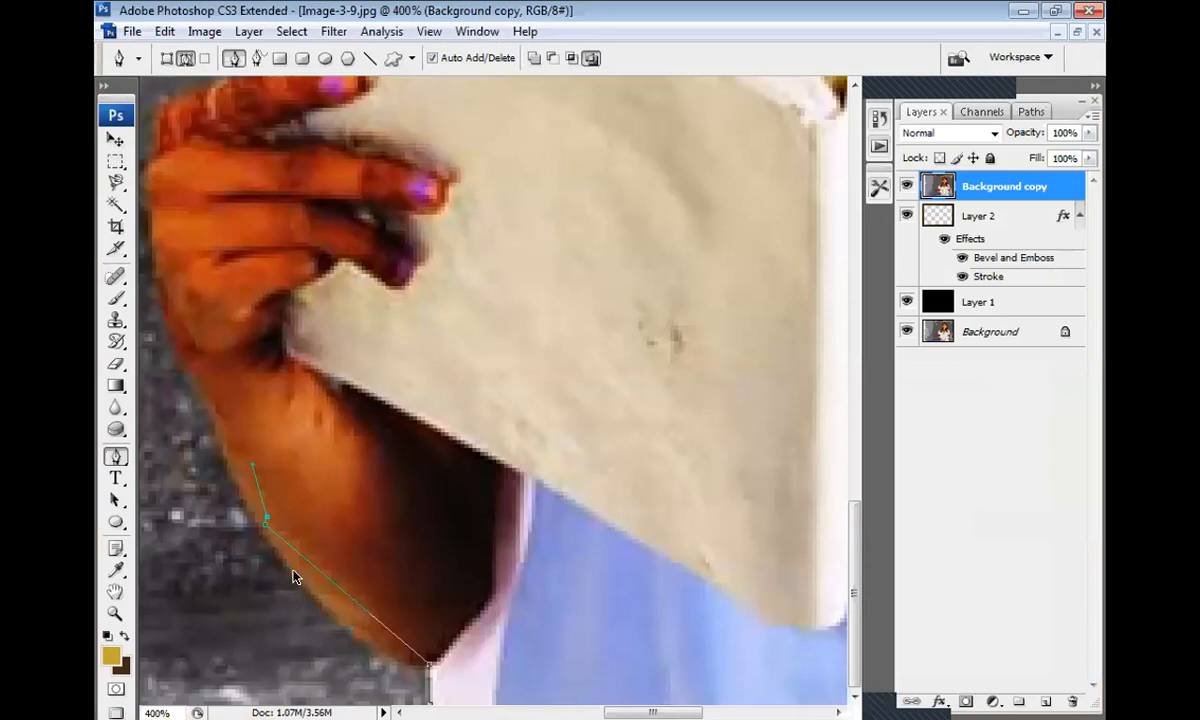
- Delete the faulty forearm path and choose the standard Pen tool again
{"action": "key", "text": "Delete"}
{"action": "key", "text": "Delete"}
{"action": "right_click", "coordinate": [117, 457]}
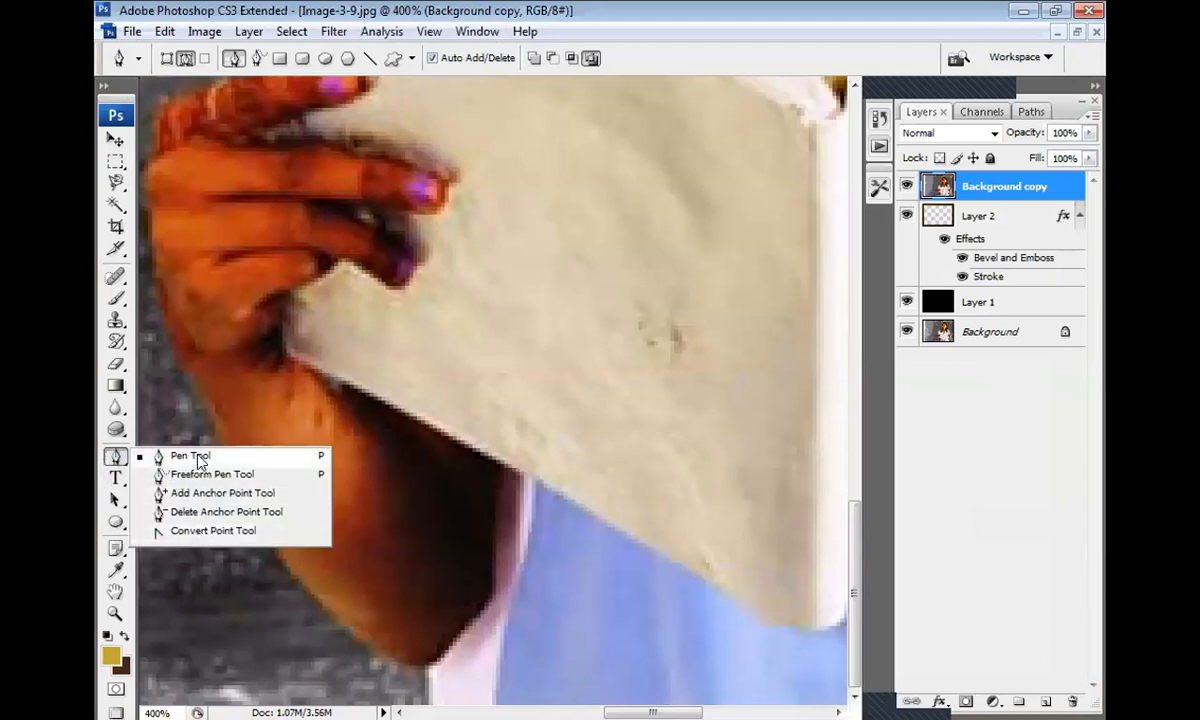
{"action": "left_click", "coordinate": [198, 460]}
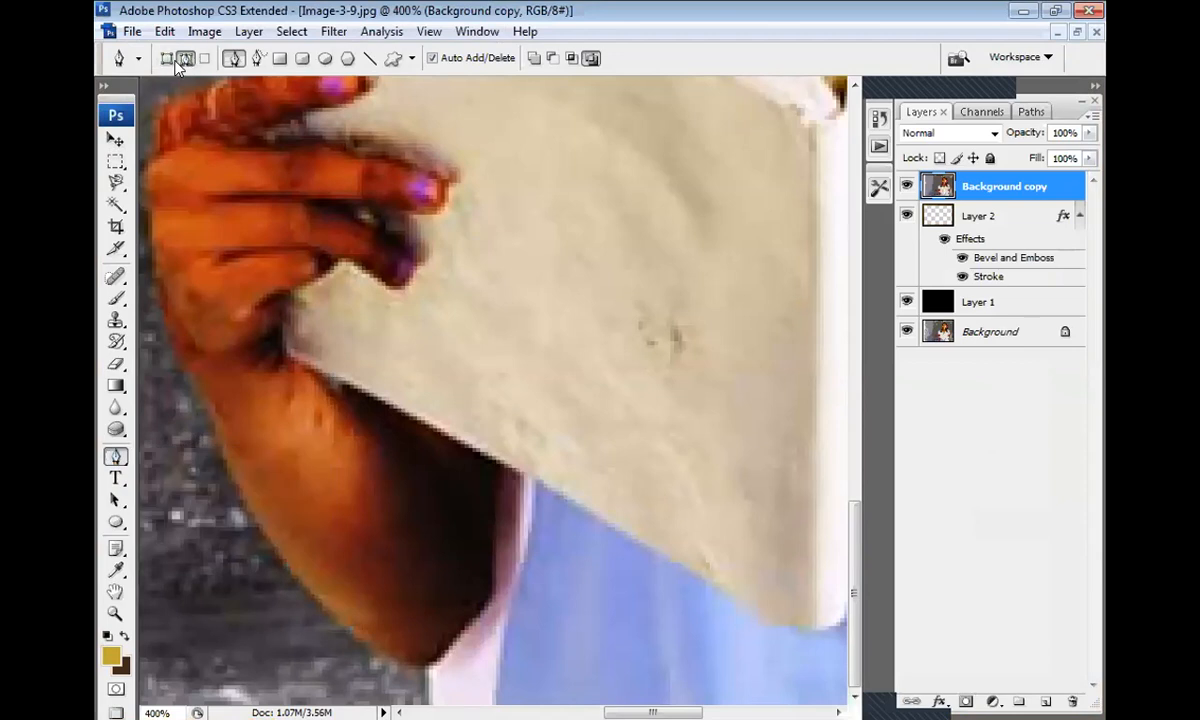
- Draw a closed four-point straight-sided path over the forearm with the Pen tool in Paths mode
{"action": "left_click", "coordinate": [425, 665]}
{"action": "left_click", "coordinate": [329, 448]}
{"action": "left_click", "coordinate": [474, 420]}
{"action": "left_click", "coordinate": [467, 612]}
{"action": "left_click", "coordinate": [424, 667]}
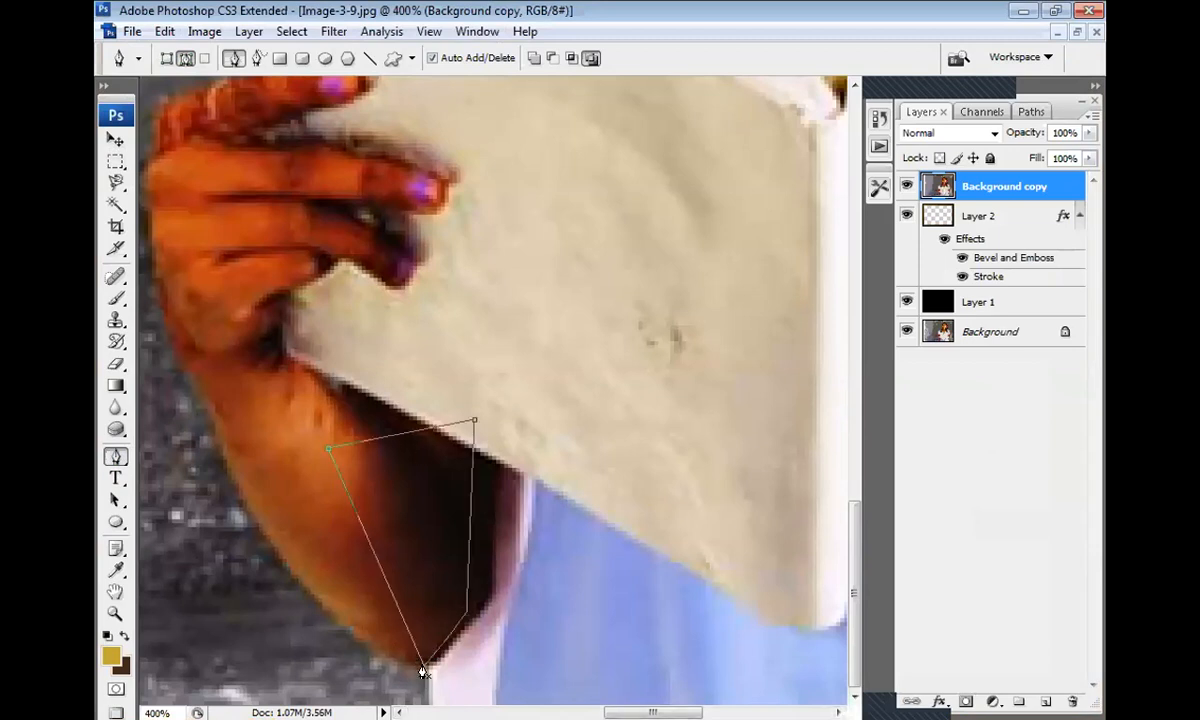
- Step back and forth through the history to remove the closed test path from the forearm
{"action": "key", "text": "ctrl+alt+z"}
{"action": "key", "text": "ctrl+alt+z"}
{"action": "key", "text": "ctrl+shift+z"}
{"action": "key", "text": "ctrl+alt+z"}
{"action": "key", "text": "ctrl+alt+z"}
{"action": "key", "text": "ctrl+shift+z"}
{"action": "key", "text": "ctrl+shift+z"}
{"action": "key", "text": "ctrl+alt+z"}
{"action": "key", "text": "ctrl+alt+z"}
{"action": "key", "text": "ctrl+alt+z"}
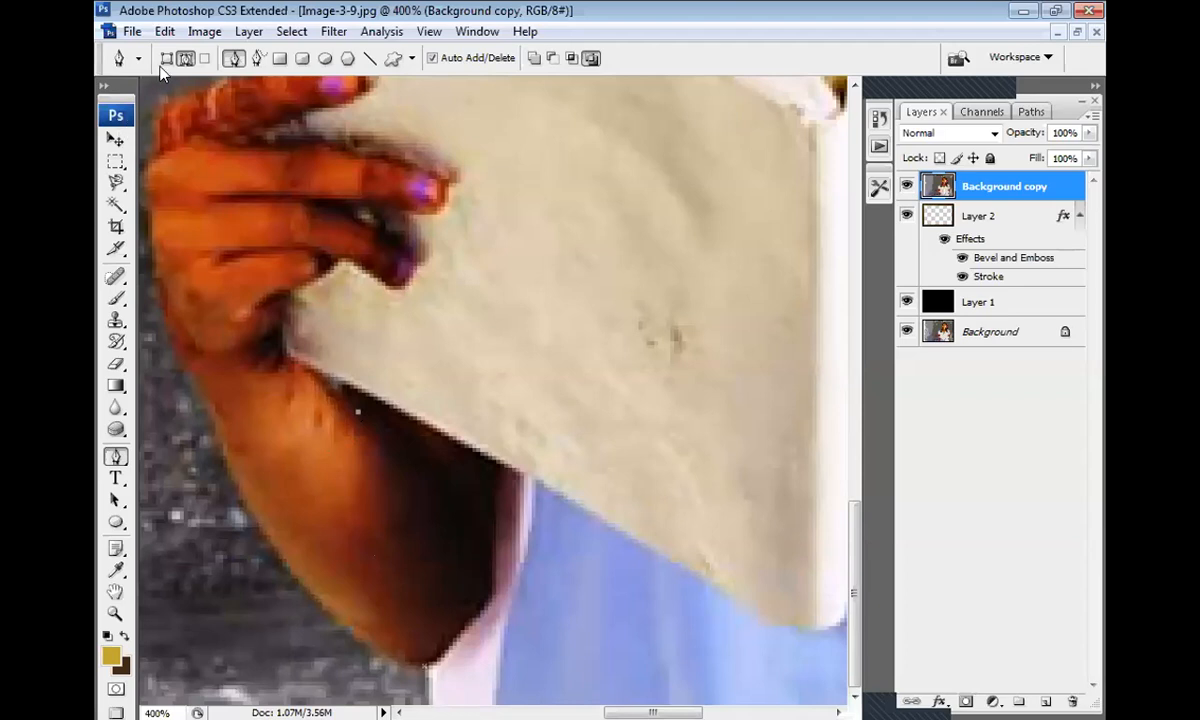
- Set the Pen tool to Shape Layers and draw a closed six-point gold shape over the book cover
{"action": "left_click", "coordinate": [167, 58]}
{"action": "left_click", "coordinate": [433, 228]}
{"action": "left_click", "coordinate": [446, 405]}
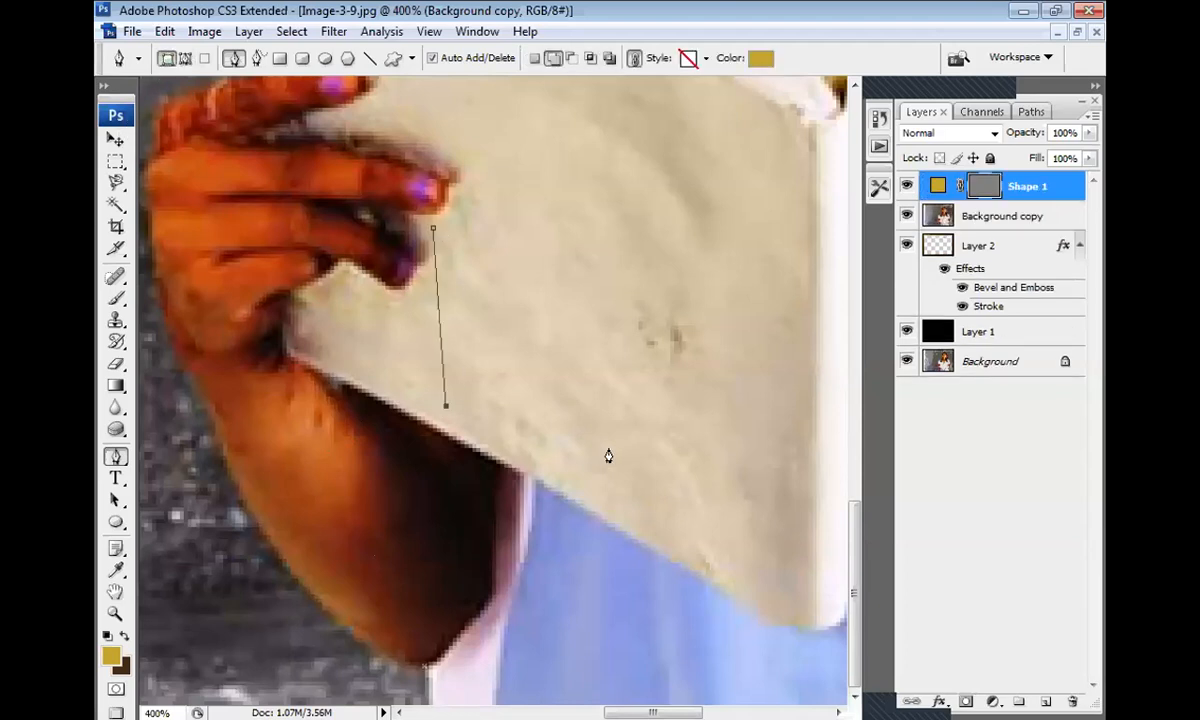
{"action": "left_click", "coordinate": [605, 448]}
{"action": "left_click", "coordinate": [602, 275]}
{"action": "left_click", "coordinate": [529, 178]}
{"action": "left_click", "coordinate": [418, 178]}
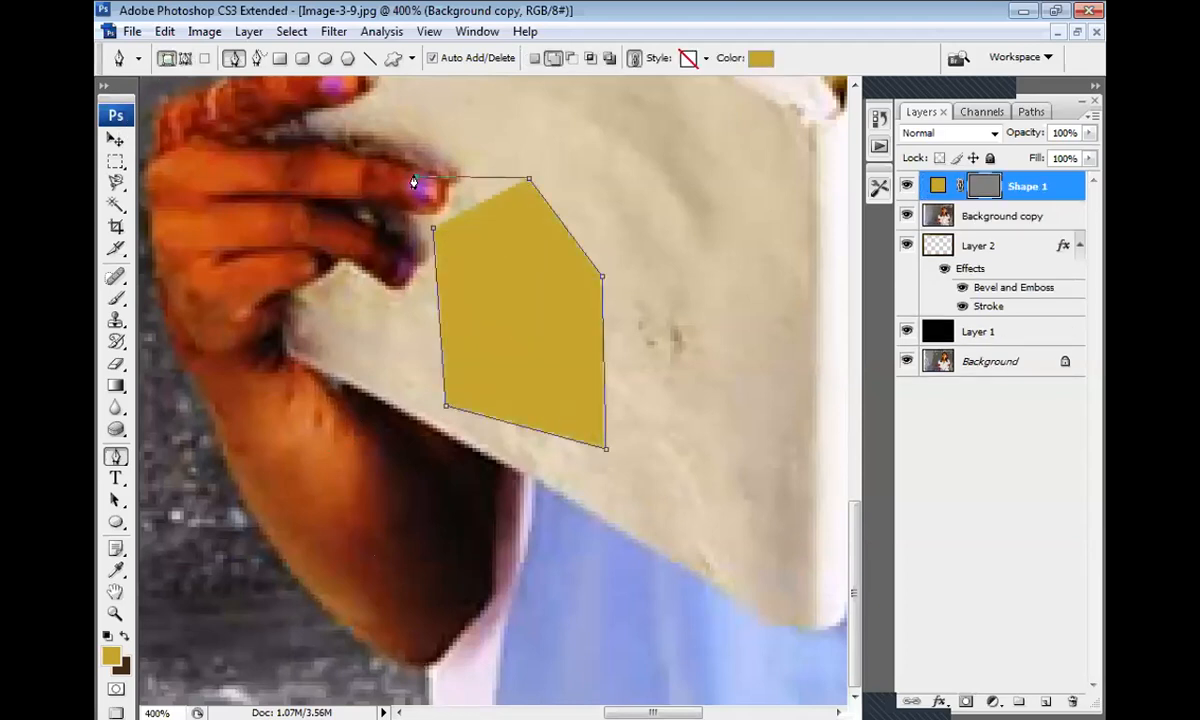
{"action": "left_click", "coordinate": [427, 230]}
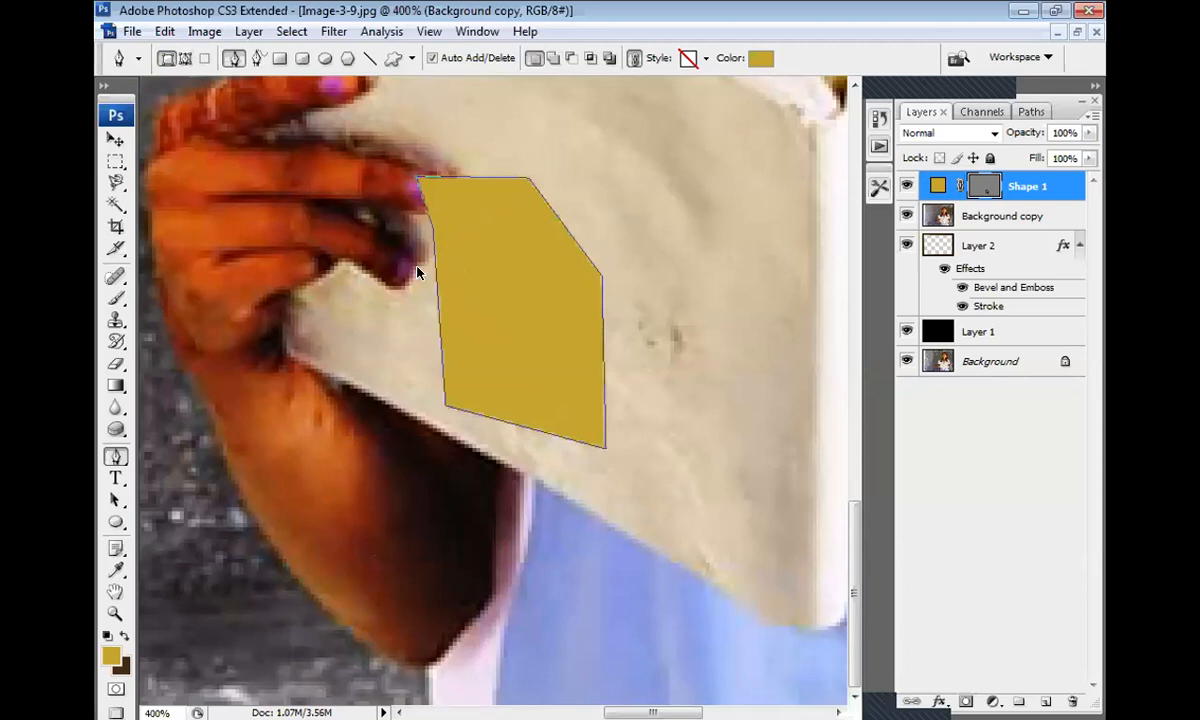
- Undo the gold shape layer and set the standard Pen tool back to Paths mode
{"action": "key", "text": "ctrl+alt+z"}
{"action": "key", "text": "ctrl+alt+z"}
{"action": "key", "text": "ctrl+alt+z"}
{"action": "key", "text": "ctrl+alt+z"}
{"action": "key", "text": "ctrl+alt+z"}
{"action": "key", "text": "ctrl+alt+z"}
{"action": "key", "text": "ctrl+alt+z"}
{"action": "left_click", "coordinate": [185, 57]}
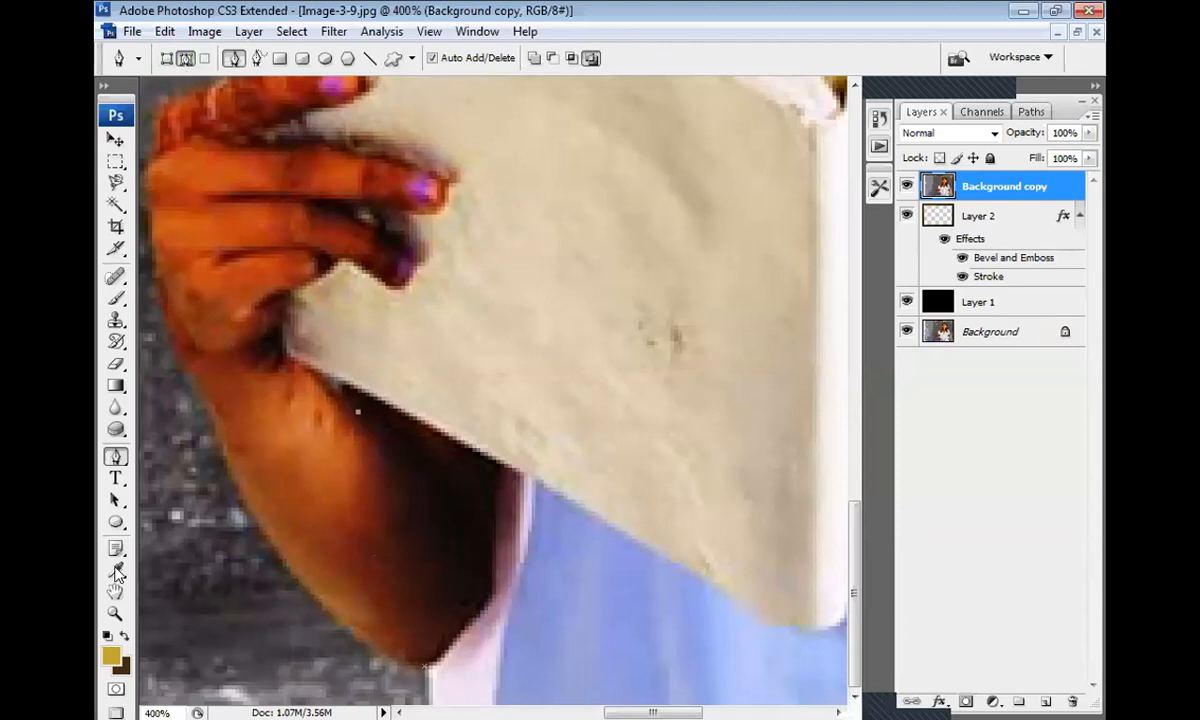
{"action": "left_click", "coordinate": [122, 457]}
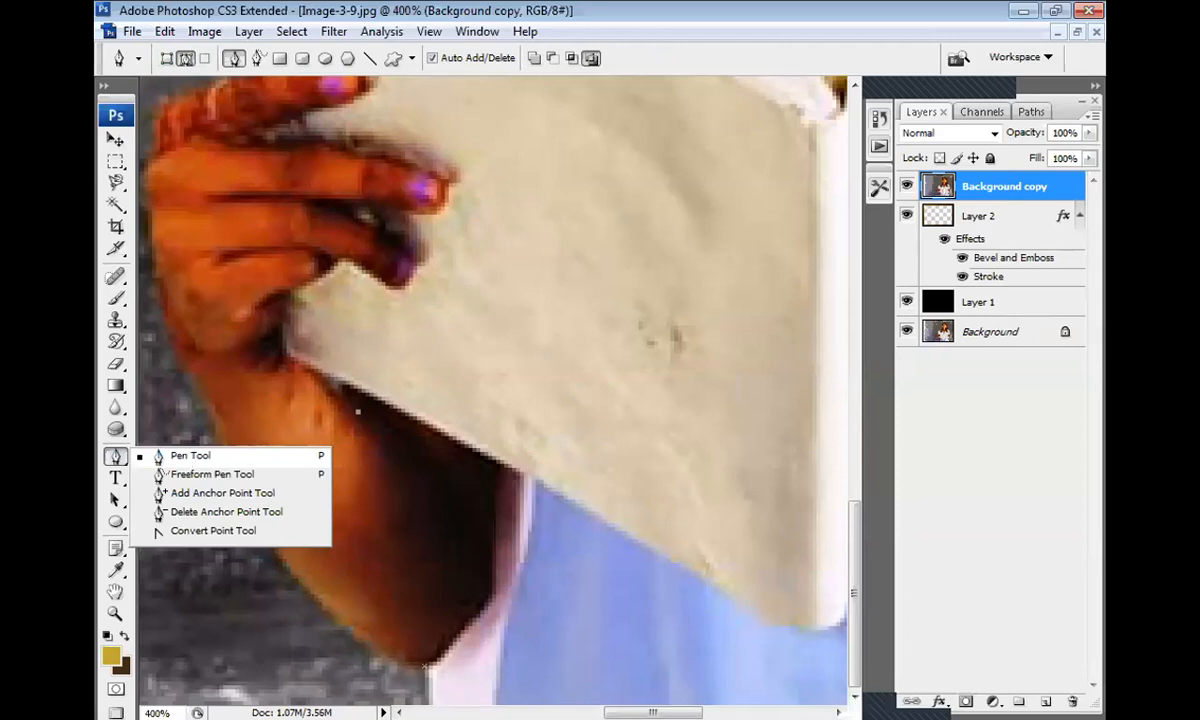
{"action": "left_click", "coordinate": [190, 456]}
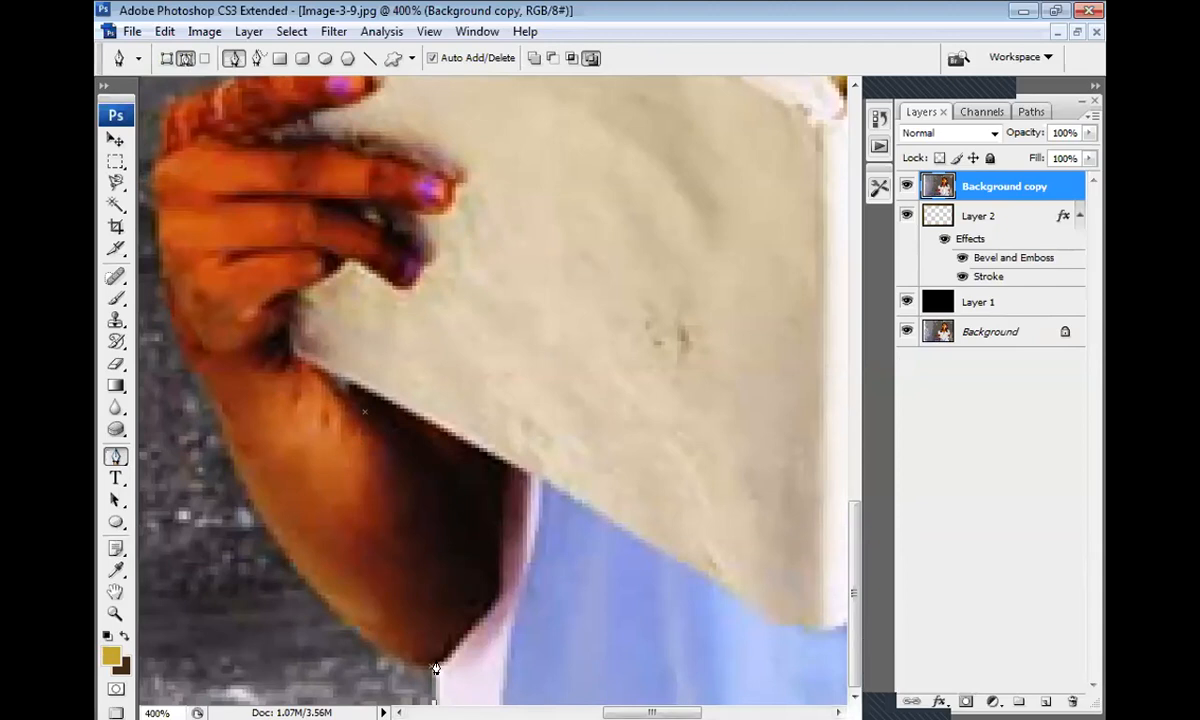
- Try to trace the arm from the elbow past the wrist with curved Pen segments and delete the result
{"action": "left_click_drag", "start_coordinate": [316, 584], "coordinate": [283, 519]}
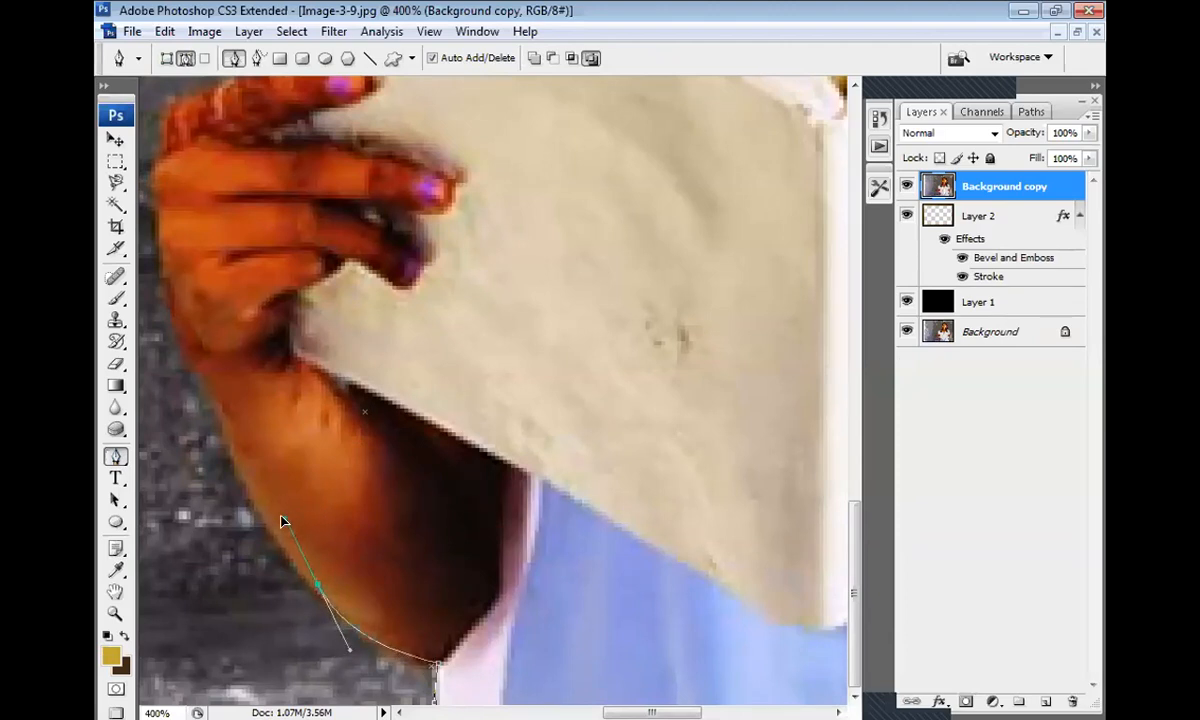
{"action": "left_click", "coordinate": [315, 582], "text": "alt"}
{"action": "left_click_drag", "start_coordinate": [202, 372], "coordinate": [219, 318]}
{"action": "left_click", "coordinate": [203, 371], "text": "alt"}
{"action": "left_click_drag", "start_coordinate": [201, 373], "coordinate": [207, 386]}
{"action": "key", "text": "ctrl+z"}
{"action": "left_click", "coordinate": [256, 504]}
{"action": "left_click_drag", "start_coordinate": [166, 283], "coordinate": [190, 246]}
{"action": "key", "text": "Delete"}
{"action": "key", "text": "Delete"}
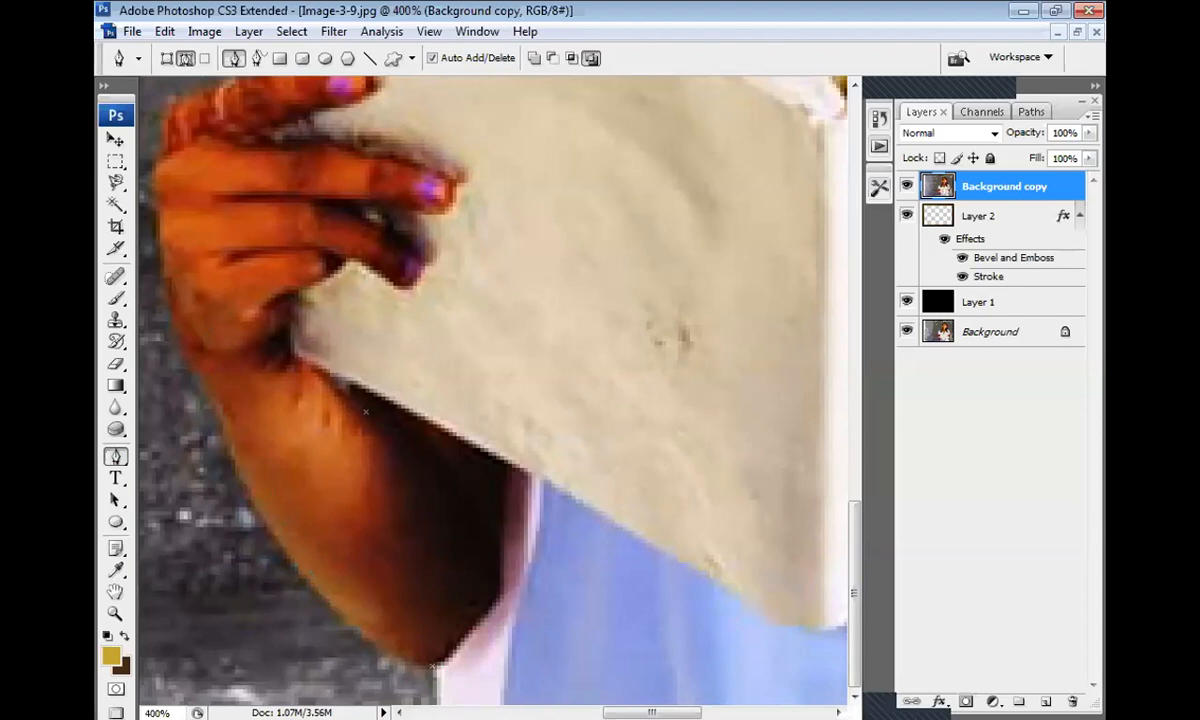
- Trace the outer forearm from the elbow to the wrist with curved Pen segments that follow its edge
{"action": "left_click_drag", "start_coordinate": [345, 328], "coordinate": [298, 326]}
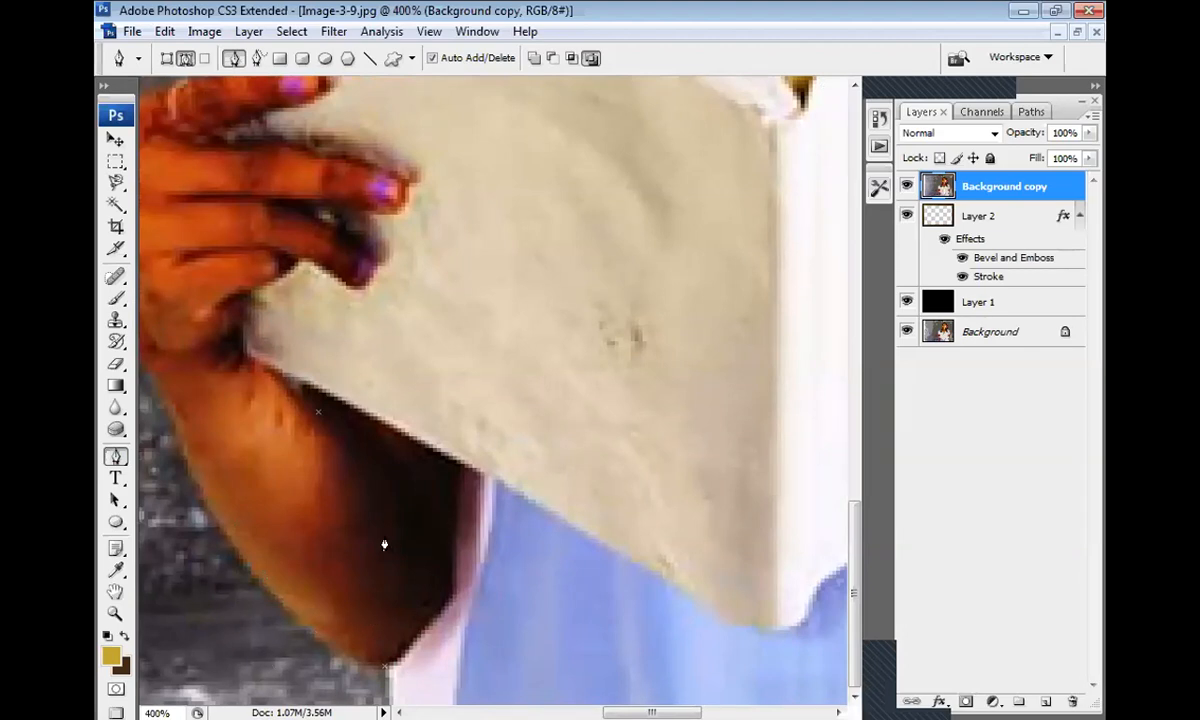
{"action": "left_click", "coordinate": [388, 663]}
{"action": "left_click_drag", "start_coordinate": [220, 522], "coordinate": [197, 420]}
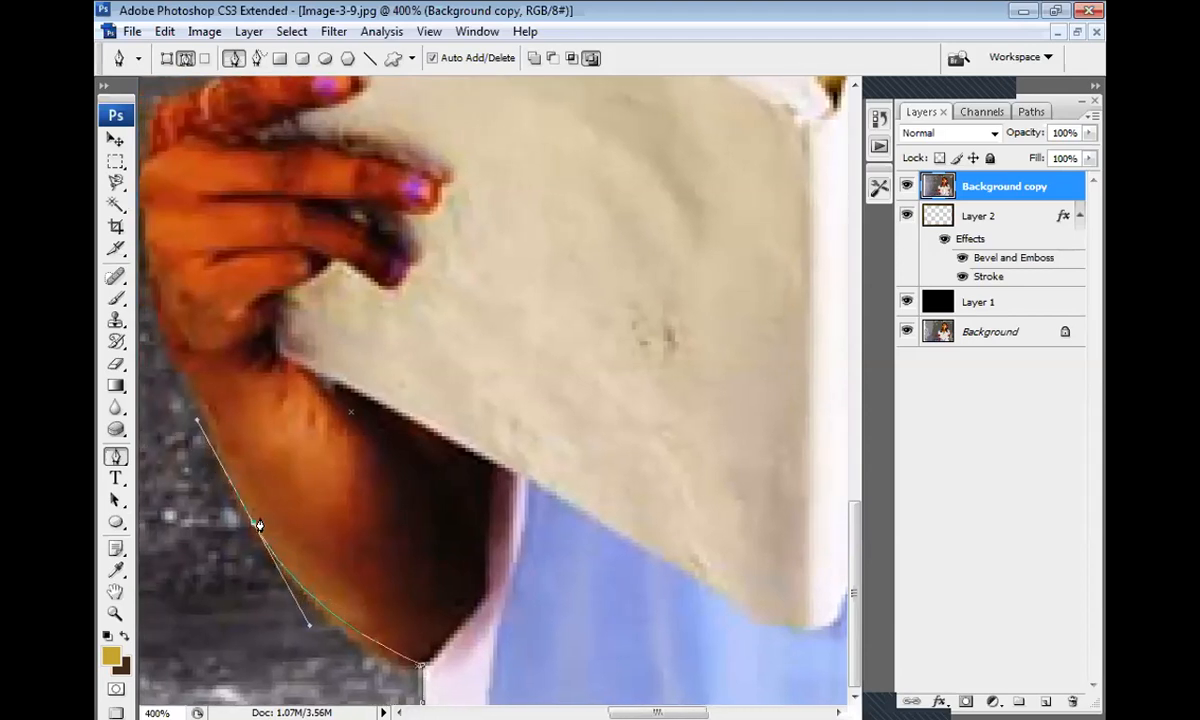
{"action": "left_click", "coordinate": [253, 522]}
{"action": "left_click_drag", "start_coordinate": [182, 363], "coordinate": [136, 314]}
{"action": "key", "text": "ctrl+z"}
{"action": "left_click_drag", "start_coordinate": [329, 401], "coordinate": [362, 425]}
{"action": "left_click", "coordinate": [342, 366]}
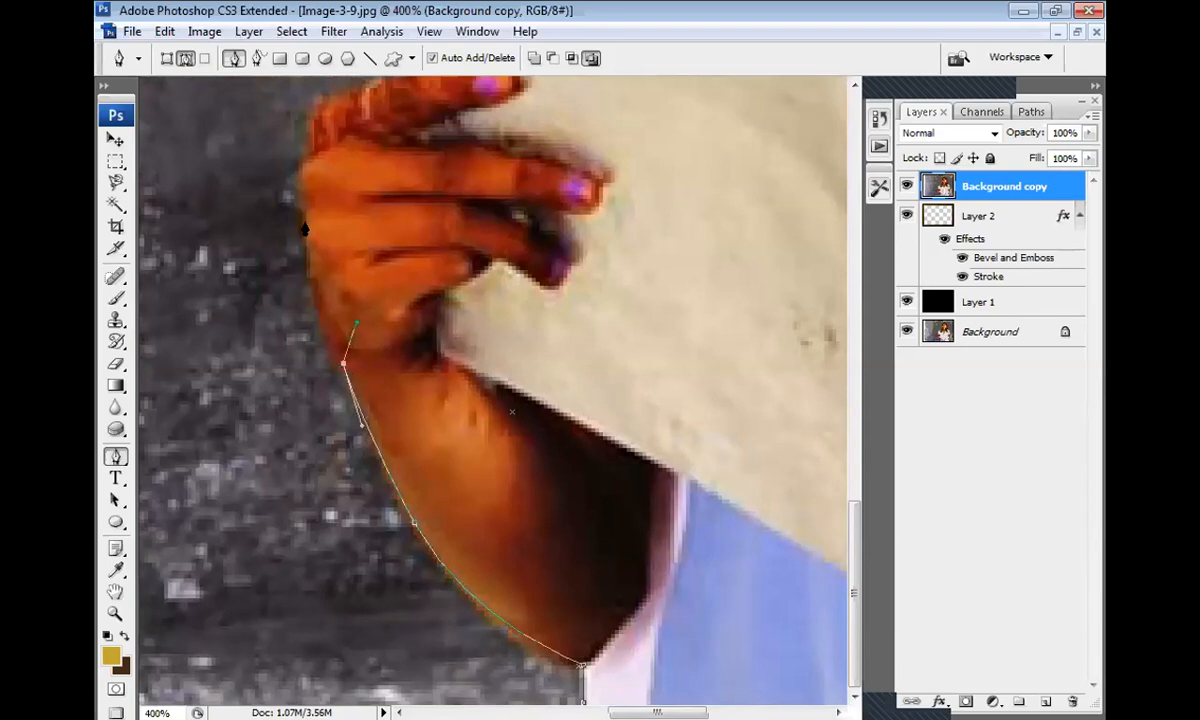
- Extend the Pen path from the wrist along the outer edge of the hand to the knuckle below the index finger
{"action": "left_click_drag", "start_coordinate": [306, 207], "coordinate": [338, 137]}
{"action": "left_click", "coordinate": [306, 208], "text": "alt"}
{"action": "left_click", "coordinate": [308, 158], "text": "alt"}
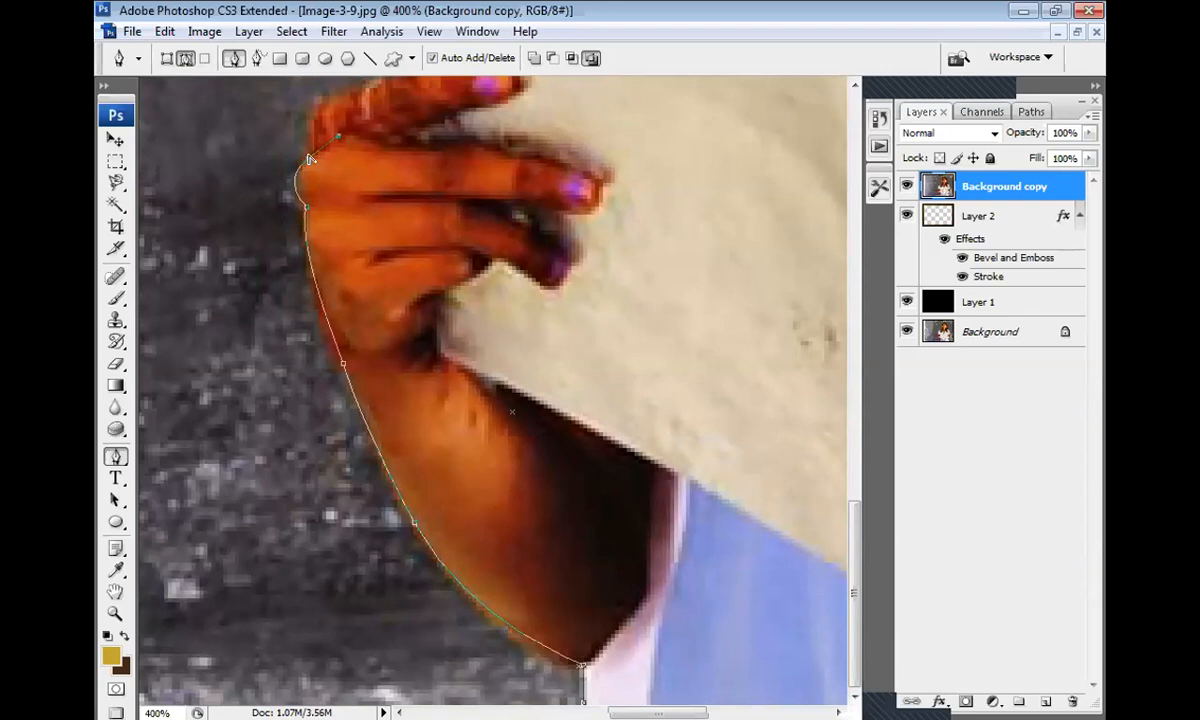
{"action": "key", "text": "ctrl+z"}
{"action": "left_click", "coordinate": [308, 158], "text": "alt"}
{"action": "key", "text": "ctrl+z"}
{"action": "left_click", "coordinate": [308, 158], "text": "alt"}
{"action": "left_click_drag", "start_coordinate": [363, 191], "coordinate": [295, 418]}
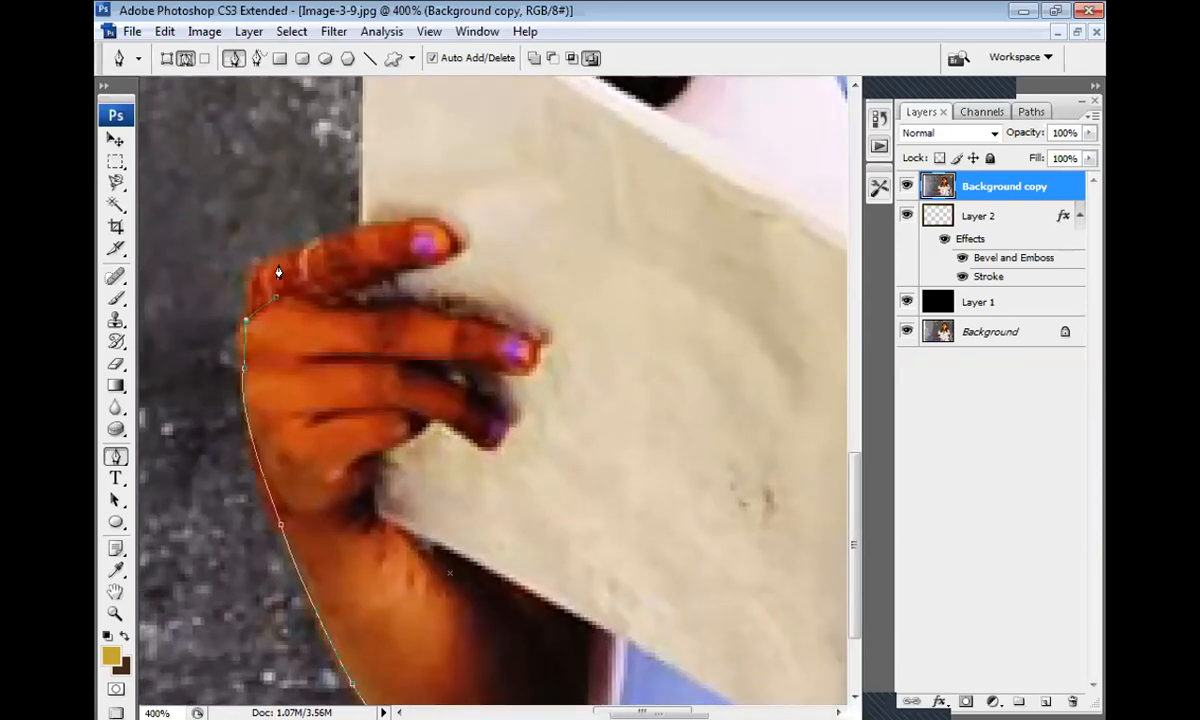
- Continue the Pen path over the index finger and up the book's outer edge to its upper corner
{"action": "left_click_drag", "start_coordinate": [250, 298], "coordinate": [264, 298]}
{"action": "key", "text": "ctrl+z"}
{"action": "key", "text": "ctrl+z"}
{"action": "key", "text": "ctrl+z"}
{"action": "left_click", "coordinate": [246, 320]}
{"action": "left_click", "coordinate": [276, 259]}
{"action": "left_click", "coordinate": [364, 223]}
{"action": "key", "text": "space"}
{"action": "left_click_drag", "start_coordinate": [406, 128], "coordinate": [371, 408]}
{"action": "left_click", "coordinate": [332, 238]}
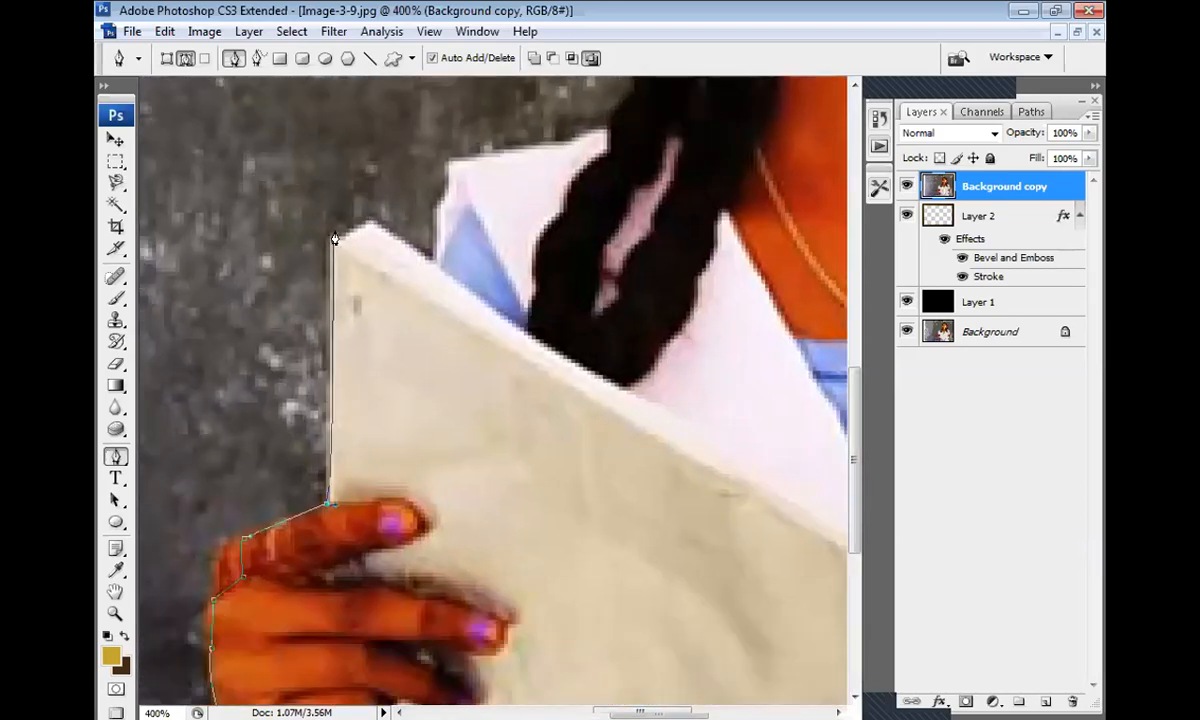
- Continue the Pen path around the book's upper corner and along the white collar's edge to the braid
{"action": "left_click_drag", "start_coordinate": [333, 238], "coordinate": [369, 218]}
{"action": "left_click_drag", "start_coordinate": [435, 262], "coordinate": [434, 205]}
{"action": "left_click", "coordinate": [447, 162]}
{"action": "left_click_drag", "start_coordinate": [607, 131], "coordinate": [612, 117]}
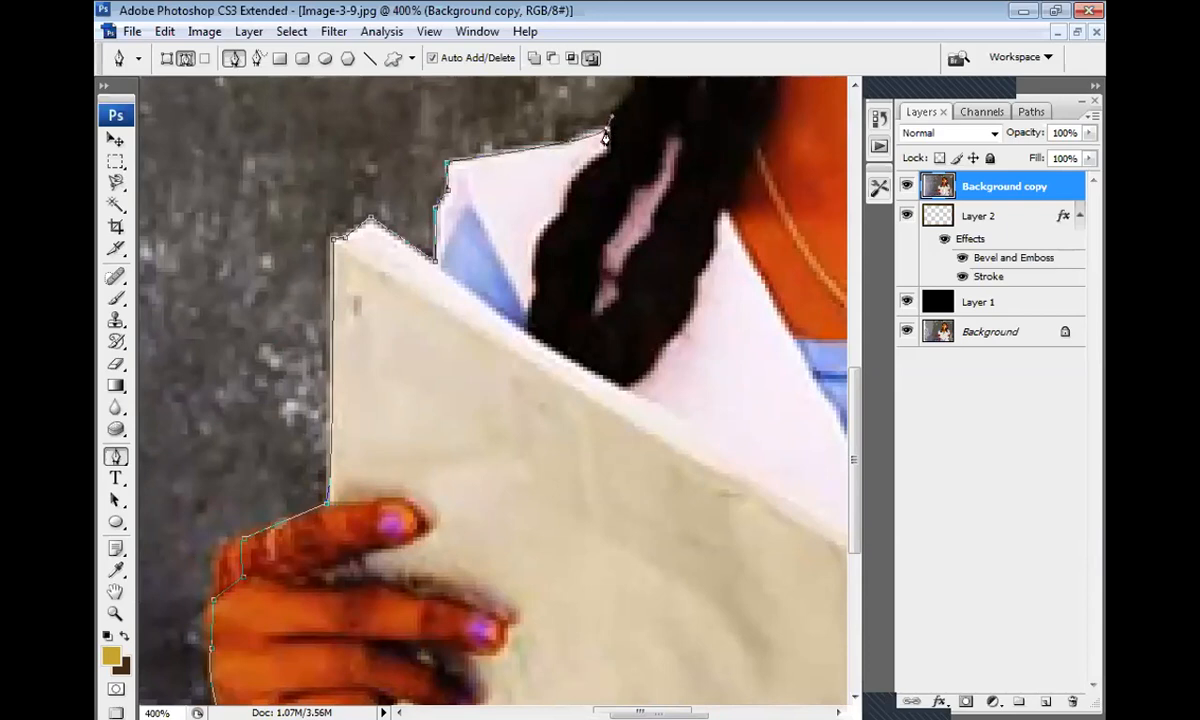
{"action": "left_click_drag", "start_coordinate": [656, 225], "coordinate": [527, 418]}
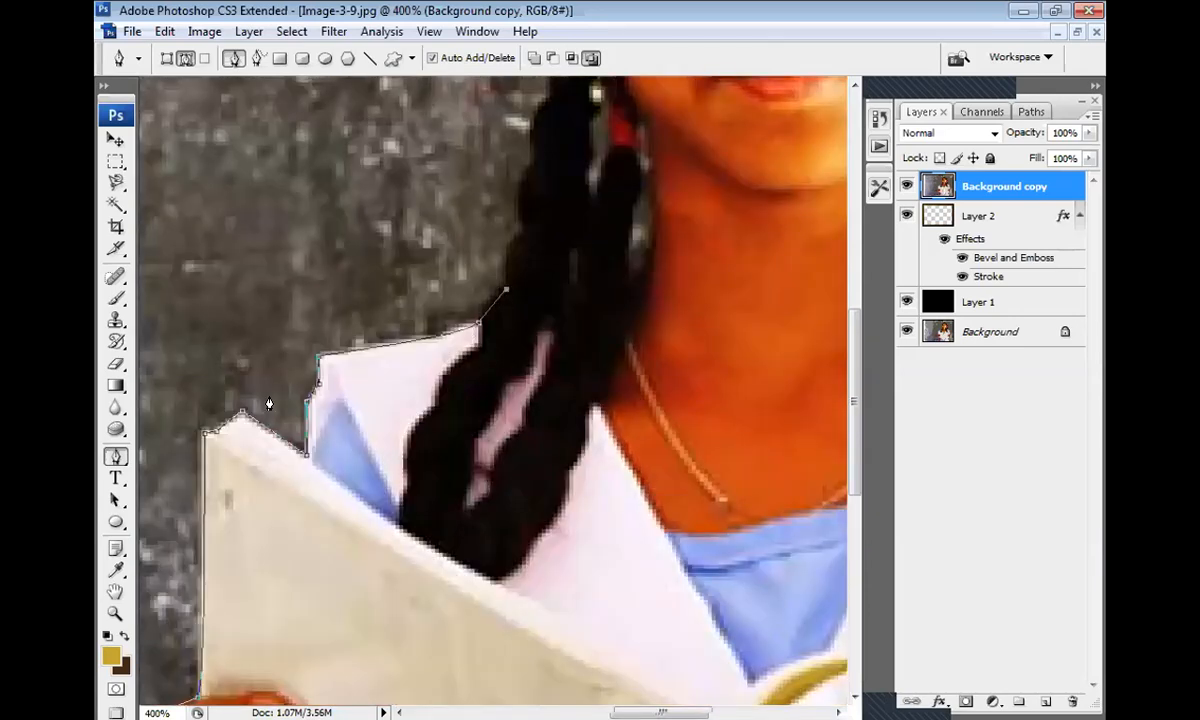
- Try to trace the braid's outer edge upward with curved Pen segments and delete the path
{"action": "right_click", "coordinate": [118, 457]}
{"action": "left_click", "coordinate": [170, 456]}
{"action": "left_click_drag", "start_coordinate": [506, 289], "coordinate": [528, 293]}
{"action": "left_click_drag", "start_coordinate": [523, 231], "coordinate": [537, 234]}
{"action": "key", "text": "ctrl+z"}
{"action": "key", "text": "ctrl+alt+z"}
{"action": "left_click", "coordinate": [526, 234]}
{"action": "left_click", "coordinate": [544, 236]}
{"action": "left_click_drag", "start_coordinate": [536, 156], "coordinate": [564, 157]}
{"action": "key", "text": "ctrl+alt+z"}
{"action": "key", "text": "ctrl+alt+z"}
{"action": "key", "text": "Delete"}
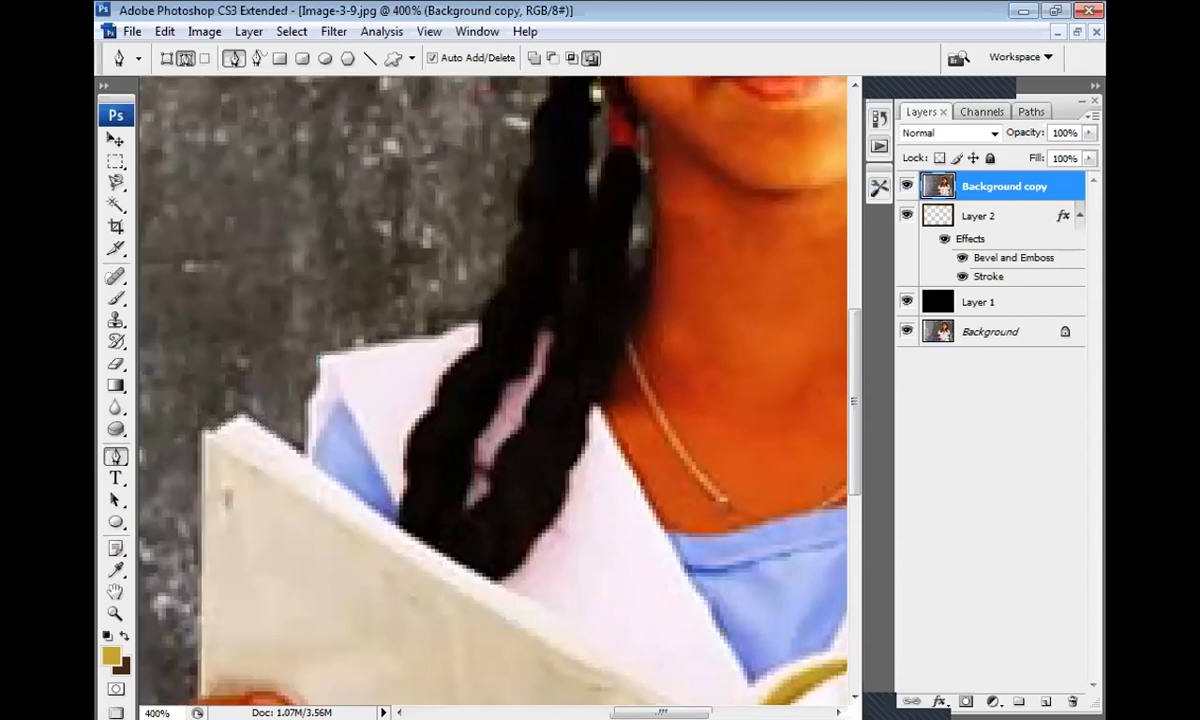
{"action": "key", "text": "ctrl+alt+0"}
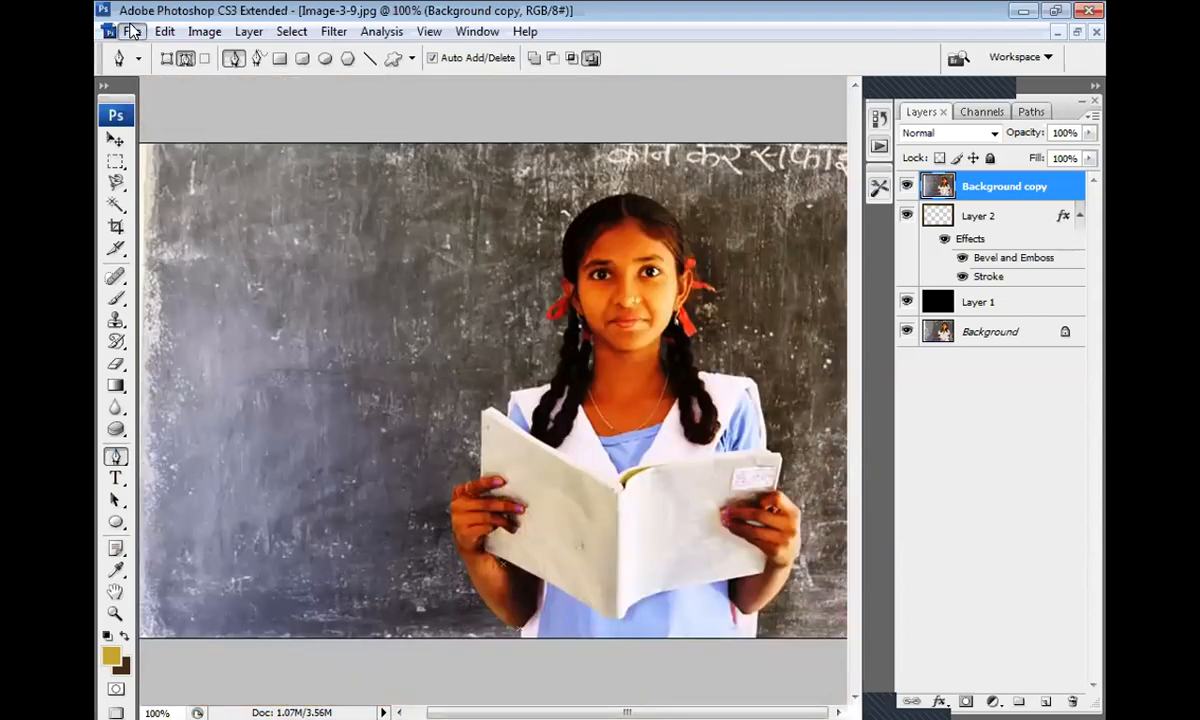
{"action": "left_click", "coordinate": [164, 31]}
{"action": "mouse_move", "coordinate": [131, 31]}
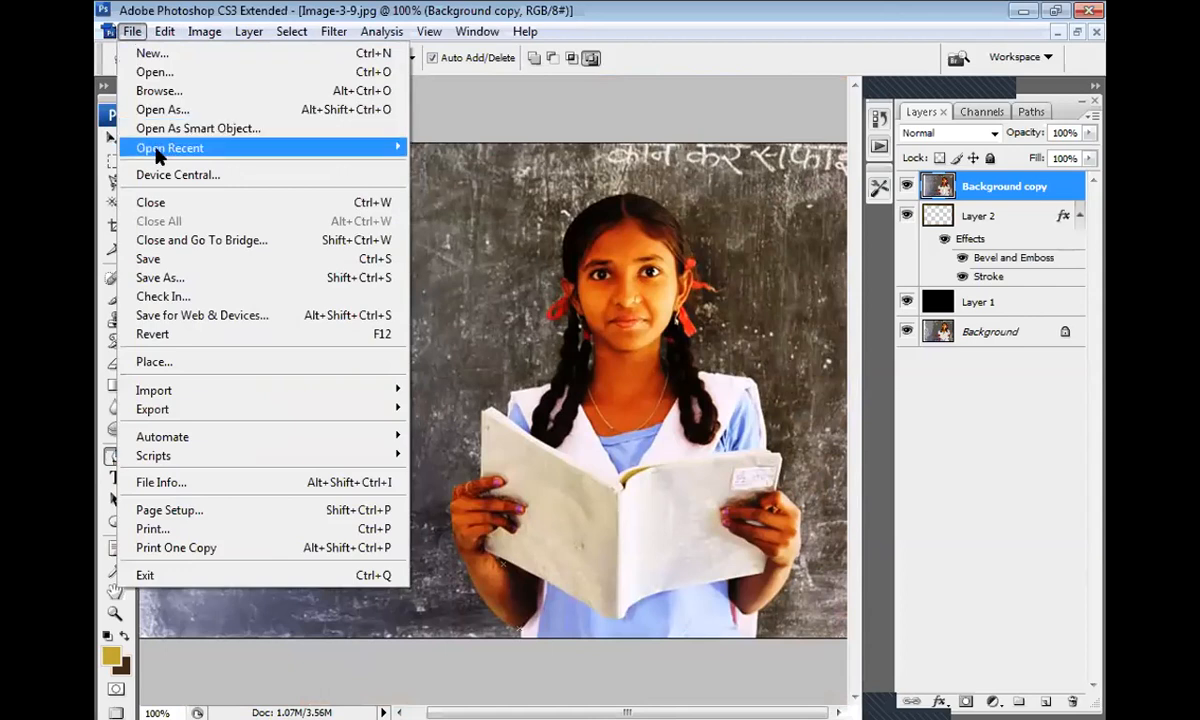
{"action": "mouse_move", "coordinate": [160, 148]}
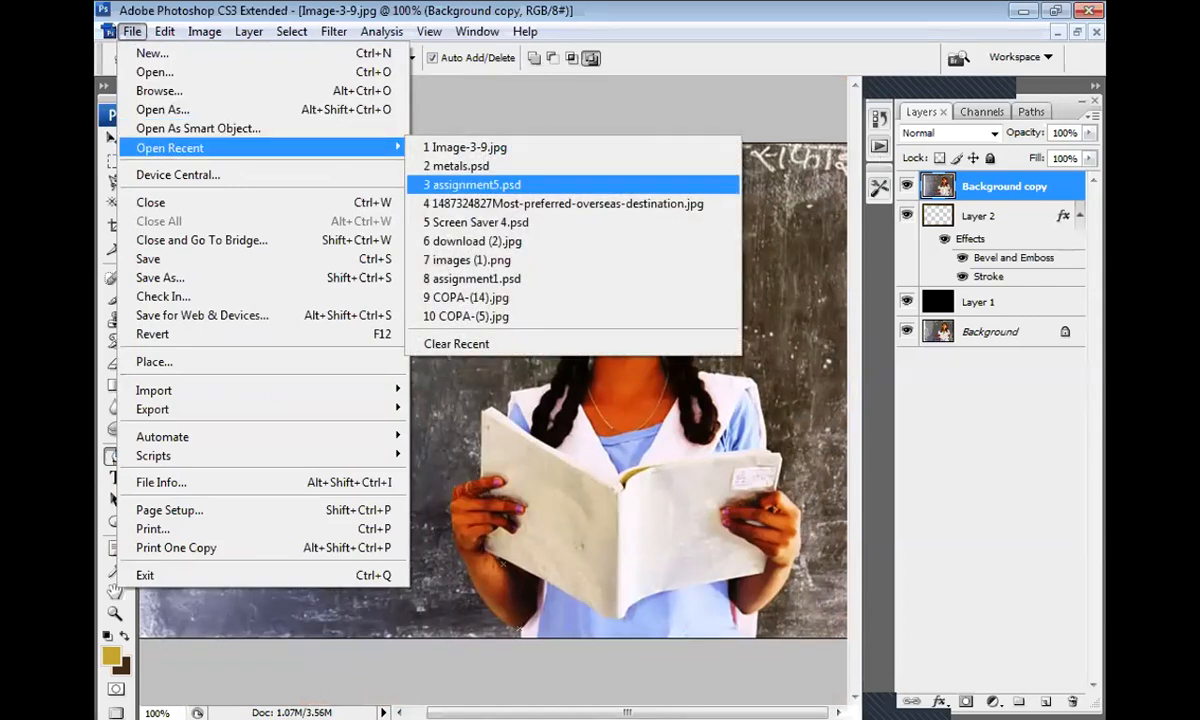
{"action": "left_click", "coordinate": [508, 652]}
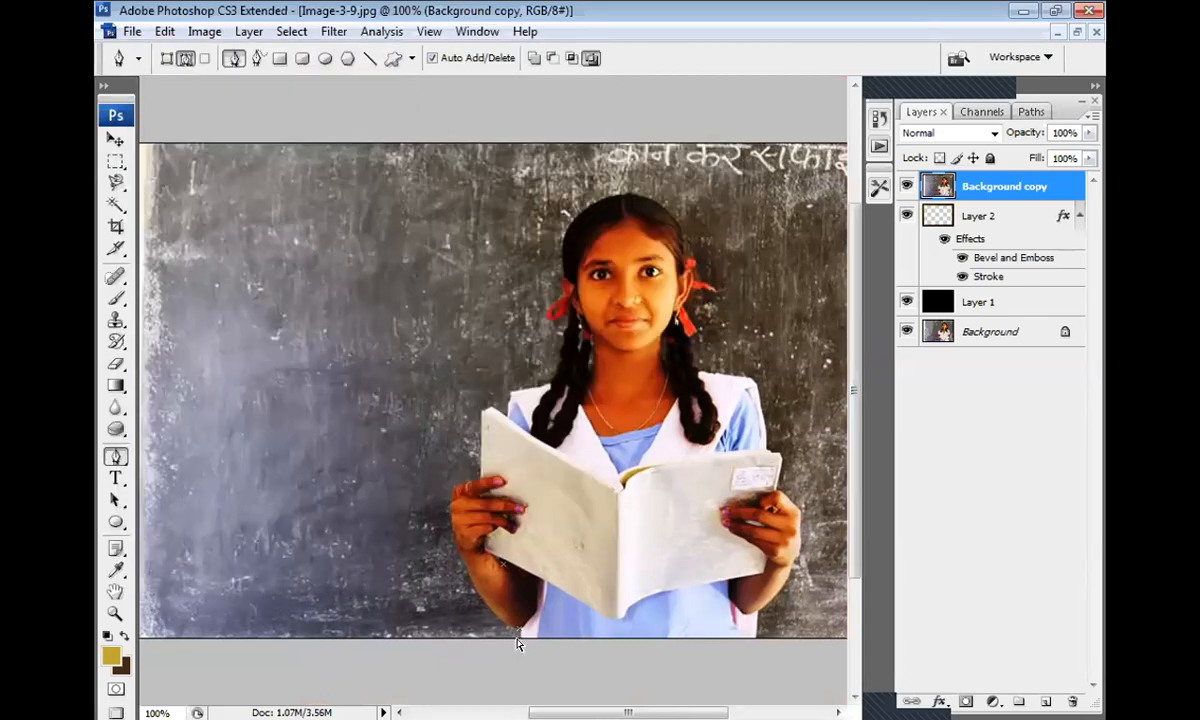
{"action": "key", "text": "ctrl+plus"}
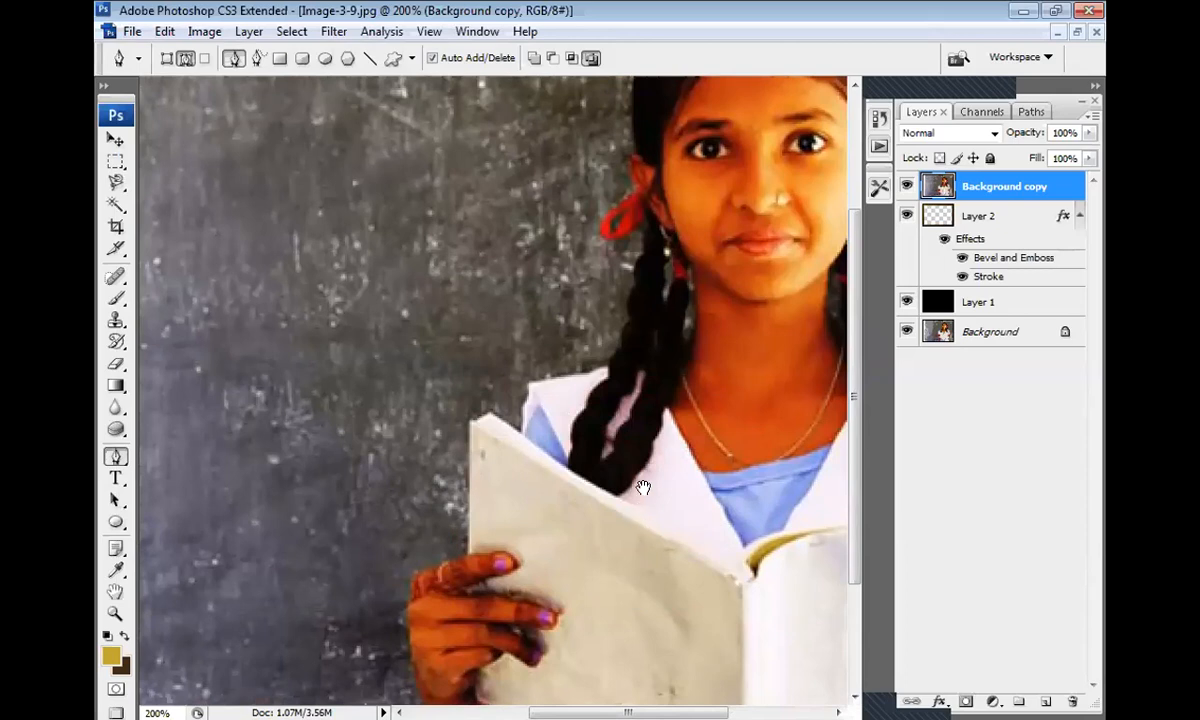
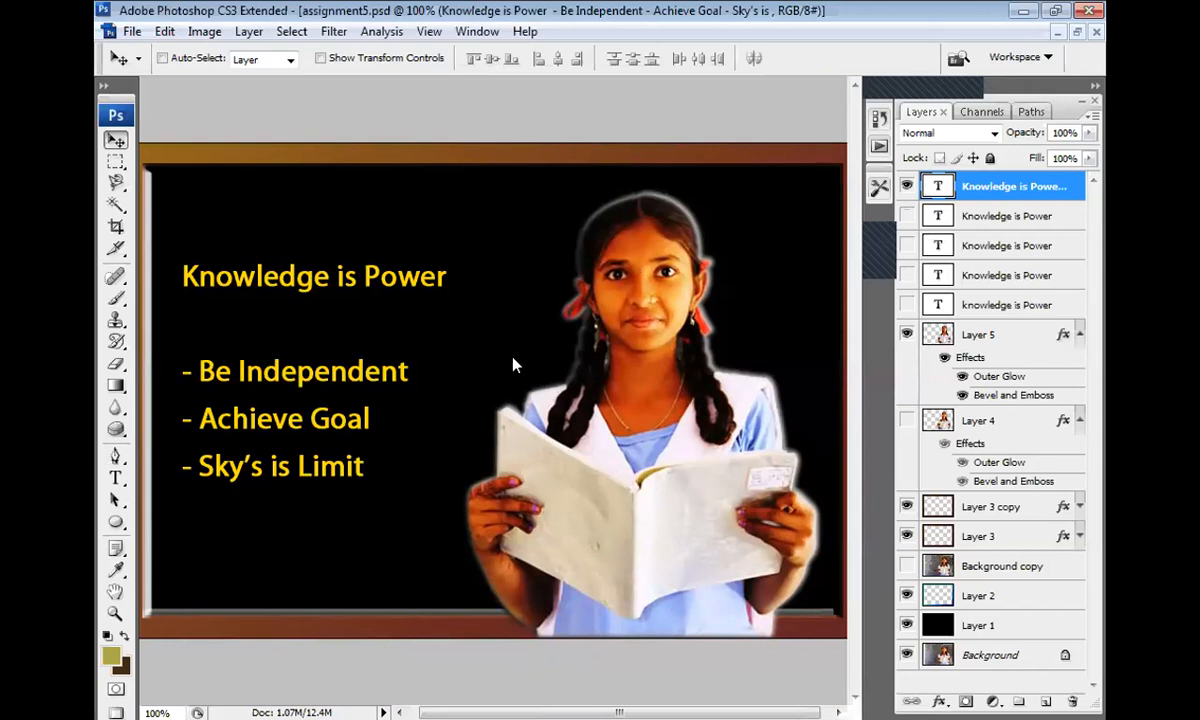
- Change the font of the whole "Knowledge is Power" text block to MV Boli
{"action": "key", "text": "ctrl+plus"}
{"action": "key", "text": "ctrl+minus"}
{"action": "key", "text": "t"}
{"action": "left_click", "coordinate": [291, 276]}
{"action": "key", "text": "ctrl+a"}
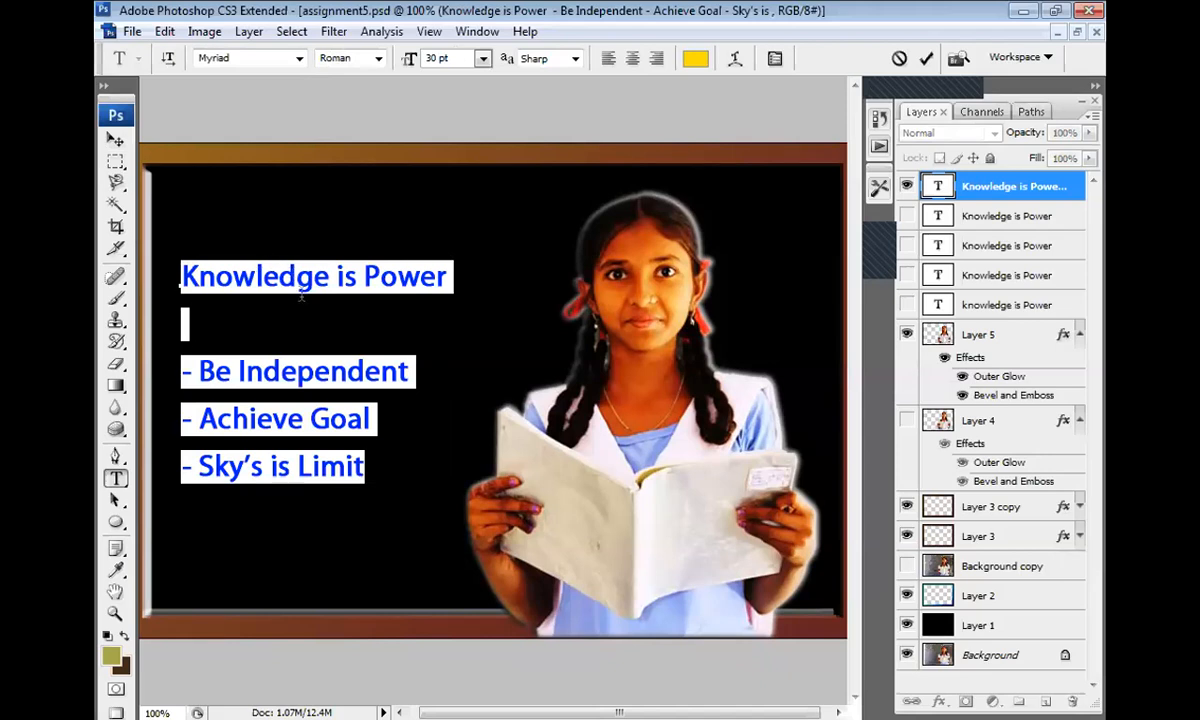
{"action": "left_click", "coordinate": [299, 60]}
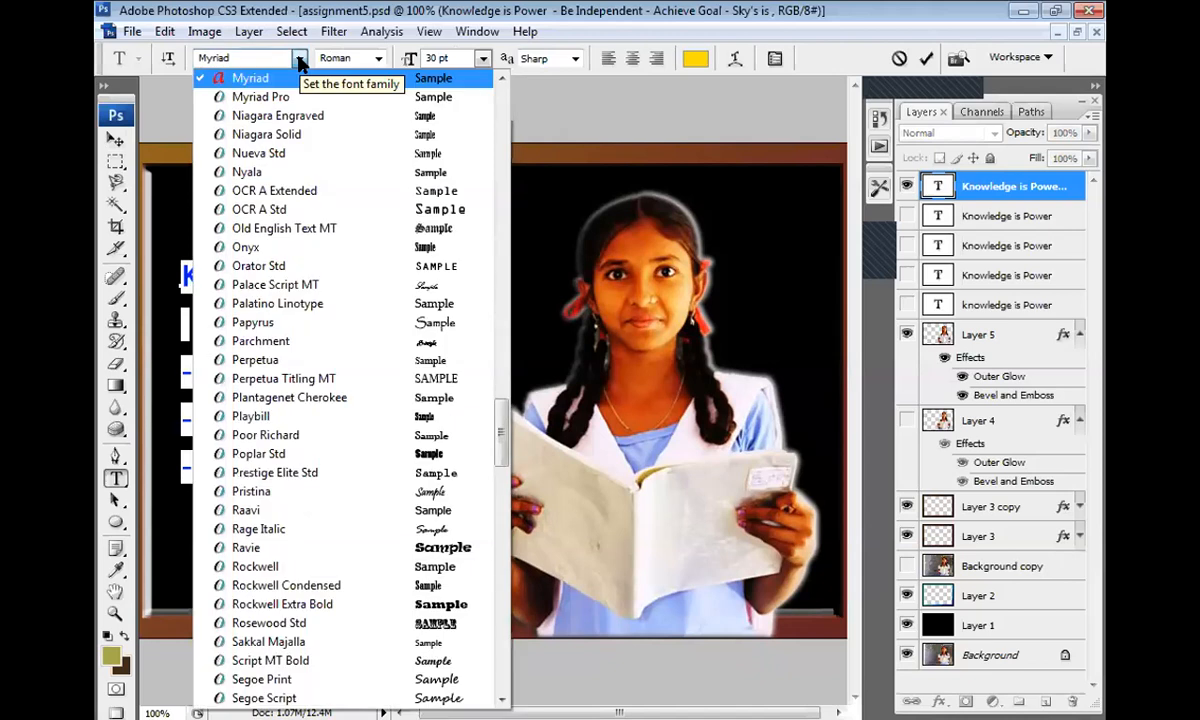
{"action": "left_click", "coordinate": [245, 57]}
{"action": "type", "text": "MS Outlook"}
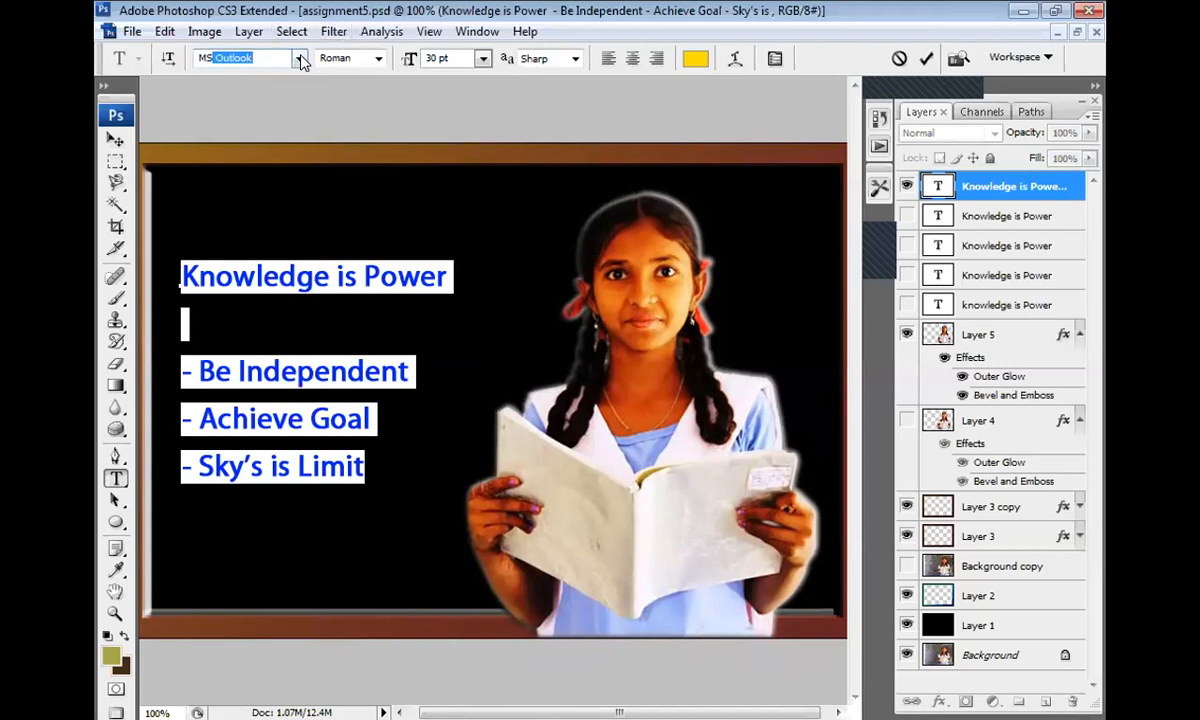
{"action": "left_click", "coordinate": [299, 58]}
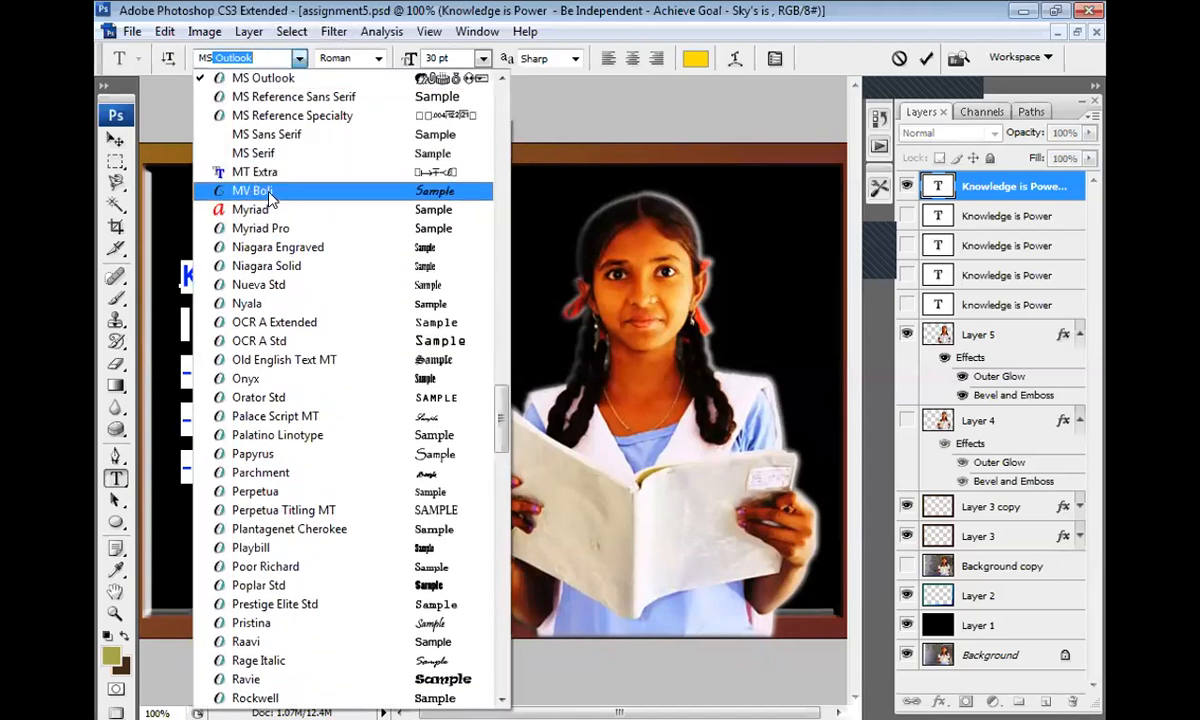
{"action": "left_click", "coordinate": [268, 196]}
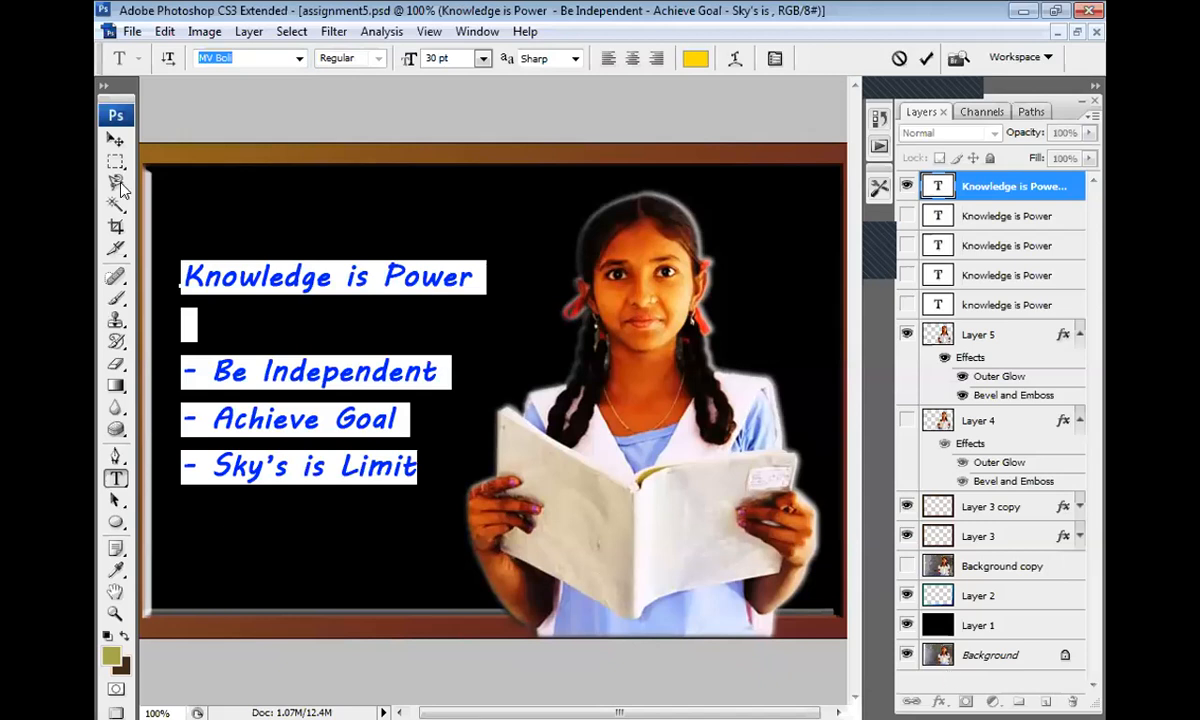
{"action": "left_click", "coordinate": [116, 141]}
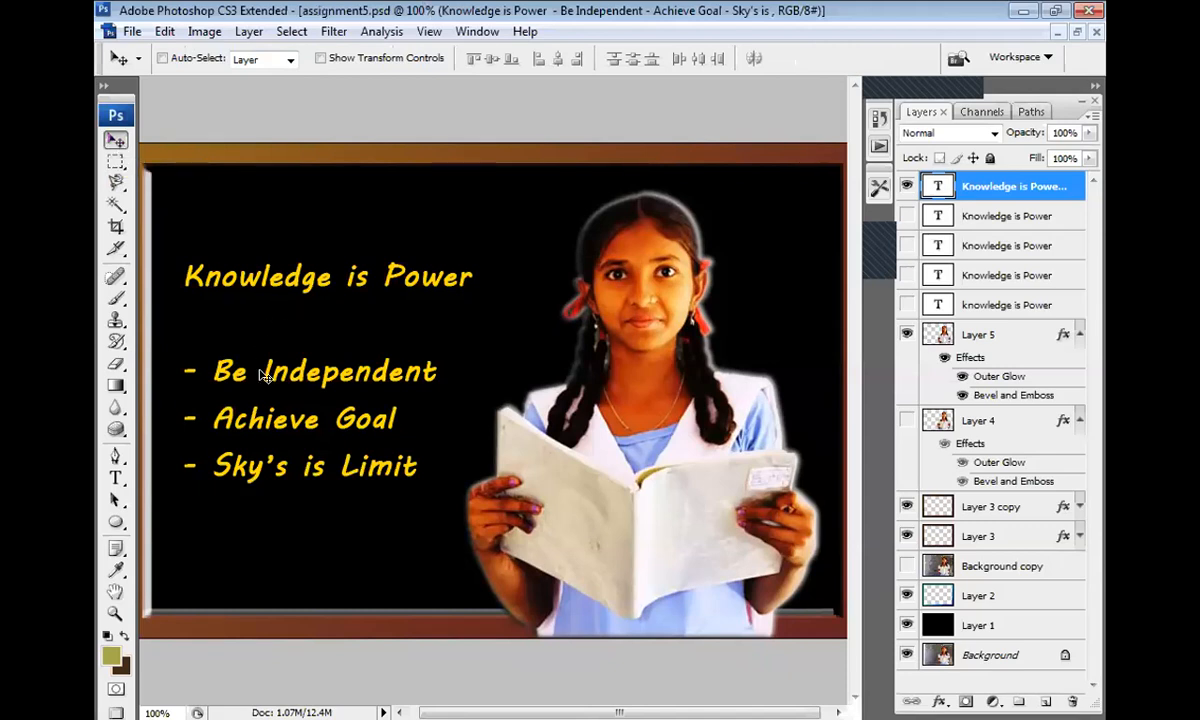
- Choose a teal foreground colour and fill the "Knowledge is Power" text block with it
{"action": "left_click", "coordinate": [111, 655]}
{"action": "left_click", "coordinate": [843, 375]}
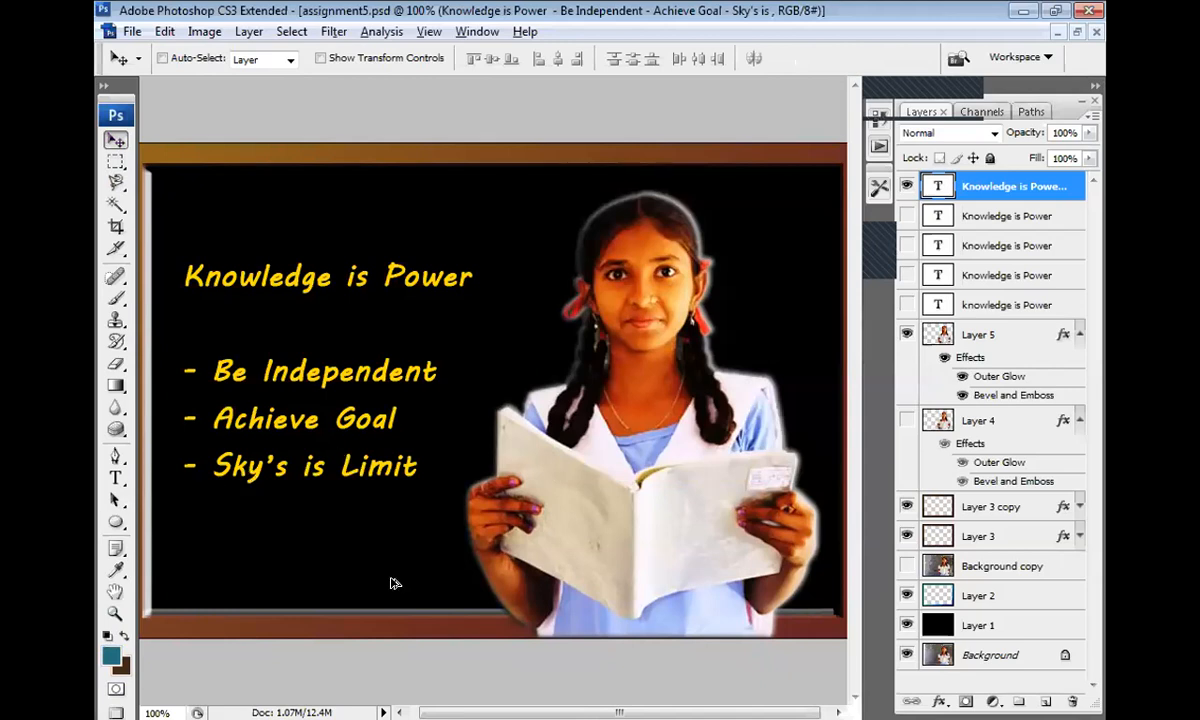
{"action": "key", "text": "alt+BackSpace"}
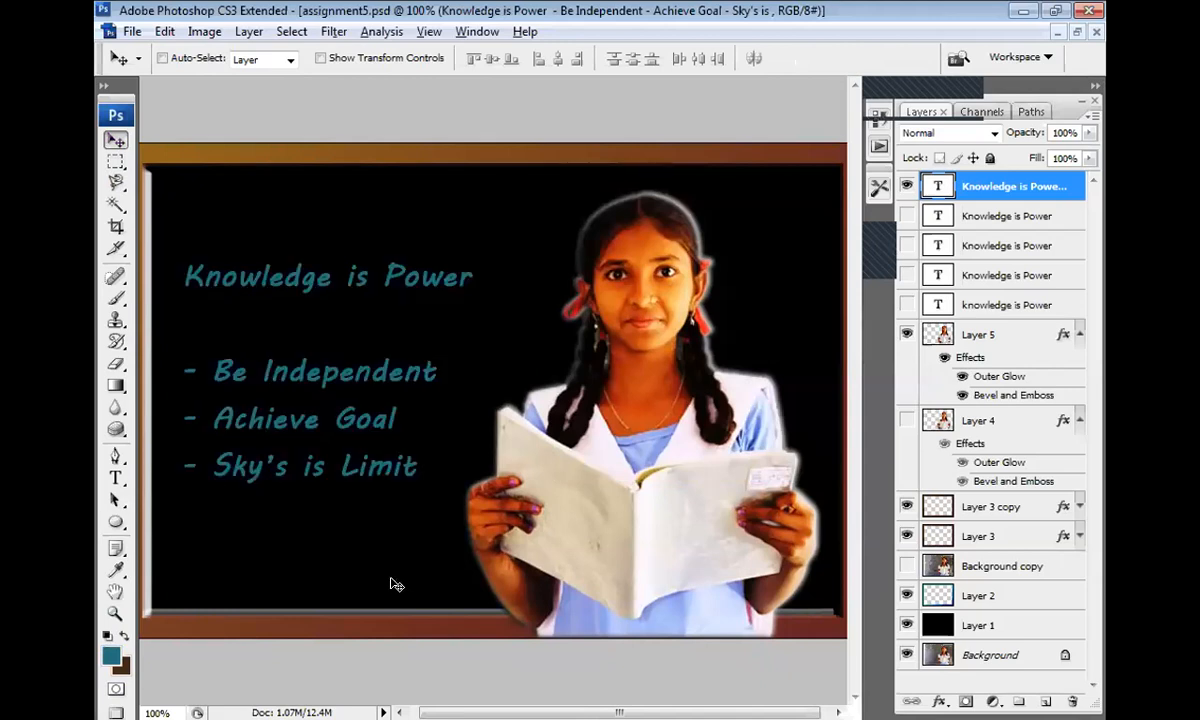
- Shift the foreground colour's hue to a yellow of 62°
{"action": "left_click", "coordinate": [110, 656]}
{"action": "left_click", "coordinate": [840, 382]}
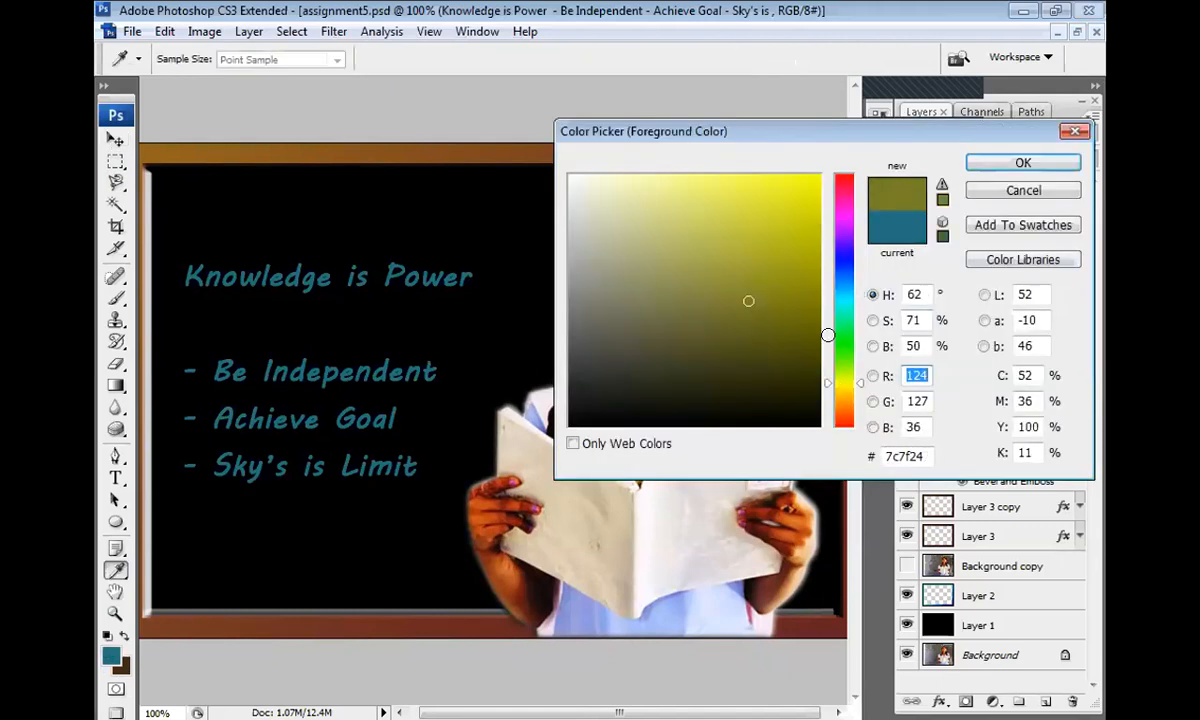
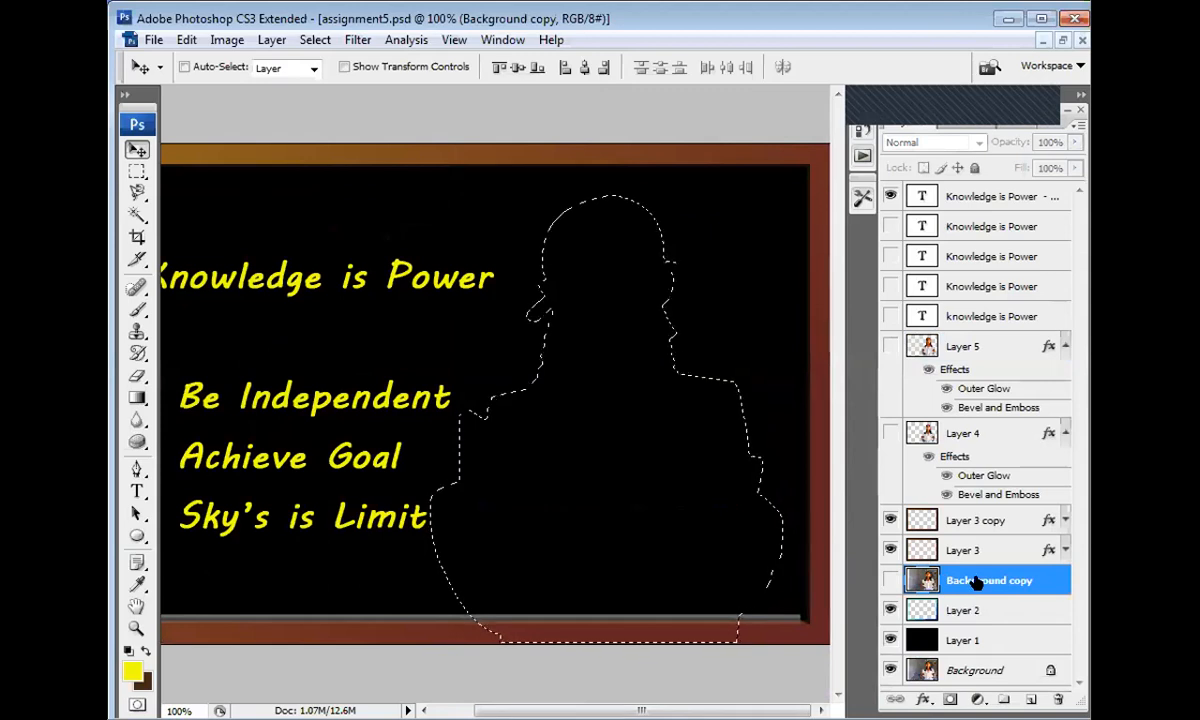
- Move the Background copy layer directly above Layer 5 and make it visible
{"action": "left_click_drag", "start_coordinate": [975, 583], "coordinate": [980, 346]}
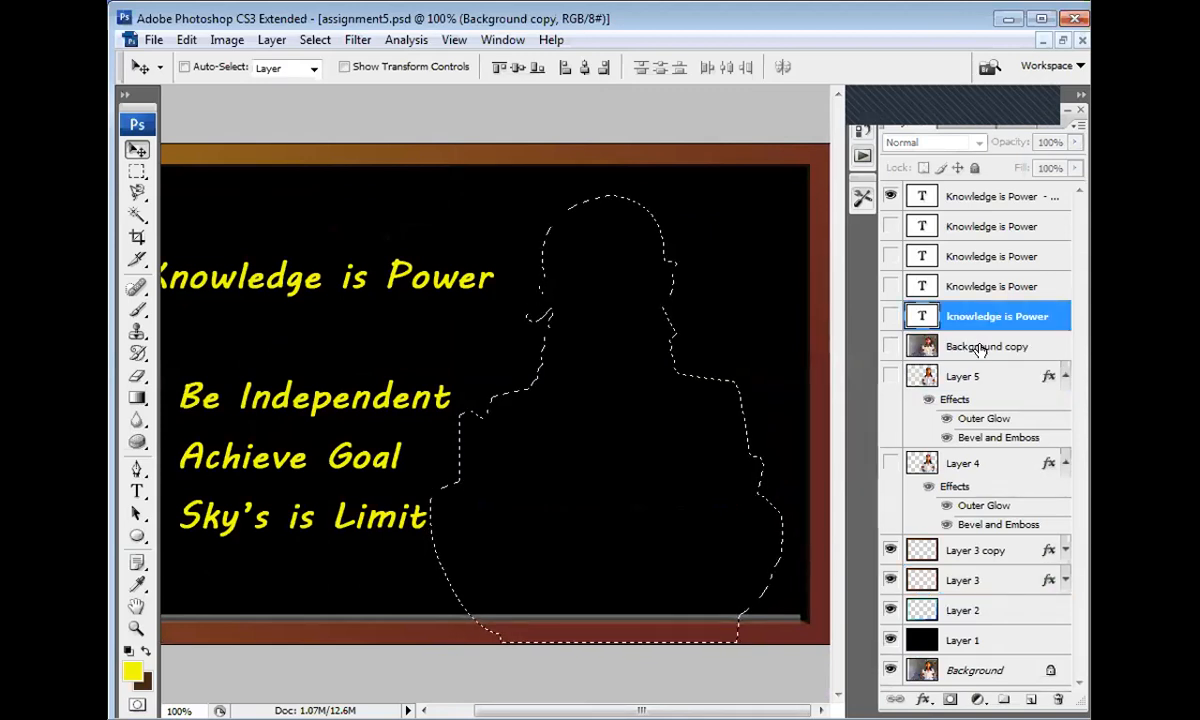
{"action": "left_click", "coordinate": [920, 345]}
{"action": "left_click", "coordinate": [890, 346]}
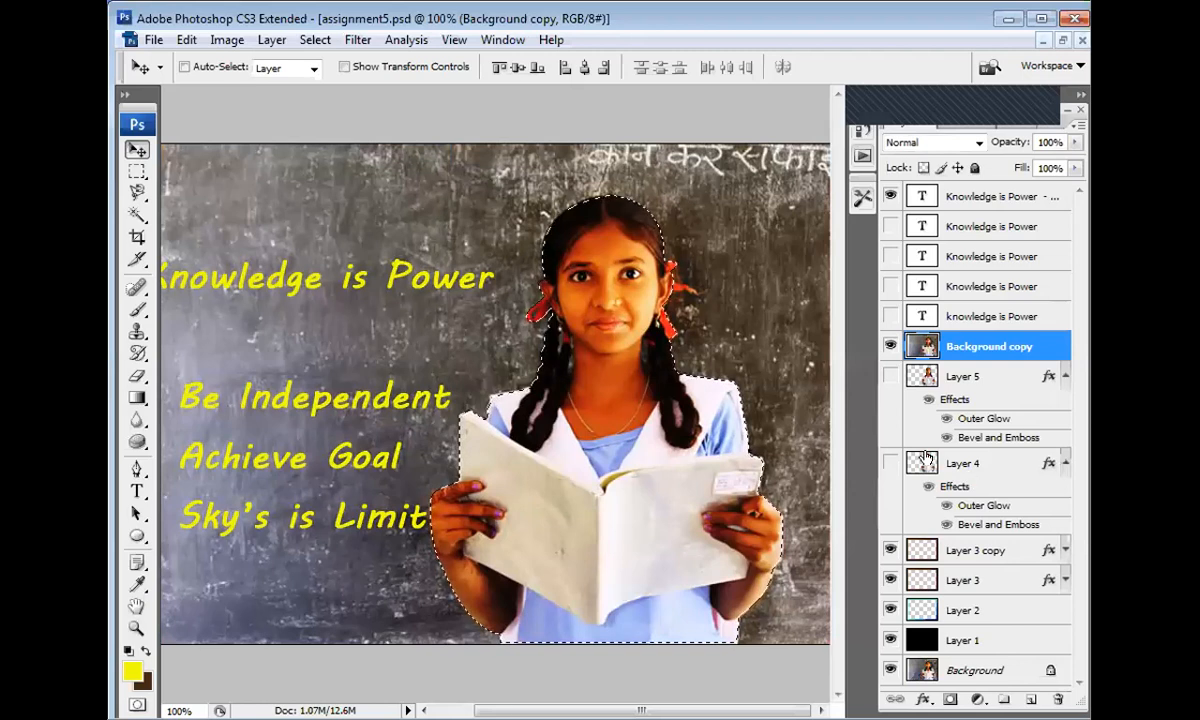
- Create a new path, copy the girl's outline from the work path into it, and compare the two paths
{"action": "left_click", "coordinate": [1006, 126]}
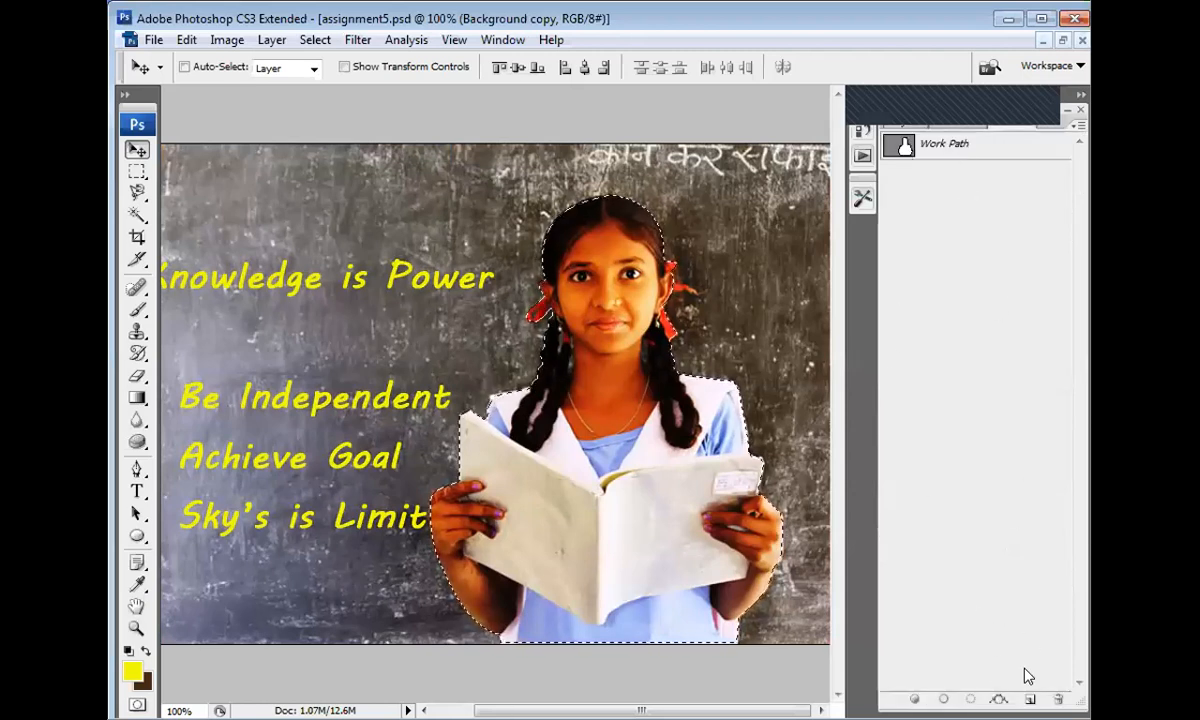
{"action": "left_click", "coordinate": [1028, 696]}
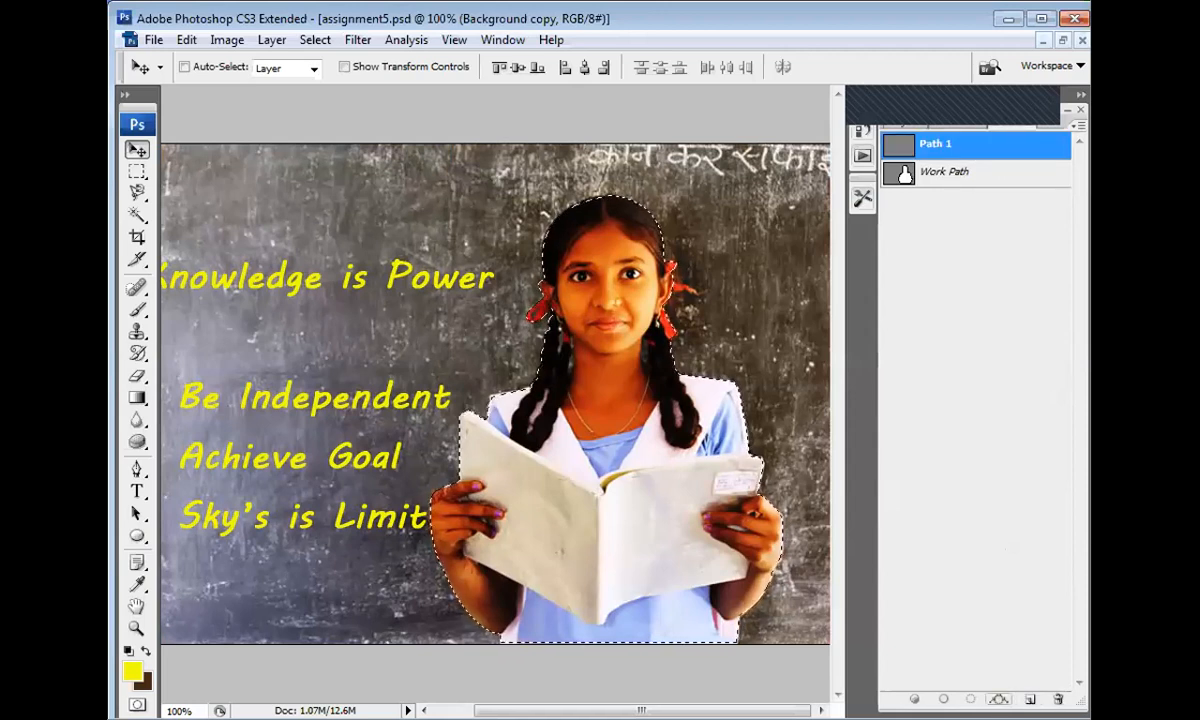
{"action": "left_click", "coordinate": [947, 176]}
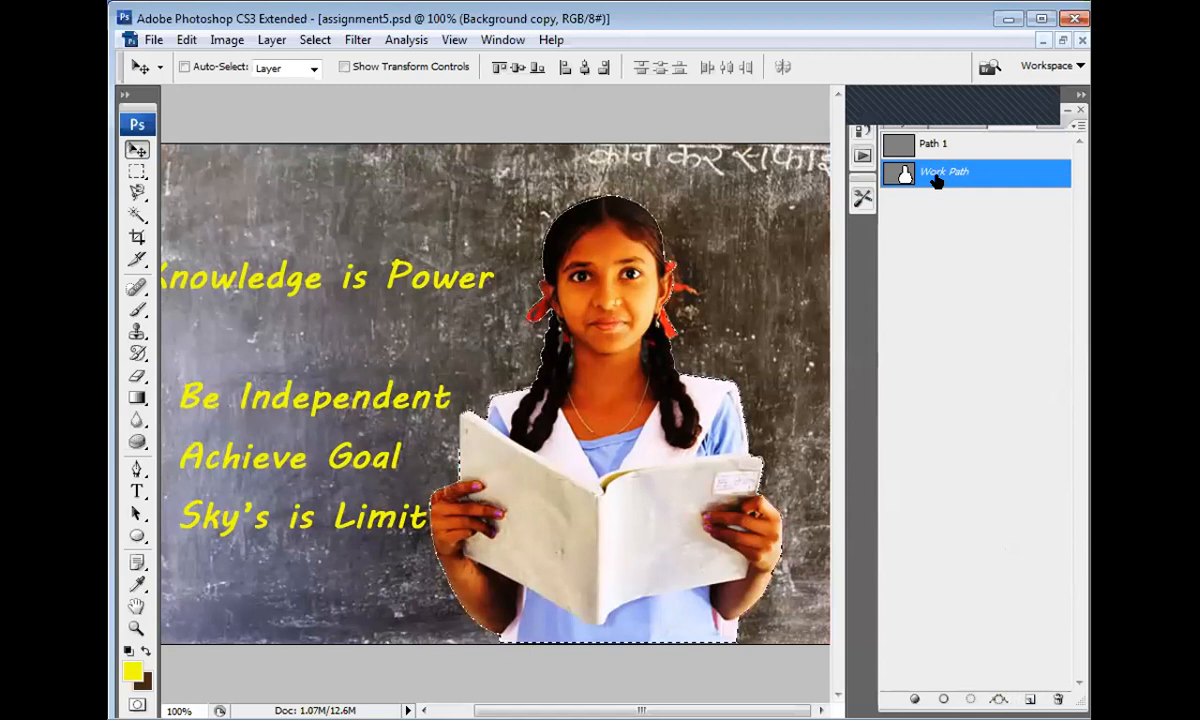
{"action": "left_click", "coordinate": [937, 146]}
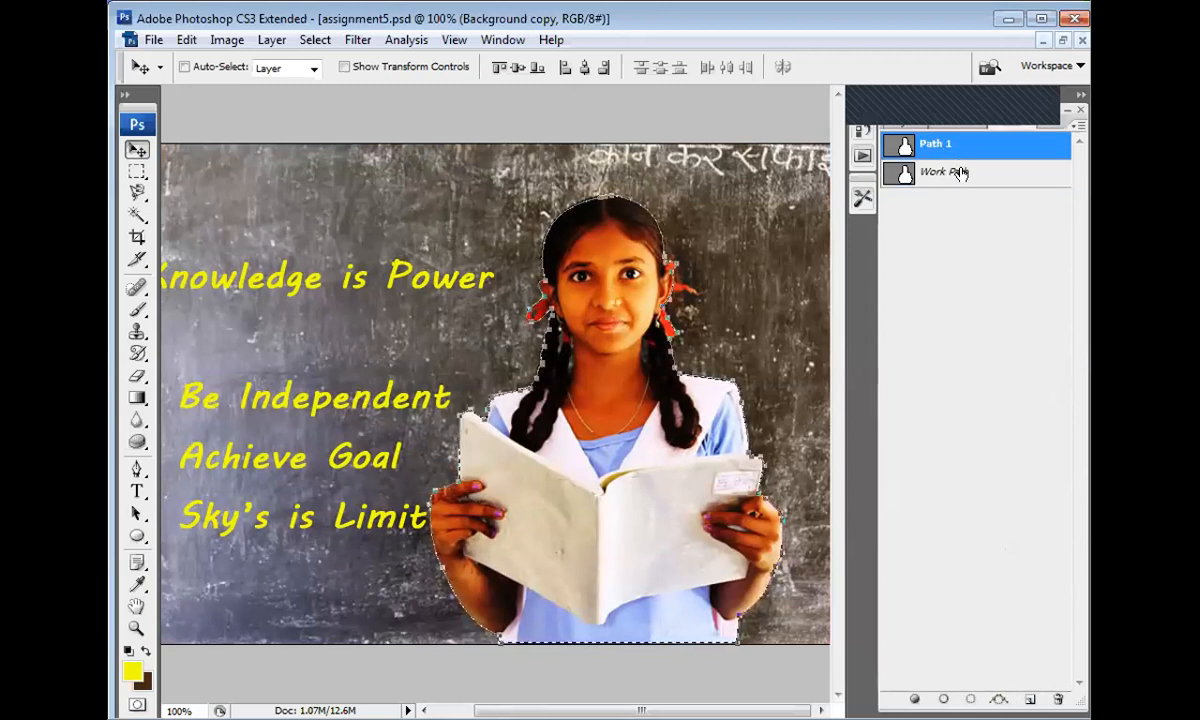
{"action": "left_click", "coordinate": [955, 174]}
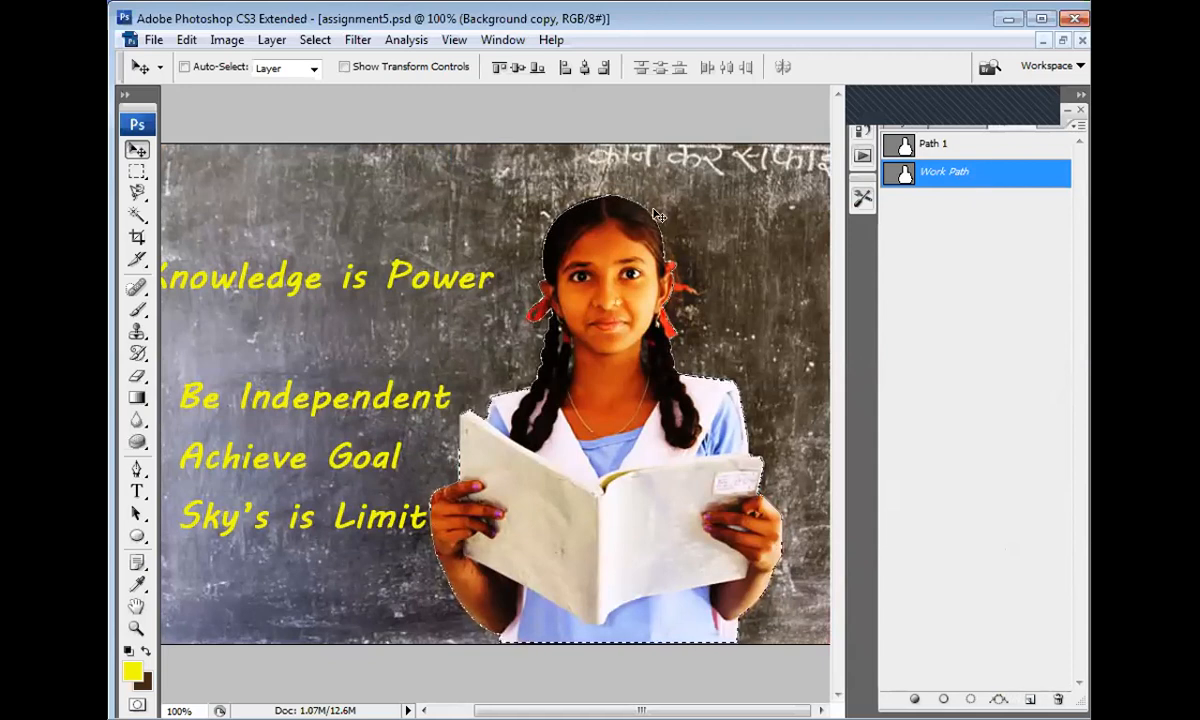
{"action": "left_click", "coordinate": [943, 145]}
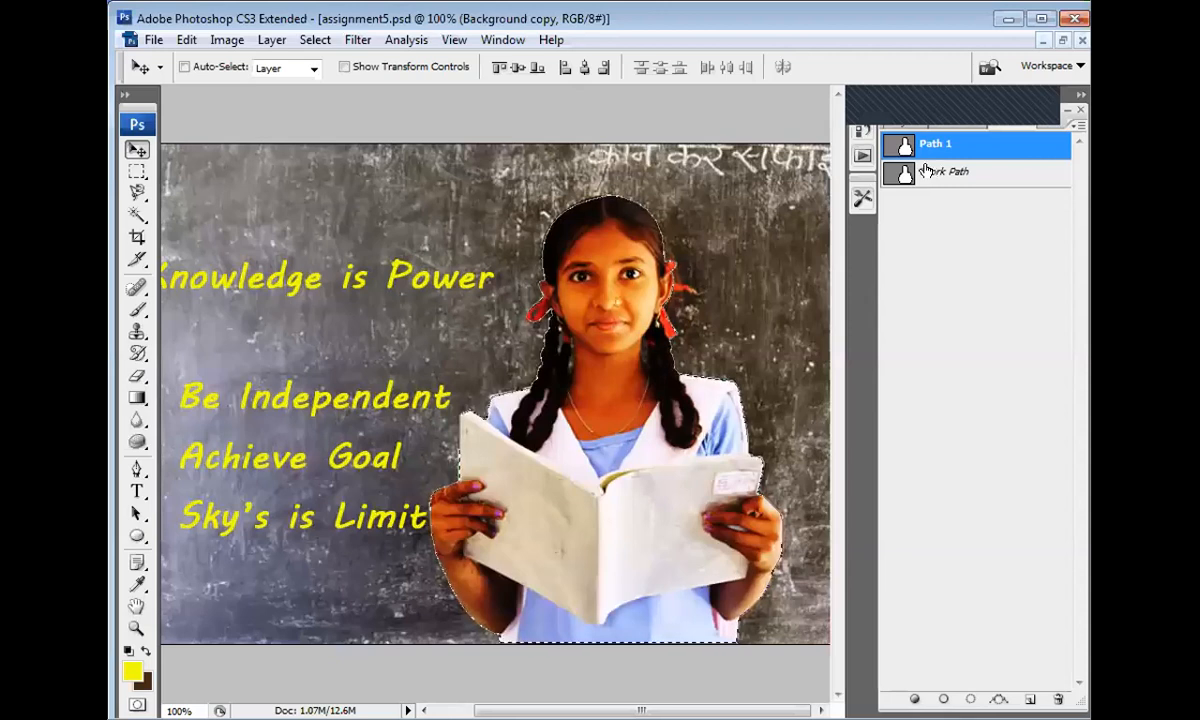
- Add a second, empty saved path to the document's paths
{"action": "left_click", "coordinate": [905, 127]}
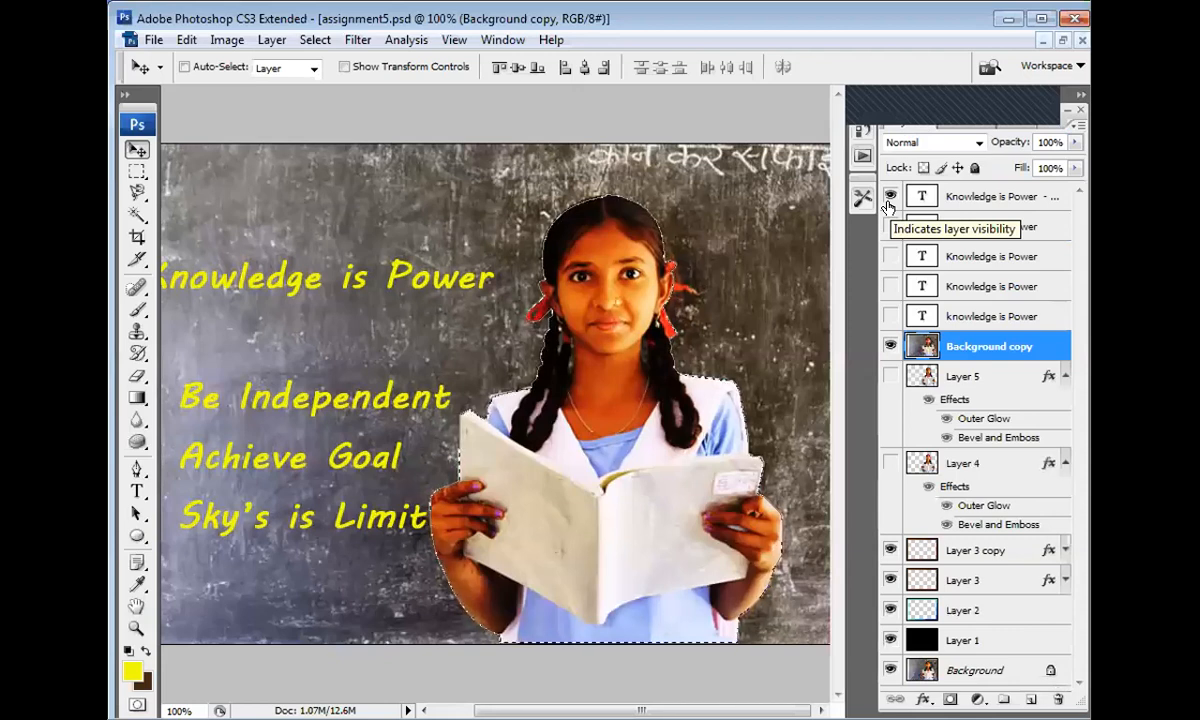
{"action": "left_click", "coordinate": [1005, 127]}
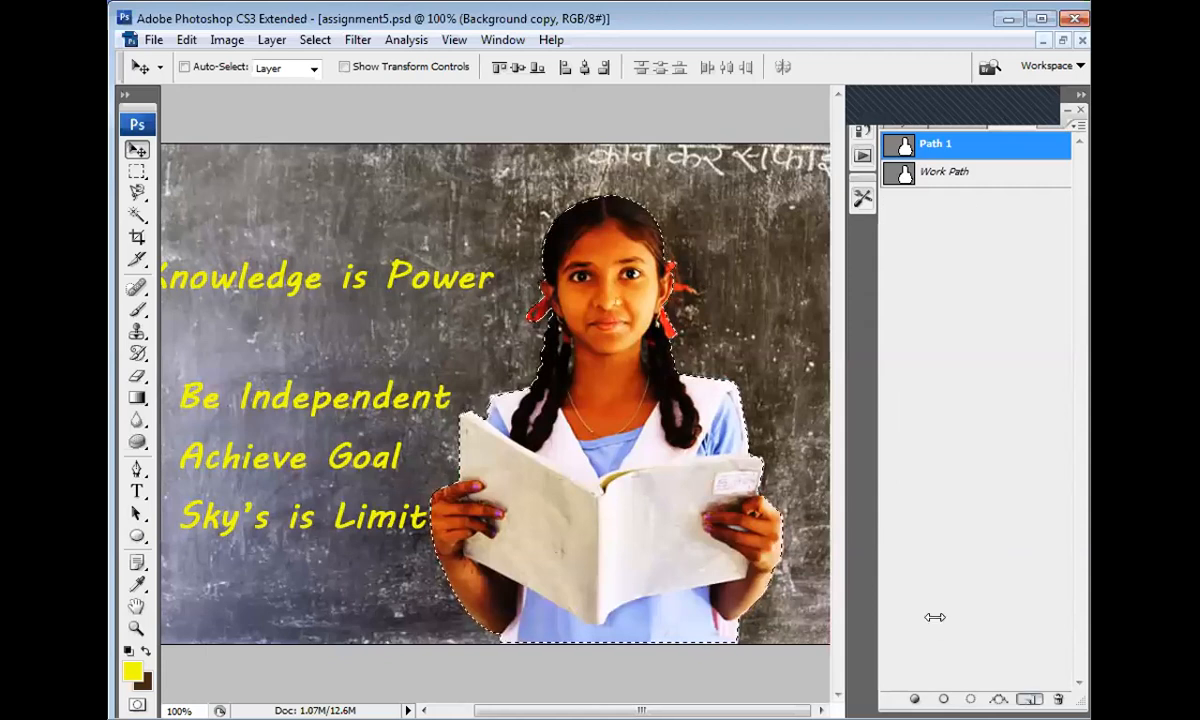
{"action": "left_click", "coordinate": [1030, 699]}
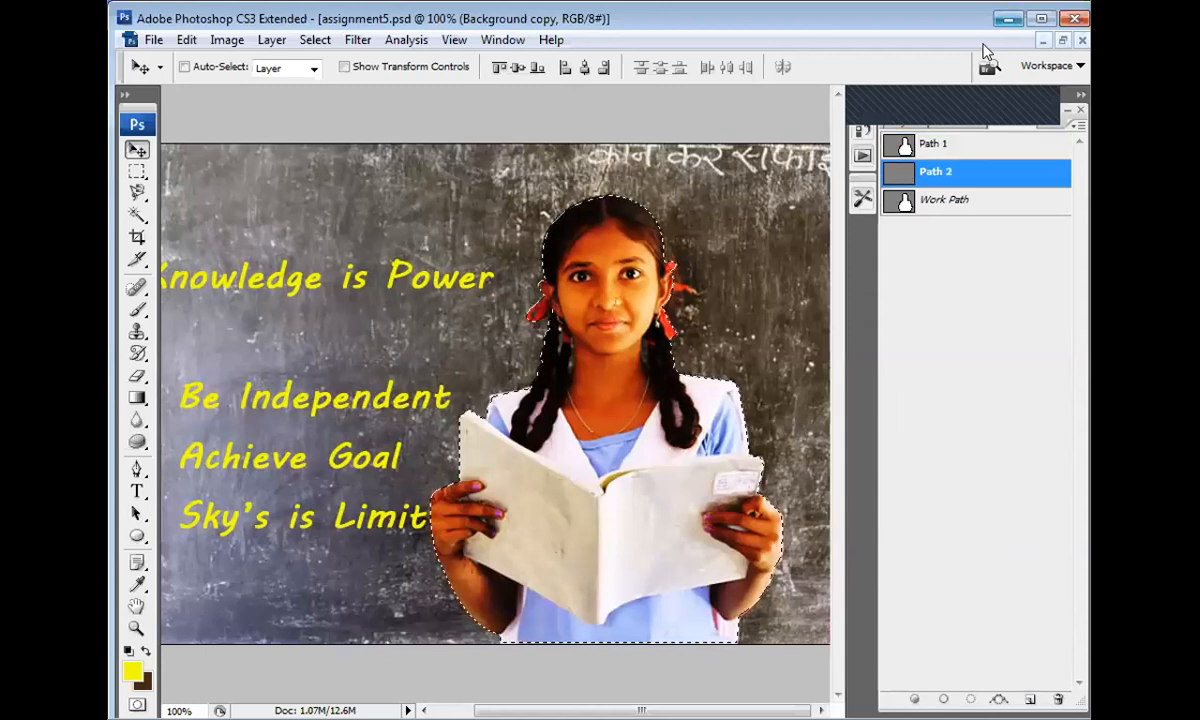
- Contract the selection around the girl on the Background copy layer by 1 pixel
{"action": "left_click", "coordinate": [913, 127]}
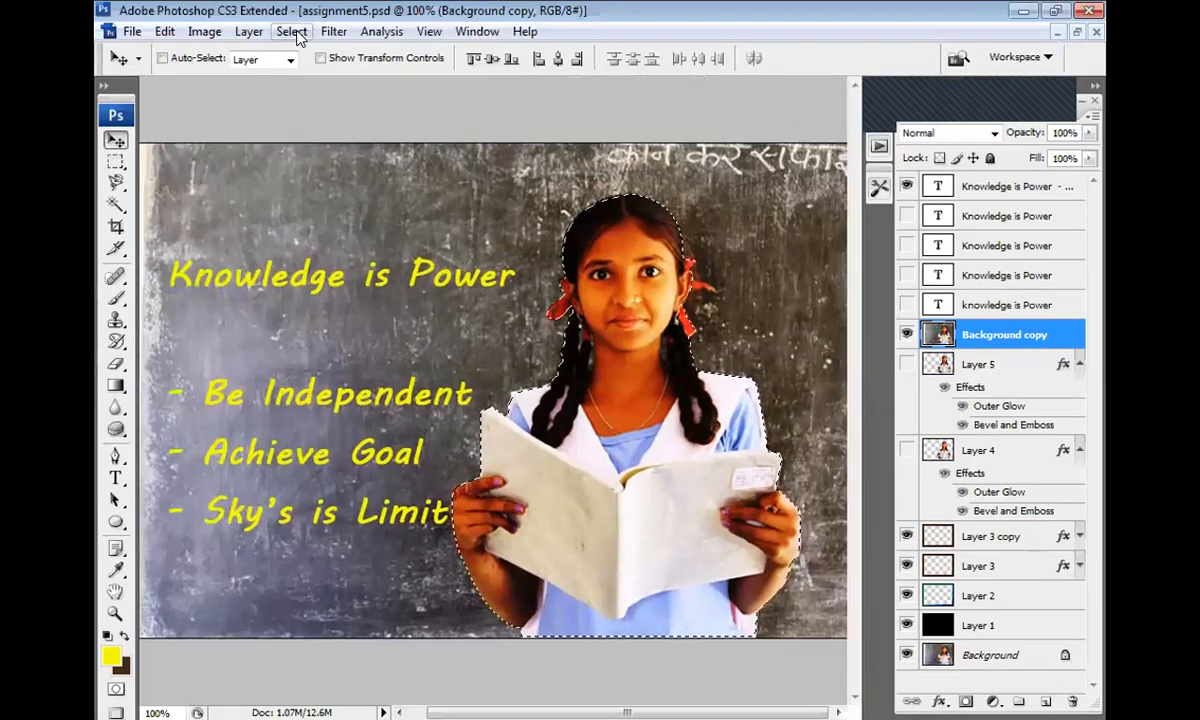
{"action": "left_click", "coordinate": [292, 31]}
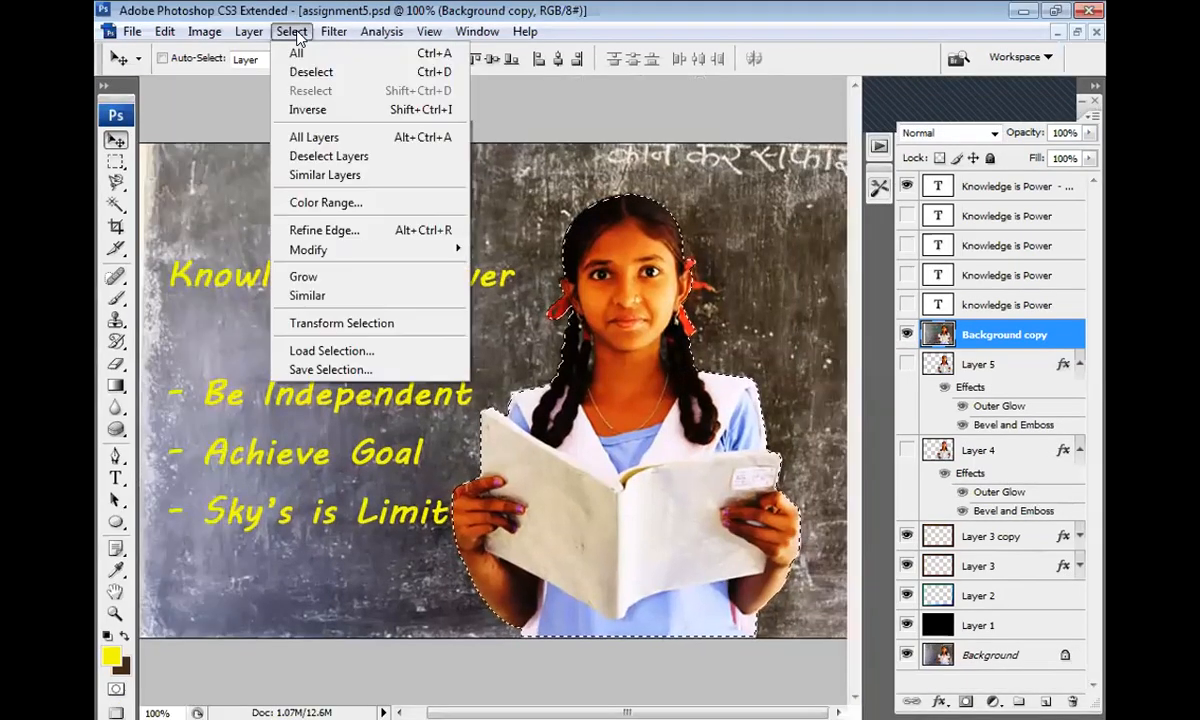
{"action": "mouse_move", "coordinate": [337, 259]}
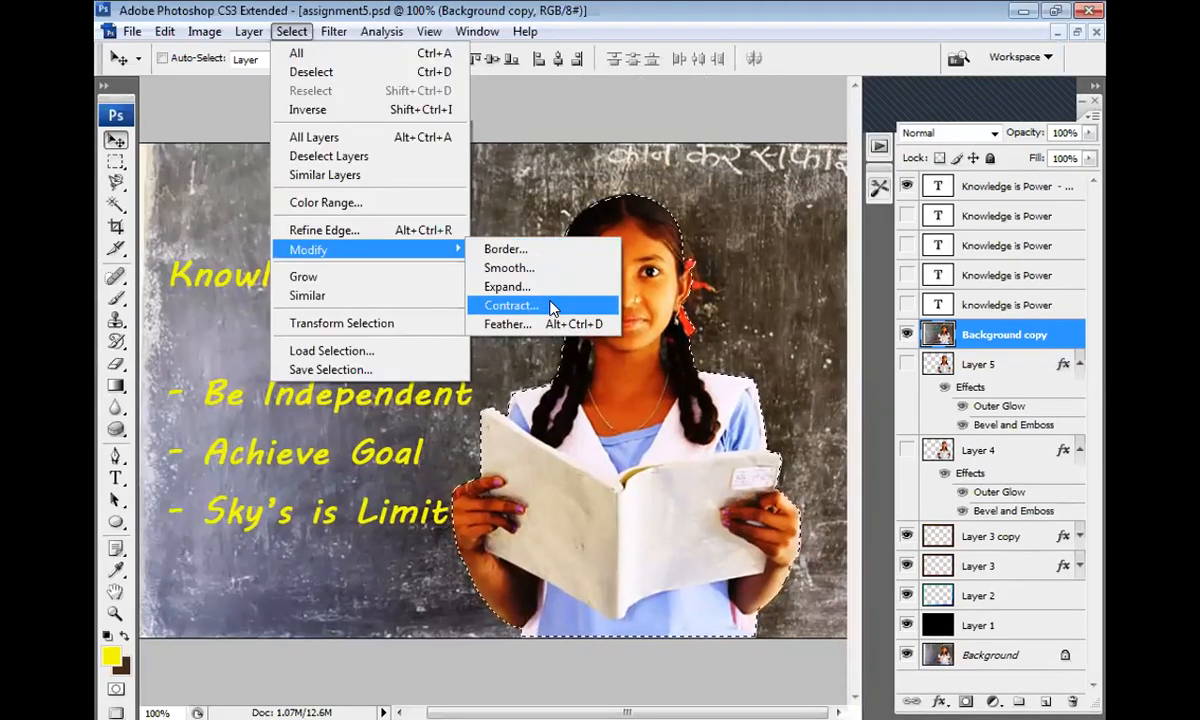
{"action": "left_click", "coordinate": [582, 328]}
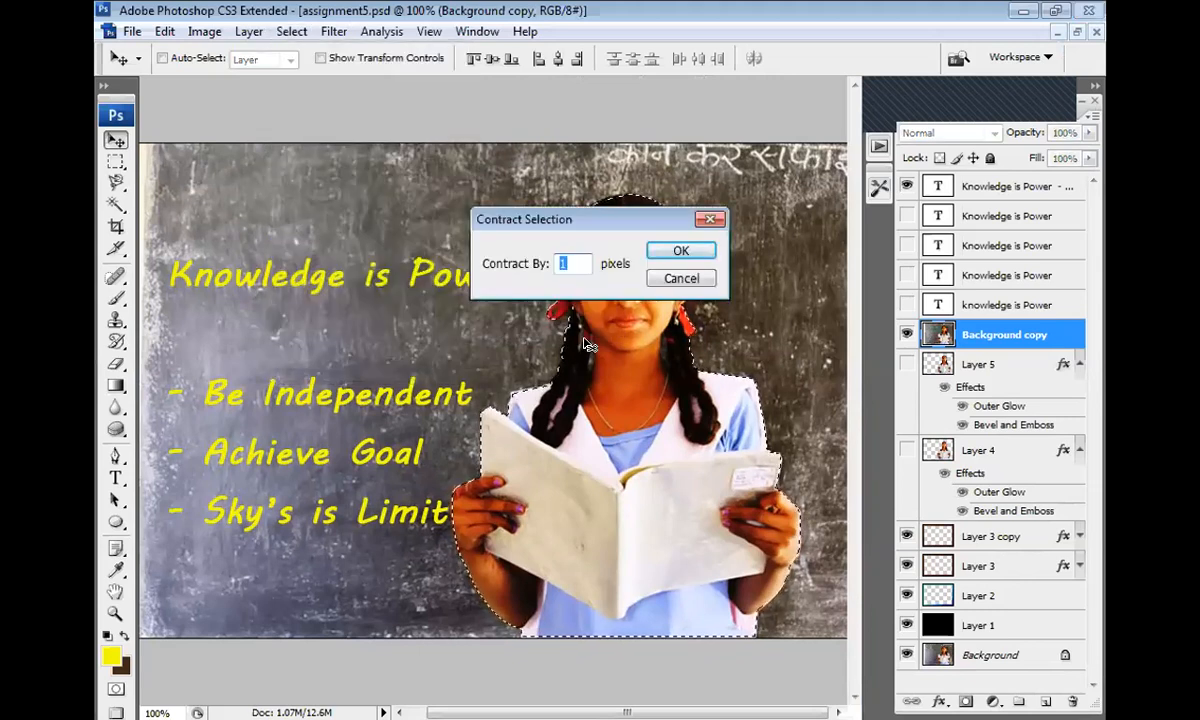
{"action": "key", "text": "Return"}
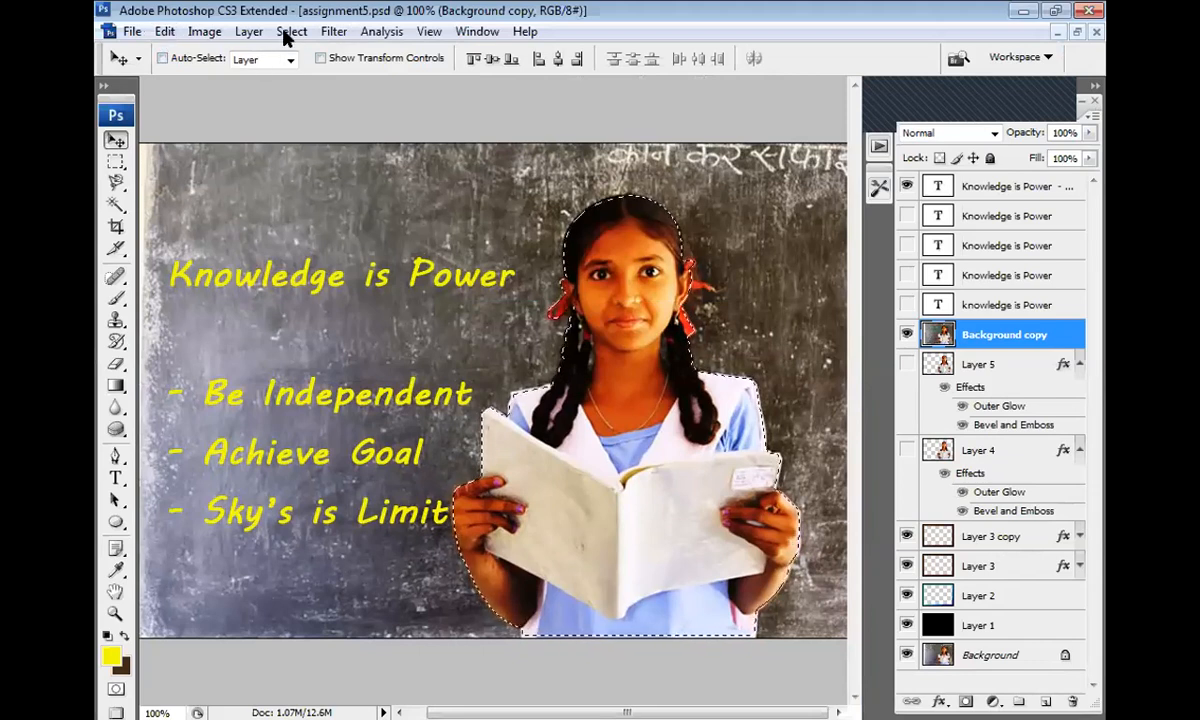
- Feather the selection around the girl by 8 pixels, copy it onto a new layer, and hide the Background copy layer
{"action": "left_click", "coordinate": [285, 32]}
{"action": "mouse_move", "coordinate": [400, 249]}
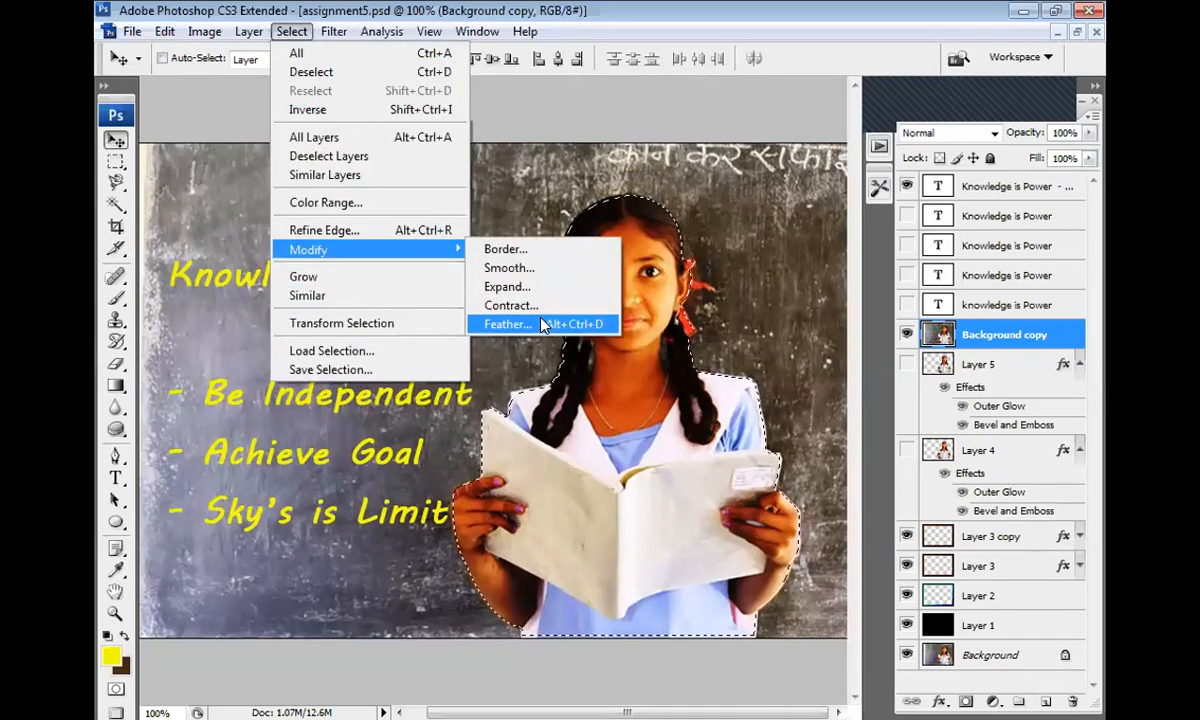
{"action": "key", "text": "Return"}
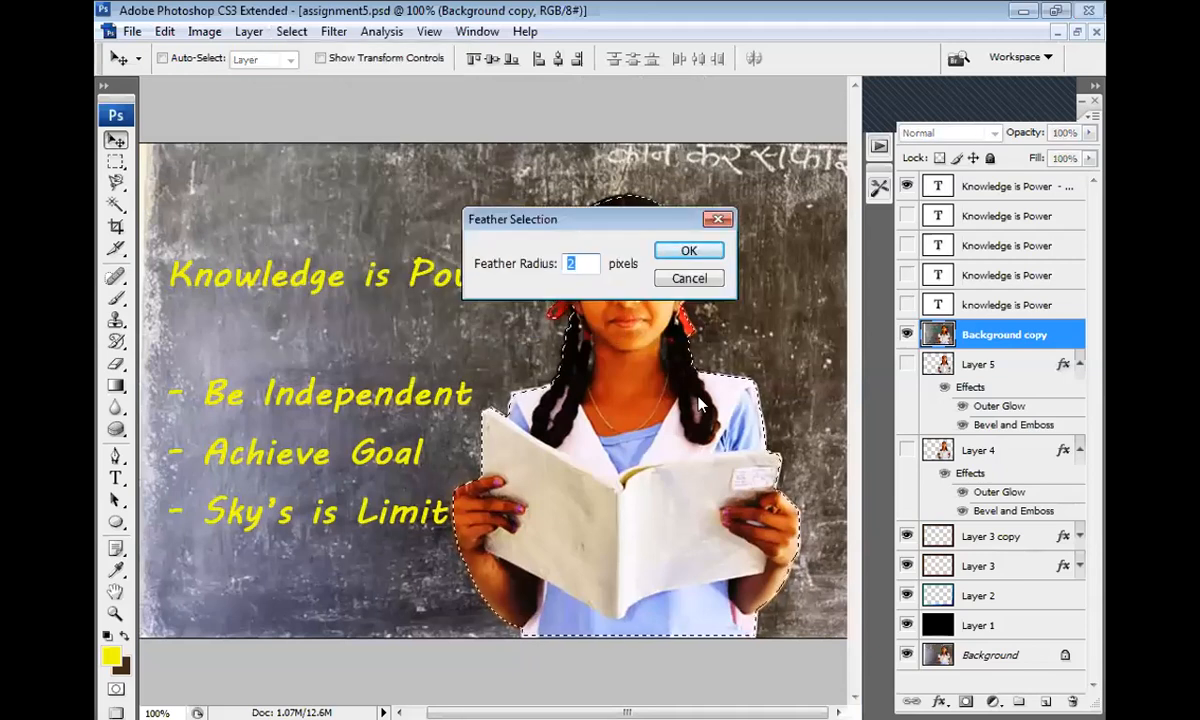
{"action": "type", "text": "8"}
{"action": "key", "text": "Return"}
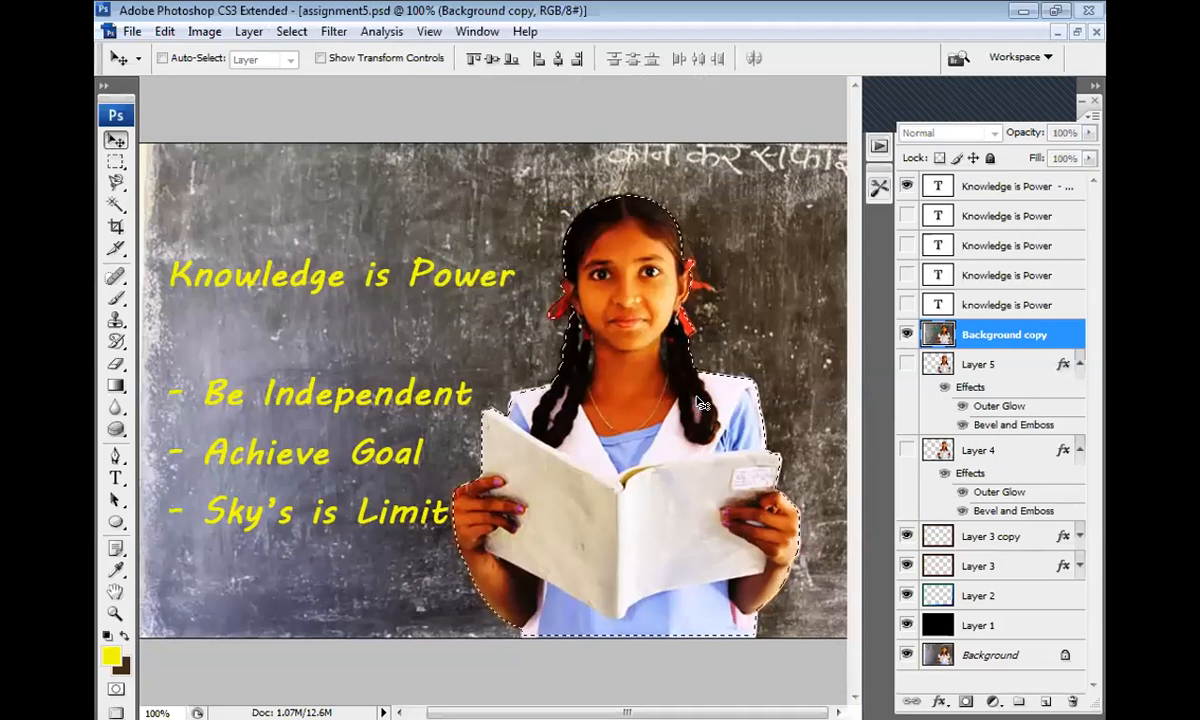
{"action": "key", "text": "ctrl+j"}
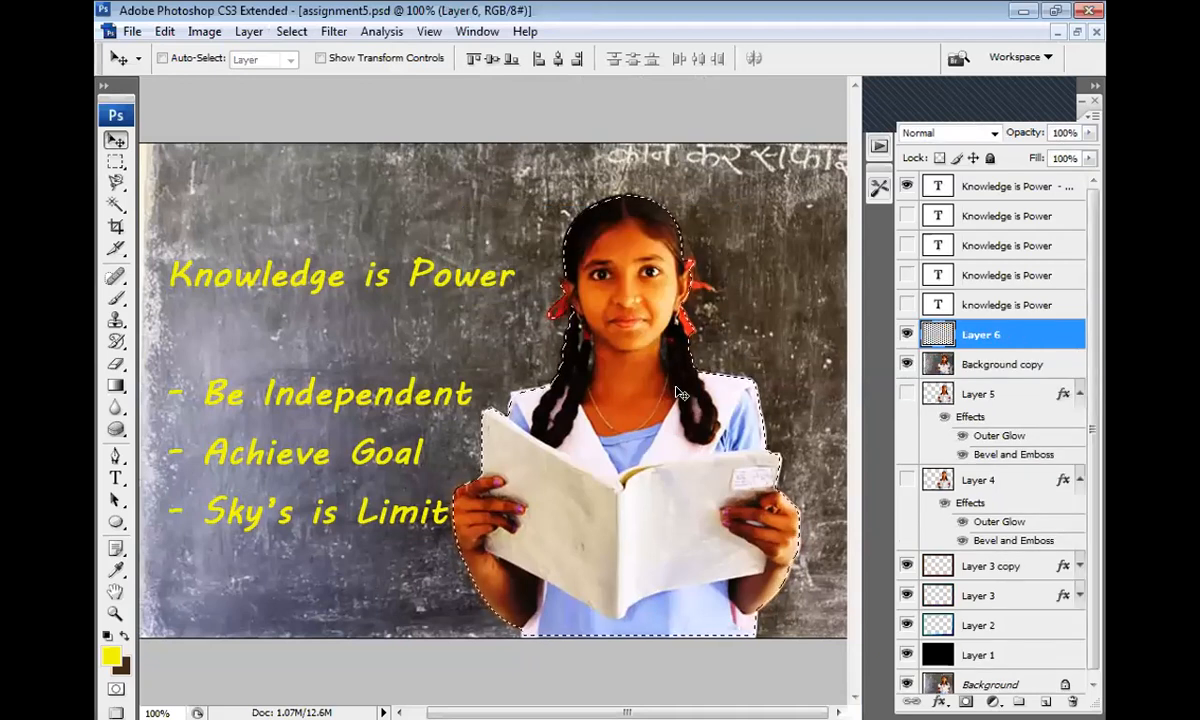
{"action": "left_click", "coordinate": [906, 364]}
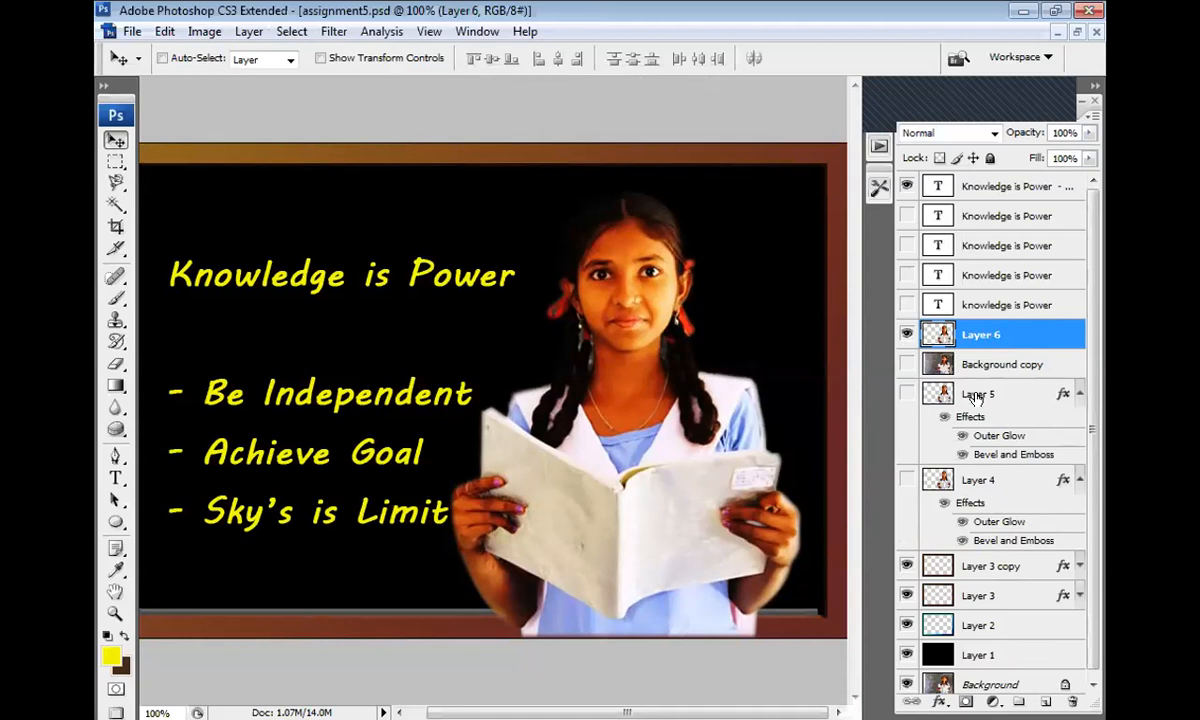
- Try the Layer 3 copy frame above the girl's cutout on Layer 6, and place it directly below Layer 6
{"action": "left_click_drag", "start_coordinate": [938, 570], "coordinate": [950, 322]}
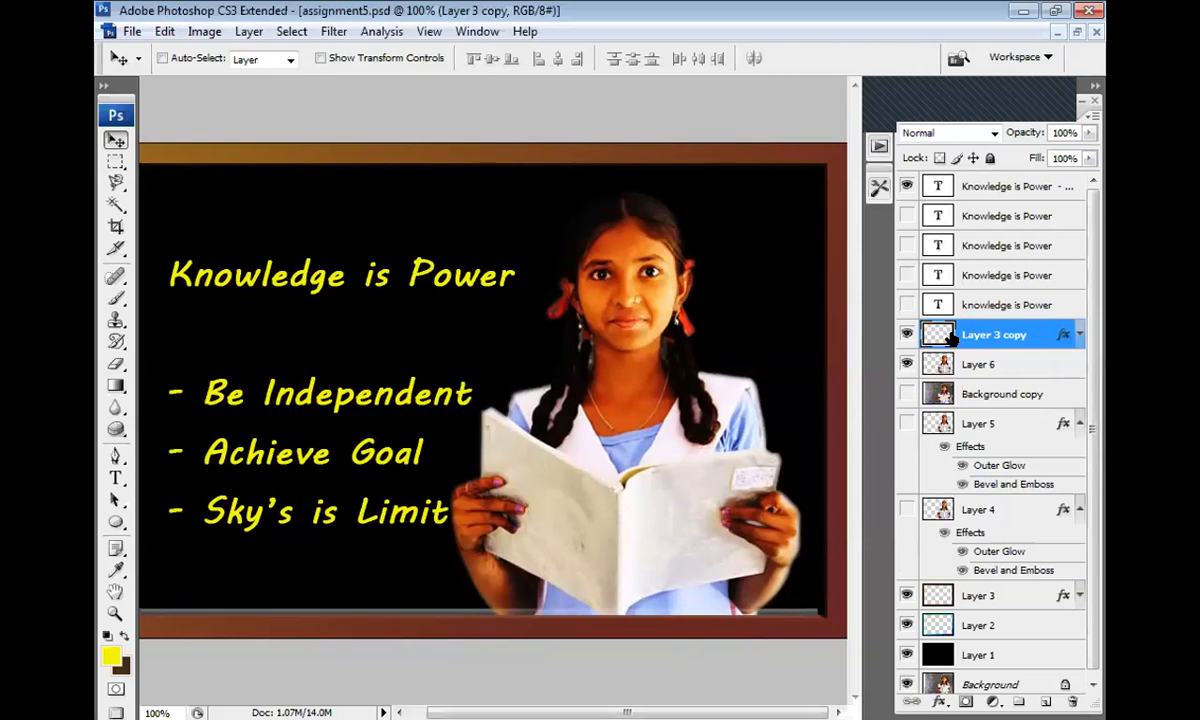
{"action": "double_click", "coordinate": [940, 334]}
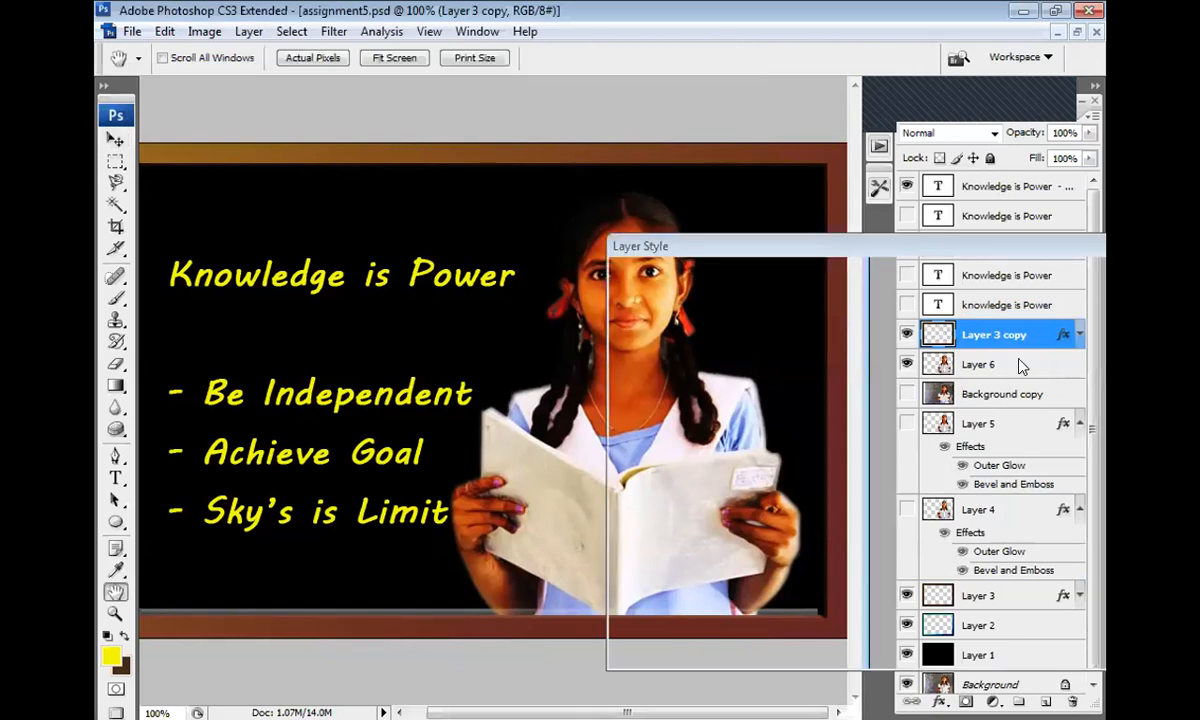
{"action": "left_click", "coordinate": [1104, 308]}
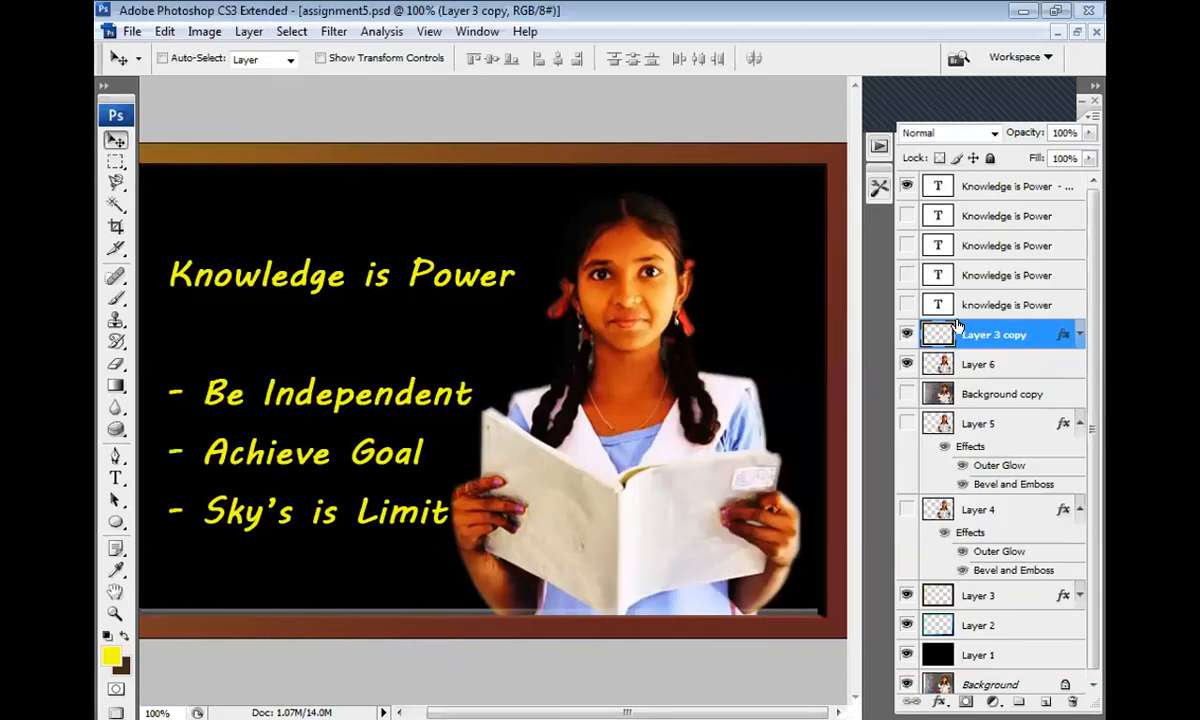
{"action": "double_click", "coordinate": [946, 340]}
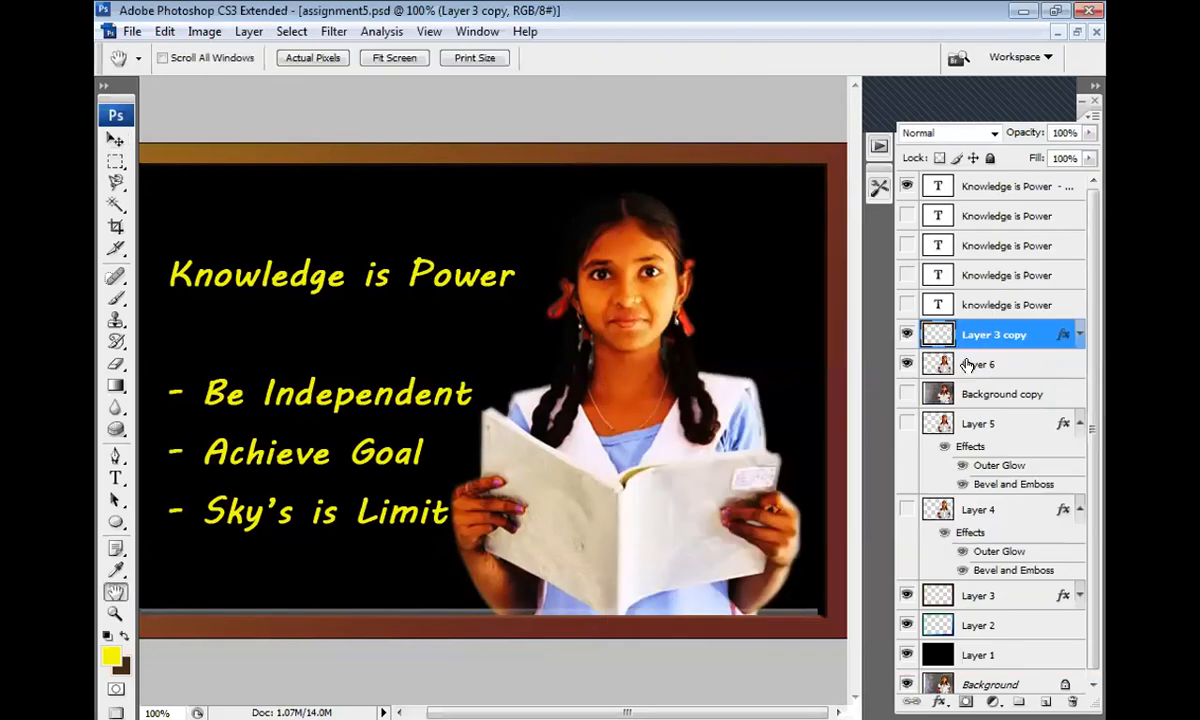
{"action": "left_click", "coordinate": [1101, 308]}
{"action": "left_click_drag", "start_coordinate": [1008, 343], "coordinate": [1008, 388]}
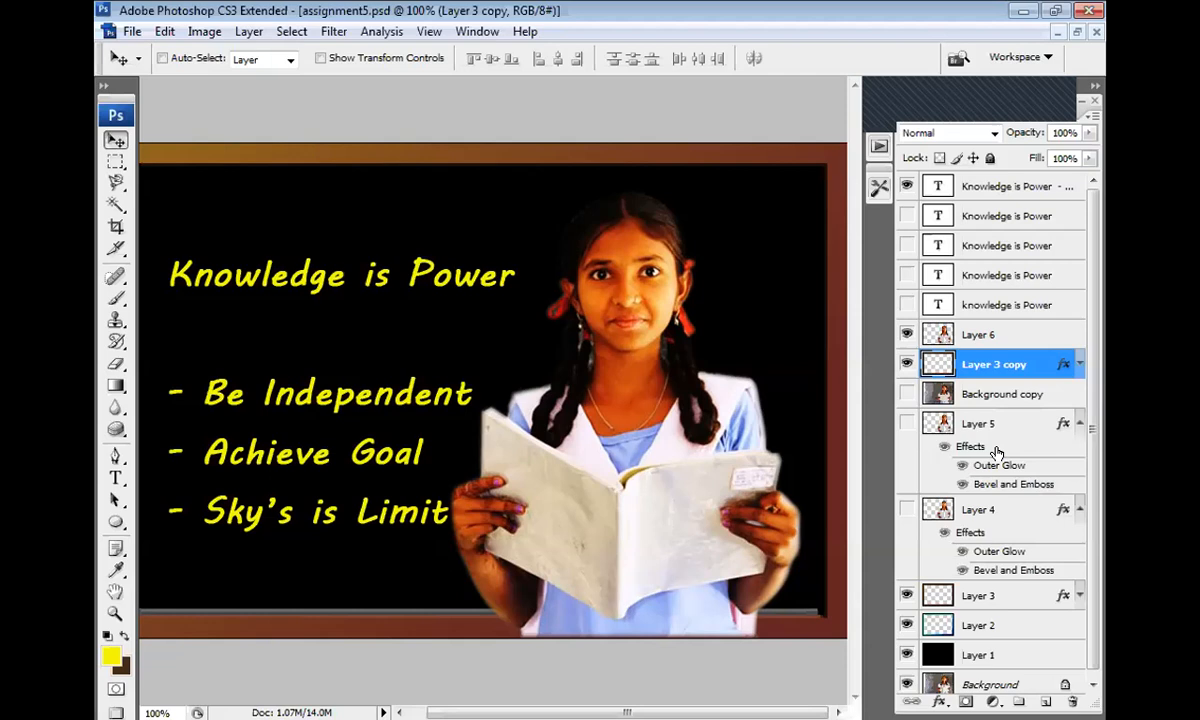
- Add a Bevel and Emboss effect to the girl's Layer 6 and set its style to Outer Bevel
{"action": "key", "text": "ctrl+minus"}
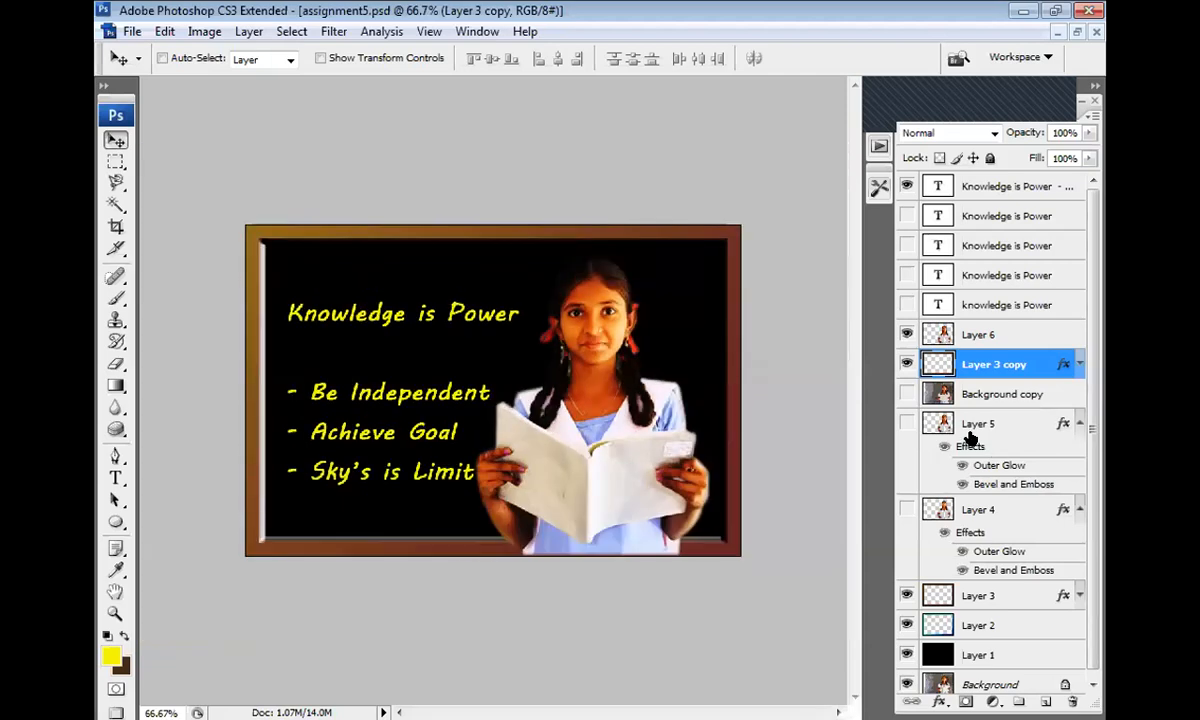
{"action": "left_click", "coordinate": [964, 336]}
{"action": "key", "text": "ctrl+plus"}
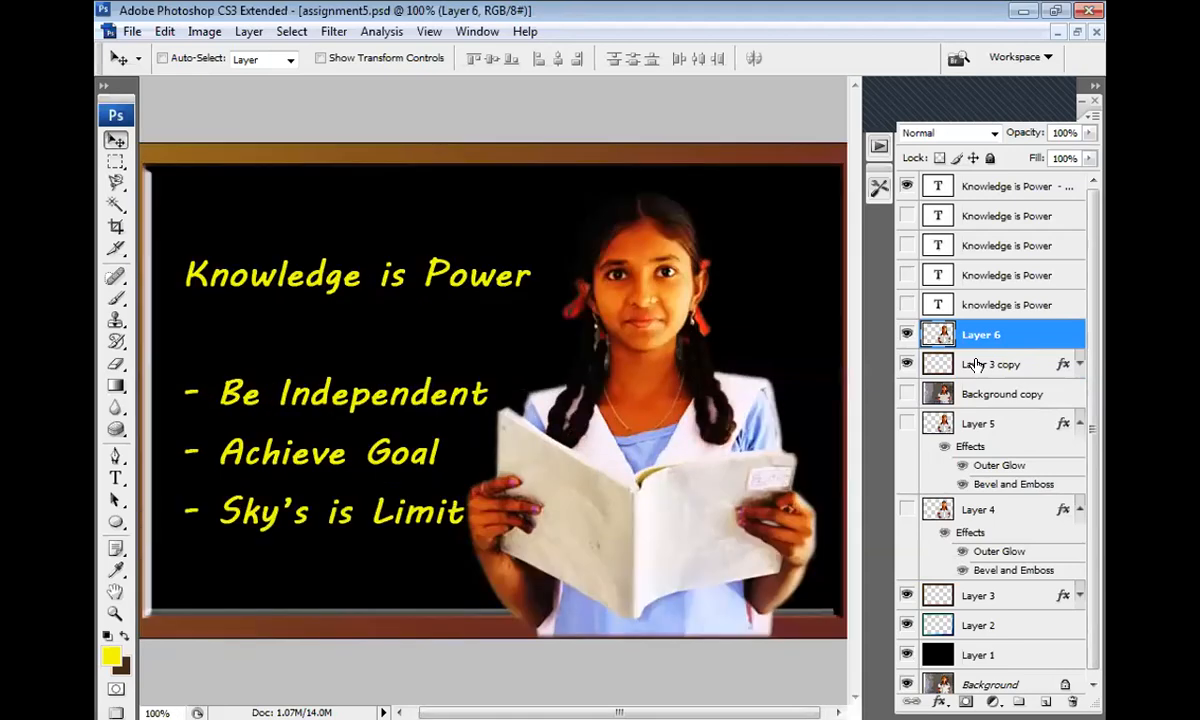
{"action": "double_click", "coordinate": [1043, 341]}
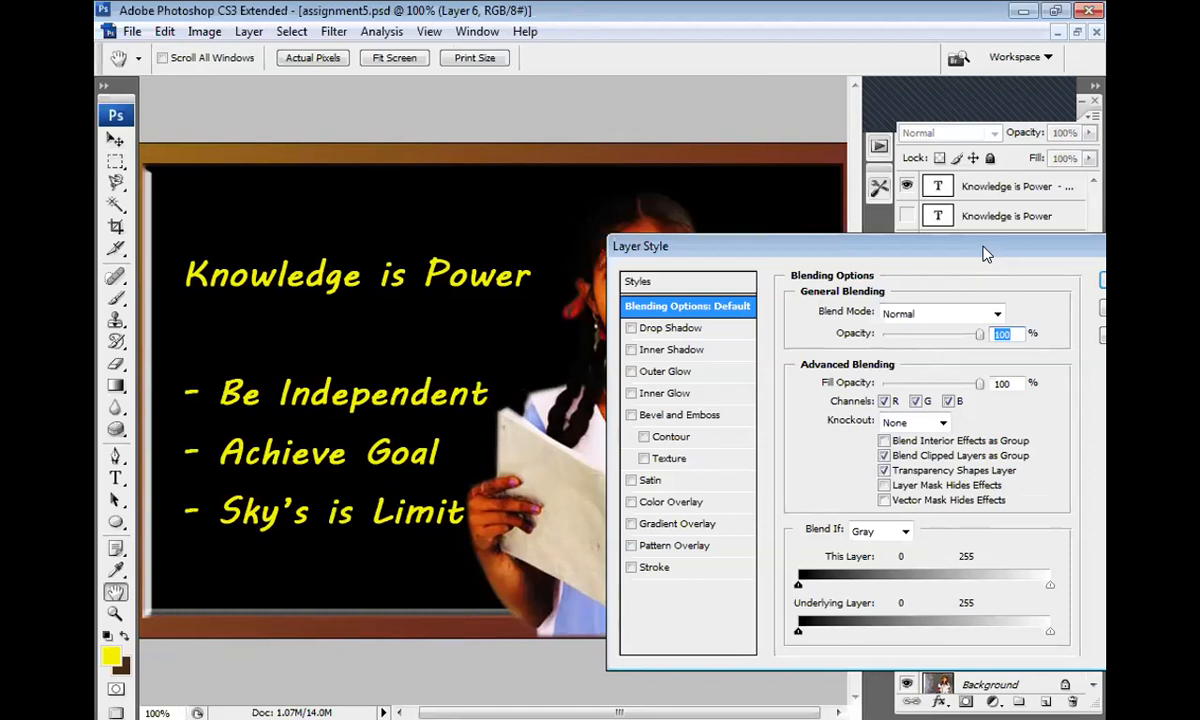
{"action": "left_click_drag", "start_coordinate": [985, 253], "coordinate": [667, 467]}
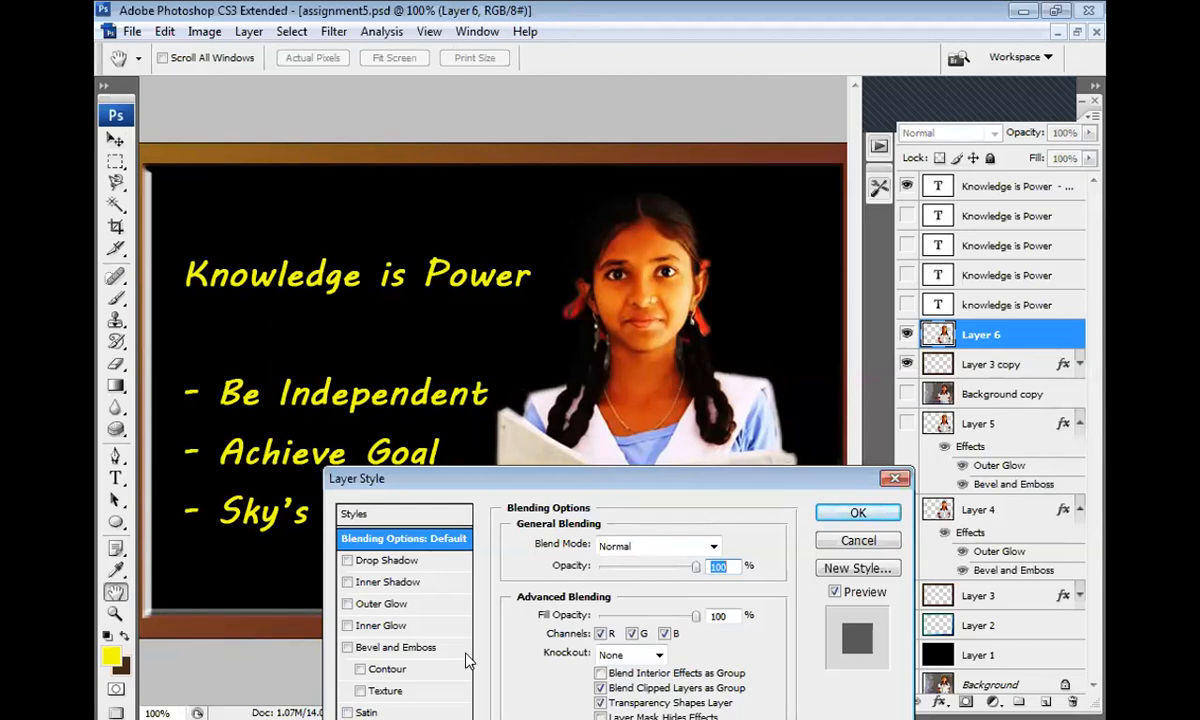
{"action": "left_click", "coordinate": [385, 648]}
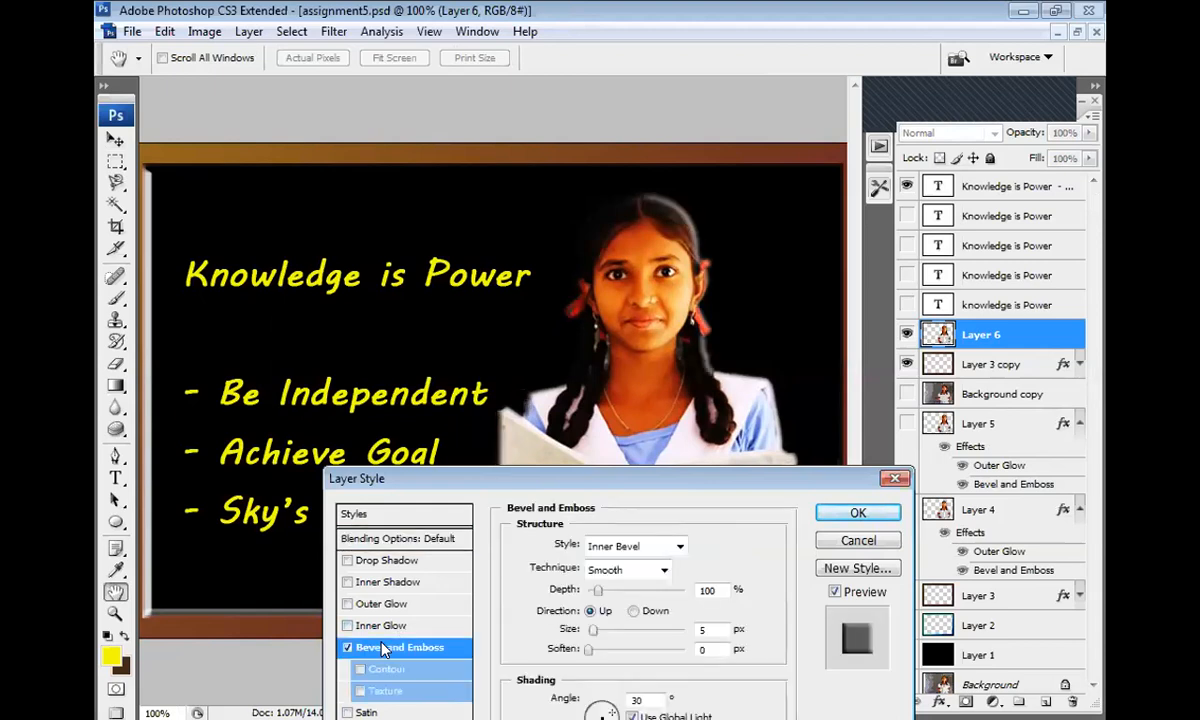
{"action": "left_click", "coordinate": [678, 546]}
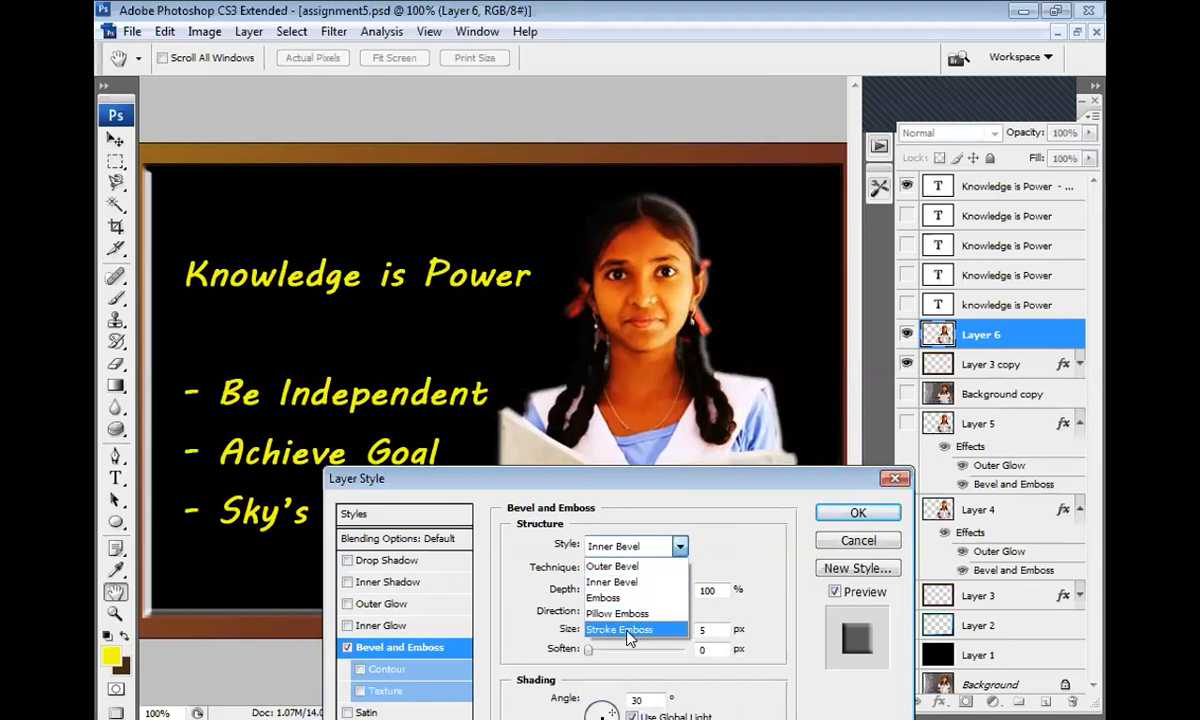
{"action": "left_click", "coordinate": [622, 566]}
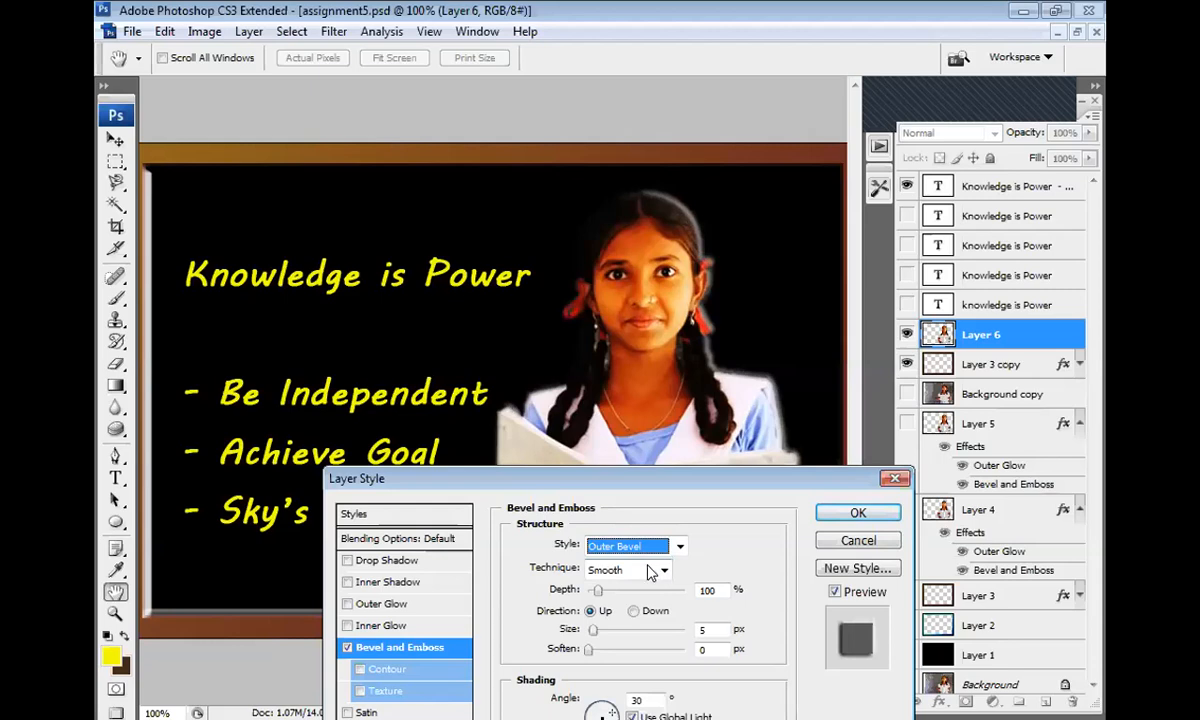
- Try the Inner Bevel, Emboss, Pillow Emboss and Stroke Emboss styles on the girl, and return to Outer Bevel
{"action": "left_click", "coordinate": [678, 546]}
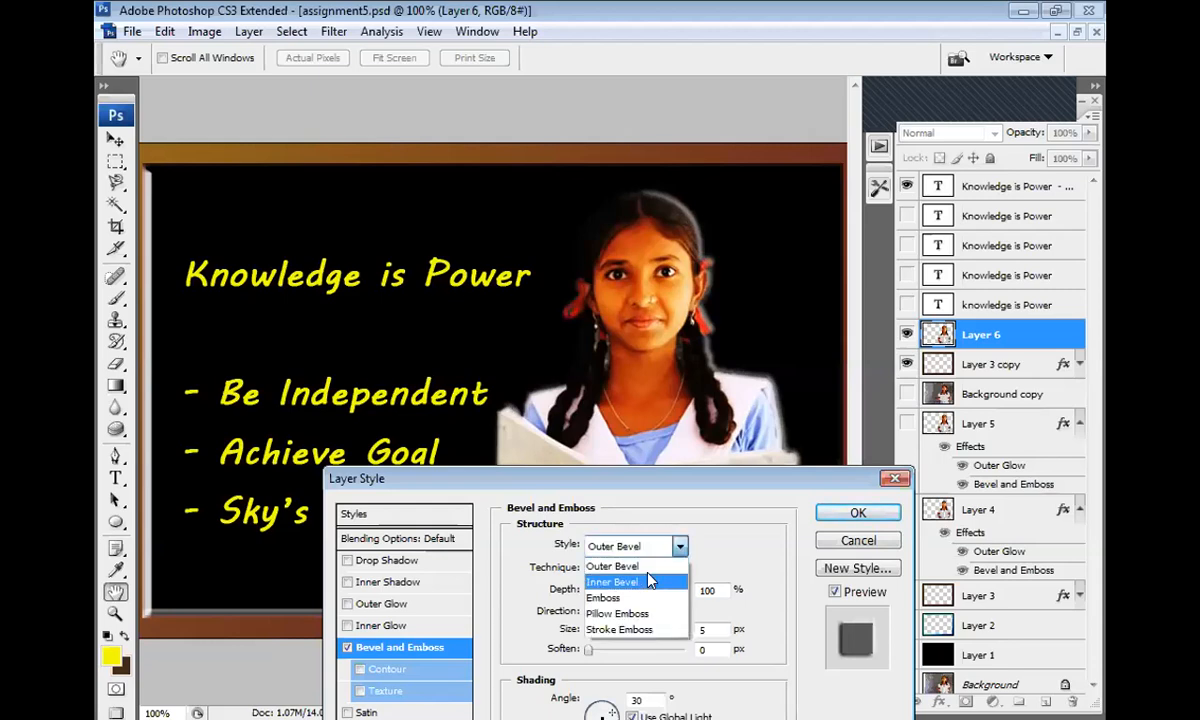
{"action": "left_click", "coordinate": [650, 580]}
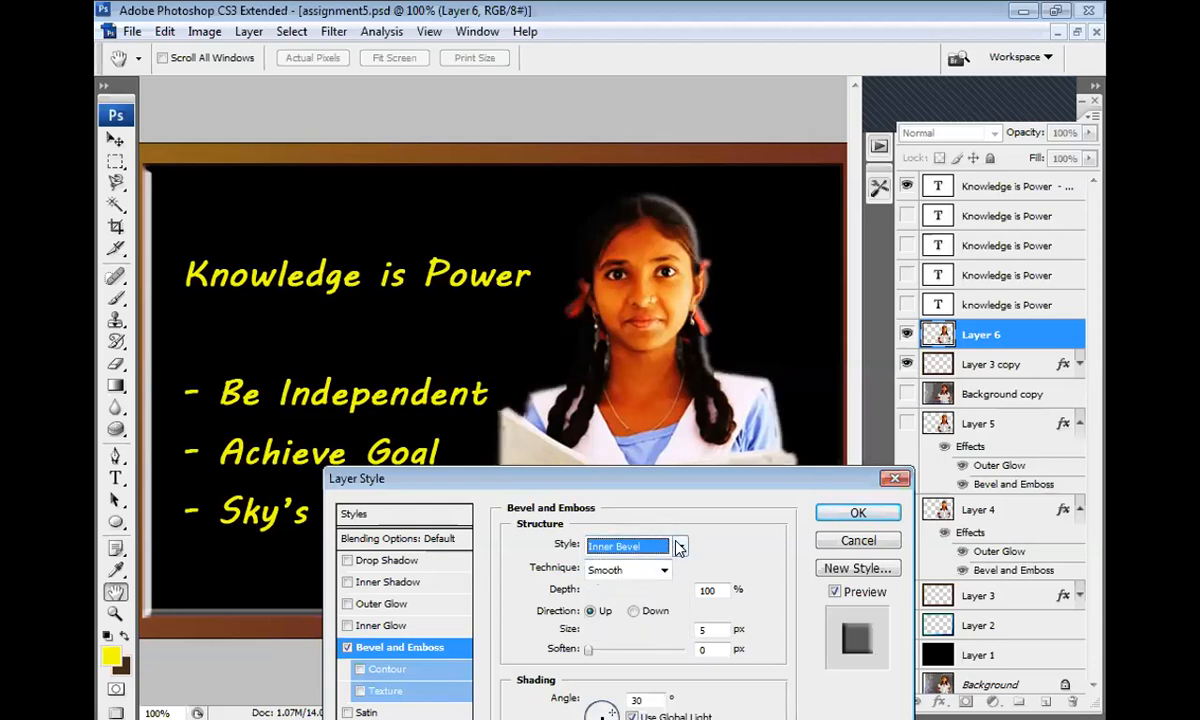
{"action": "left_click", "coordinate": [678, 546]}
{"action": "left_click", "coordinate": [641, 597]}
{"action": "left_click", "coordinate": [663, 548]}
{"action": "left_click", "coordinate": [660, 613]}
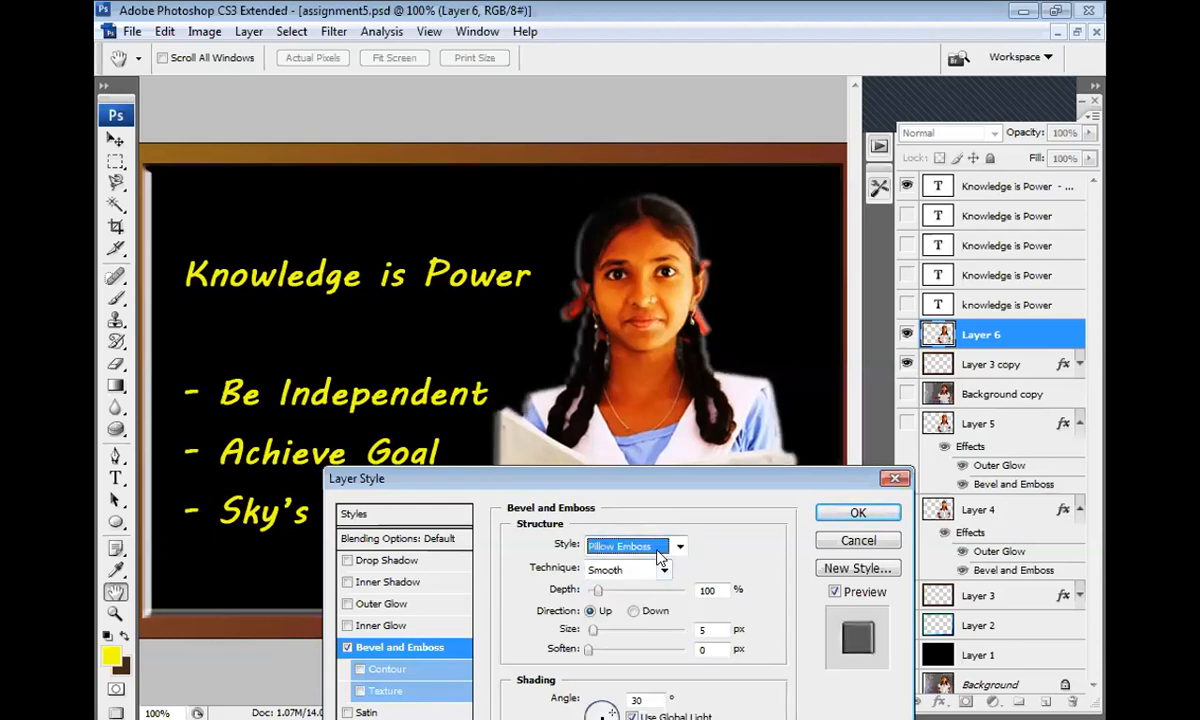
{"action": "left_click", "coordinate": [630, 546]}
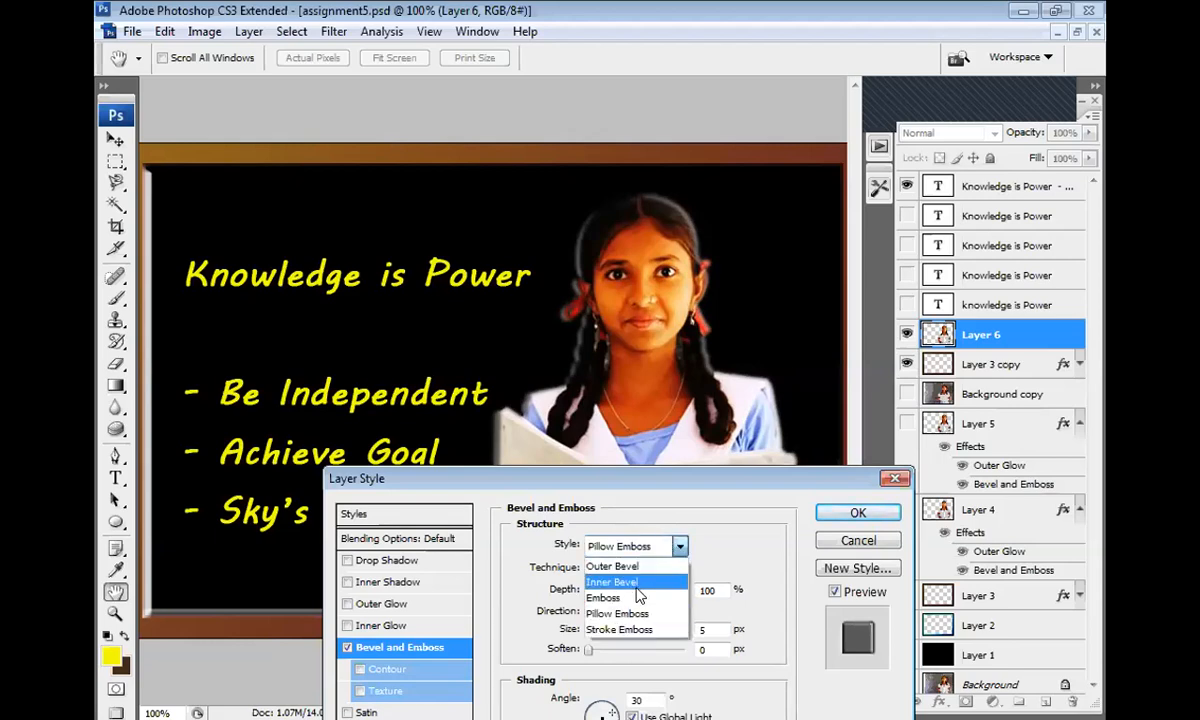
{"action": "left_click", "coordinate": [627, 630]}
{"action": "left_click", "coordinate": [679, 545]}
{"action": "left_click", "coordinate": [650, 566]}
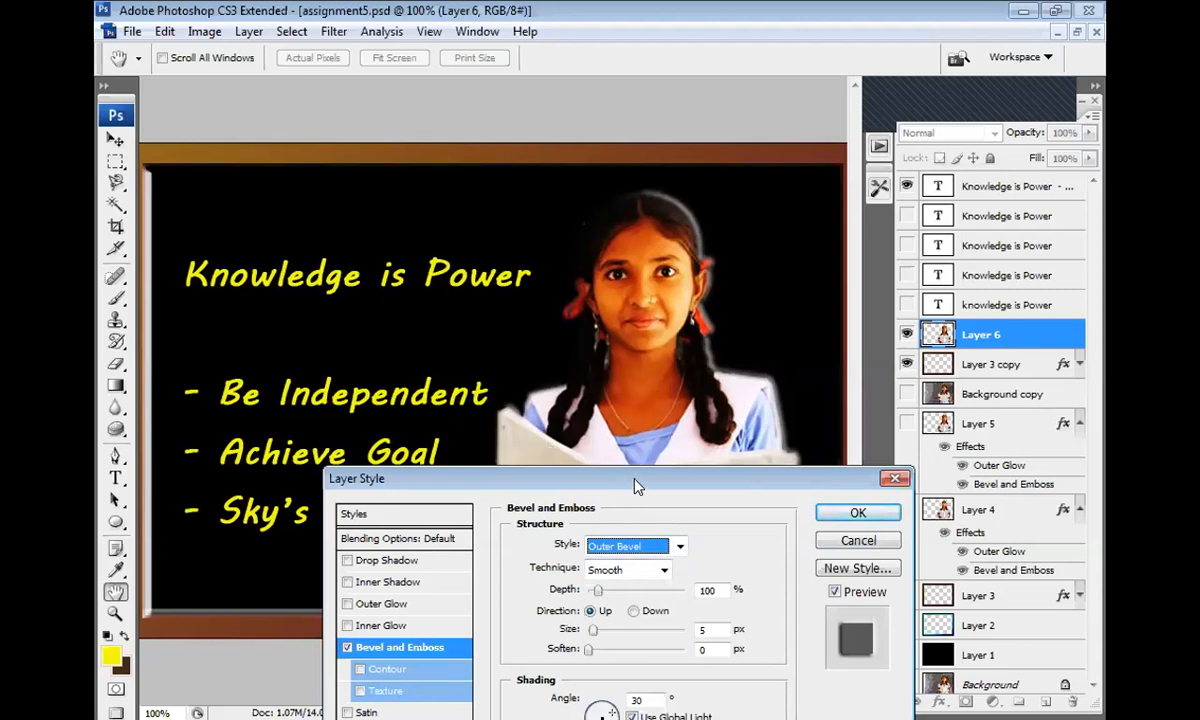
- Set the outer bevel's depth to 90% after trying 110%, and compare the Down direction before restoring Up
{"action": "left_click_drag", "start_coordinate": [635, 485], "coordinate": [605, 476]}
{"action": "left_click_drag", "start_coordinate": [641, 396], "coordinate": [657, 397]}
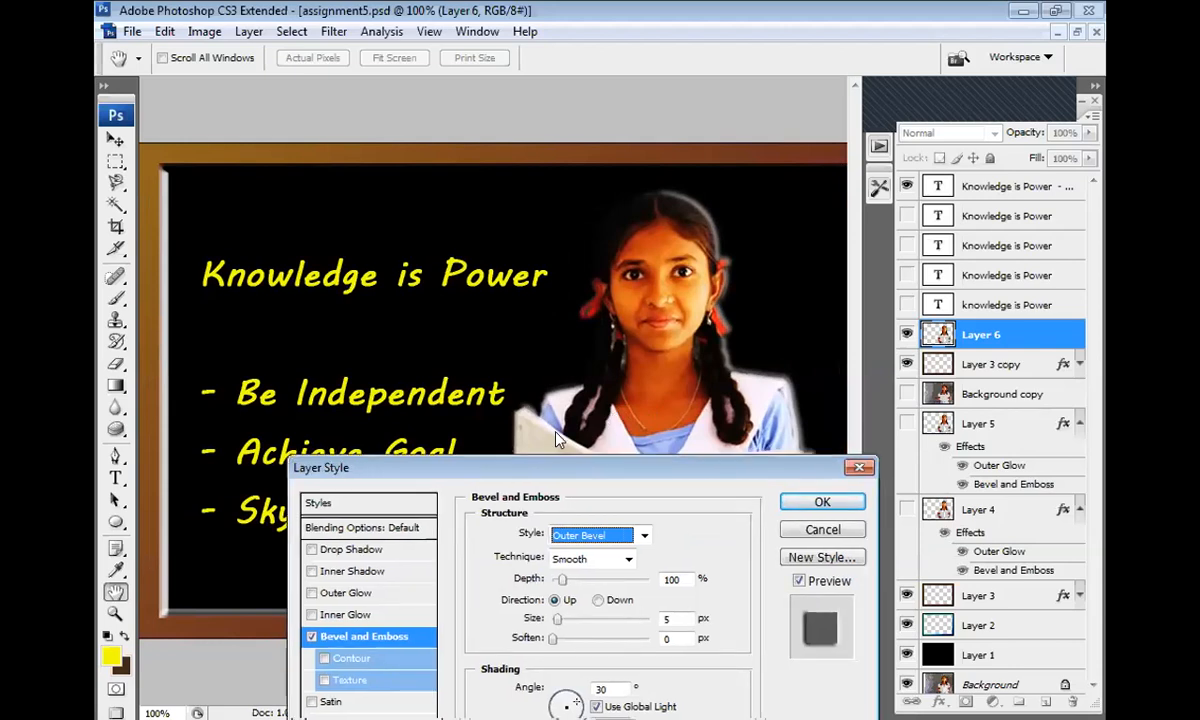
{"action": "left_click_drag", "start_coordinate": [614, 476], "coordinate": [575, 417]}
{"action": "mouse_move", "coordinate": [530, 522]}
{"action": "left_mouse_down"}
{"action": "mouse_move", "coordinate": [519, 530]}
{"action": "mouse_move", "coordinate": [533, 540]}
{"action": "left_mouse_up"}
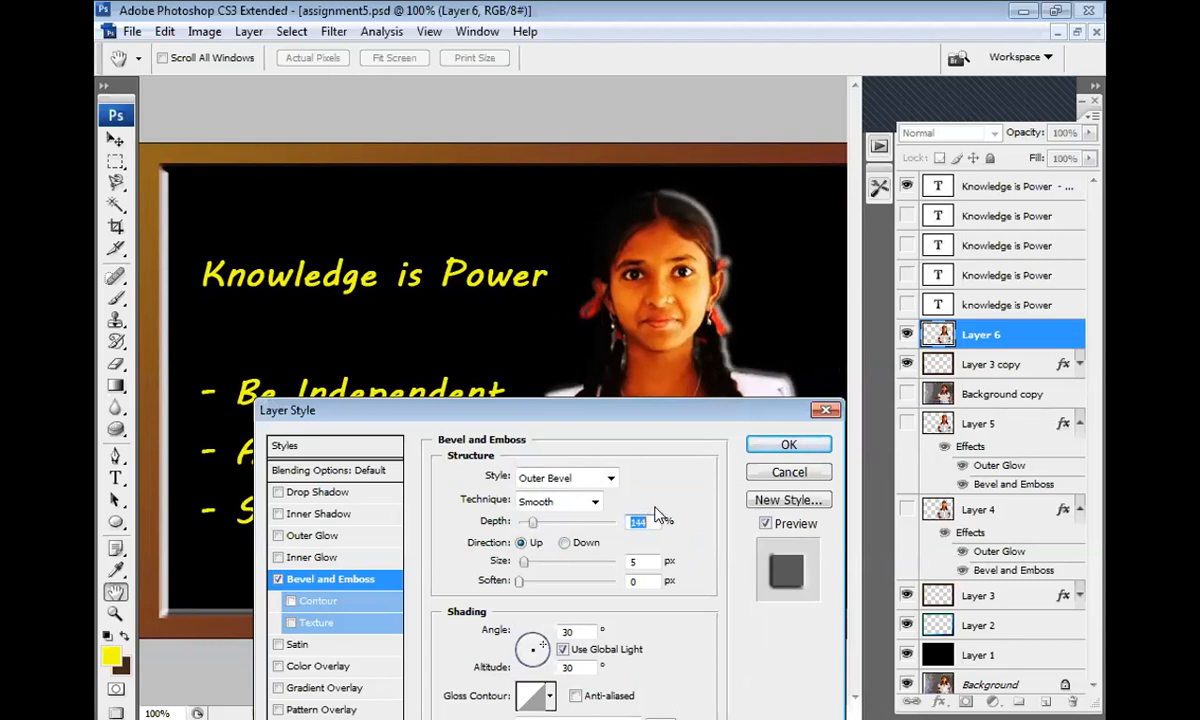
{"action": "type", "text": "110"}
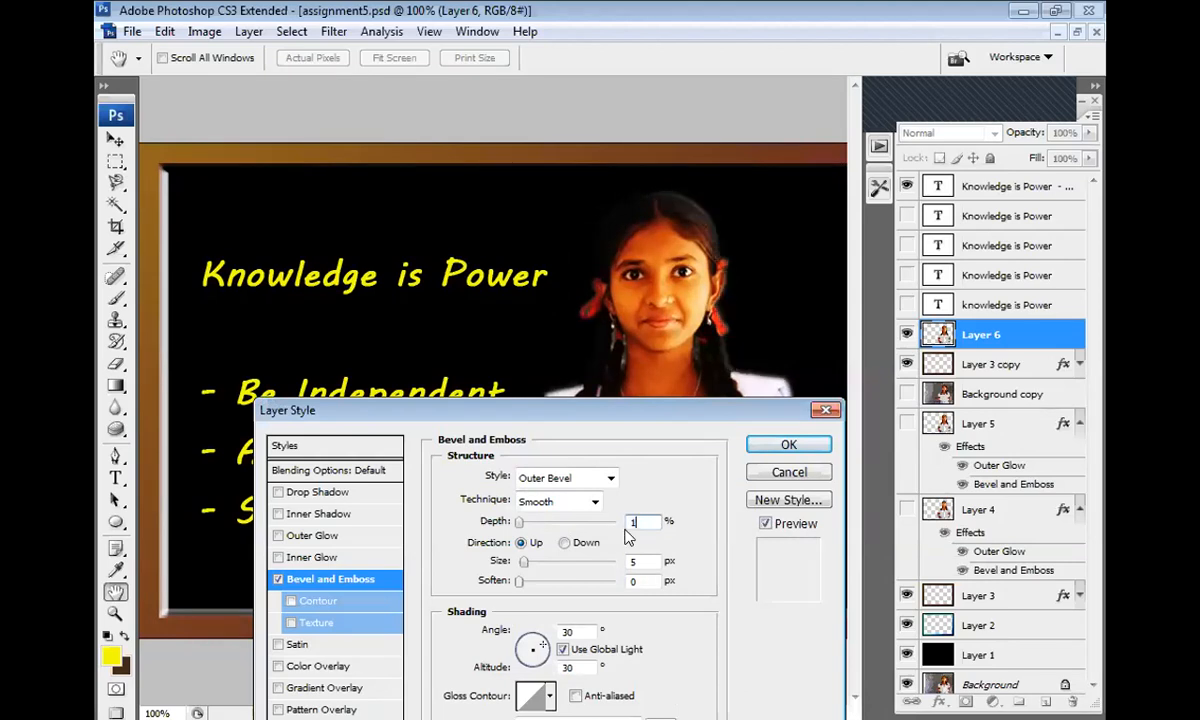
{"action": "left_click_drag", "start_coordinate": [637, 523], "coordinate": [590, 523]}
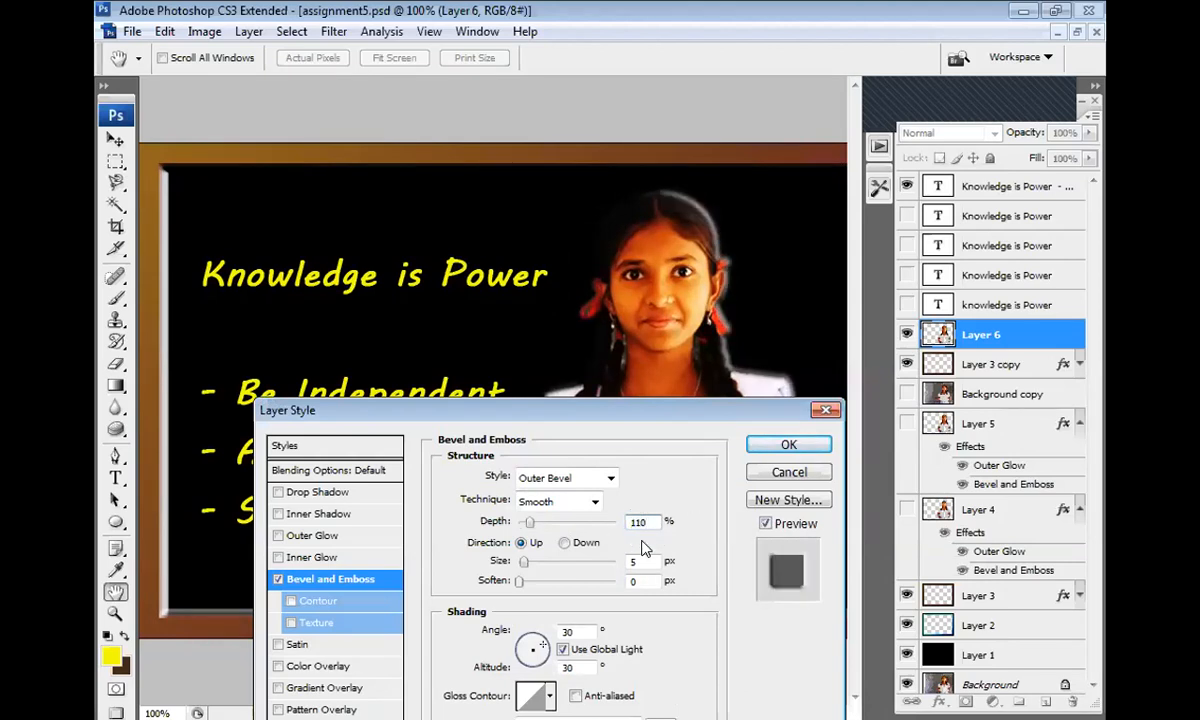
{"action": "key", "text": "BackSpace"}
{"action": "type", "text": "90"}
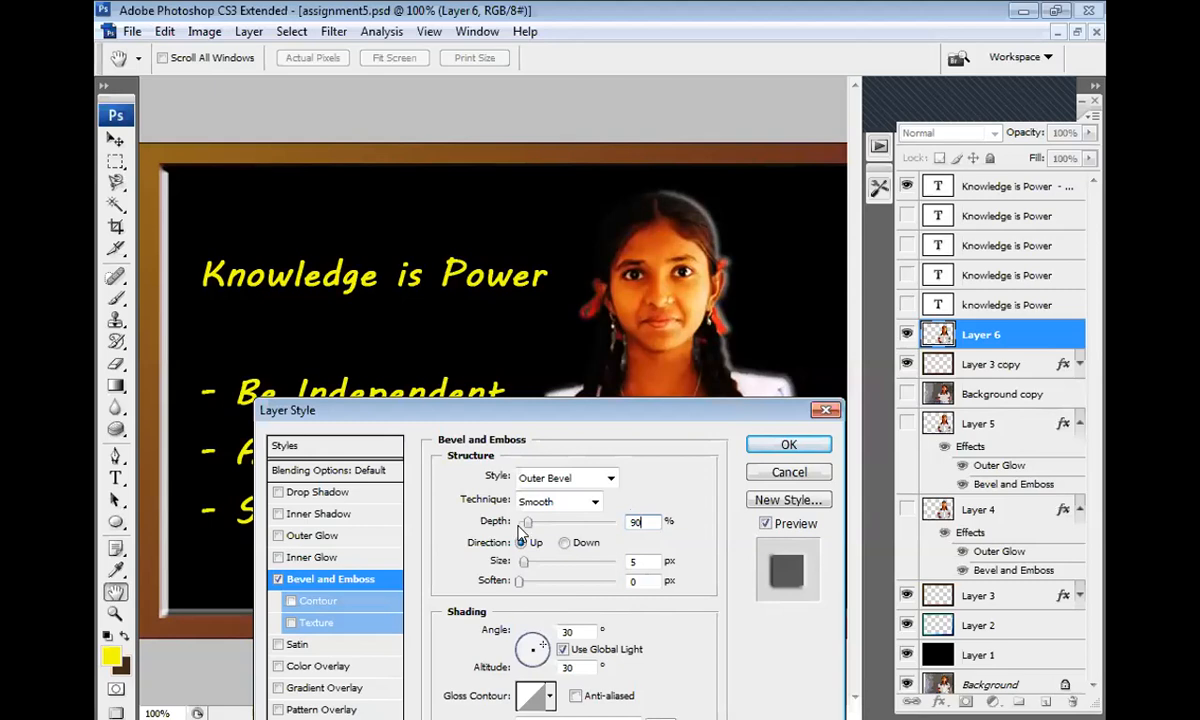
{"action": "left_click", "coordinate": [565, 543]}
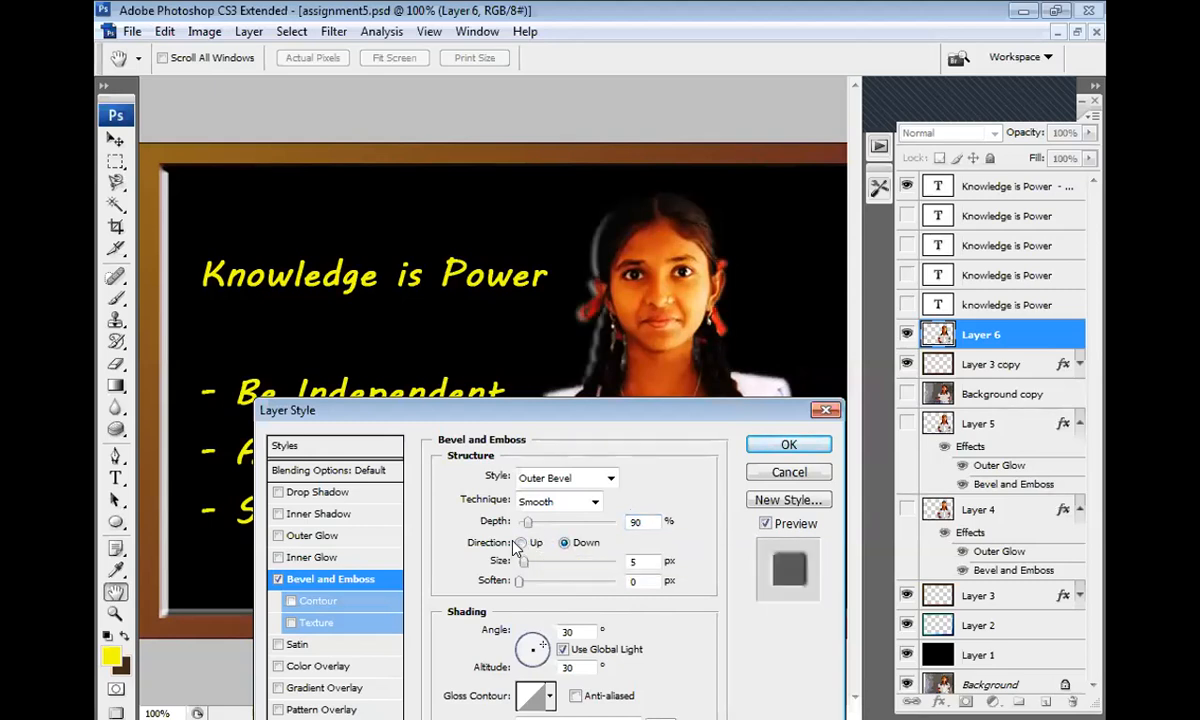
{"action": "left_click", "coordinate": [520, 544]}
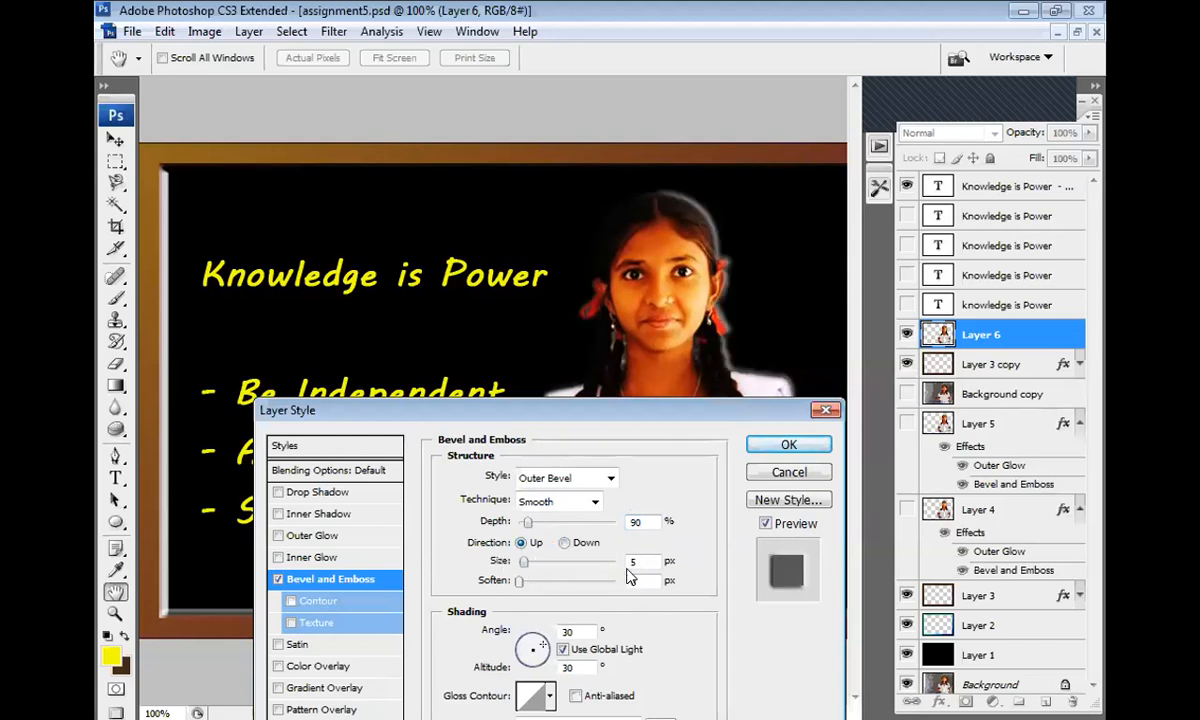
- Try bevel sizes of 199, 5, 3, 4 and 125 px on the girl's layer, and reduce the size to 2 px
{"action": "left_click_drag", "start_coordinate": [523, 562], "coordinate": [597, 566]}
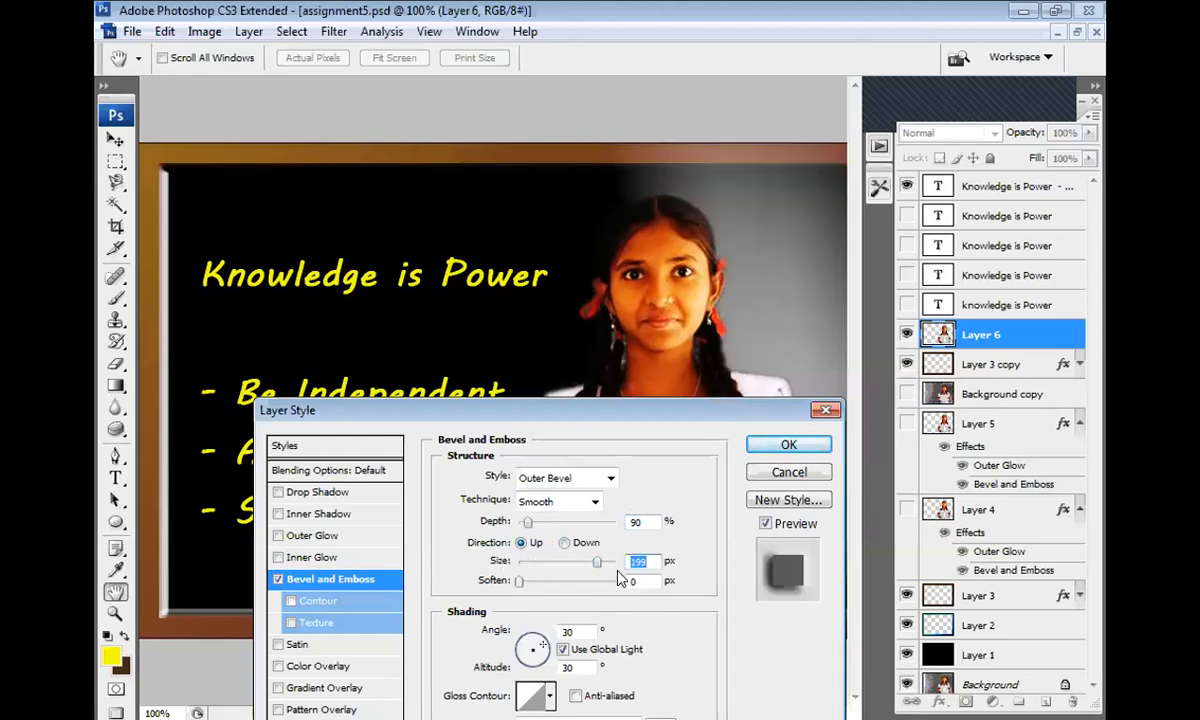
{"action": "type", "text": "5"}
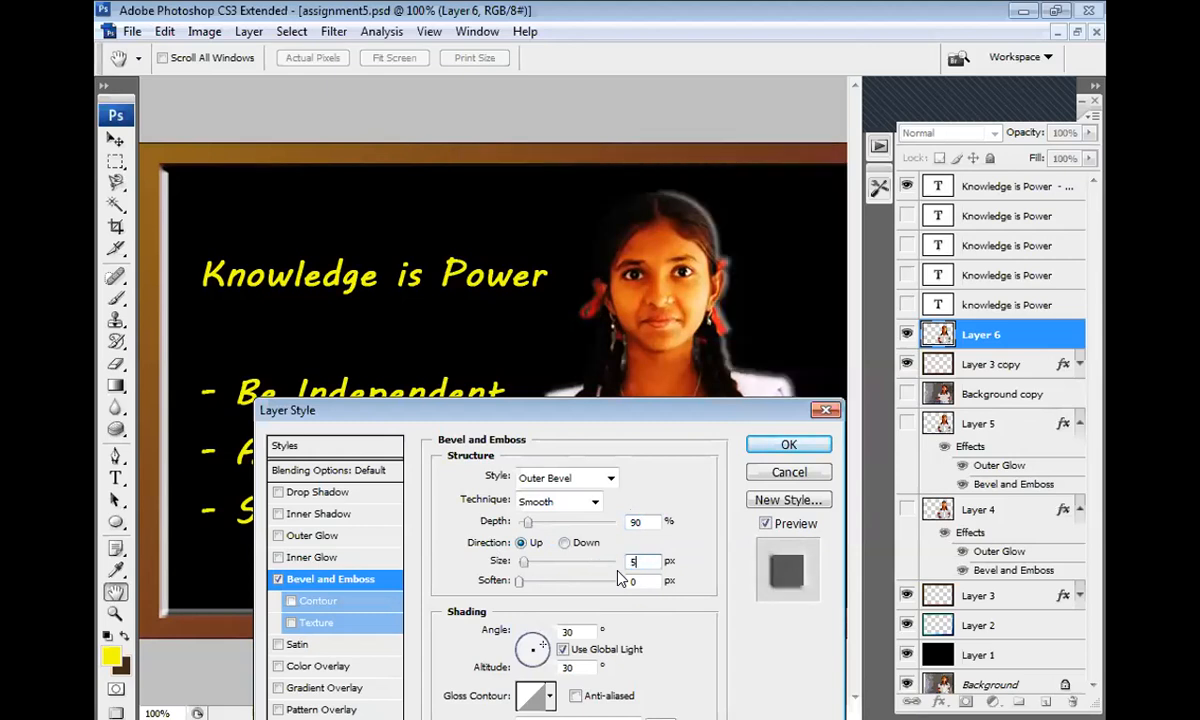
{"action": "type", "text": "3"}
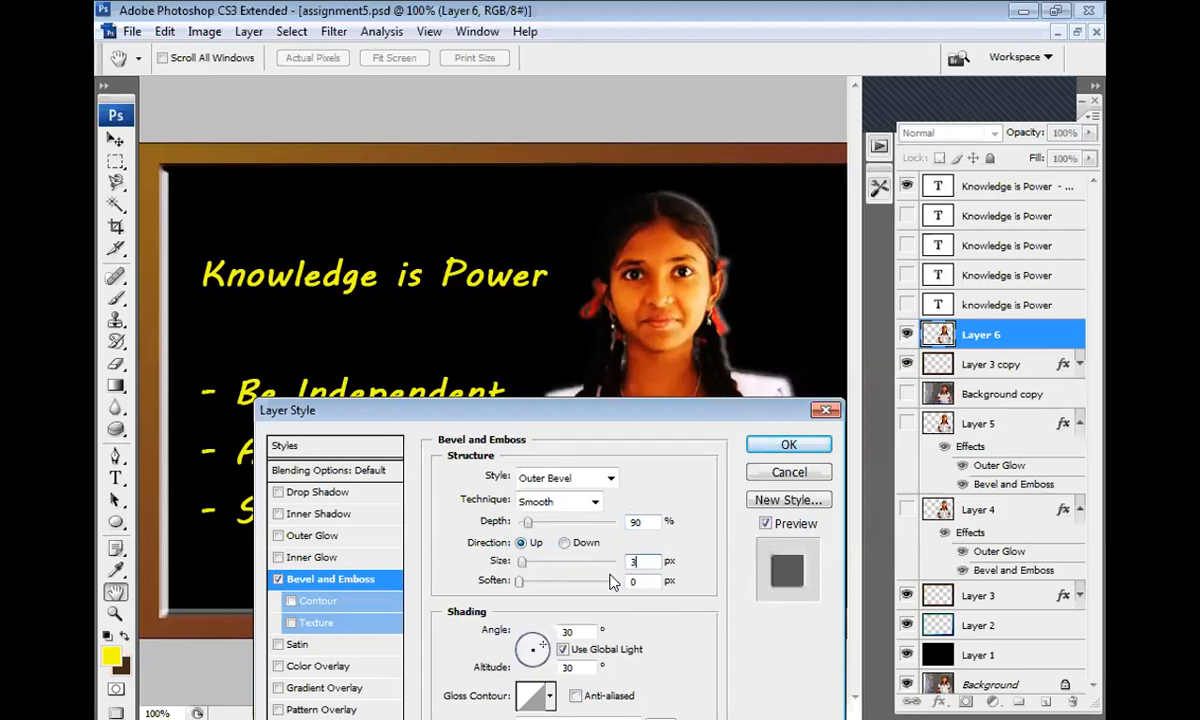
{"action": "double_click", "coordinate": [633, 561]}
{"action": "type", "text": "4"}
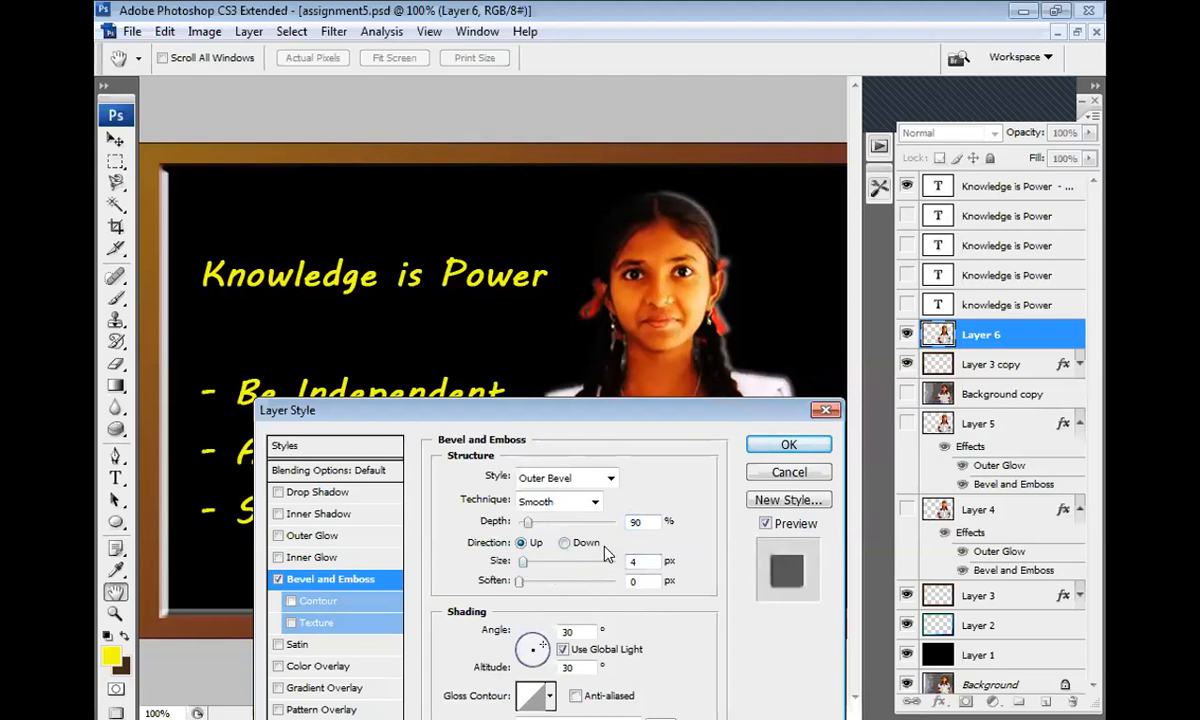
{"action": "left_click_drag", "start_coordinate": [548, 567], "coordinate": [570, 562]}
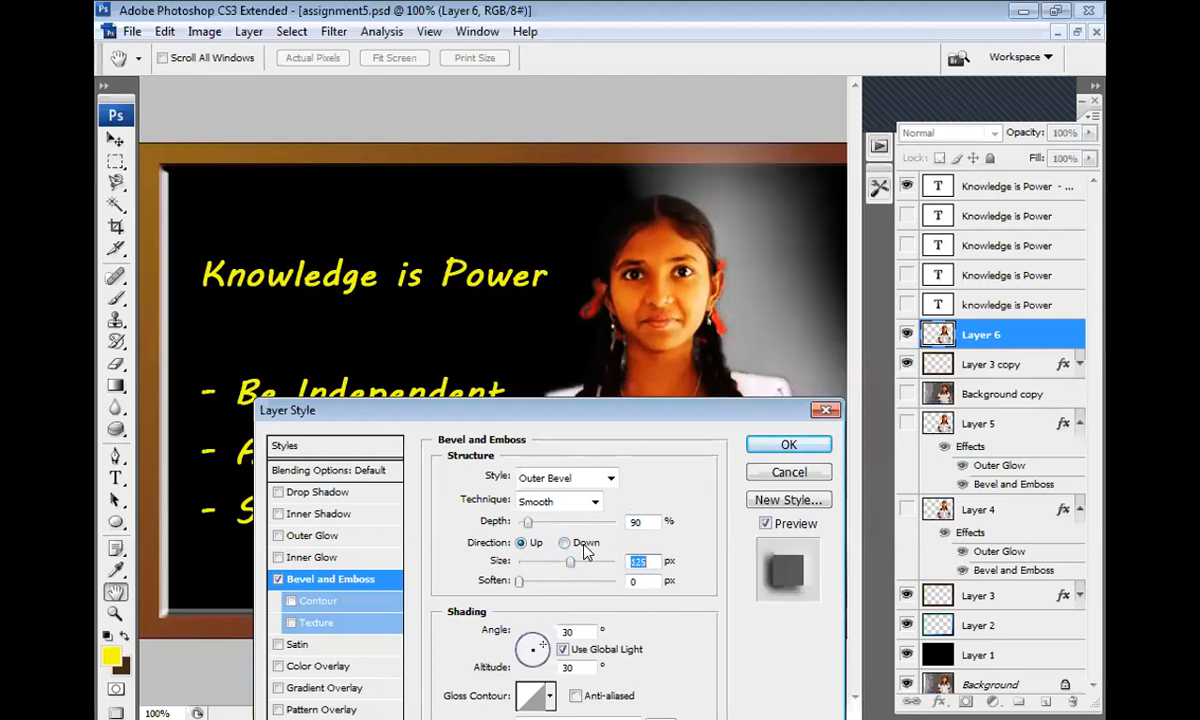
{"action": "left_click", "coordinate": [524, 563]}
{"action": "left_click_drag", "start_coordinate": [522, 567], "coordinate": [517, 563]}
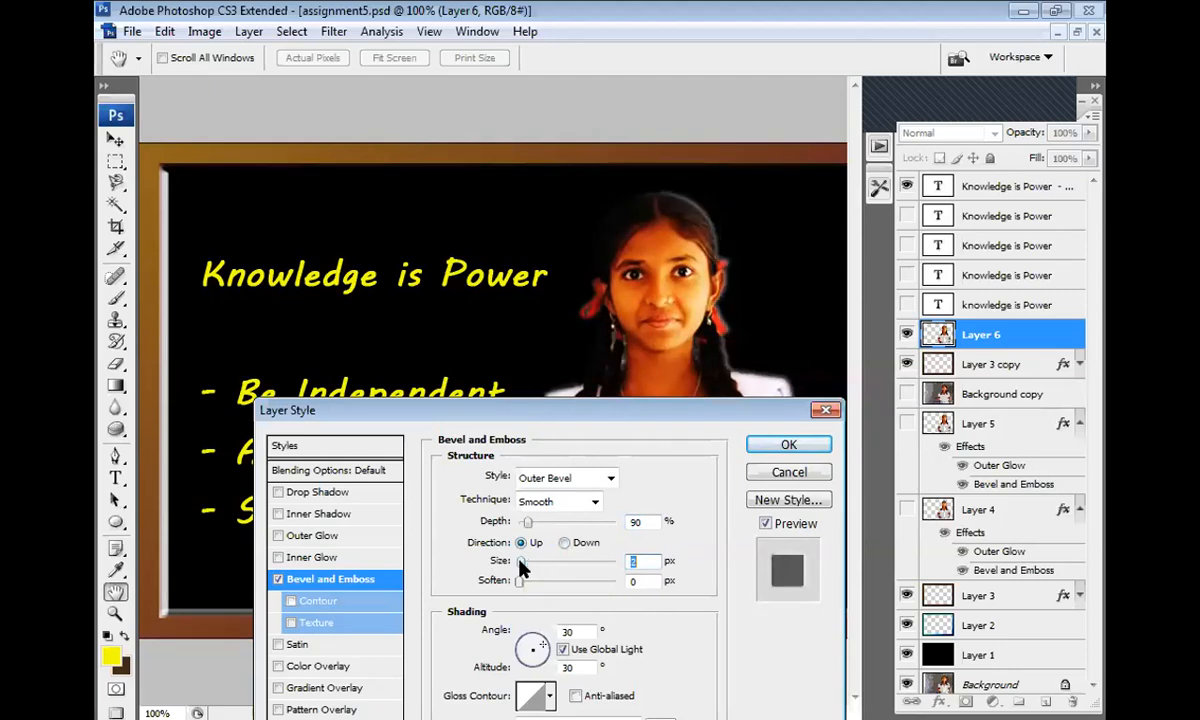
- Set the girl's outer bevel size to 4 px, try a light angle of -48°, and restore both angle and altitude to 30°
{"action": "type", "text": "4"}
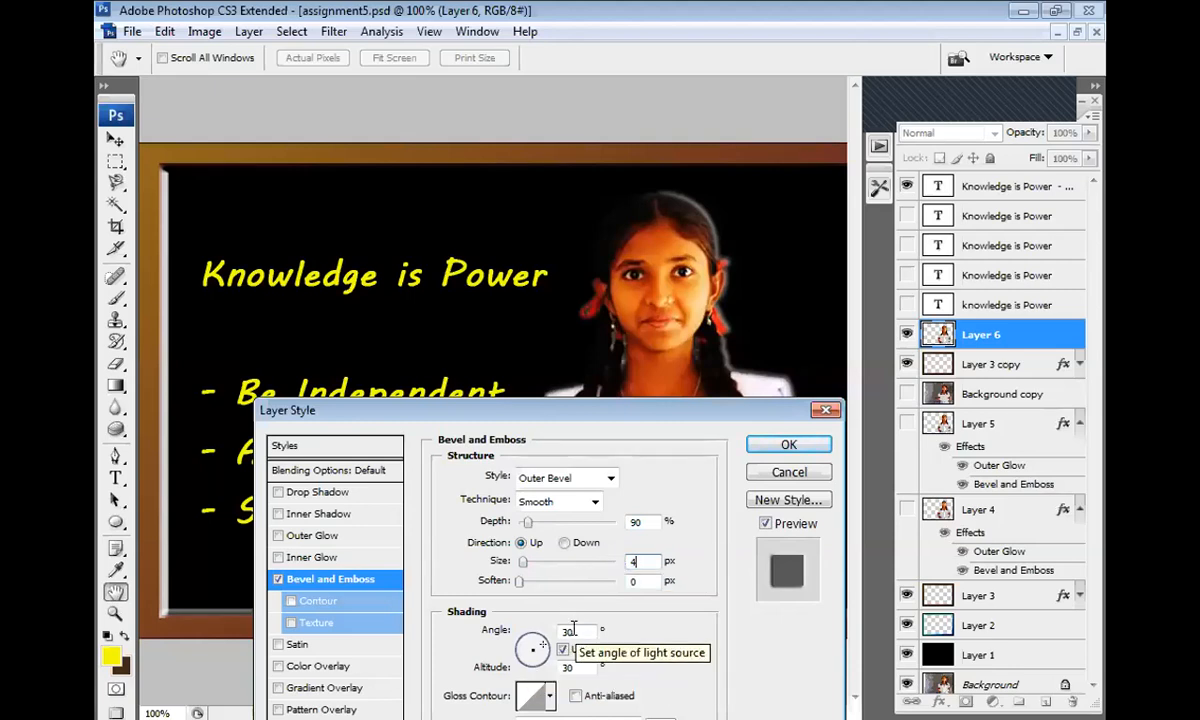
{"action": "mouse_move", "coordinate": [530, 665]}
{"action": "left_mouse_down"}
{"action": "mouse_move", "coordinate": [532, 641]}
{"action": "mouse_move", "coordinate": [510, 610]}
{"action": "mouse_move", "coordinate": [512, 640]}
{"action": "mouse_move", "coordinate": [543, 678]}
{"action": "left_mouse_up"}
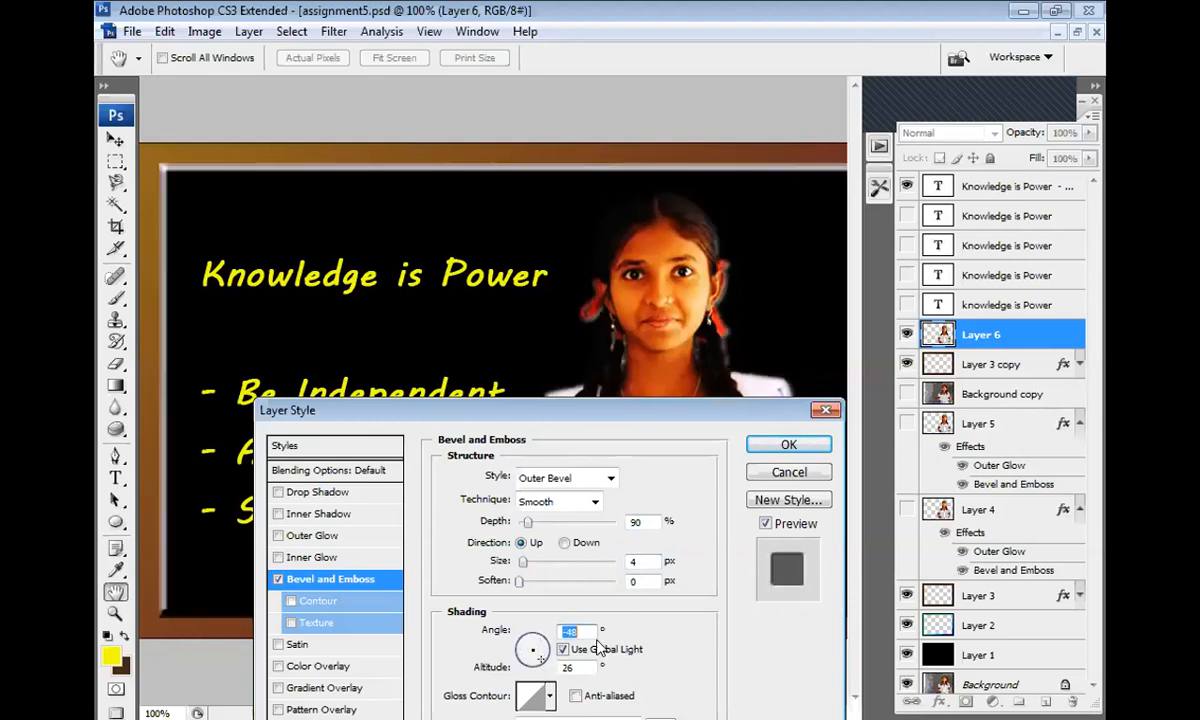
{"action": "type", "text": "30"}
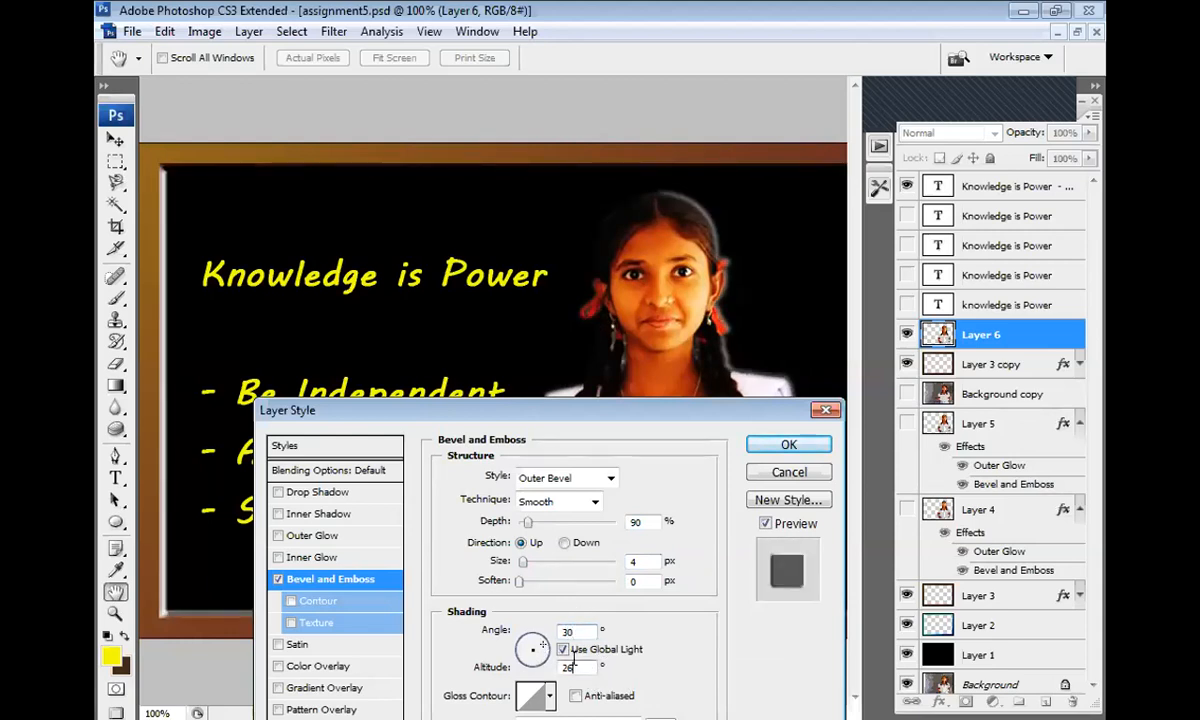
{"action": "type", "text": "30"}
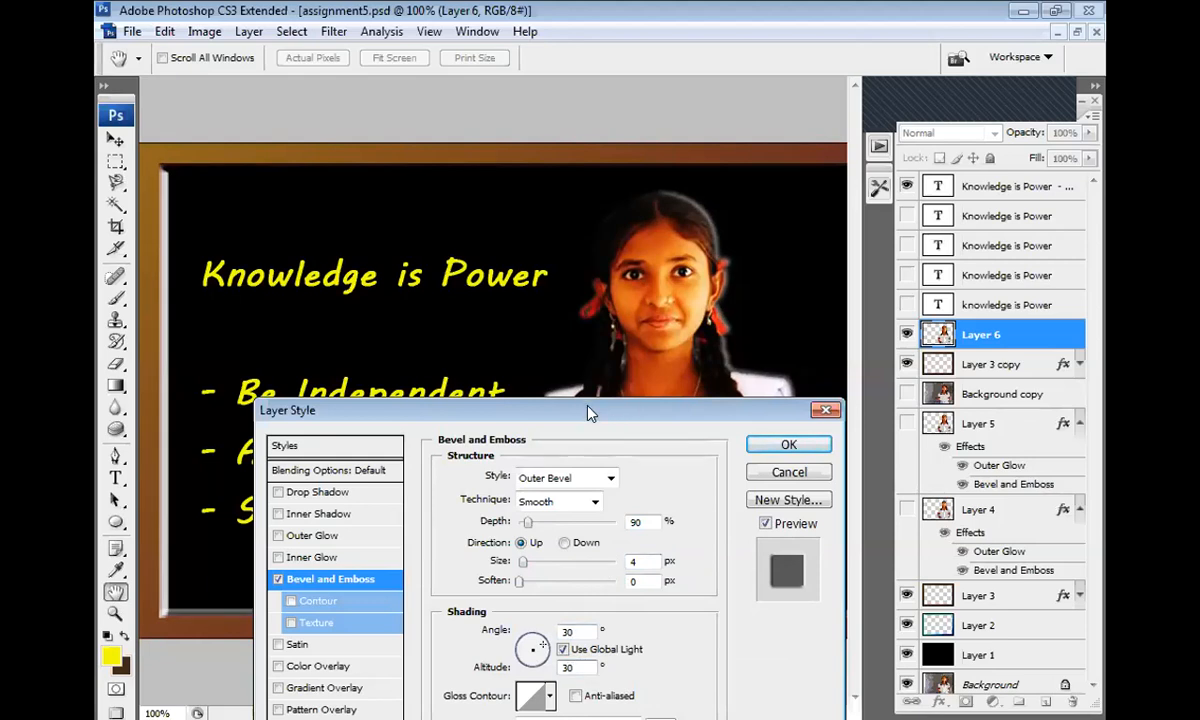
- Try the preset gloss contours one after another on the girl's outer bevel, from Linear through the last preset in the second row
{"action": "left_click_drag", "start_coordinate": [590, 412], "coordinate": [678, 379]}
{"action": "left_click", "coordinate": [640, 663]}
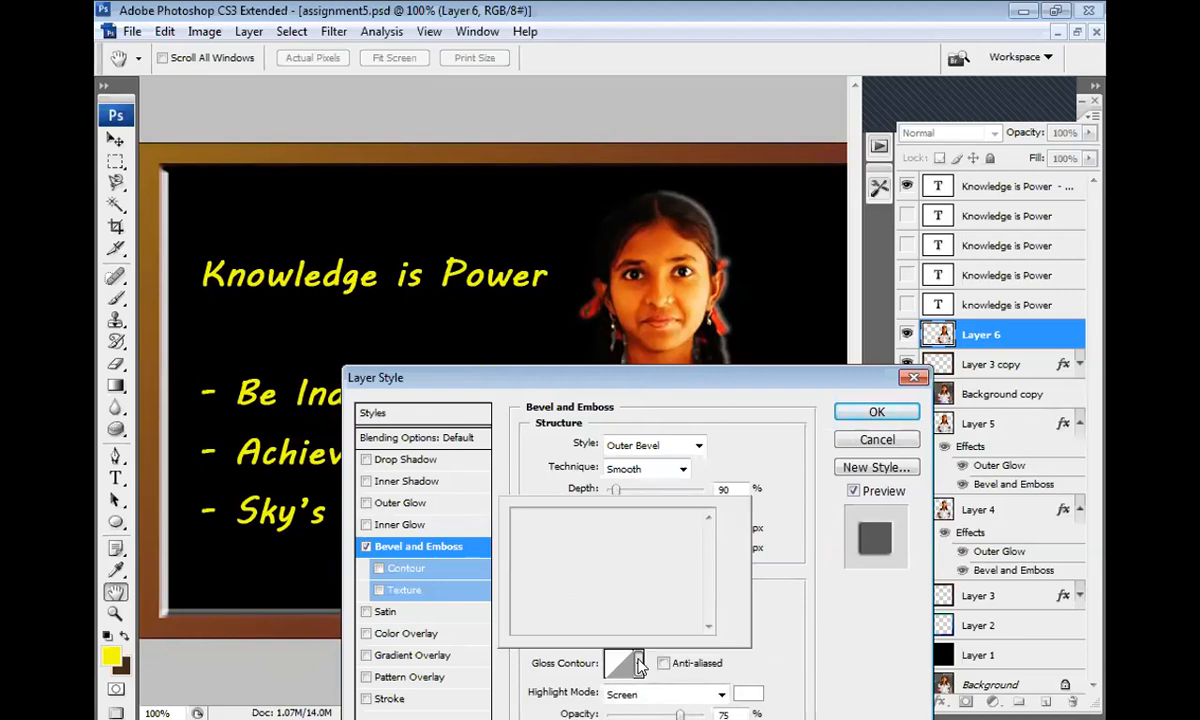
{"action": "left_click", "coordinate": [526, 520]}
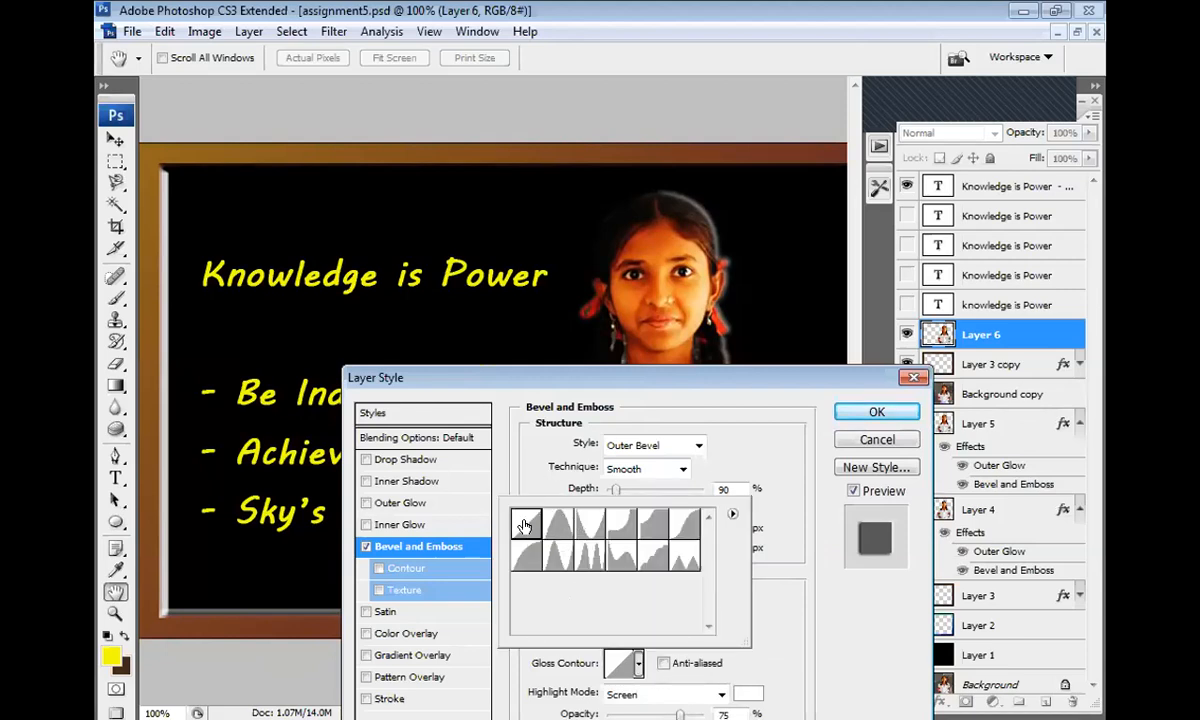
{"action": "left_click", "coordinate": [545, 527]}
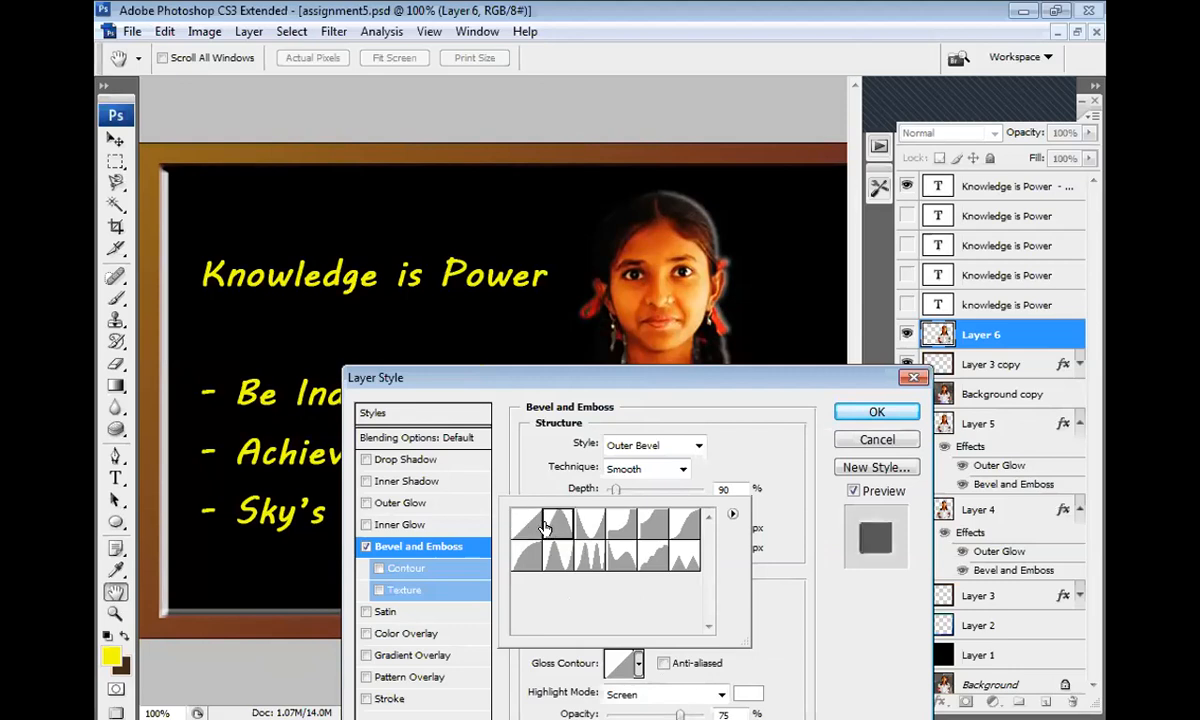
{"action": "left_click", "coordinate": [583, 527]}
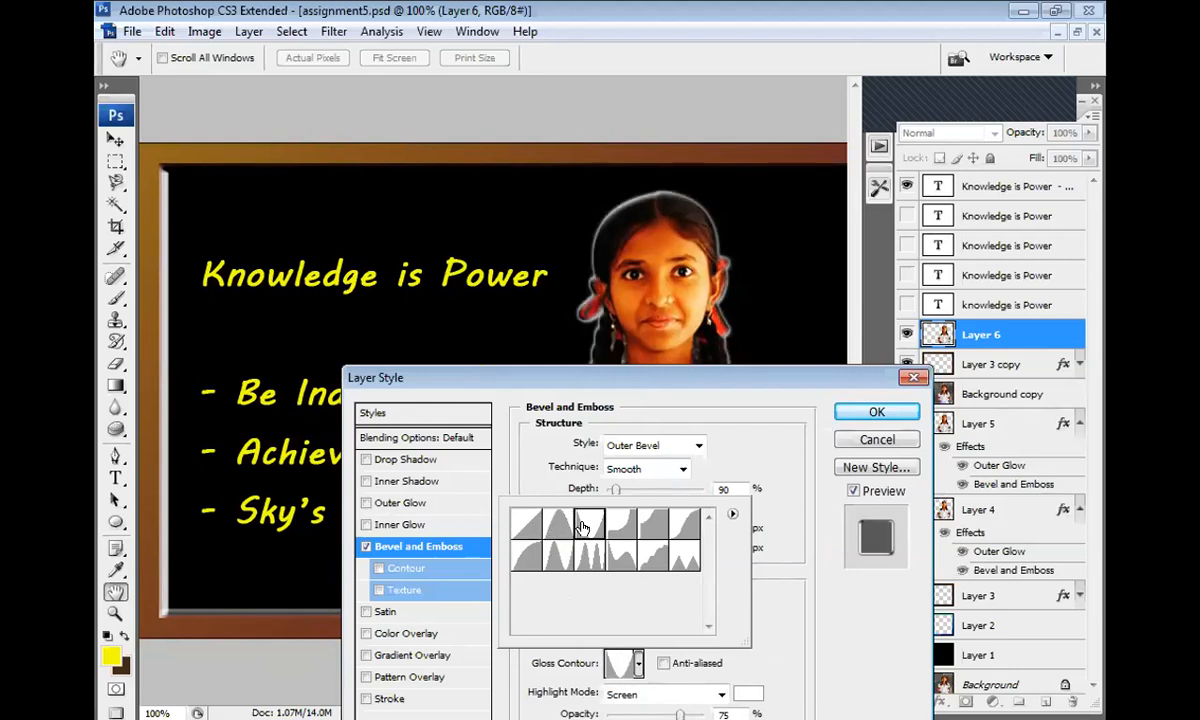
{"action": "left_click", "coordinate": [558, 528]}
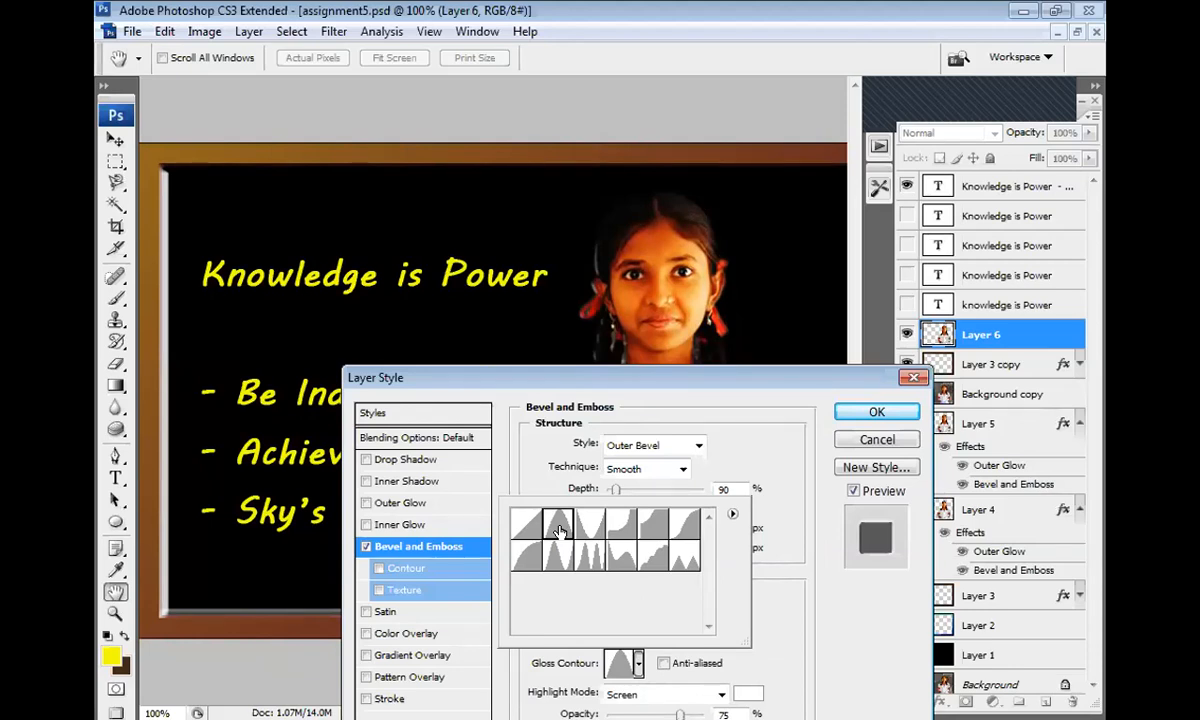
{"action": "left_click", "coordinate": [527, 526]}
{"action": "left_click", "coordinate": [618, 528]}
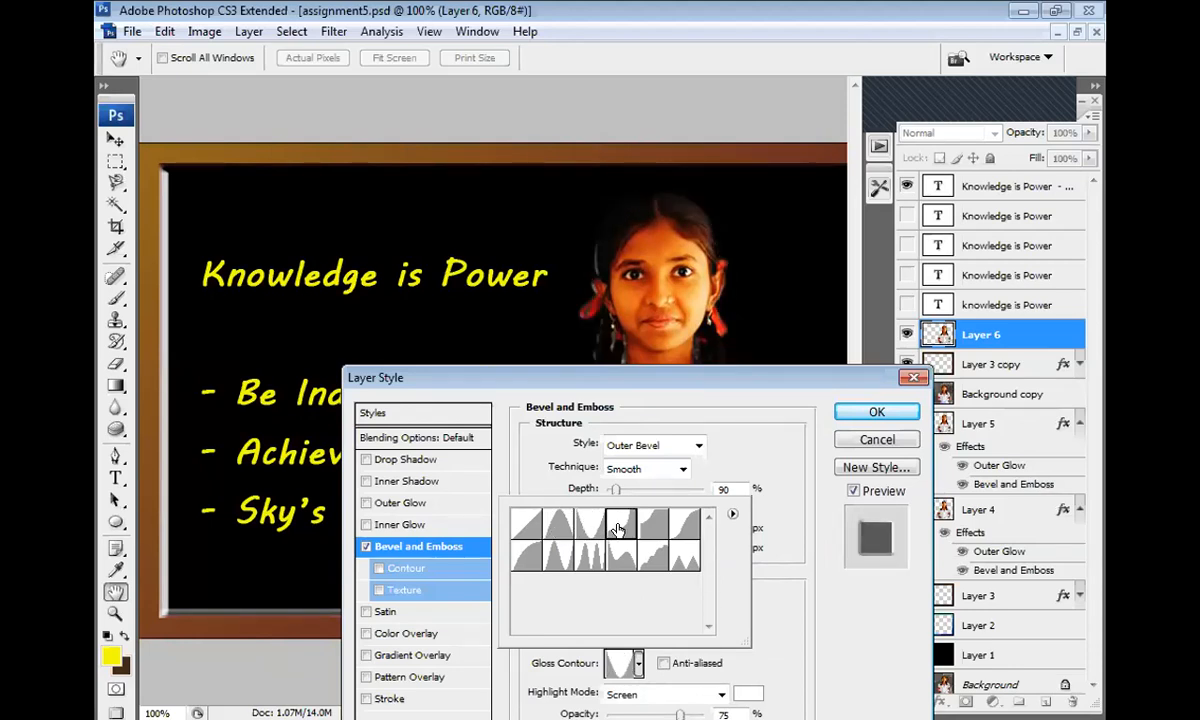
{"action": "left_click", "coordinate": [652, 524]}
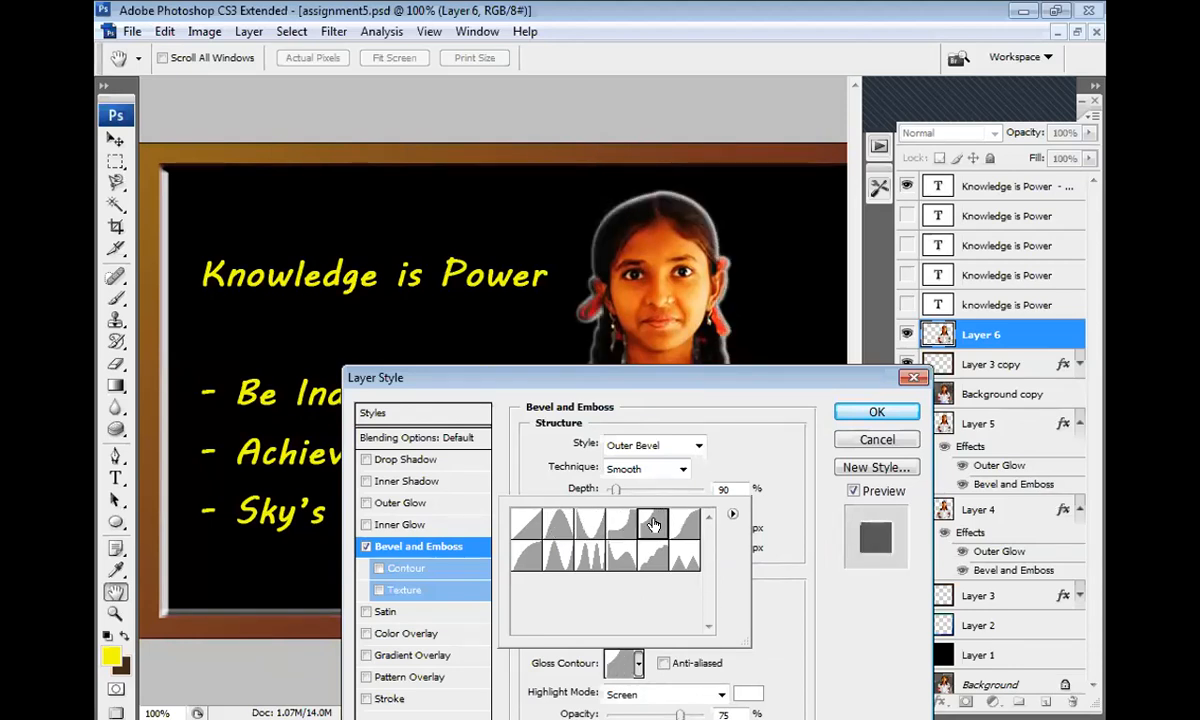
{"action": "left_click", "coordinate": [684, 524]}
{"action": "left_click", "coordinate": [541, 563]}
{"action": "left_click", "coordinate": [555, 555]}
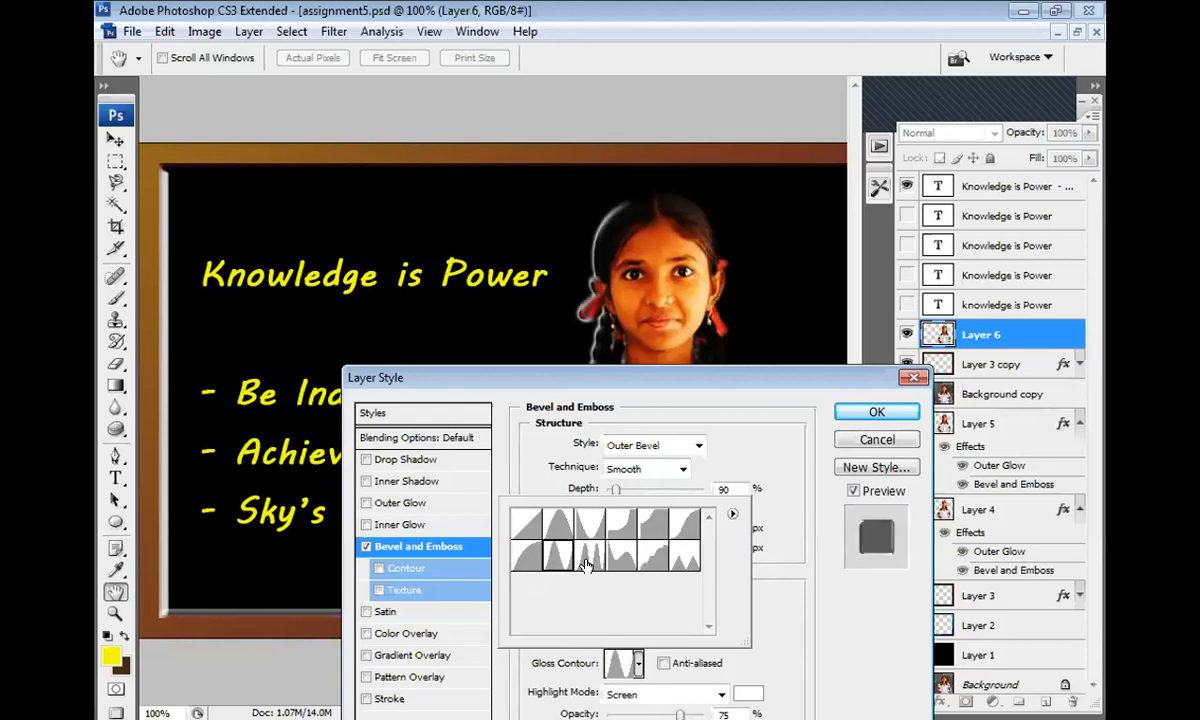
{"action": "left_click", "coordinate": [587, 562]}
{"action": "left_click", "coordinate": [620, 560]}
{"action": "left_click", "coordinate": [643, 562]}
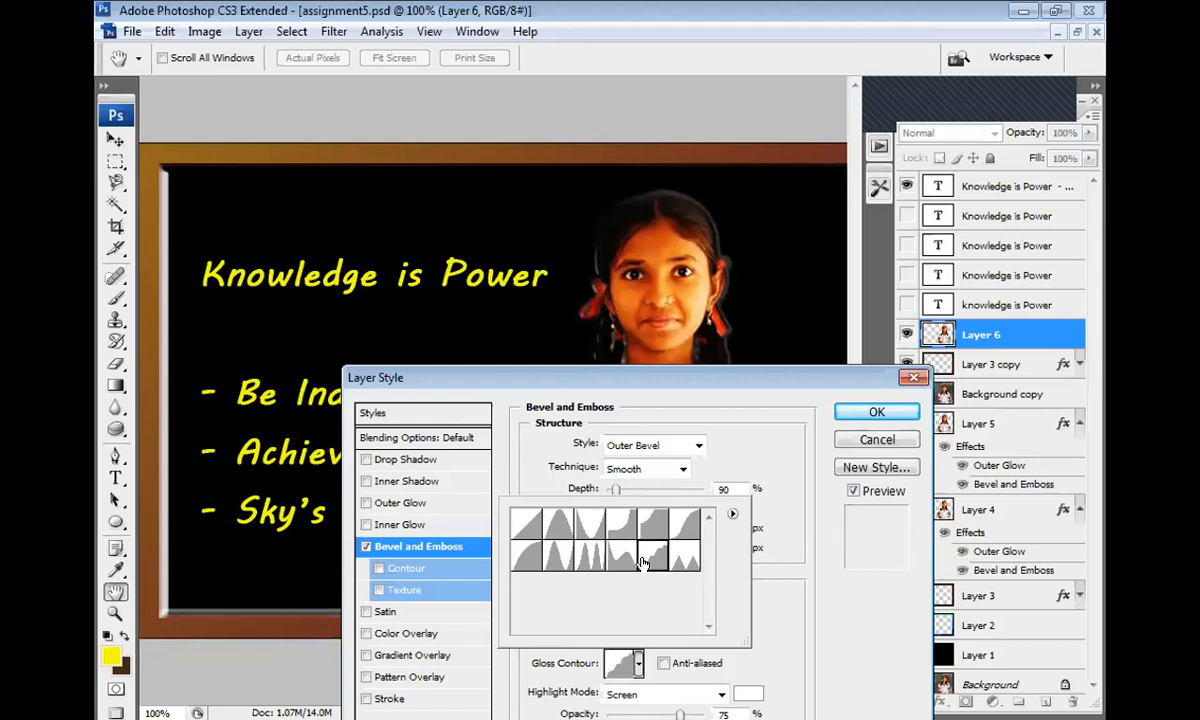
{"action": "left_click", "coordinate": [684, 556]}
- Compare the peaked and wavy gloss contours with Linear on the girl's bevel once more, and return to Linear
{"action": "left_click", "coordinate": [619, 560]}
{"action": "left_click", "coordinate": [525, 530]}
{"action": "left_click", "coordinate": [557, 523]}
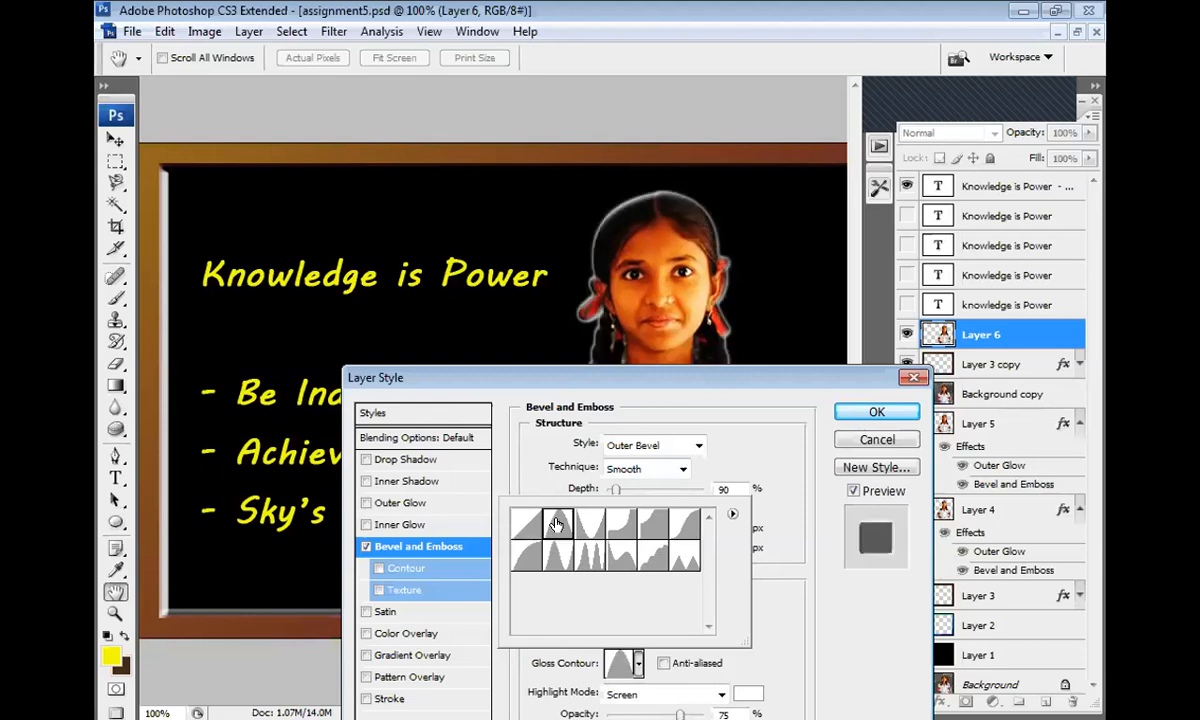
{"action": "left_click", "coordinate": [516, 534]}
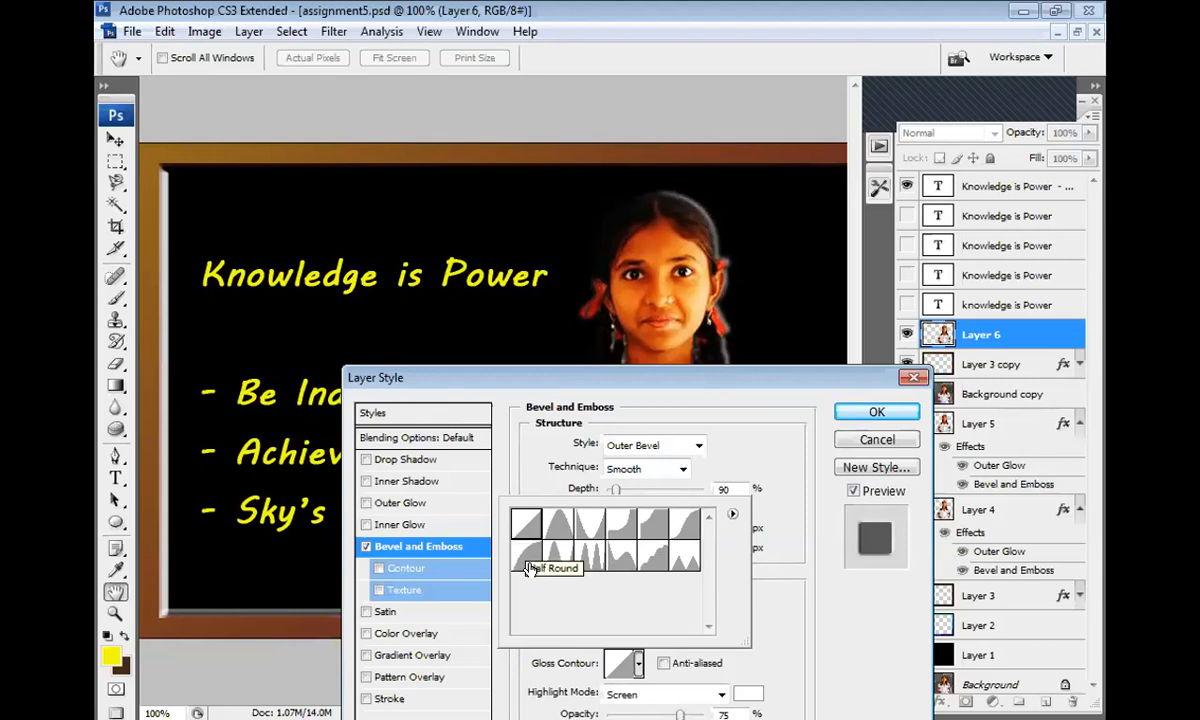
{"action": "left_click", "coordinate": [555, 525]}
{"action": "left_click", "coordinate": [528, 527]}
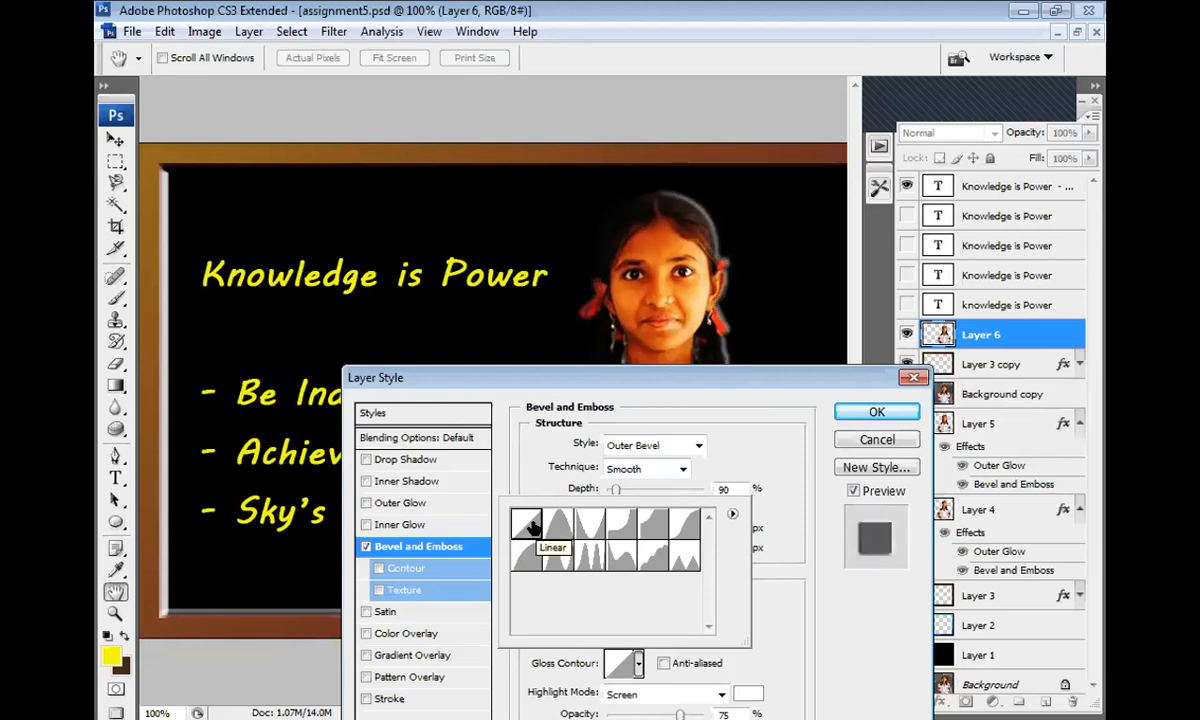
{"action": "left_click", "coordinate": [769, 498]}
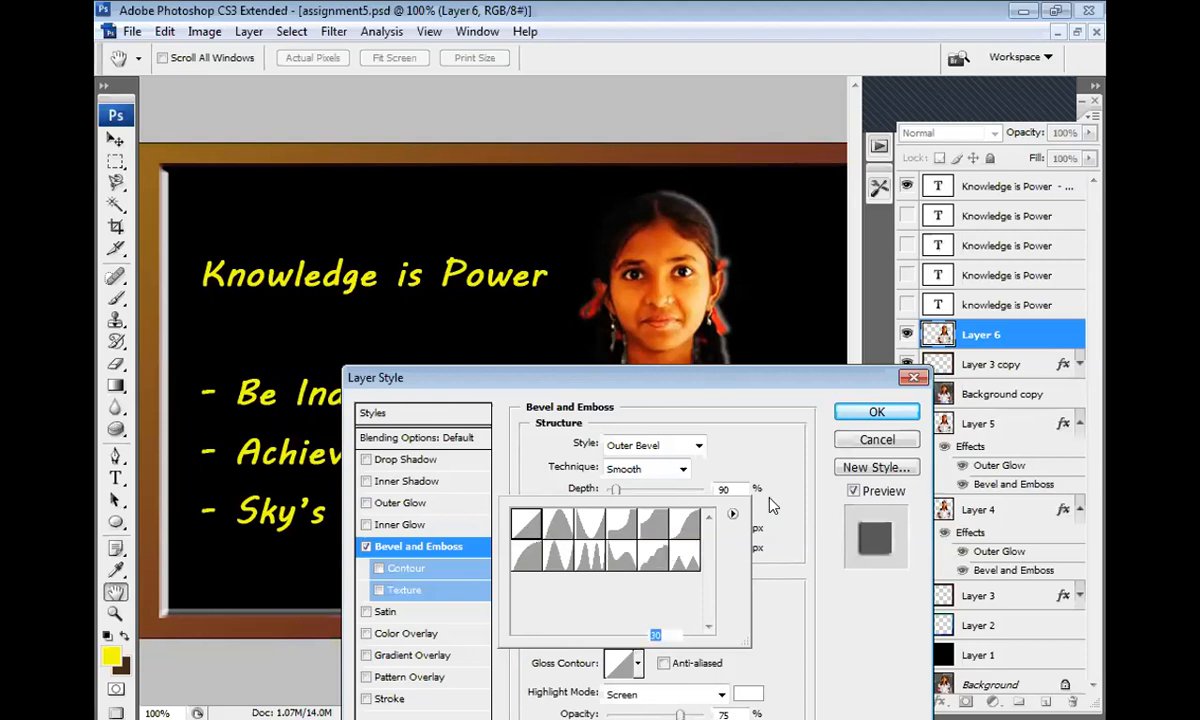
- Apply the Outer Bevel effect with Smooth technique, 90% depth and 4 px size to Layer 6
{"action": "left_click_drag", "start_coordinate": [643, 376], "coordinate": [622, 344]}
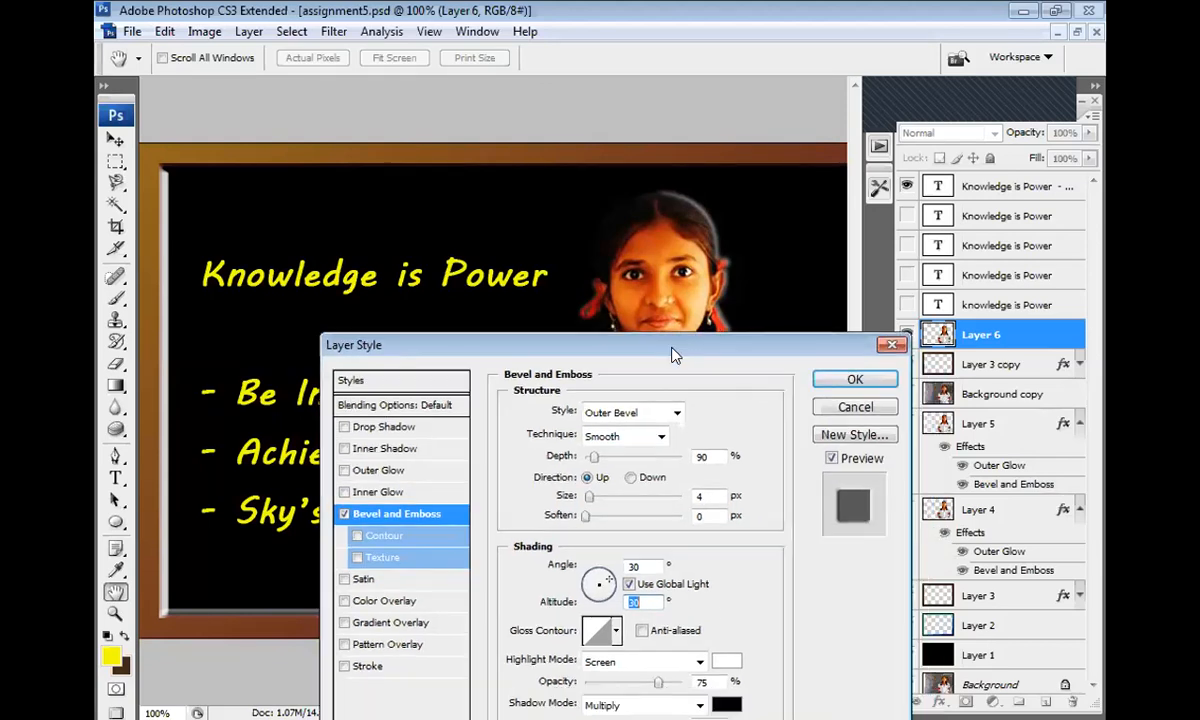
{"action": "left_click", "coordinate": [851, 380]}
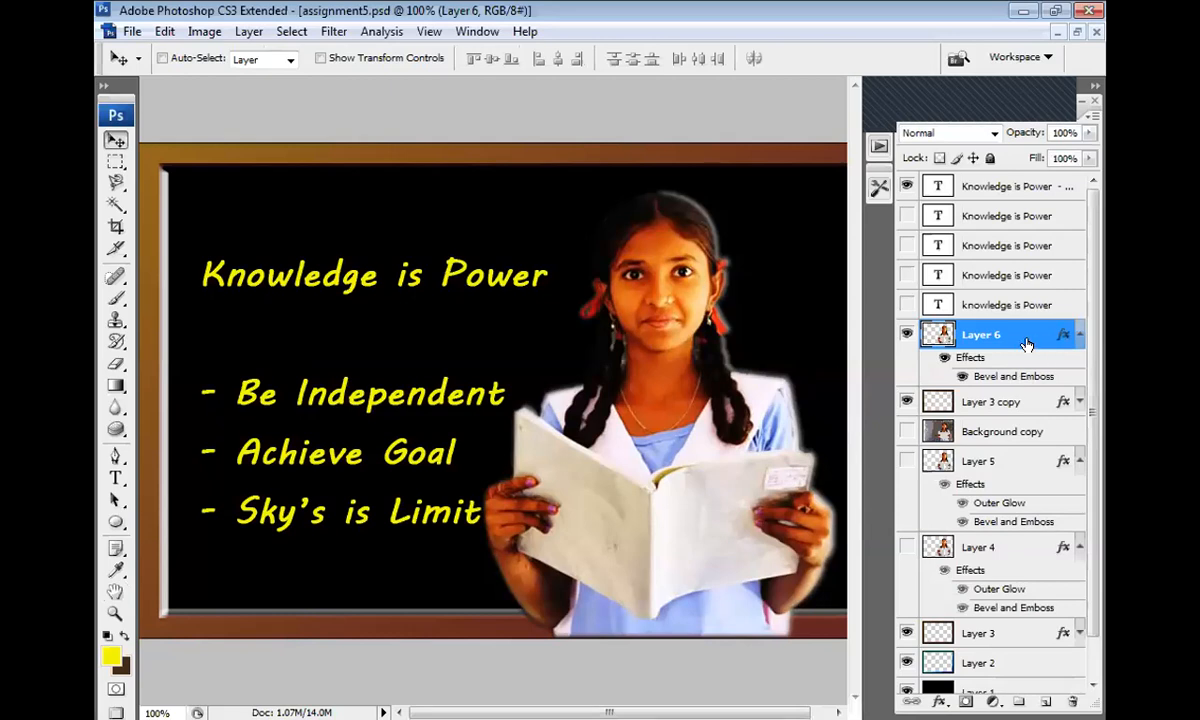
- Add an Outer Glow effect to Layer 6, leaving Inner Shadow off, and set the glow color to white (ffffff)
{"action": "double_click", "coordinate": [957, 358]}
{"action": "left_click", "coordinate": [363, 450]}
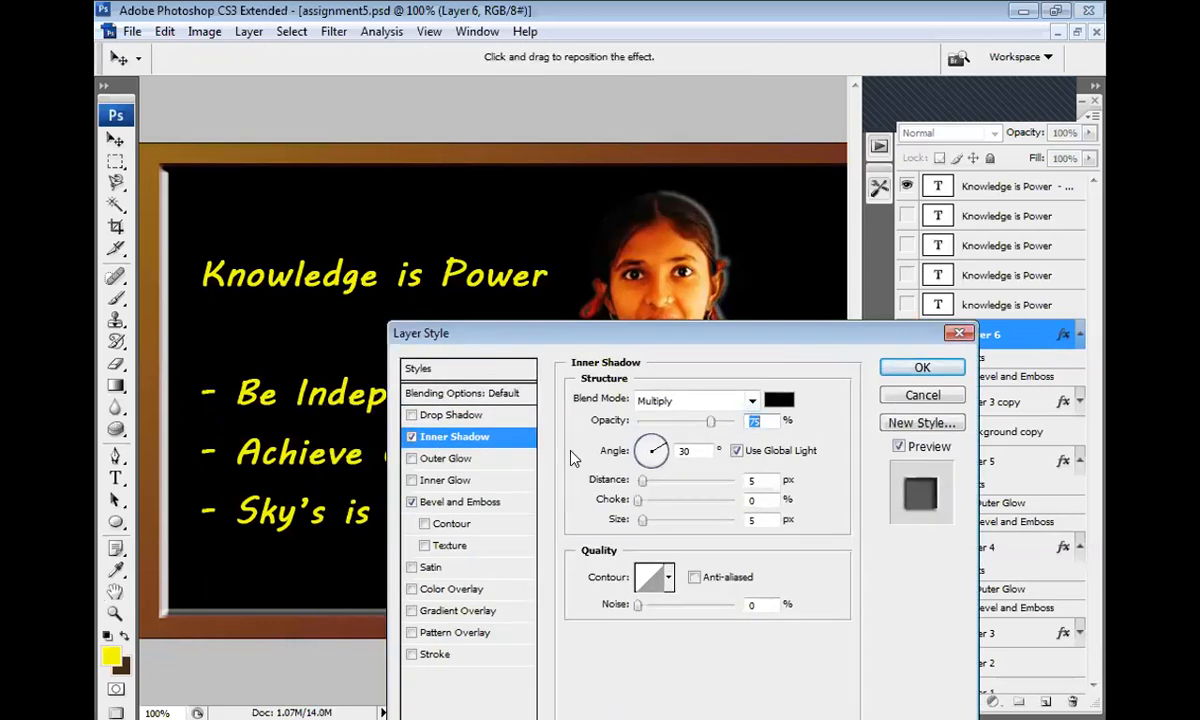
{"action": "left_click", "coordinate": [412, 437]}
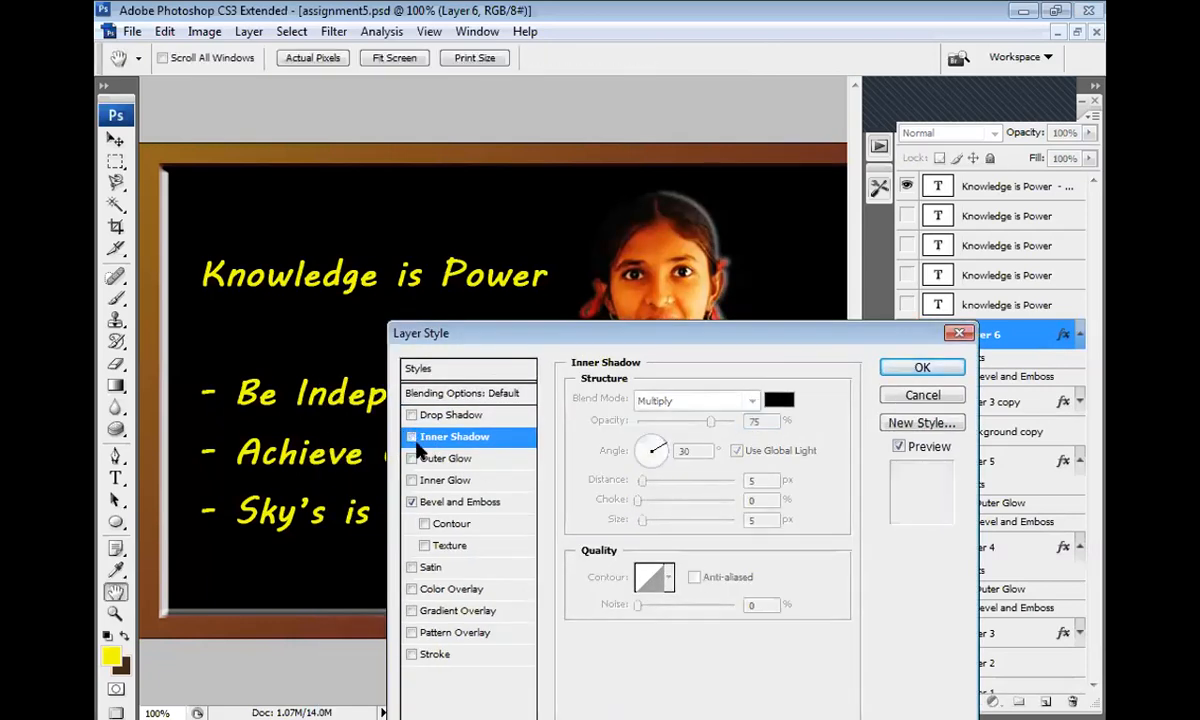
{"action": "left_click", "coordinate": [411, 458]}
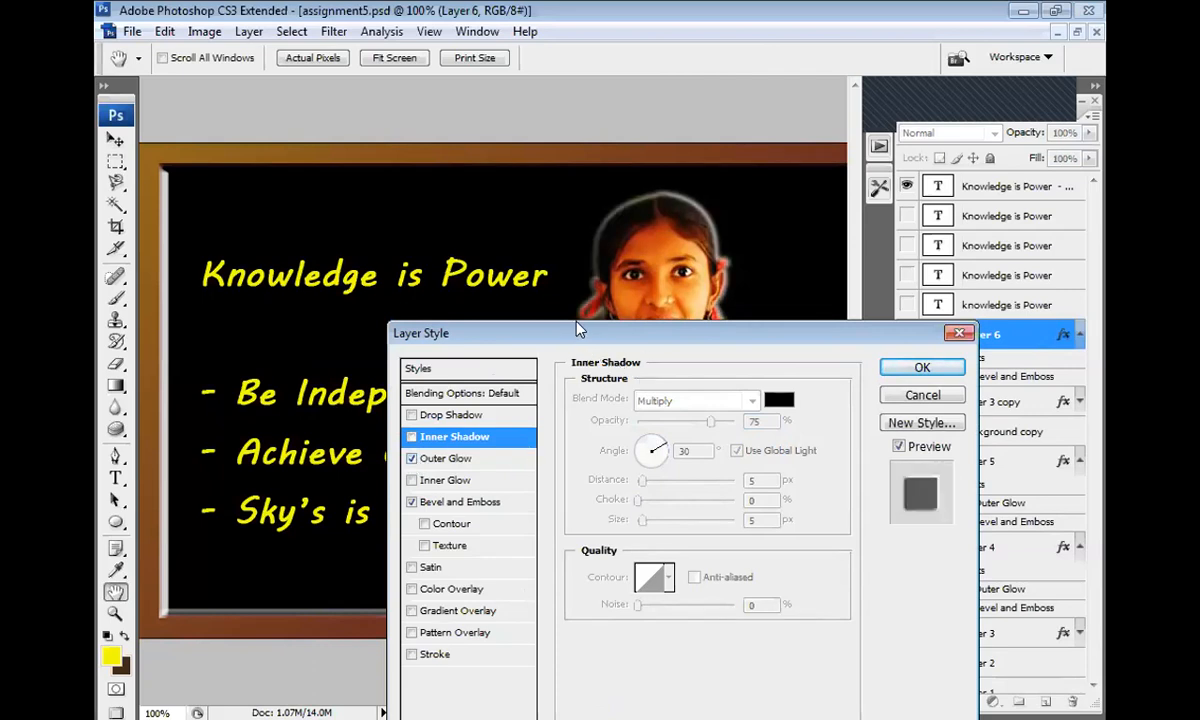
{"action": "left_click_drag", "start_coordinate": [576, 340], "coordinate": [586, 343]}
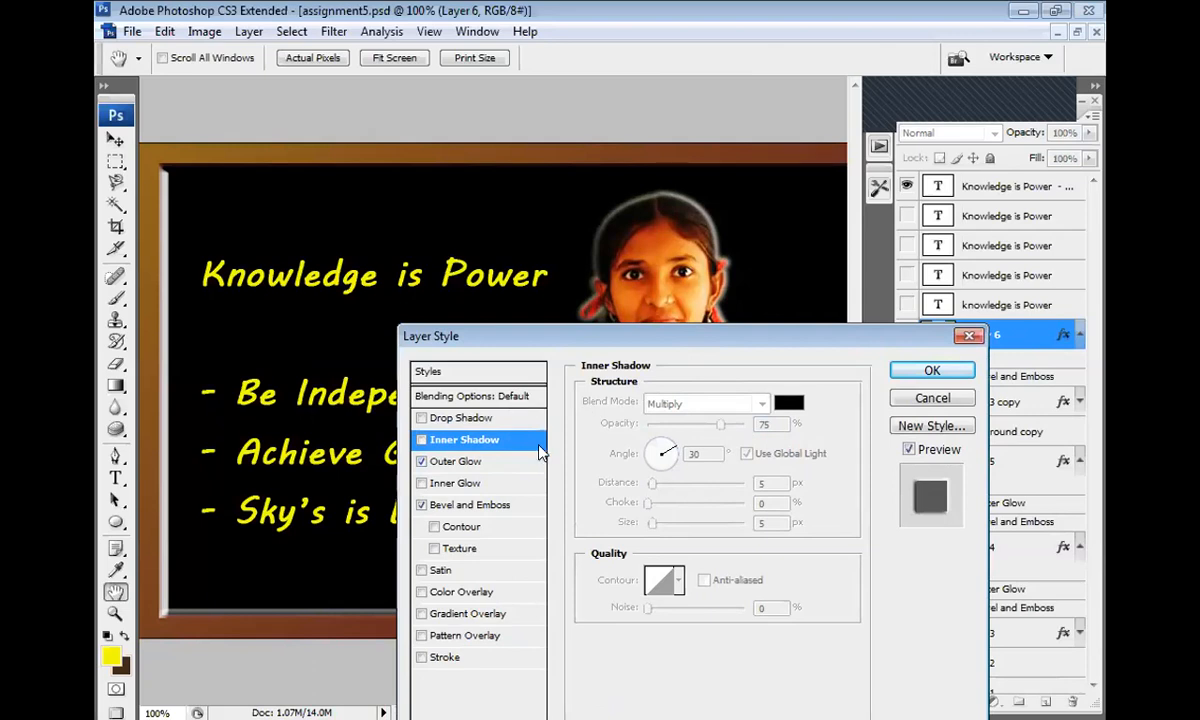
{"action": "left_click", "coordinate": [470, 461]}
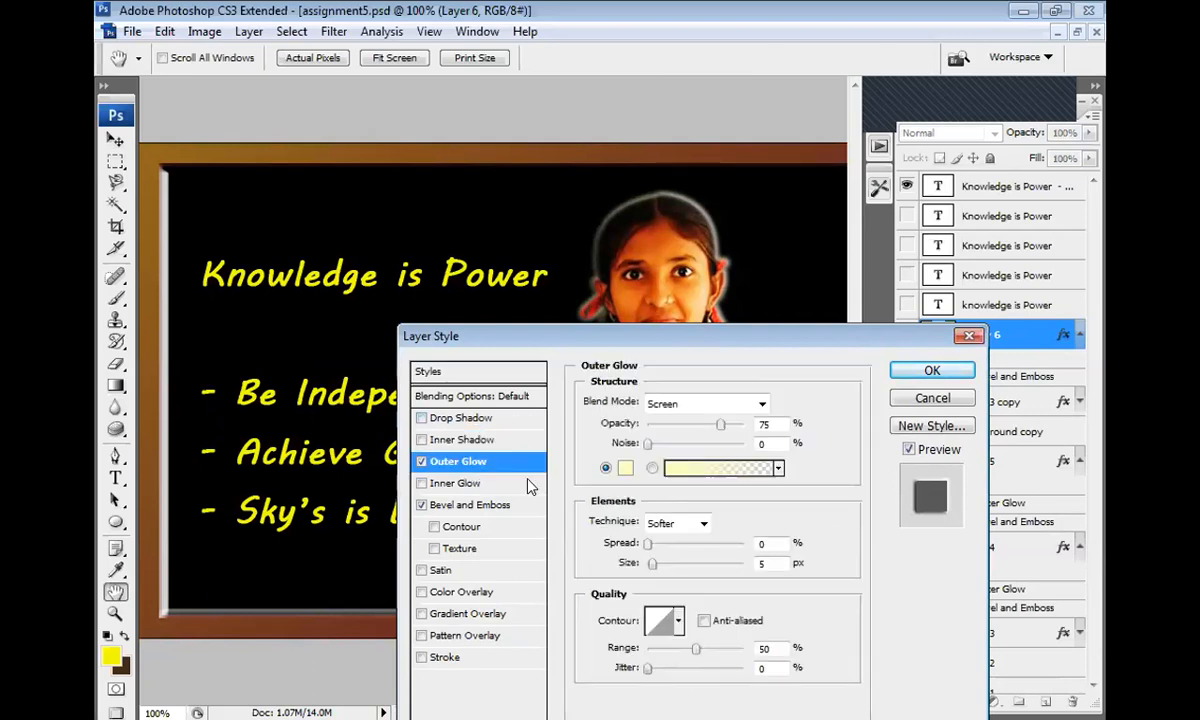
{"action": "left_click", "coordinate": [626, 468]}
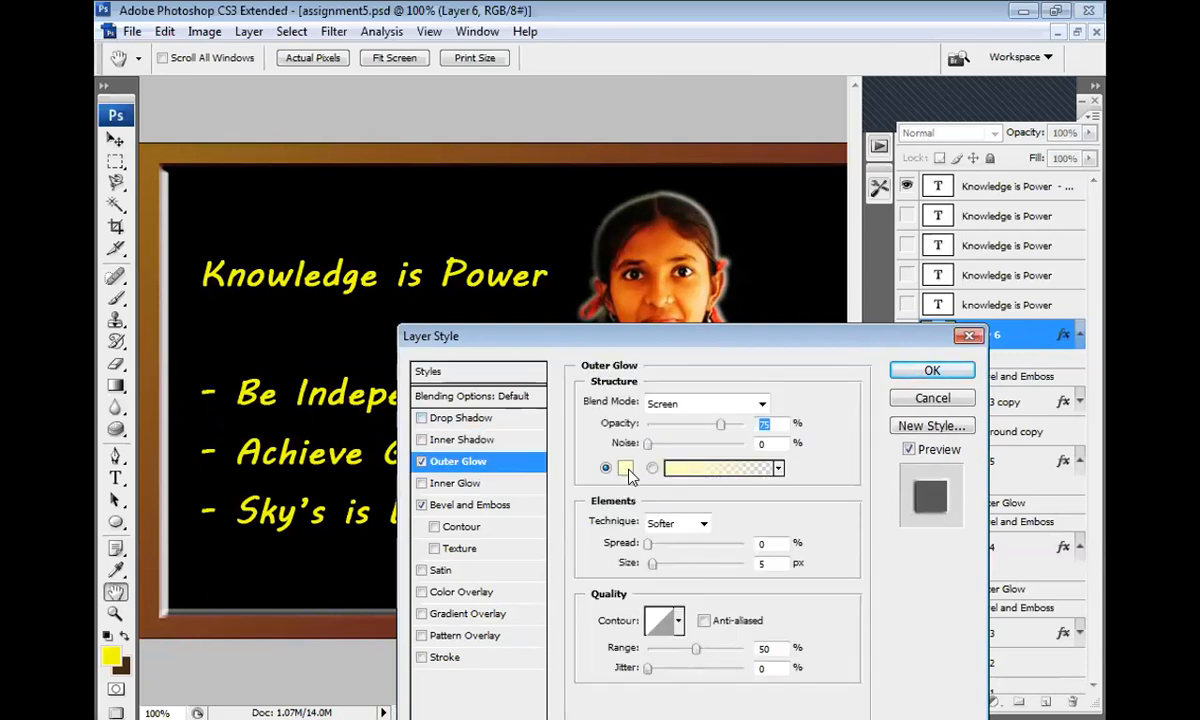
{"action": "left_click", "coordinate": [632, 175]}
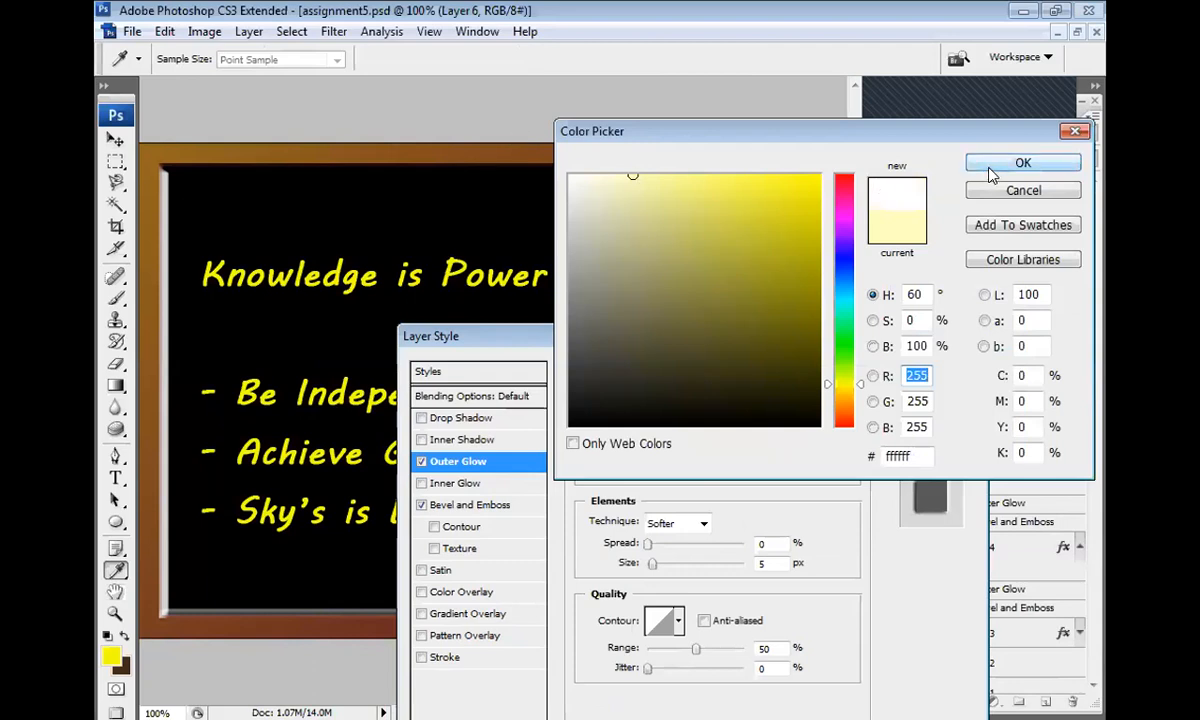
{"action": "key", "text": "Return"}
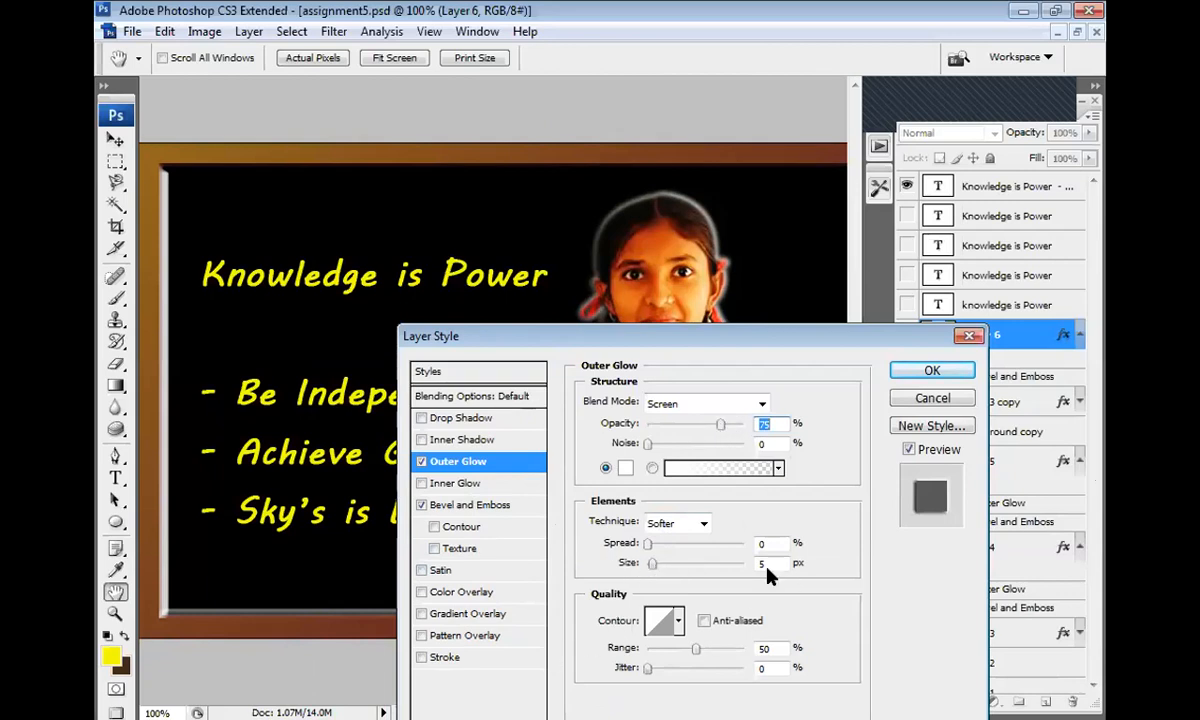
- Try several sizes for the outer glow, ending at 2 px
{"action": "left_click_drag", "start_coordinate": [652, 563], "coordinate": [727, 563]}
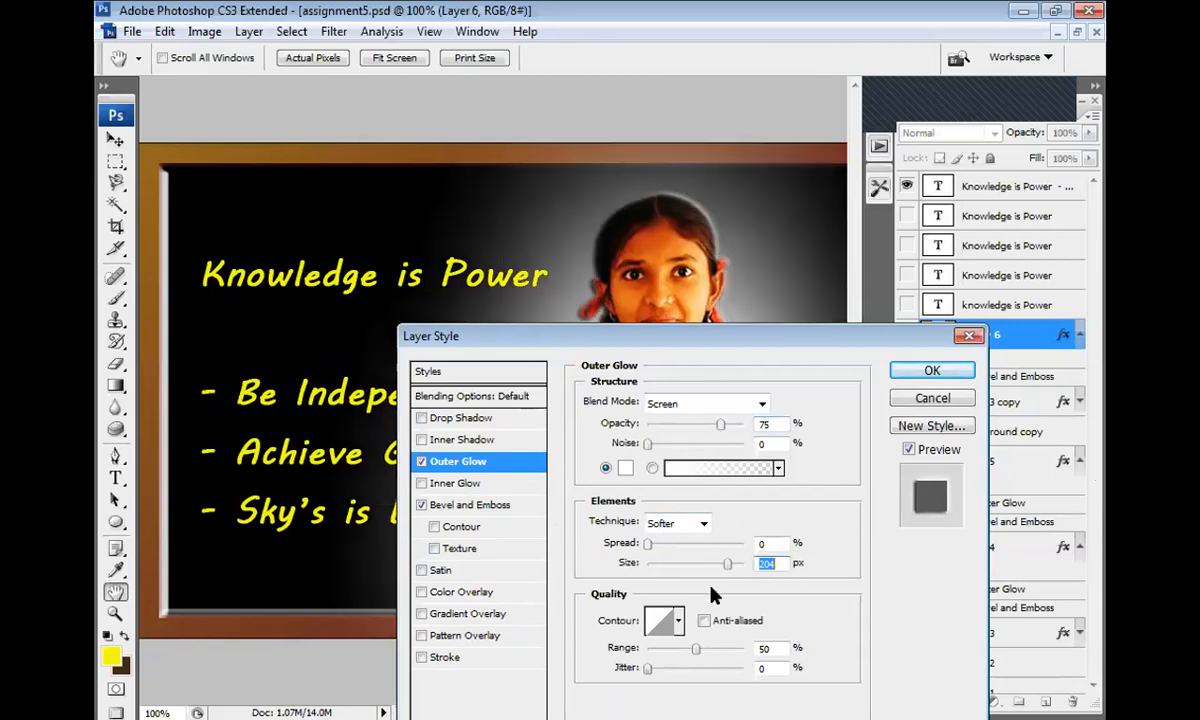
{"action": "type", "text": "3"}
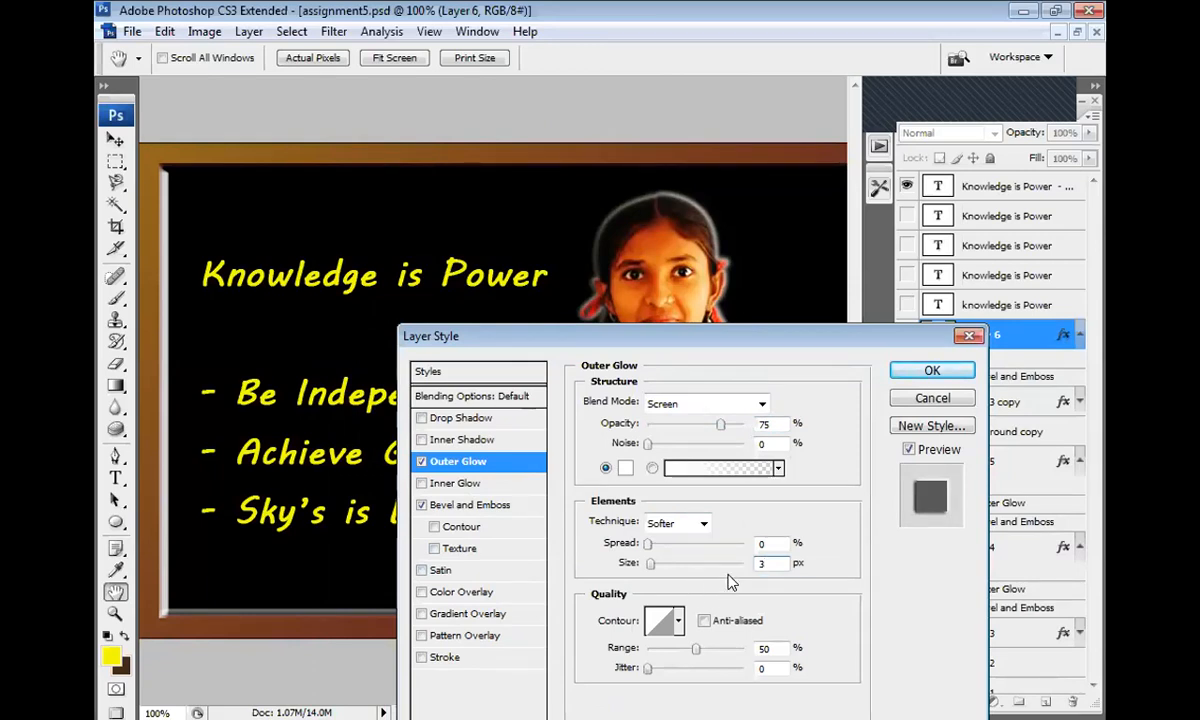
{"action": "key", "text": "BackSpace"}
{"action": "type", "text": "2"}
- Try out the preset contours on the outer glow and return to the straight diagonal contour
{"action": "left_click", "coordinate": [678, 625]}
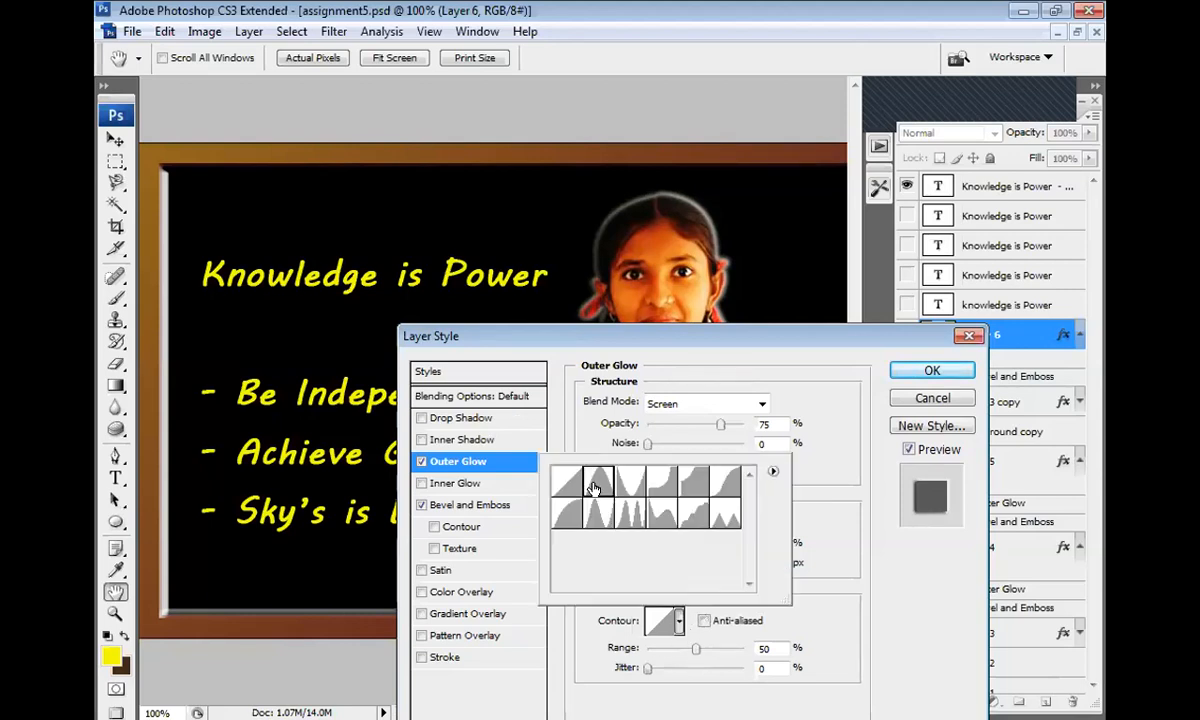
{"action": "left_click", "coordinate": [598, 481]}
{"action": "left_click", "coordinate": [625, 481]}
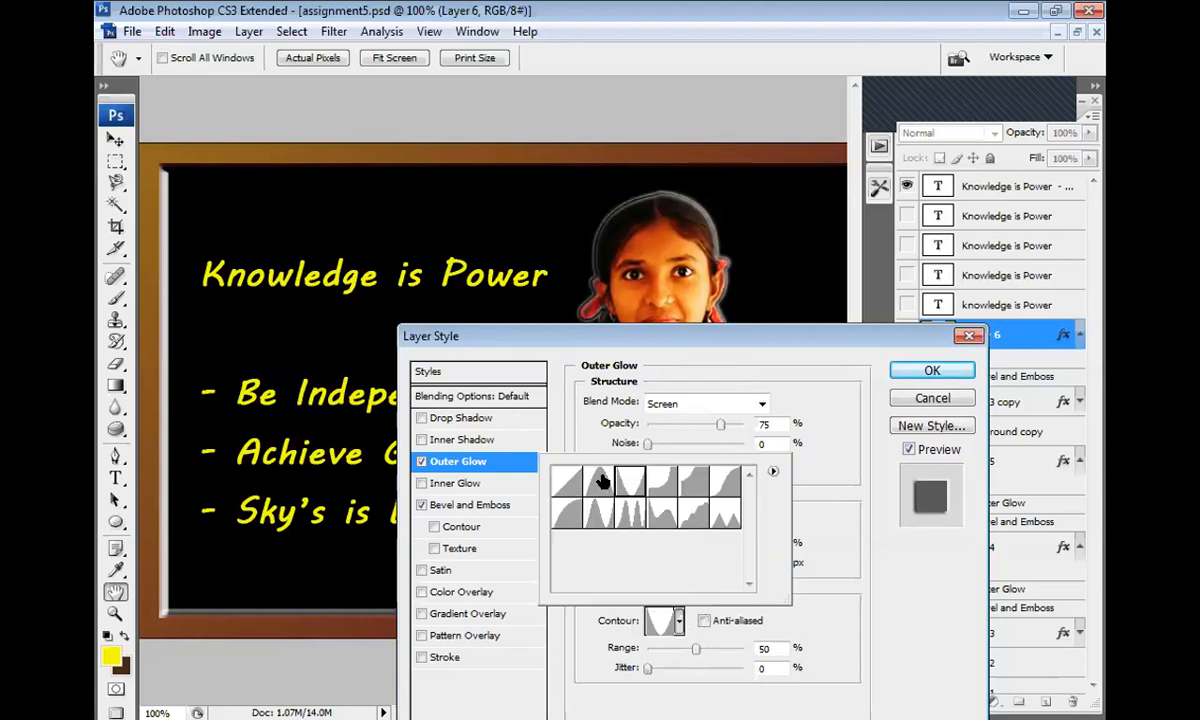
{"action": "left_click", "coordinate": [600, 481]}
{"action": "left_click", "coordinate": [661, 482]}
{"action": "left_click", "coordinate": [697, 482]}
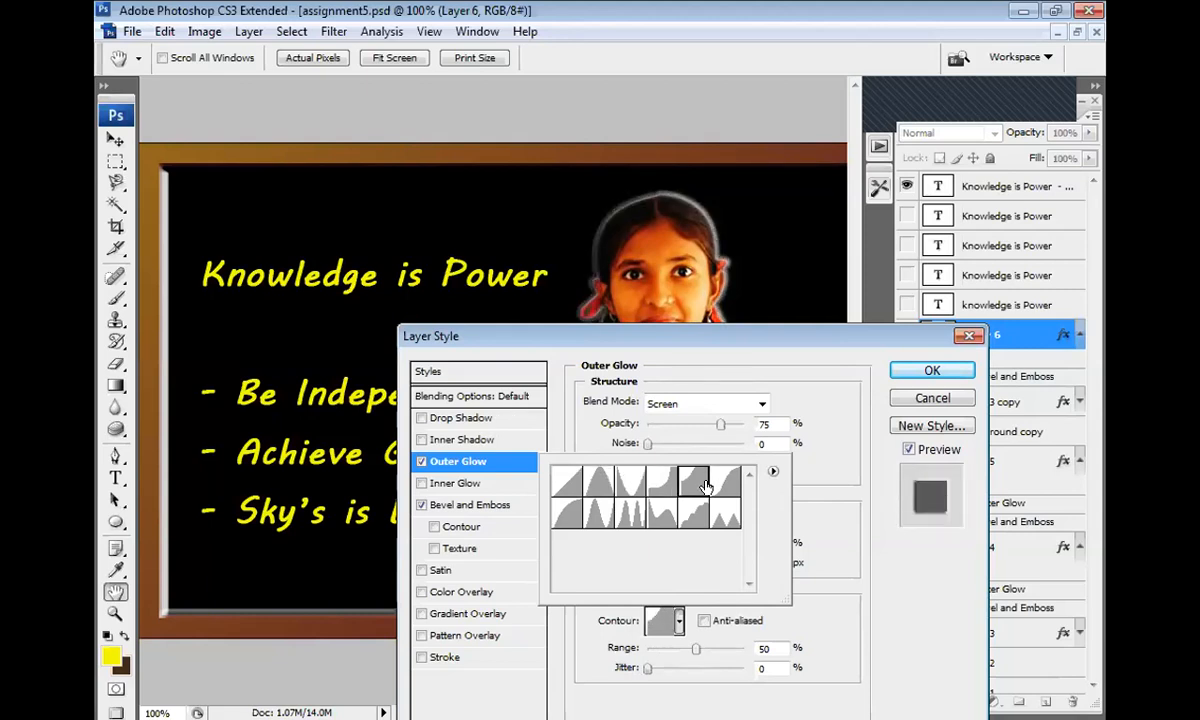
{"action": "left_click", "coordinate": [732, 487]}
{"action": "left_click", "coordinate": [570, 514]}
{"action": "left_click", "coordinate": [602, 514]}
{"action": "left_click", "coordinate": [631, 514]}
{"action": "left_click", "coordinate": [663, 514]}
{"action": "left_click", "coordinate": [695, 514]}
{"action": "left_click", "coordinate": [724, 514]}
{"action": "left_click", "coordinate": [556, 489]}
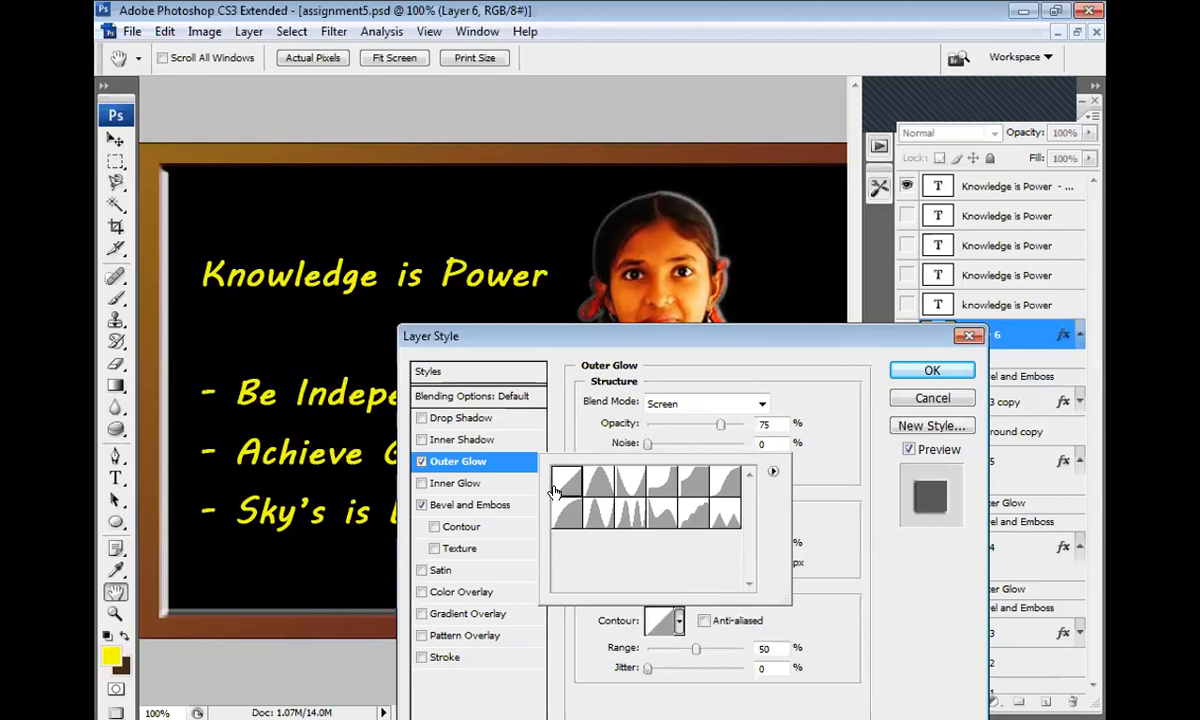
{"action": "double_click", "coordinate": [566, 482]}
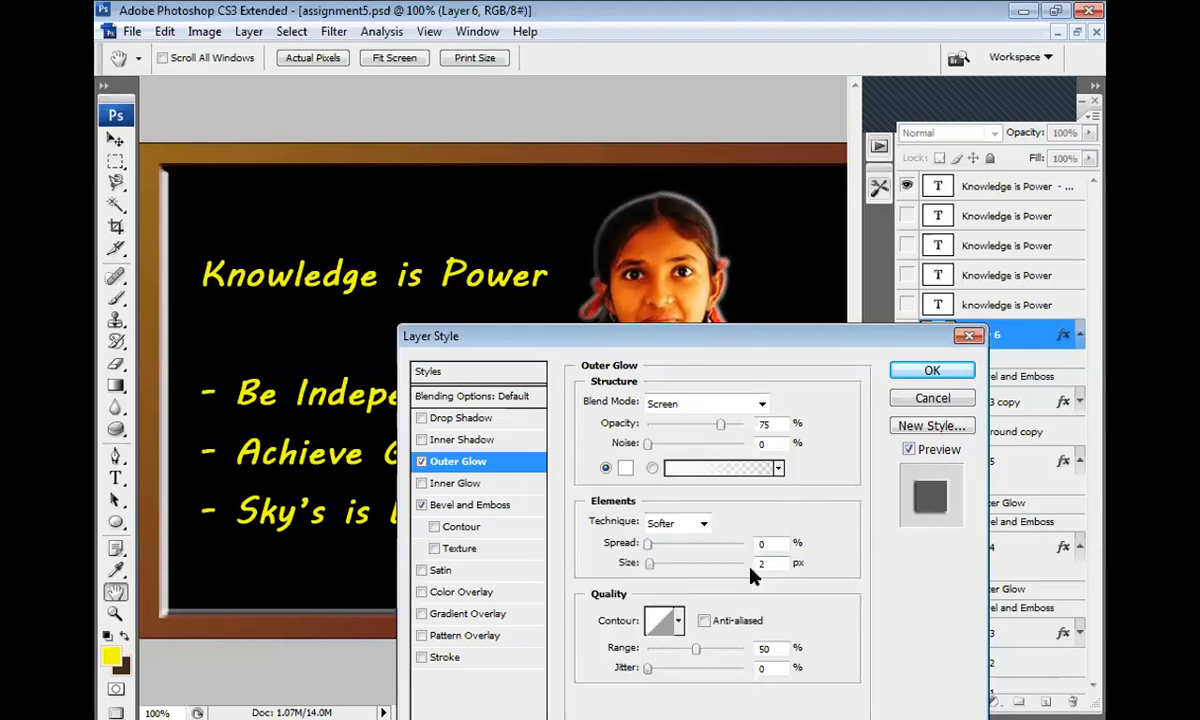
- Set the outer glow's size to 1 px and its opacity to 37%, and apply the layer style
{"action": "double_click", "coordinate": [764, 564]}
{"action": "type", "text": "1"}
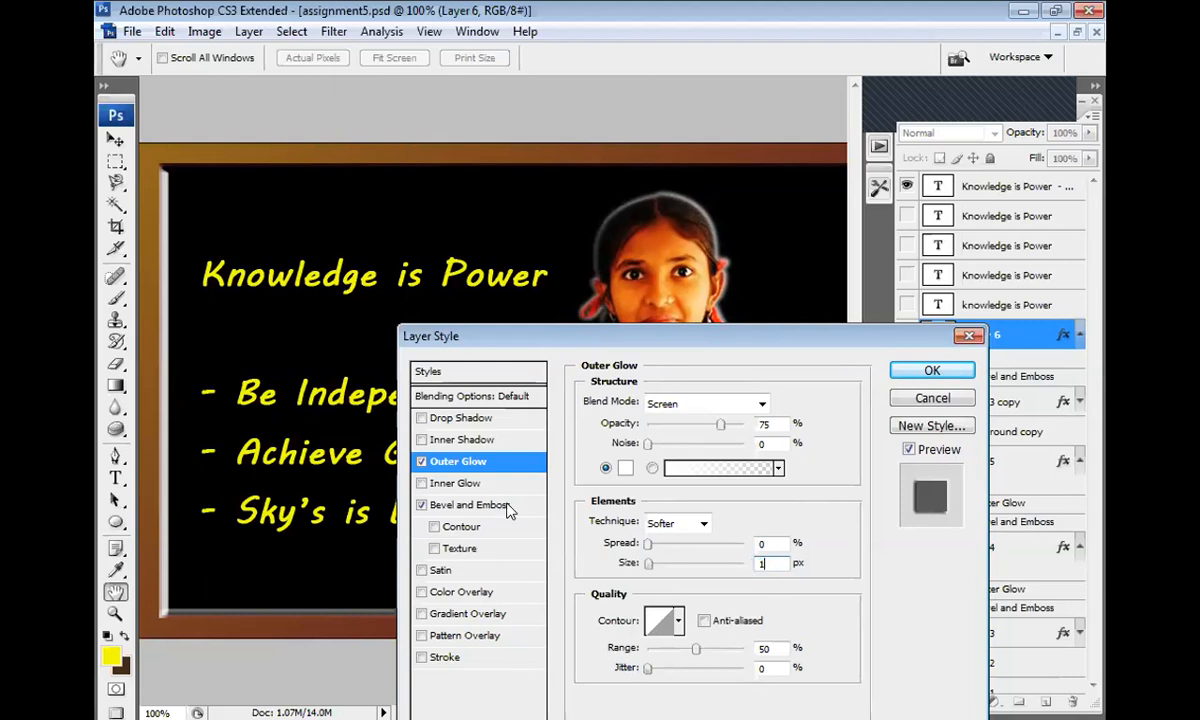
{"action": "left_click_drag", "start_coordinate": [719, 425], "coordinate": [688, 432]}
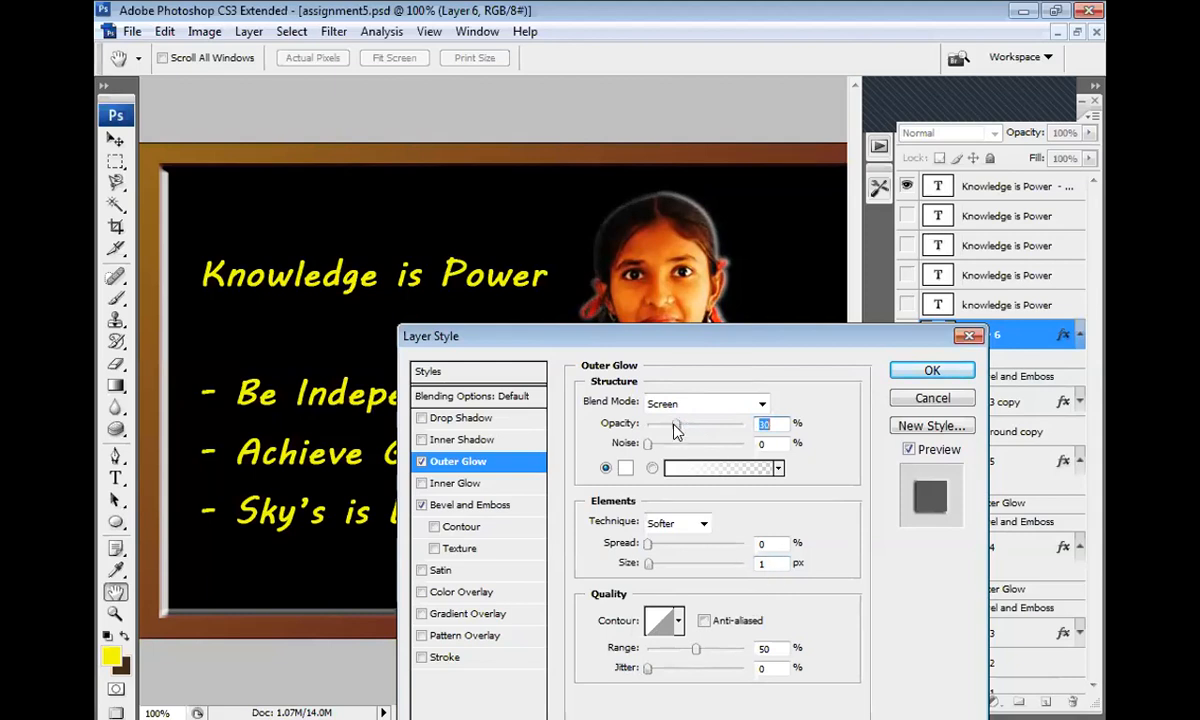
{"action": "left_click_drag", "start_coordinate": [675, 430], "coordinate": [680, 429]}
{"action": "left_click_drag", "start_coordinate": [677, 430], "coordinate": [684, 425]}
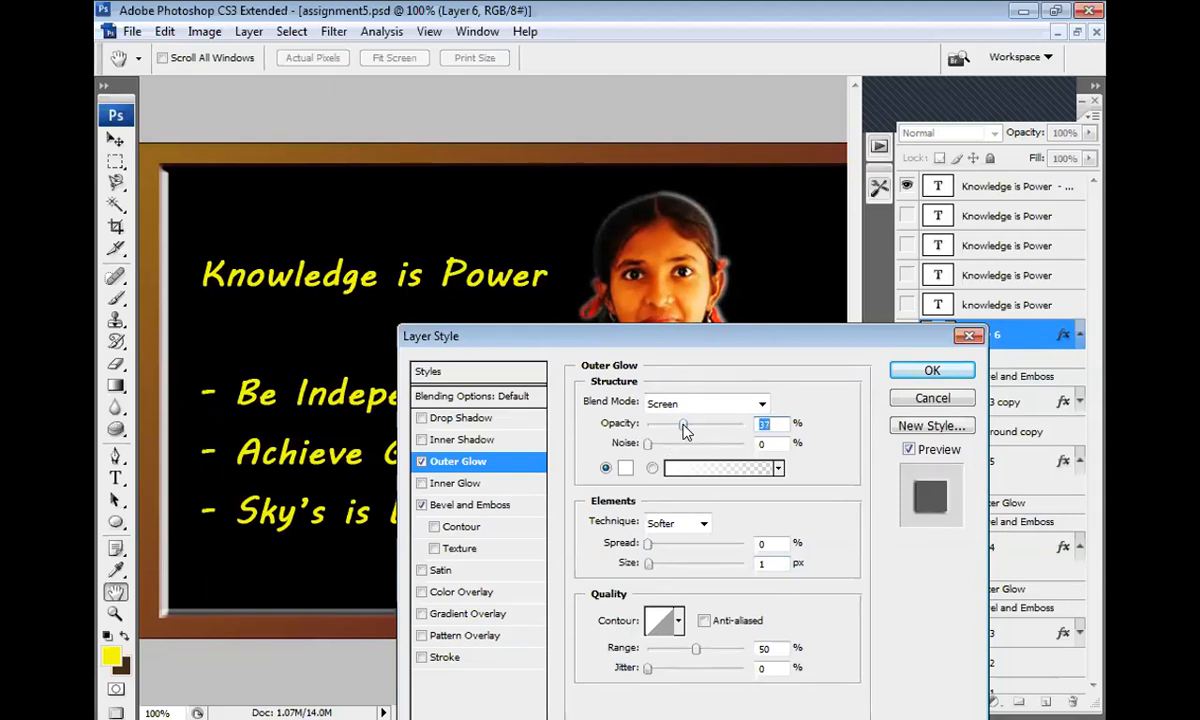
{"action": "left_click", "coordinate": [925, 372]}
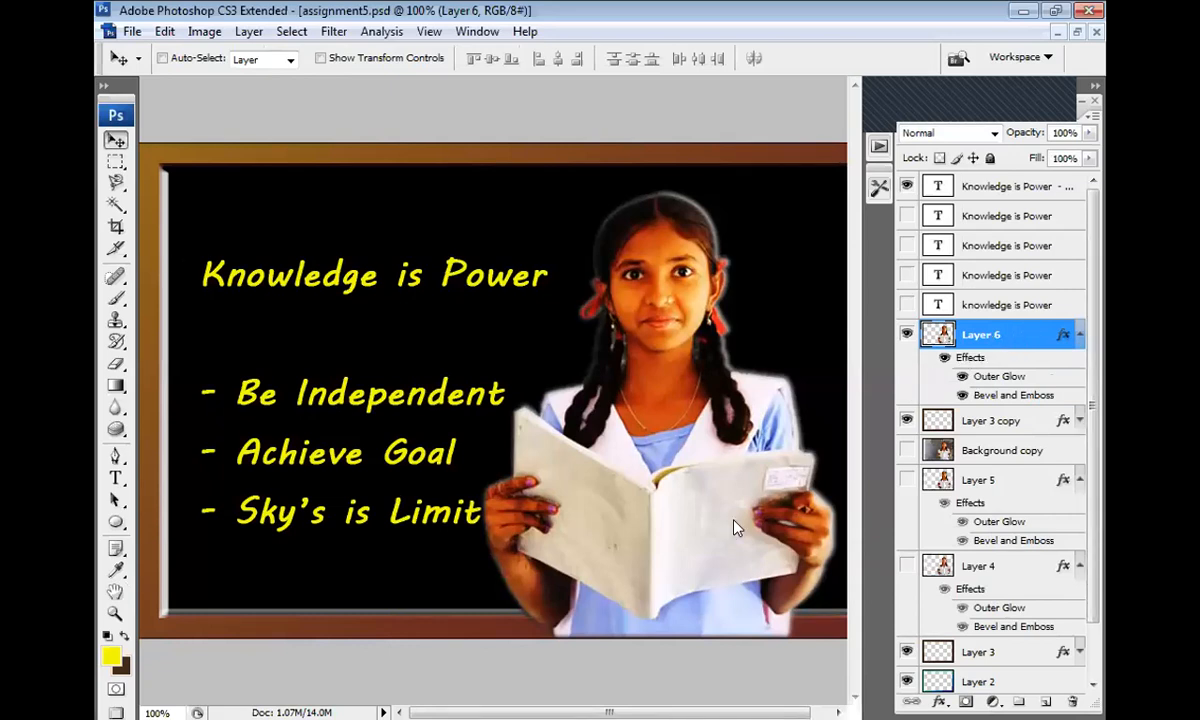
- Raise the opacity of Layer 6's outer glow to about 53% and apply the style
{"action": "left_click", "coordinate": [463, 463]}
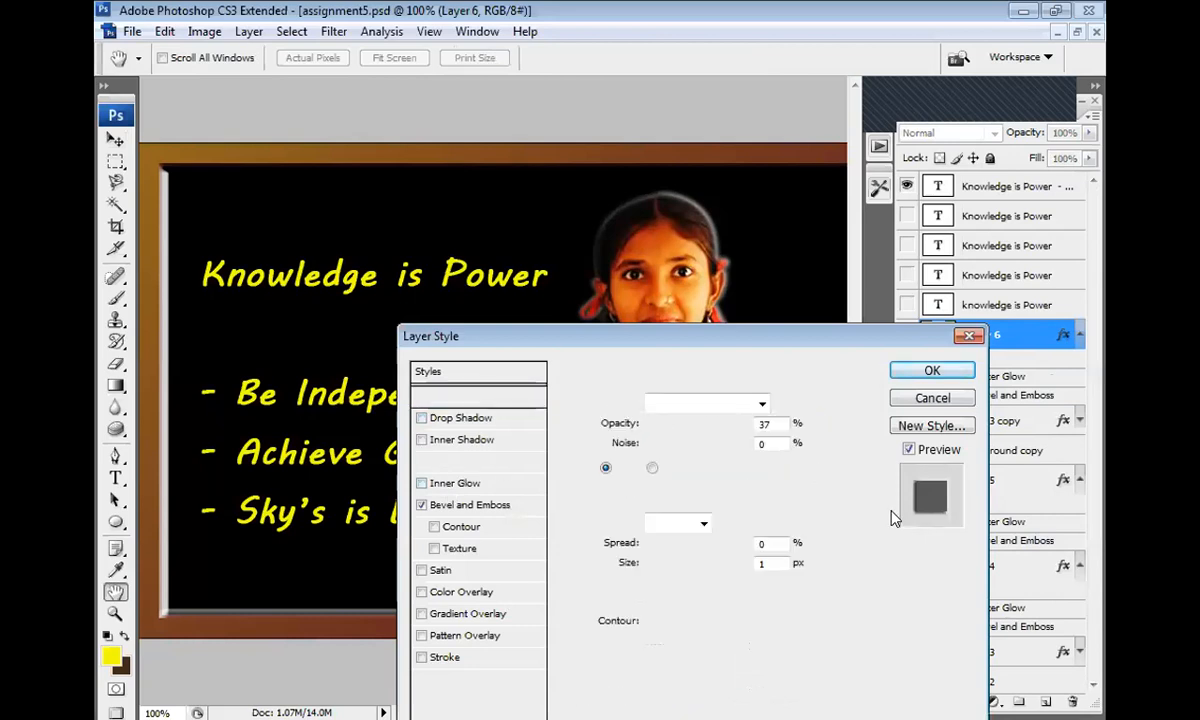
{"action": "mouse_move", "coordinate": [696, 424]}
{"action": "left_mouse_down"}
{"action": "mouse_move", "coordinate": [712, 424]}
{"action": "mouse_move", "coordinate": [702, 424]}
{"action": "left_mouse_up"}
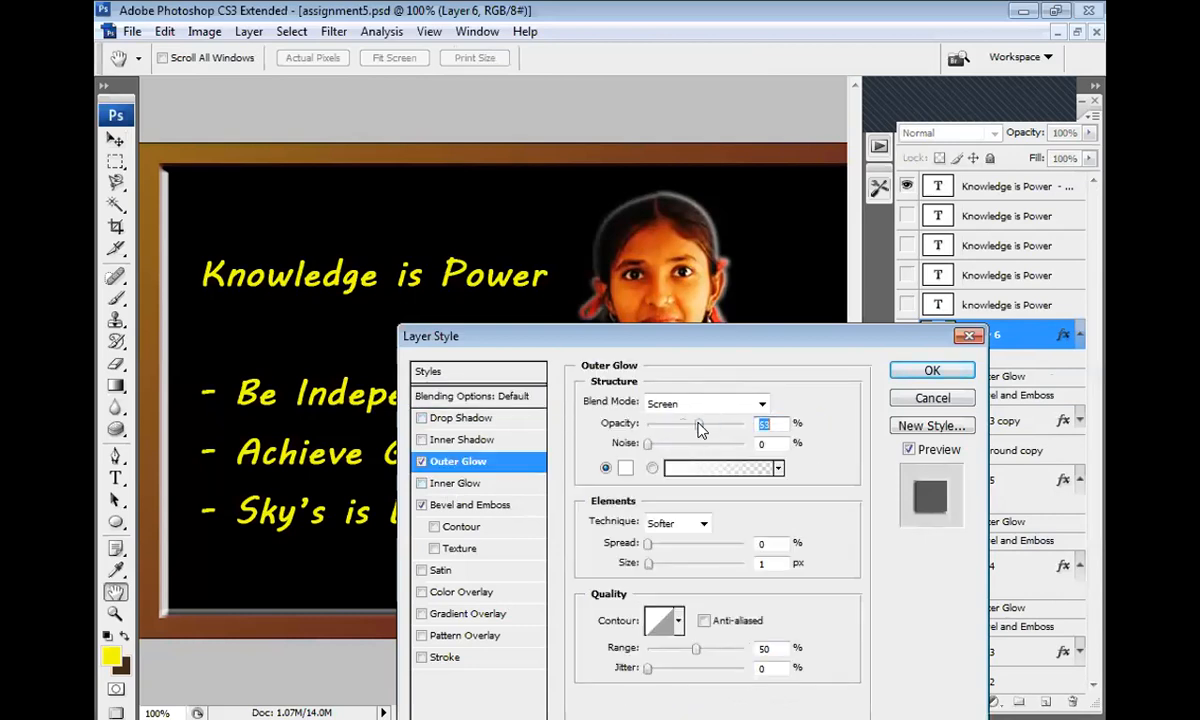
{"action": "left_click", "coordinate": [927, 371]}
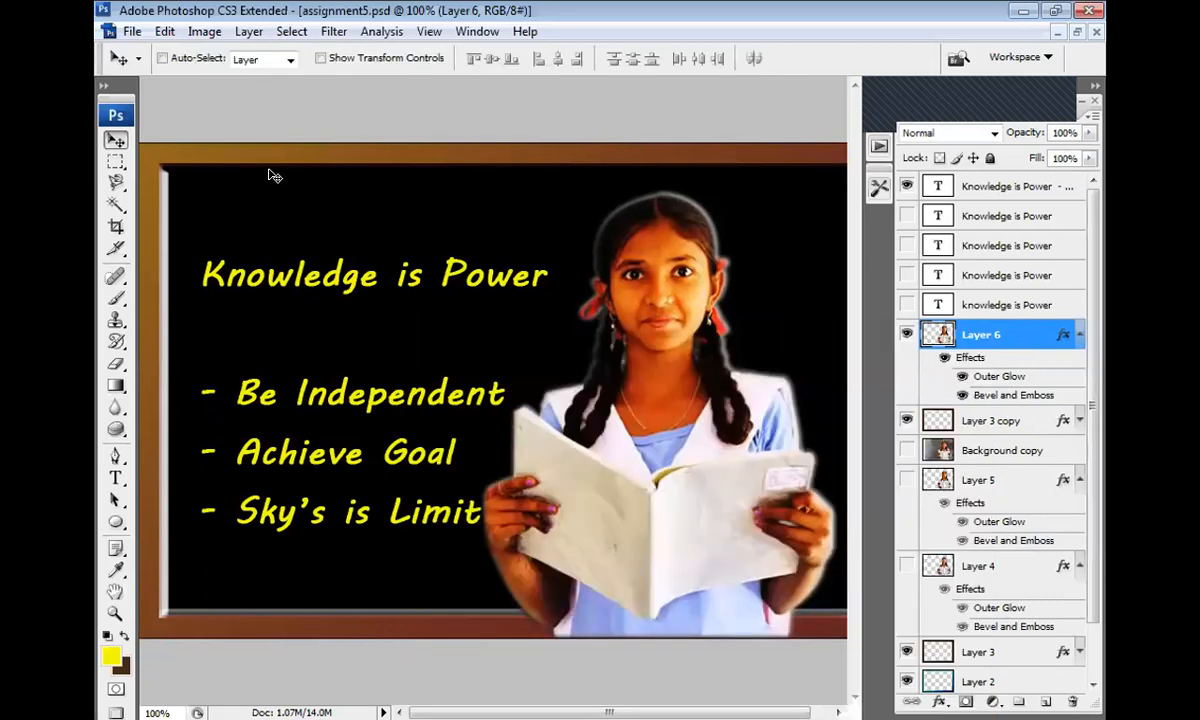
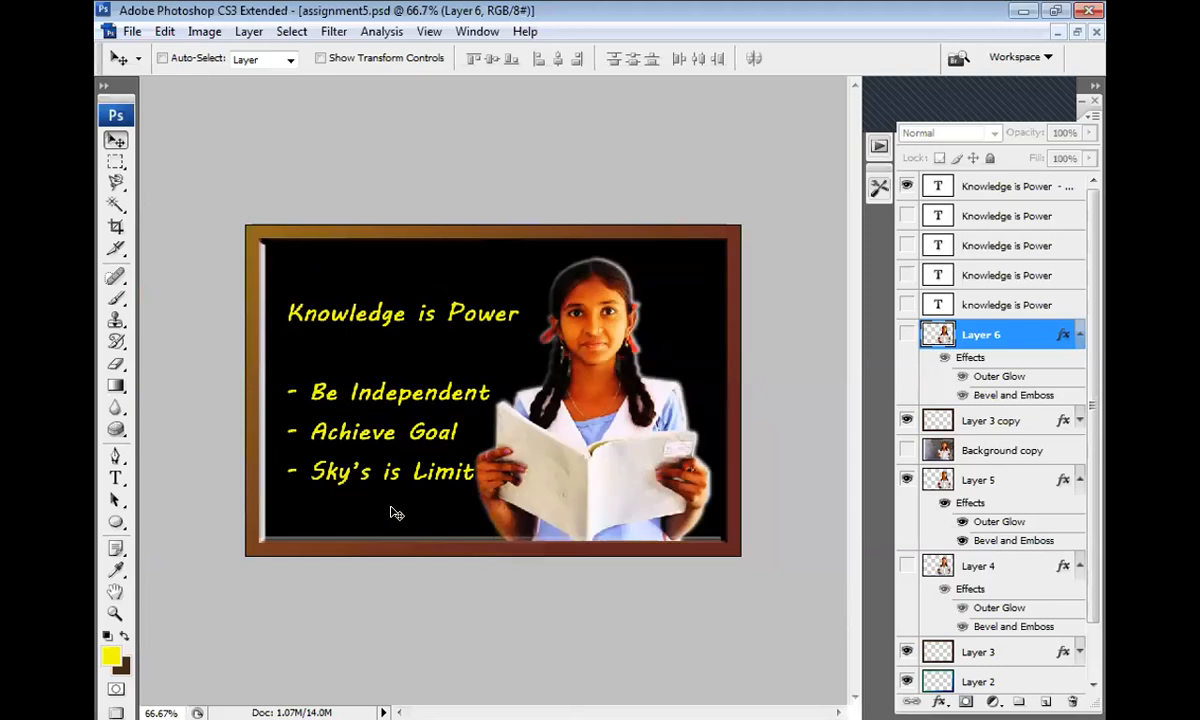
- Close assignment5.psd, and close Image-3-9.jpg without saving its changes
{"action": "key", "text": "ctrl+plus"}
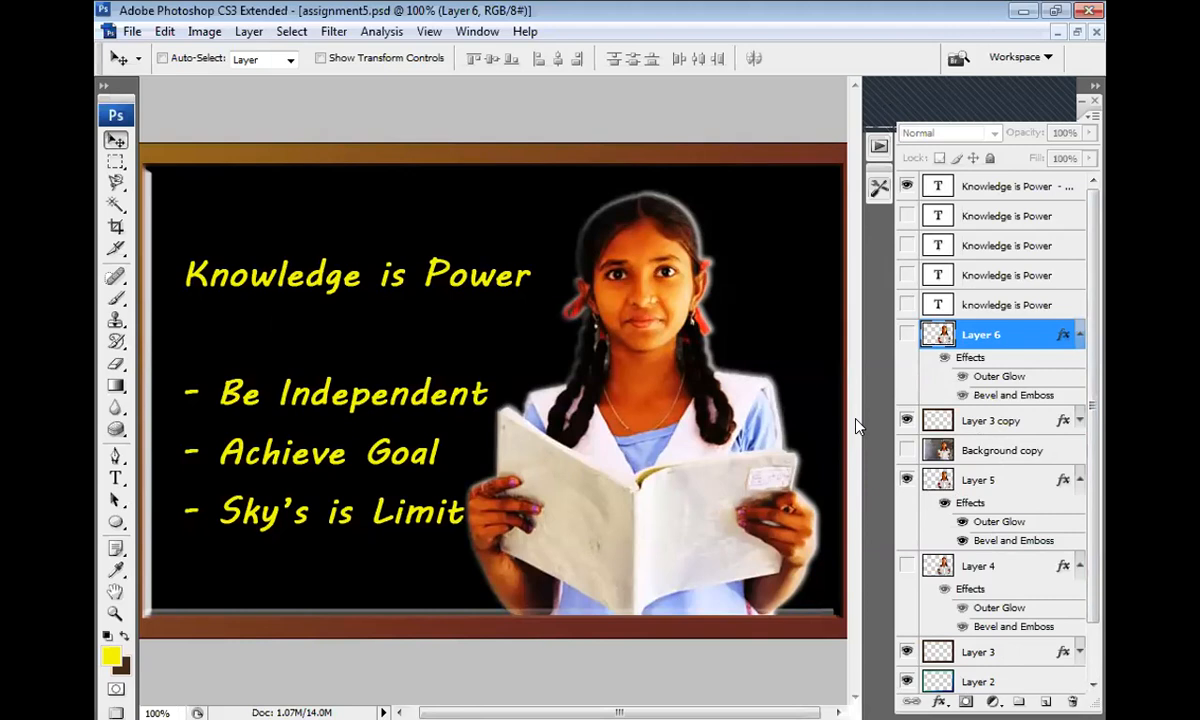
{"action": "left_click", "coordinate": [1094, 33]}
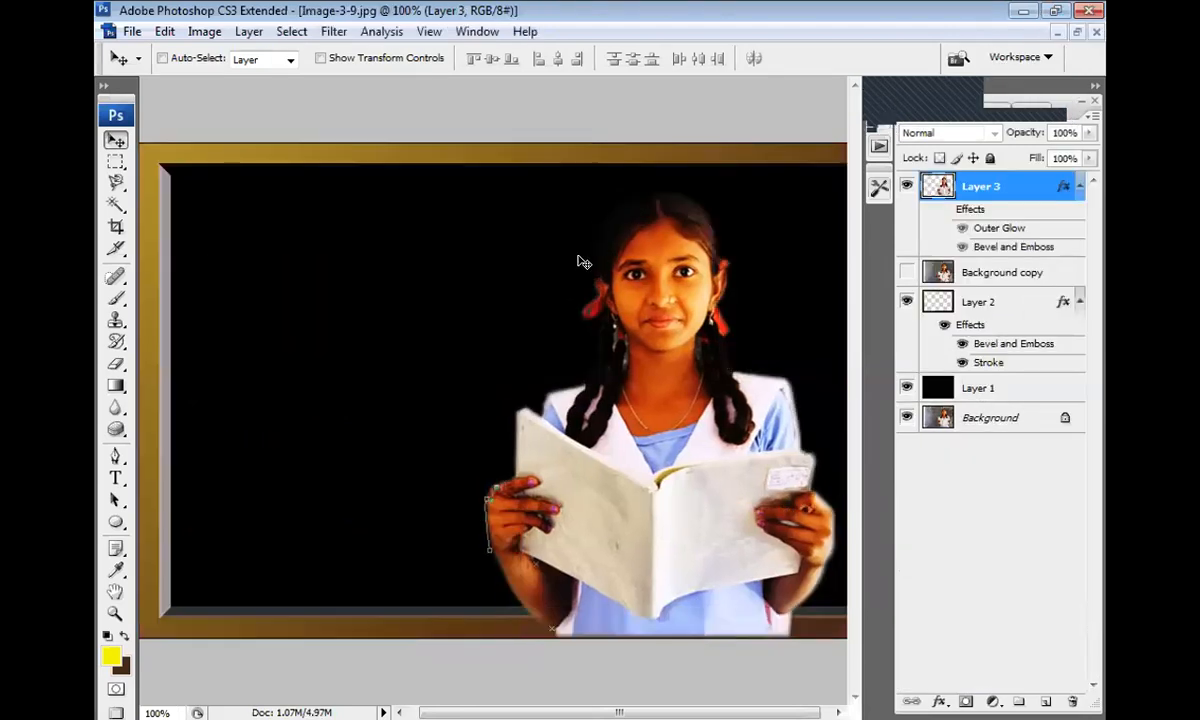
{"action": "left_click", "coordinate": [1091, 32]}
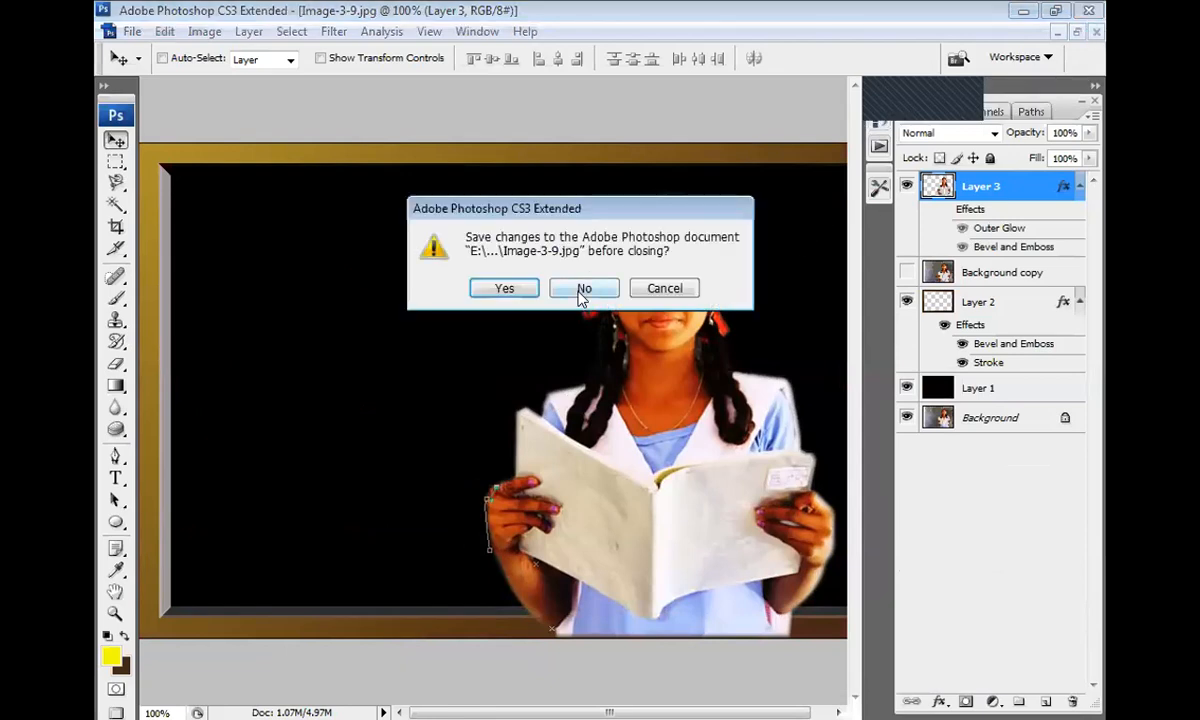
{"action": "left_click", "coordinate": [587, 287]}
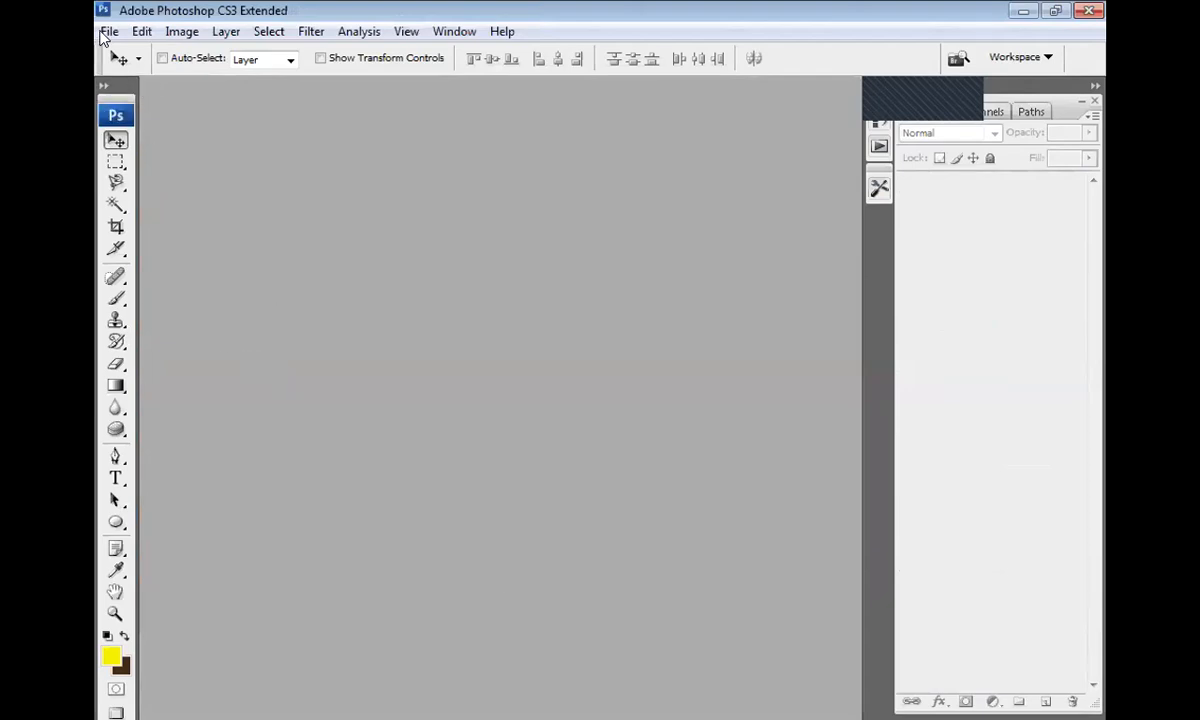
- Create a new 800 × 600 pixel RGB document at 72 pixels/inch with a white background
{"action": "key", "text": "ctrl+n"}
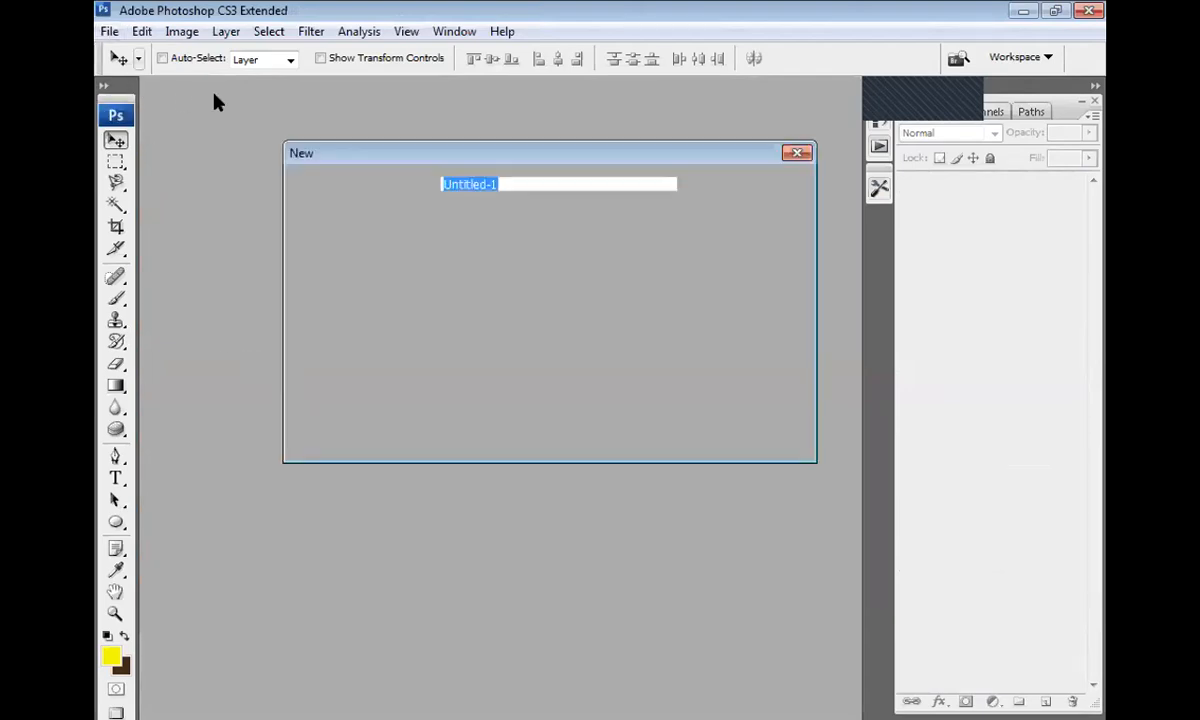
{"action": "double_click", "coordinate": [515, 271]}
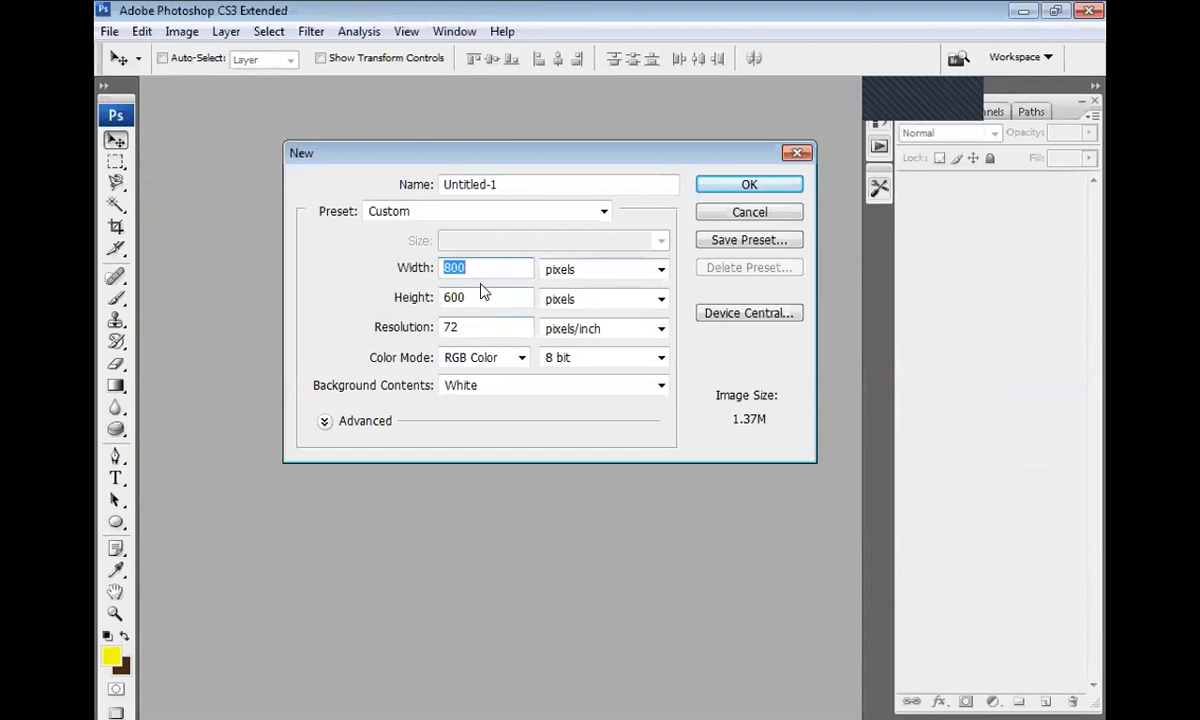
{"action": "left_click", "coordinate": [482, 297]}
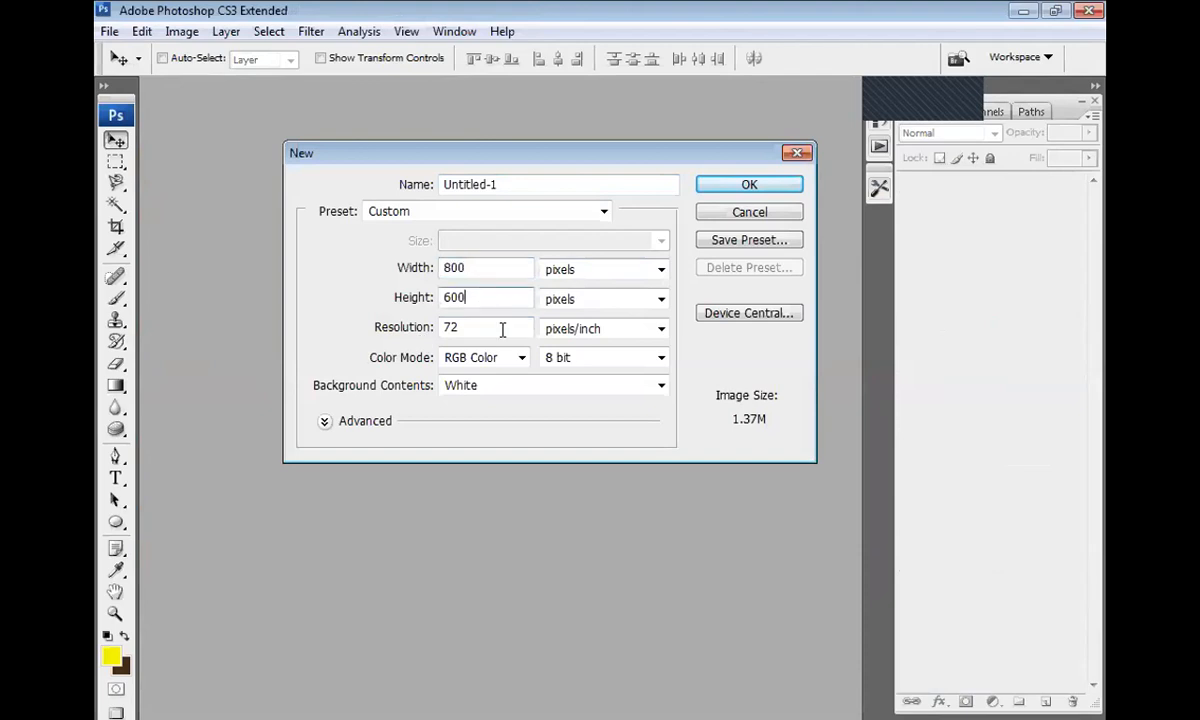
{"action": "left_click", "coordinate": [731, 188]}
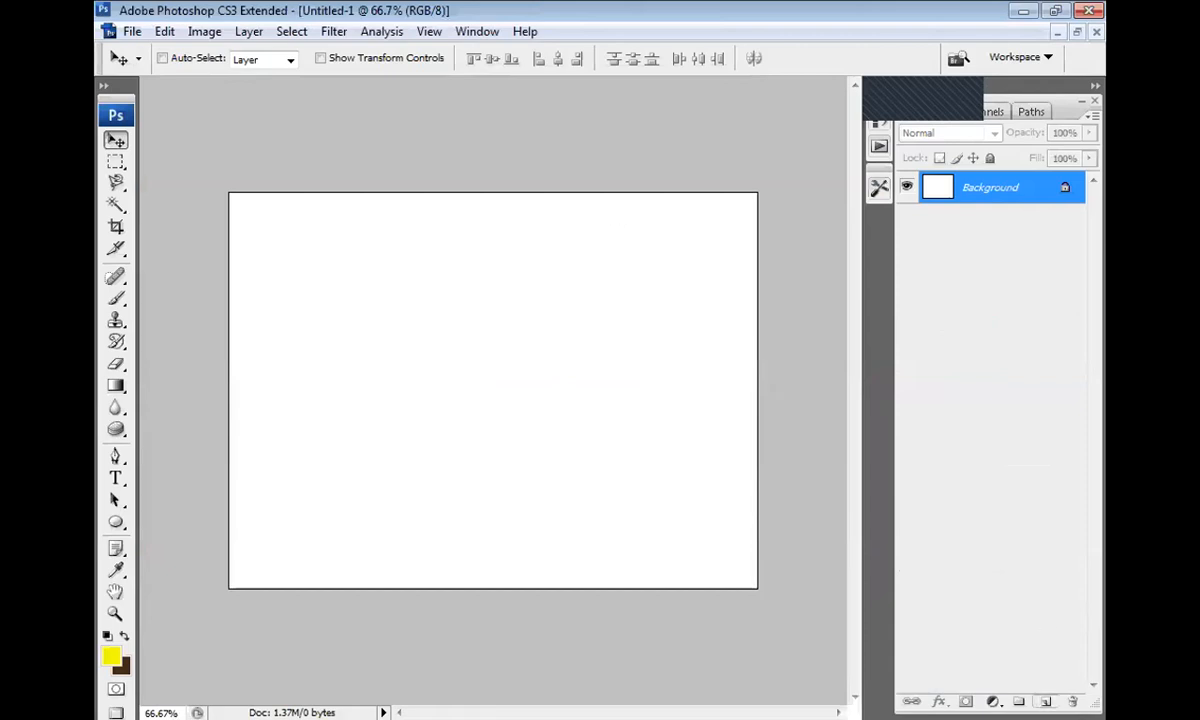
- Add a new layer and load the Foreground to Background preset for the Gradient tool
{"action": "key", "text": "ctrl+shift+alt+n"}
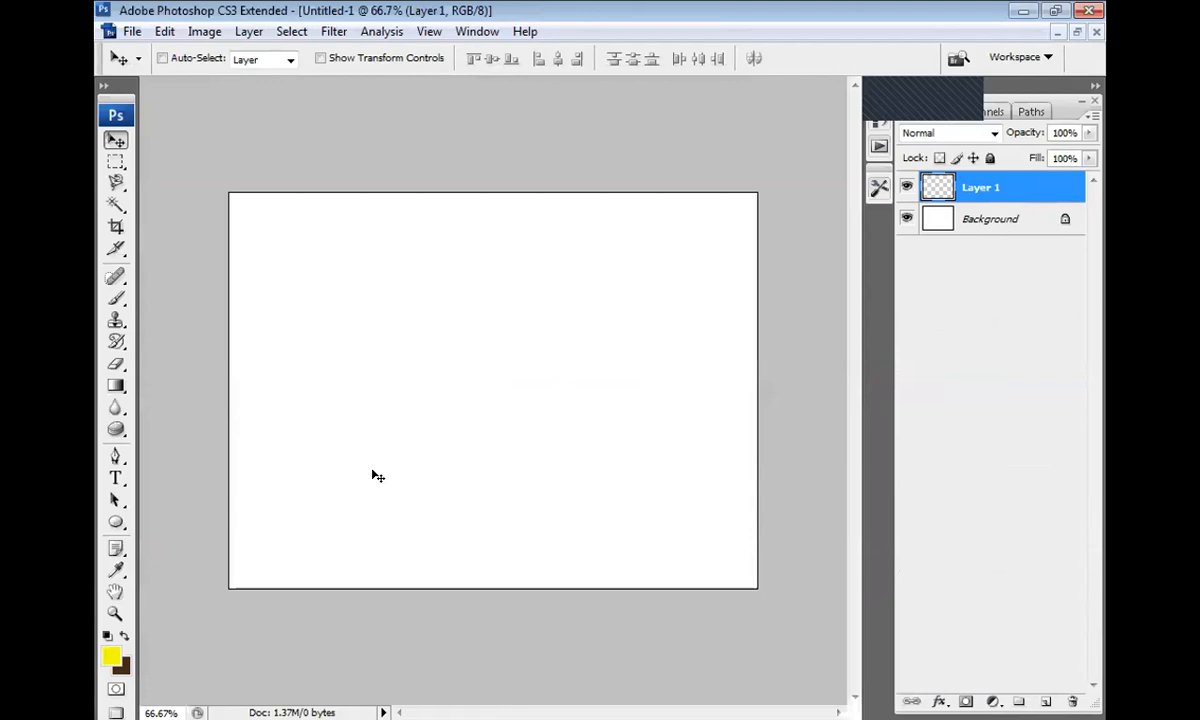
{"action": "key", "text": "g"}
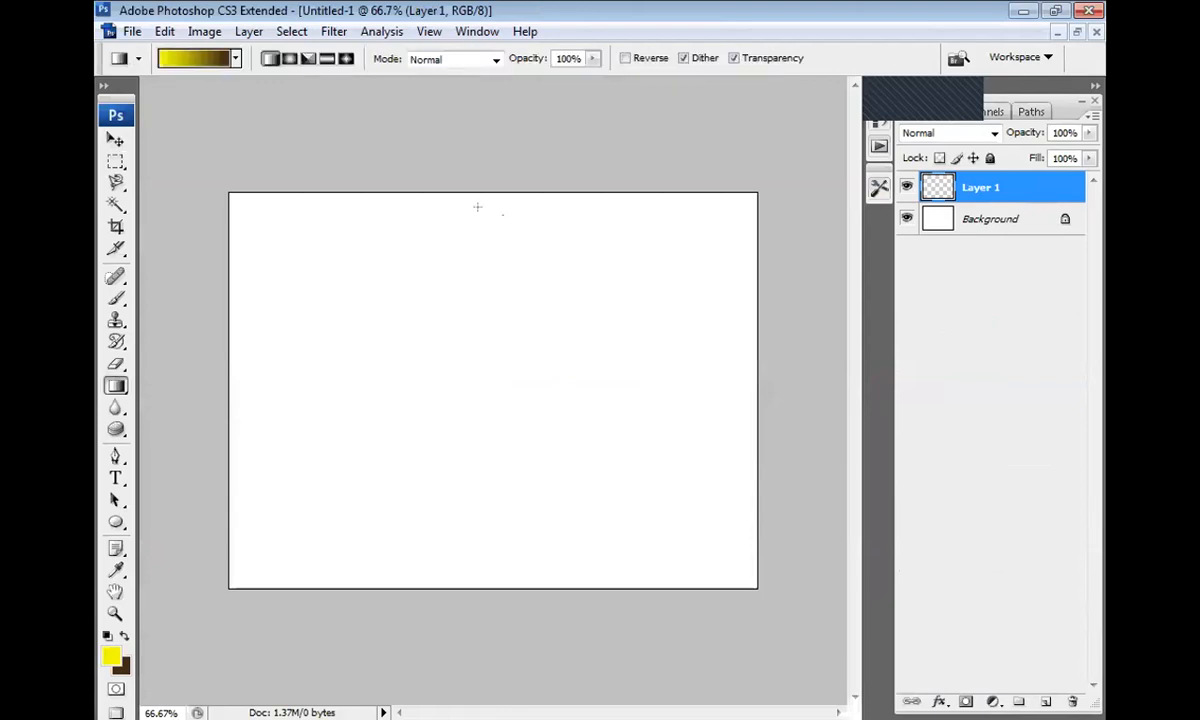
{"action": "left_click", "coordinate": [197, 62]}
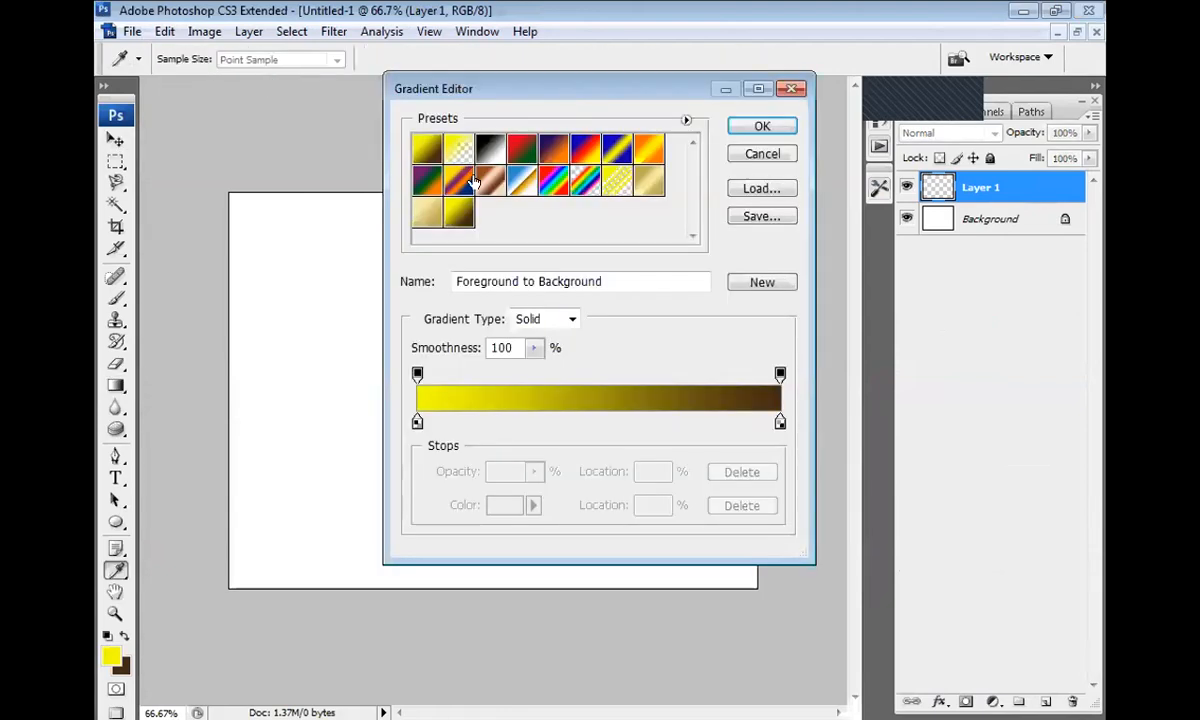
{"action": "left_click", "coordinate": [553, 181]}
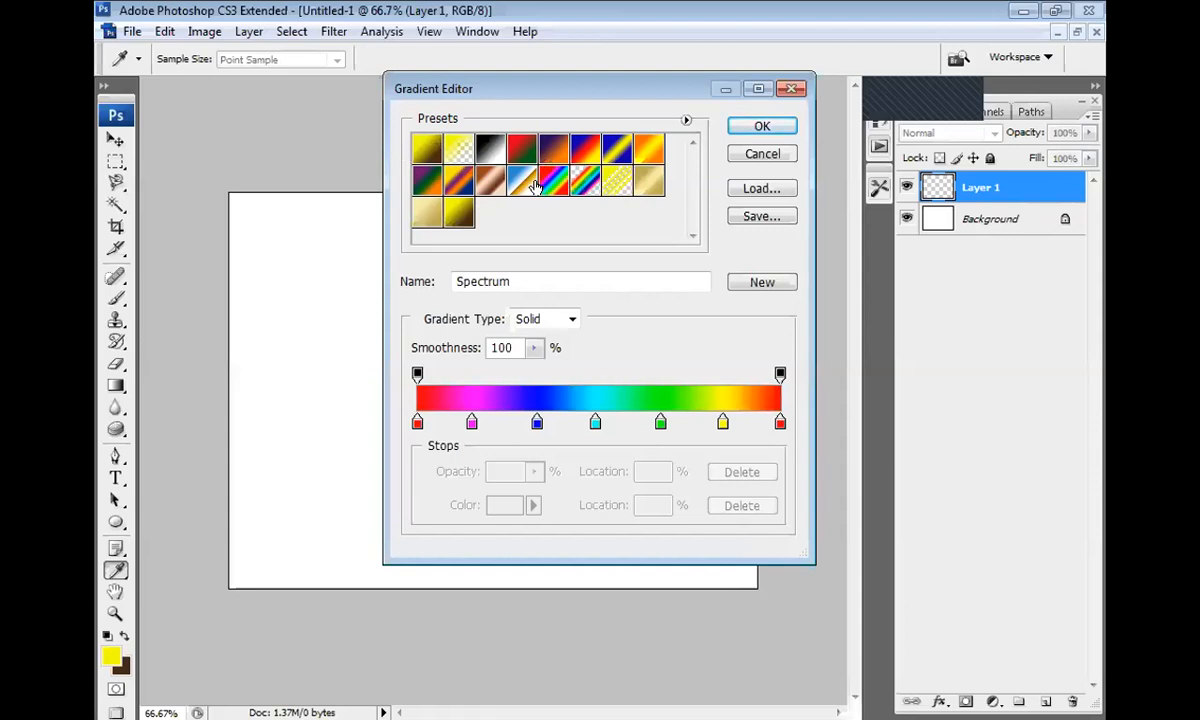
{"action": "left_click", "coordinate": [425, 150]}
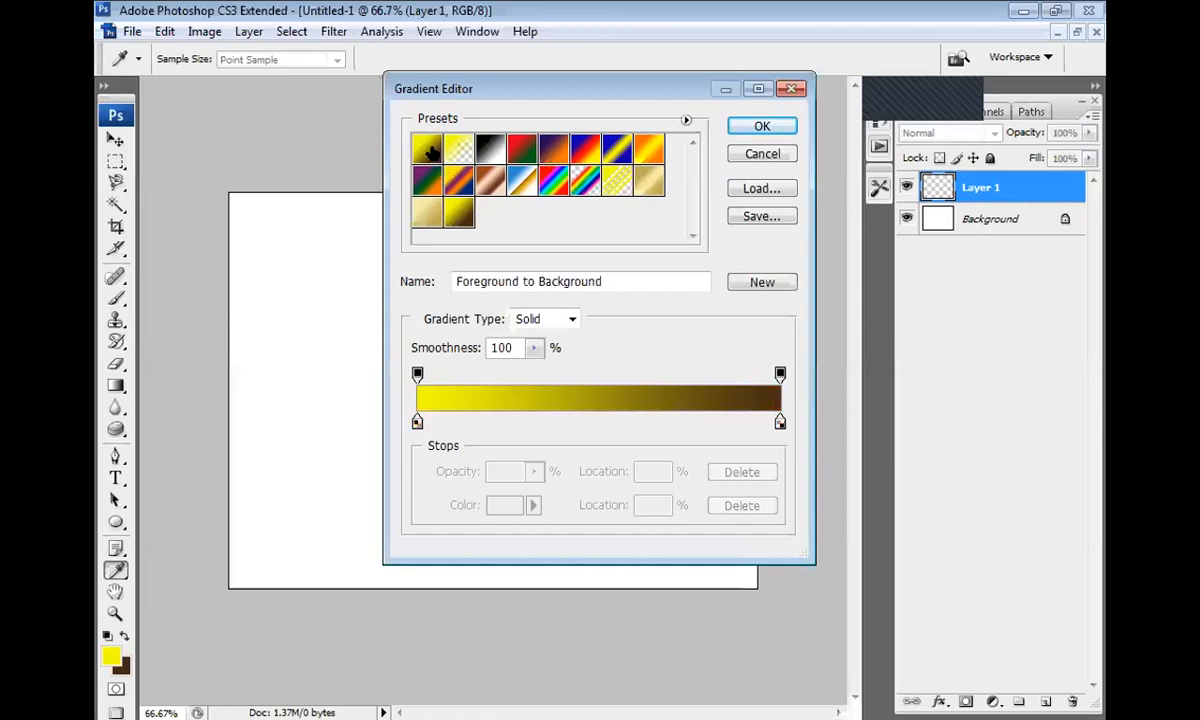
- Try adding a yellow color stop at 26% of the gradient, and remove it again
{"action": "double_click", "coordinate": [416, 422]}
{"action": "left_click", "coordinate": [1015, 192]}
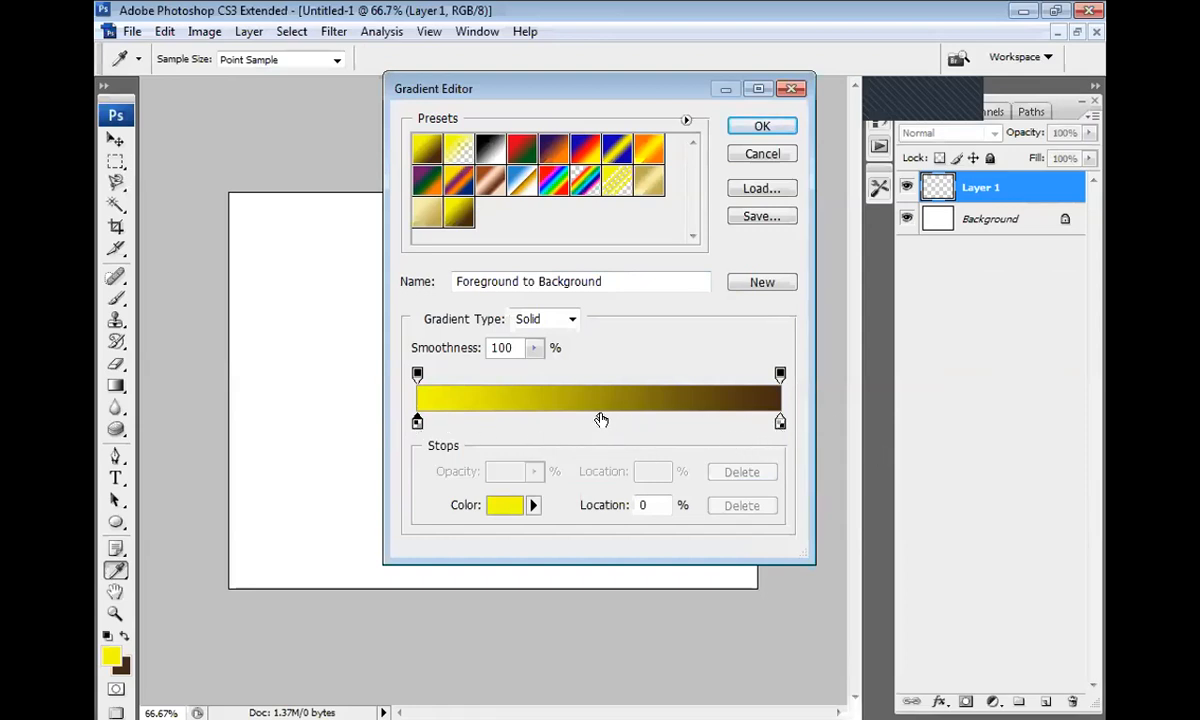
{"action": "left_click_drag", "start_coordinate": [600, 420], "coordinate": [509, 424]}
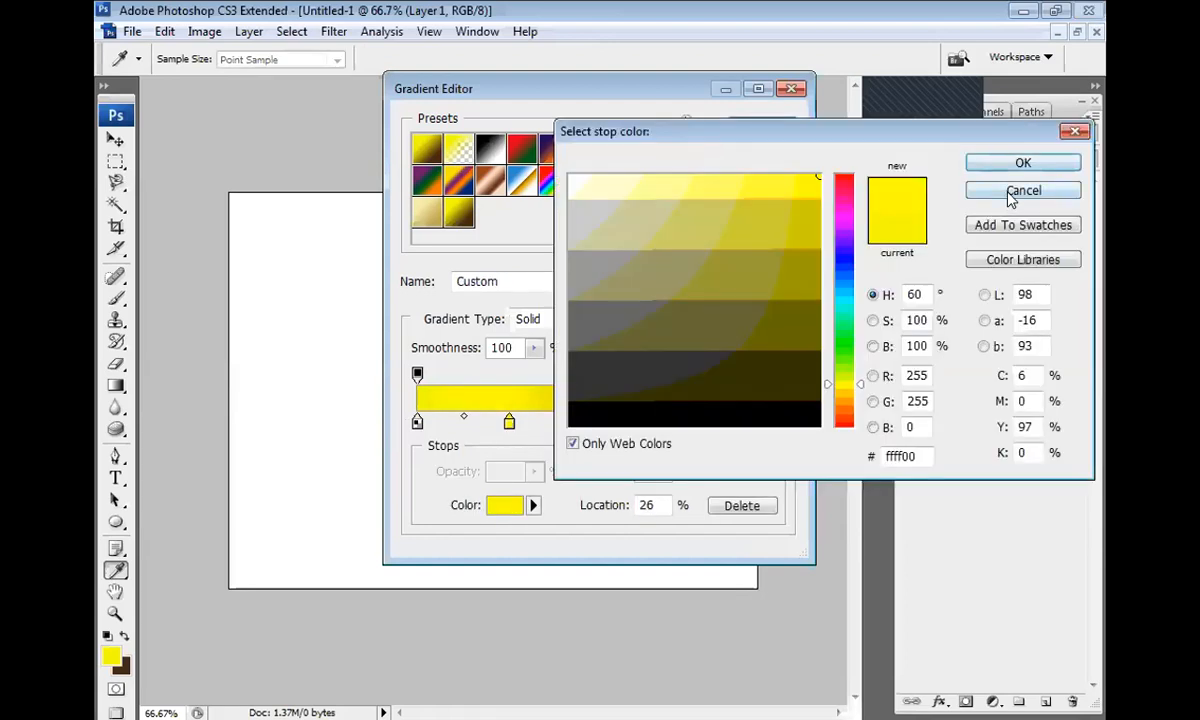
{"action": "left_click", "coordinate": [1021, 192]}
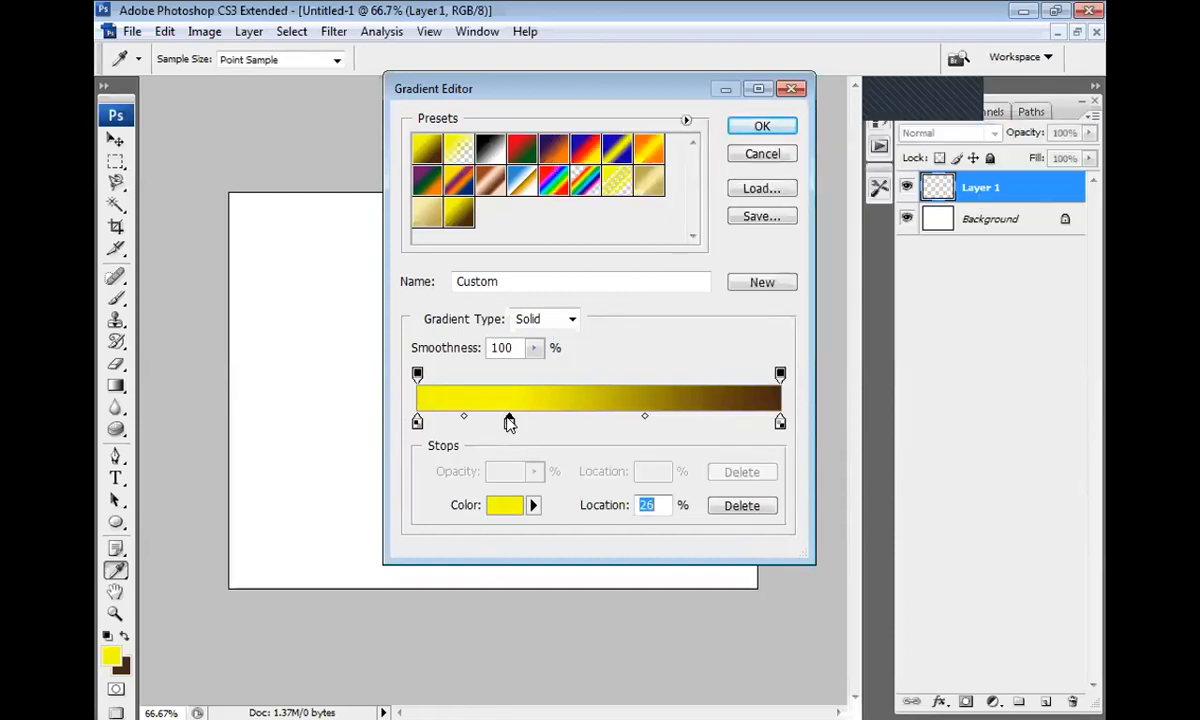
{"action": "left_click_drag", "start_coordinate": [509, 422], "coordinate": [513, 456]}
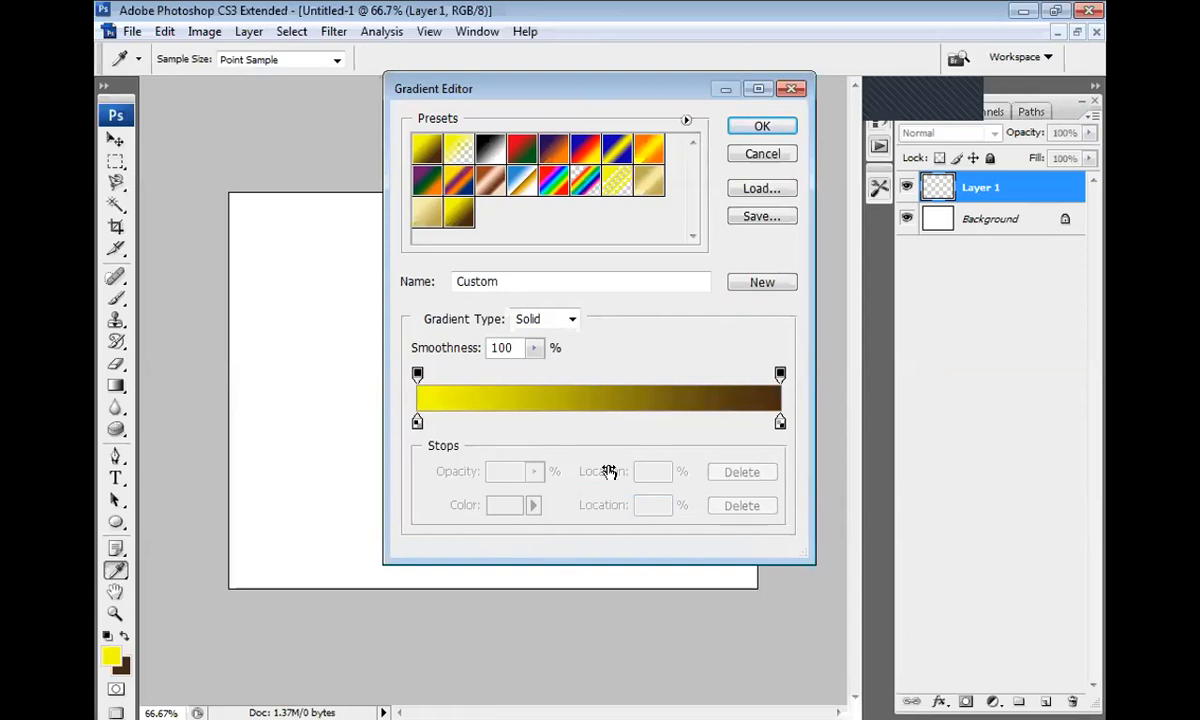
- Add two dark brown color stops to the gradient, placing one at 46%, and cancel the stop color change
{"action": "left_click", "coordinate": [780, 423]}
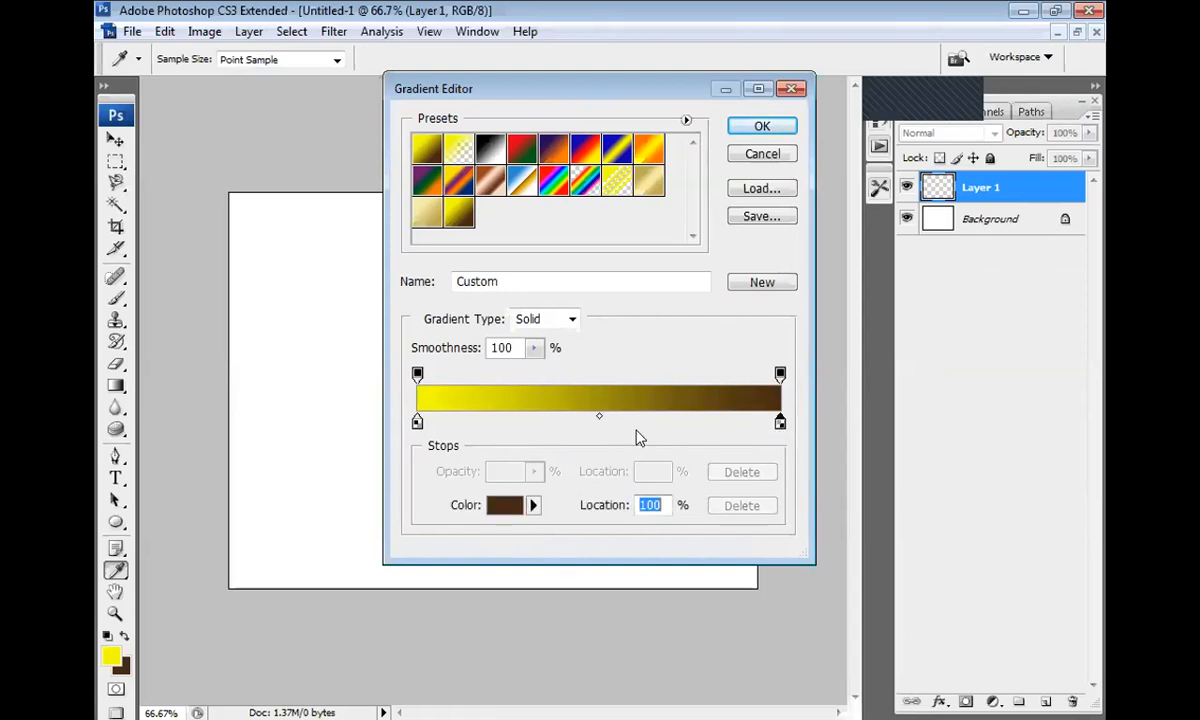
{"action": "left_click", "coordinate": [598, 416]}
{"action": "left_click", "coordinate": [584, 421]}
{"action": "left_click", "coordinate": [540, 422]}
{"action": "left_click_drag", "start_coordinate": [540, 422], "coordinate": [538, 422]}
{"action": "left_click", "coordinate": [584, 422]}
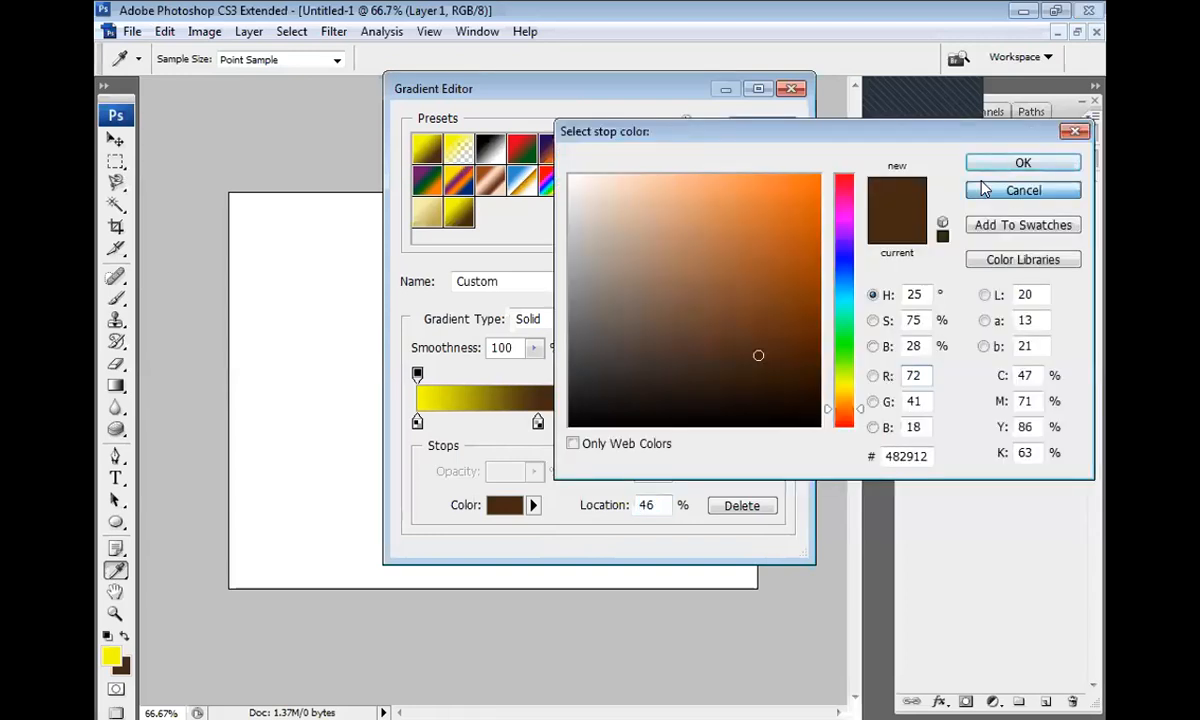
{"action": "left_click", "coordinate": [1022, 190]}
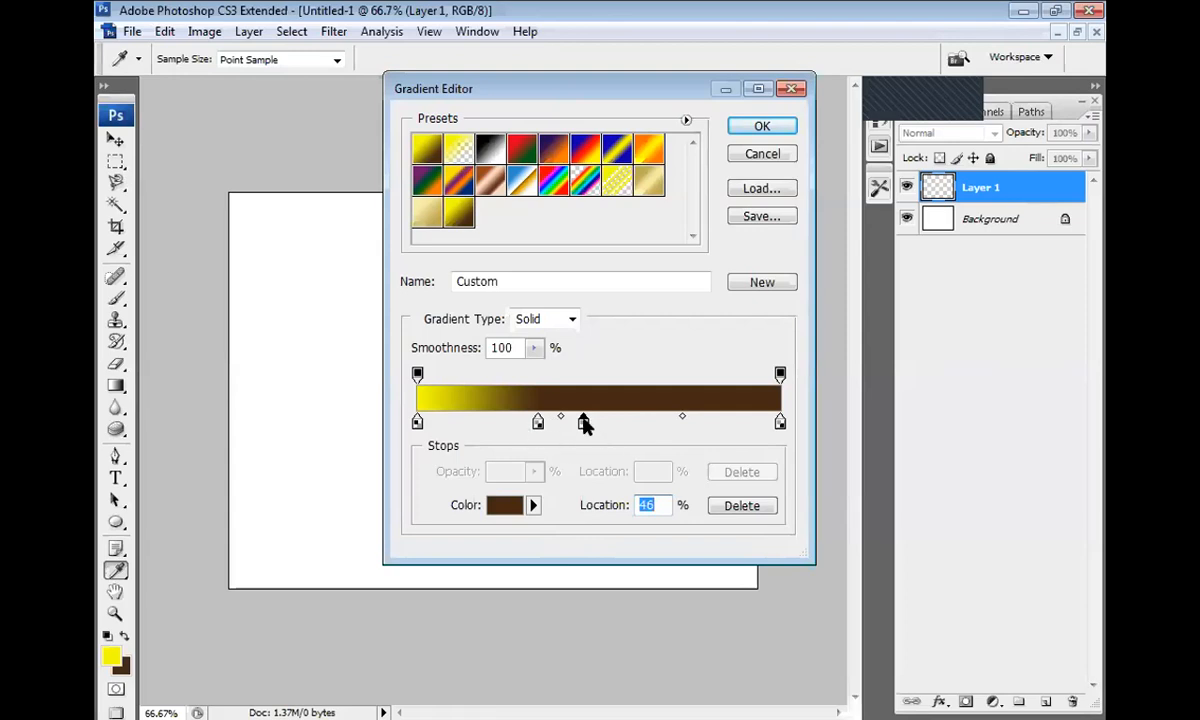
- Switch the gradient to the Foreground to Transparent preset, select its end color stops, and accept it
{"action": "left_click", "coordinate": [447, 153]}
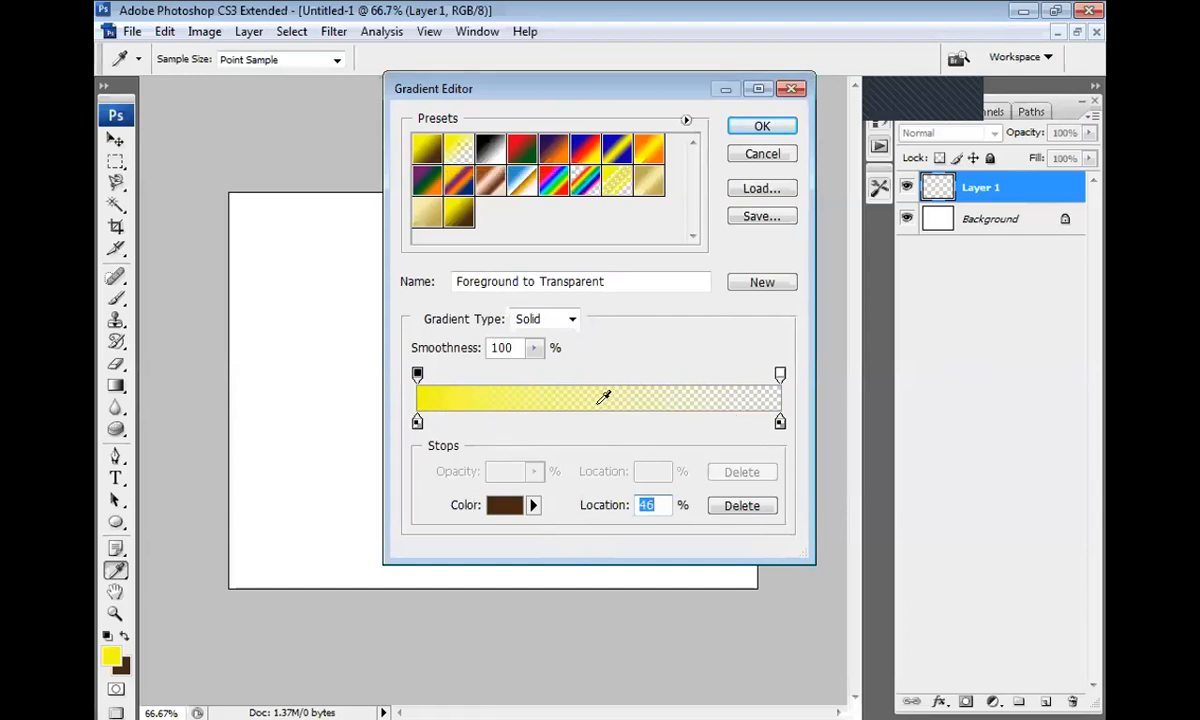
{"action": "left_click", "coordinate": [779, 423]}
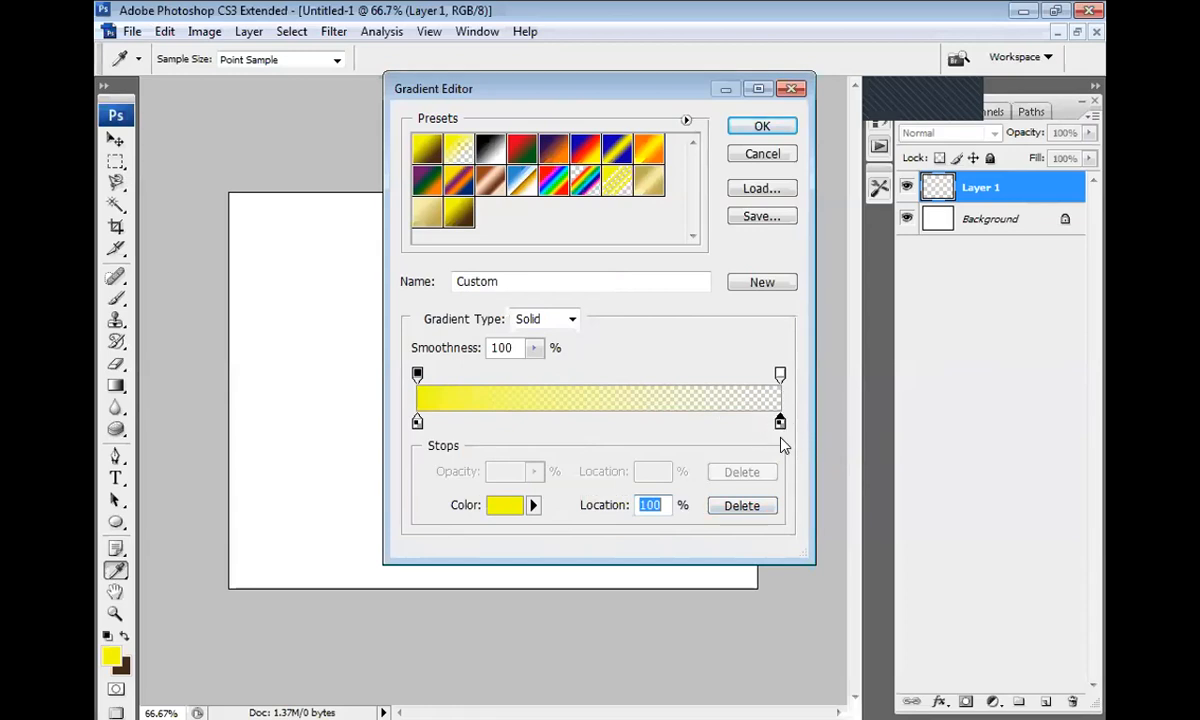
{"action": "left_click", "coordinate": [418, 421]}
{"action": "left_click", "coordinate": [760, 126]}
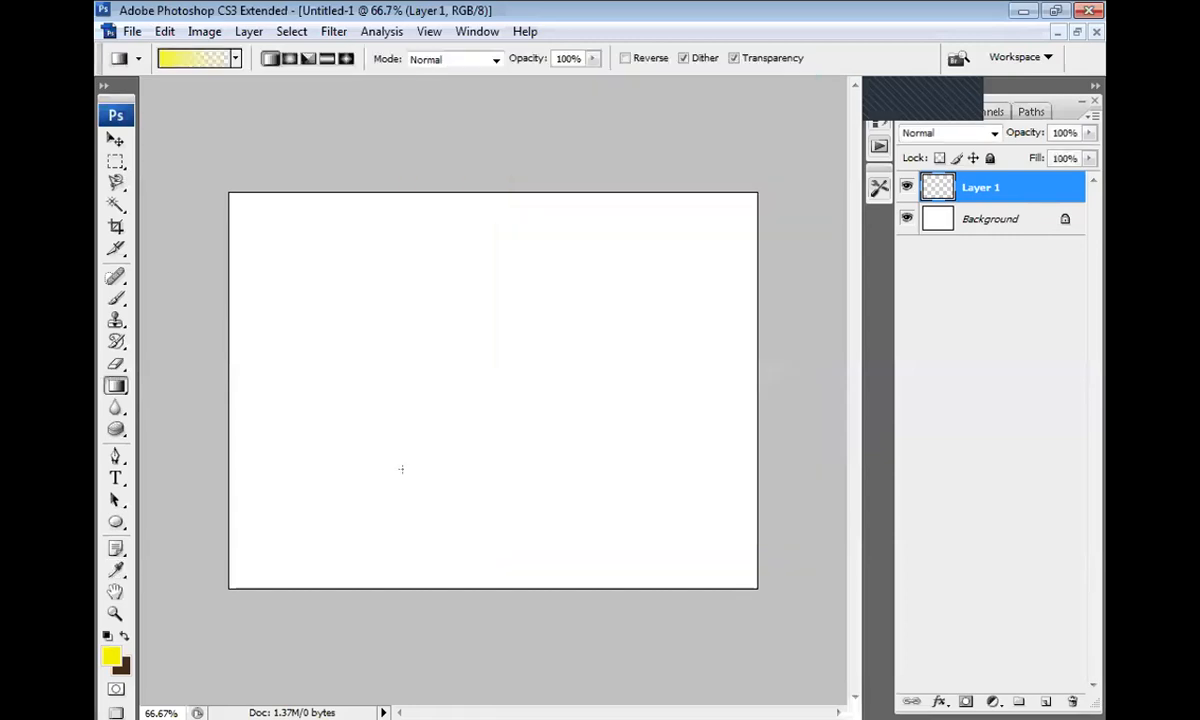
{"action": "left_click_drag", "start_coordinate": [628, 319], "coordinate": [688, 209]}
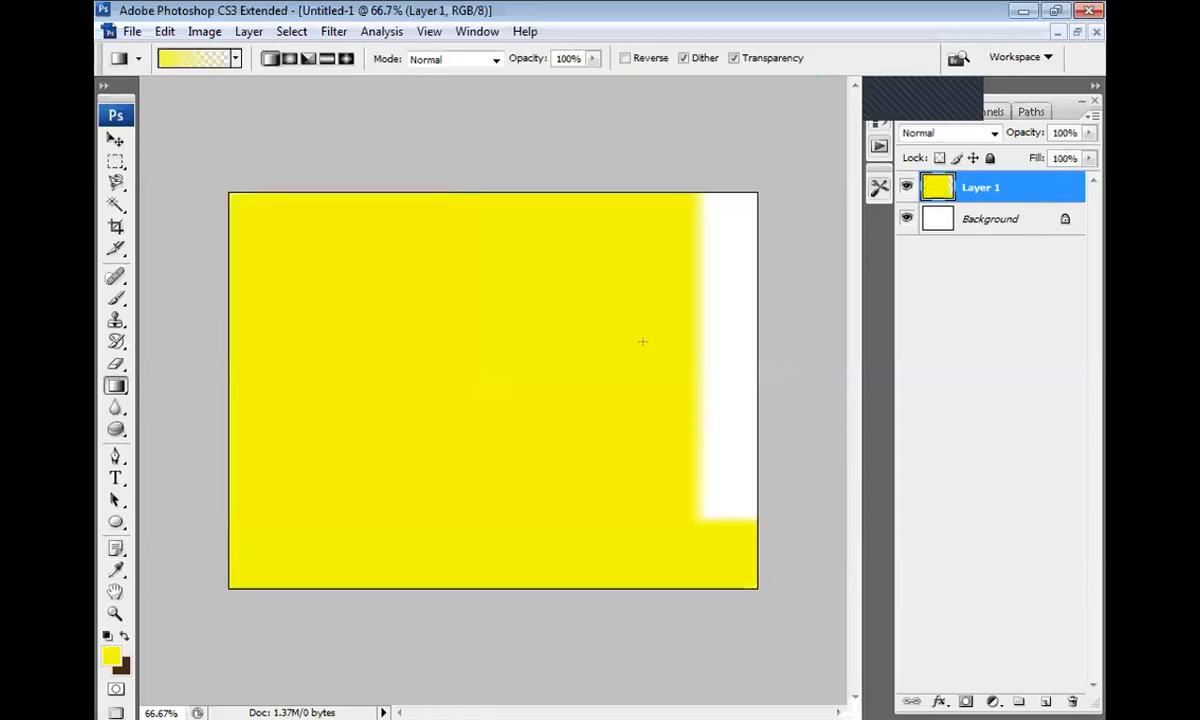
{"action": "key", "text": "ctrl+alt+z"}
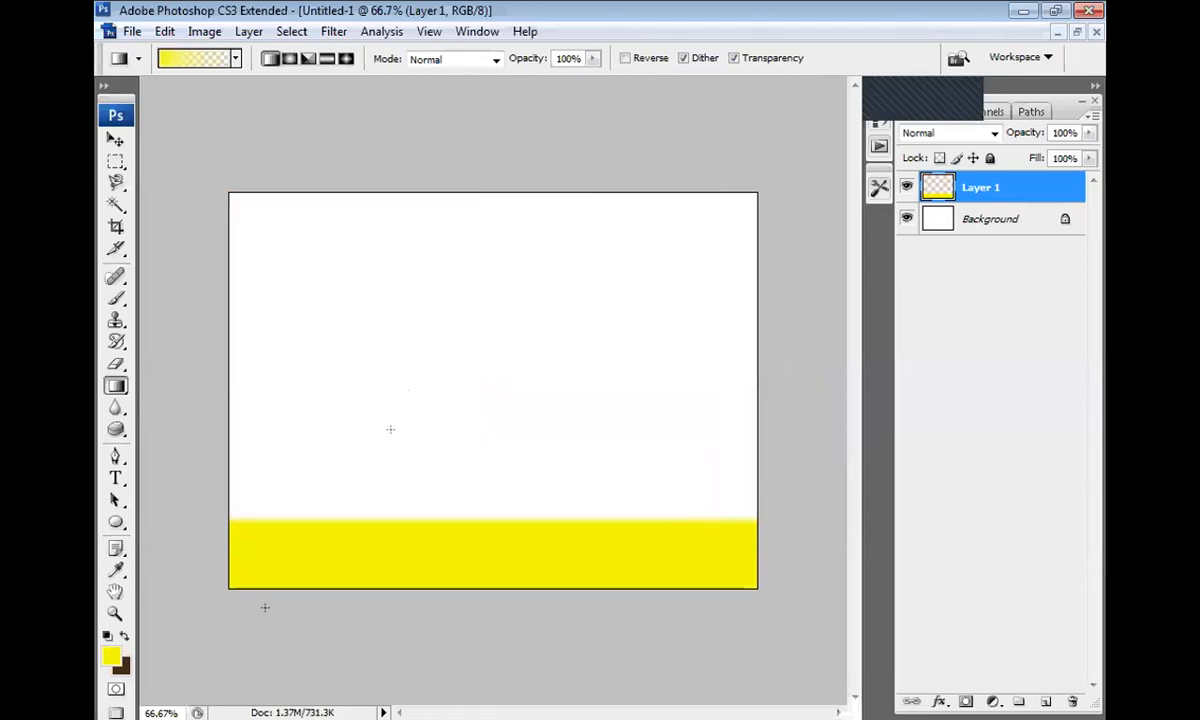
{"action": "key", "text": "ctrl+alt+z"}
- Draw a vertical yellow-to-transparent gradient on Layer 1 from near the canvas's lower edge up to just above its middle
{"action": "left_click_drag", "start_coordinate": [300, 556], "coordinate": [305, 365]}
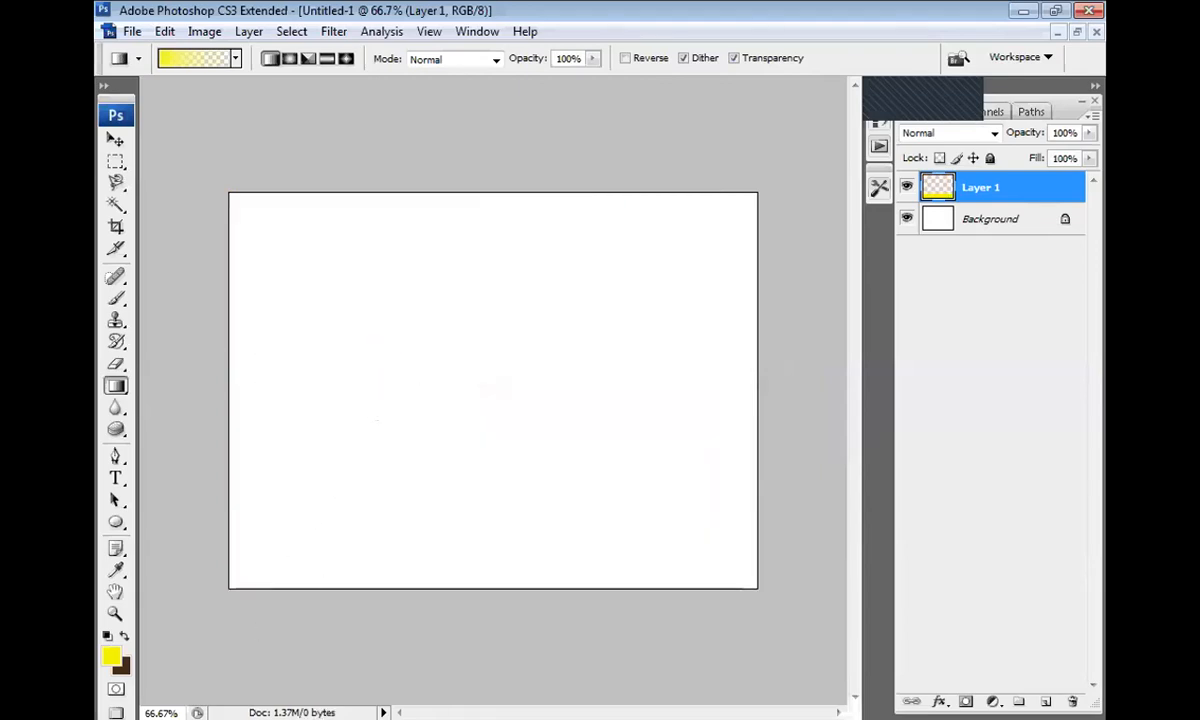
- Fill the Background layer with the brown background color, and undo the fill
{"action": "left_click", "coordinate": [1000, 222]}
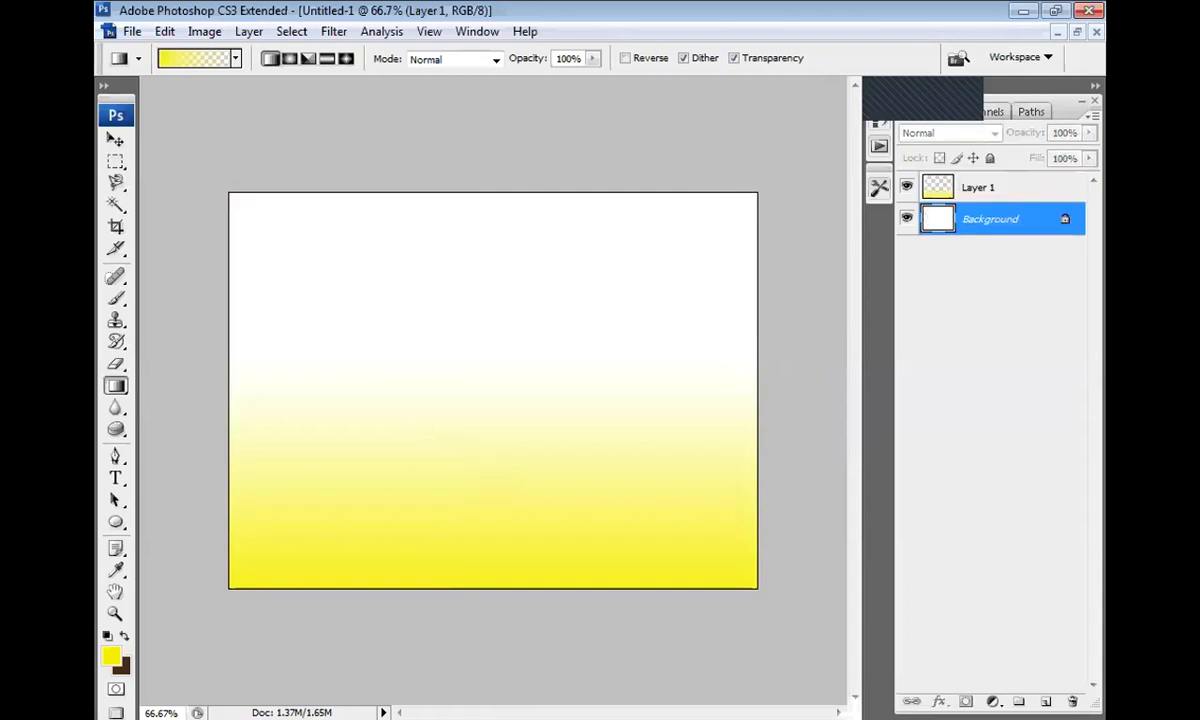
{"action": "key", "text": "ctrl+BackSpace"}
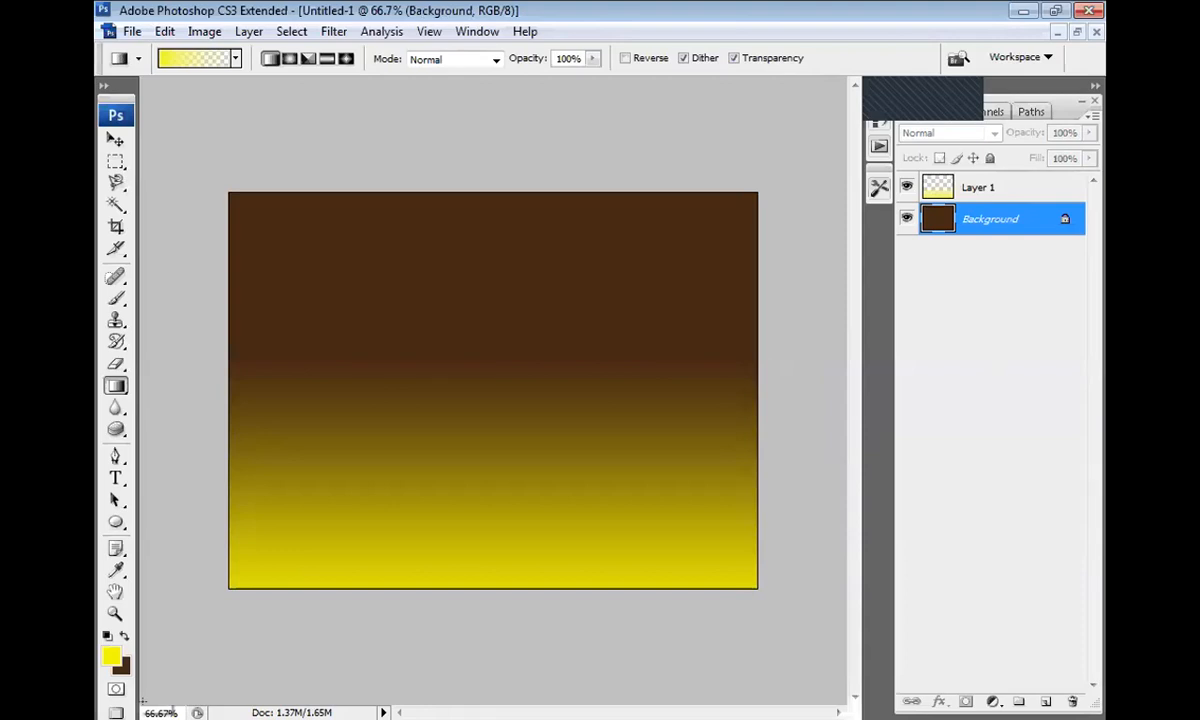
{"action": "key", "text": "ctrl+z"}
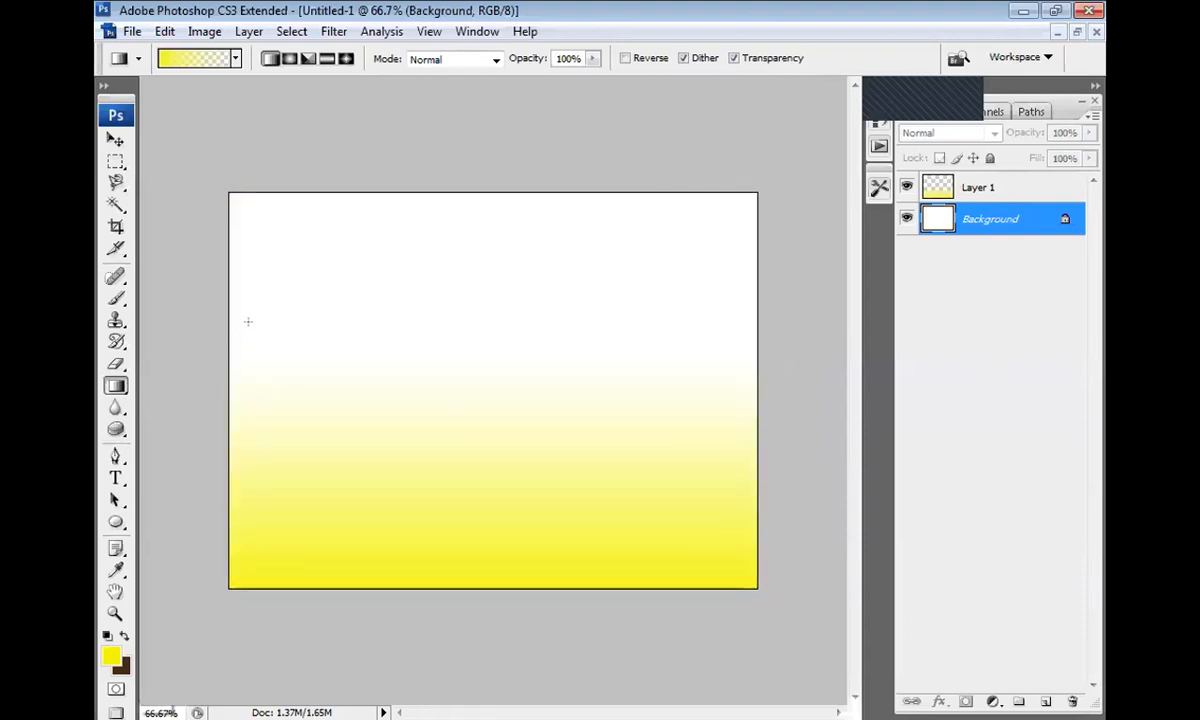
- Go through the Foreground to Transparent, Black-White and Red-Green gradient presets, and load Blue, Red, Yellow
{"action": "left_click", "coordinate": [185, 62]}
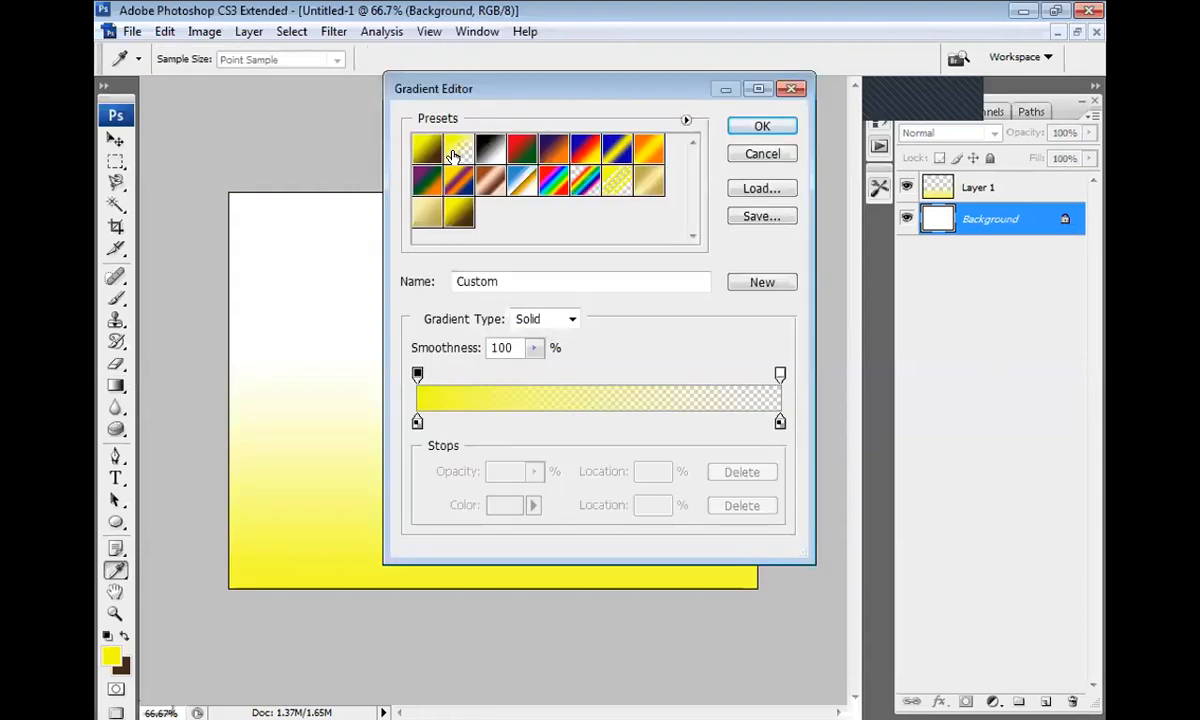
{"action": "left_click", "coordinate": [453, 155]}
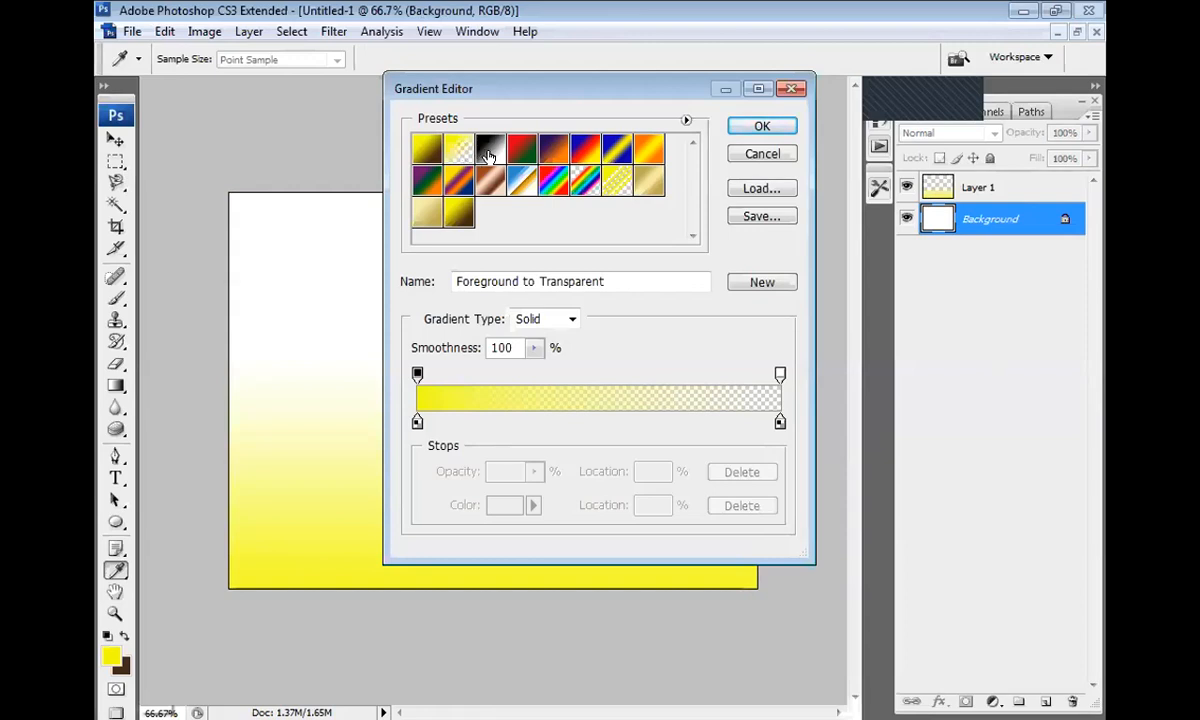
{"action": "left_click", "coordinate": [488, 155]}
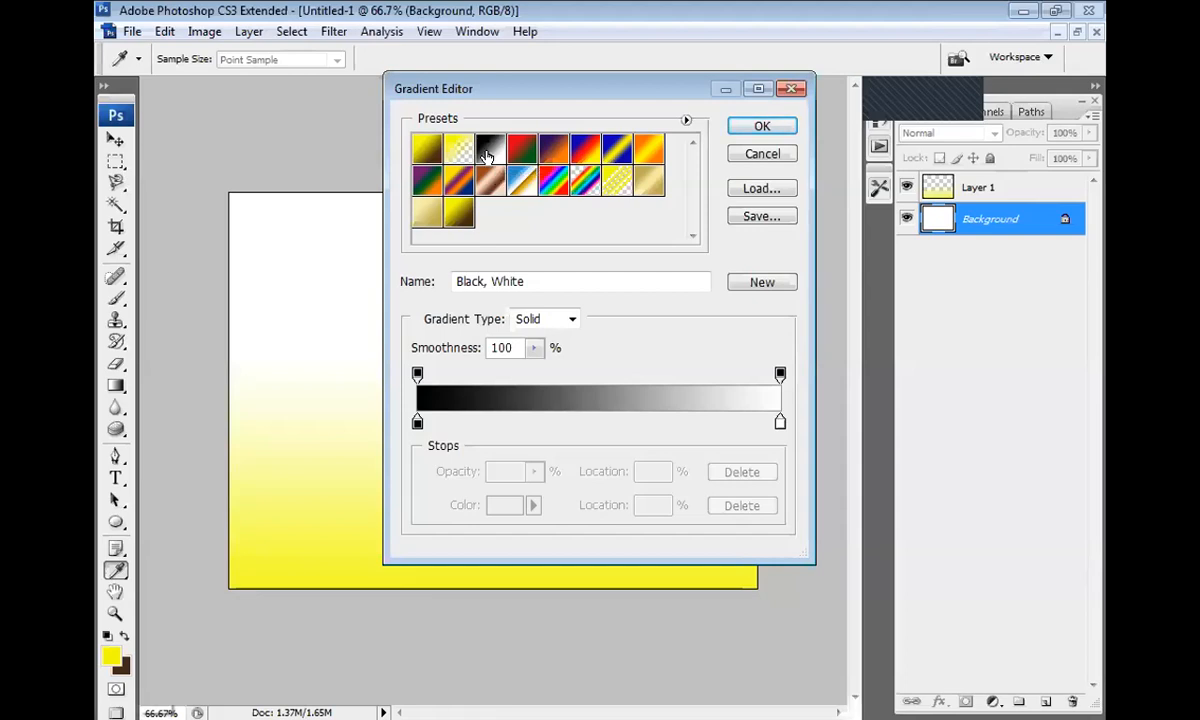
{"action": "left_click", "coordinate": [522, 148]}
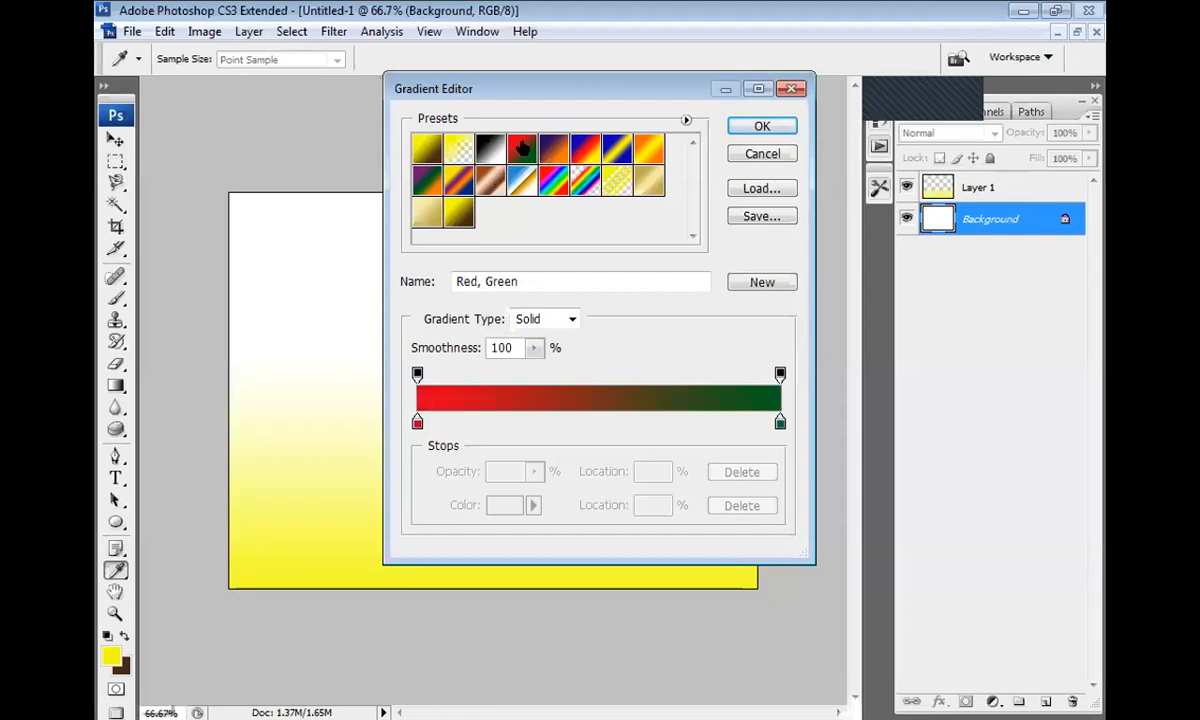
{"action": "left_click", "coordinate": [553, 149]}
{"action": "left_click", "coordinate": [585, 149]}
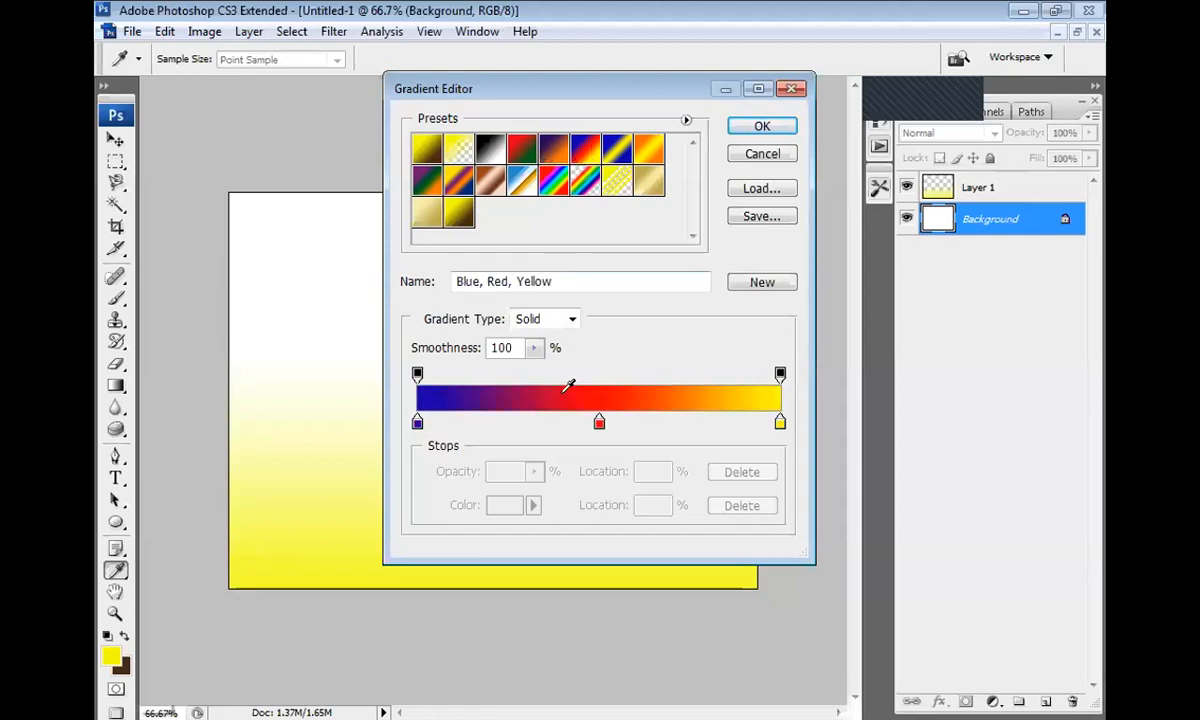
- Try extra color stops between the gradient's blue and red stops, including a grey one at 35%, and remove them
{"action": "left_click", "coordinate": [599, 421]}
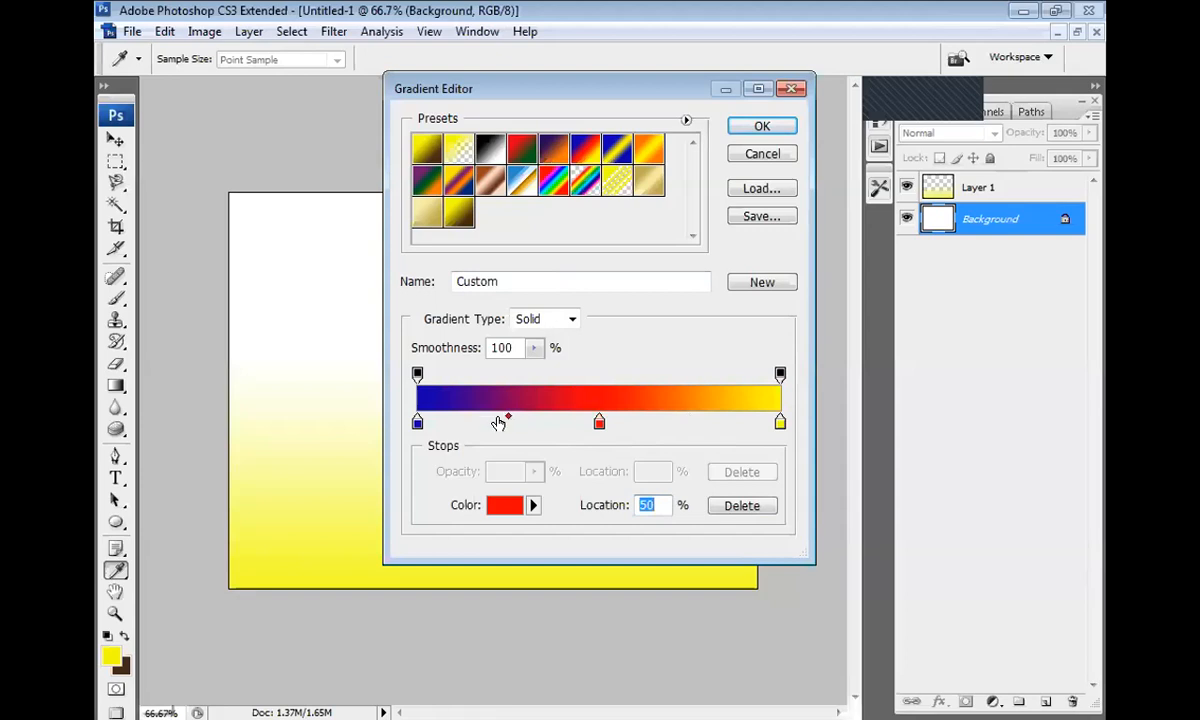
{"action": "left_click", "coordinate": [505, 418]}
{"action": "left_click_drag", "start_coordinate": [486, 423], "coordinate": [511, 542]}
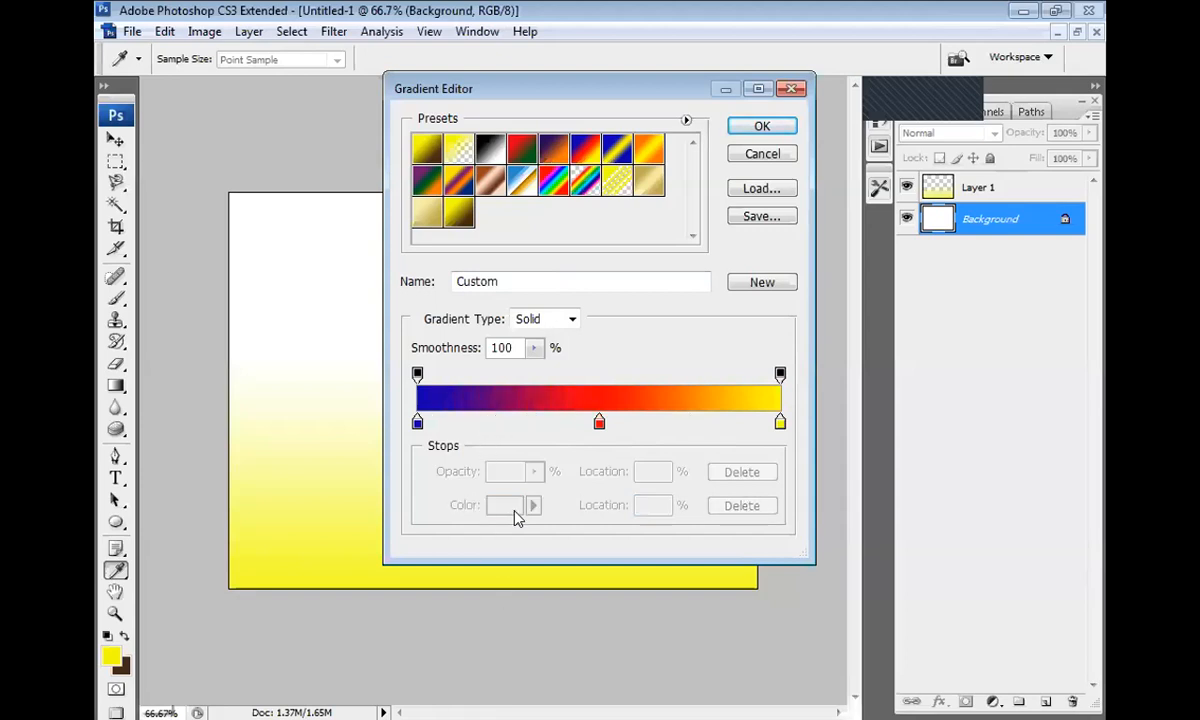
{"action": "left_click", "coordinate": [599, 425]}
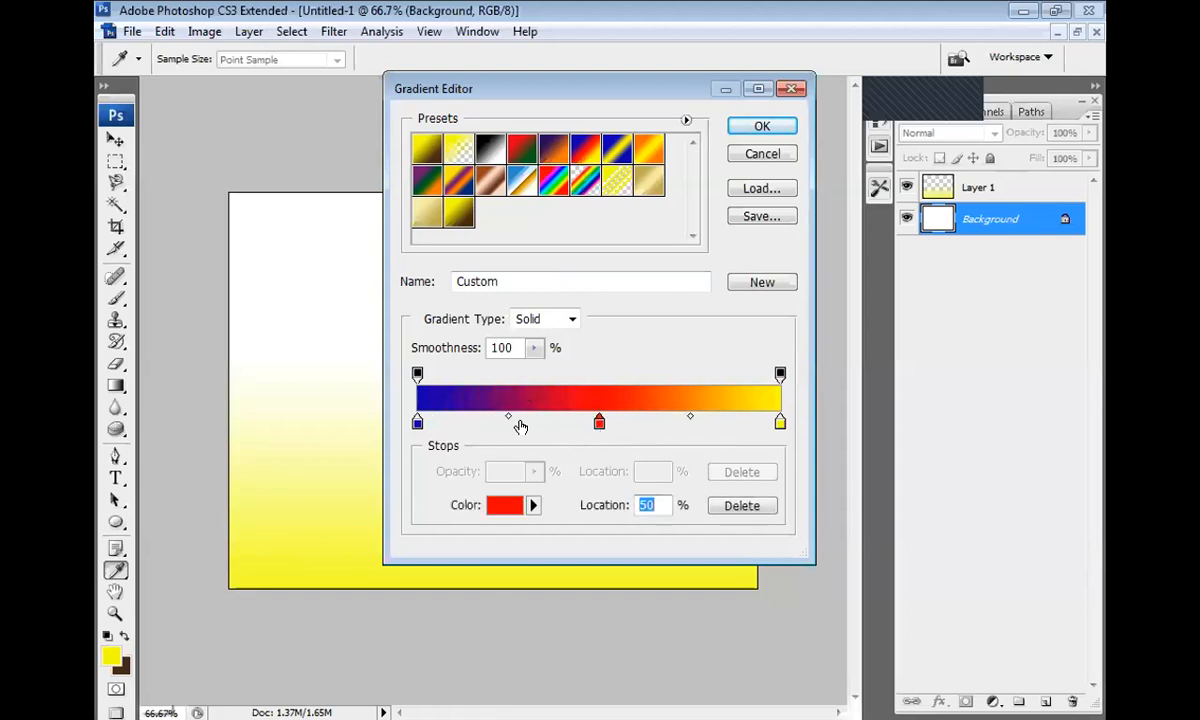
{"action": "left_click", "coordinate": [509, 416]}
{"action": "left_click", "coordinate": [540, 423]}
{"action": "left_click_drag", "start_coordinate": [457, 423], "coordinate": [544, 469]}
{"action": "left_click_drag", "start_coordinate": [541, 423], "coordinate": [547, 624]}
{"action": "left_click", "coordinate": [547, 624]}
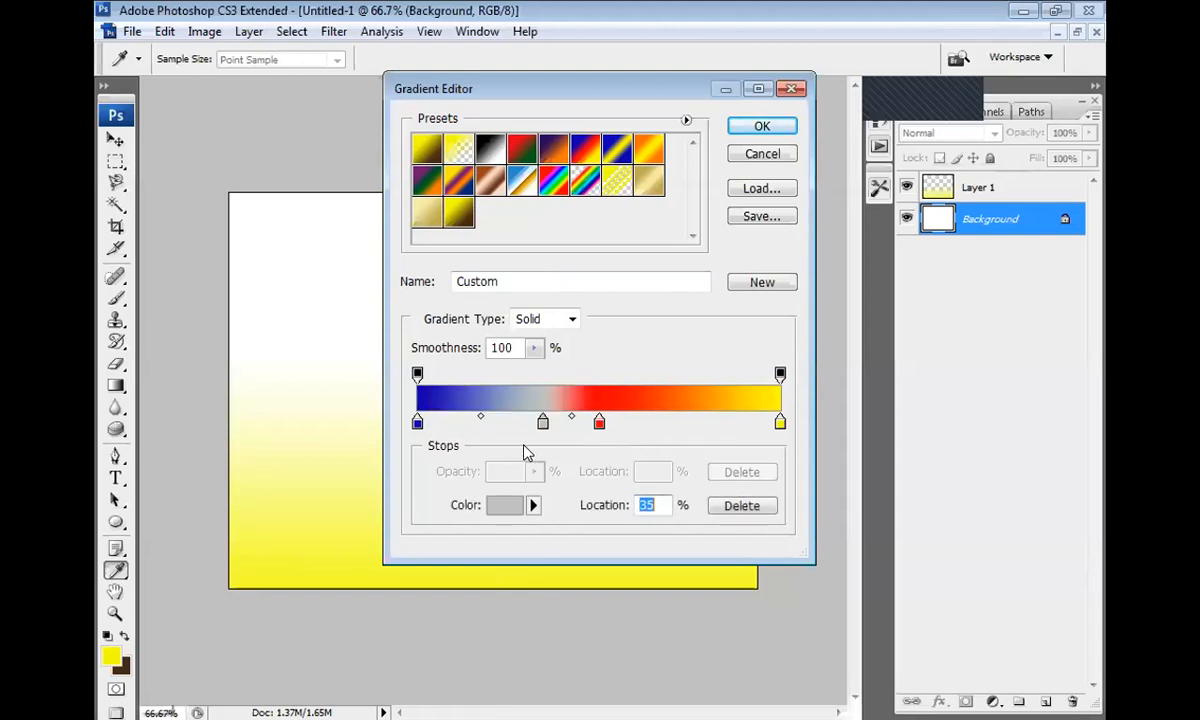
{"action": "left_click_drag", "start_coordinate": [542, 423], "coordinate": [525, 656]}
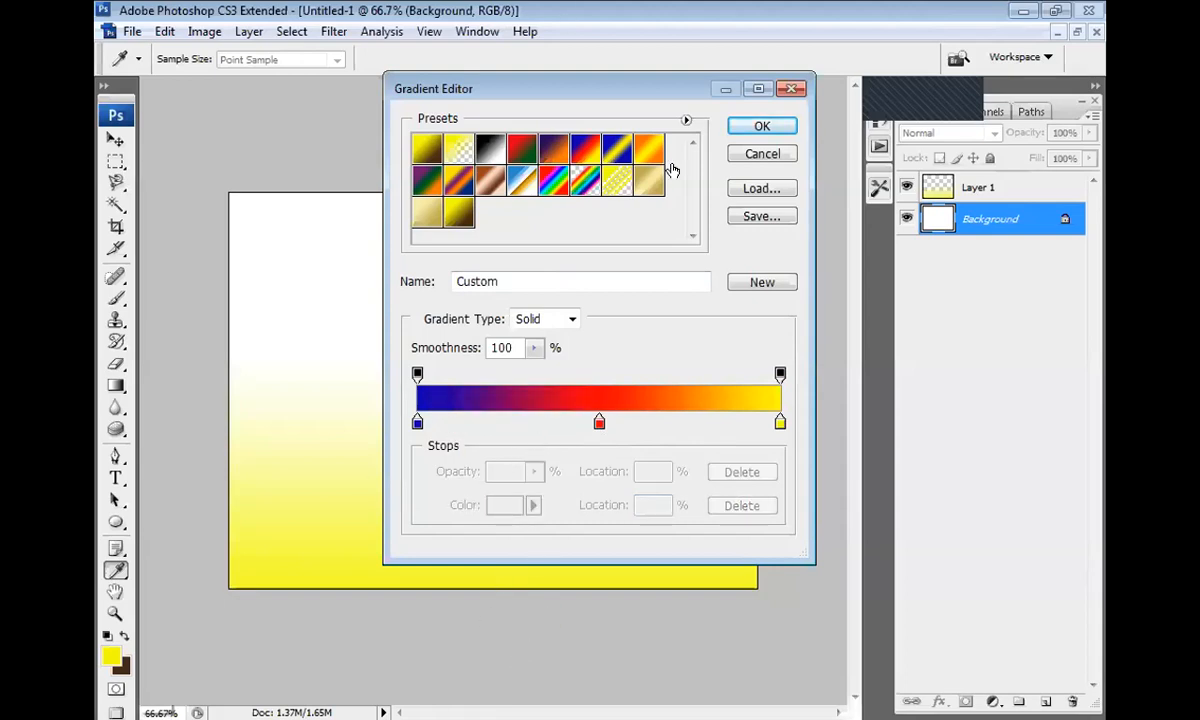
- Load the Spectrum gradient preset and accept it
{"action": "left_click", "coordinate": [541, 182]}
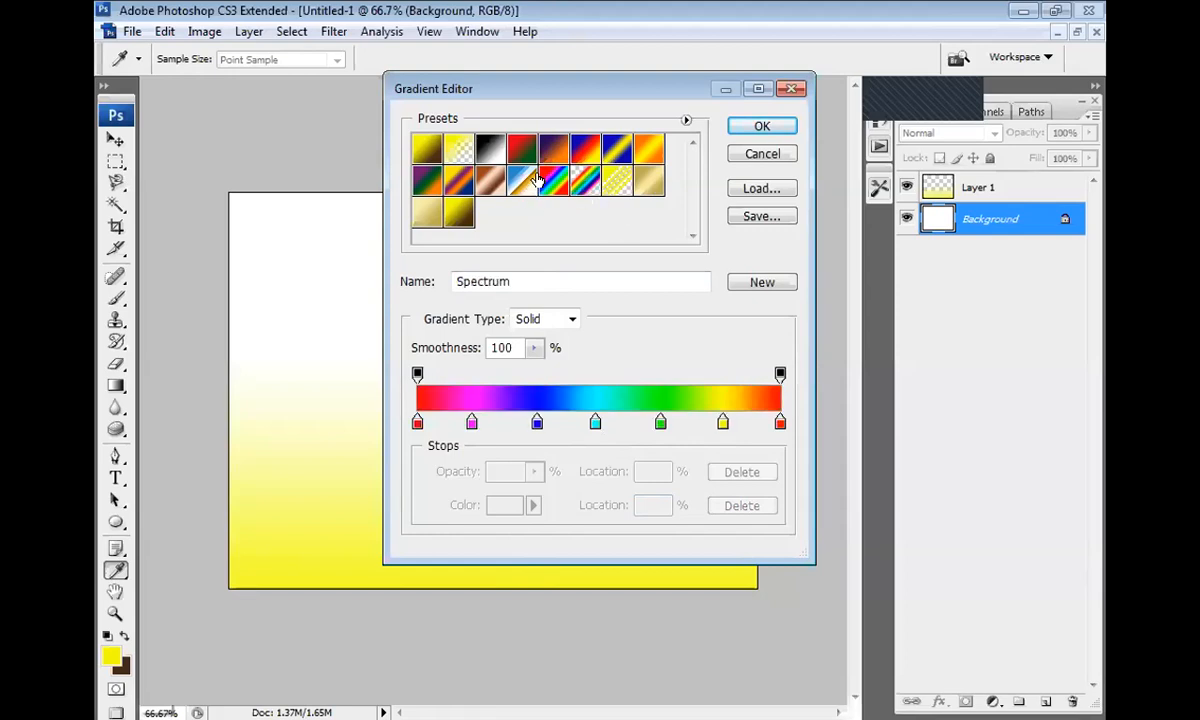
{"action": "left_click", "coordinate": [768, 127]}
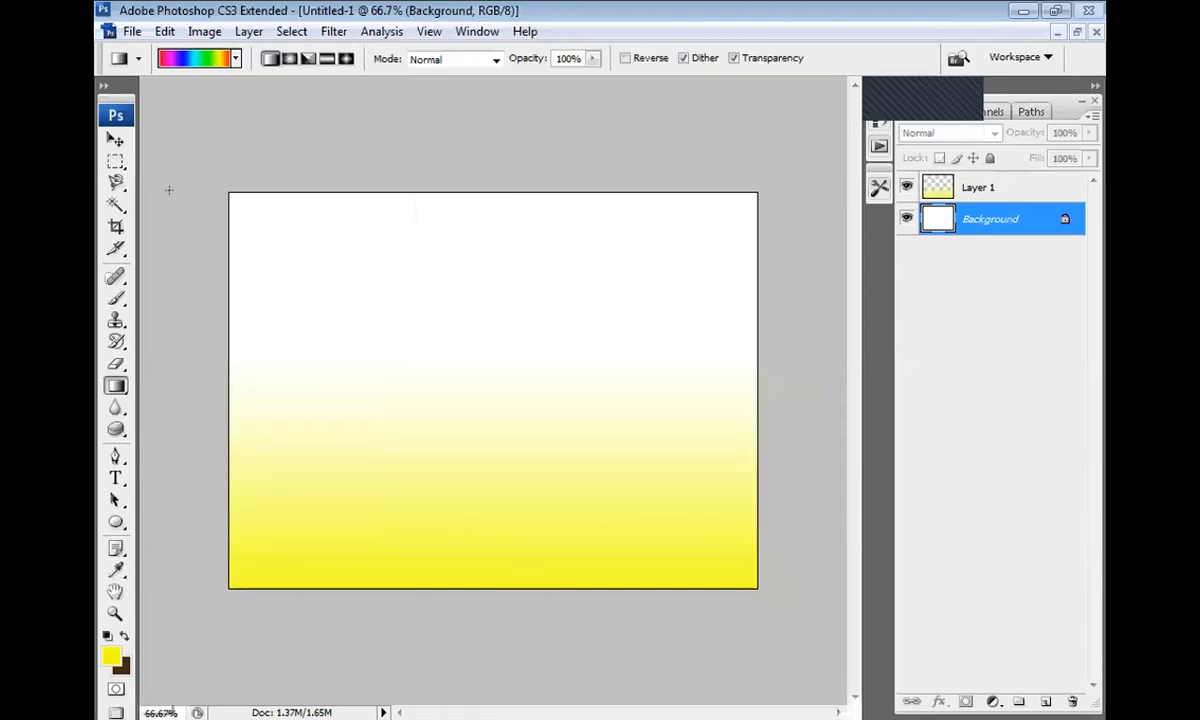
- Hide Layer 1 and draw the Spectrum gradient diagonally across the Background layer, ending with a pass from the upper-right to the lower-left canvas corner
{"action": "left_click", "coordinate": [906, 187]}
{"action": "left_click_drag", "start_coordinate": [242, 186], "coordinate": [598, 543]}
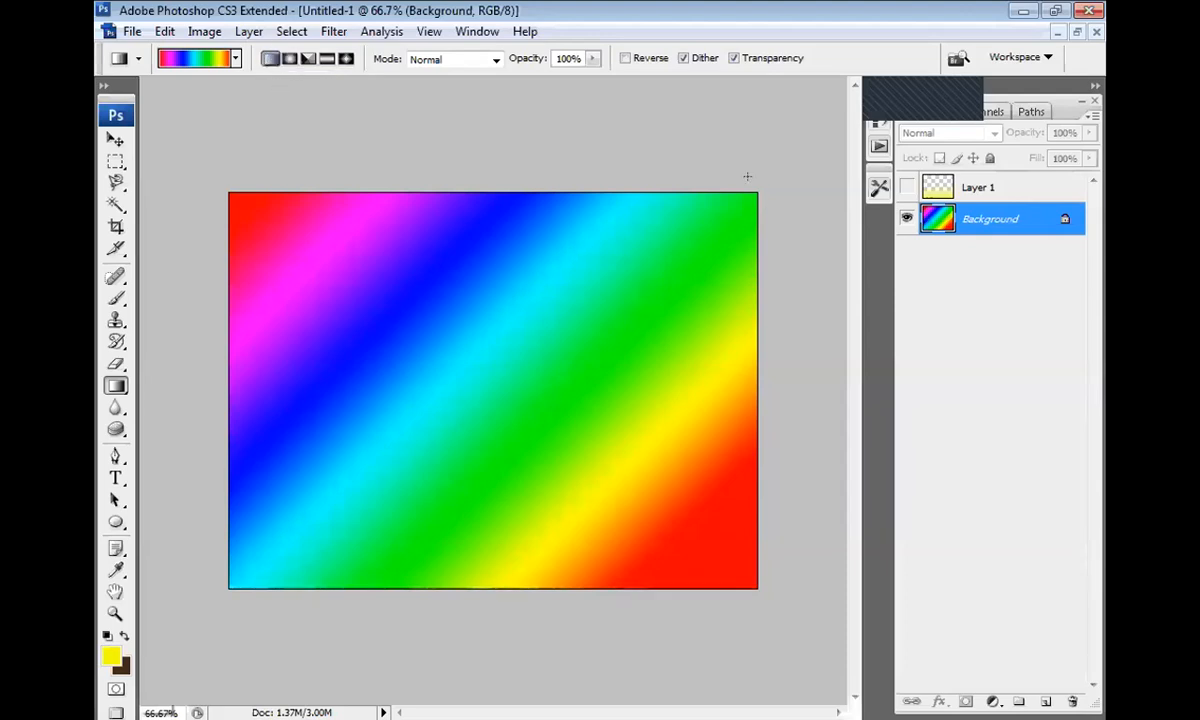
{"action": "left_click_drag", "start_coordinate": [747, 176], "coordinate": [235, 585]}
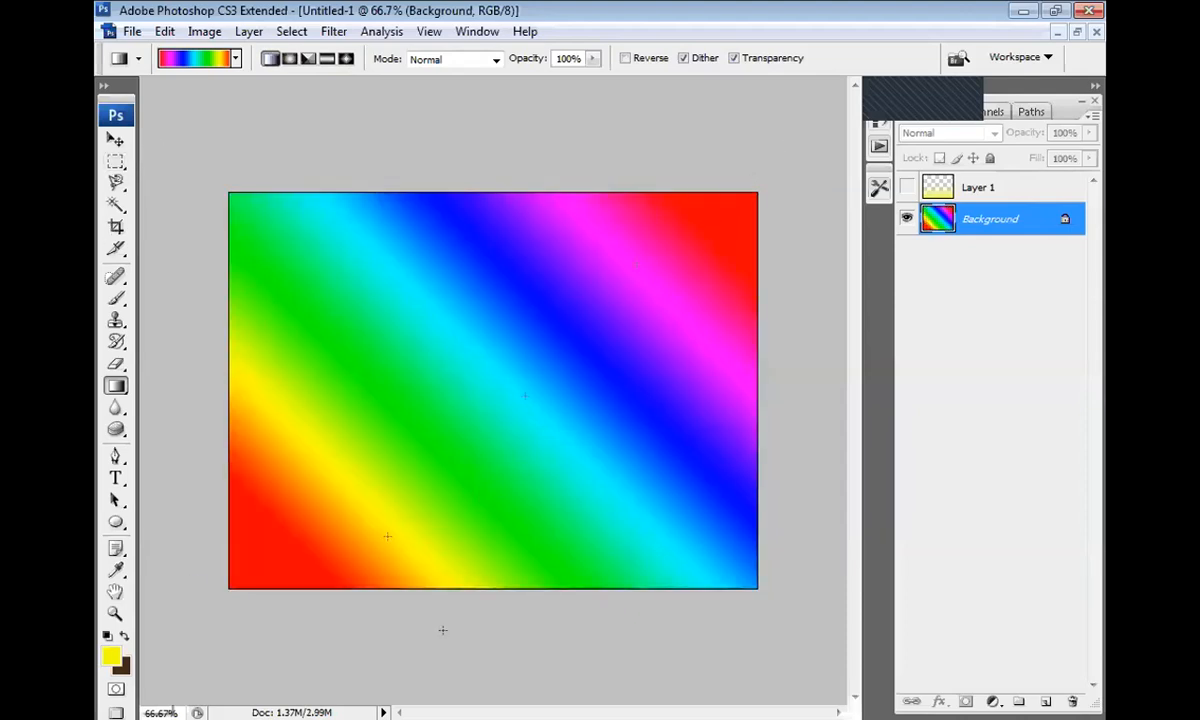
- Draw linear Spectrum gradients of varying length up and down the Background layer, ending with an upward pass across nearly the full canvas height
{"action": "left_click_drag", "start_coordinate": [455, 638], "coordinate": [464, 602]}
{"action": "left_click_drag", "start_coordinate": [438, 376], "coordinate": [430, 262]}
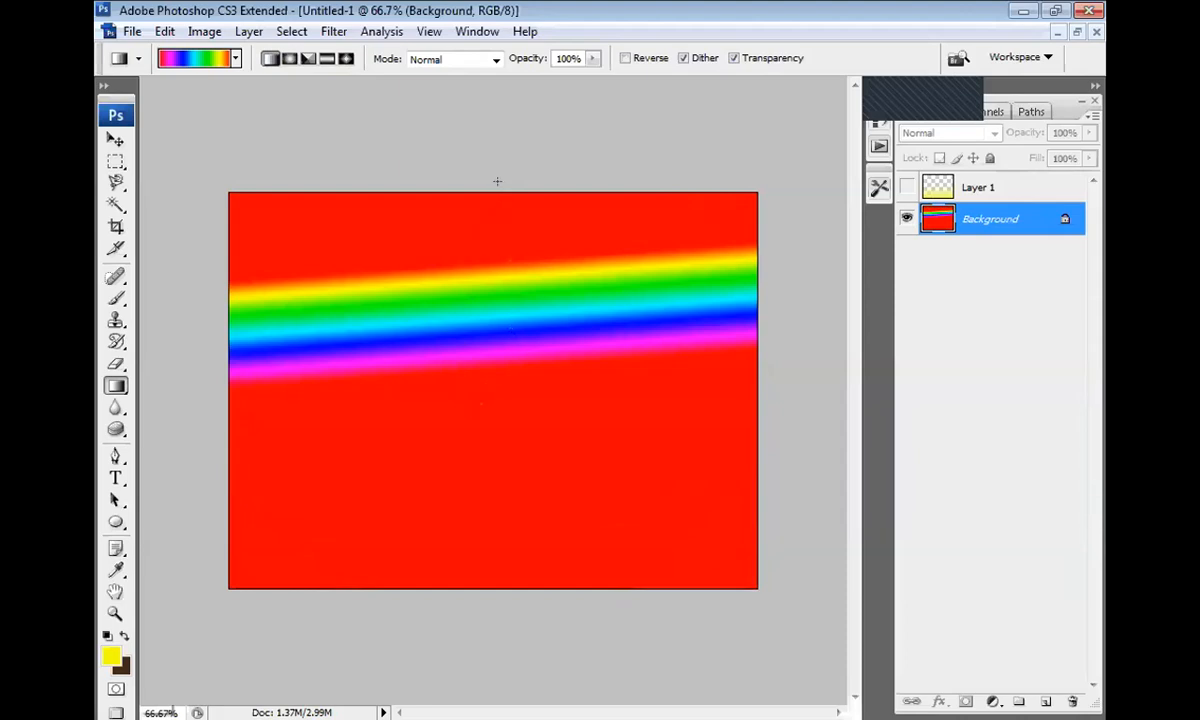
{"action": "left_click_drag", "start_coordinate": [500, 466], "coordinate": [505, 578]}
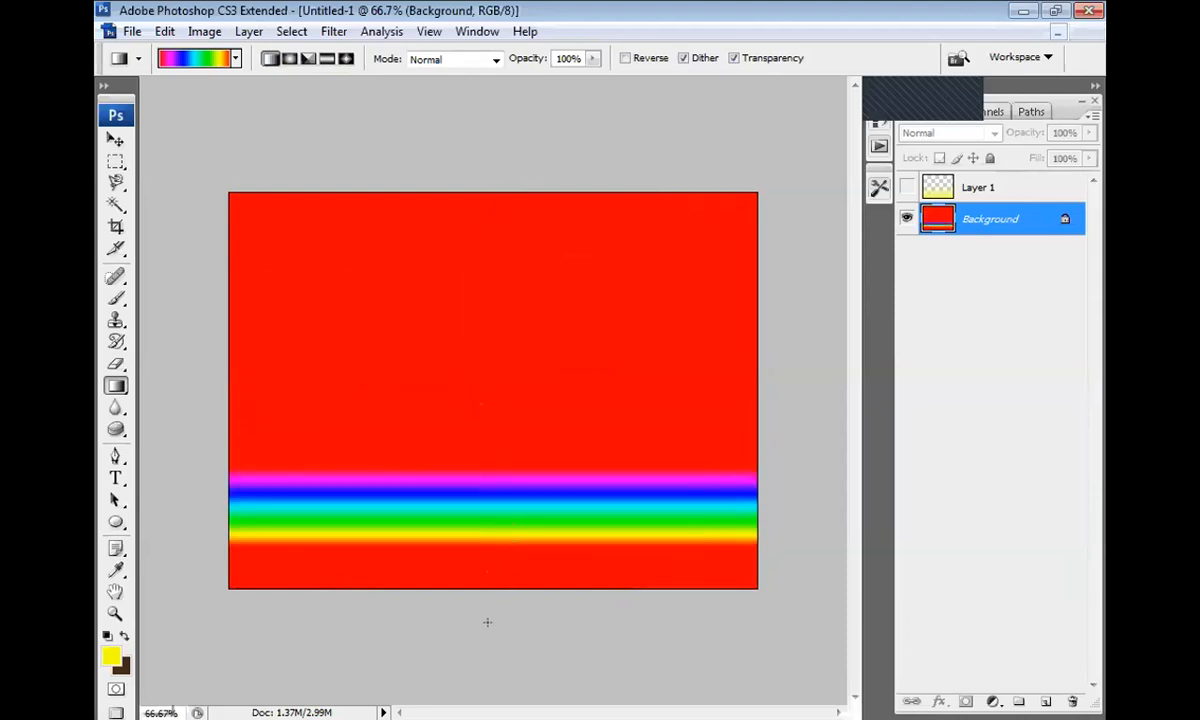
{"action": "left_click_drag", "start_coordinate": [521, 320], "coordinate": [508, 218]}
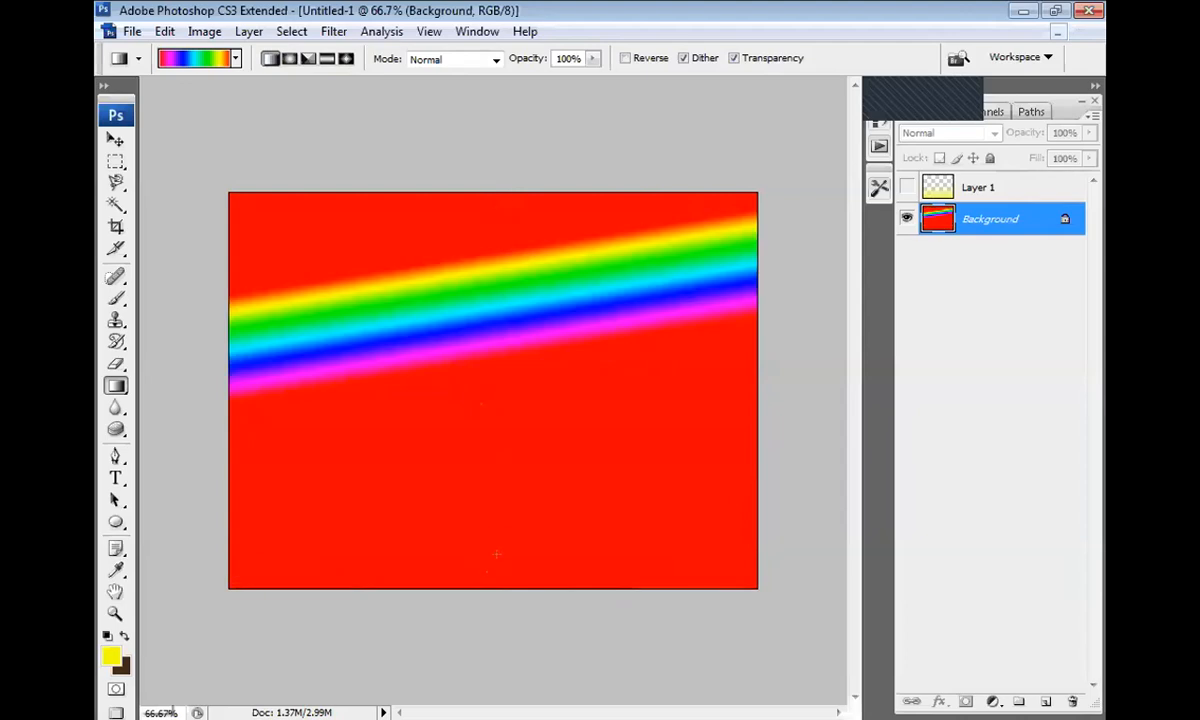
{"action": "left_click_drag", "start_coordinate": [504, 585], "coordinate": [506, 232]}
{"action": "left_click_drag", "start_coordinate": [512, 288], "coordinate": [514, 246]}
{"action": "left_click_drag", "start_coordinate": [462, 193], "coordinate": [459, 250]}
{"action": "left_click_drag", "start_coordinate": [483, 410], "coordinate": [470, 593]}
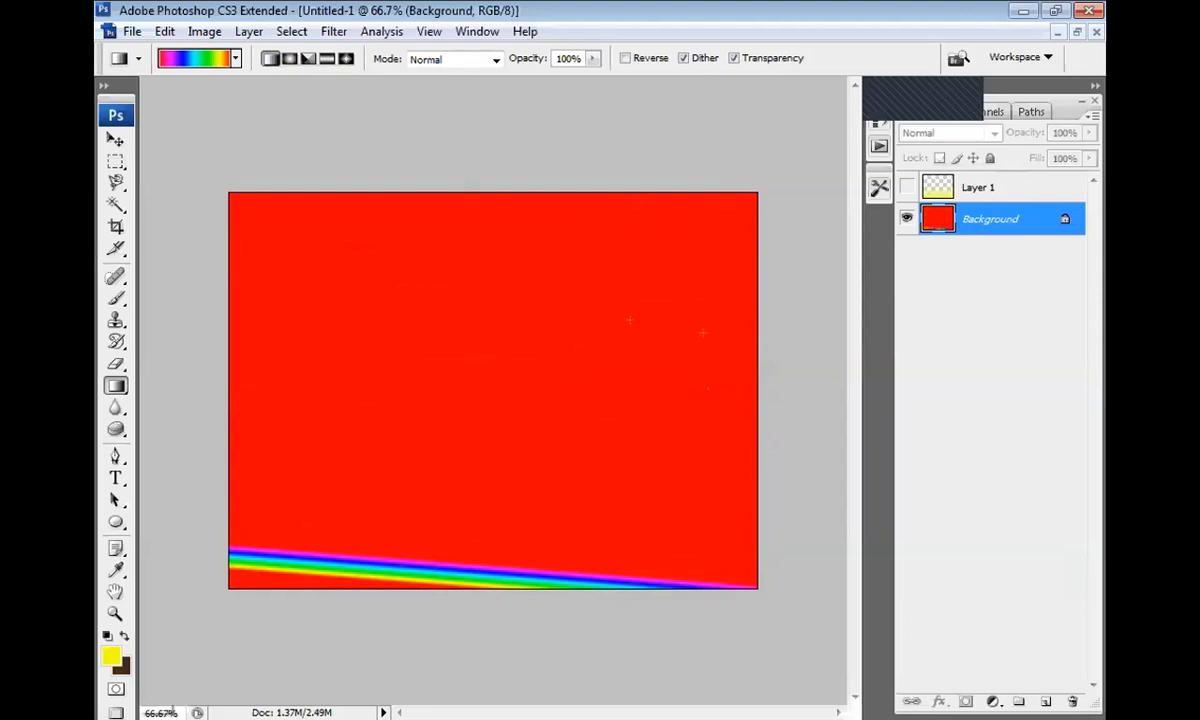
{"action": "left_click_drag", "start_coordinate": [456, 186], "coordinate": [453, 220]}
{"action": "left_click_drag", "start_coordinate": [452, 410], "coordinate": [454, 457]}
{"action": "left_click_drag", "start_coordinate": [453, 480], "coordinate": [451, 547]}
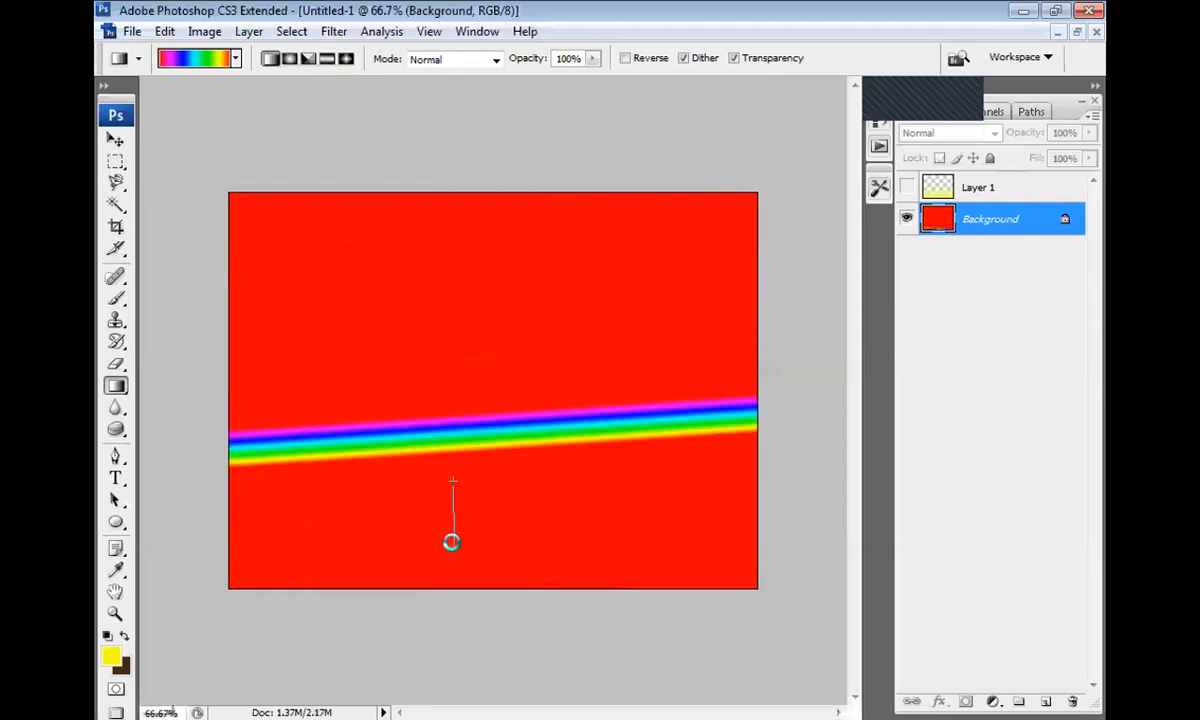
{"action": "mouse_move", "coordinate": [468, 213]}
{"action": "left_mouse_down"}
{"action": "mouse_move", "coordinate": [464, 546]}
{"action": "mouse_move", "coordinate": [474, 193]}
{"action": "left_mouse_up"}
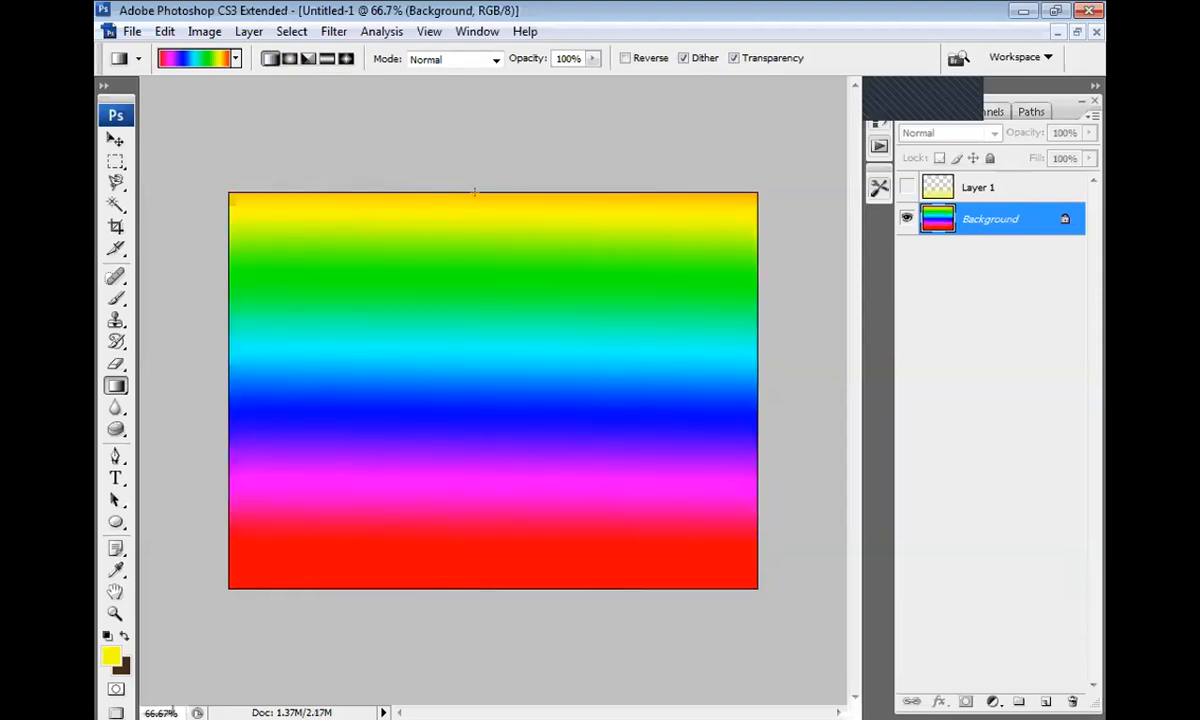
- Switch to a radial gradient and draw Spectrum circles on the Background layer, ending with one from the canvas centre to the right edge
{"action": "left_click", "coordinate": [289, 59]}
{"action": "left_click_drag", "start_coordinate": [477, 407], "coordinate": [430, 376]}
{"action": "left_click_drag", "start_coordinate": [388, 468], "coordinate": [238, 611]}
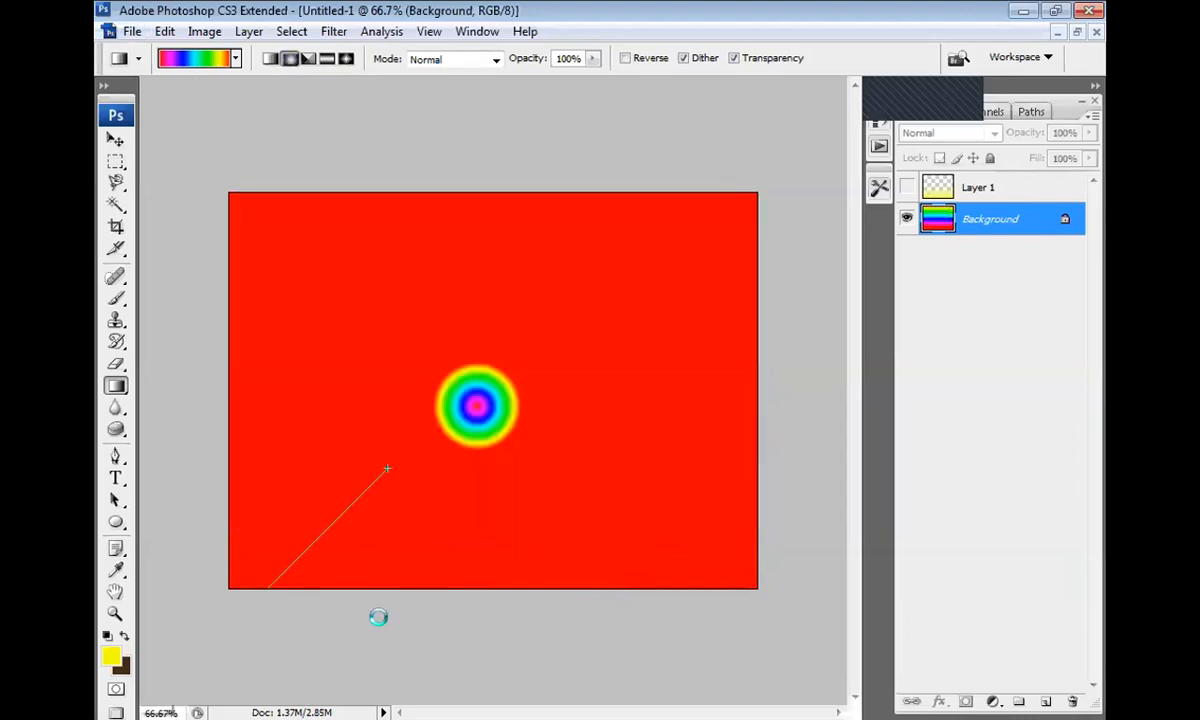
{"action": "left_click_drag", "start_coordinate": [514, 396], "coordinate": [755, 320]}
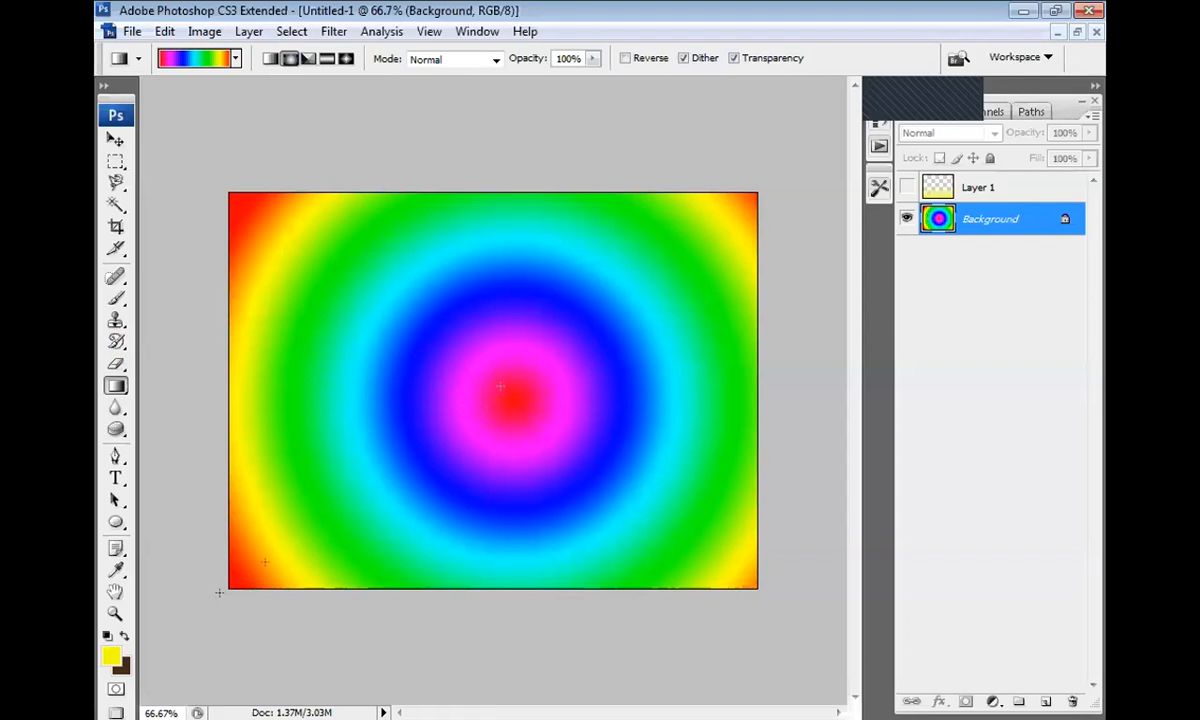
- Draw small and large radial Spectrum gradients at various spots, ending with one from left of centre past the lower canvas edge
{"action": "left_click_drag", "start_coordinate": [219, 592], "coordinate": [232, 584]}
{"action": "left_click_drag", "start_coordinate": [493, 358], "coordinate": [511, 362]}
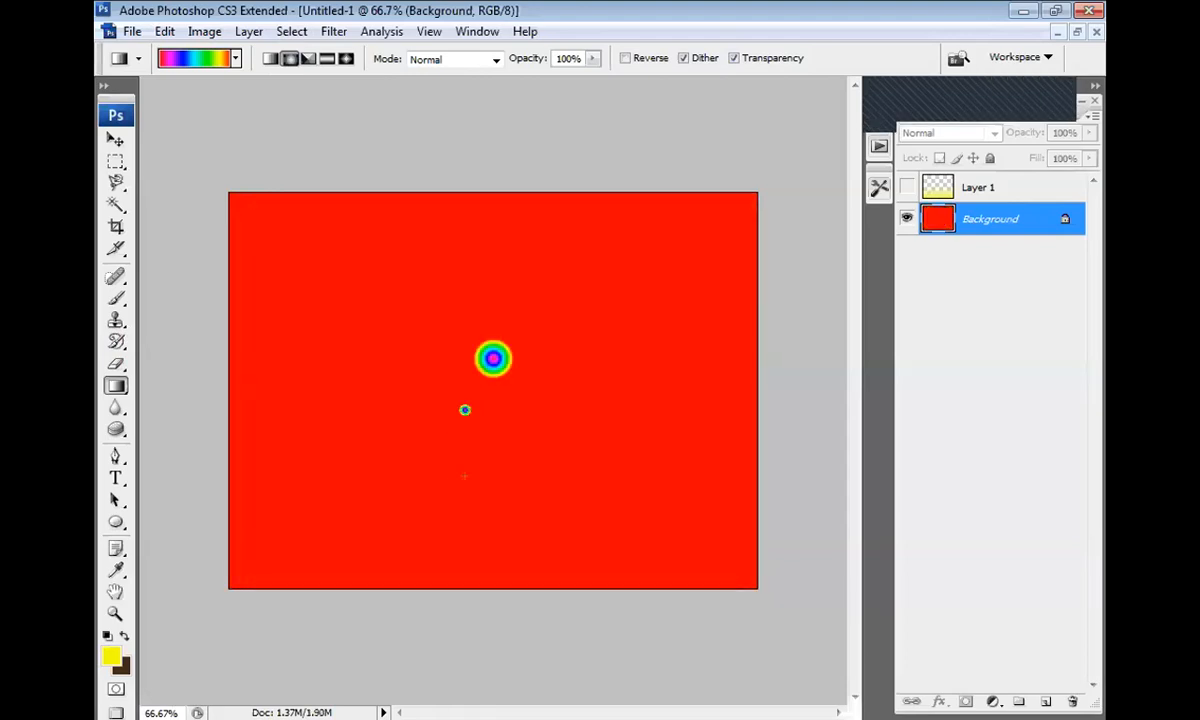
{"action": "mouse_move", "coordinate": [408, 370]}
{"action": "left_mouse_down"}
{"action": "mouse_move", "coordinate": [383, 353]}
{"action": "mouse_move", "coordinate": [409, 371]}
{"action": "left_mouse_up"}
{"action": "left_click_drag", "start_coordinate": [617, 282], "coordinate": [611, 331]}
{"action": "left_click_drag", "start_coordinate": [530, 535], "coordinate": [580, 541]}
{"action": "left_click_drag", "start_coordinate": [457, 270], "coordinate": [470, 337]}
{"action": "left_click_drag", "start_coordinate": [555, 327], "coordinate": [475, 355]}
{"action": "left_click_drag", "start_coordinate": [415, 445], "coordinate": [487, 343]}
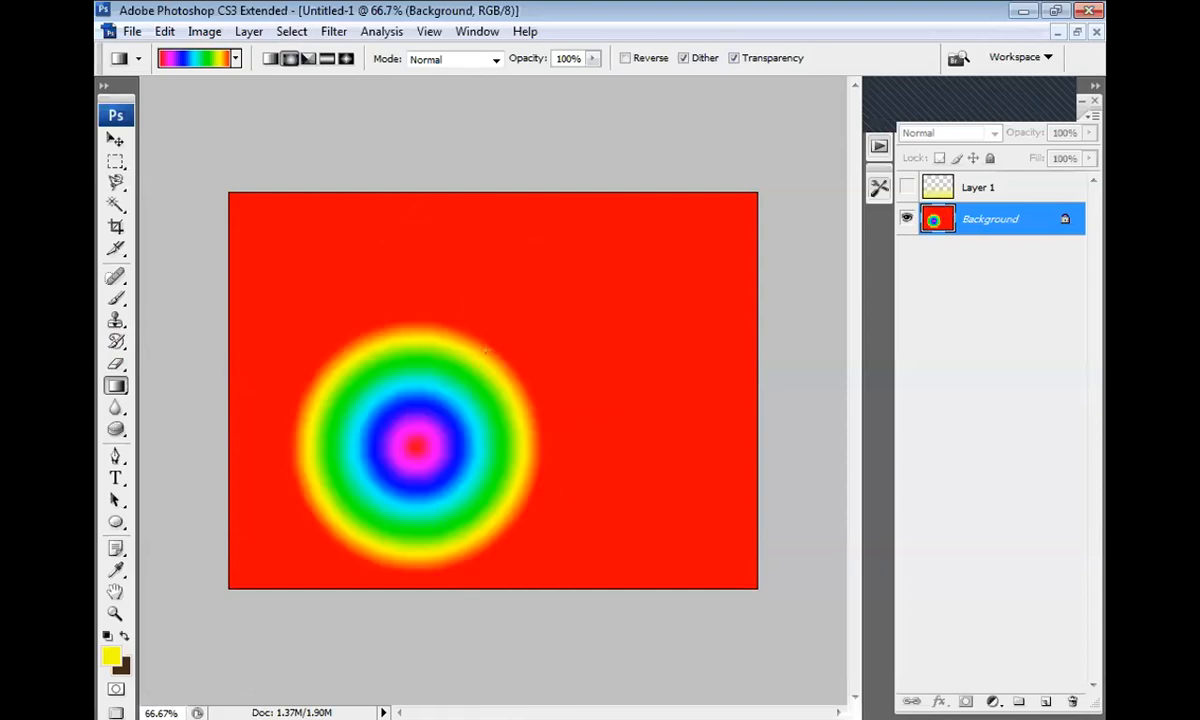
{"action": "left_click_drag", "start_coordinate": [549, 431], "coordinate": [560, 445]}
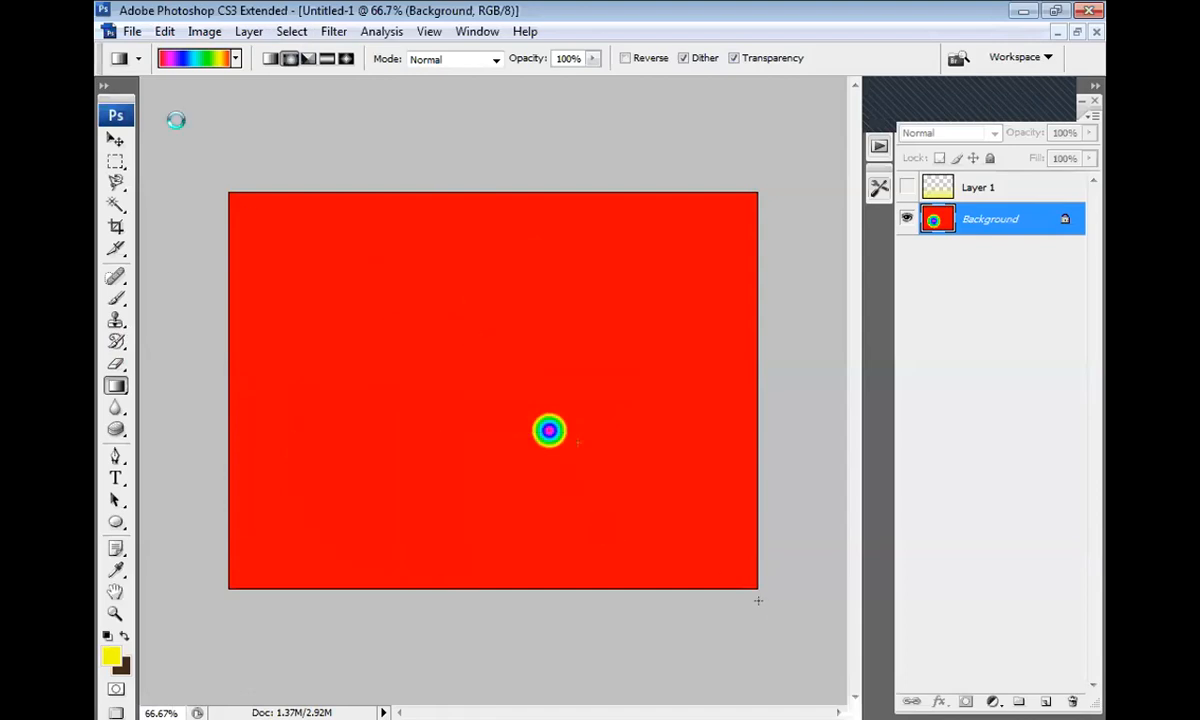
{"action": "left_click_drag", "start_coordinate": [367, 268], "coordinate": [282, 215]}
{"action": "left_click_drag", "start_coordinate": [383, 378], "coordinate": [595, 600]}
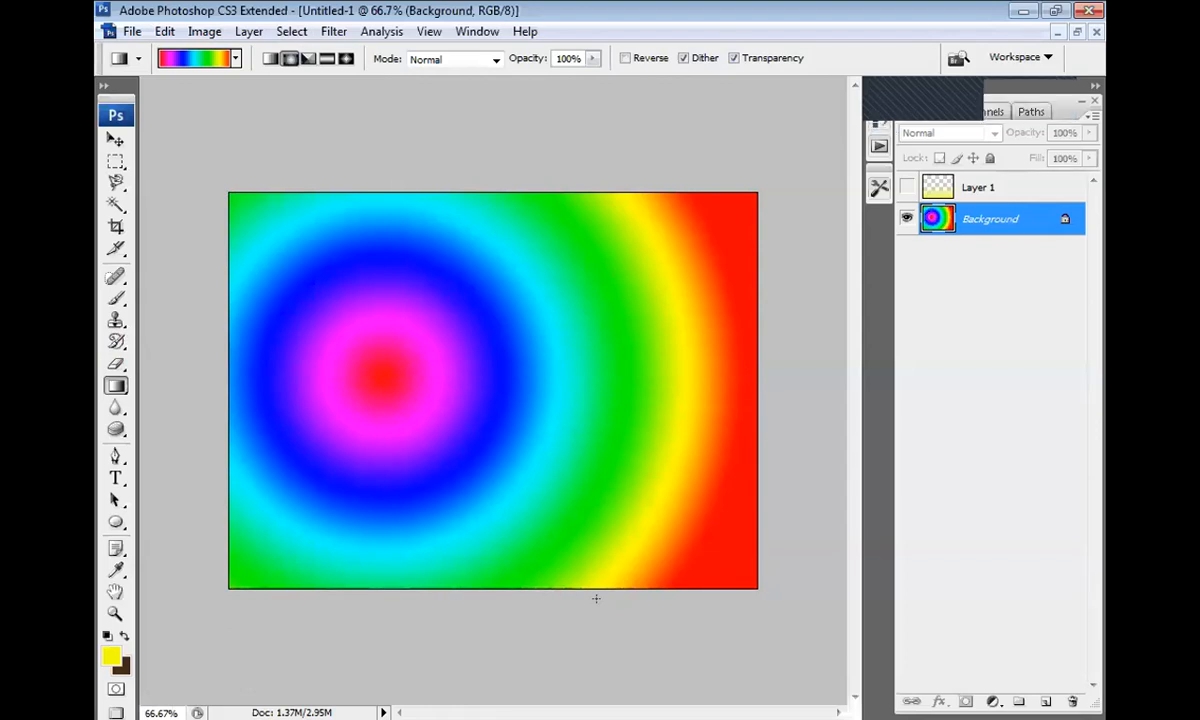
- Switch to an angle gradient and draw Spectrum sweeps from various points, ending with one from the canvas centre to the lower-right corner
{"action": "left_click", "coordinate": [307, 58]}
{"action": "left_click_drag", "start_coordinate": [378, 255], "coordinate": [492, 578]}
{"action": "left_click_drag", "start_coordinate": [736, 343], "coordinate": [757, 342]}
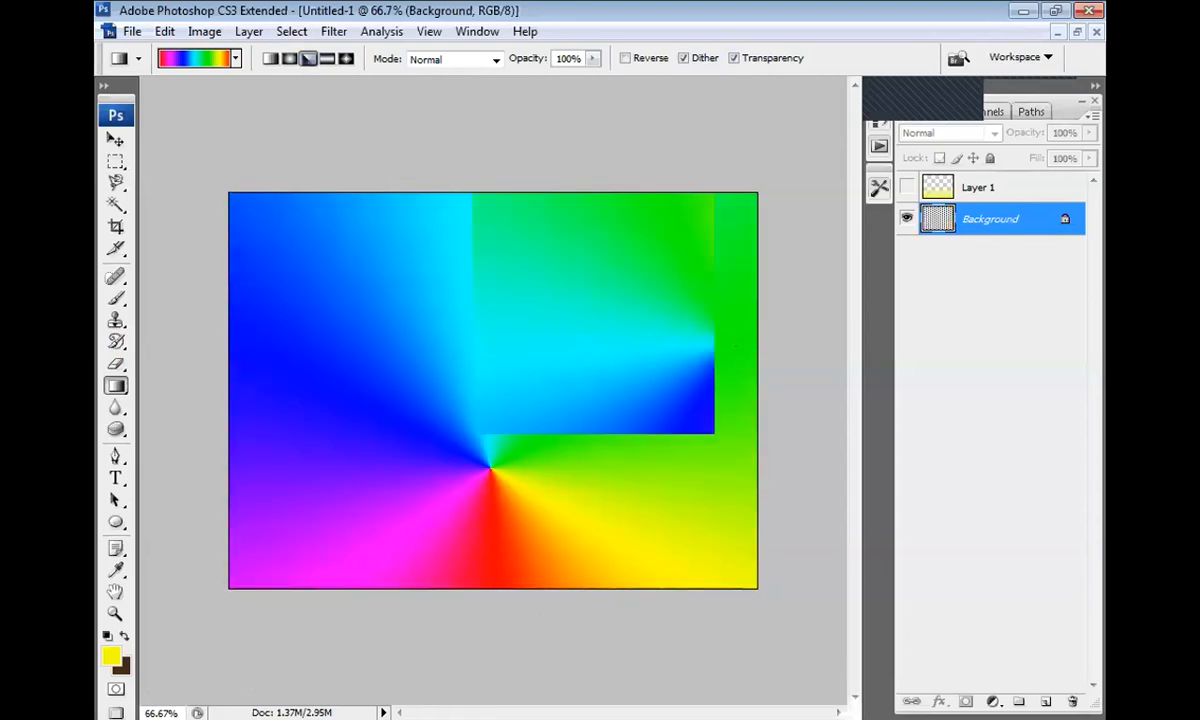
{"action": "left_click_drag", "start_coordinate": [463, 402], "coordinate": [430, 445]}
{"action": "left_click_drag", "start_coordinate": [475, 506], "coordinate": [493, 584]}
{"action": "left_click_drag", "start_coordinate": [510, 642], "coordinate": [529, 700]}
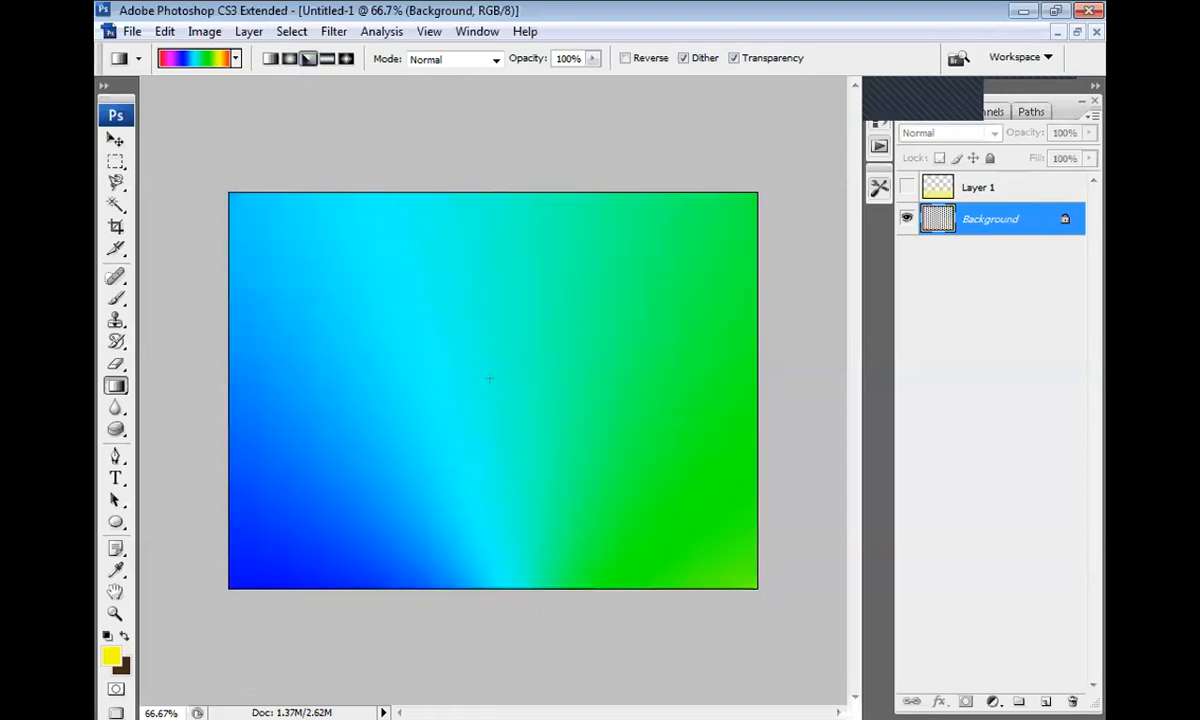
{"action": "left_click_drag", "start_coordinate": [457, 690], "coordinate": [410, 716]}
{"action": "left_click_drag", "start_coordinate": [524, 352], "coordinate": [375, 246]}
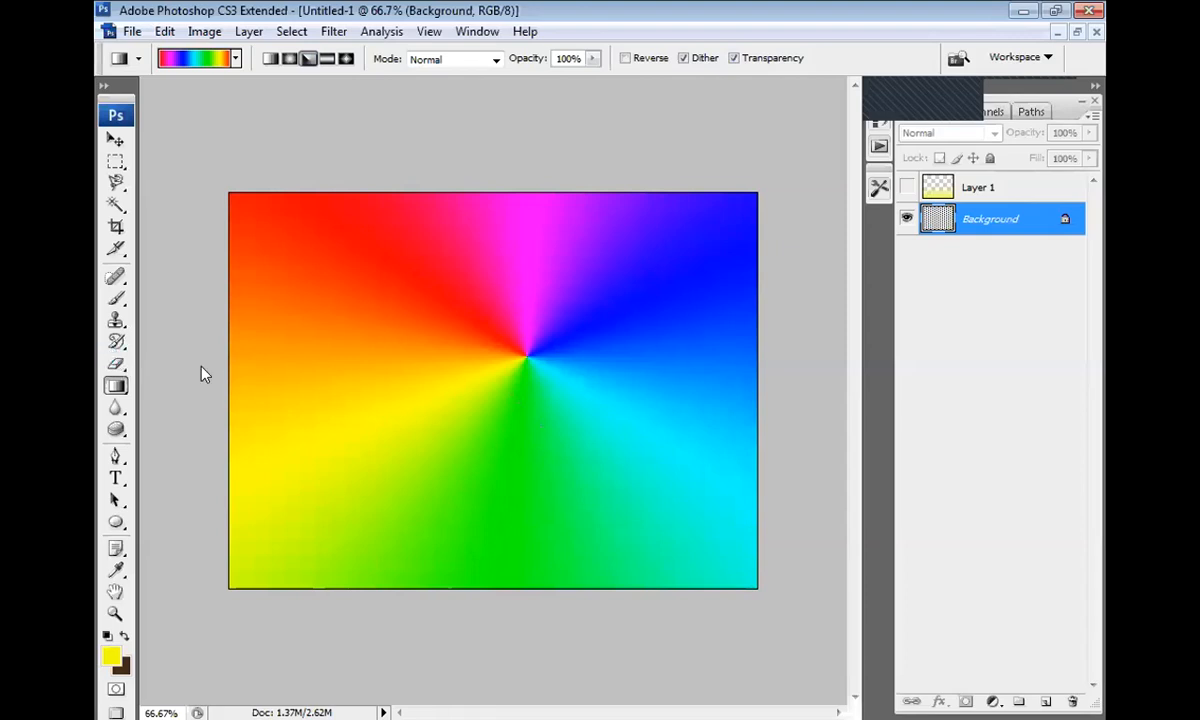
{"action": "left_click_drag", "start_coordinate": [638, 549], "coordinate": [540, 465]}
{"action": "left_click_drag", "start_coordinate": [476, 368], "coordinate": [754, 617]}
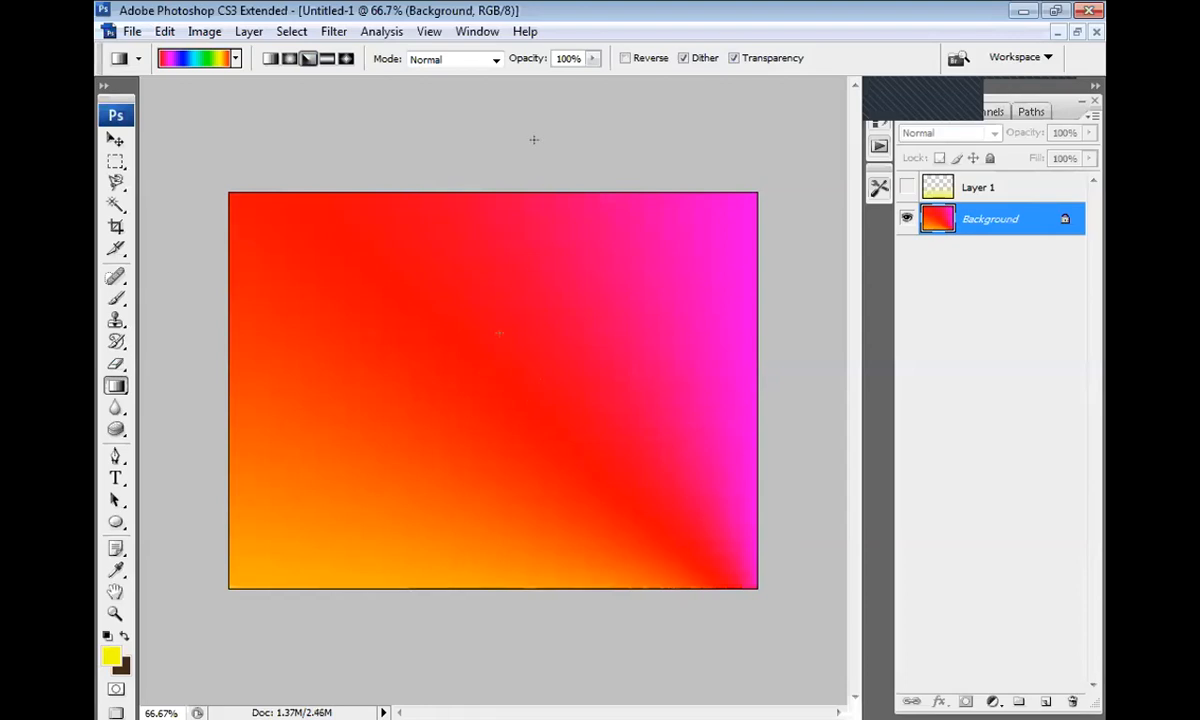
- Switch to a reflected gradient and draw the Spectrum straight down from the canvas's top edge to its bottom edge
{"action": "left_click", "coordinate": [327, 58]}
{"action": "left_click_drag", "start_coordinate": [450, 190], "coordinate": [451, 578]}
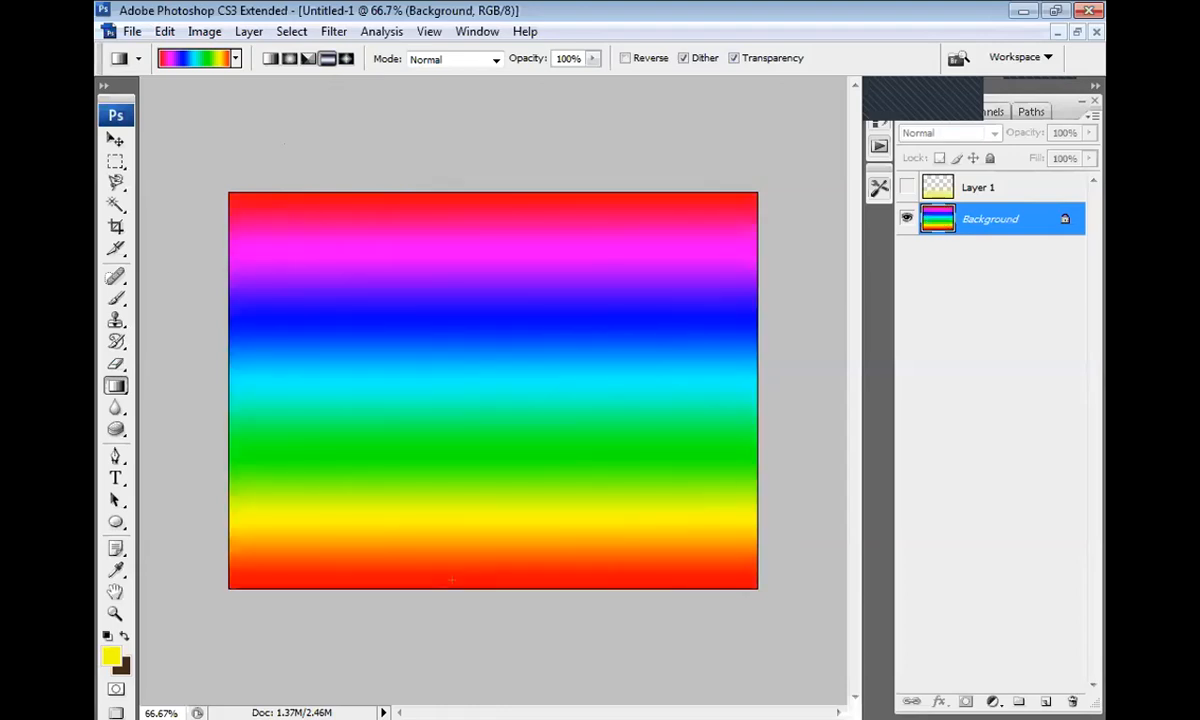
- Look through the gradient presets, including Chrome, then load the GOLD1 preset and accept it
{"action": "left_click", "coordinate": [184, 64]}
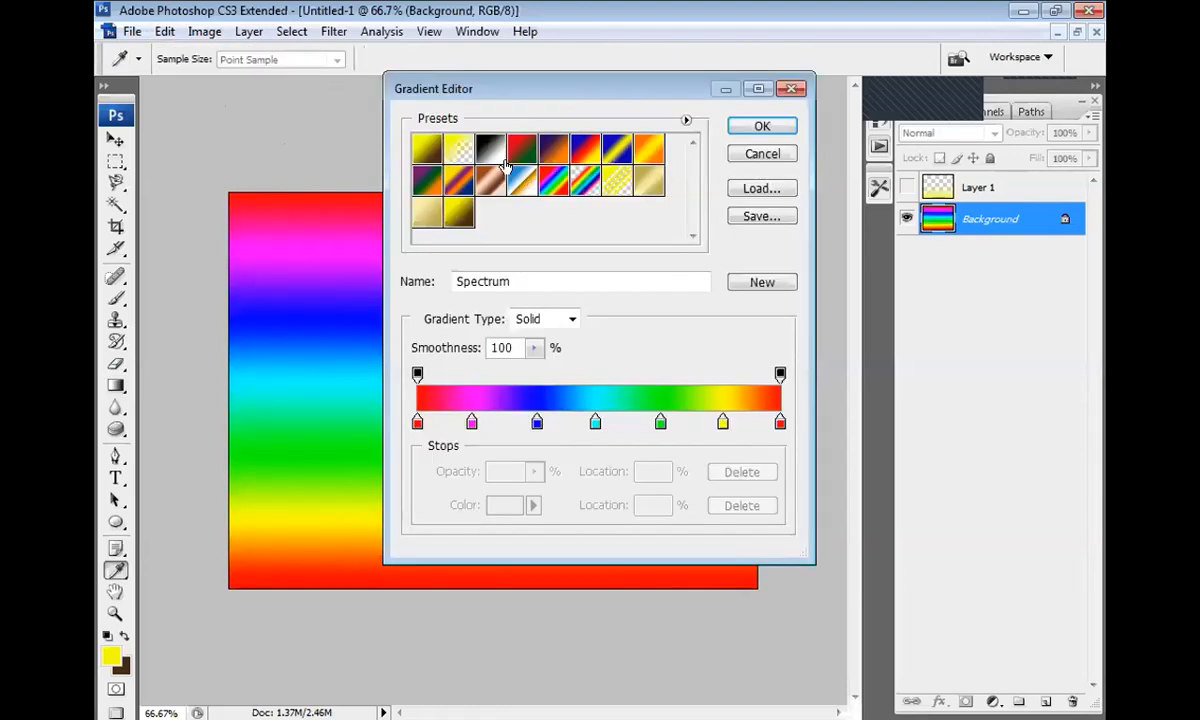
{"action": "left_click", "coordinate": [522, 180]}
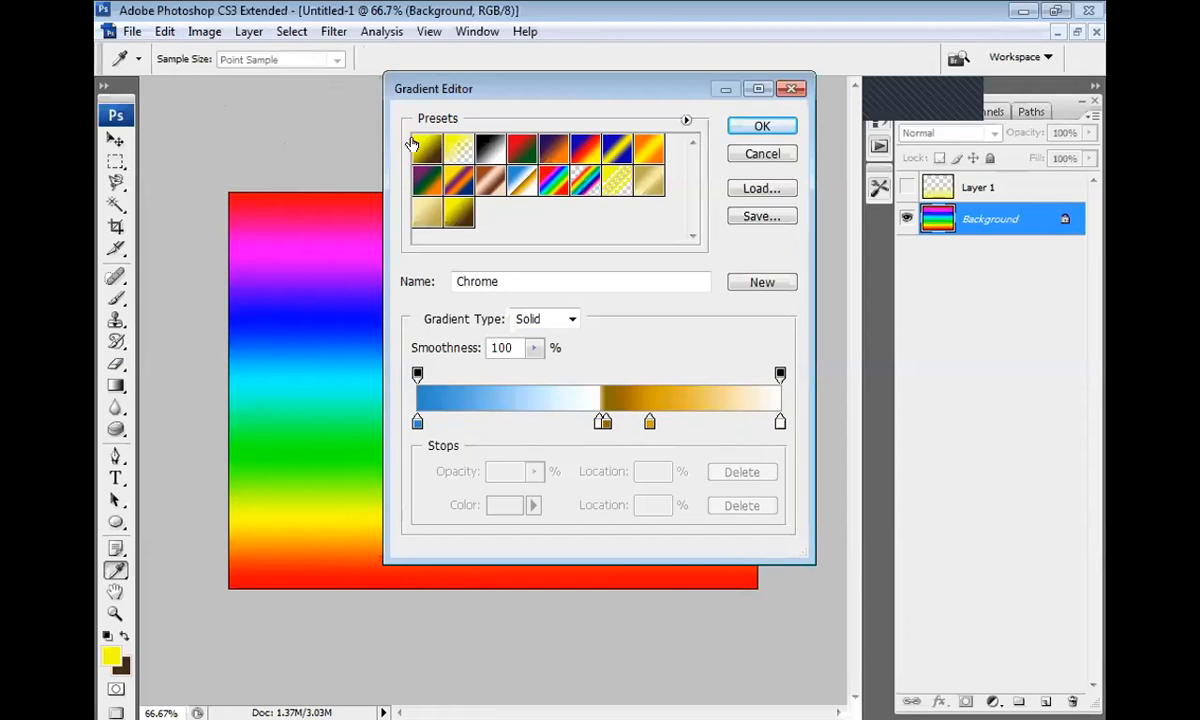
{"action": "left_click", "coordinate": [422, 146]}
{"action": "left_click", "coordinate": [434, 213]}
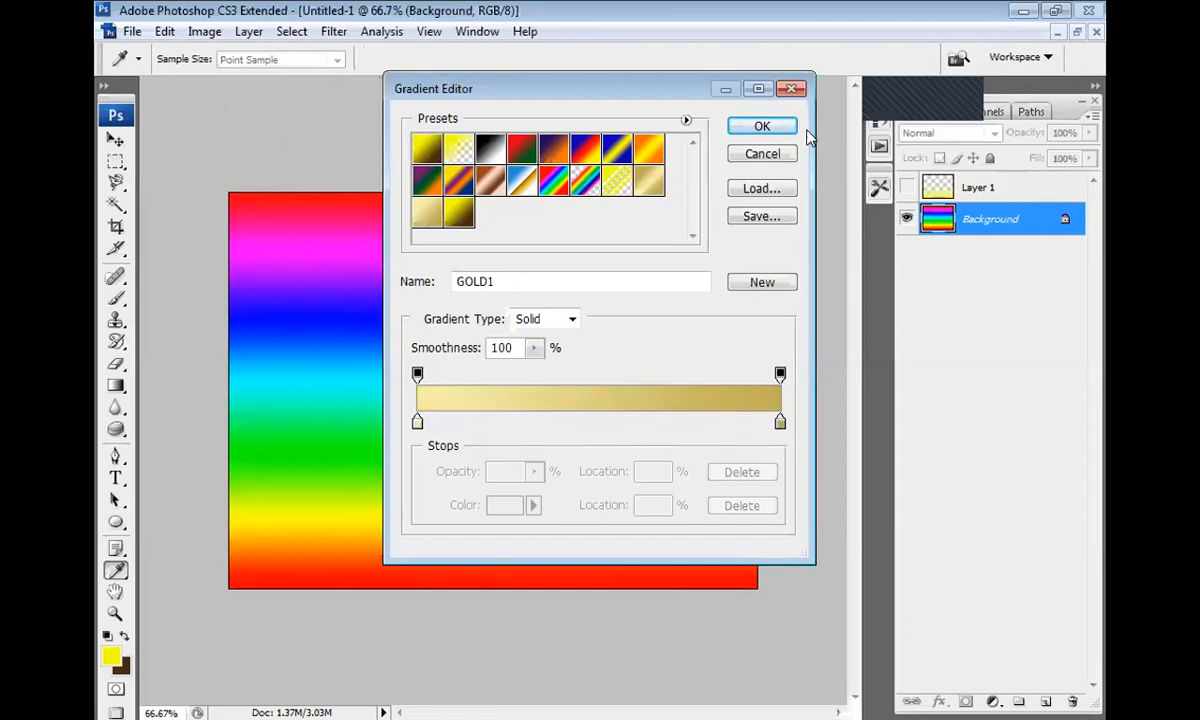
{"action": "left_click", "coordinate": [761, 127]}
- Draw reflected gold gradients vertically on the Background layer, ending with an upward pass from just below the centre to near the top edge
{"action": "left_click_drag", "start_coordinate": [540, 446], "coordinate": [549, 513]}
{"action": "left_click_drag", "start_coordinate": [487, 594], "coordinate": [487, 578]}
{"action": "left_click_drag", "start_coordinate": [479, 455], "coordinate": [479, 248]}
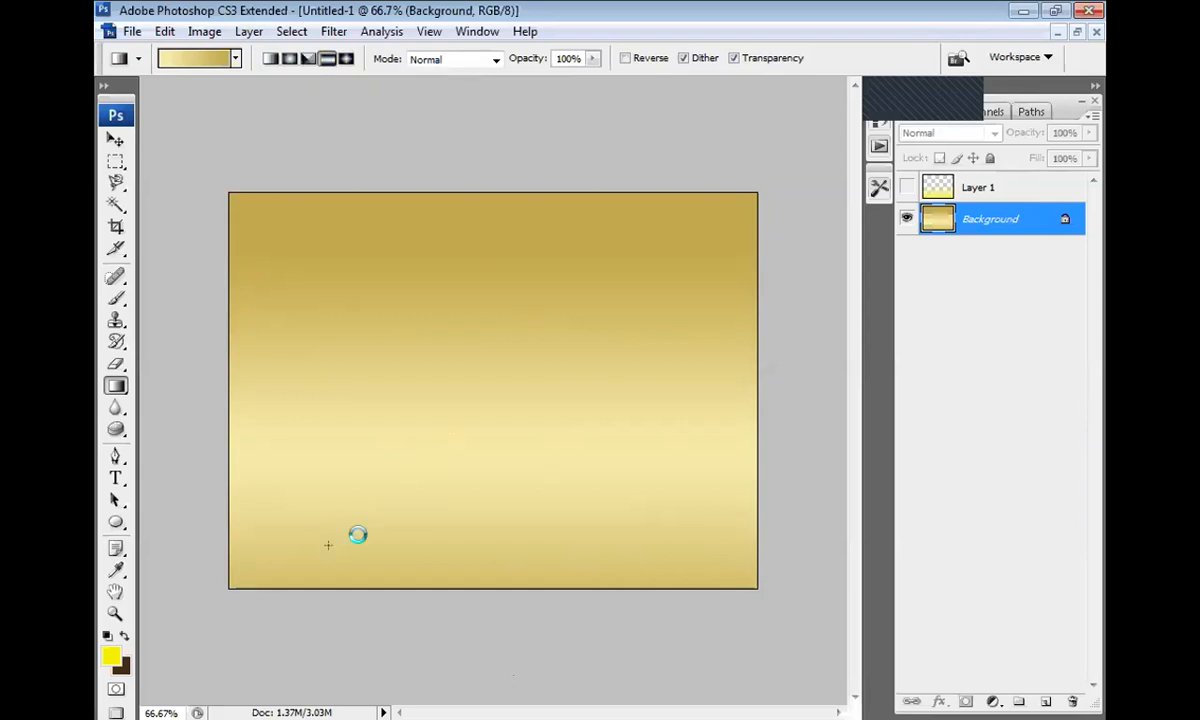
- Try diagonal reflected gold gradients on the Background layer and step back to the horizontal gold gradient
{"action": "left_click_drag", "start_coordinate": [363, 550], "coordinate": [394, 514]}
{"action": "key", "text": "ctrl+z"}
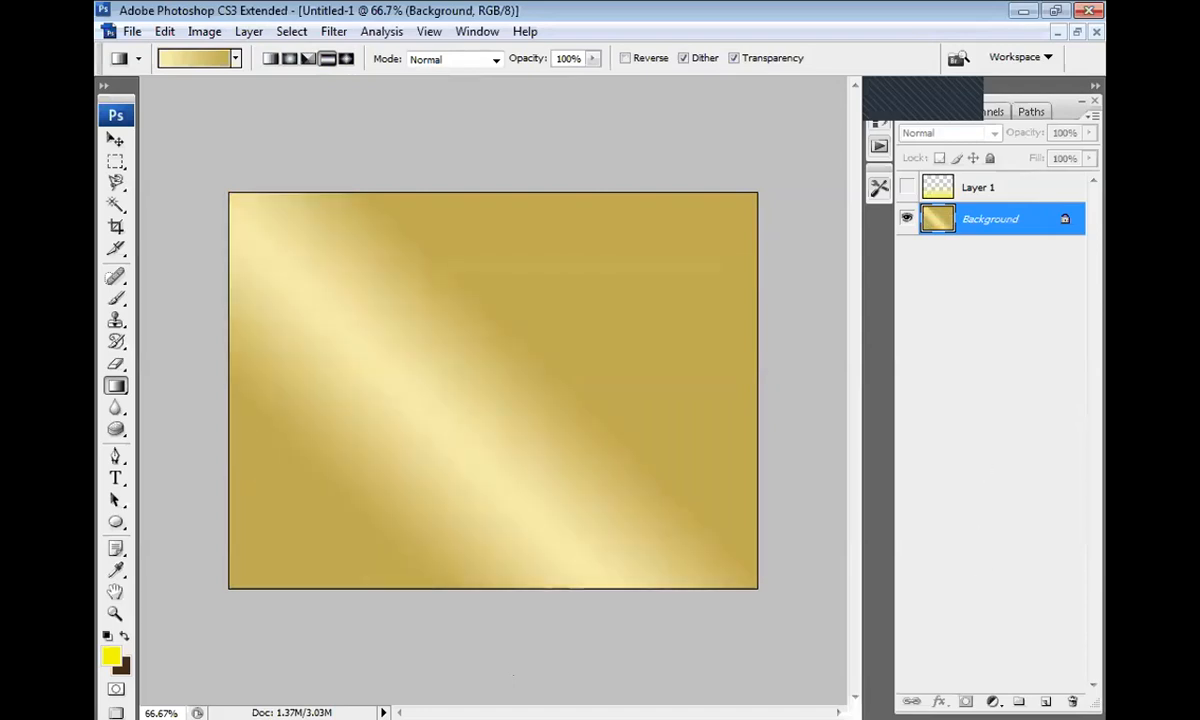
{"action": "key", "text": "ctrl+z"}
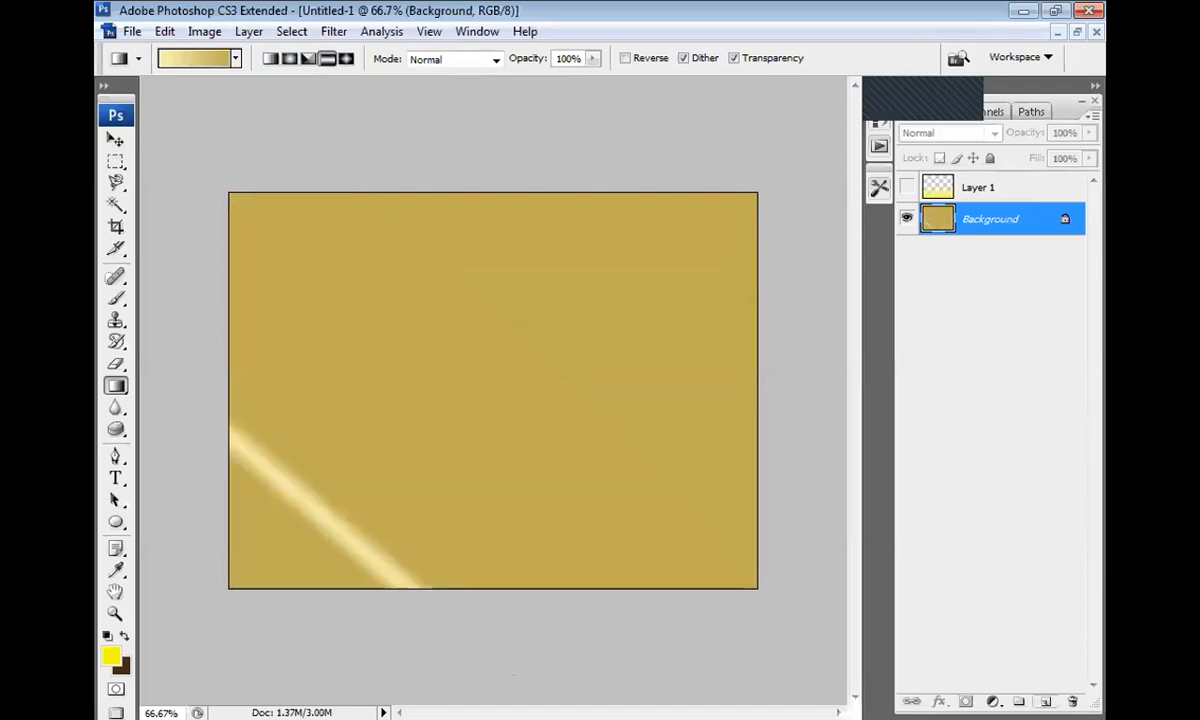
{"action": "key", "text": "ctrl+alt+z"}
{"action": "key", "text": "ctrl+alt+z"}
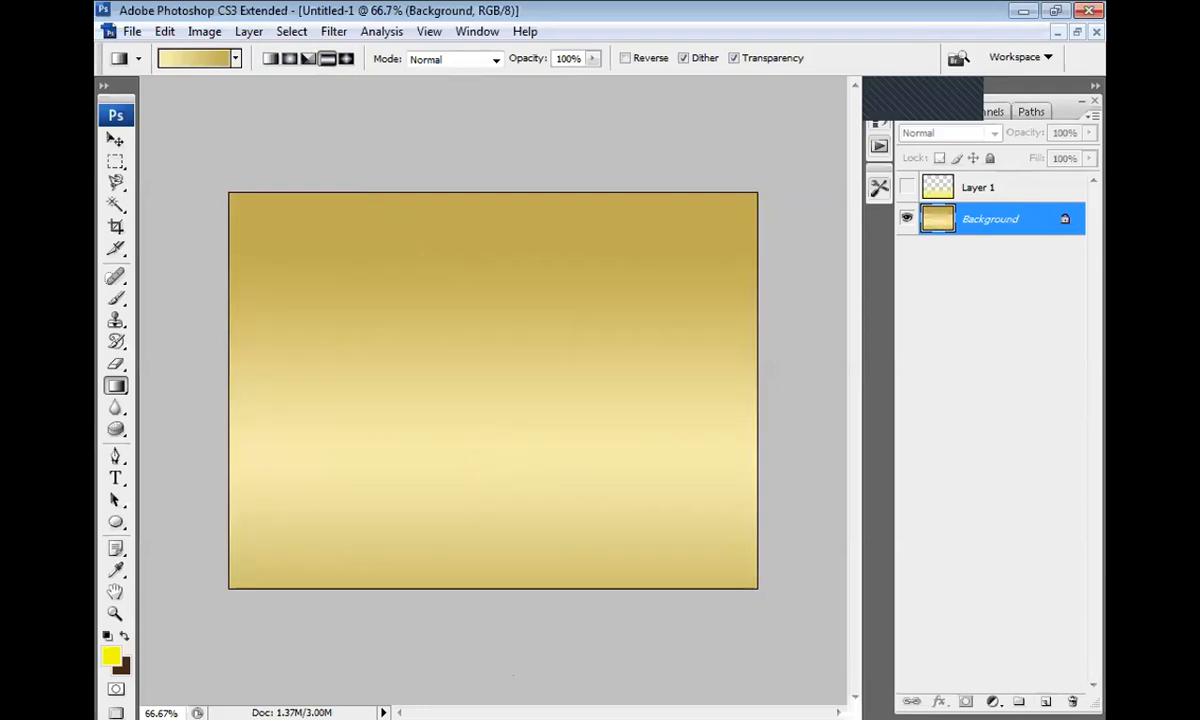
- Add two new layers above the Background and draw a diagonal reflected gold gradient on the upper one, from below the lower-left corner to the centre
{"action": "key", "text": "ctrl+shift+z"}
{"action": "key", "text": "ctrl+shift+z"}
{"action": "left_click_drag", "start_coordinate": [275, 626], "coordinate": [468, 376]}
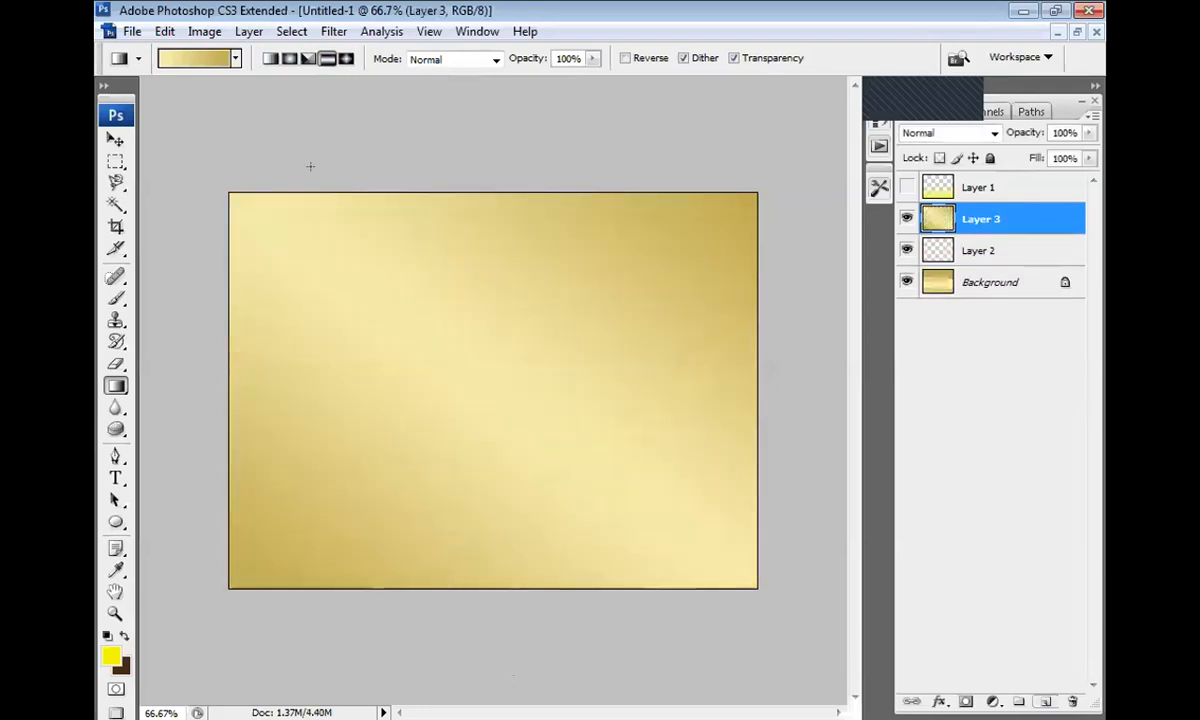
- Switch to a diamond gradient and draw small gold diamonds in the lower middle of Layer 3
{"action": "left_click", "coordinate": [346, 58]}
{"action": "mouse_move", "coordinate": [455, 498]}
{"action": "left_mouse_down"}
{"action": "mouse_move", "coordinate": [510, 349]}
{"action": "mouse_move", "coordinate": [480, 393]}
{"action": "mouse_move", "coordinate": [473, 488]}
{"action": "left_mouse_up"}
{"action": "left_click_drag", "start_coordinate": [449, 540], "coordinate": [428, 535]}
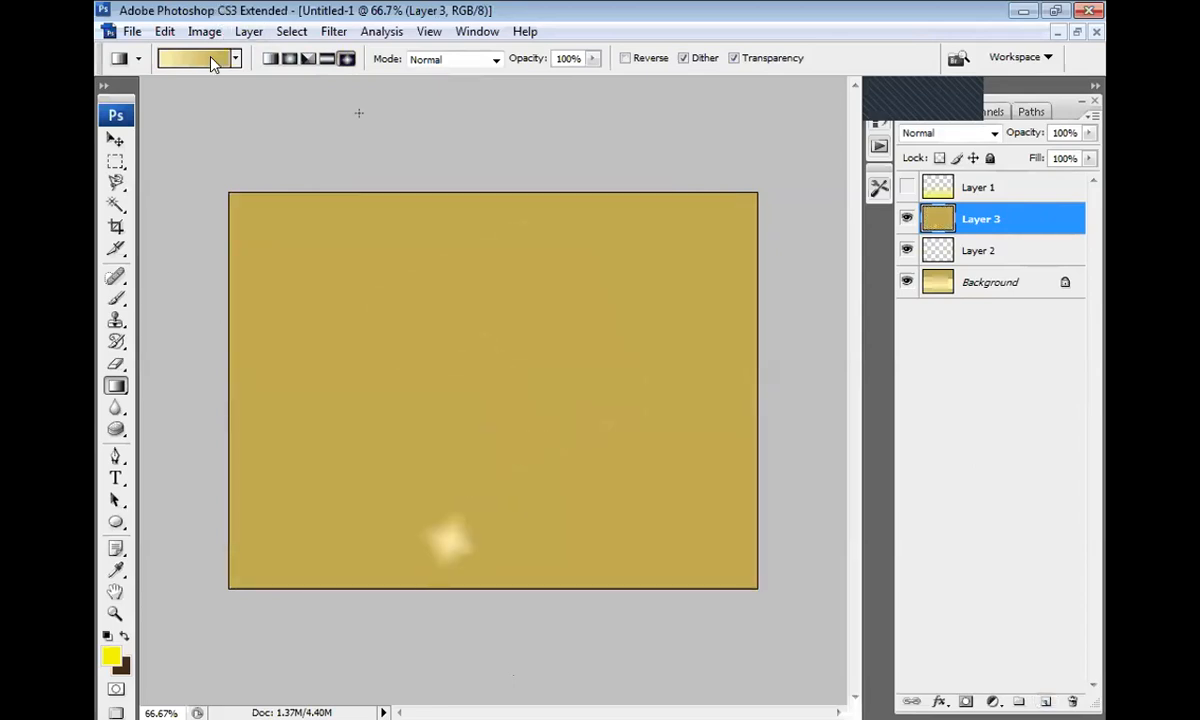
- Load the Spectrum preset and draw diamond gradients on Layer 3, ending with one from the canvas centre towards the lower-left corner
{"action": "left_click", "coordinate": [205, 56]}
{"action": "left_click", "coordinate": [549, 190]}
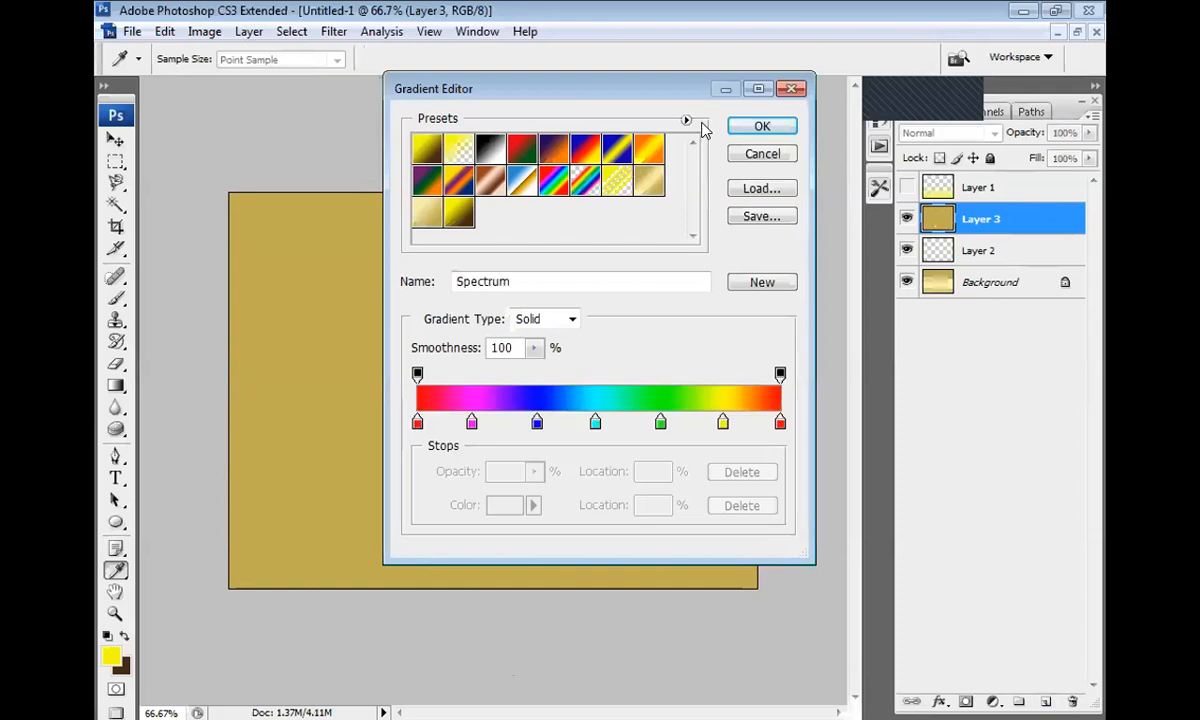
{"action": "left_click", "coordinate": [760, 127]}
{"action": "left_click_drag", "start_coordinate": [487, 357], "coordinate": [399, 474]}
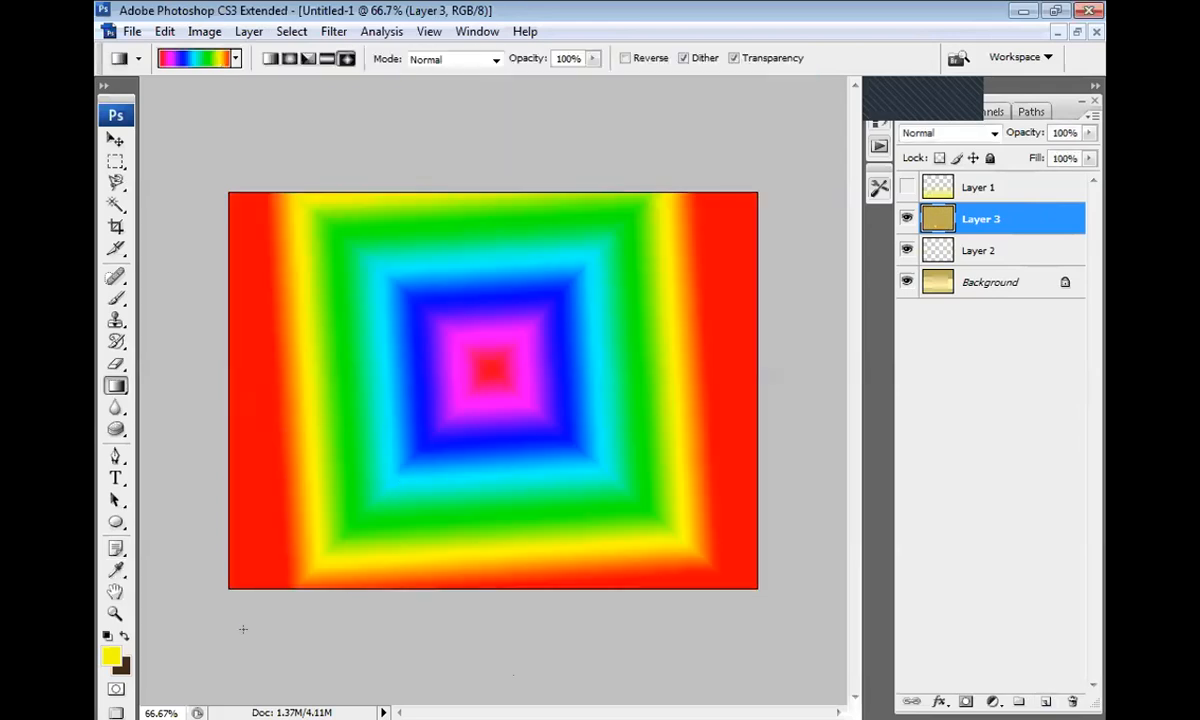
{"action": "left_click_drag", "start_coordinate": [440, 432], "coordinate": [437, 435]}
{"action": "left_click_drag", "start_coordinate": [490, 375], "coordinate": [320, 553]}
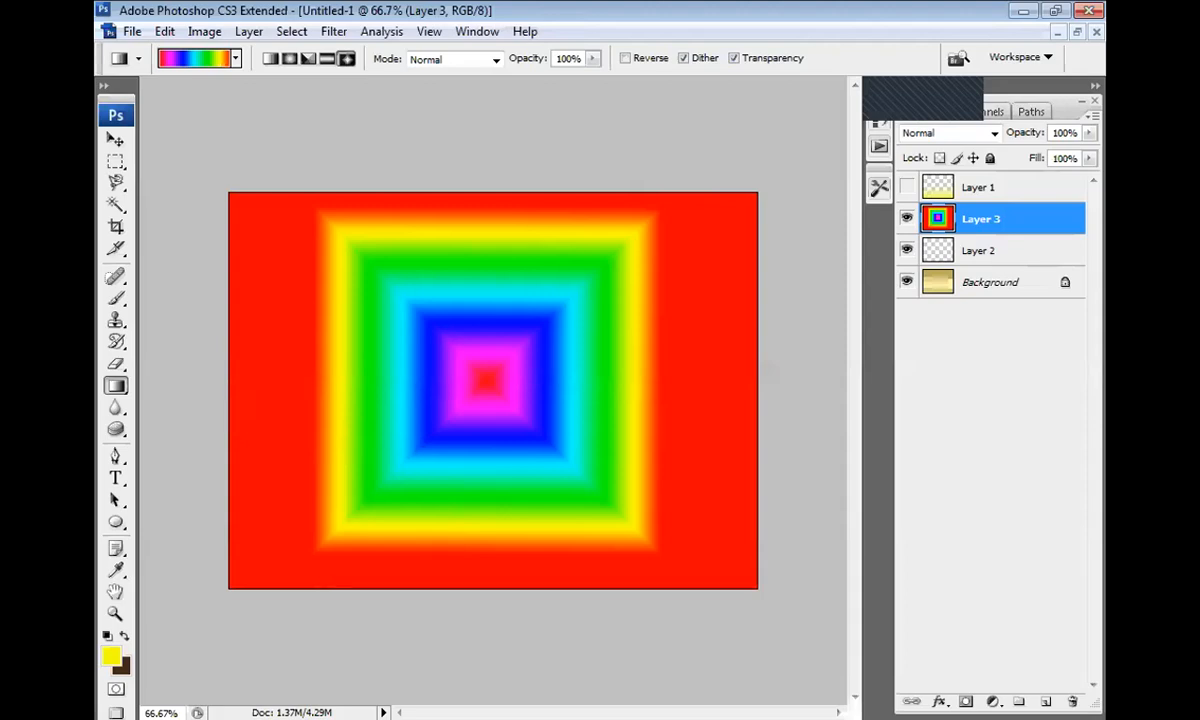
- Open the Graphic Pen filter from the Sketch filters for the Spectrum diamond gradient on Layer 3
{"action": "left_click", "coordinate": [333, 32]}
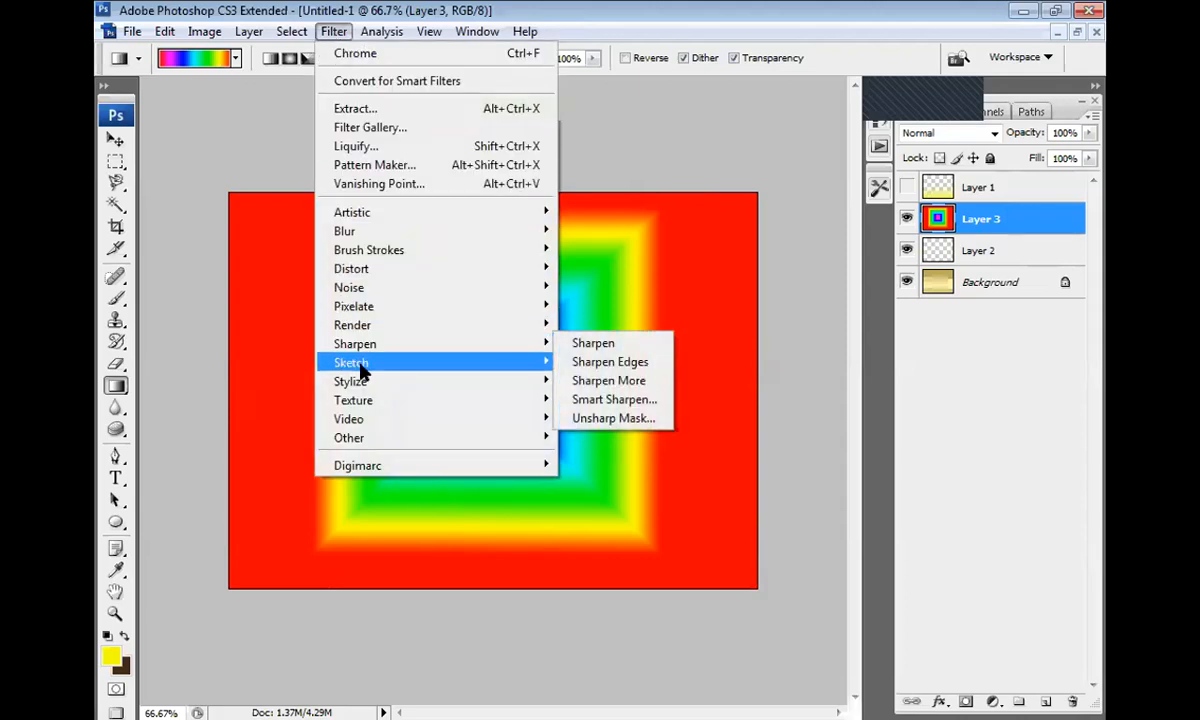
{"action": "mouse_move", "coordinate": [362, 371]}
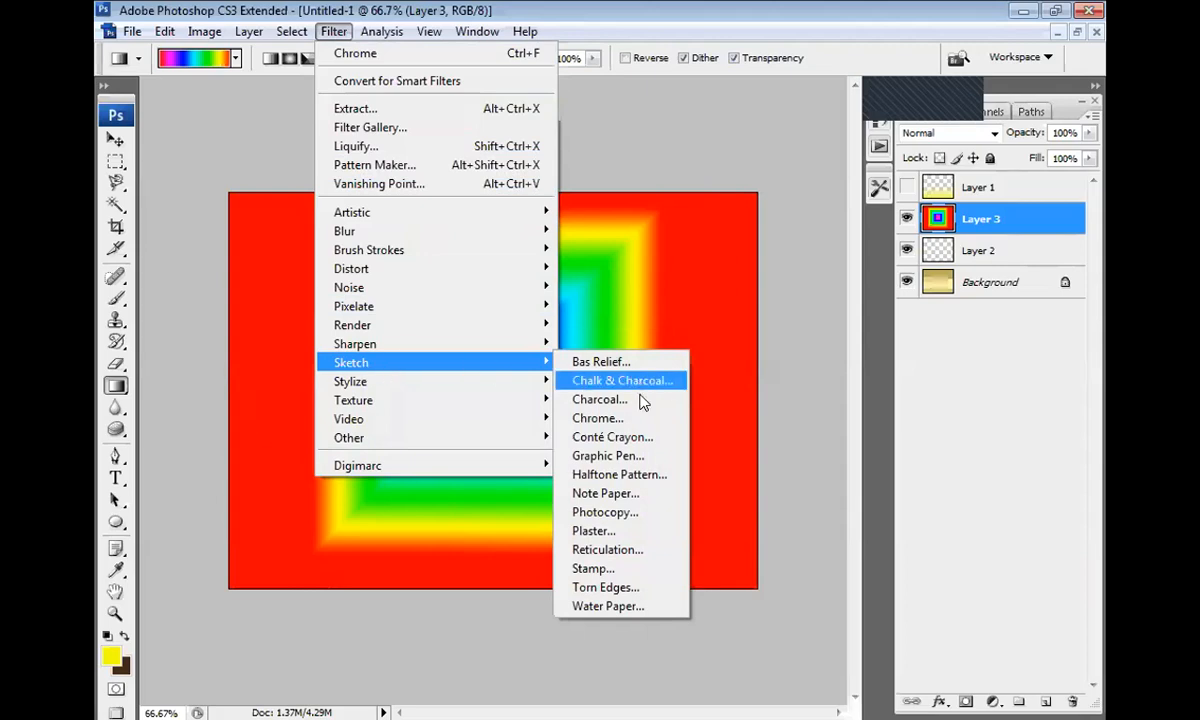
{"action": "left_click", "coordinate": [641, 459]}
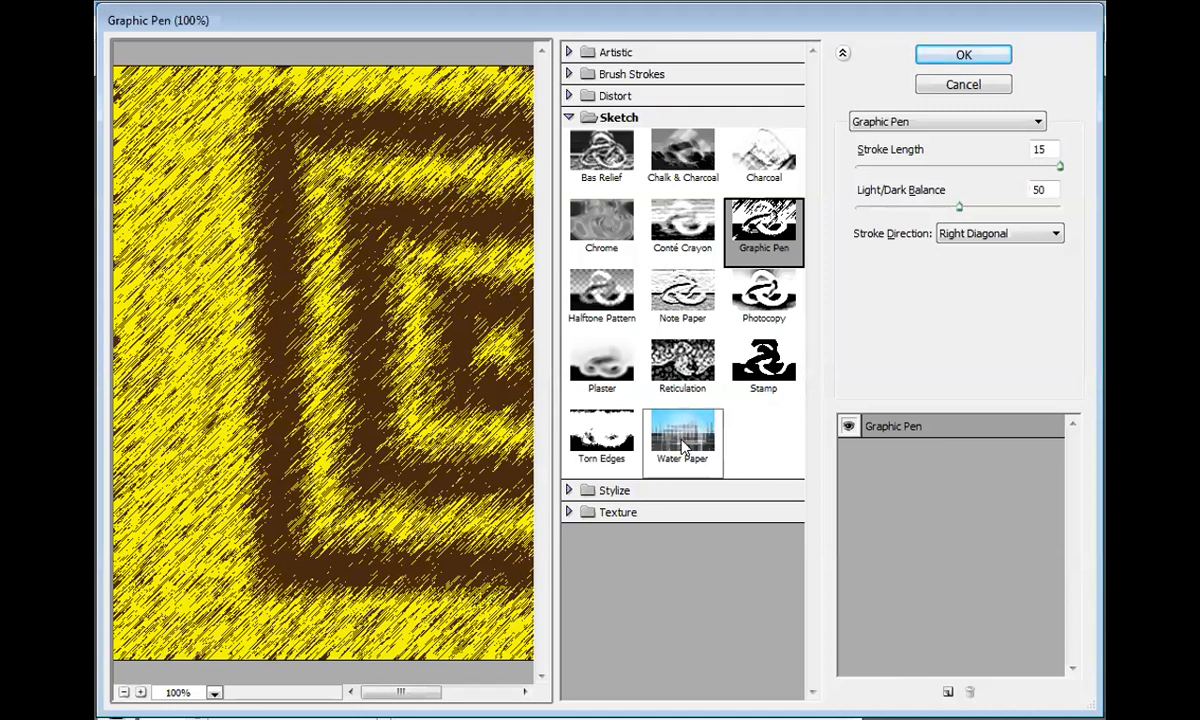
- Preview the Water Paper, Torn Edges, Plaster, Reticulation, Stamp and Photocopy sketch filters on the diamond gradient
{"action": "left_click", "coordinate": [683, 451]}
{"action": "left_click", "coordinate": [607, 456]}
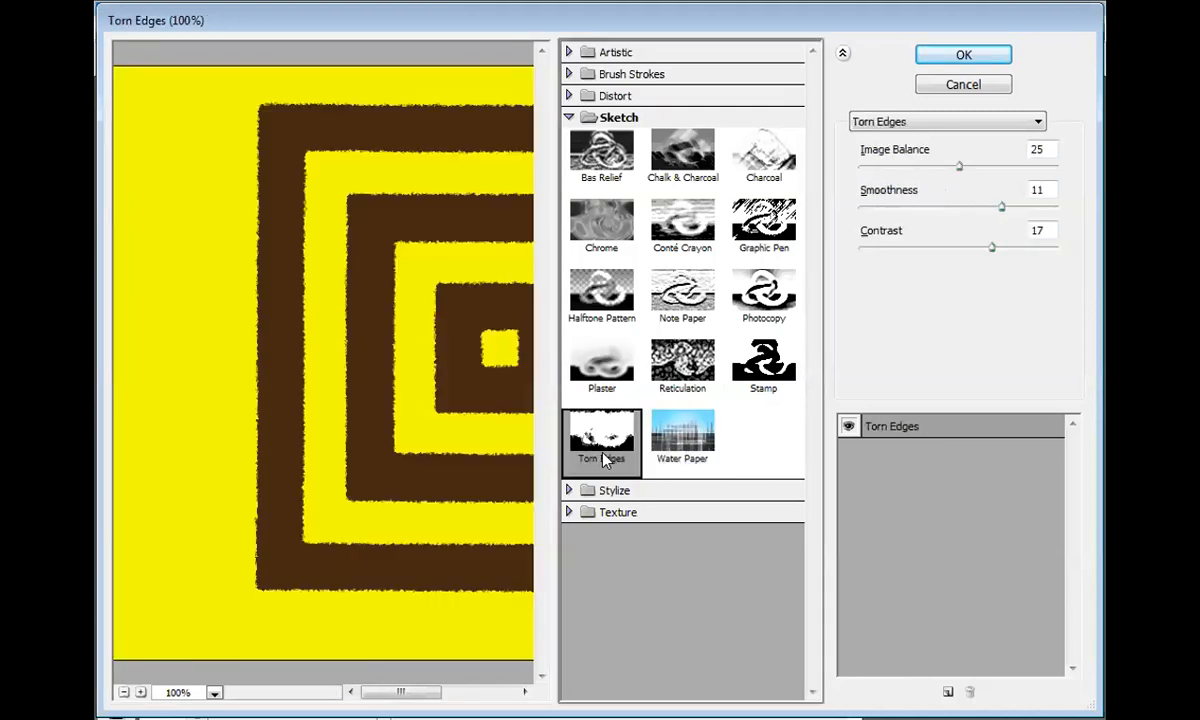
{"action": "left_click", "coordinate": [622, 370]}
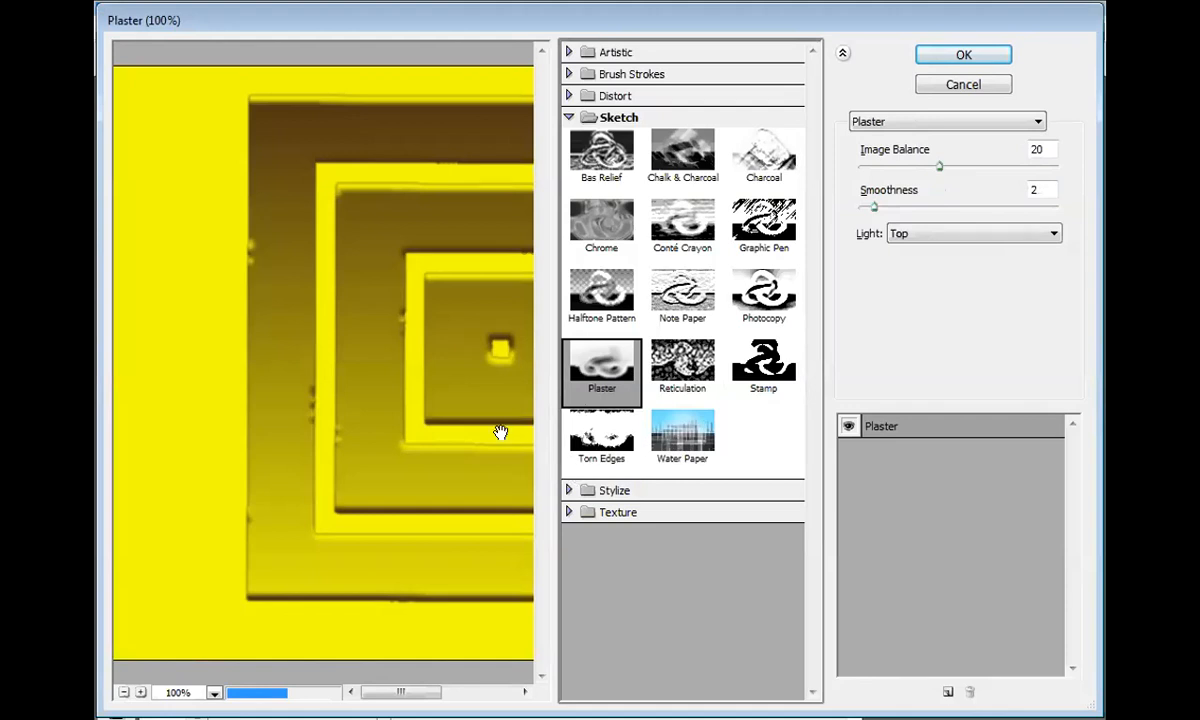
{"action": "left_click", "coordinate": [667, 368]}
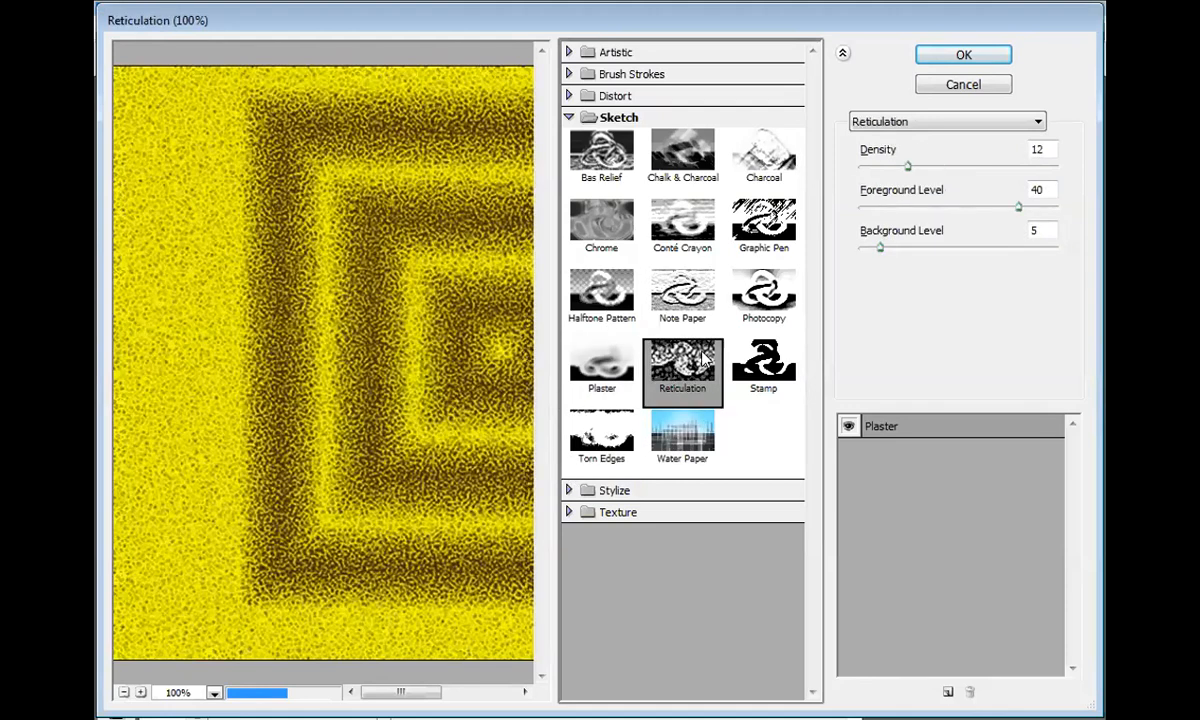
{"action": "left_click", "coordinate": [748, 360]}
{"action": "left_click", "coordinate": [745, 288]}
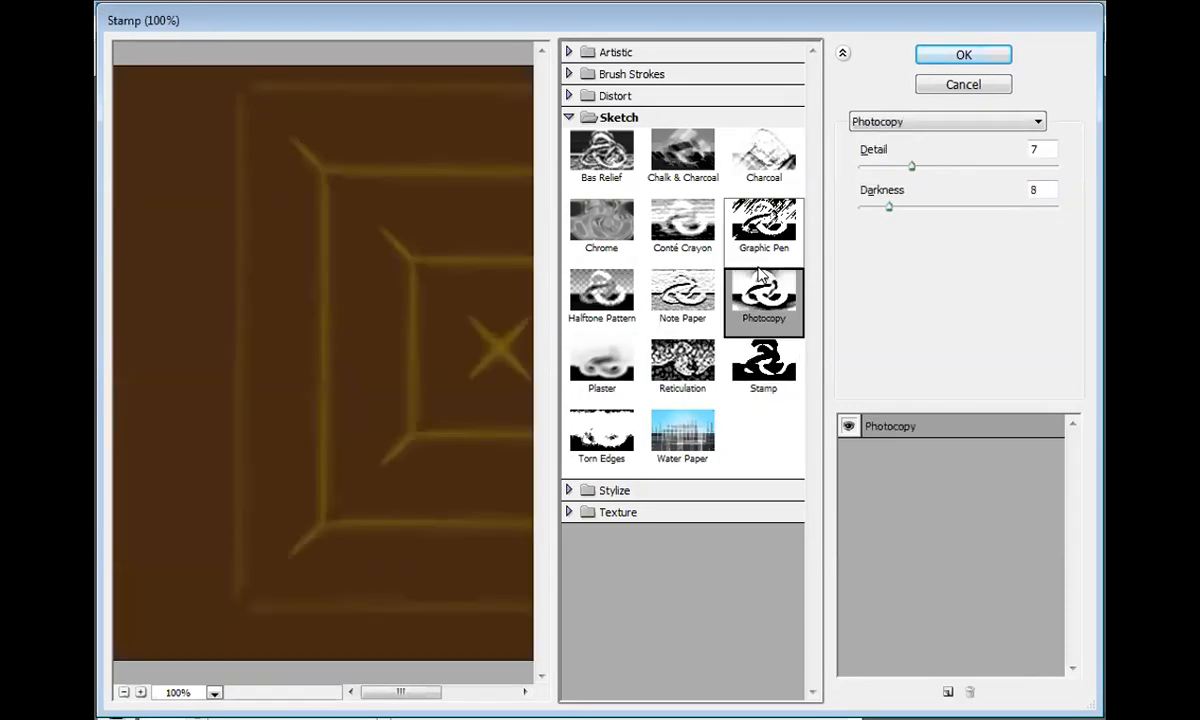
- Preview the Note Paper, Halftone Pattern, Chrome, Conté Crayon, Graphic Pen, Charcoal, Chalk & Charcoal and Bas Relief filters on the gradient
{"action": "left_click", "coordinate": [650, 282]}
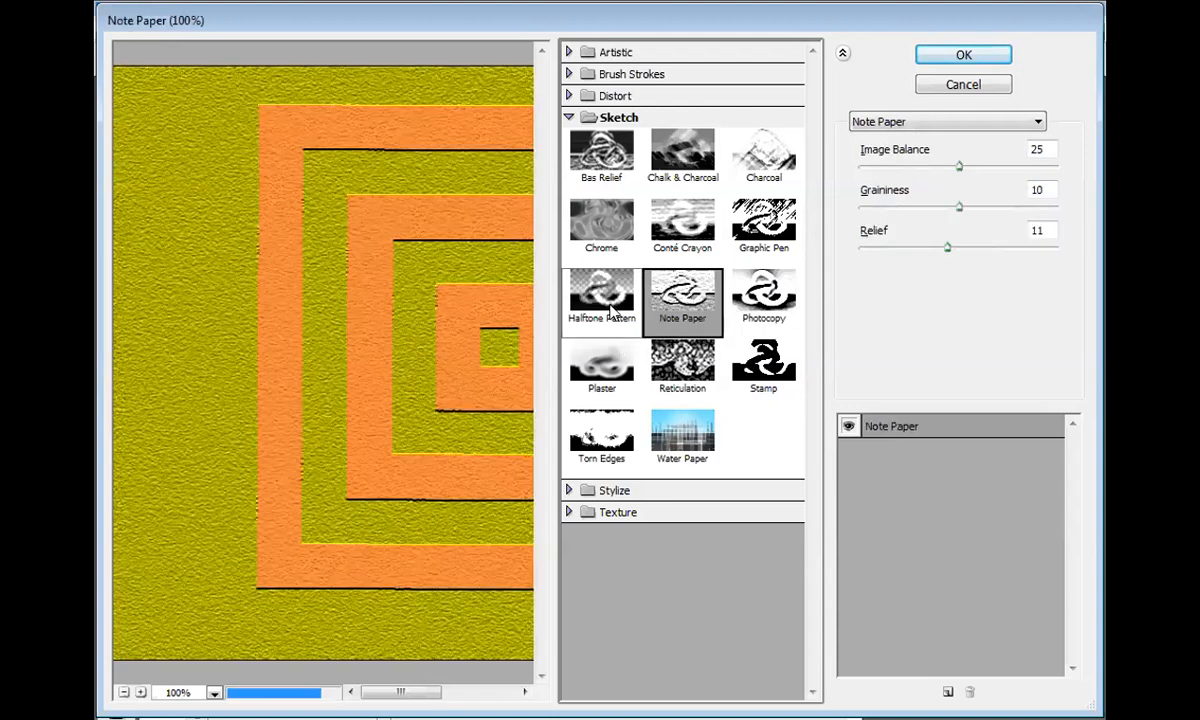
{"action": "left_click", "coordinate": [580, 298]}
{"action": "left_click", "coordinate": [601, 222]}
{"action": "left_click", "coordinate": [678, 237]}
{"action": "left_click", "coordinate": [745, 220]}
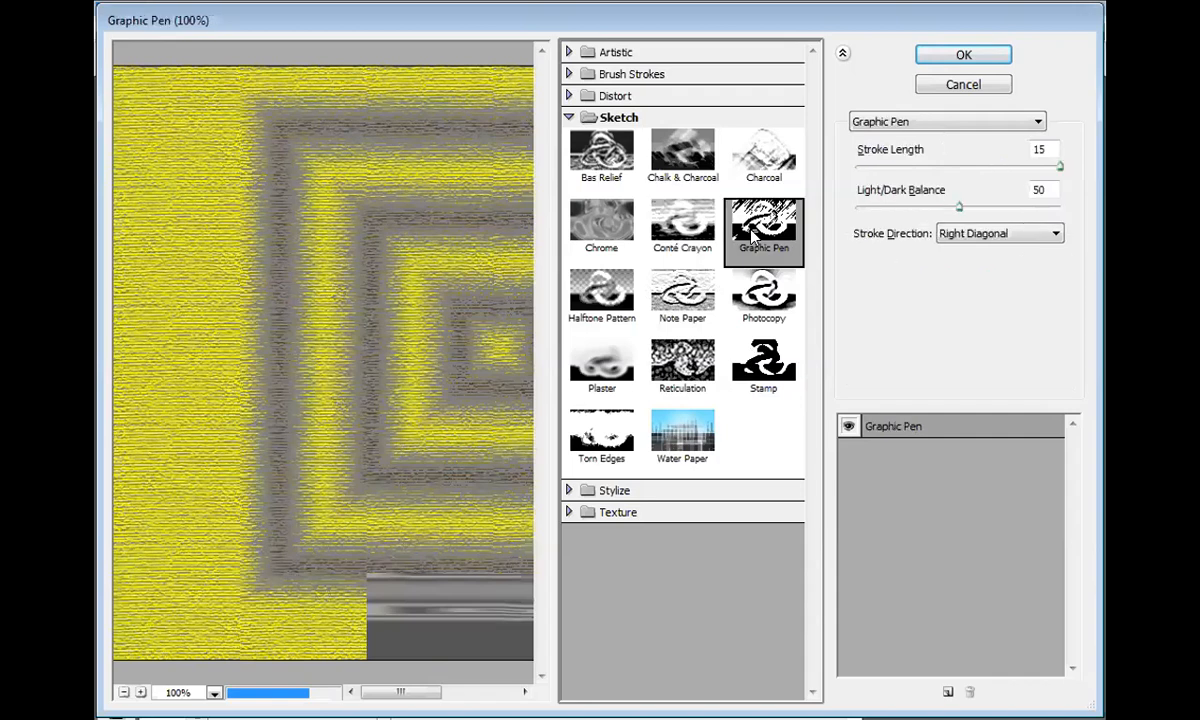
{"action": "left_click", "coordinate": [752, 150]}
{"action": "left_click", "coordinate": [682, 155]}
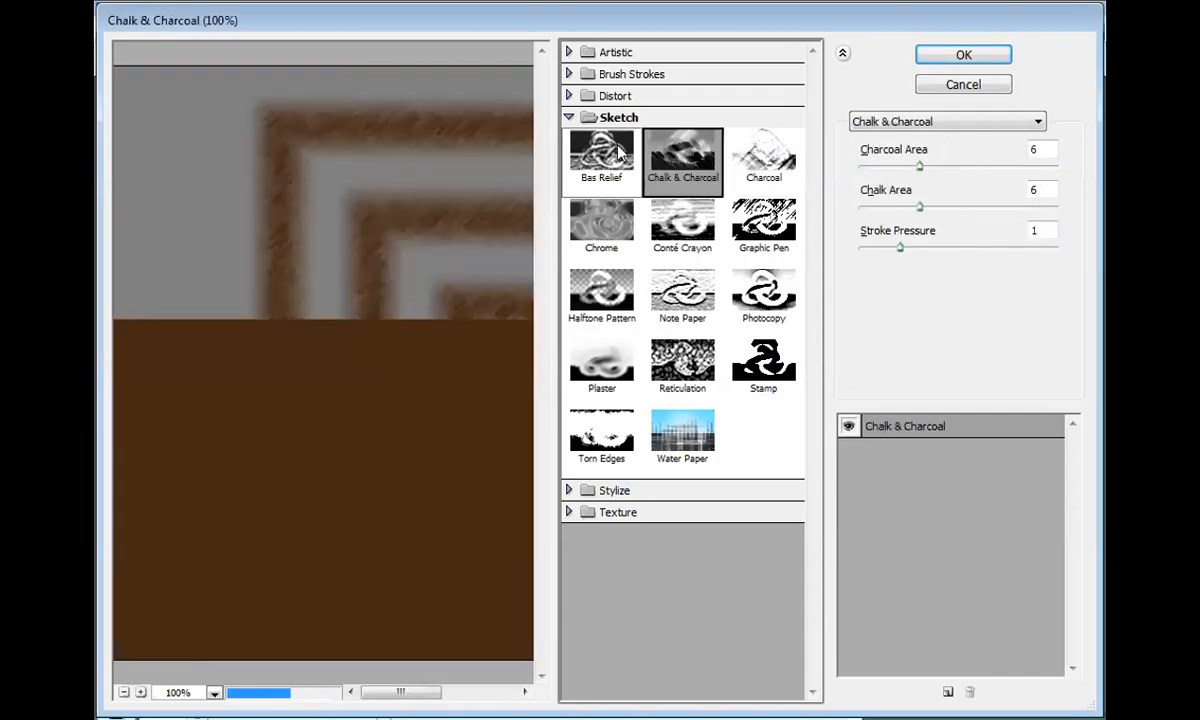
{"action": "left_click", "coordinate": [598, 180]}
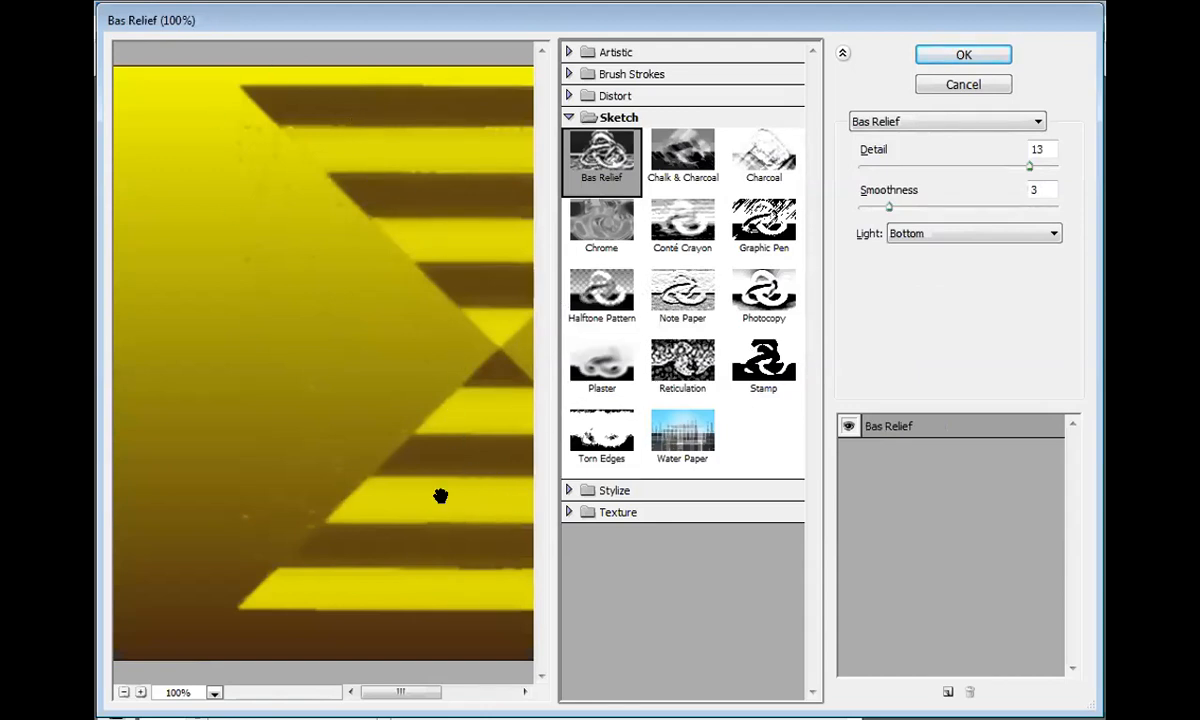
- Choose the Chrome filter and try different Detail and Smoothness values, ending with both set to 6
{"action": "left_click", "coordinate": [620, 240]}
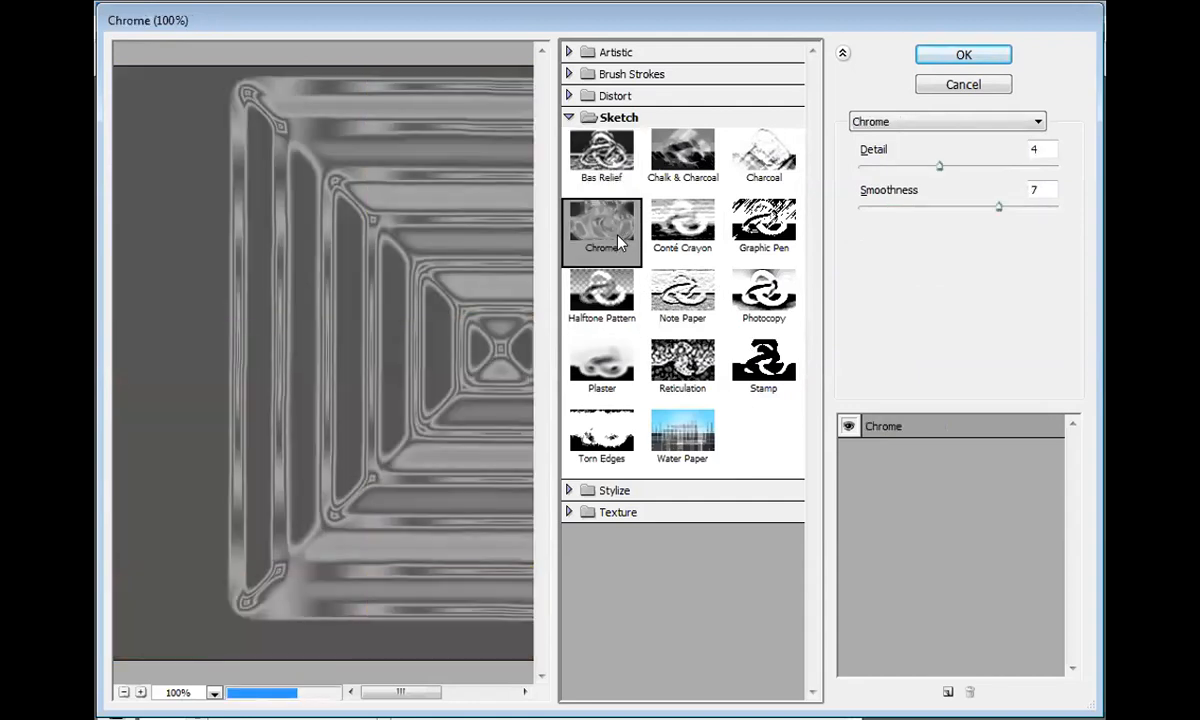
{"action": "left_click", "coordinate": [959, 165]}
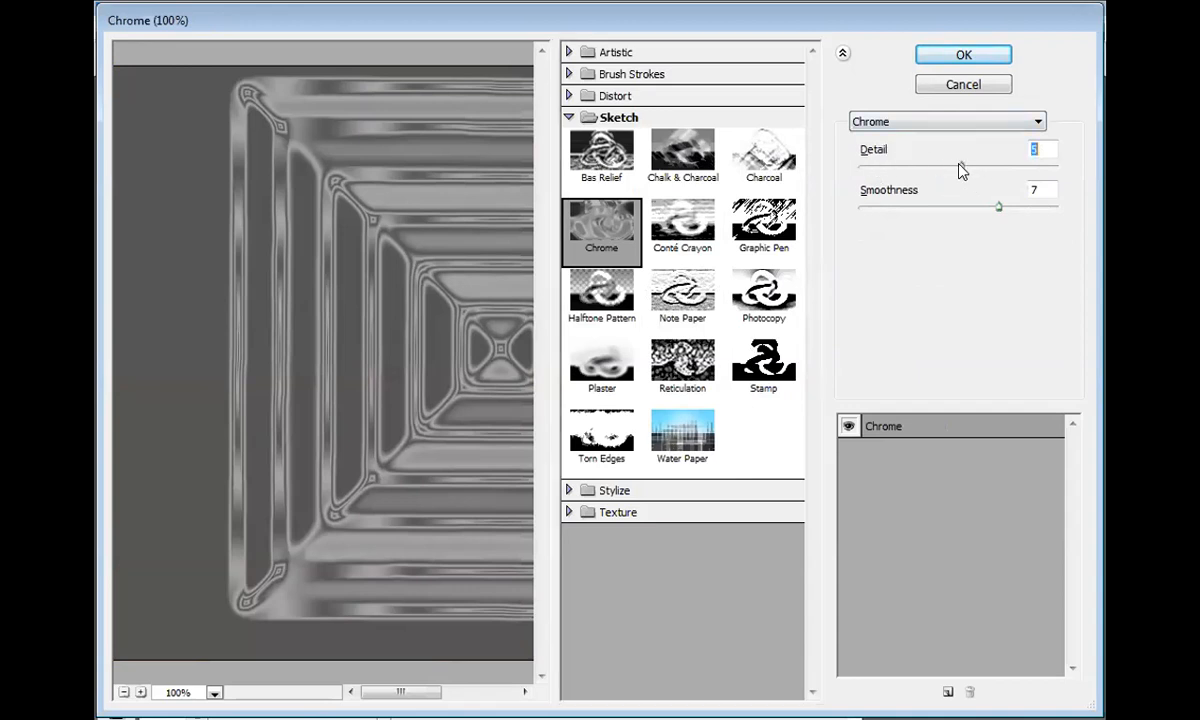
{"action": "left_click_drag", "start_coordinate": [959, 165], "coordinate": [993, 166]}
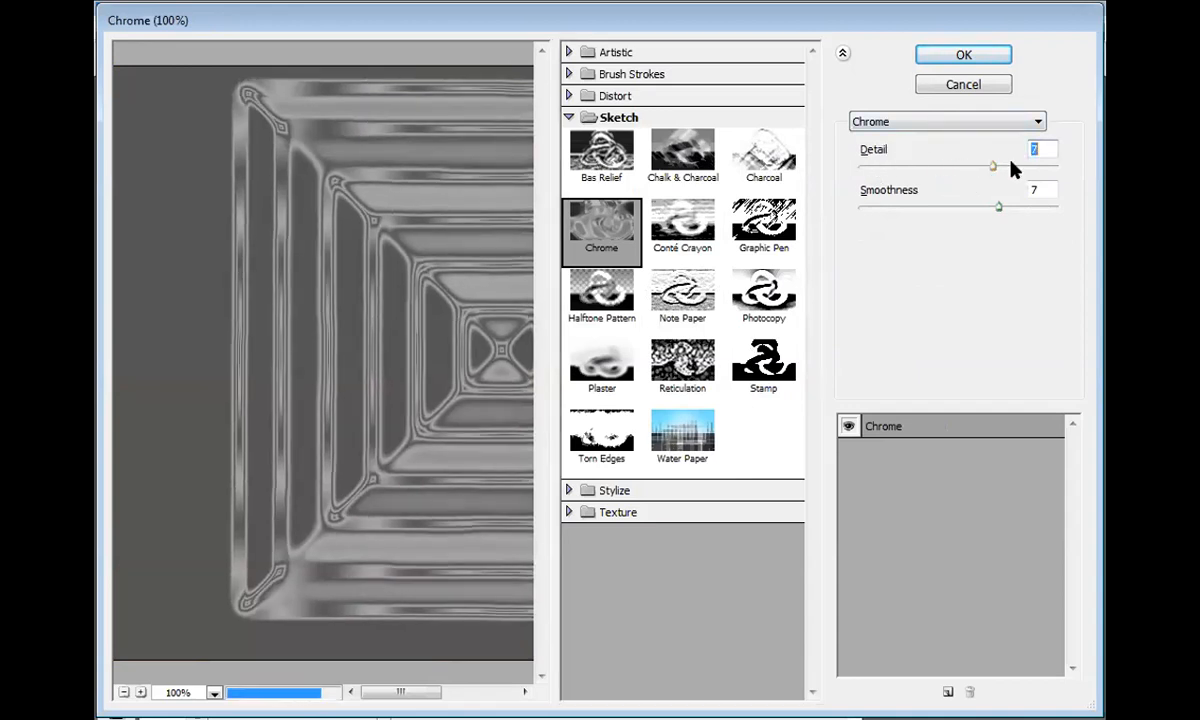
{"action": "left_click", "coordinate": [1010, 166]}
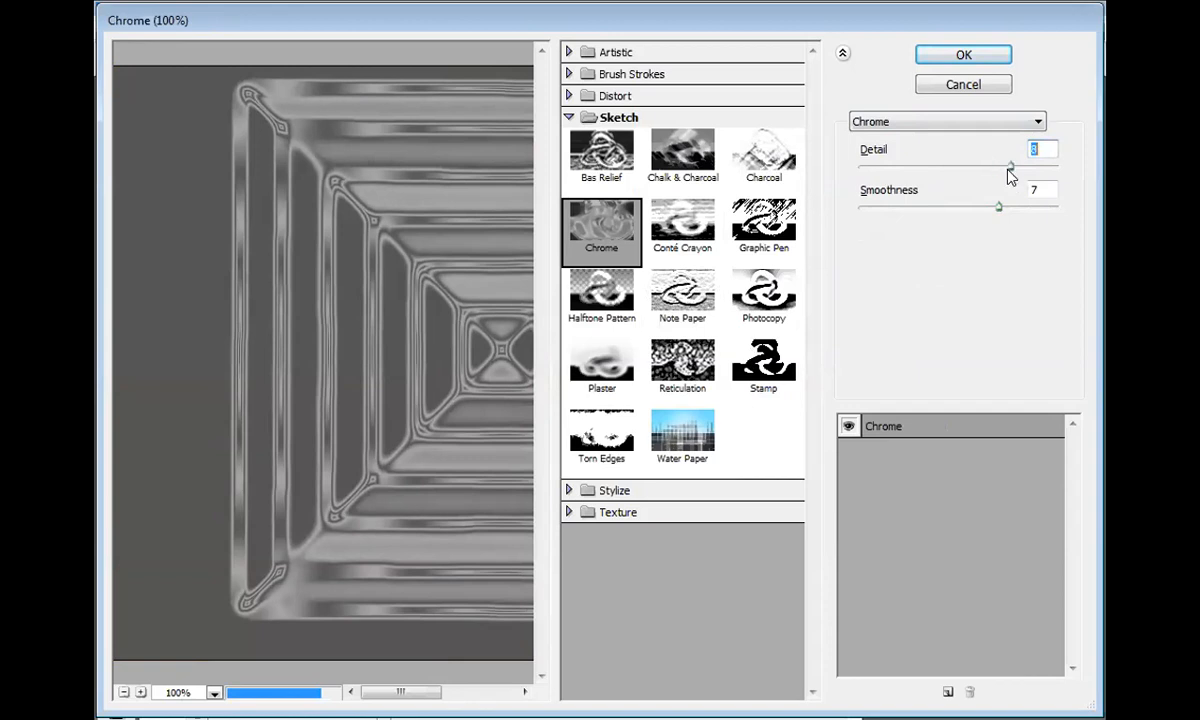
{"action": "left_click", "coordinate": [930, 207]}
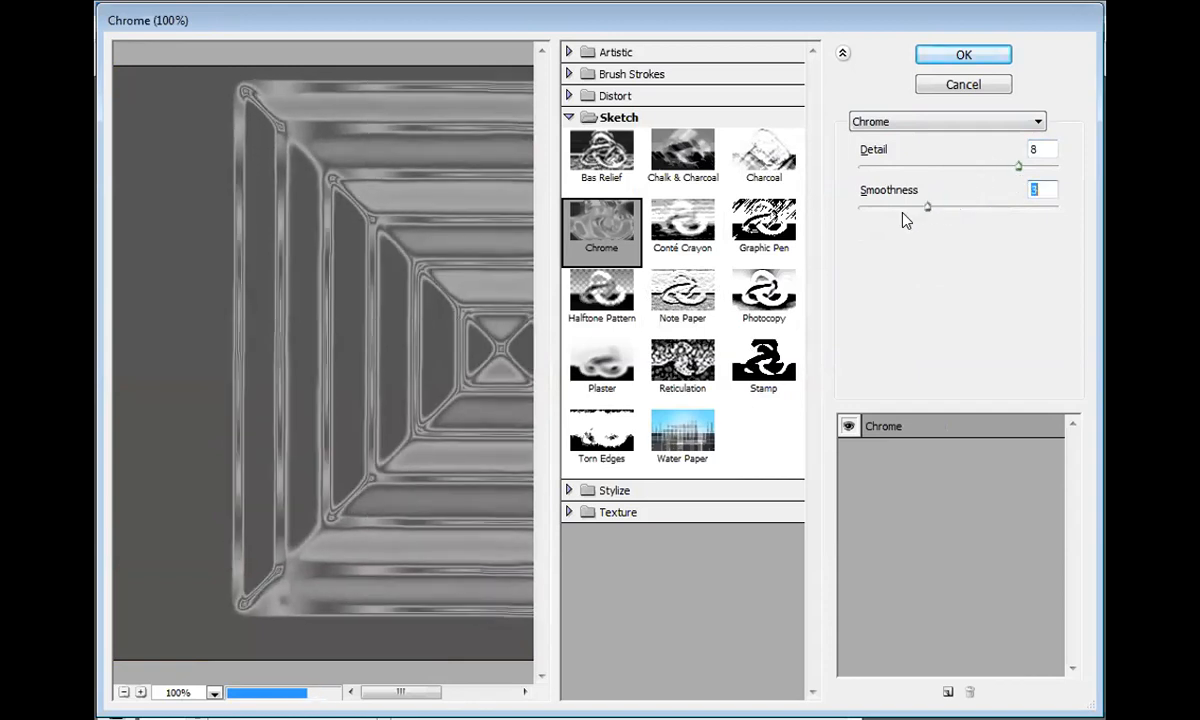
{"action": "left_click", "coordinate": [988, 207]}
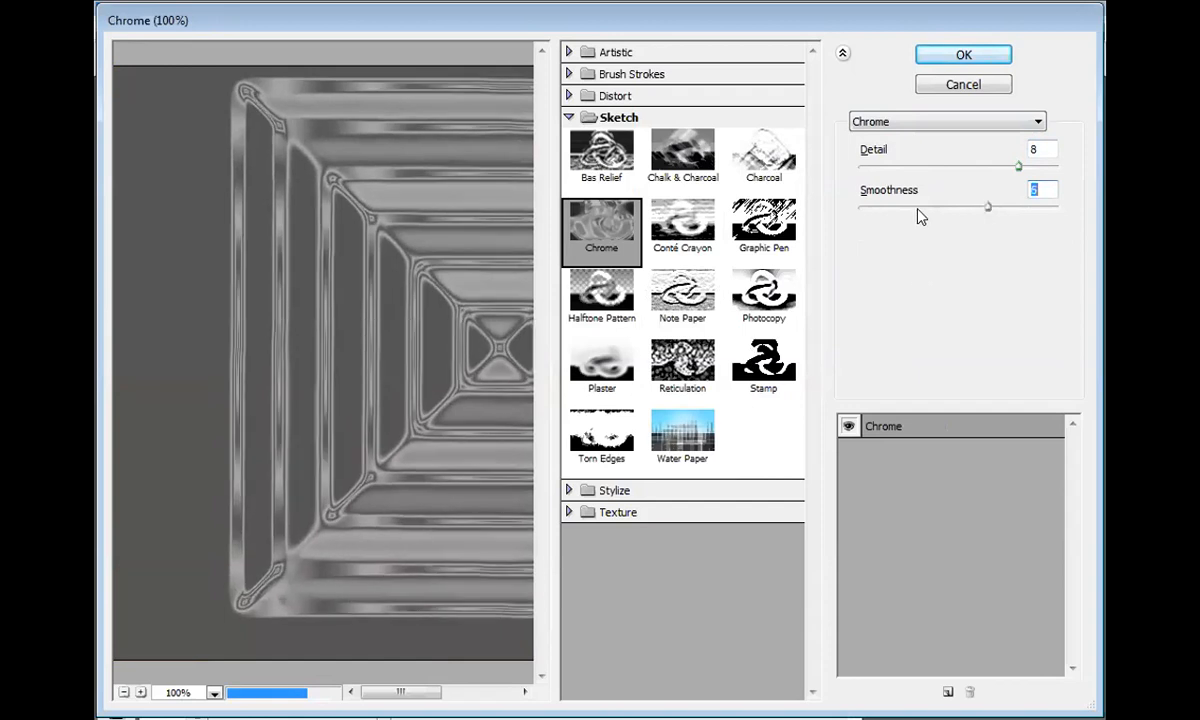
{"action": "left_click", "coordinate": [963, 166]}
{"action": "left_click", "coordinate": [979, 166]}
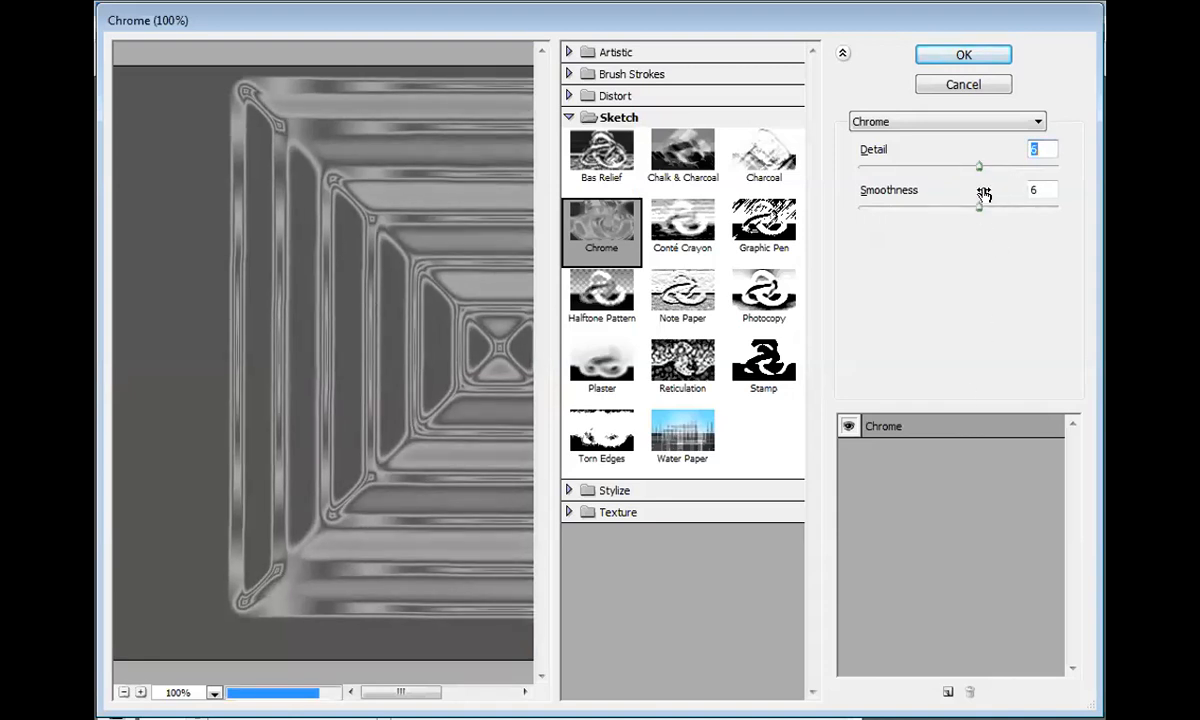
{"action": "left_click", "coordinate": [920, 121]}
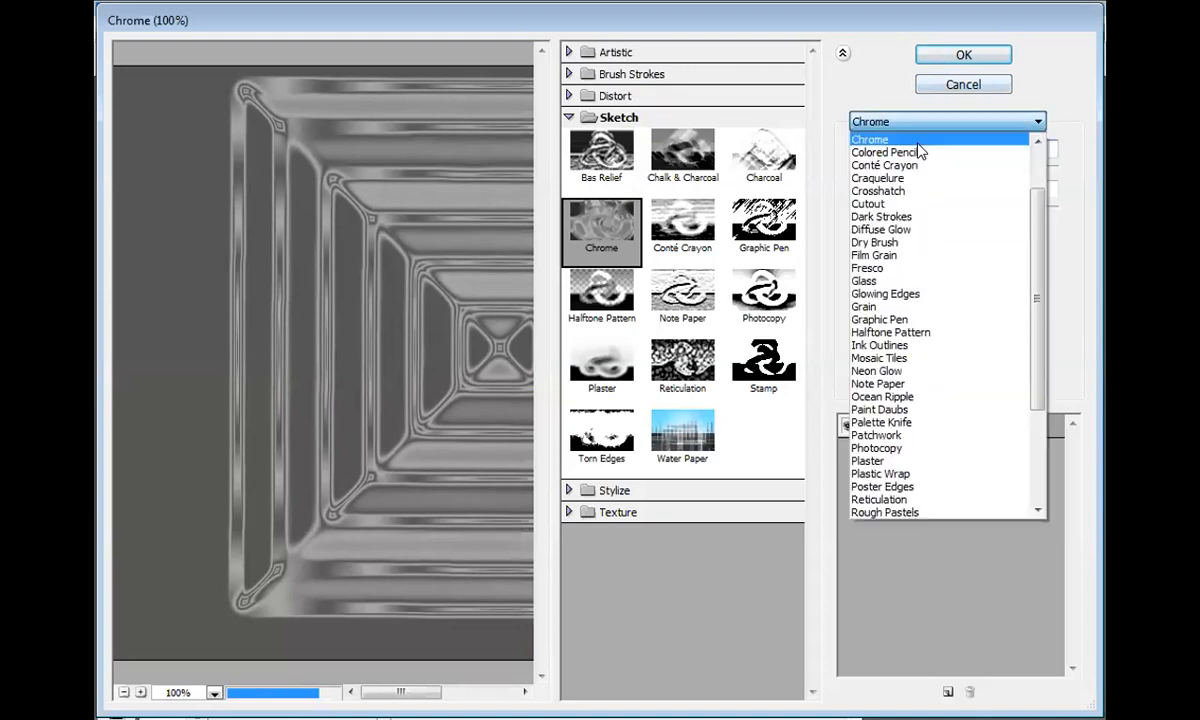
{"action": "left_click", "coordinate": [918, 145]}
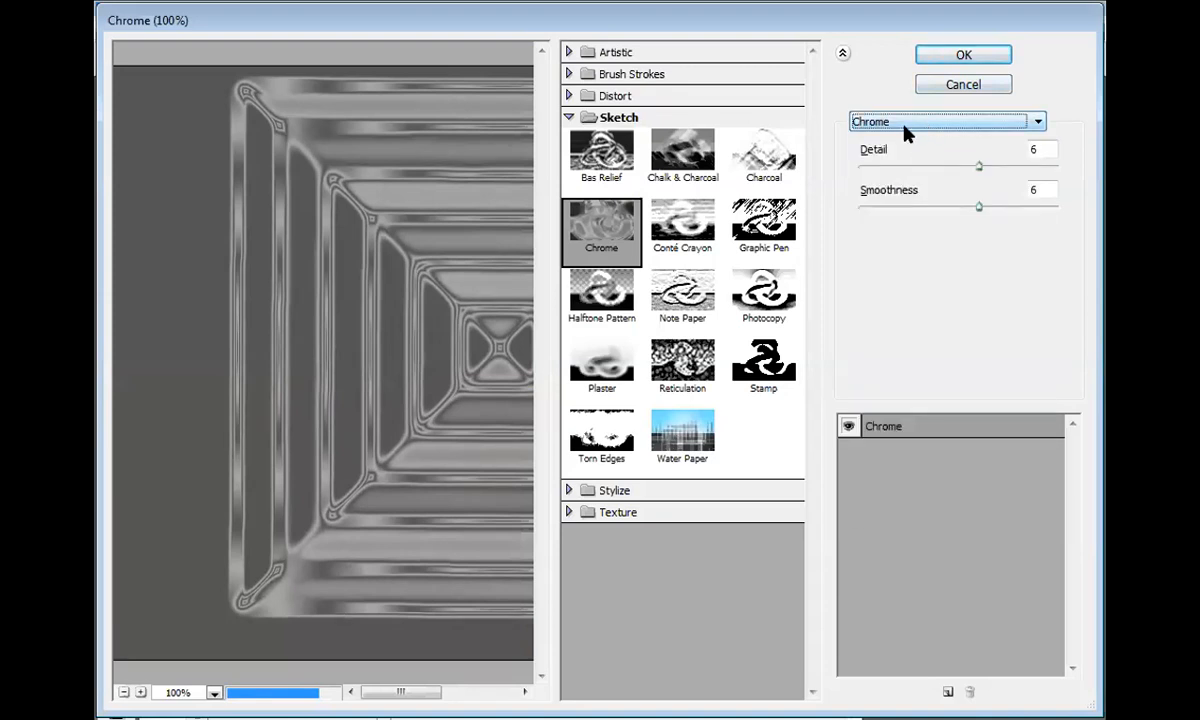
{"action": "left_click", "coordinate": [746, 444]}
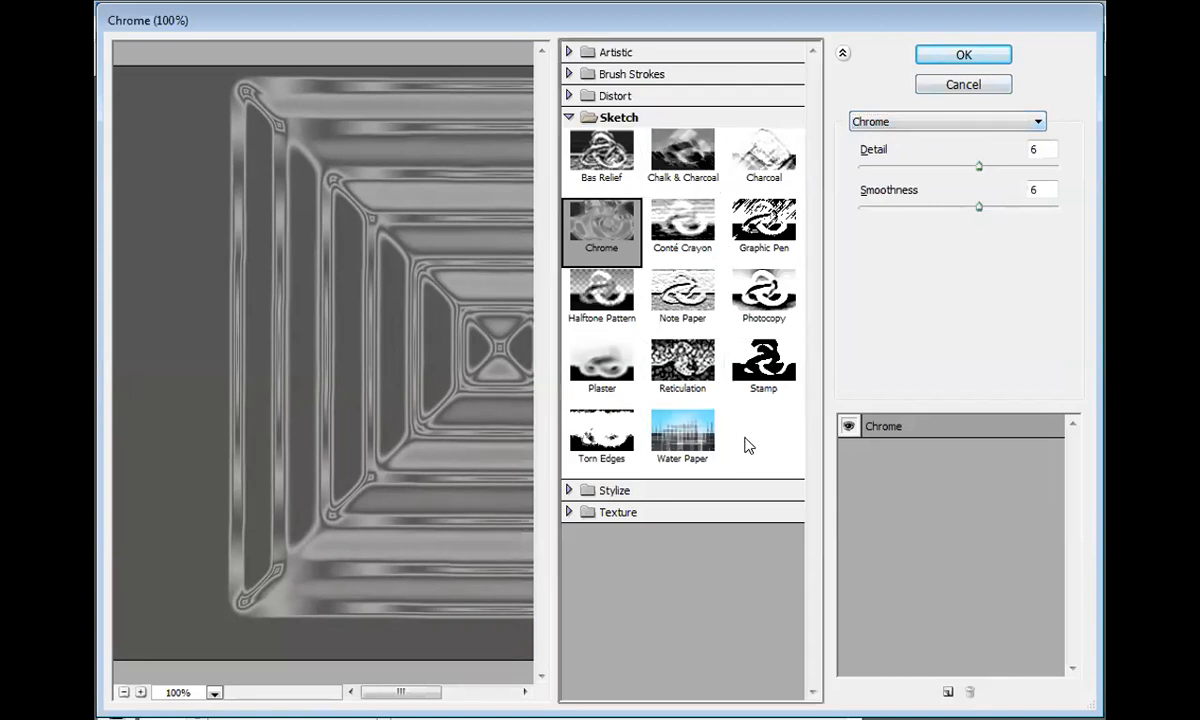
- Preview the Ocean Ripple and Colored Pencil filters on the gradient and return to Chrome
{"action": "left_click", "coordinate": [893, 124]}
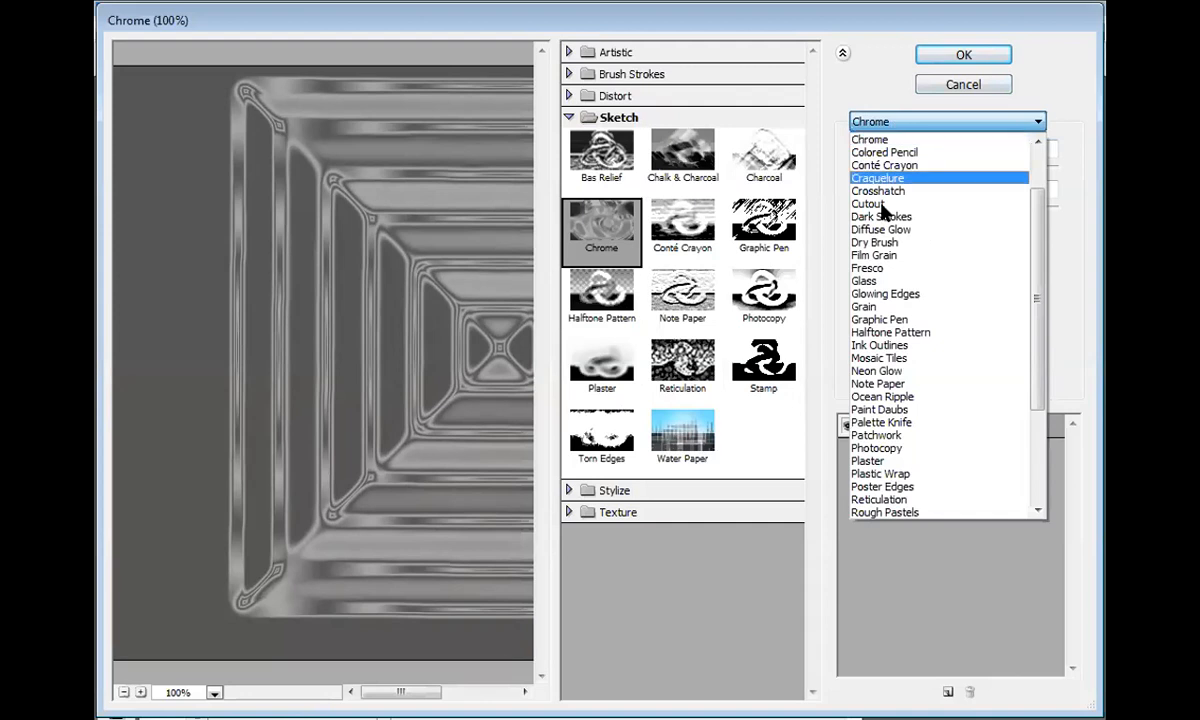
{"action": "left_click", "coordinate": [883, 397]}
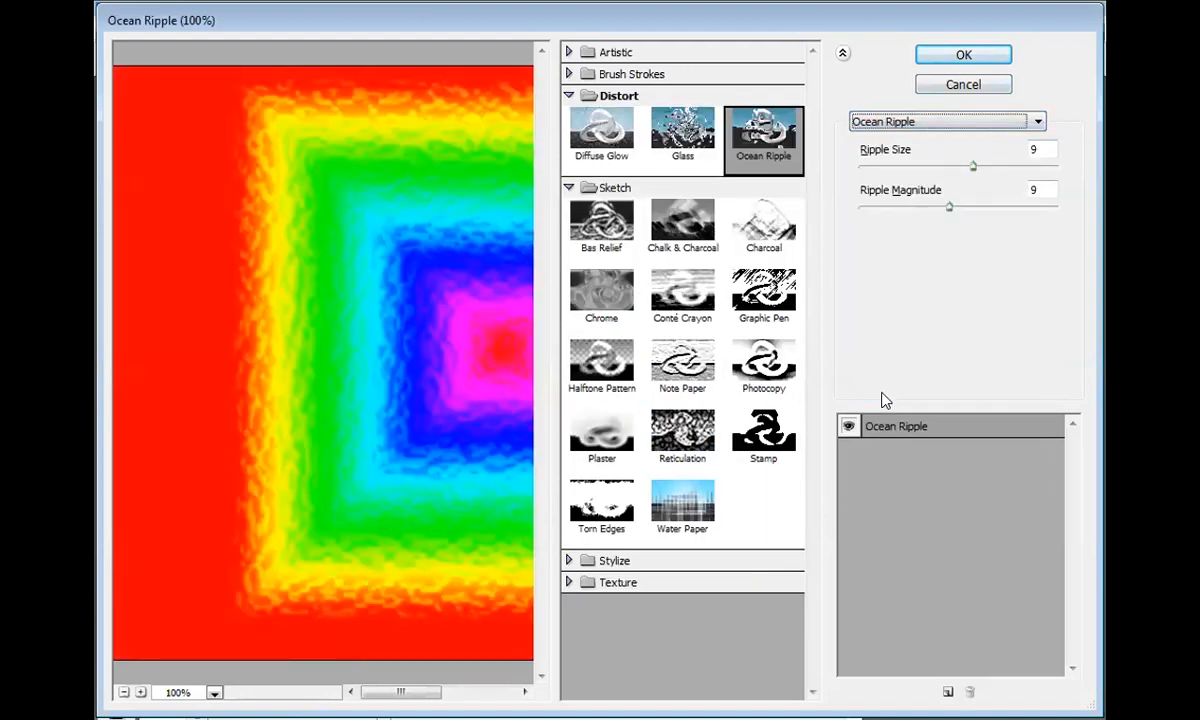
{"action": "left_click", "coordinate": [900, 123]}
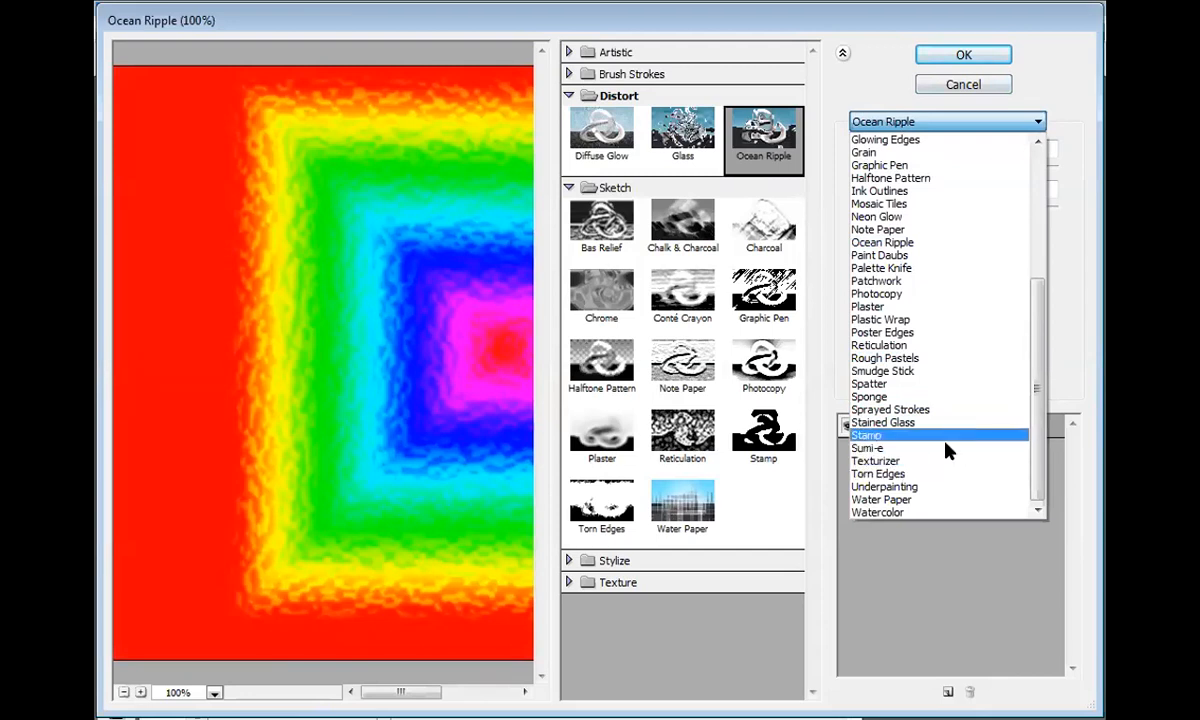
{"action": "scroll", "coordinate": [898, 402], "scroll_direction": "up", "scroll_amount": 5}
{"action": "left_click", "coordinate": [858, 192]}
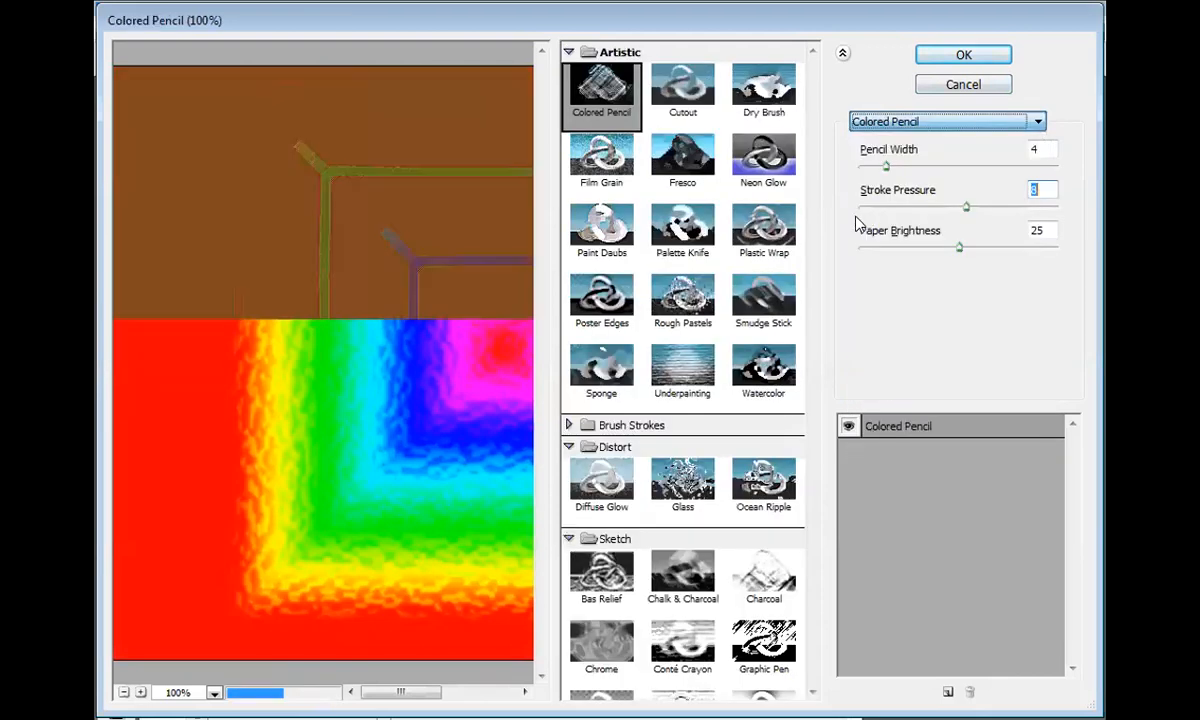
{"action": "left_click", "coordinate": [876, 125]}
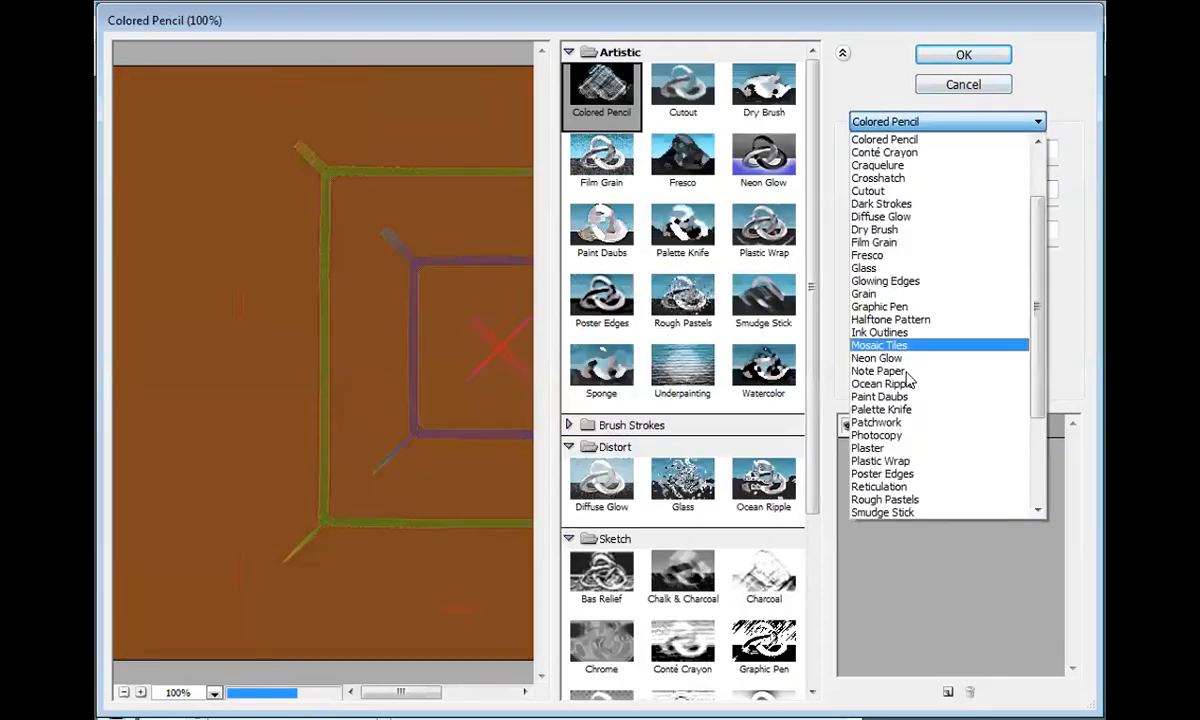
{"action": "left_click", "coordinate": [903, 390]}
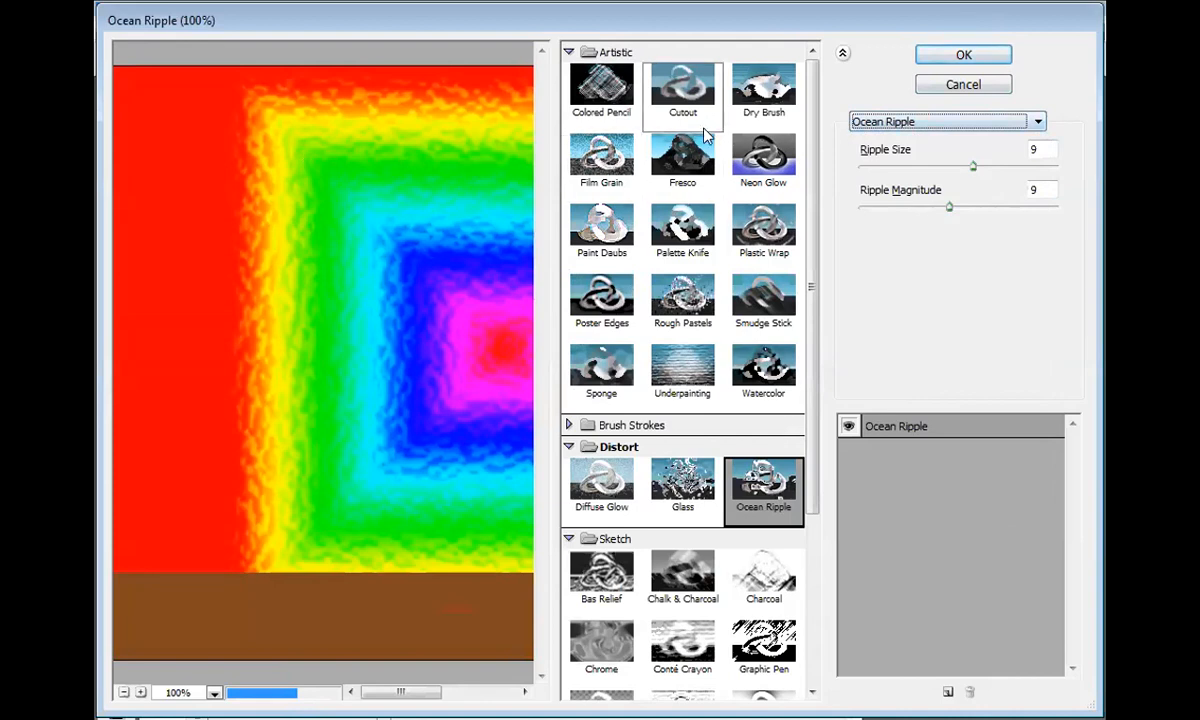
{"action": "left_click", "coordinate": [577, 648]}
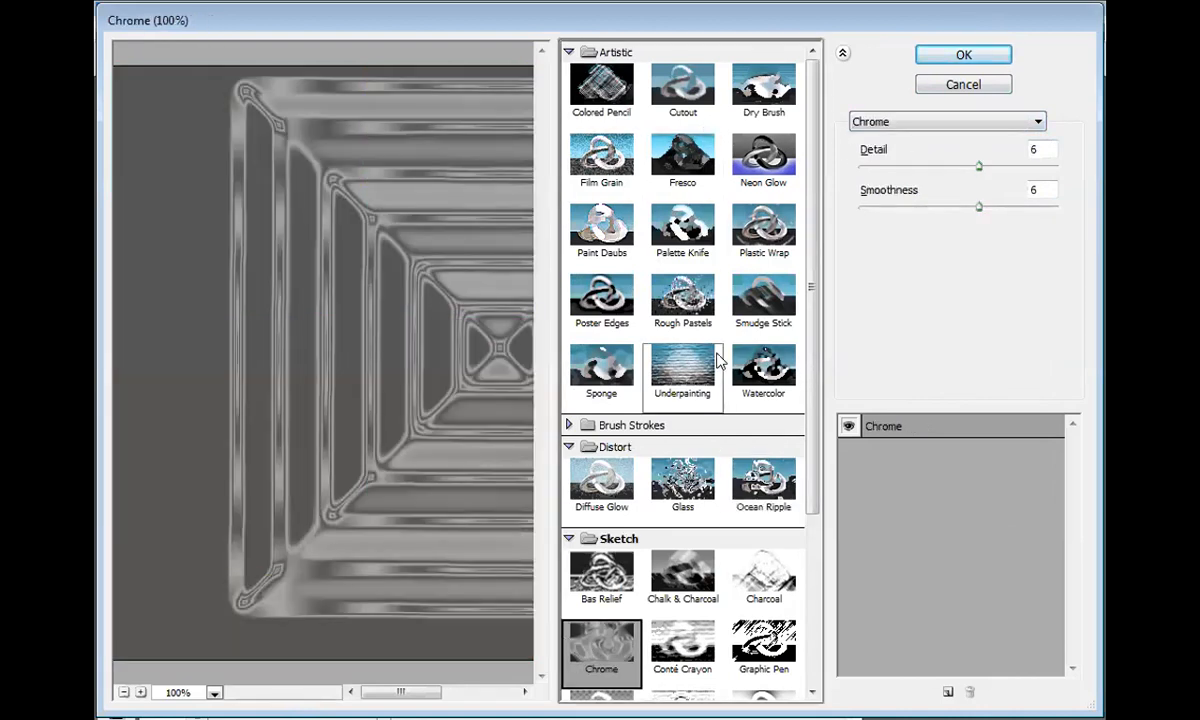
- Preview the Smudge Stick, Plastic Wrap, Palette Knife, Paint Daubs, Film Grain and Fresco artistic filters on the gradient
{"action": "left_click", "coordinate": [745, 312]}
{"action": "left_click", "coordinate": [763, 226]}
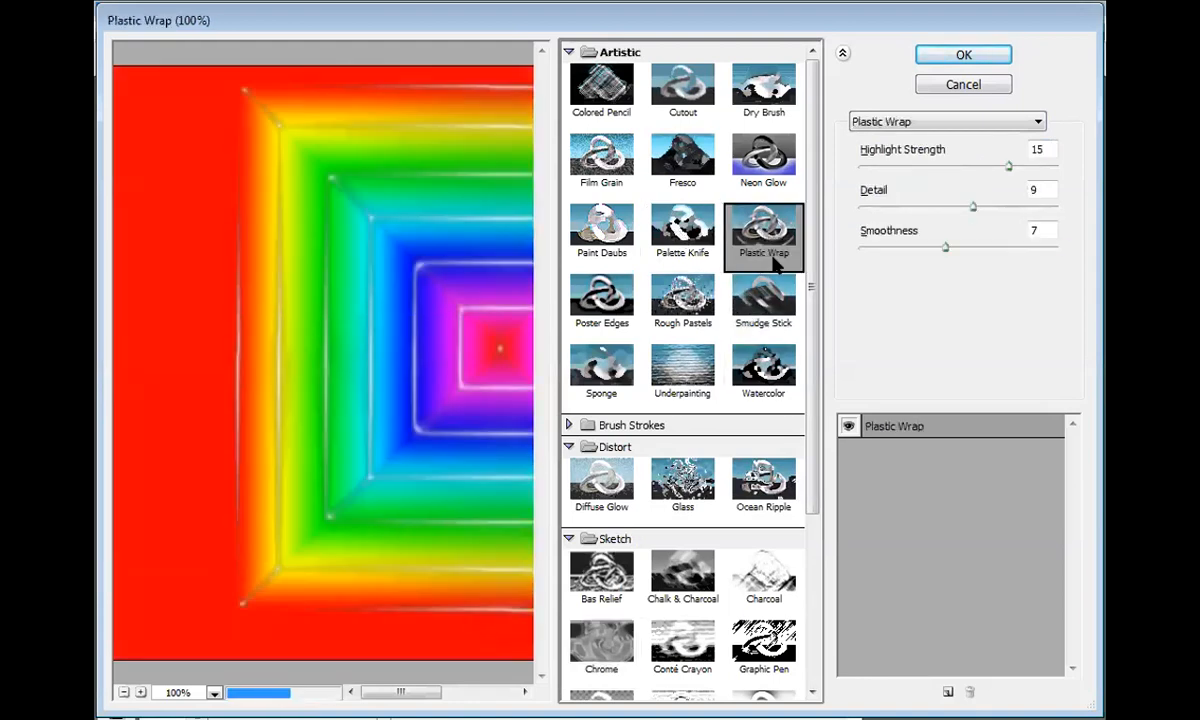
{"action": "left_click", "coordinate": [662, 224]}
{"action": "left_click", "coordinate": [628, 235]}
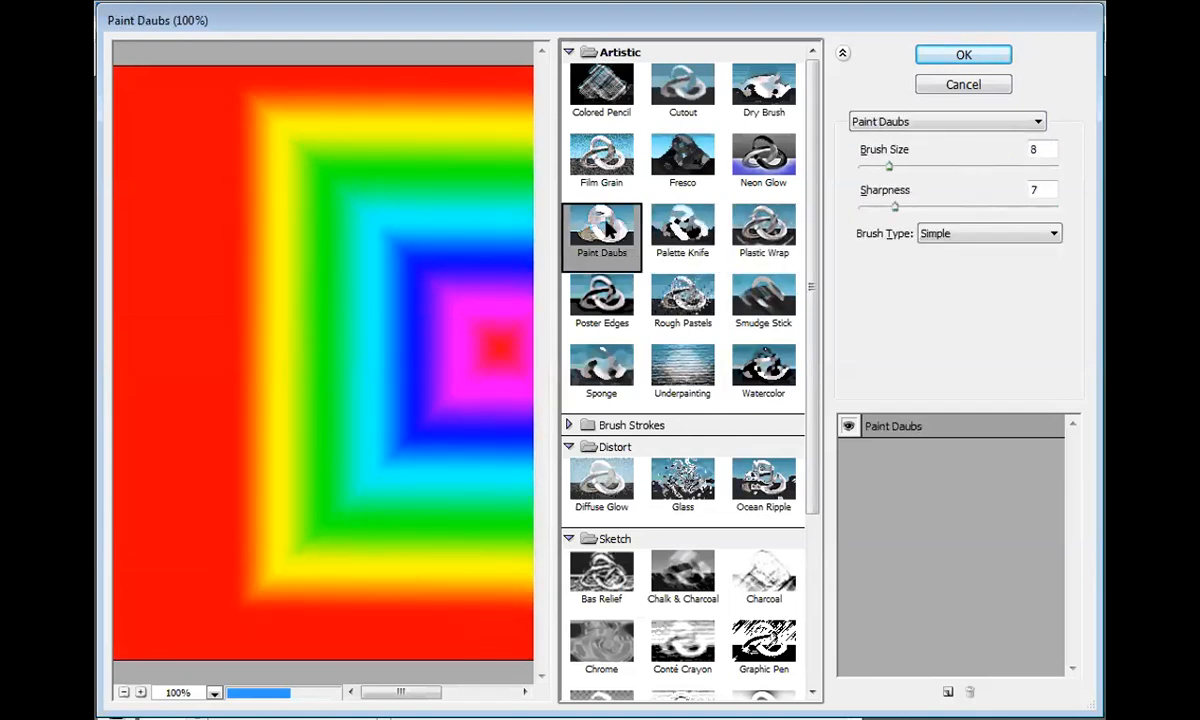
{"action": "left_click", "coordinate": [592, 146]}
{"action": "left_click", "coordinate": [690, 166]}
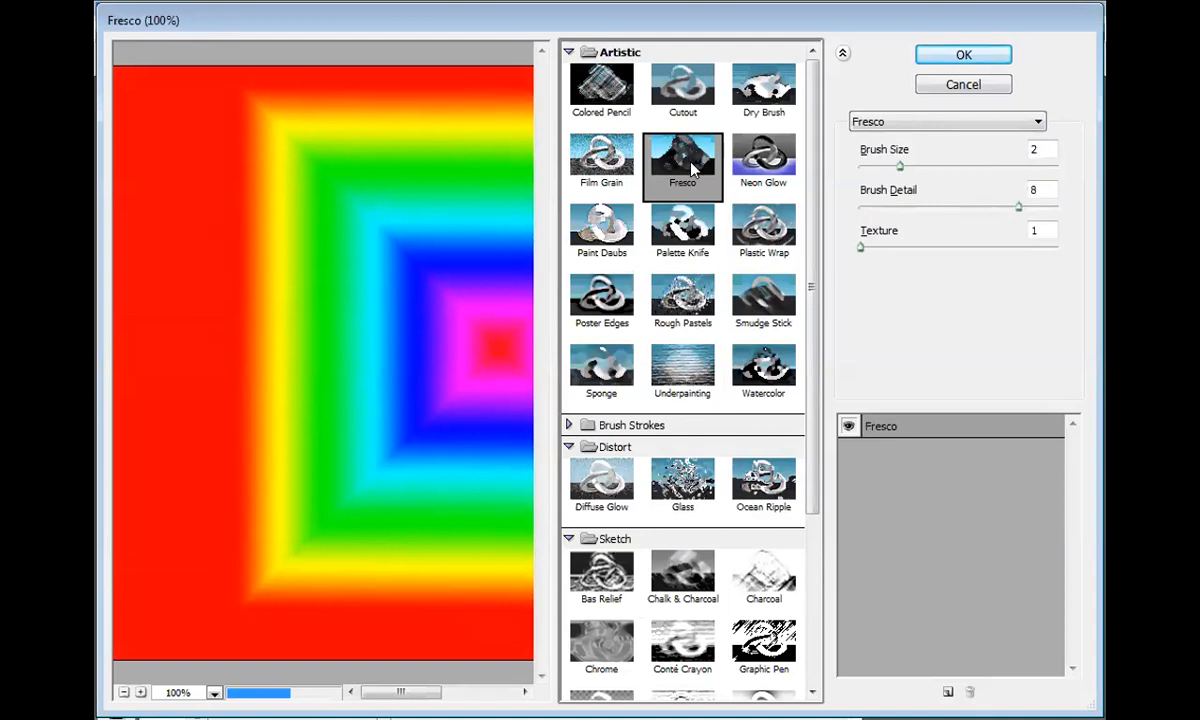
- Preview the Neon Glow, Dry Brush, Cutout and Sponge artistic filters and switch back to the Chrome filter
{"action": "left_click", "coordinate": [760, 155]}
{"action": "key", "text": "Up"}
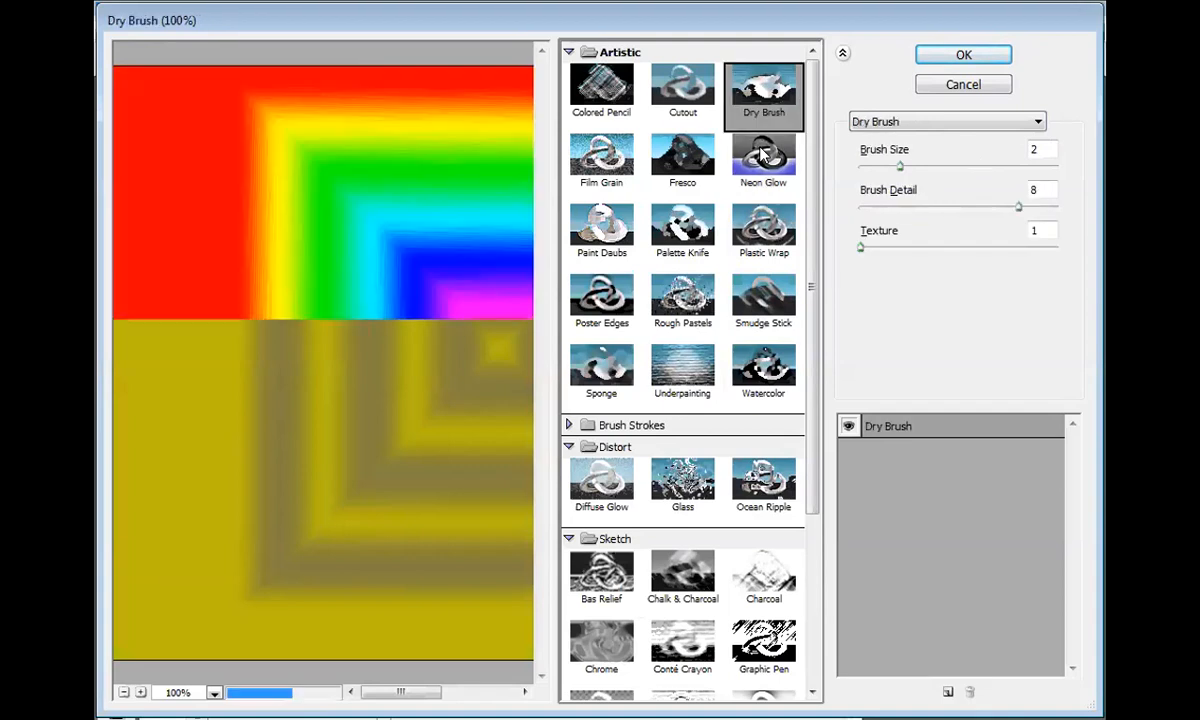
{"action": "key", "text": "Left"}
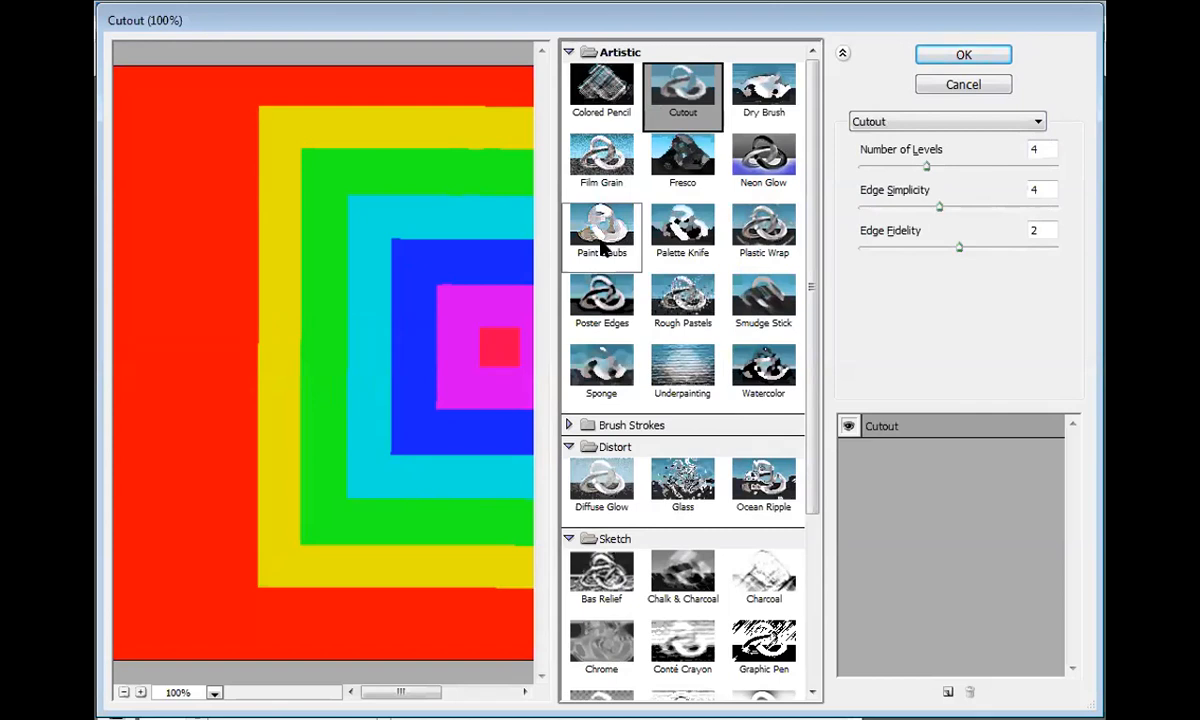
{"action": "left_click", "coordinate": [610, 352]}
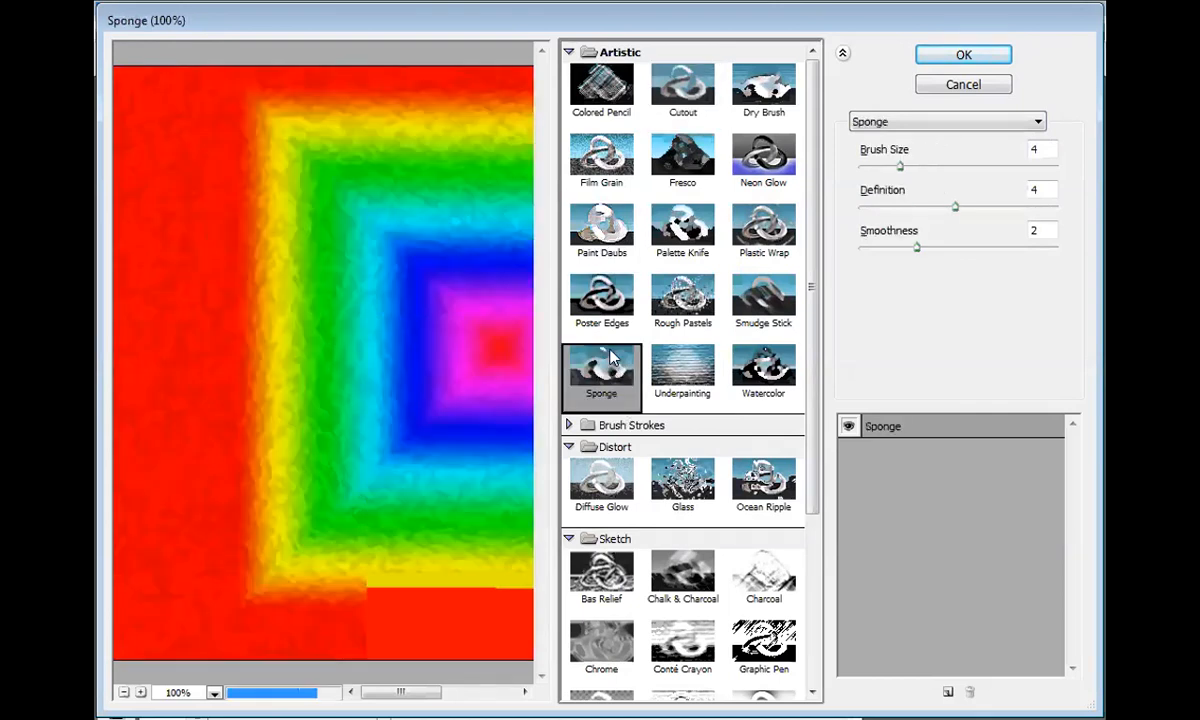
{"action": "left_click", "coordinate": [596, 650]}
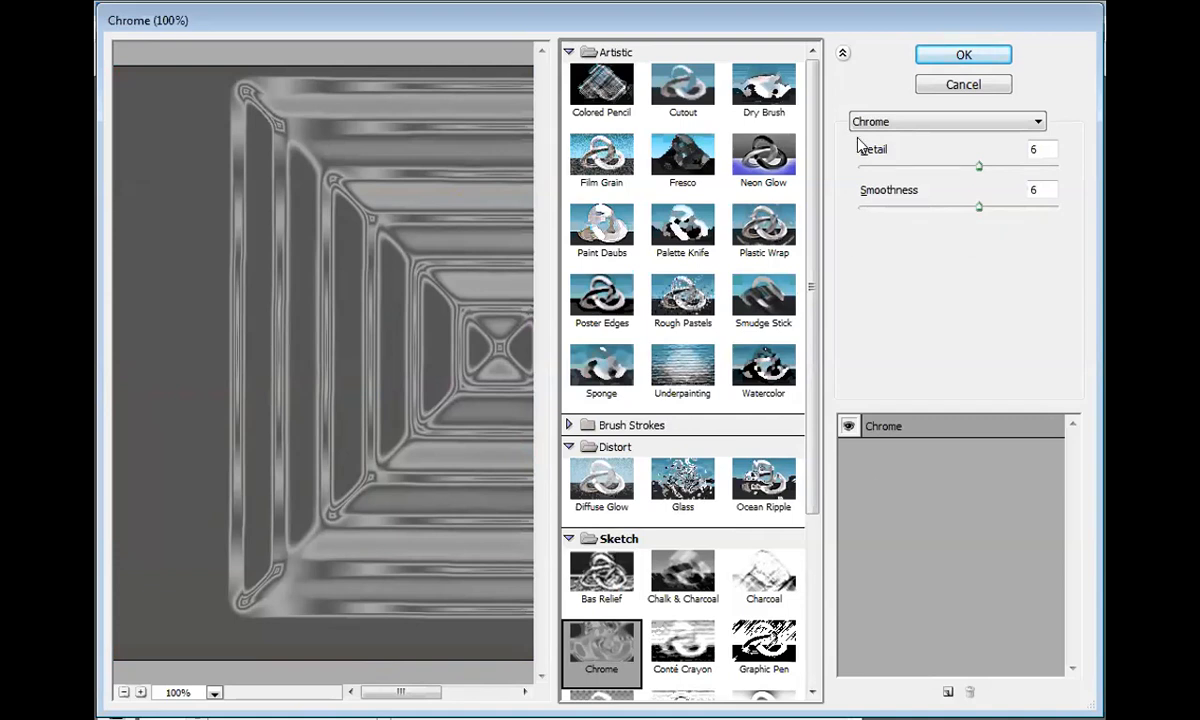
- Apply the Chrome filter to Layer 3 and add the text "Metals" on top of the pattern
{"action": "key", "text": "Return"}
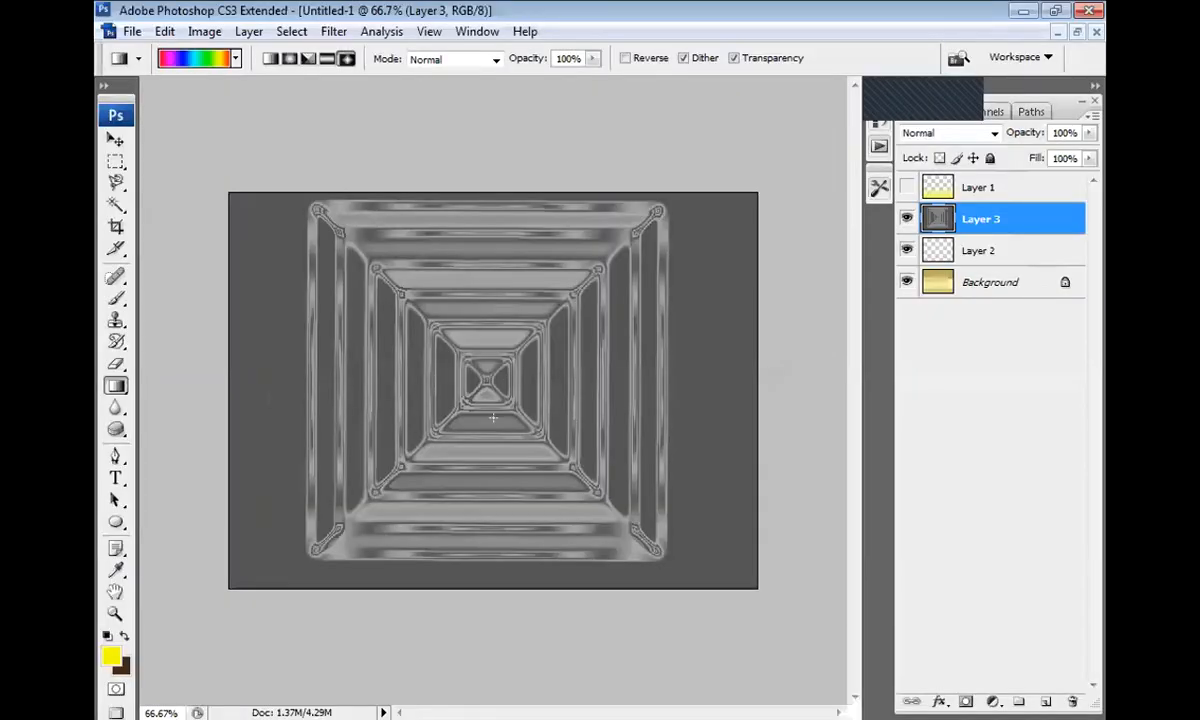
{"action": "left_click", "coordinate": [116, 140]}
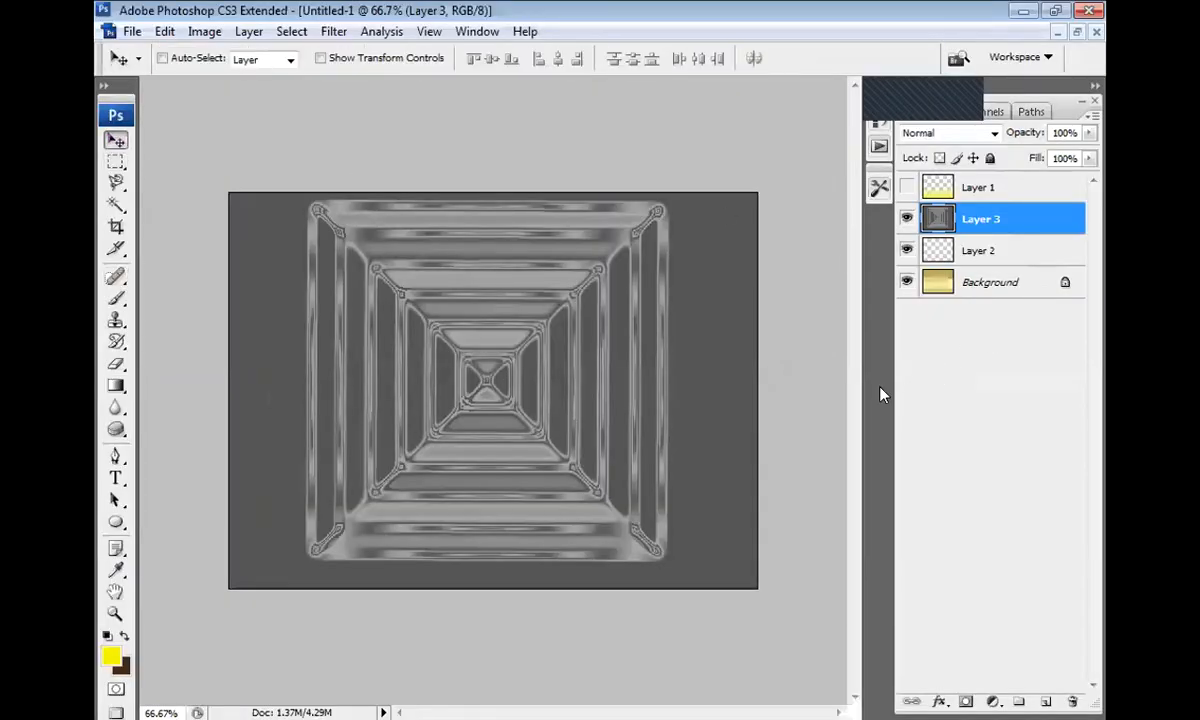
{"action": "left_click", "coordinate": [116, 479]}
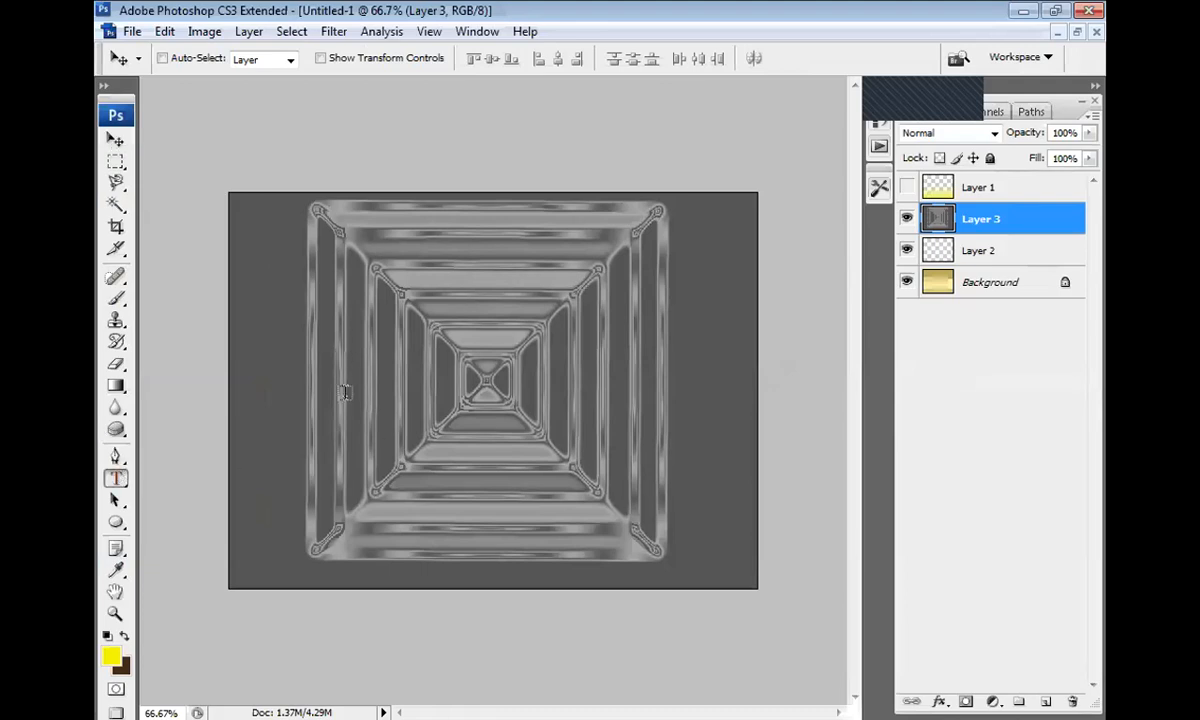
{"action": "left_click", "coordinate": [328, 367]}
{"action": "type", "text": "Metals"}
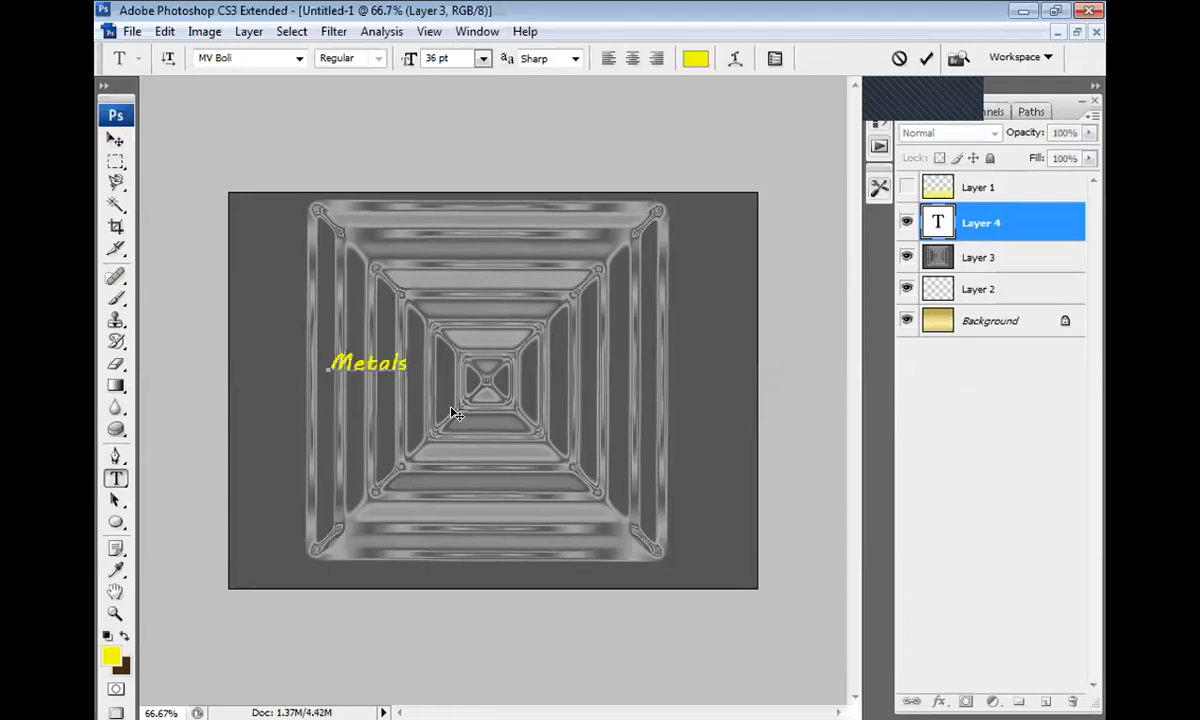
- Try the Palatino Linotype and Poplar Std fonts on the whole "Metals" text
{"action": "key", "text": "ctrl"}
{"action": "key", "text": "ctrl+a"}
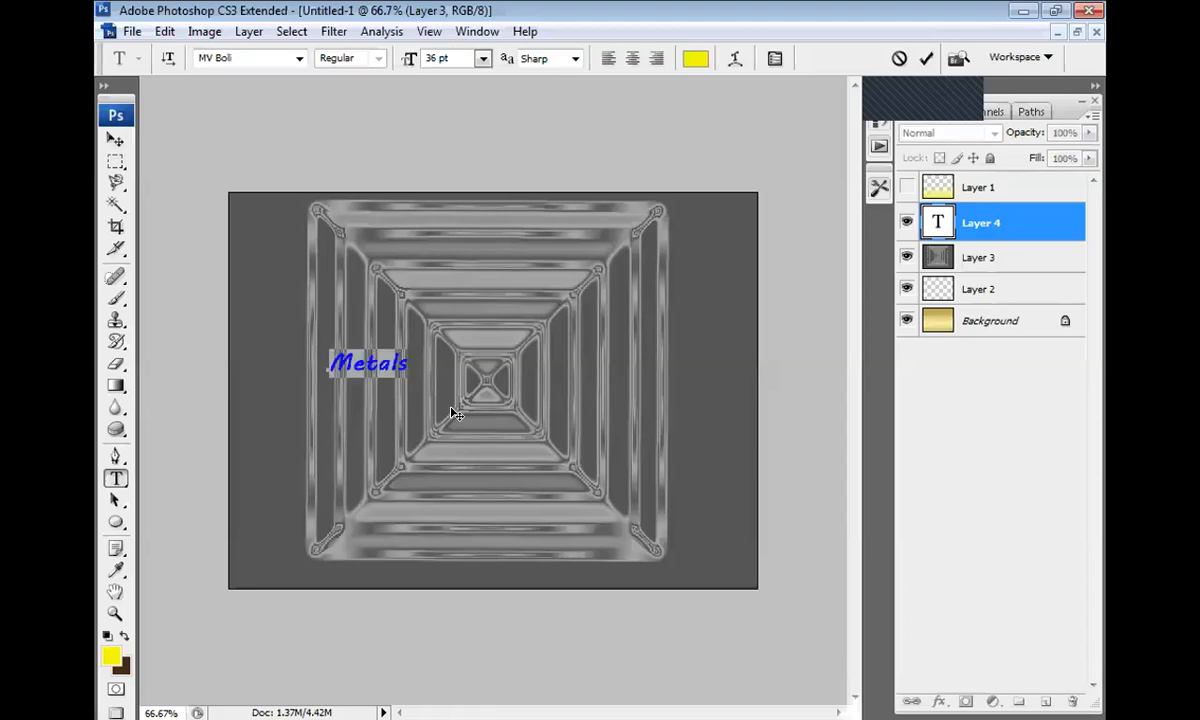
{"action": "left_click", "coordinate": [298, 58]}
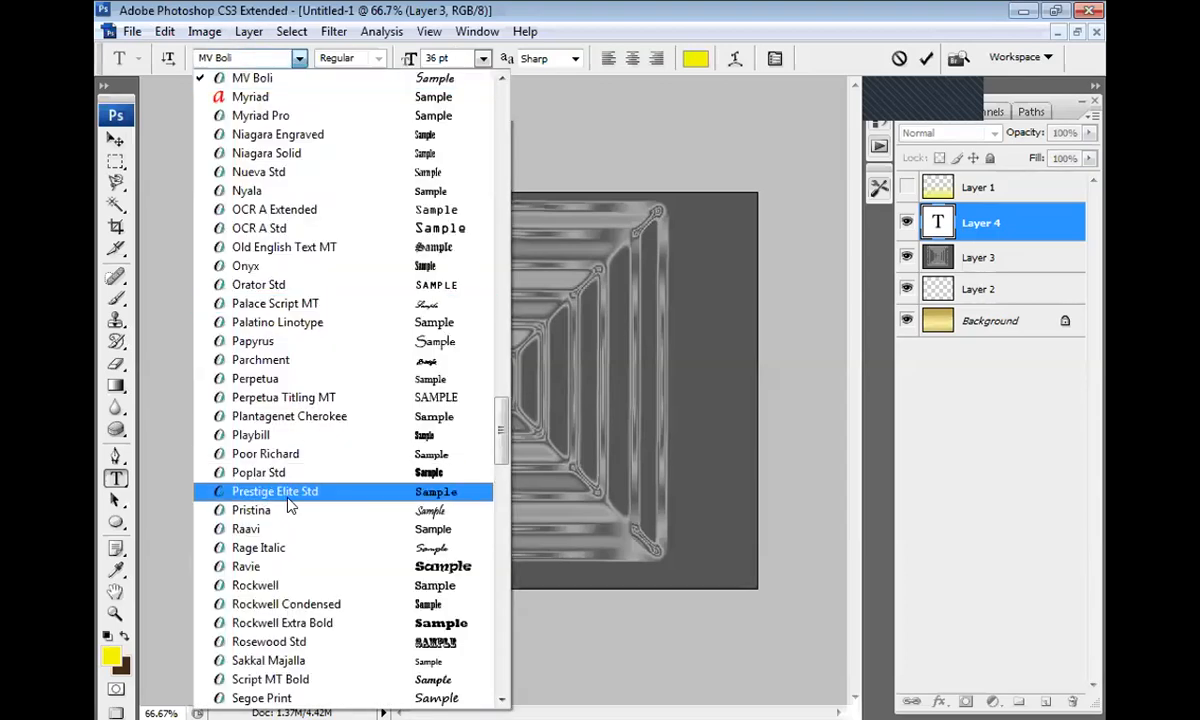
{"action": "left_click", "coordinate": [336, 326]}
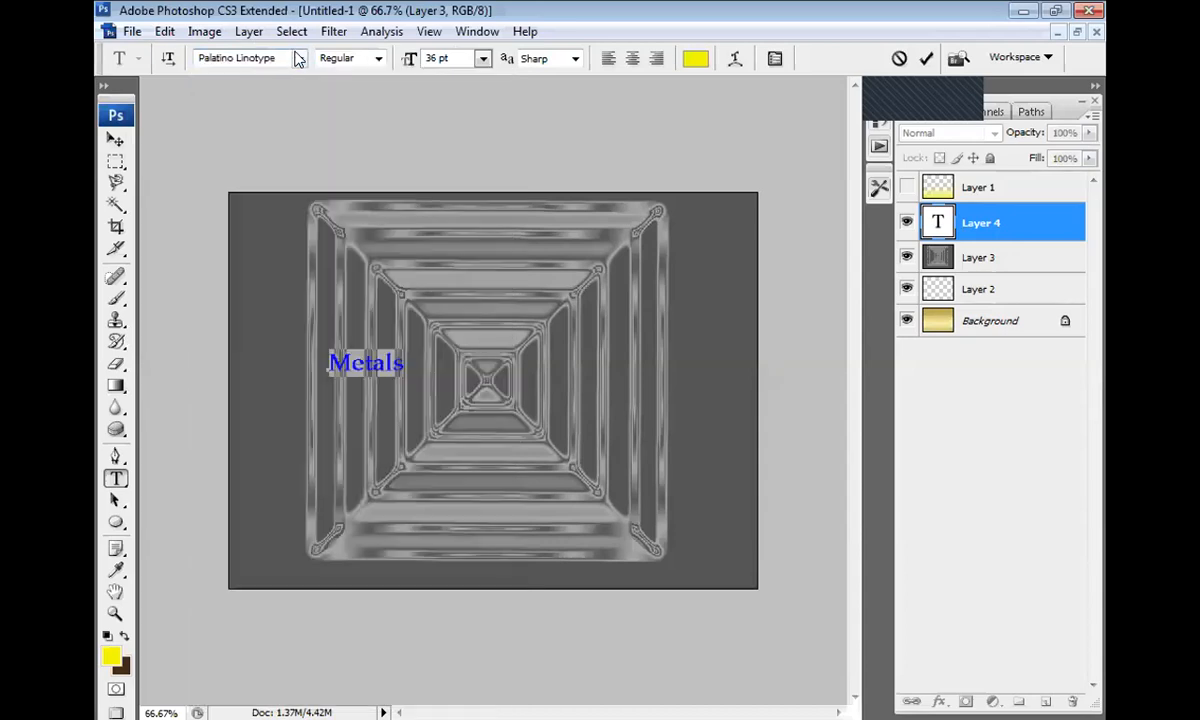
{"action": "left_click", "coordinate": [298, 58]}
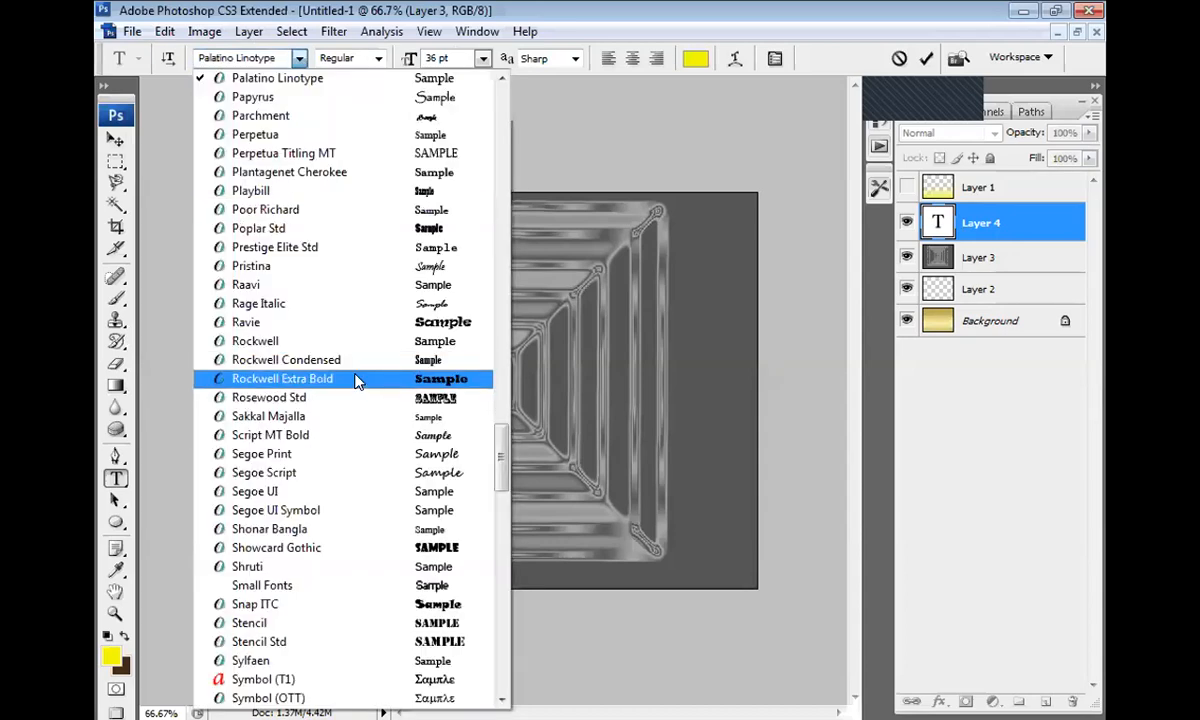
{"action": "left_click", "coordinate": [378, 237]}
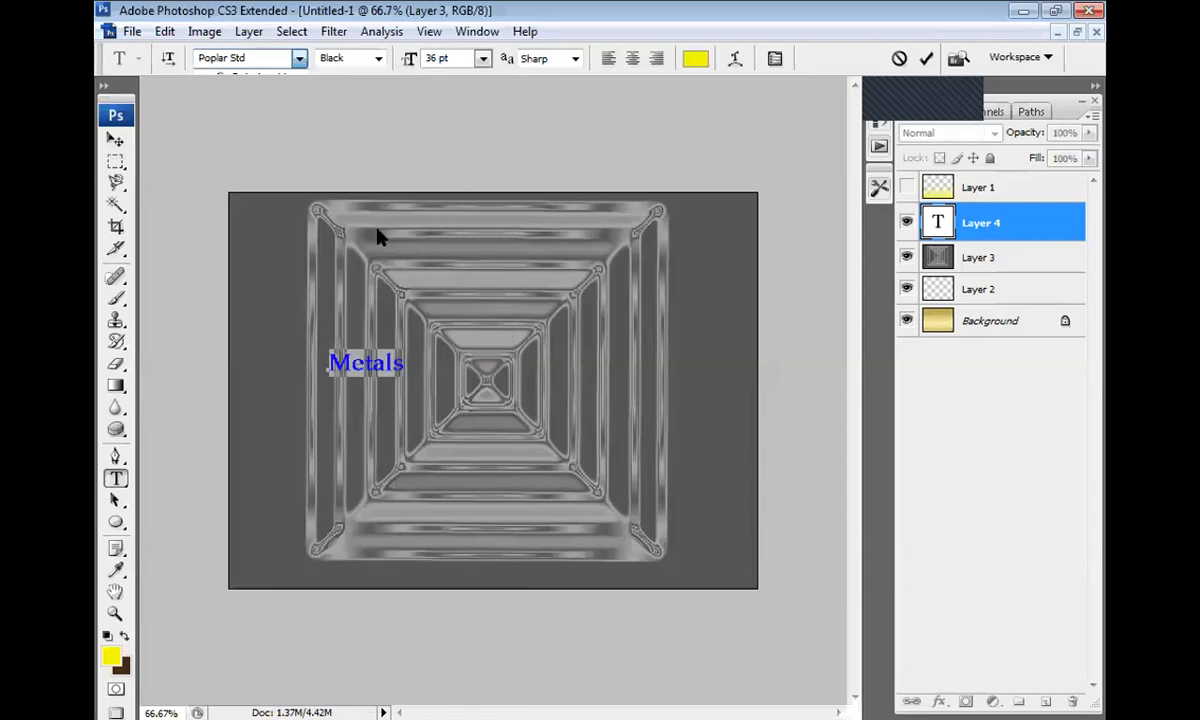
- Set the size of the "Metals" text to 130 pt
{"action": "left_click", "coordinate": [300, 58]}
{"action": "left_click", "coordinate": [300, 58]}
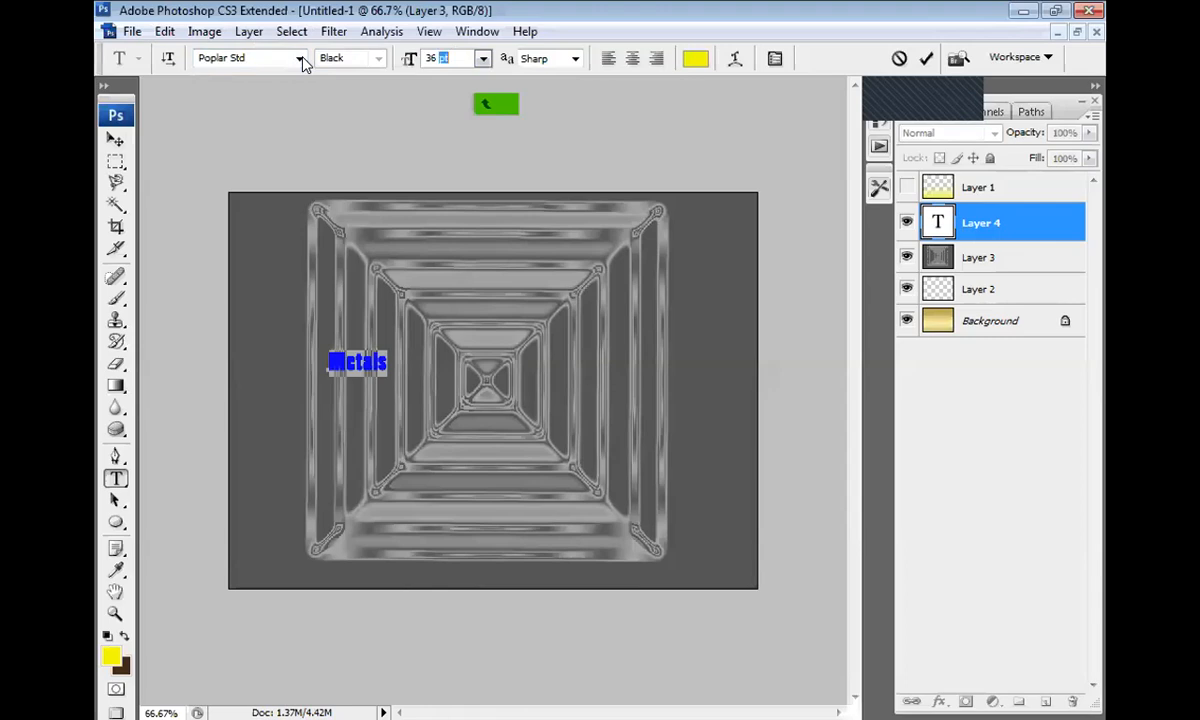
{"action": "type", "text": "130"}
{"action": "key", "text": "Return"}
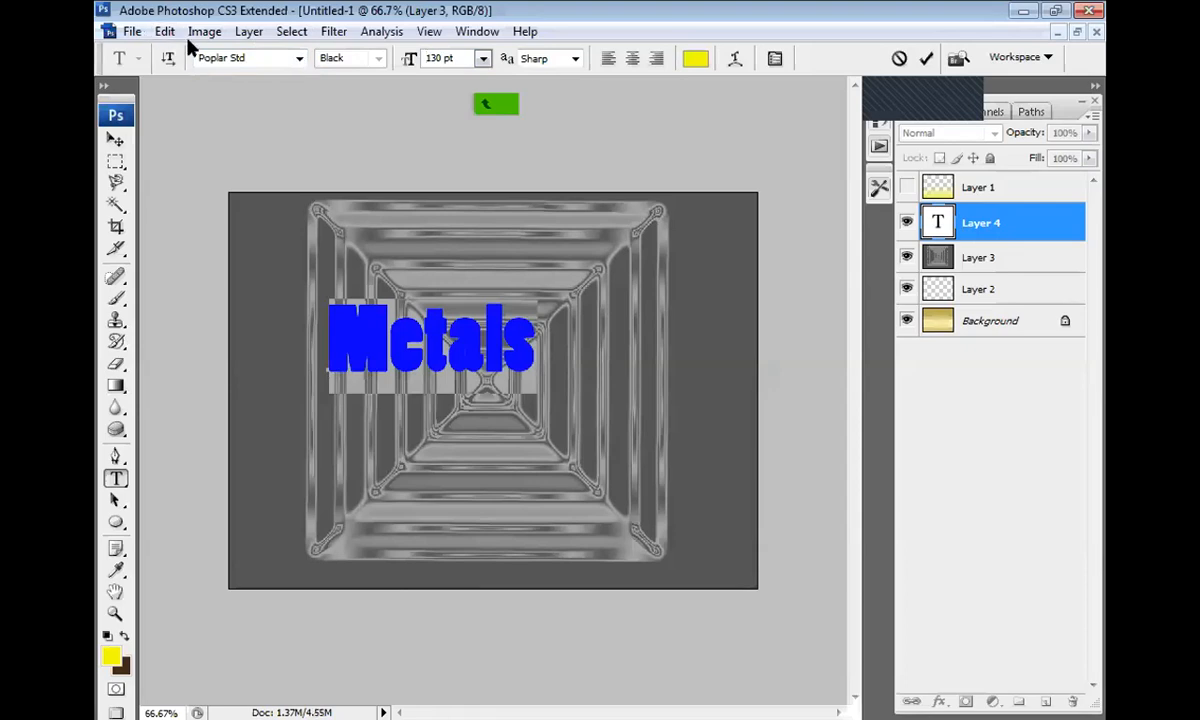
- Try the Terminal and Wide Latin fonts on the "Metals" text and finish editing it
{"action": "left_click", "coordinate": [221, 57]}
{"action": "left_click", "coordinate": [299, 58]}
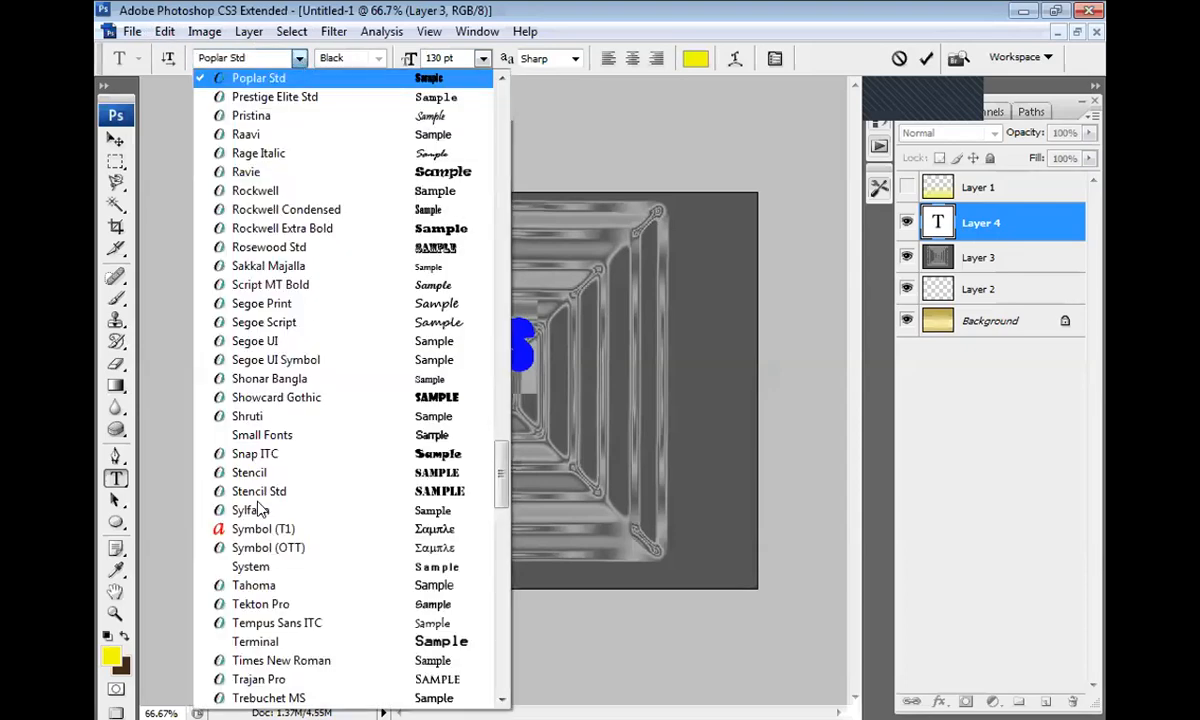
{"action": "left_click", "coordinate": [248, 640]}
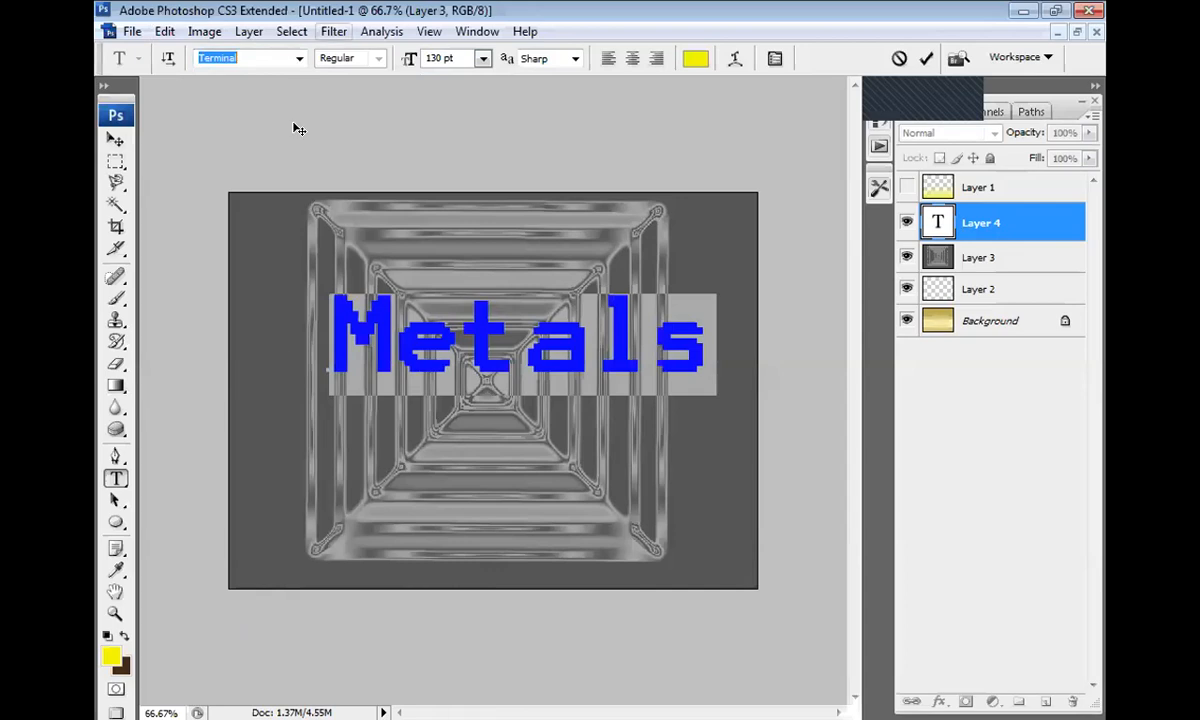
{"action": "left_click", "coordinate": [299, 58]}
{"action": "left_click", "coordinate": [345, 397]}
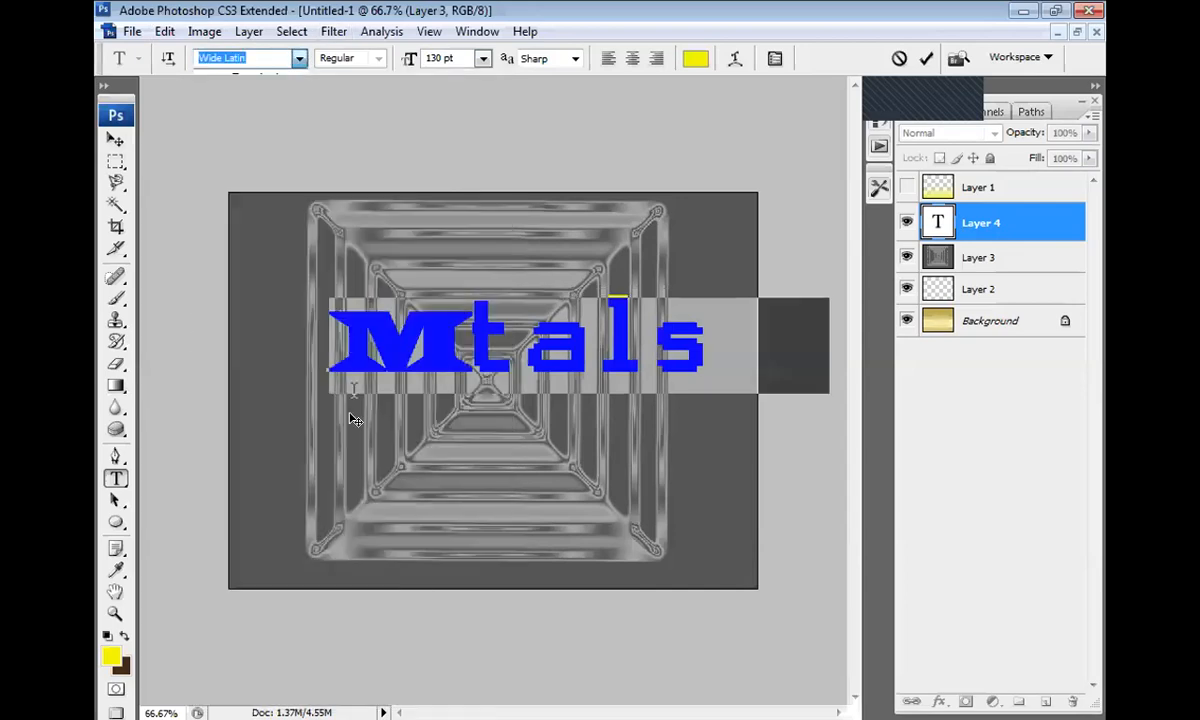
{"action": "left_click", "coordinate": [115, 139]}
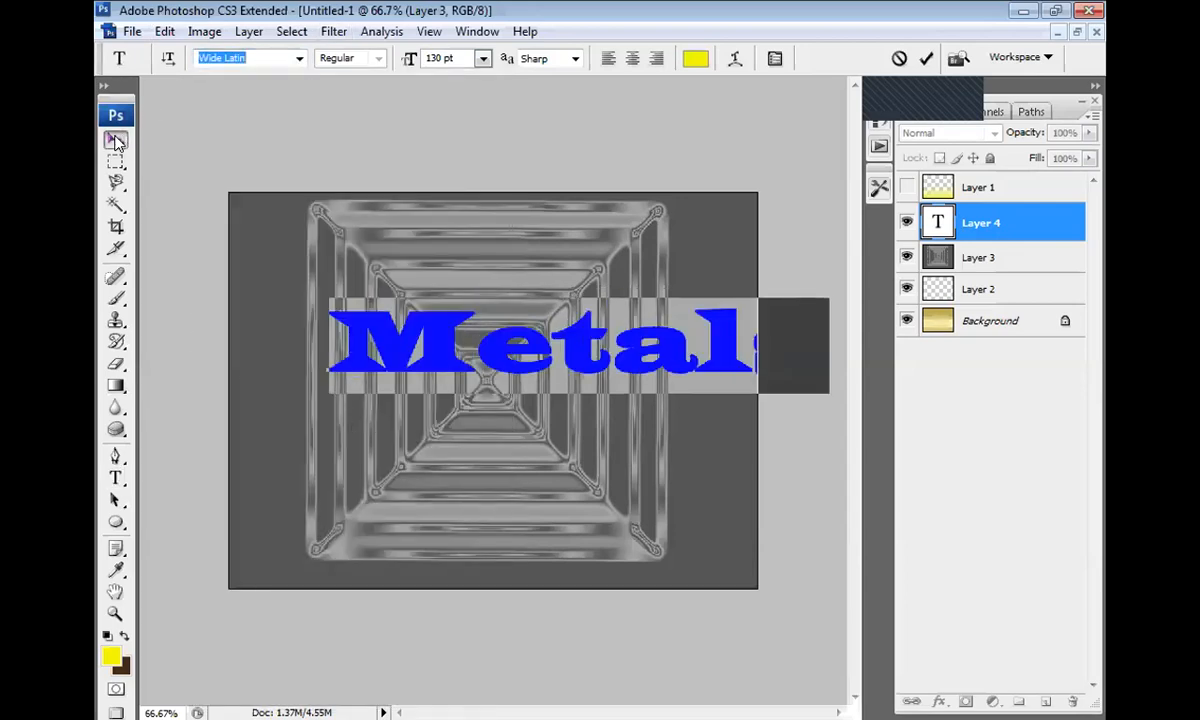
- Open the recent file metals.psd, copy the font name of its Metals text layer and return to the Untitled-1 document
{"action": "left_click", "coordinate": [132, 31]}
{"action": "mouse_move", "coordinate": [193, 146]}
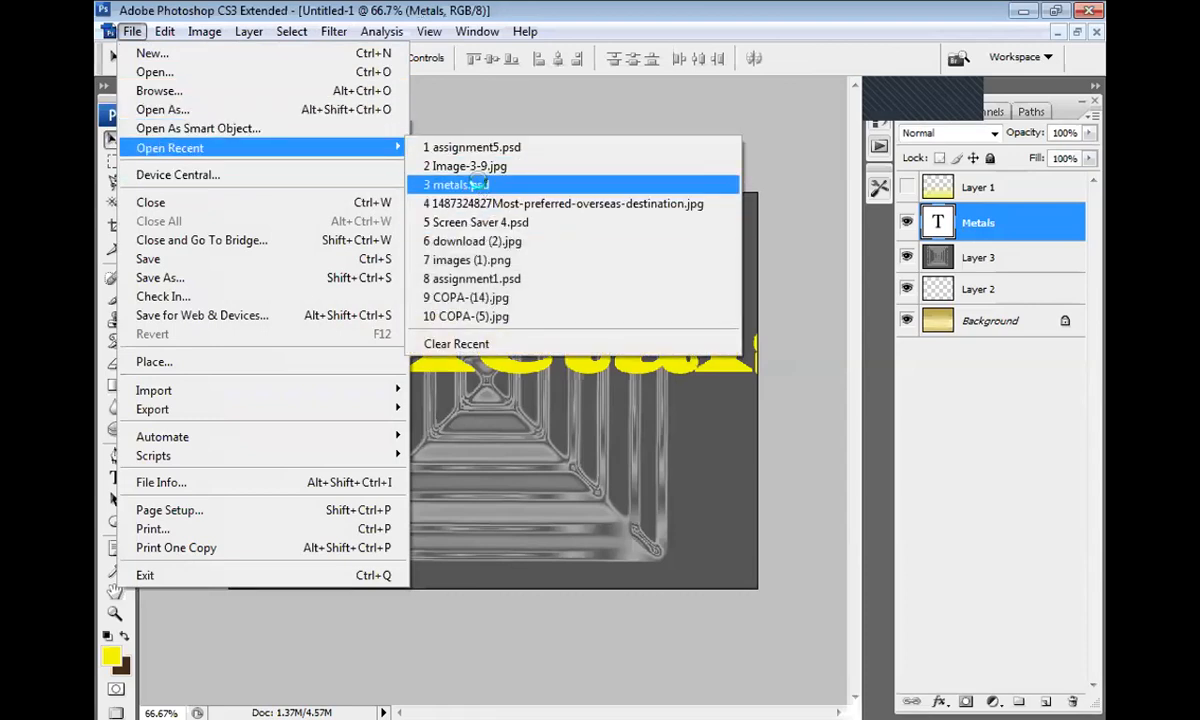
{"action": "left_click", "coordinate": [472, 184]}
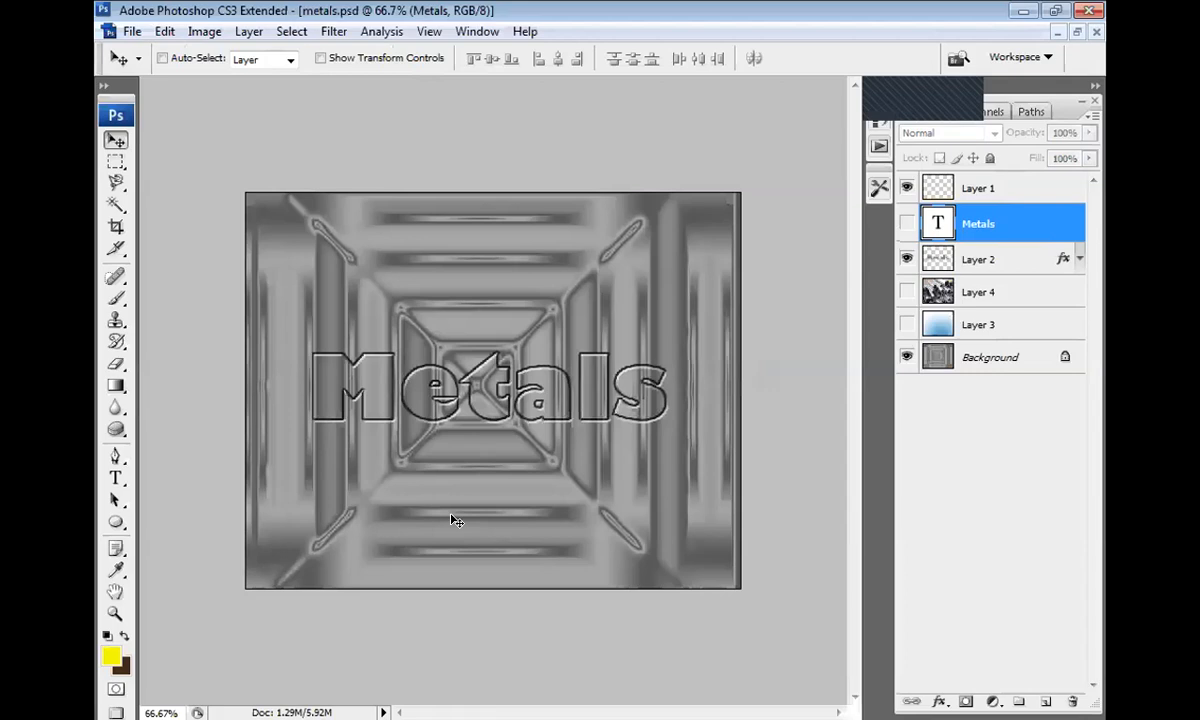
{"action": "key", "text": "t"}
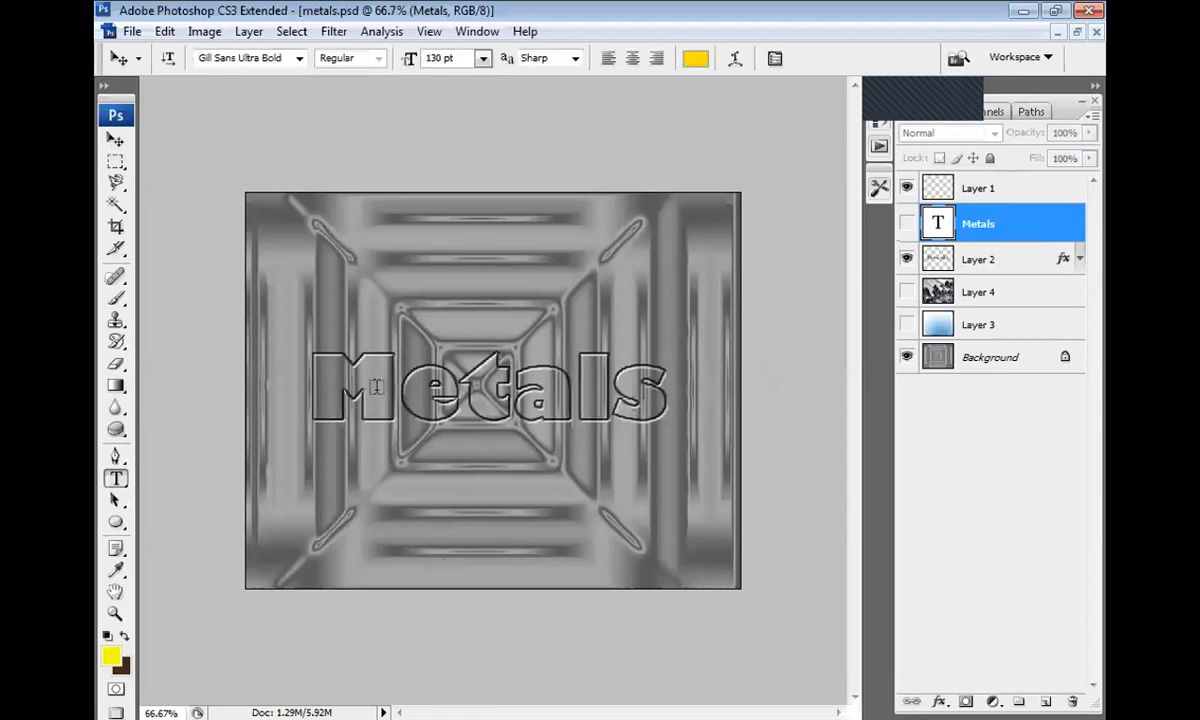
{"action": "left_click", "coordinate": [126, 480]}
{"action": "left_click", "coordinate": [247, 58]}
{"action": "key", "text": "ctrl+c"}
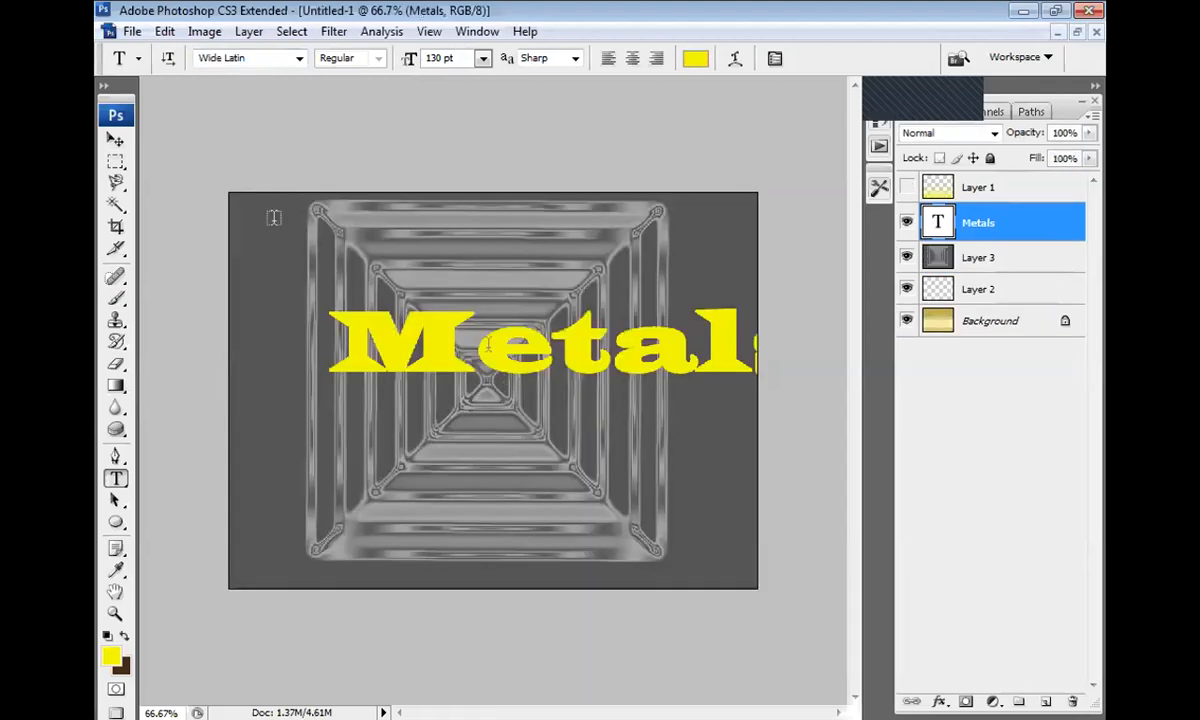
- Change the font of the whole "Metals" text to Gill Sans Ultra Bold
{"action": "left_click", "coordinate": [489, 345]}
{"action": "double_click", "coordinate": [489, 345]}
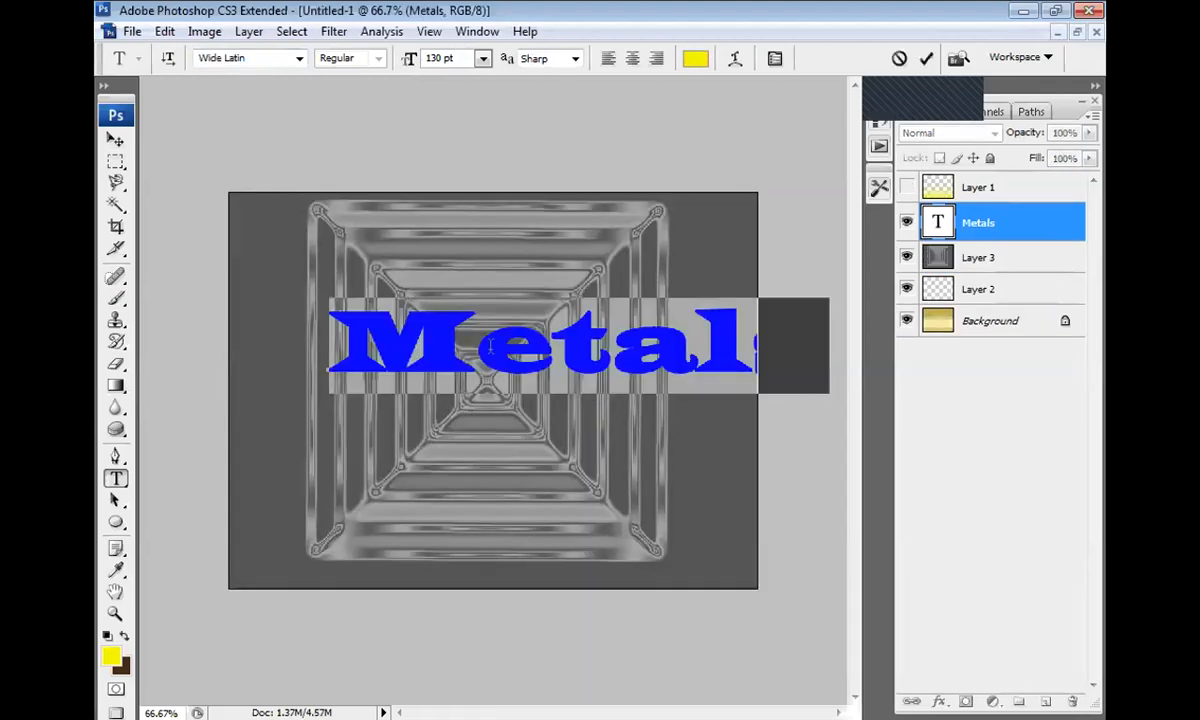
{"action": "left_click", "coordinate": [249, 63]}
{"action": "key", "text": "ctrl+v"}
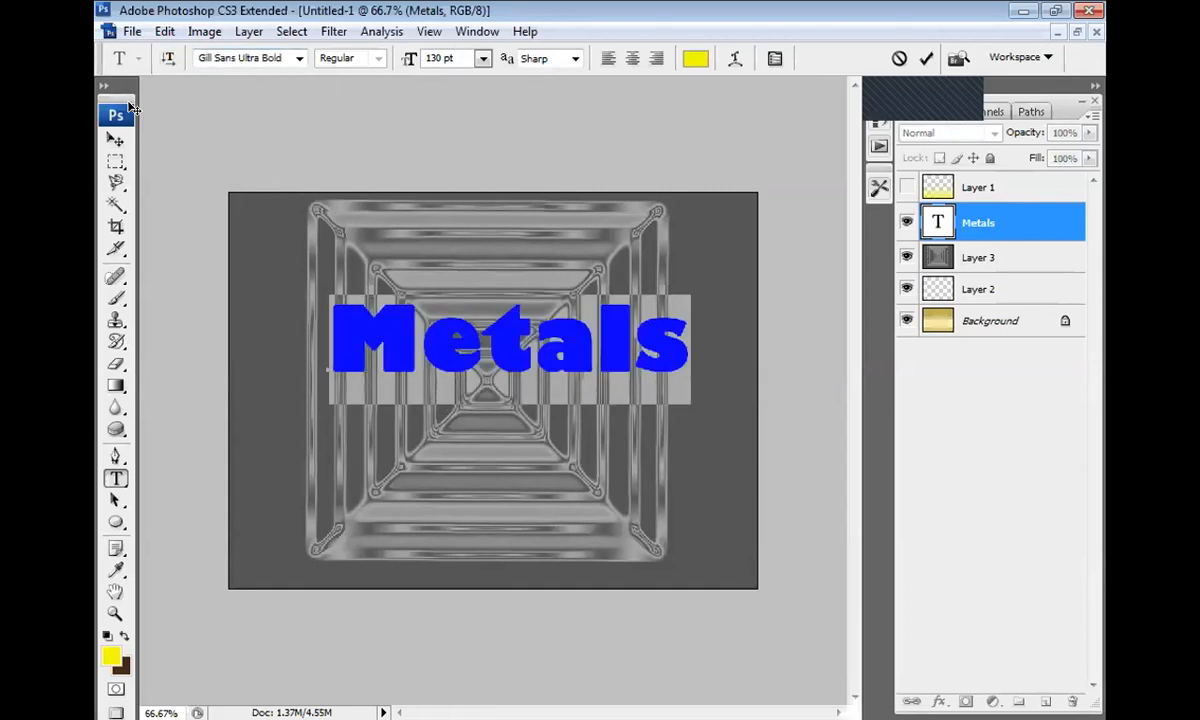
- Move the "Metals" text down to the centre of the chrome pattern and nudge it slightly left
{"action": "left_click", "coordinate": [115, 139]}
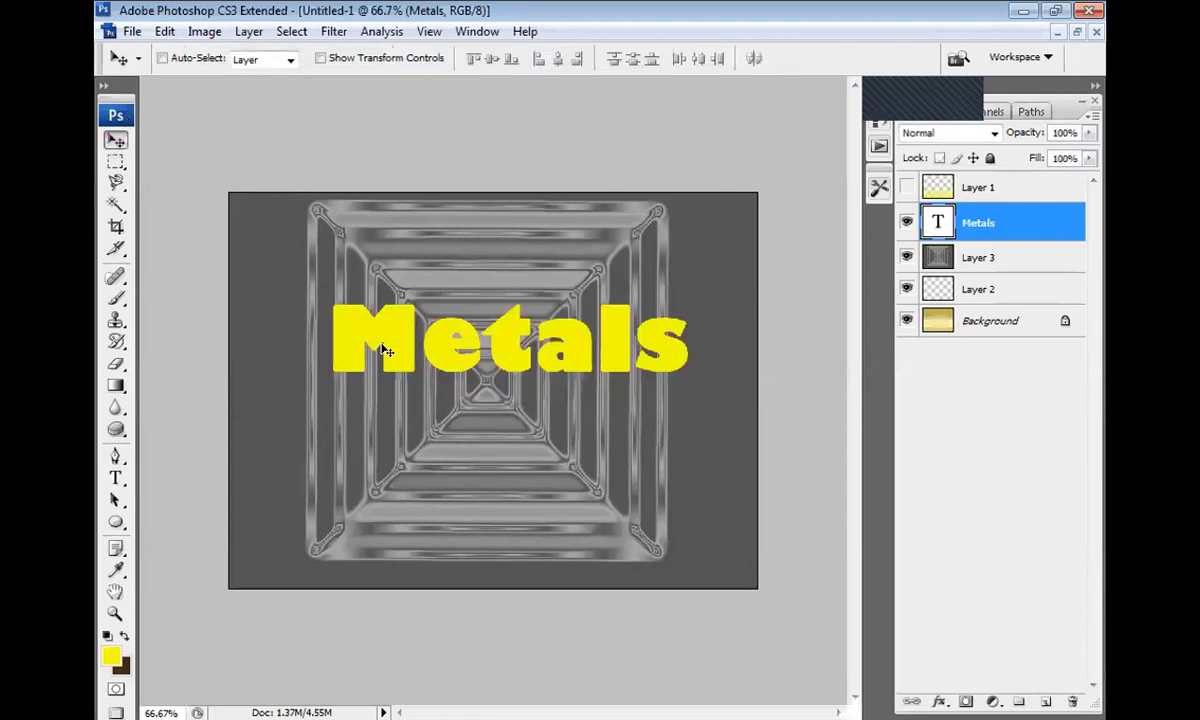
{"action": "left_click_drag", "start_coordinate": [502, 359], "coordinate": [481, 393]}
{"action": "key", "text": "Left"}
{"action": "key", "text": "Left"}
{"action": "key", "text": "Left"}
{"action": "key", "text": "Left"}
{"action": "key", "text": "Left"}
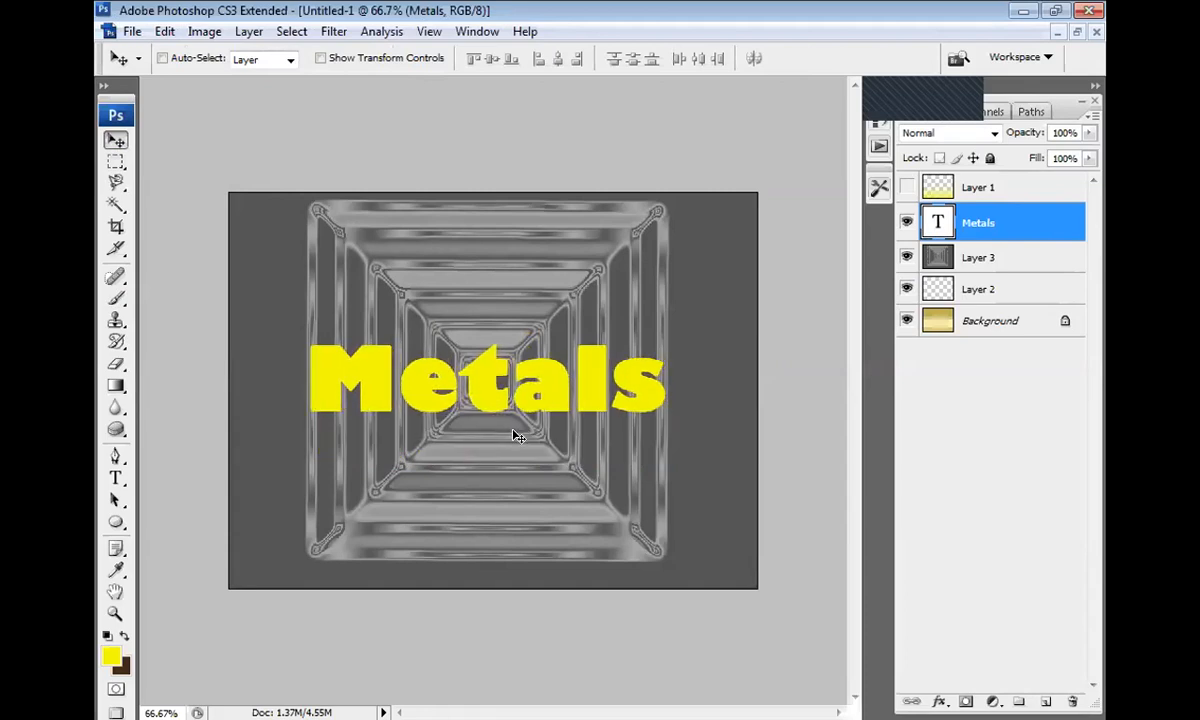
- Load the Metals text outline as a selection, clear it, and try the same from the layer's name instead of its thumbnail
{"action": "left_click", "coordinate": [937, 222], "text": "ctrl"}
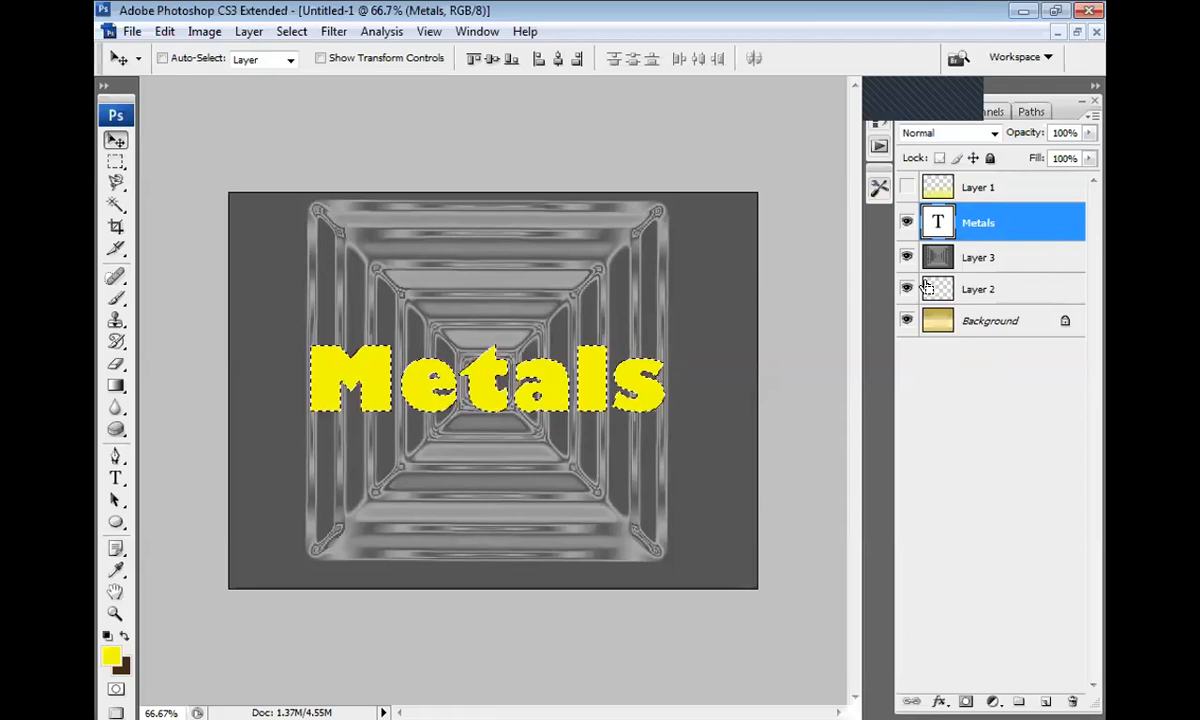
{"action": "key", "text": "ctrl+d"}
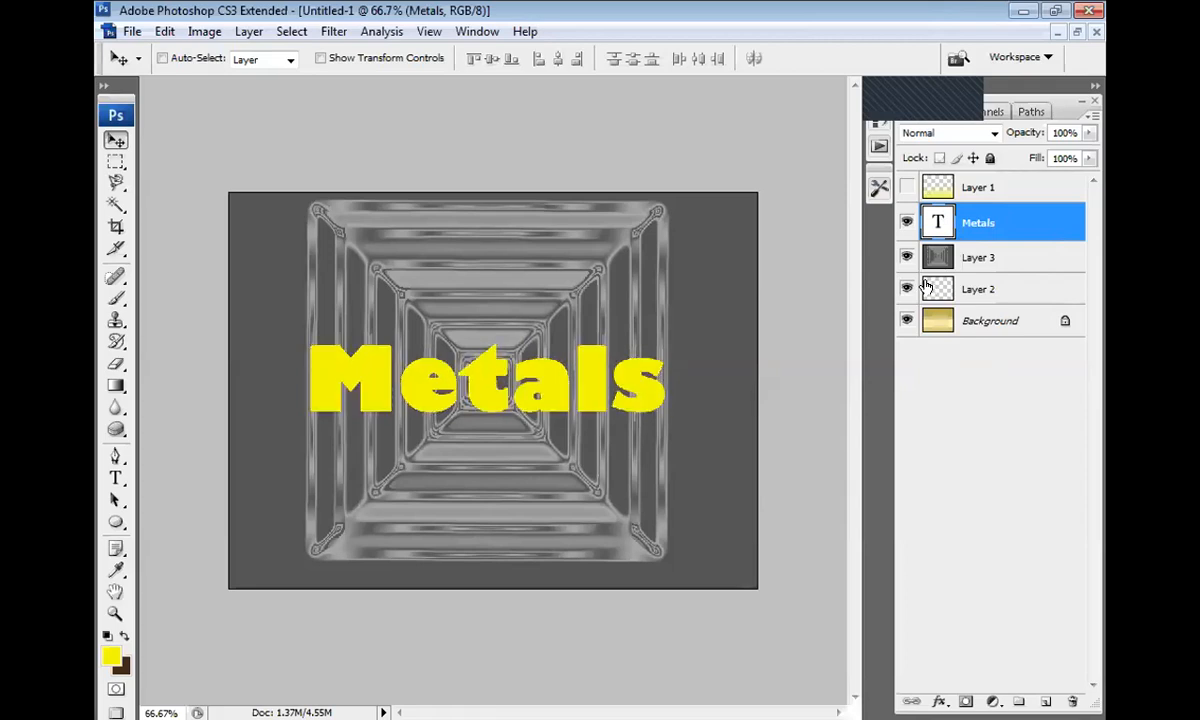
{"action": "left_click", "coordinate": [1008, 218], "text": "ctrl"}
{"action": "left_click", "coordinate": [974, 225]}
{"action": "left_click", "coordinate": [988, 227], "text": "ctrl"}
{"action": "key", "text": "h"}
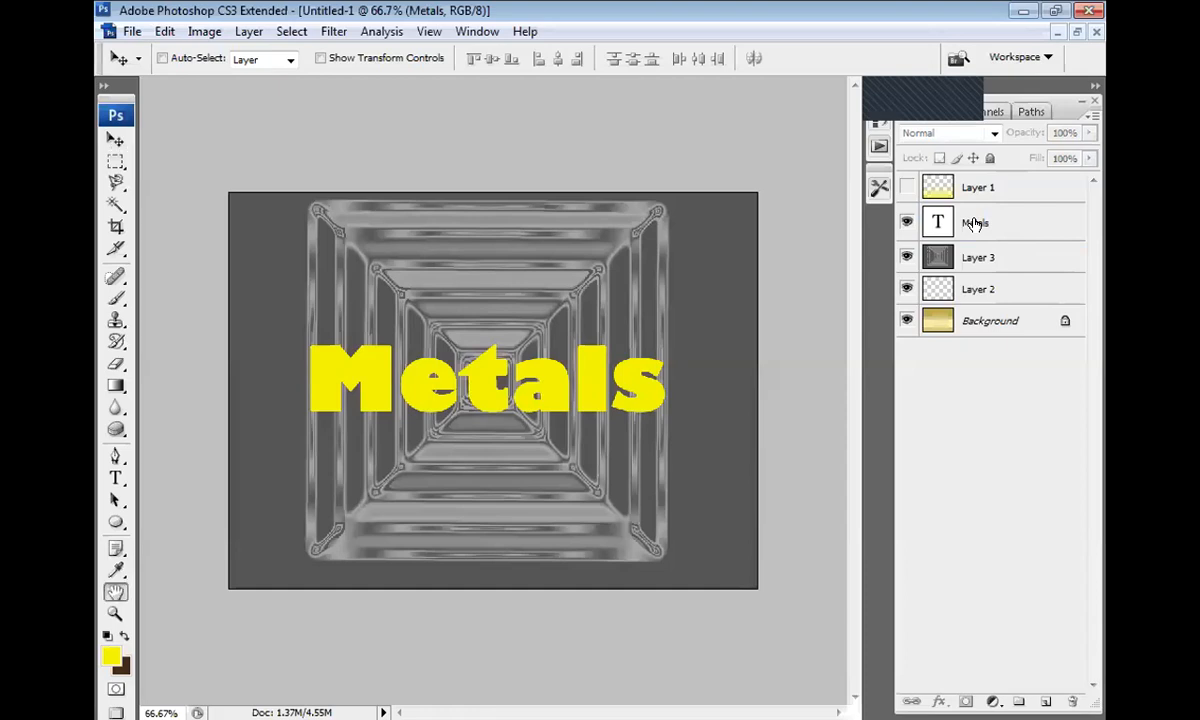
{"action": "left_click", "coordinate": [932, 398]}
- Load the Metals text outline as a selection and hide the text layer
{"action": "left_click", "coordinate": [940, 224], "text": "ctrl"}
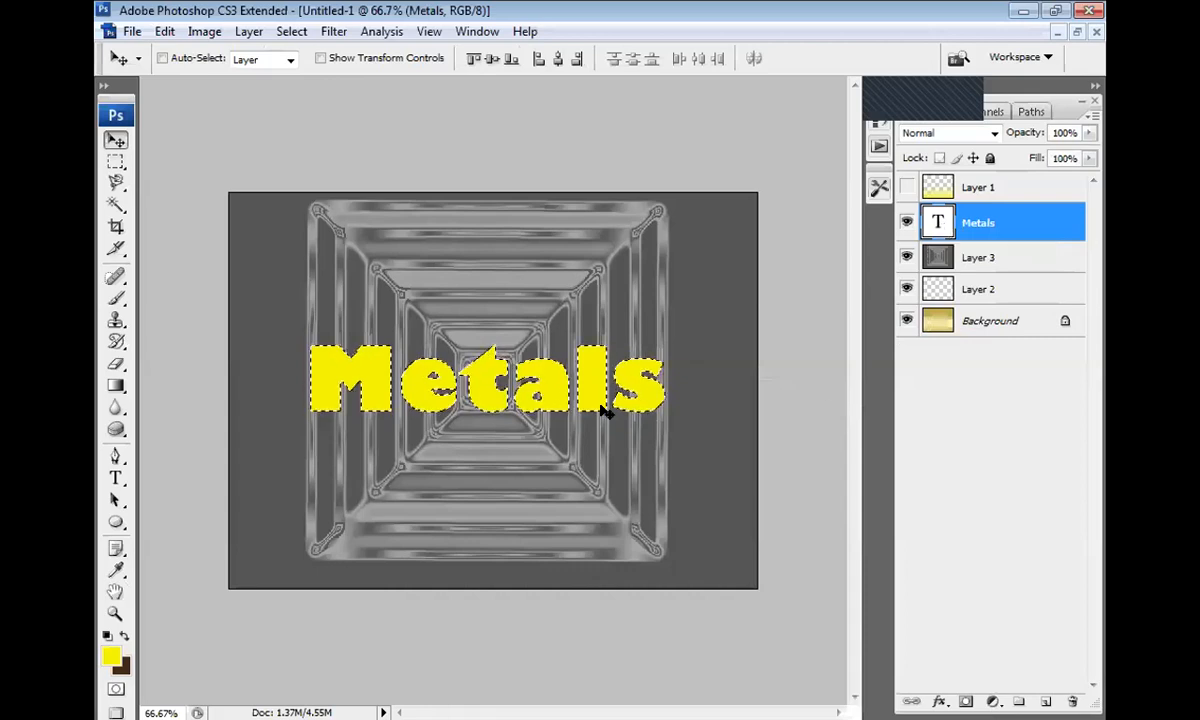
{"action": "left_click", "coordinate": [906, 222]}
{"action": "left_click", "coordinate": [906, 222]}
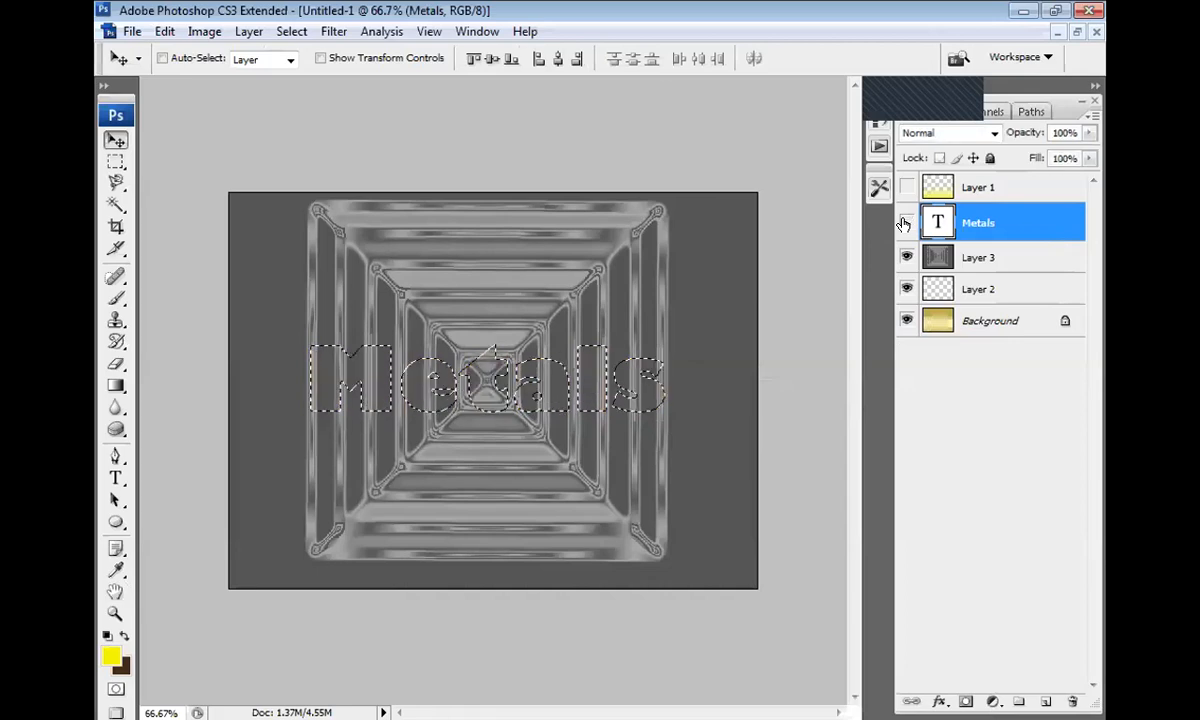
{"action": "left_click", "coordinate": [906, 222]}
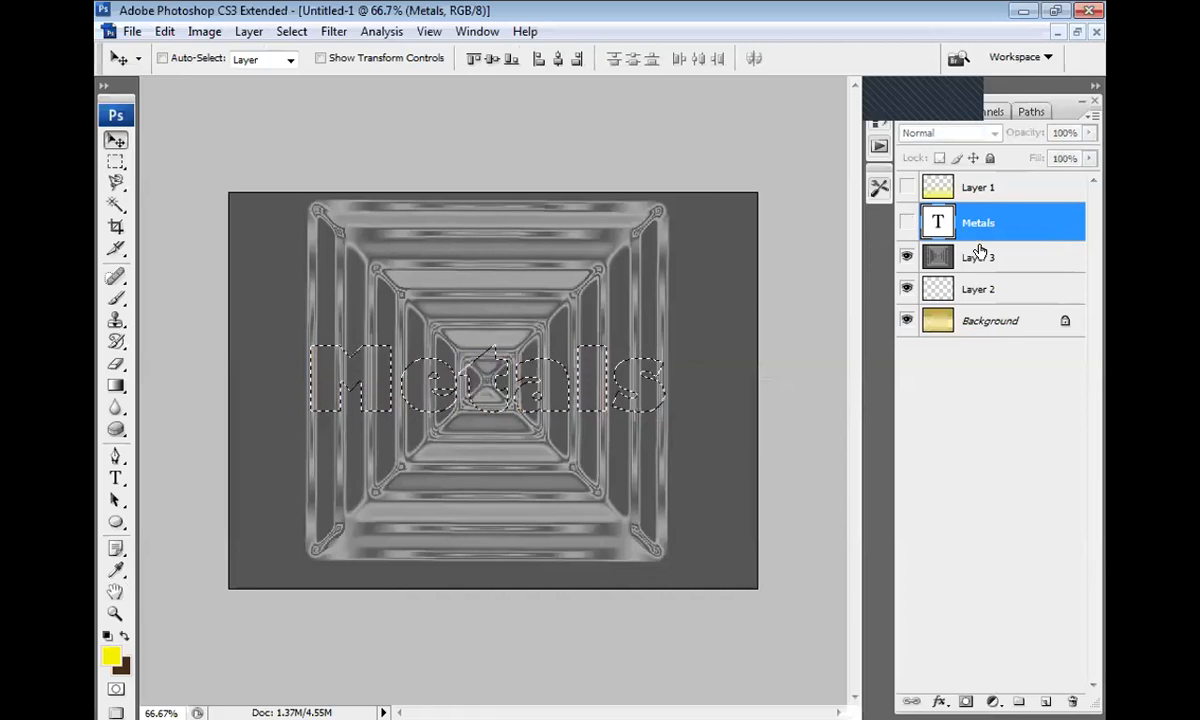
- Copy the letter-shaped selection of Layer 3 onto a new layer
{"action": "left_click", "coordinate": [958, 262]}
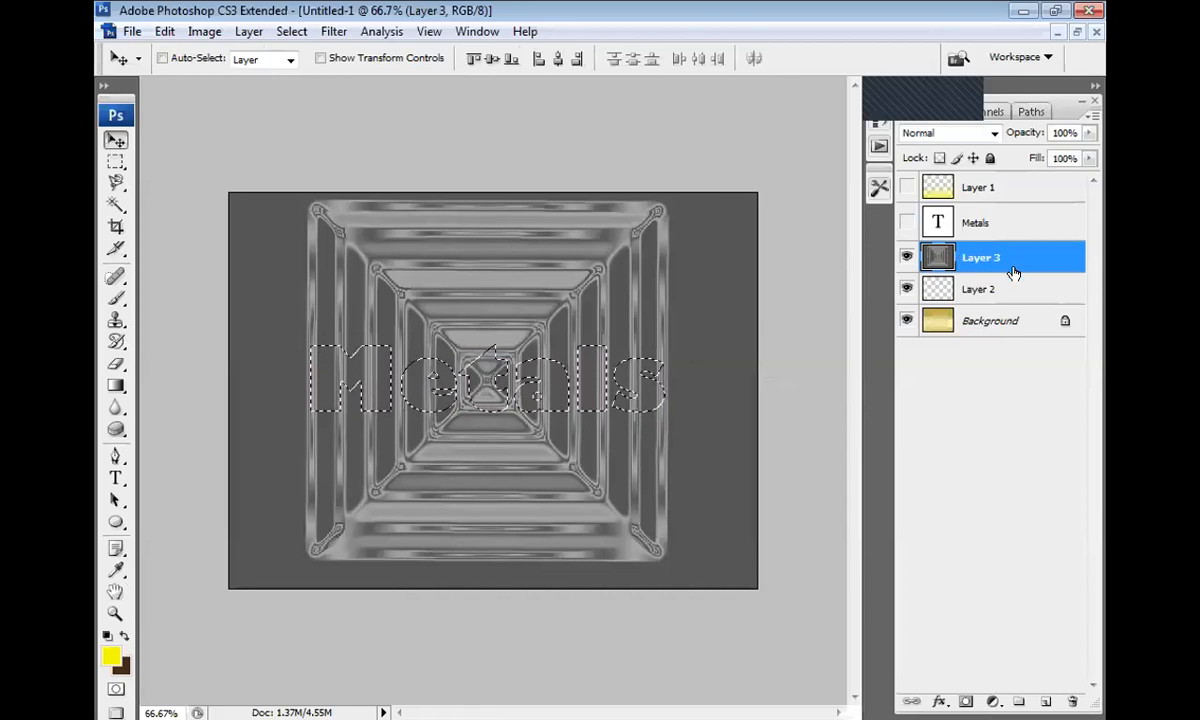
{"action": "key", "text": "ctrl+j"}
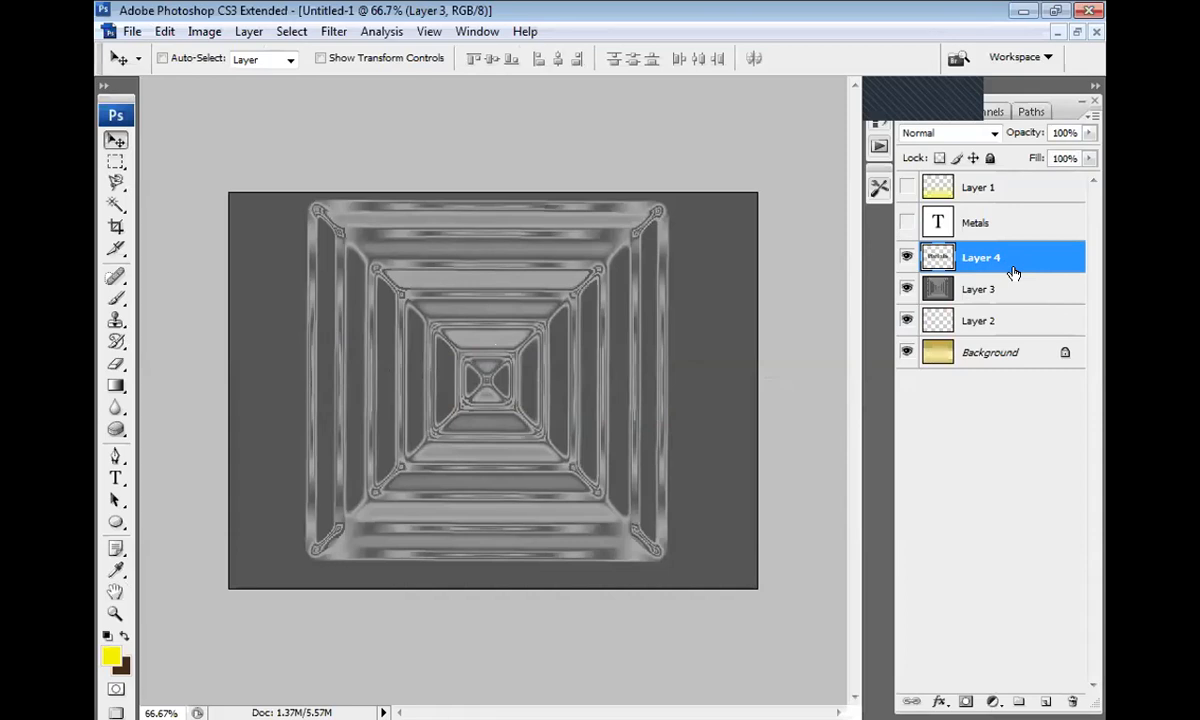
- Check the copied chrome letters alone by hiding Layer 3, Layer 2 and Background, and show those layers again
{"action": "left_click", "coordinate": [915, 290]}
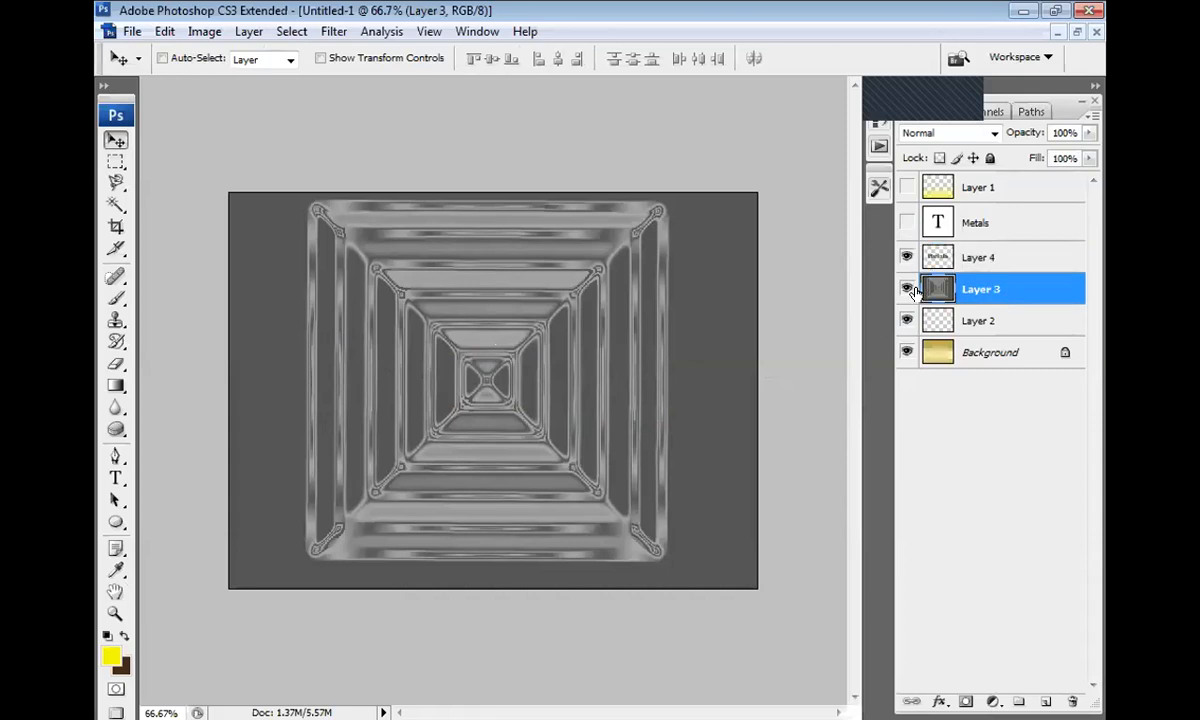
{"action": "left_click", "coordinate": [907, 289]}
{"action": "left_click", "coordinate": [906, 321]}
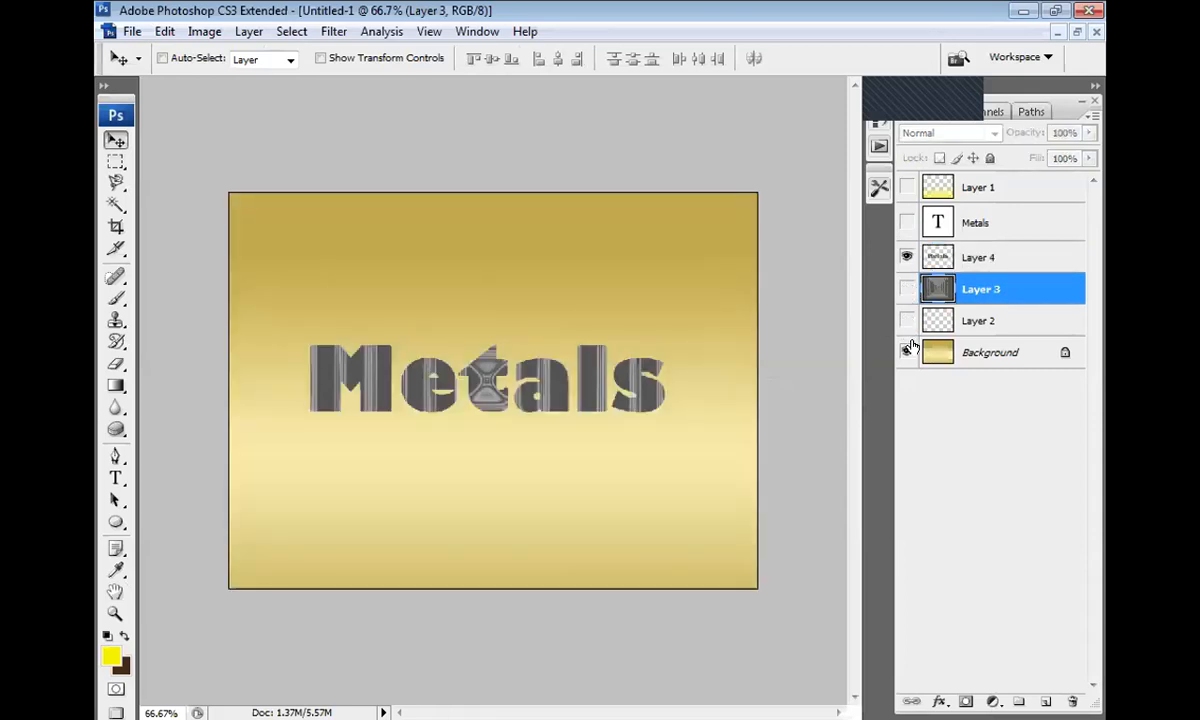
{"action": "left_click", "coordinate": [906, 352]}
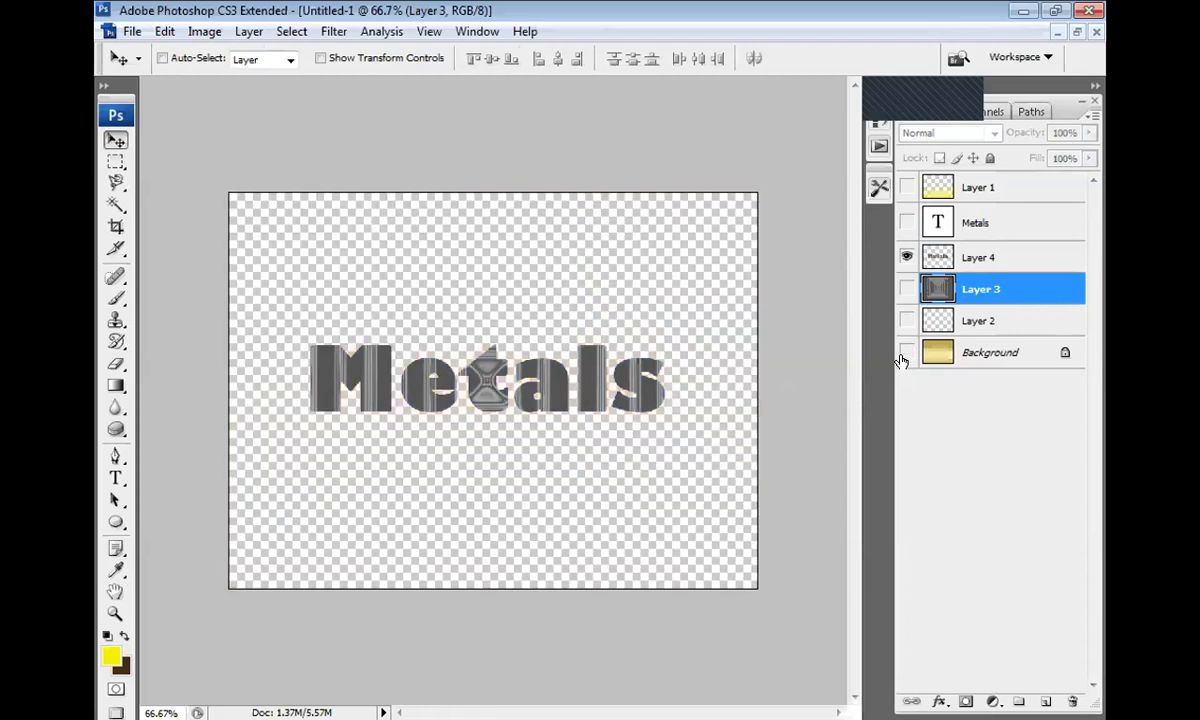
{"action": "left_click", "coordinate": [906, 352]}
{"action": "left_click", "coordinate": [906, 321]}
{"action": "left_click", "coordinate": [906, 289]}
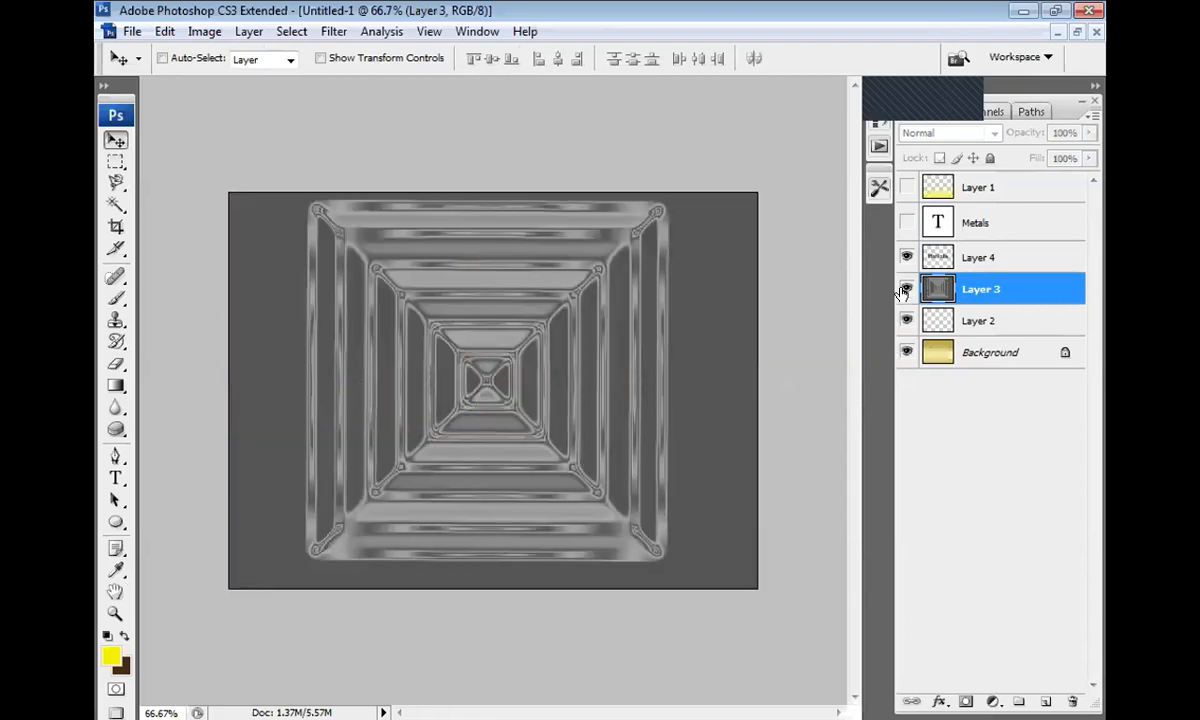
- Add a Drop Shadow and a Bevel and Emboss effect to Layer 4, keeping the default settings
{"action": "left_click", "coordinate": [1018, 265]}
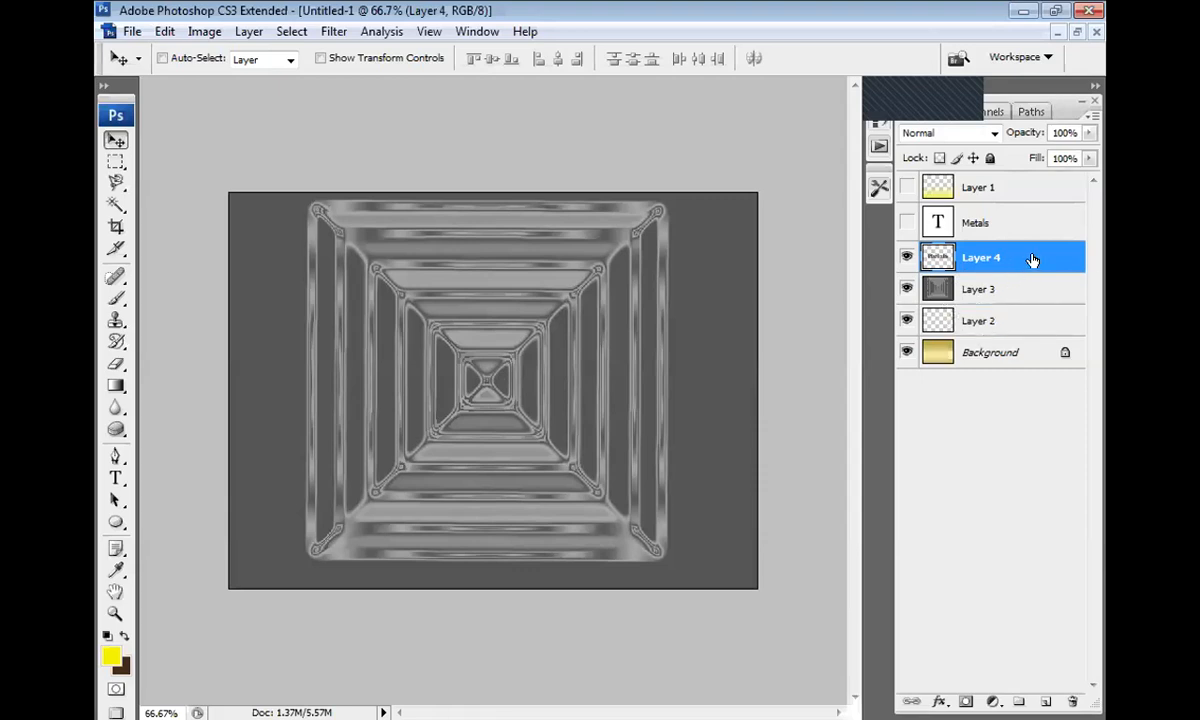
{"action": "key", "text": "h"}
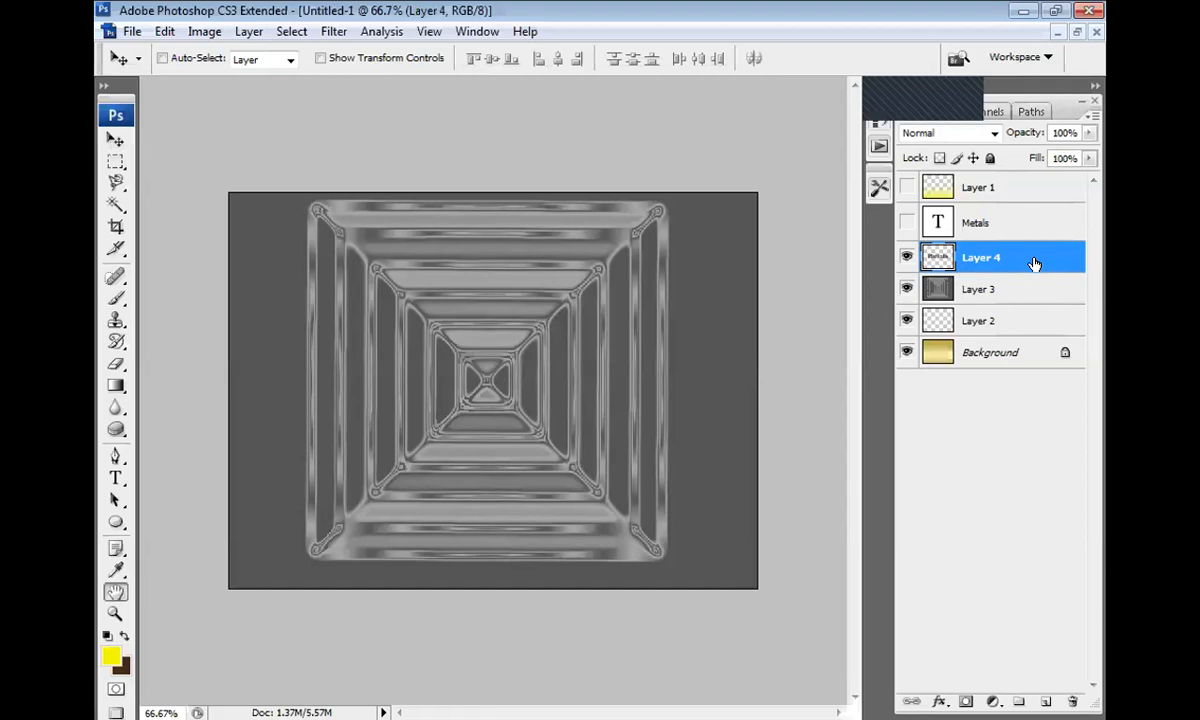
{"action": "left_click_drag", "start_coordinate": [583, 347], "coordinate": [876, 192]}
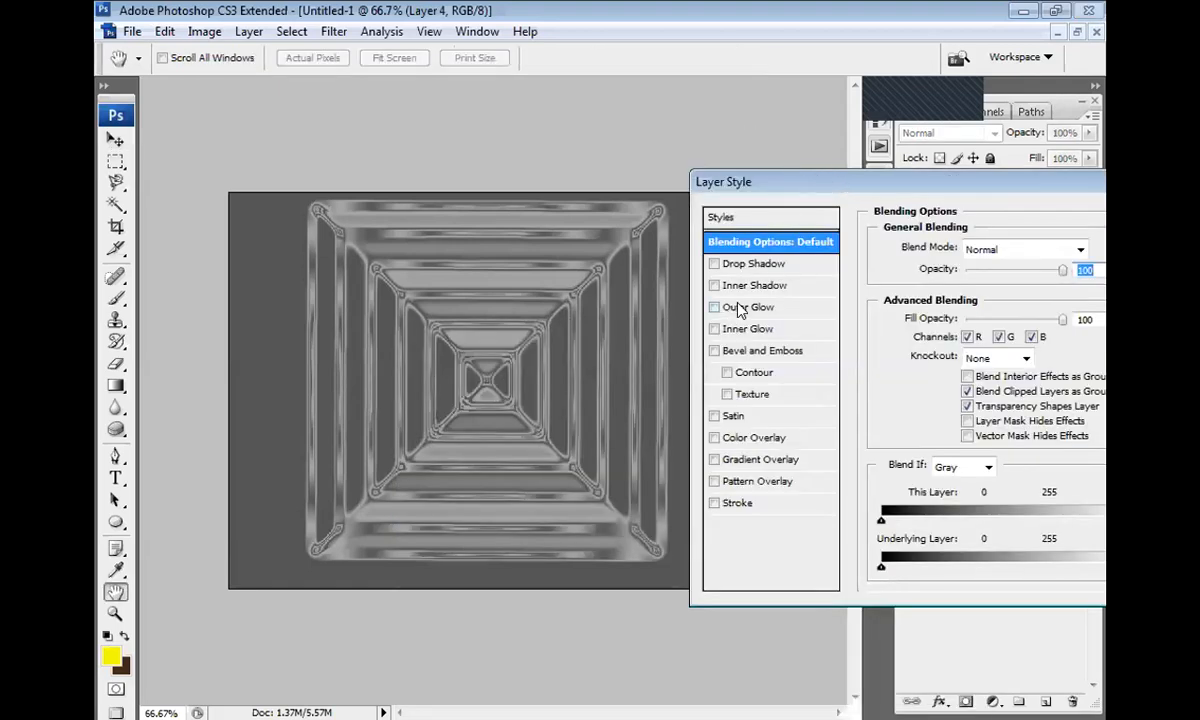
{"action": "left_click", "coordinate": [755, 266]}
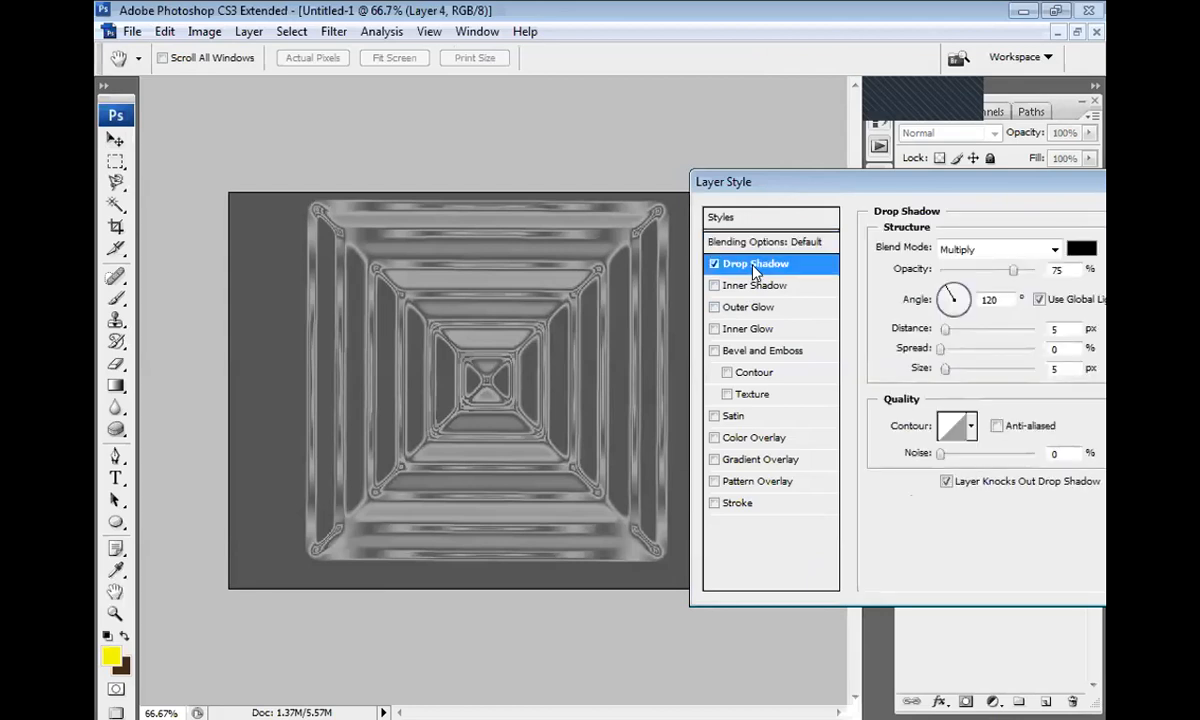
{"action": "left_click_drag", "start_coordinate": [785, 182], "coordinate": [887, 154]}
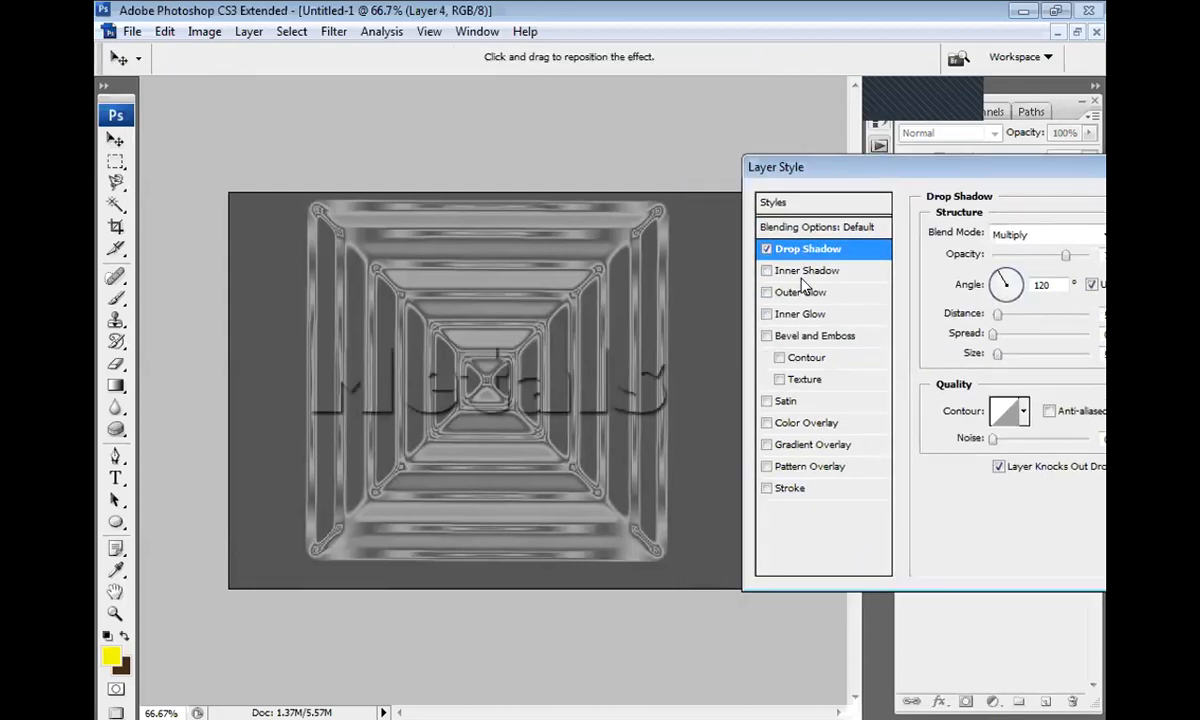
{"action": "left_click", "coordinate": [812, 336]}
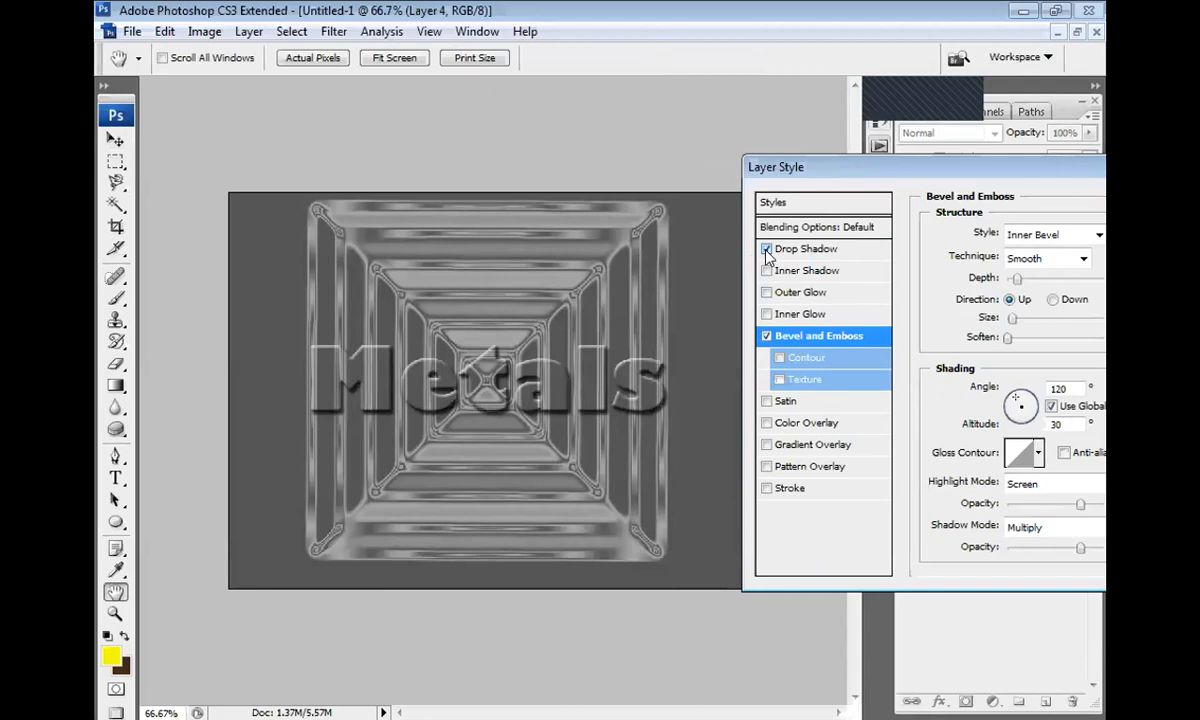
- Try the Outer Bevel, Inner Bevel, Emboss, Pillow Emboss and Stroke Emboss styles on Layer 4's bevel
{"action": "left_click", "coordinate": [1030, 236]}
{"action": "left_click", "coordinate": [1030, 238]}
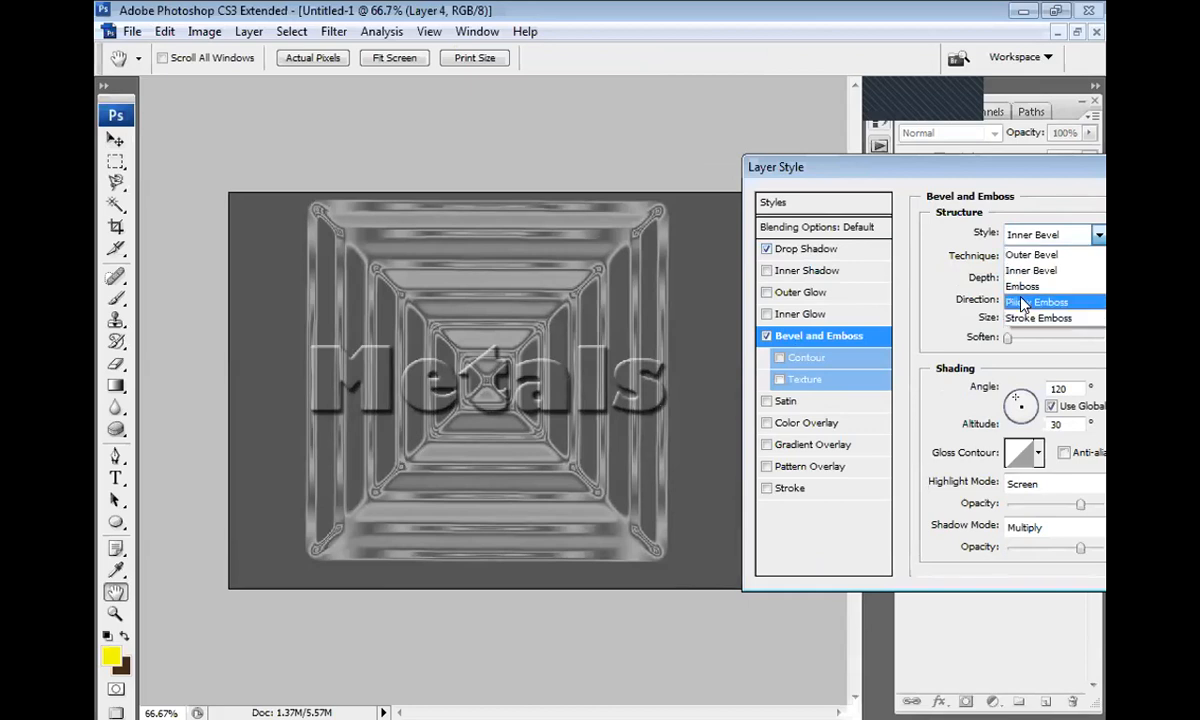
{"action": "left_click", "coordinate": [1018, 255]}
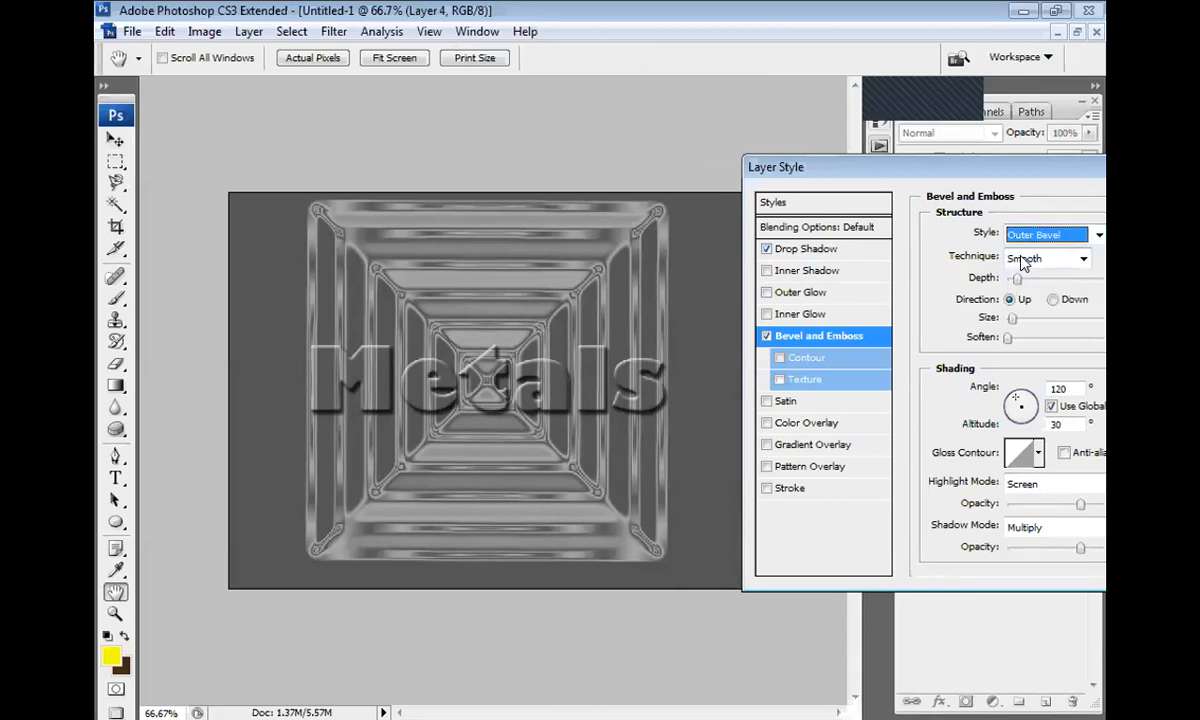
{"action": "left_click", "coordinate": [1018, 235]}
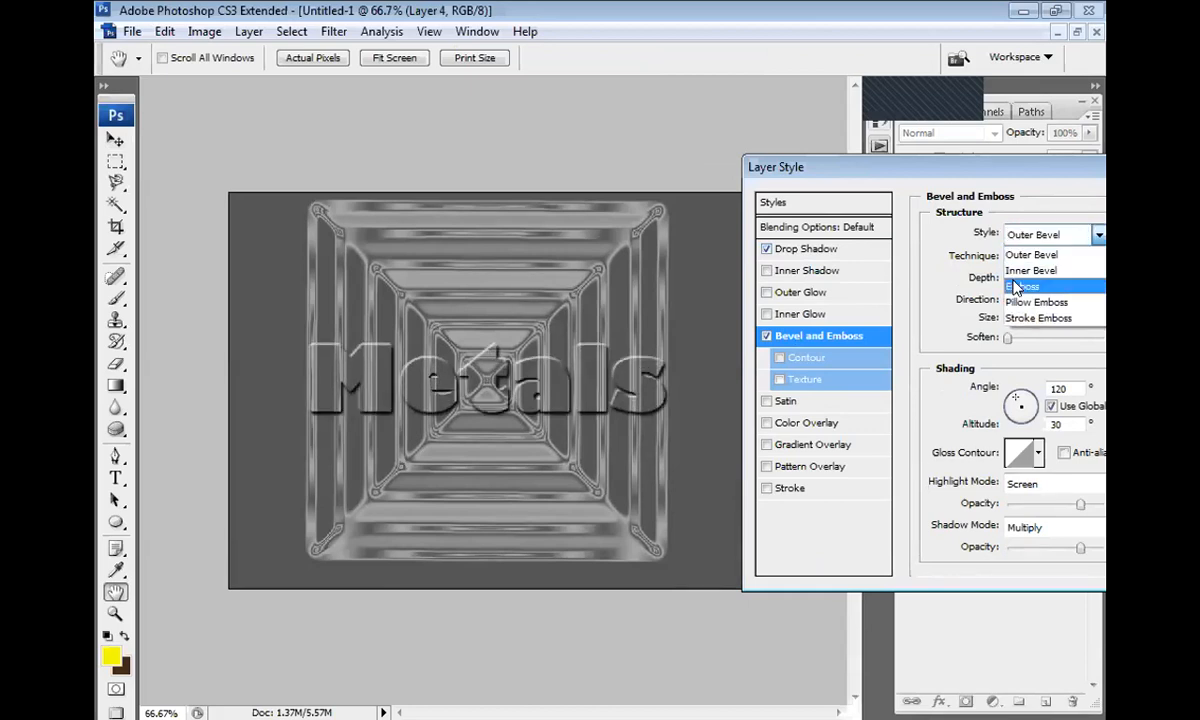
{"action": "left_click", "coordinate": [1016, 271]}
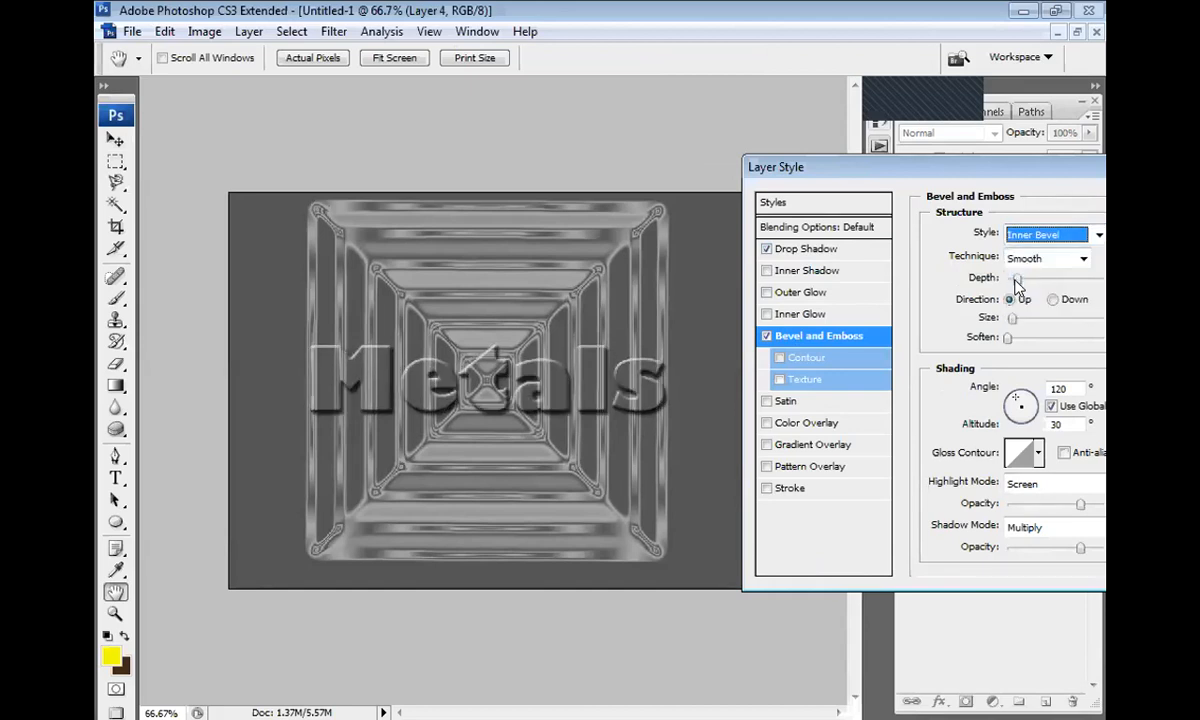
{"action": "left_click", "coordinate": [1018, 240]}
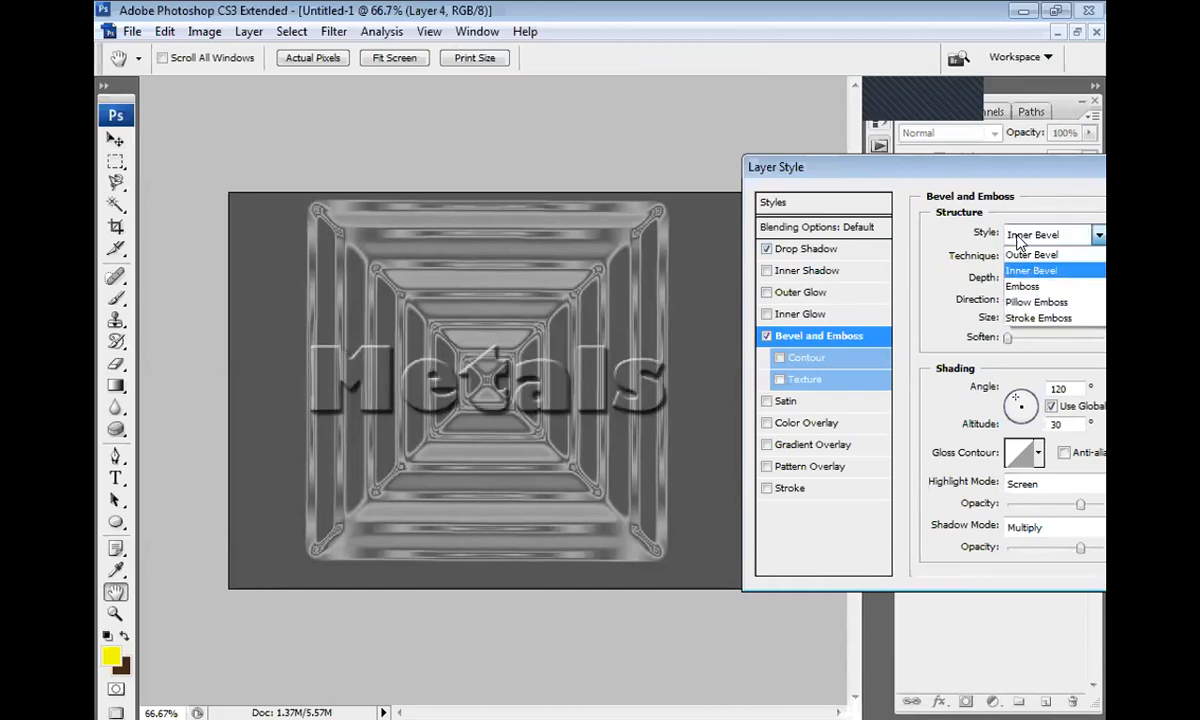
{"action": "left_click", "coordinate": [1018, 288]}
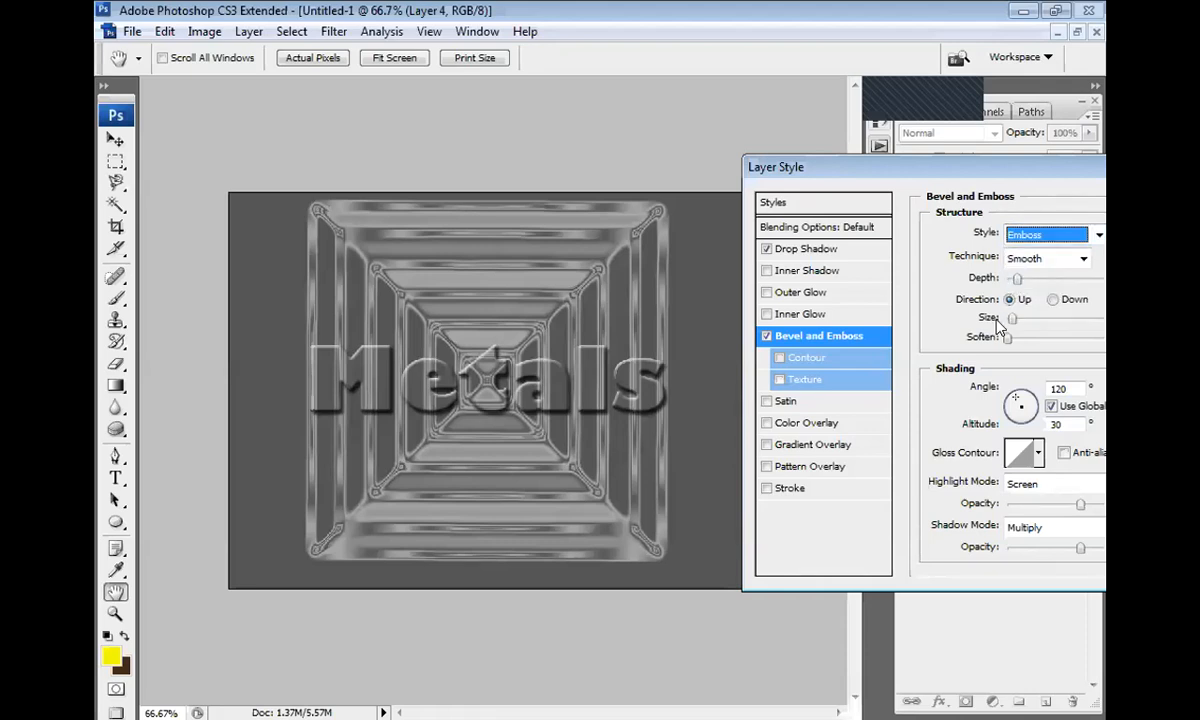
{"action": "left_click", "coordinate": [1020, 235]}
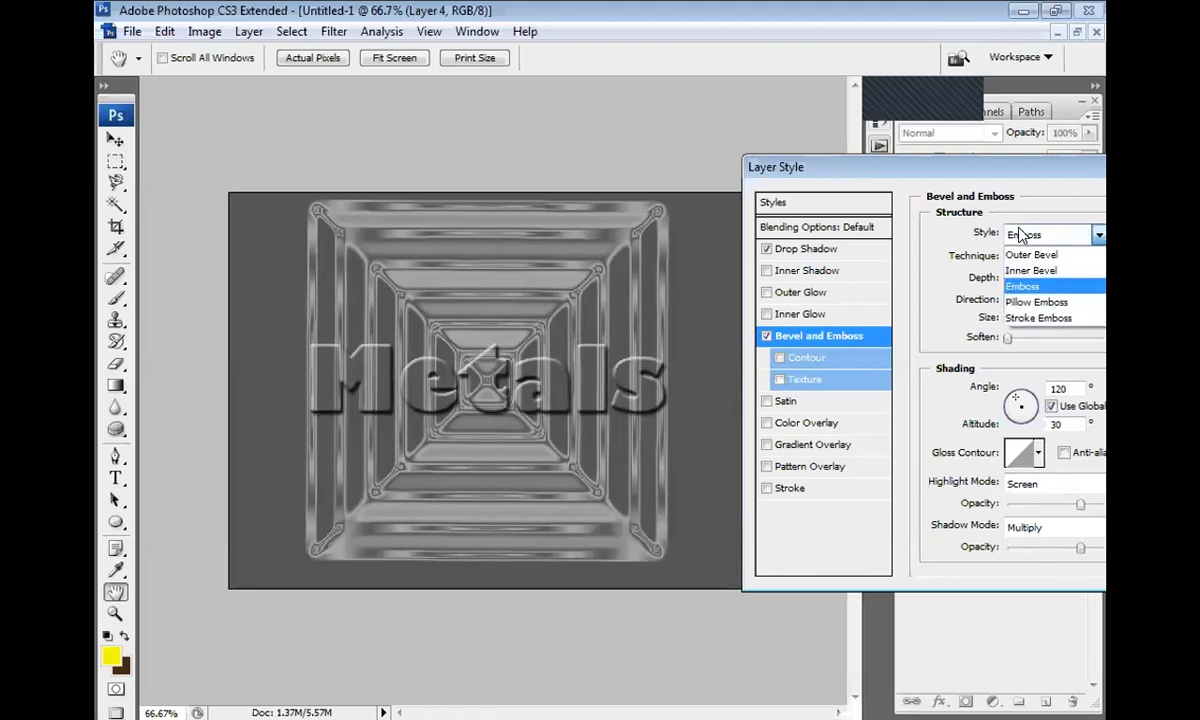
{"action": "left_click", "coordinate": [1012, 303]}
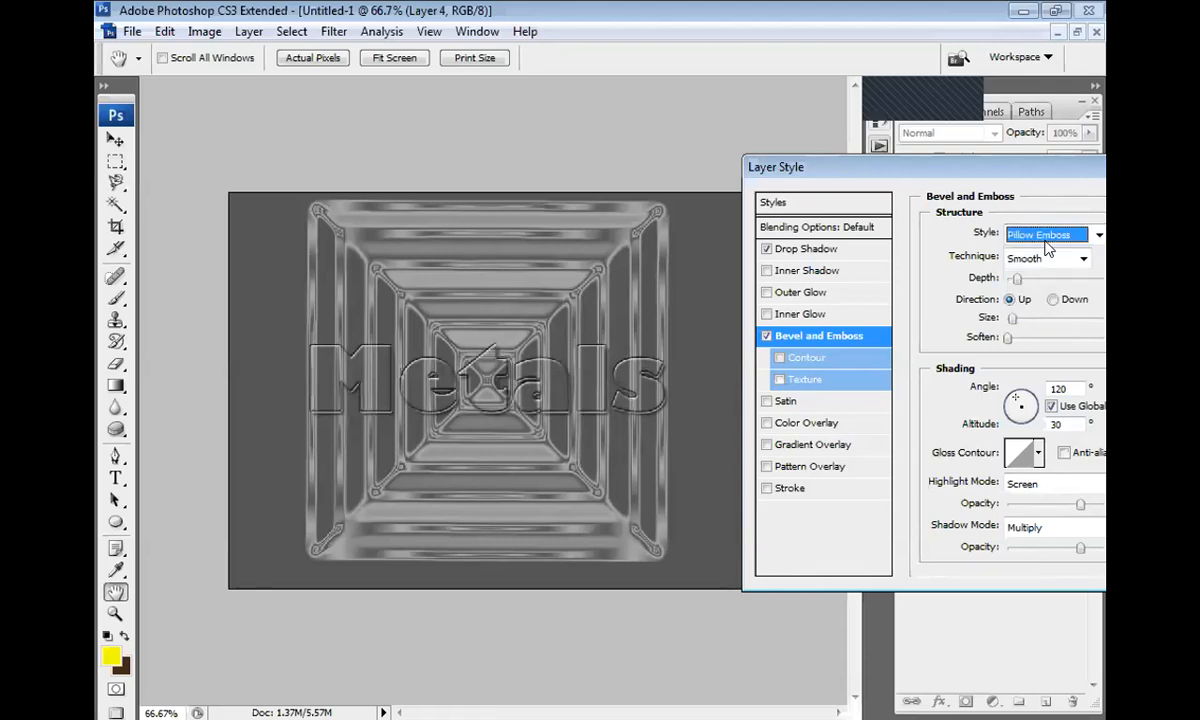
{"action": "left_click", "coordinate": [1045, 236]}
{"action": "left_click", "coordinate": [1035, 319]}
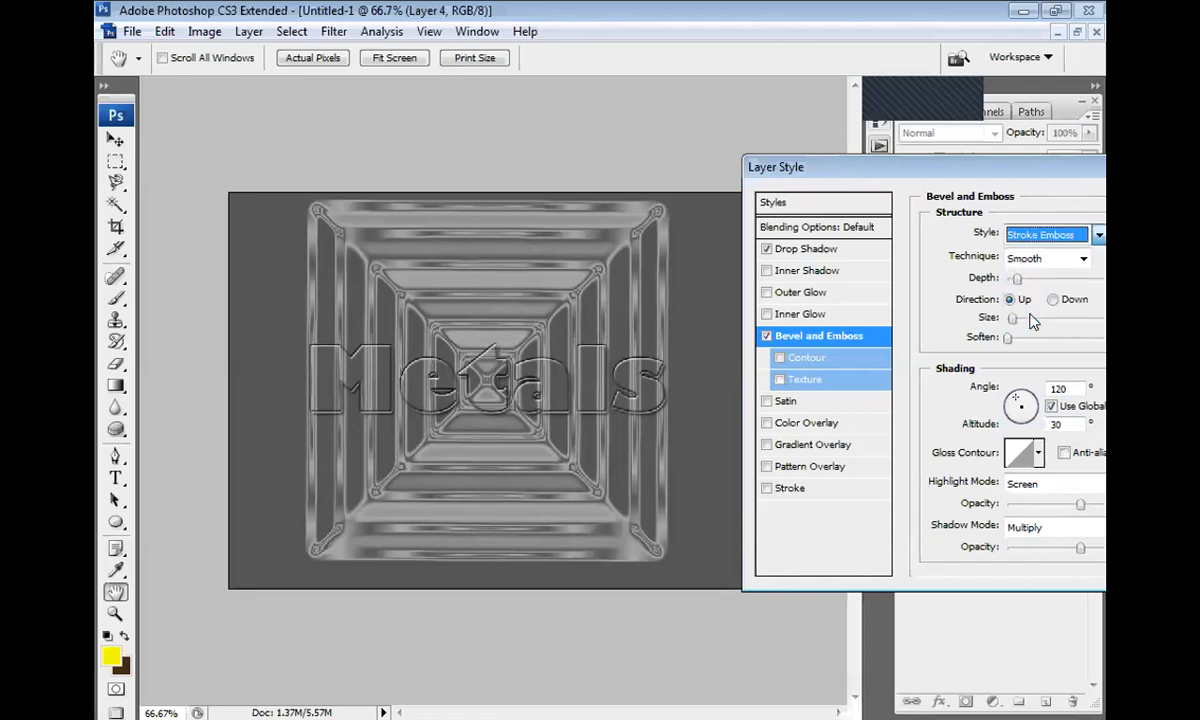
- Set Layer 4's bevel style to Pillow Emboss with a size of 9 px
{"action": "left_click", "coordinate": [1040, 234]}
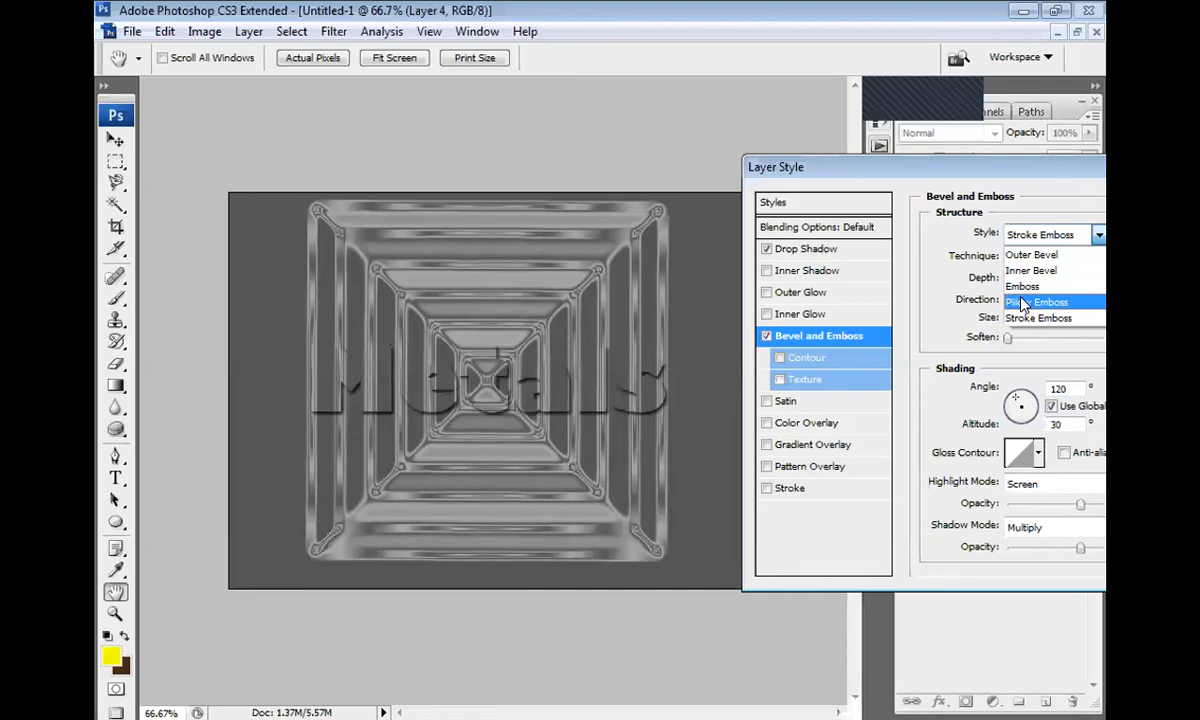
{"action": "left_click", "coordinate": [1023, 303]}
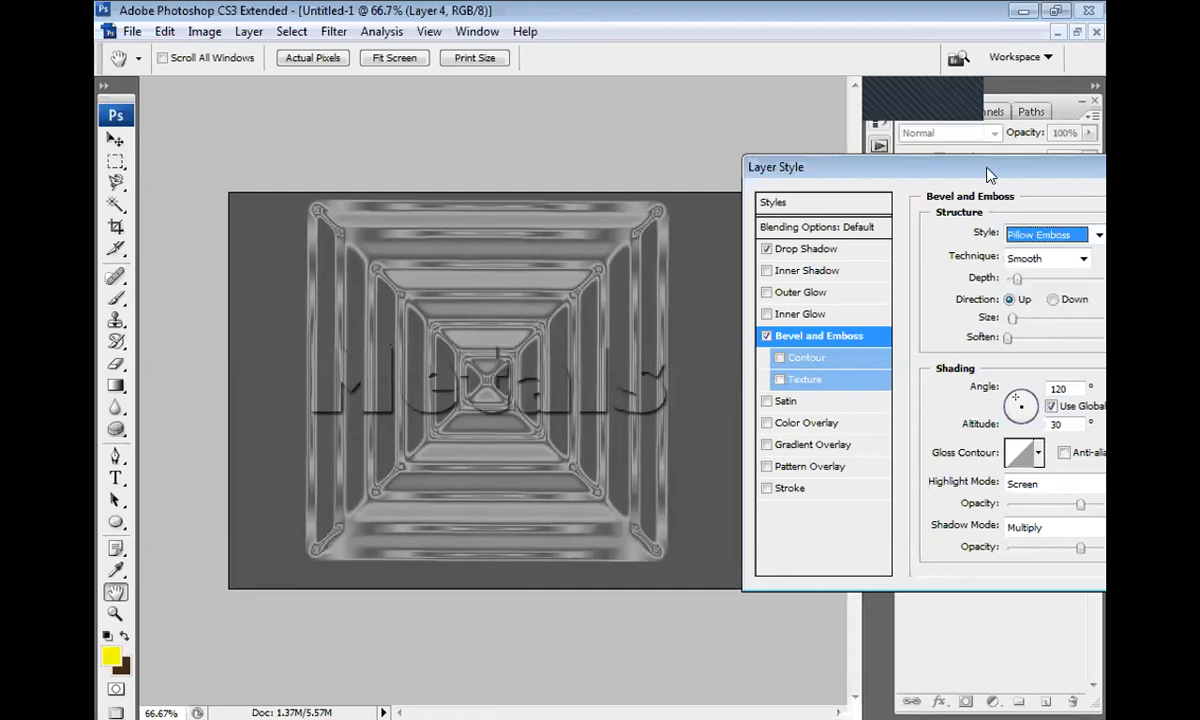
{"action": "left_click_drag", "start_coordinate": [959, 177], "coordinate": [888, 183]}
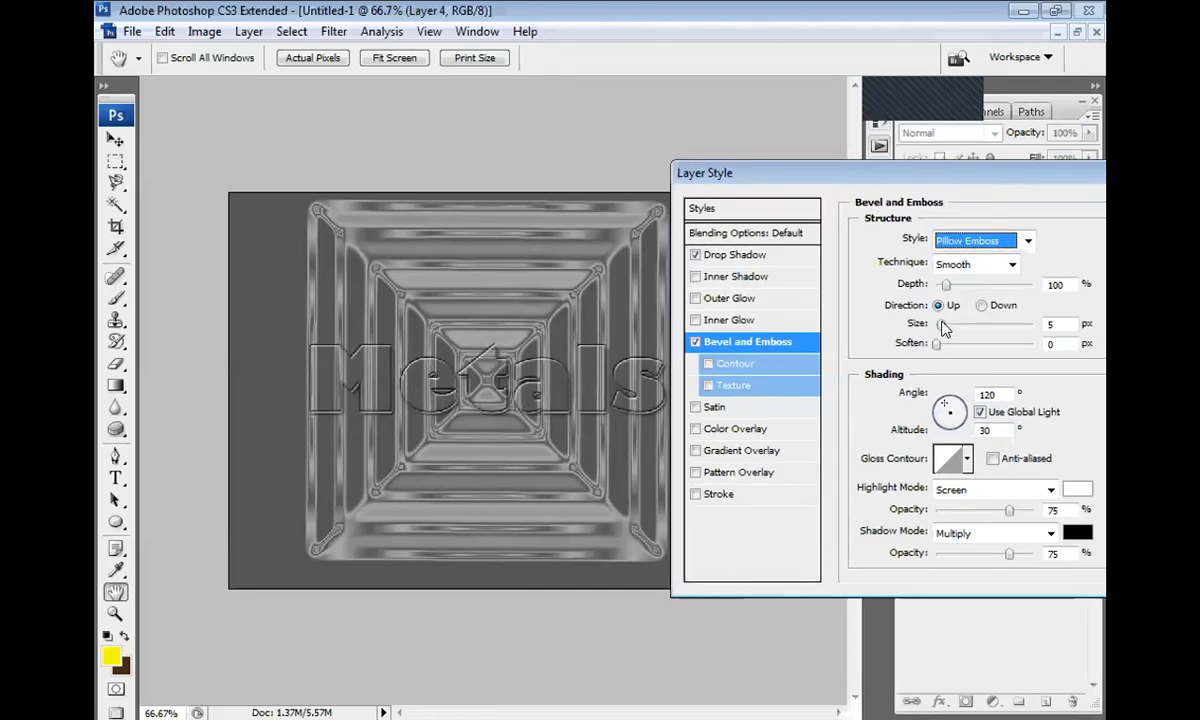
{"action": "mouse_move", "coordinate": [938, 324]}
{"action": "left_mouse_down"}
{"action": "mouse_move", "coordinate": [954, 324]}
{"action": "mouse_move", "coordinate": [945, 331]}
{"action": "left_mouse_up"}
- Compare Outer Bevel, Inner Bevel and Emboss on the Metals letters with the larger bevel size
{"action": "left_click", "coordinate": [948, 240]}
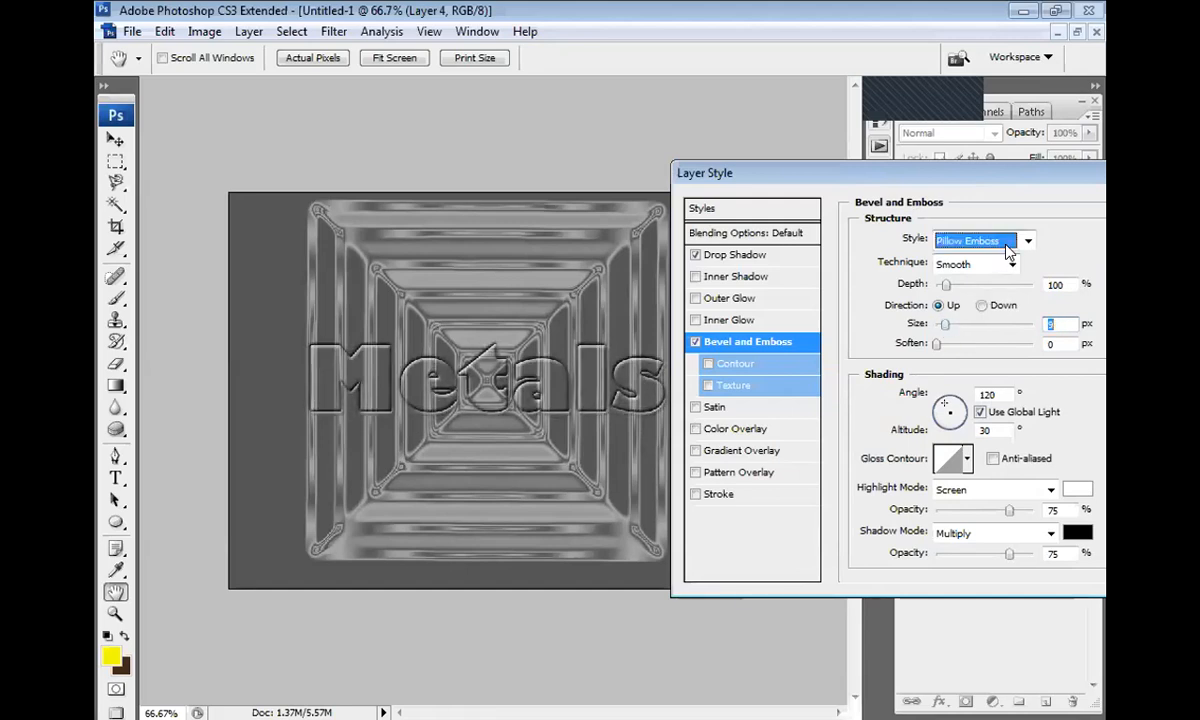
{"action": "left_click", "coordinate": [968, 261]}
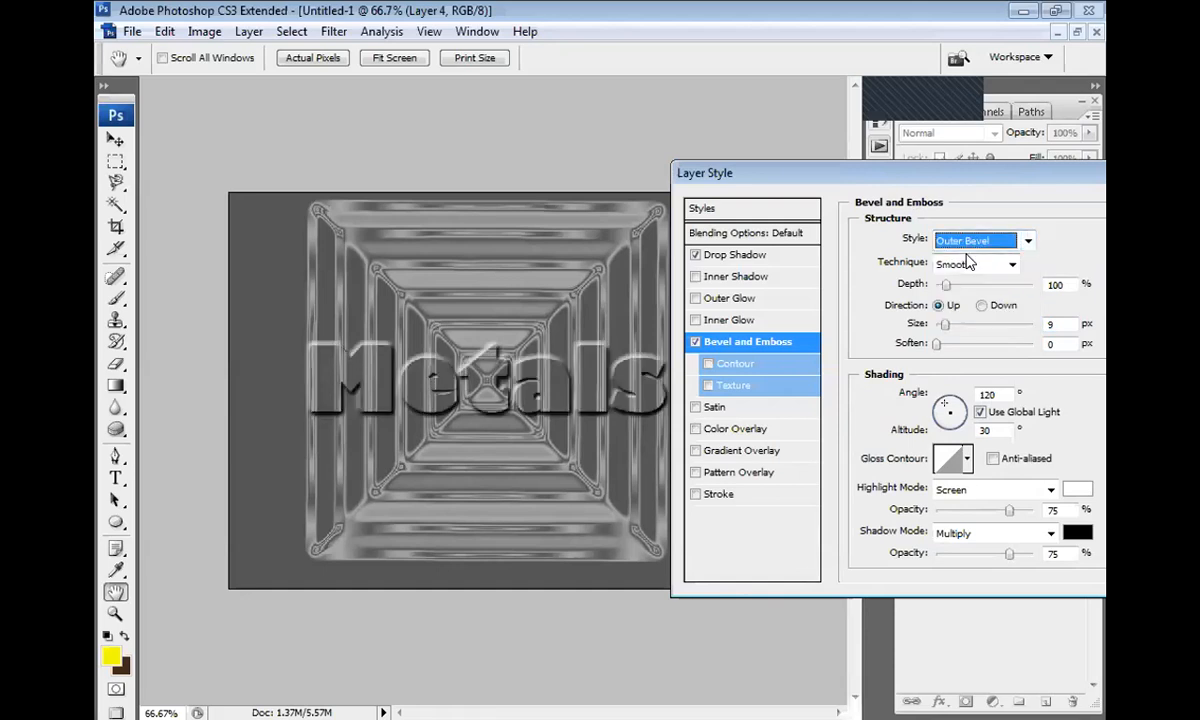
{"action": "left_click", "coordinate": [960, 242]}
{"action": "left_click", "coordinate": [960, 274]}
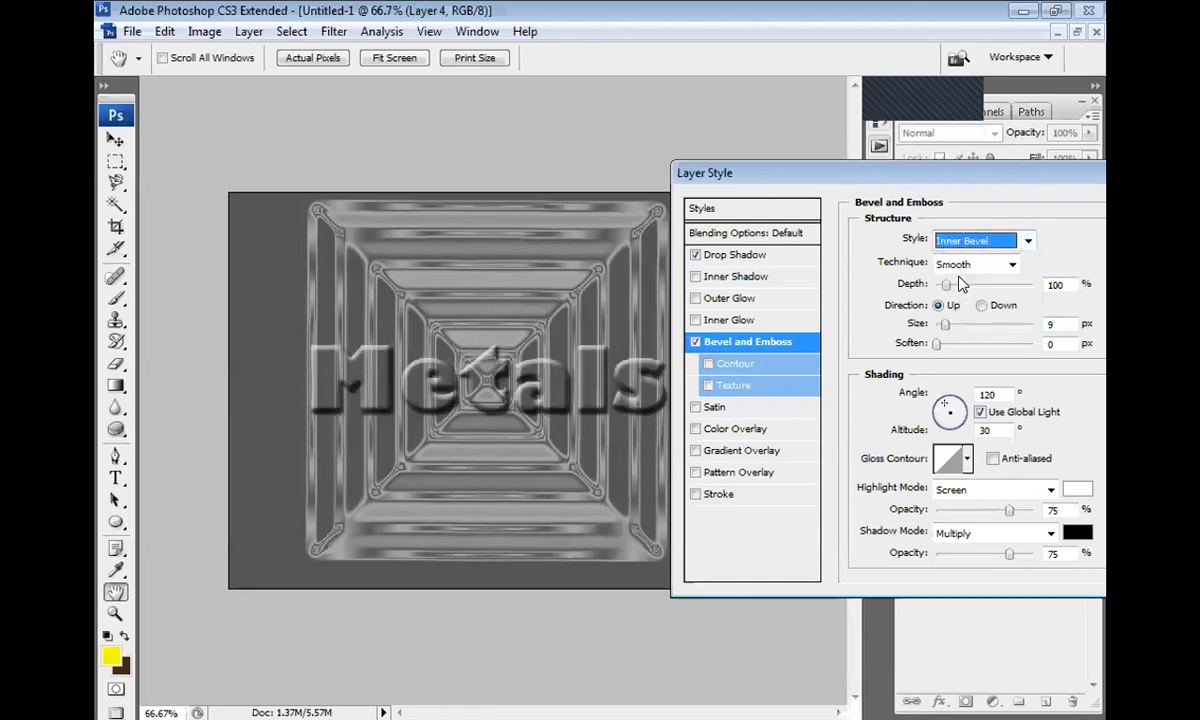
{"action": "left_click", "coordinate": [950, 240]}
{"action": "left_click", "coordinate": [956, 293]}
- Return the bevel style to Pillow Emboss and apply the effects to Layer 4
{"action": "left_click", "coordinate": [962, 241]}
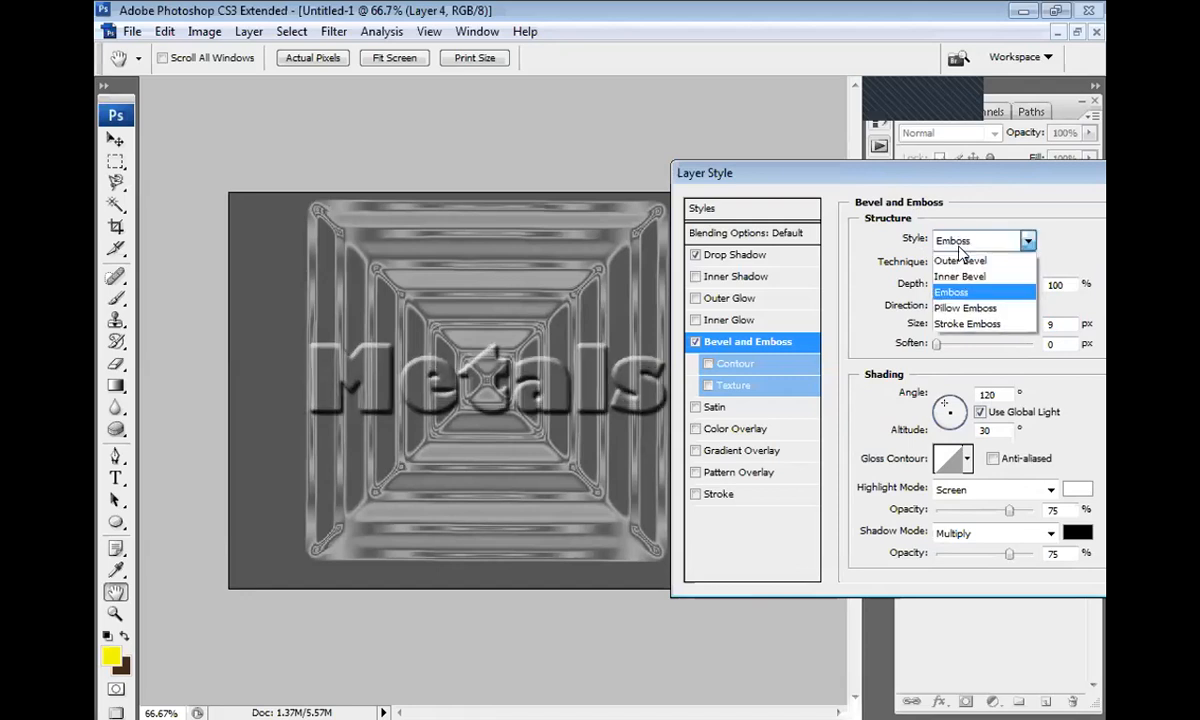
{"action": "left_click", "coordinate": [964, 310]}
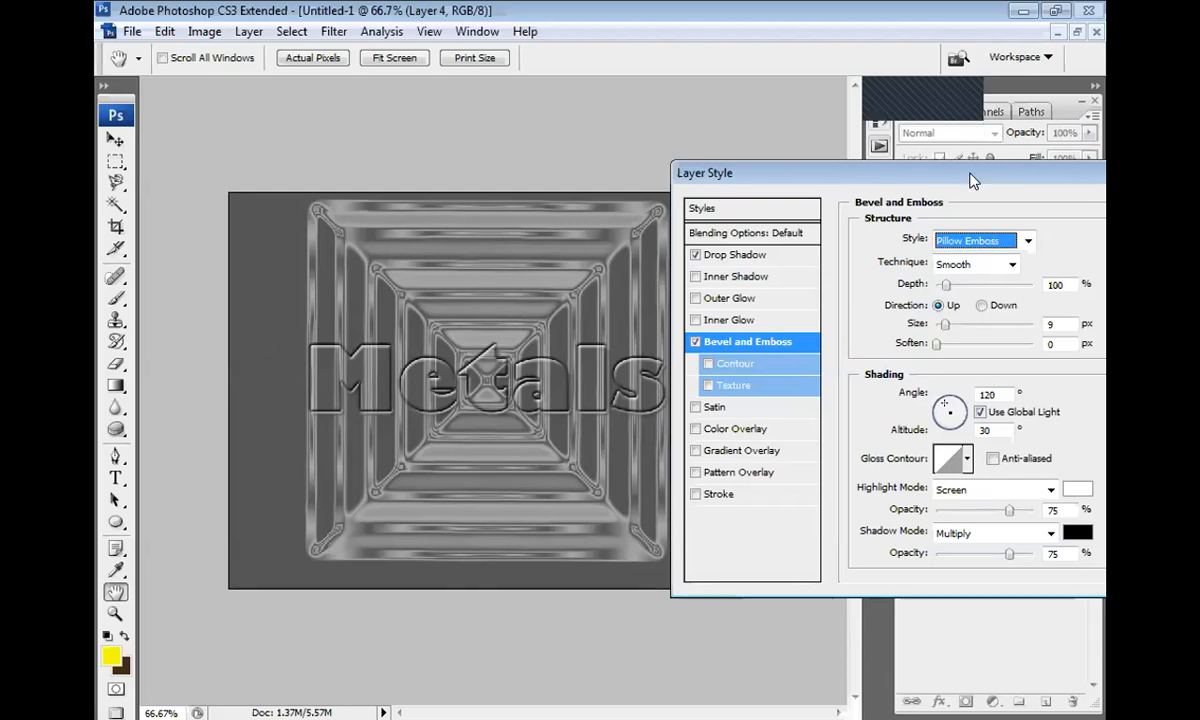
{"action": "left_click_drag", "start_coordinate": [955, 180], "coordinate": [815, 162]}
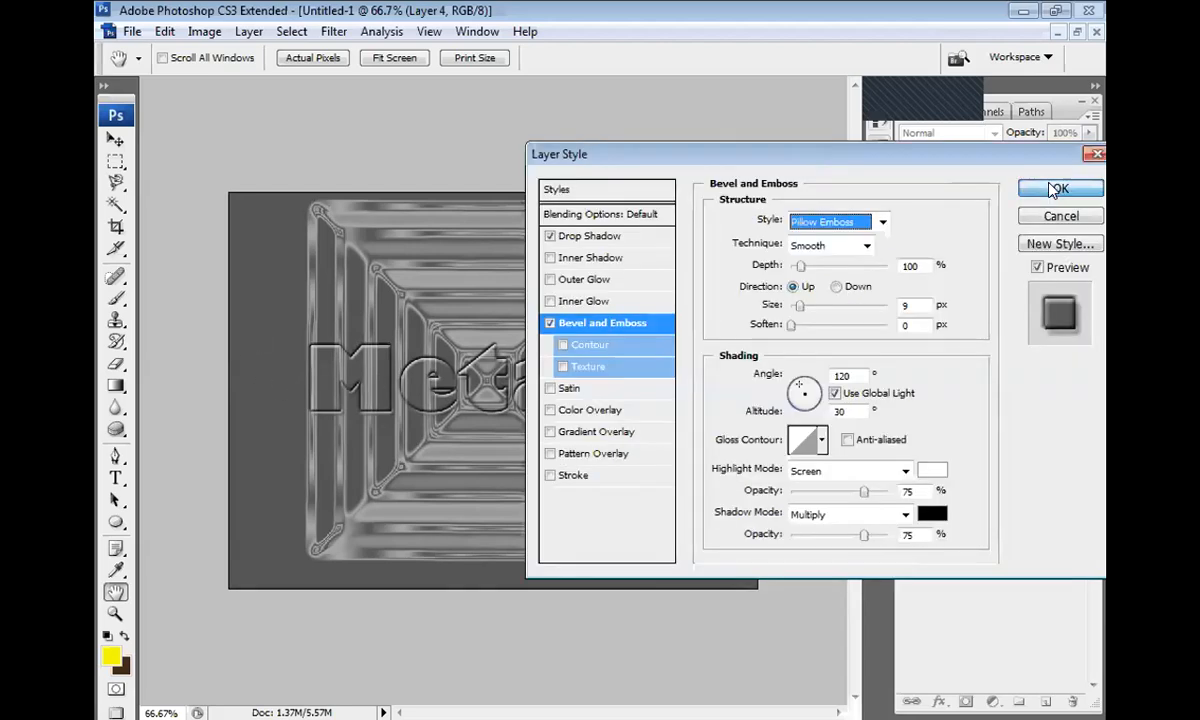
{"action": "left_click", "coordinate": [1049, 189]}
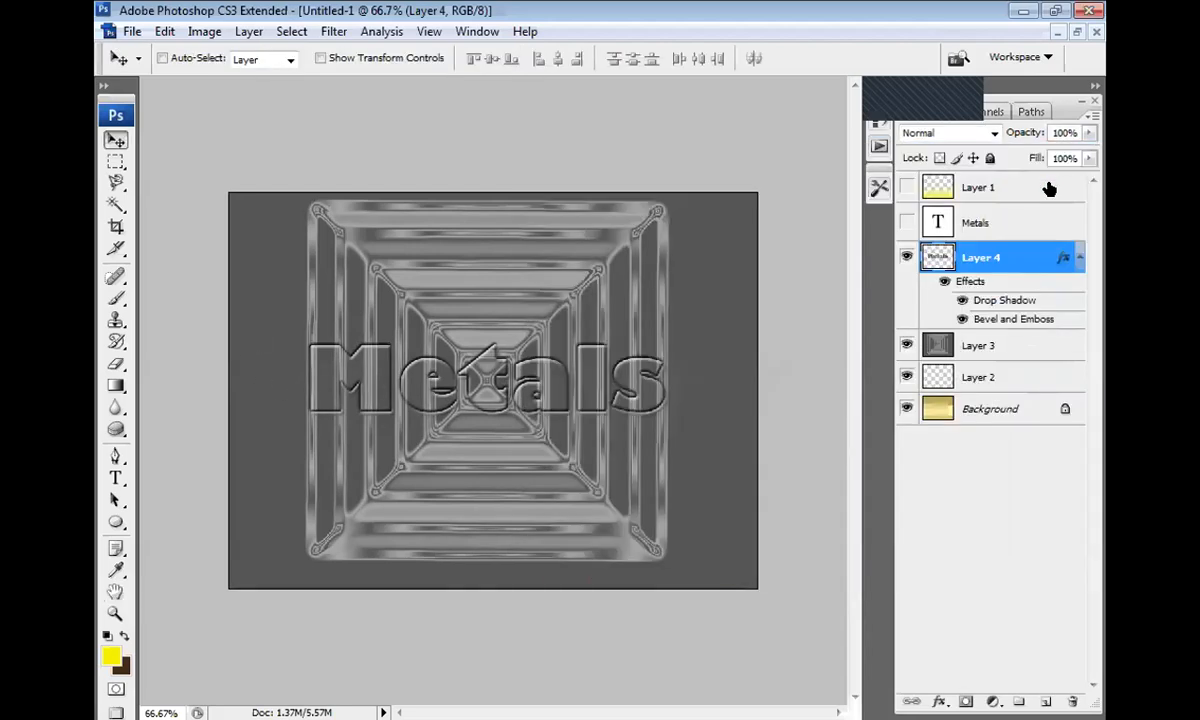
- Reopen Layer 4's layer style and try the preset styles in the first row, such as the fiery orange and blue ones
{"action": "double_click", "coordinate": [1040, 262]}
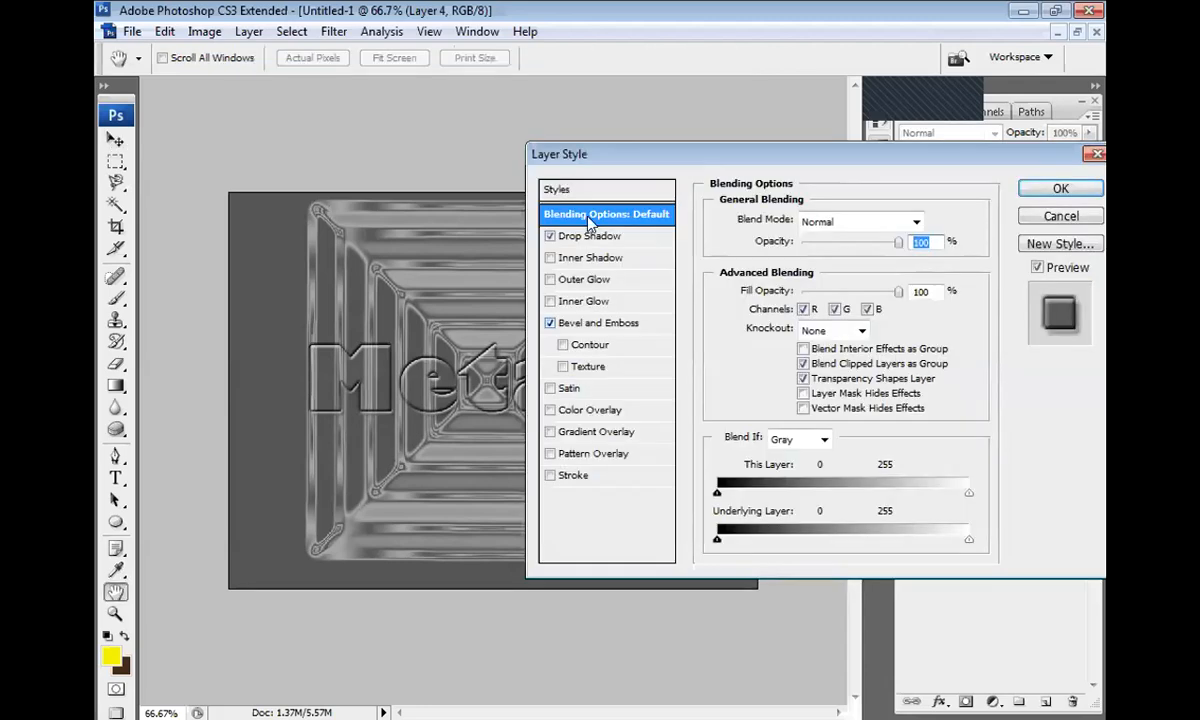
{"action": "left_click", "coordinate": [580, 192]}
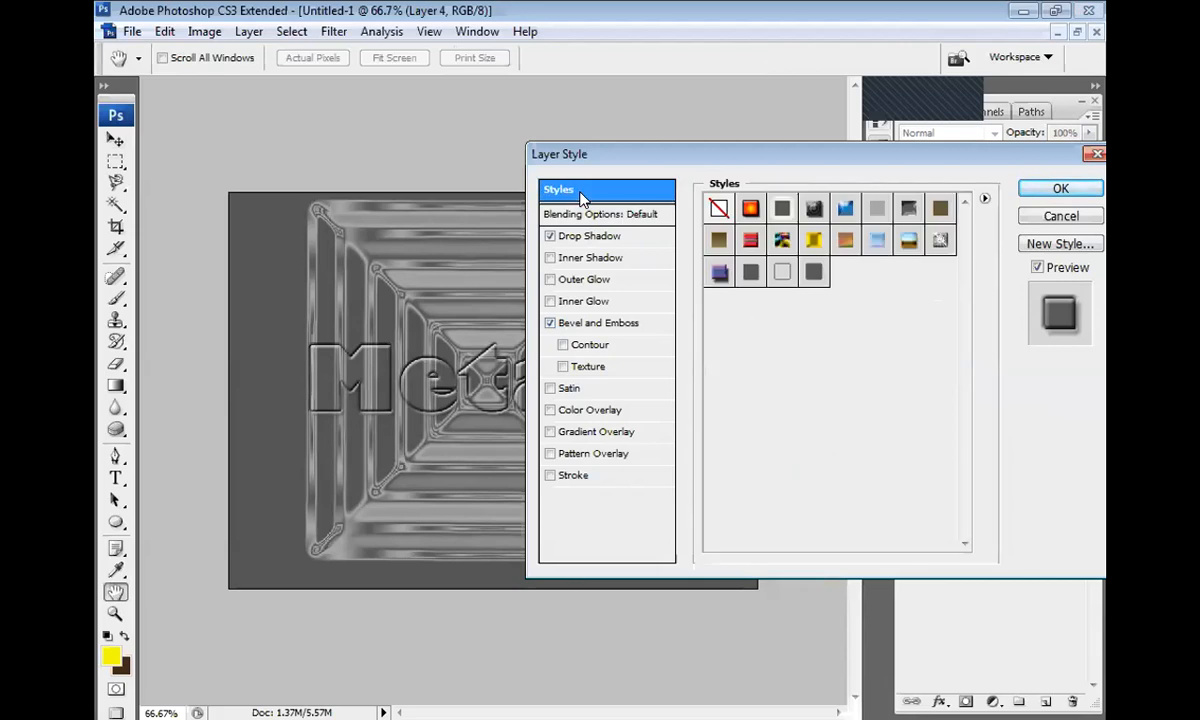
{"action": "left_click", "coordinate": [751, 208]}
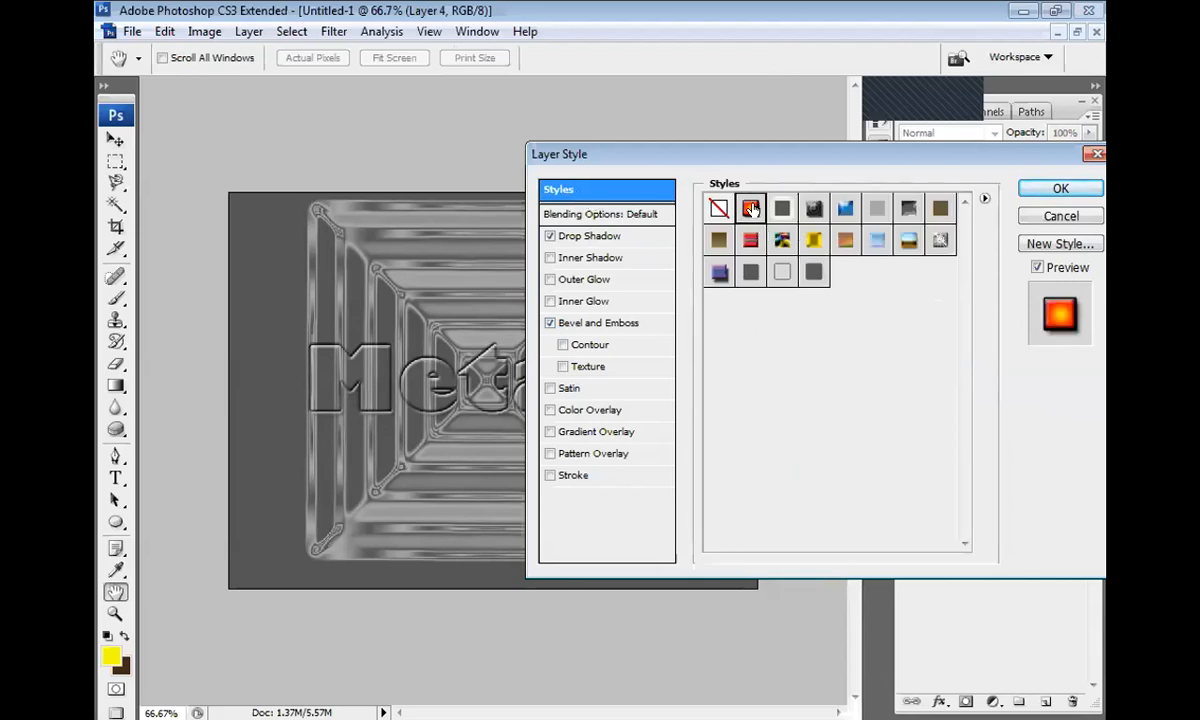
{"action": "left_click_drag", "start_coordinate": [790, 152], "coordinate": [827, 152]}
{"action": "left_click", "coordinate": [818, 207]}
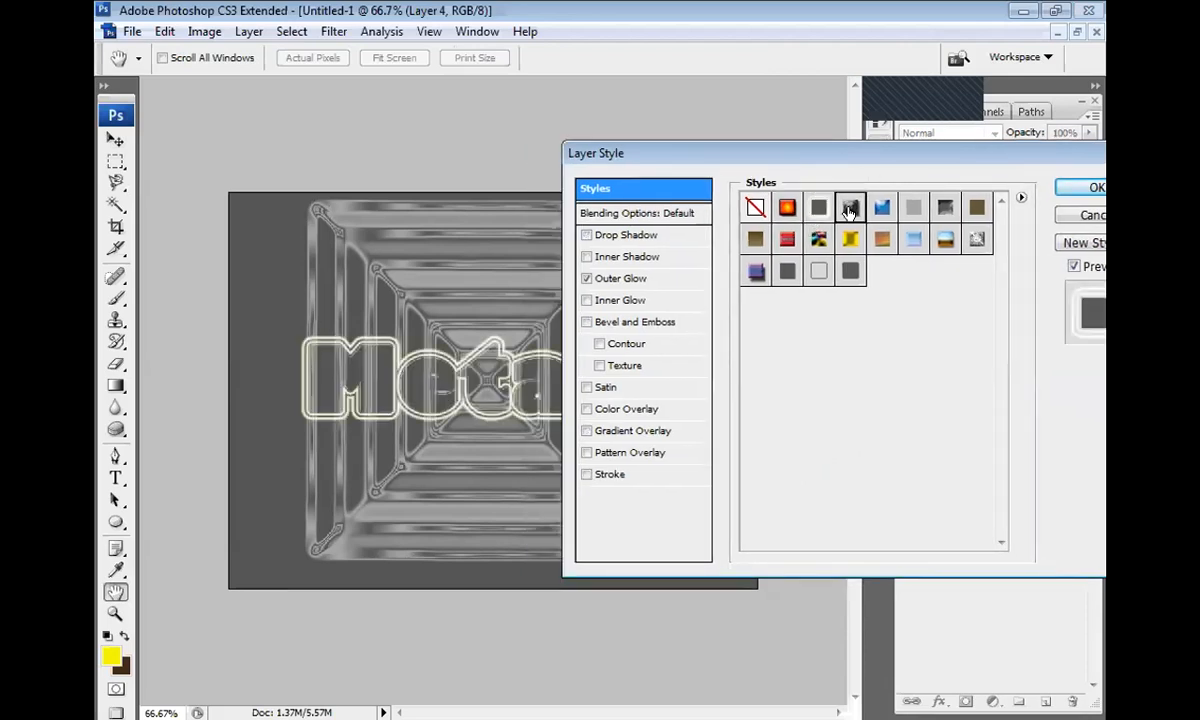
{"action": "left_click", "coordinate": [849, 208]}
{"action": "left_click", "coordinate": [881, 208]}
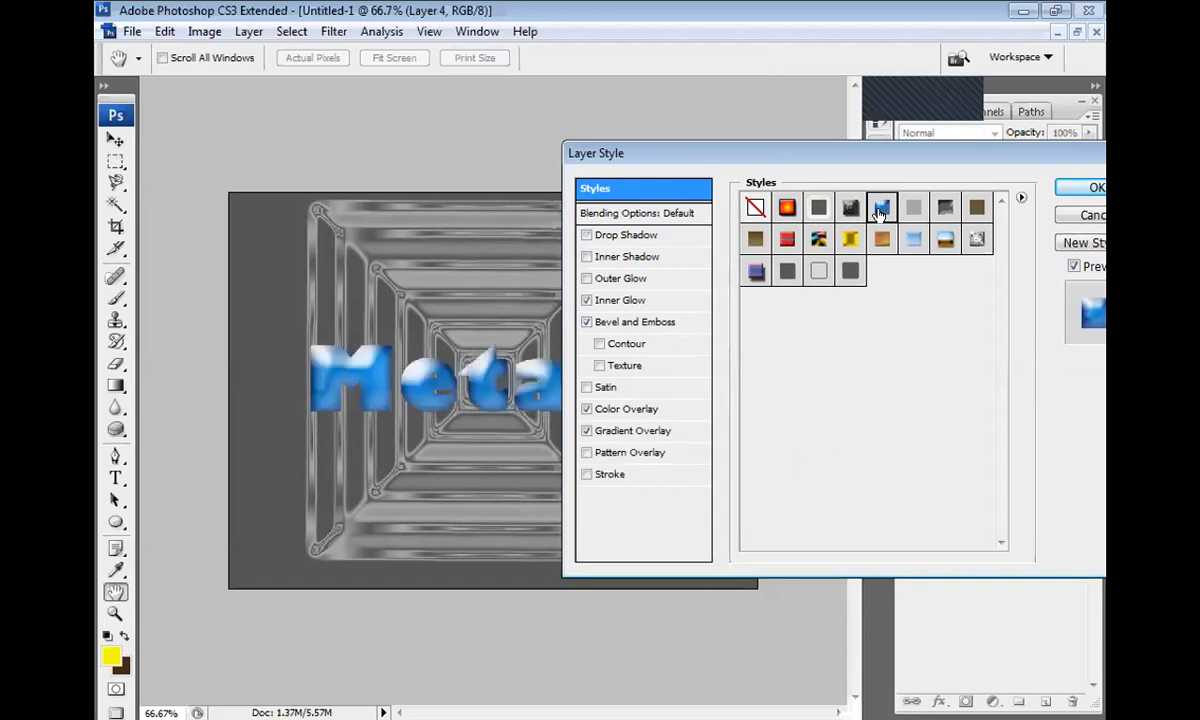
{"action": "left_click", "coordinate": [913, 208]}
{"action": "left_click", "coordinate": [957, 209]}
- Try the second-row preset styles on Layer 4, from the brown gradient to the blue-and-gold chrome one
{"action": "left_click", "coordinate": [752, 240]}
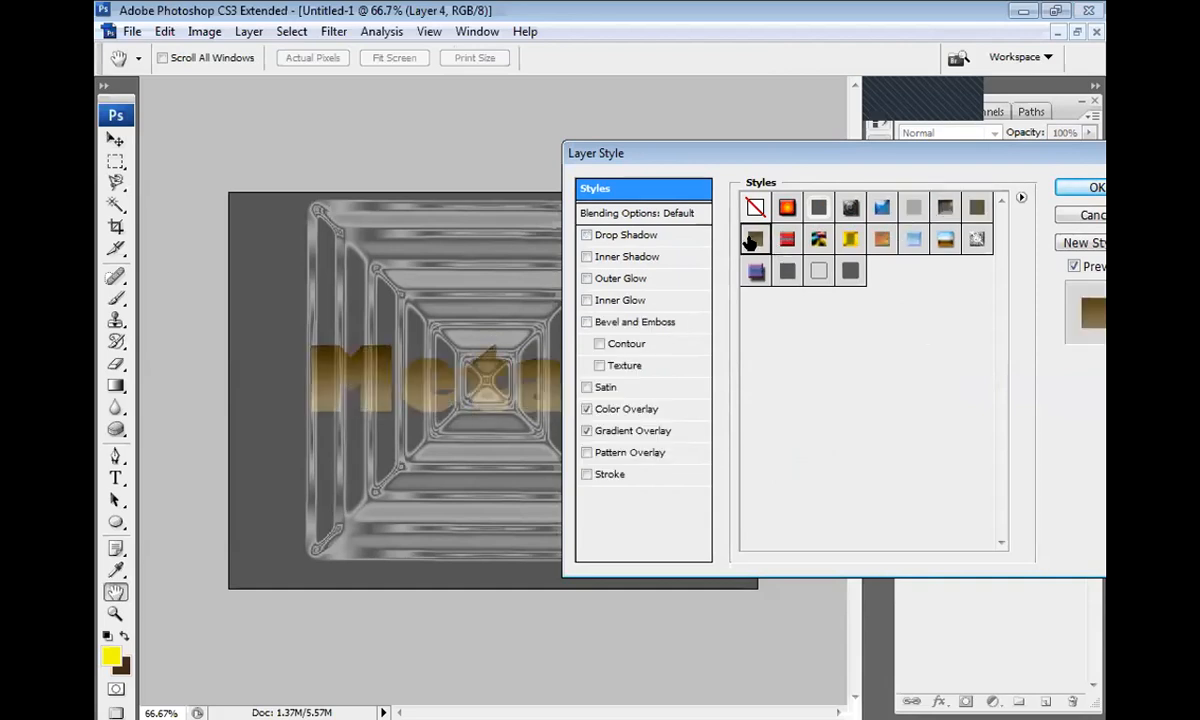
{"action": "left_click", "coordinate": [787, 239]}
{"action": "left_click", "coordinate": [818, 239]}
{"action": "left_click", "coordinate": [849, 240]}
{"action": "left_click", "coordinate": [880, 240]}
{"action": "left_click", "coordinate": [945, 239]}
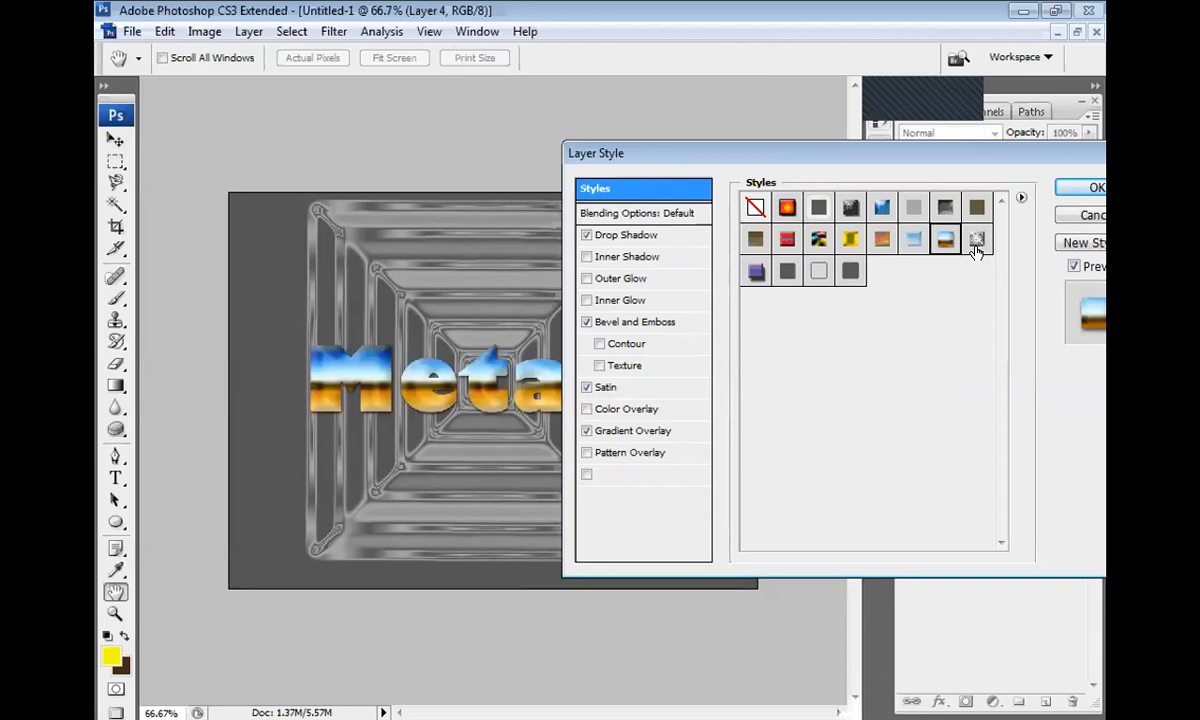
- Try the third-row preset styles on Layer 4, including the purple-blue gradient and the thin outline one
{"action": "left_click", "coordinate": [757, 270]}
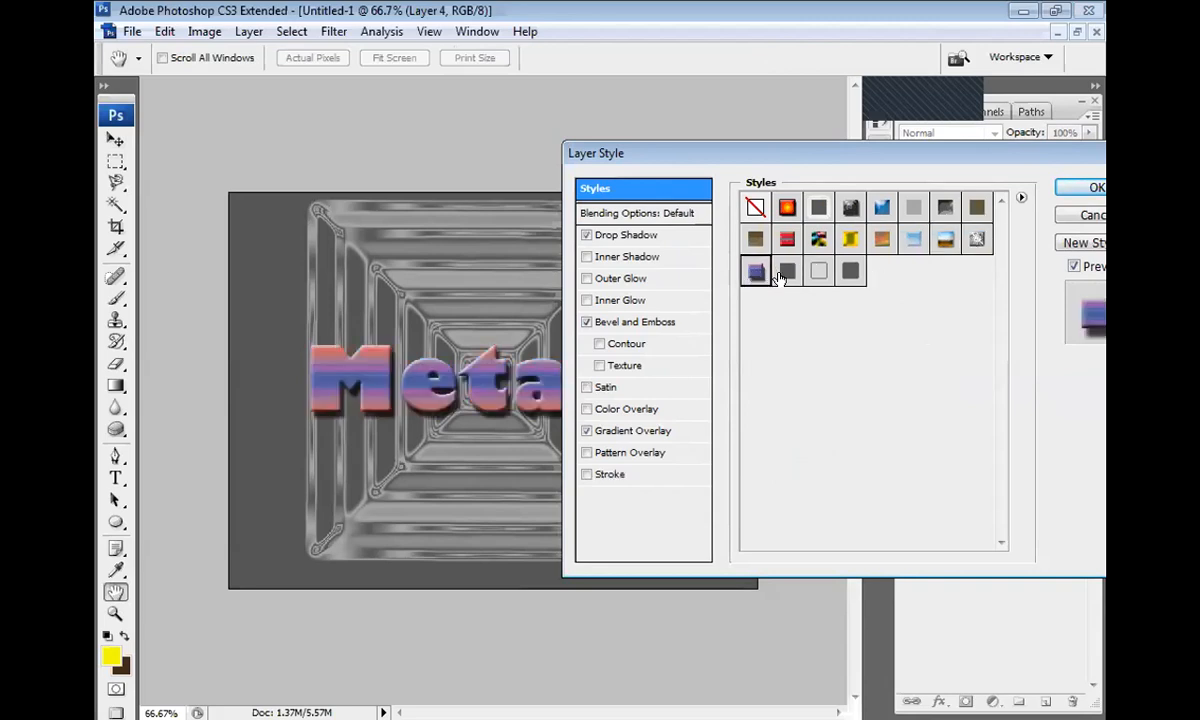
{"action": "left_click", "coordinate": [787, 270]}
{"action": "left_click", "coordinate": [850, 270]}
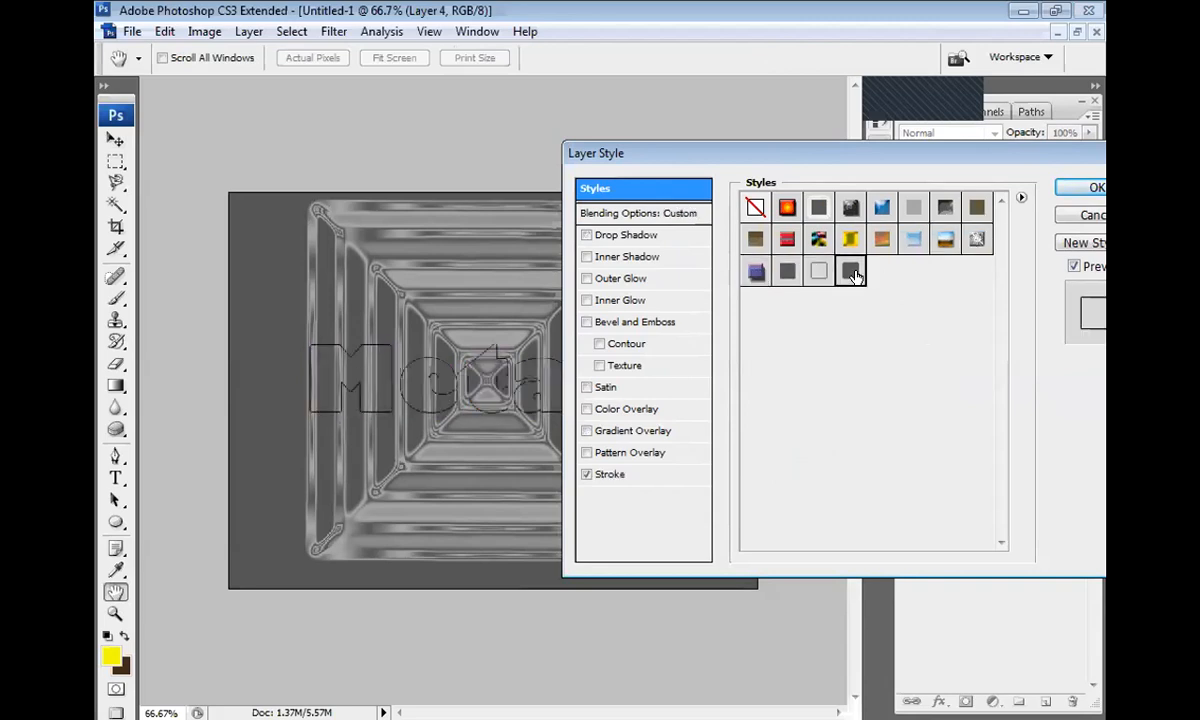
{"action": "left_click", "coordinate": [819, 271]}
{"action": "left_click", "coordinate": [787, 271]}
{"action": "left_click", "coordinate": [759, 271]}
- Try the brown and red-striped preset styles, and apply the light blue-to-white bevelled preset to Layer 4
{"action": "left_click", "coordinate": [756, 237]}
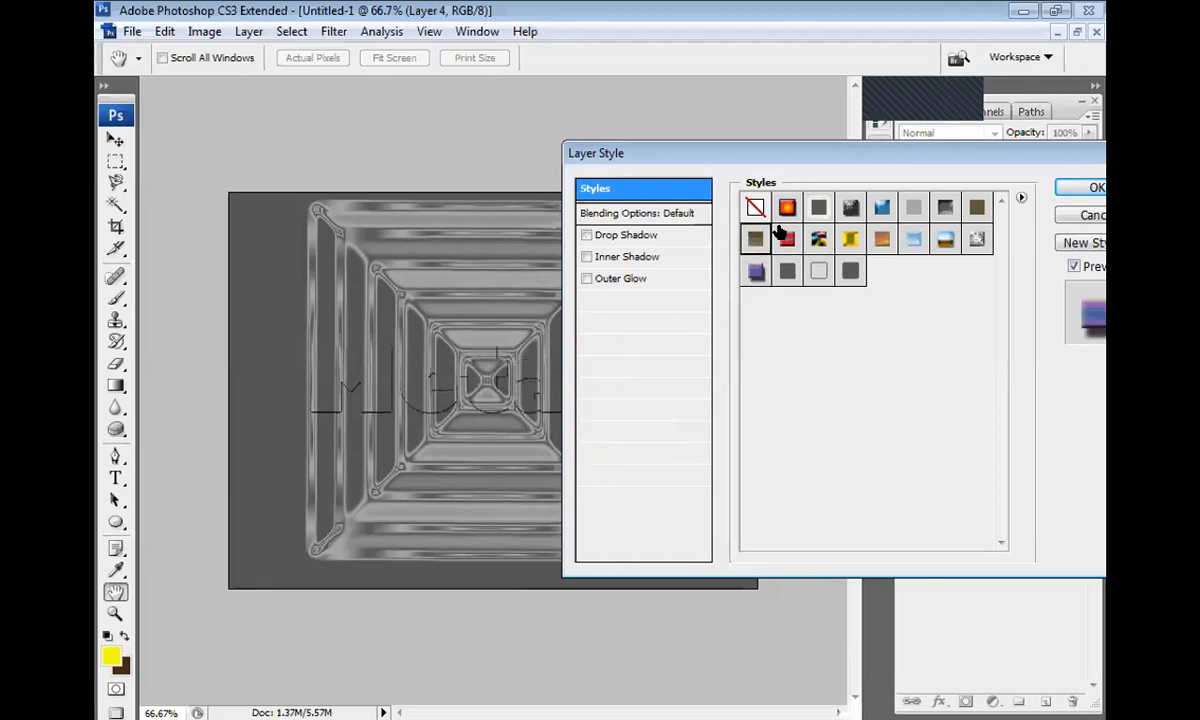
{"action": "left_click", "coordinate": [787, 240]}
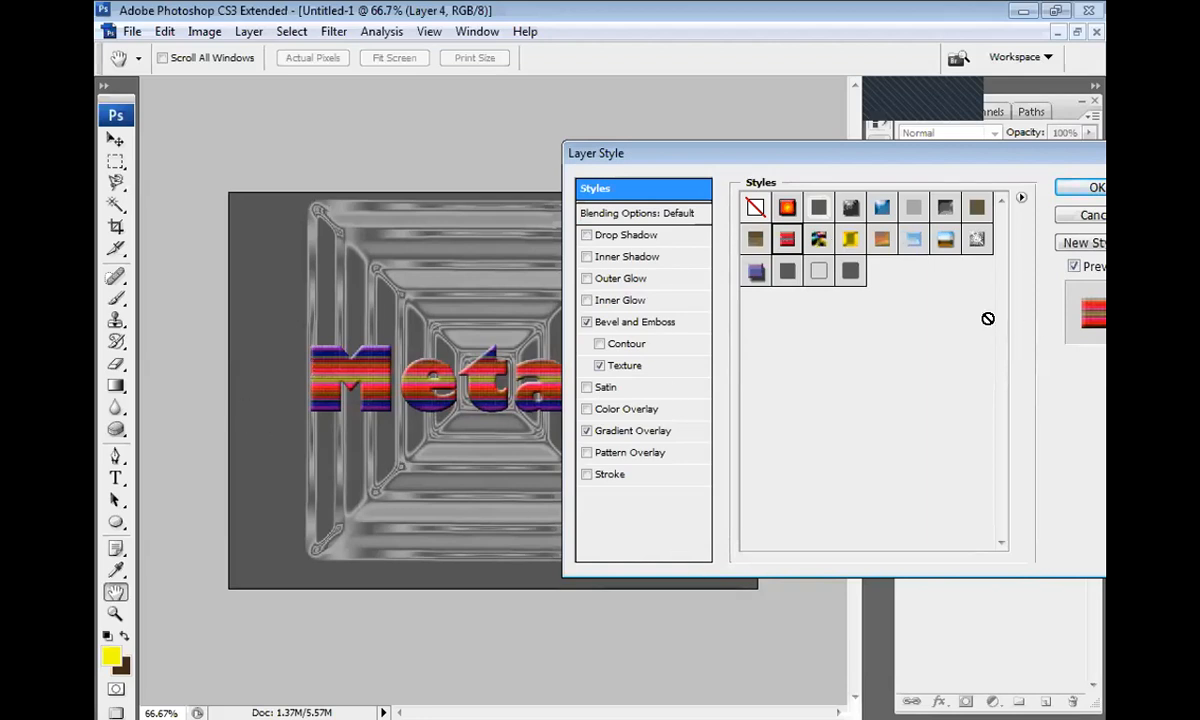
{"action": "left_click", "coordinate": [910, 240]}
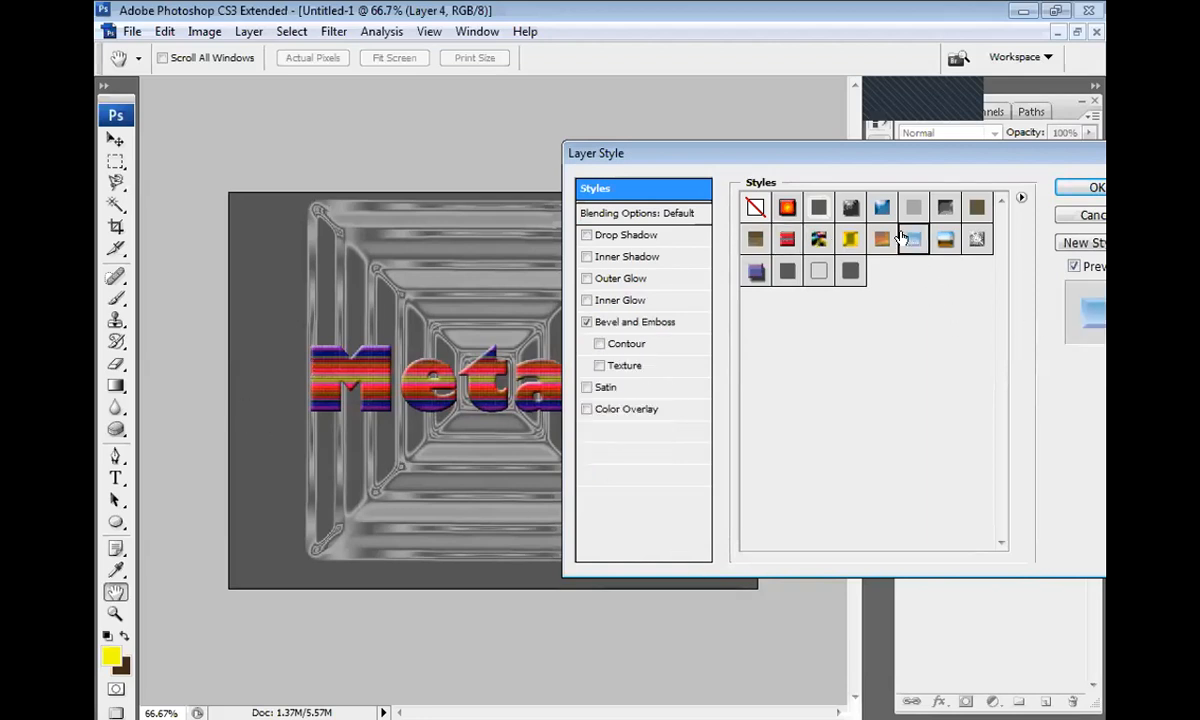
{"action": "left_click", "coordinate": [1068, 190]}
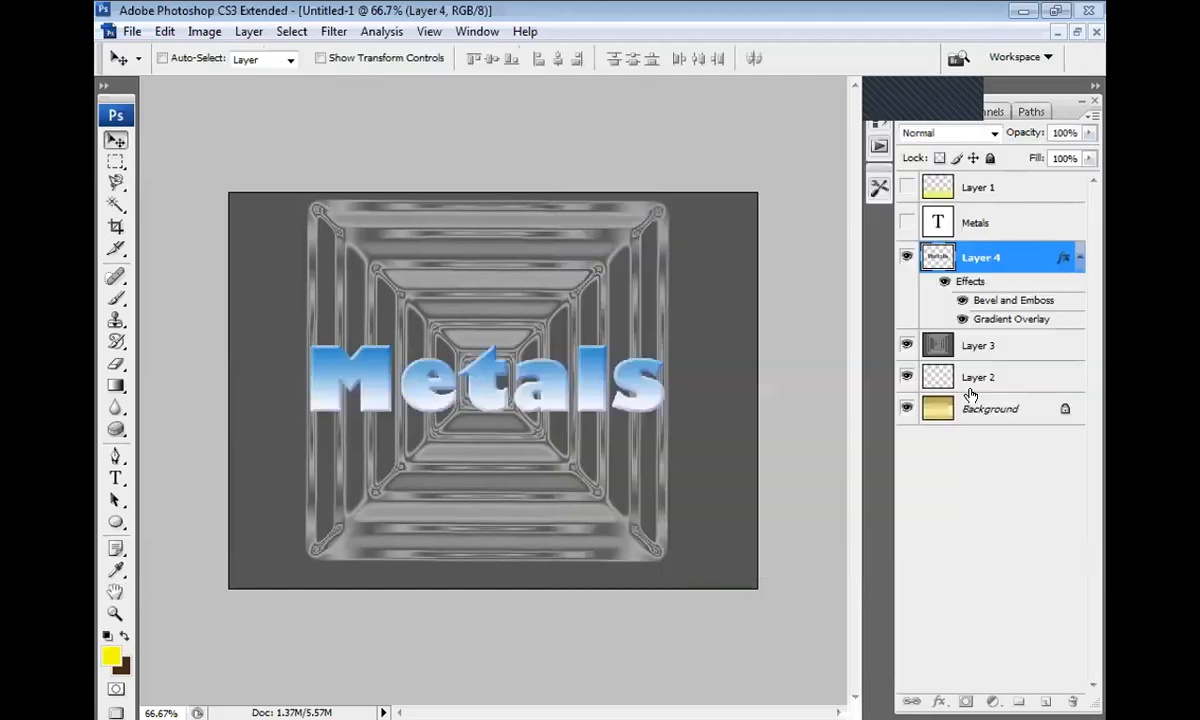
- Hide Layer 3, select Layer 2 and start a two-colour gradient whose first stop is blue #3f95d1 sampled from the letters
{"action": "left_click", "coordinate": [906, 345]}
{"action": "left_click", "coordinate": [960, 376]}
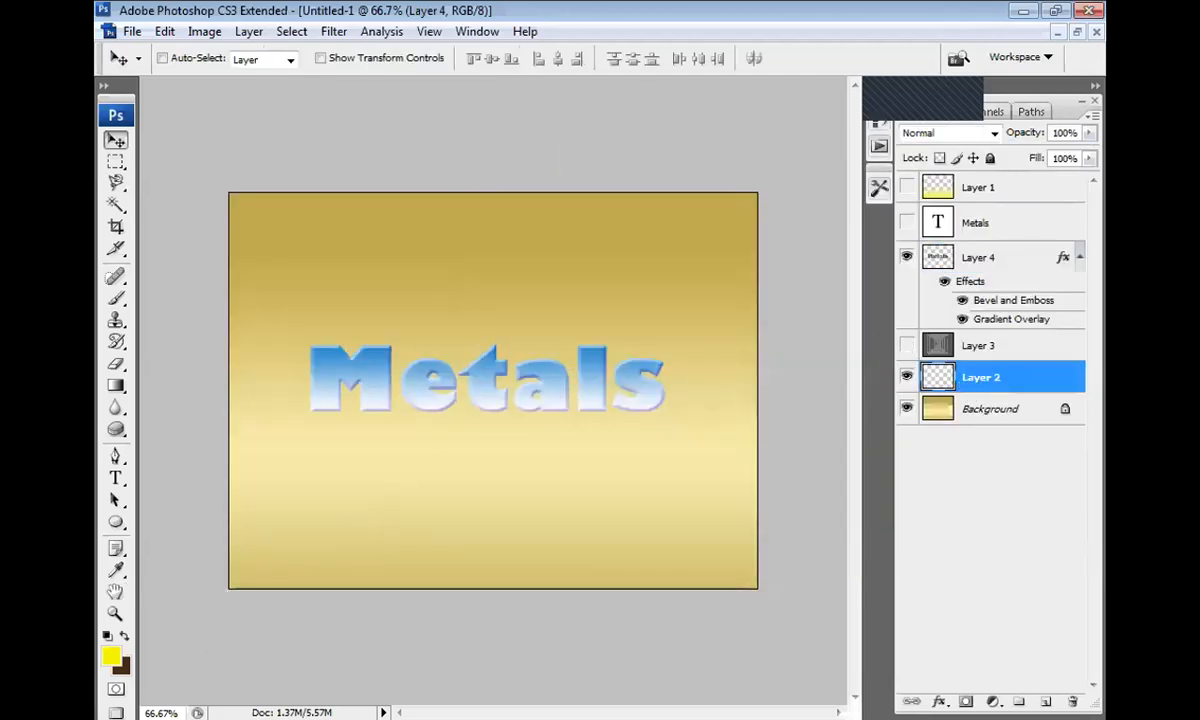
{"action": "key", "text": "g"}
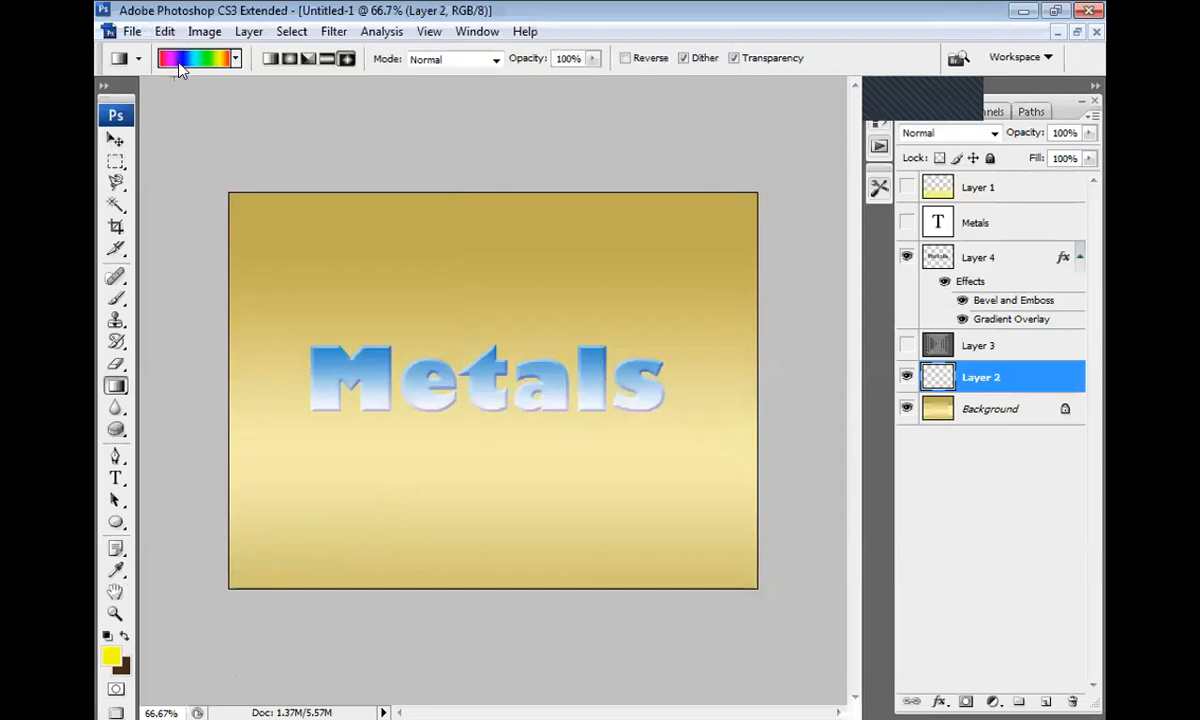
{"action": "left_click", "coordinate": [180, 62]}
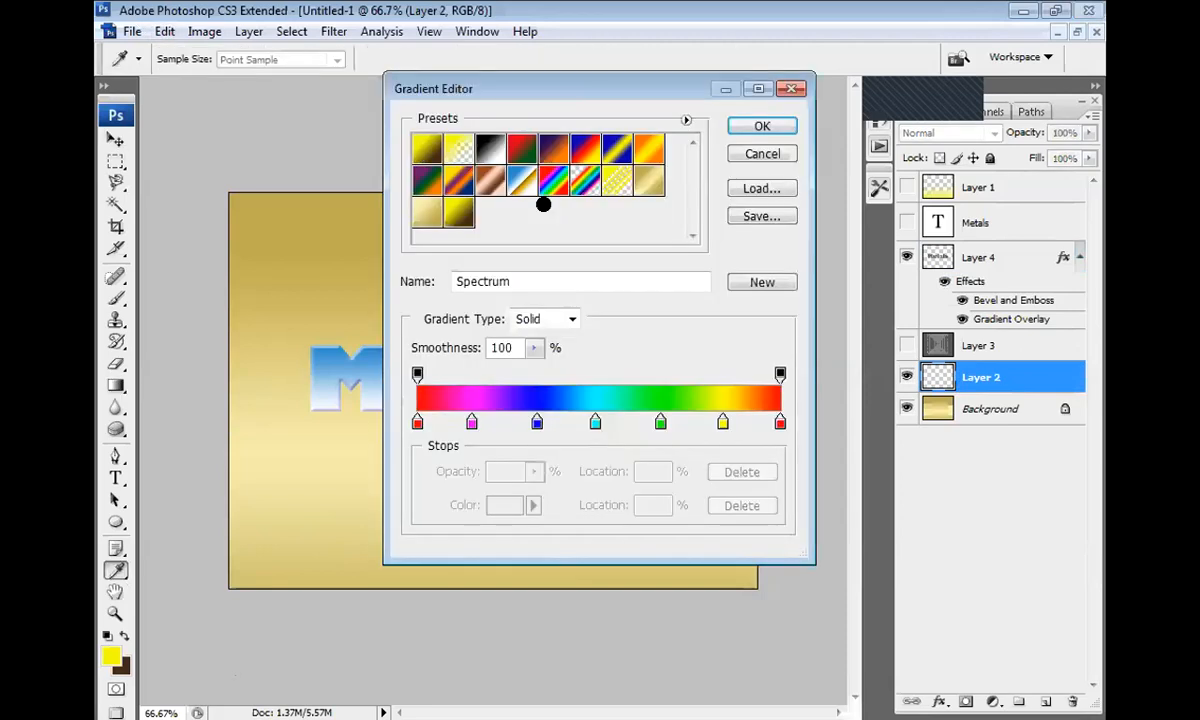
{"action": "left_click", "coordinate": [425, 152]}
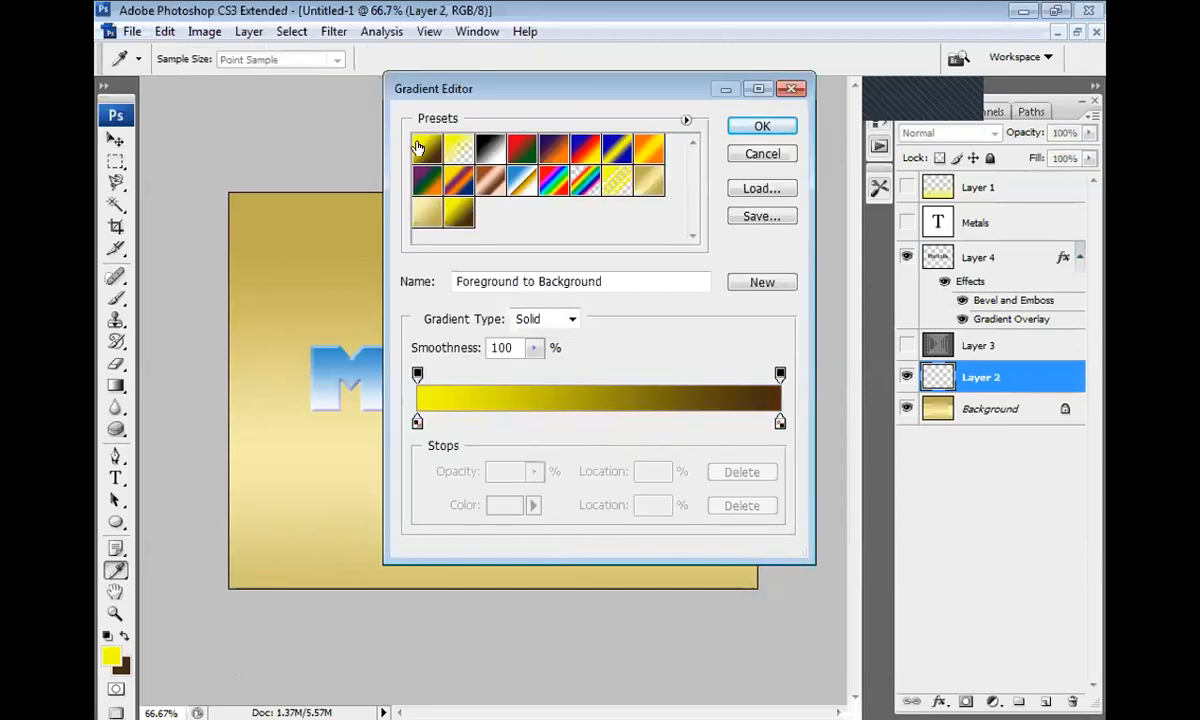
{"action": "double_click", "coordinate": [416, 421]}
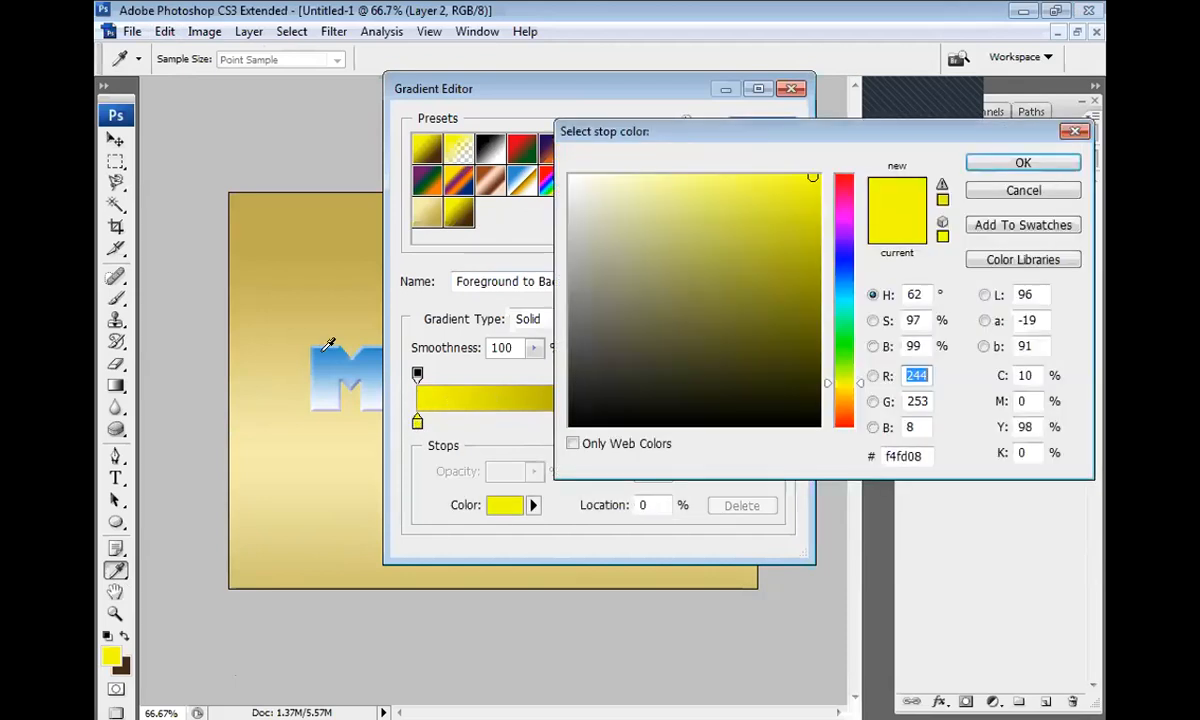
{"action": "left_click", "coordinate": [321, 353]}
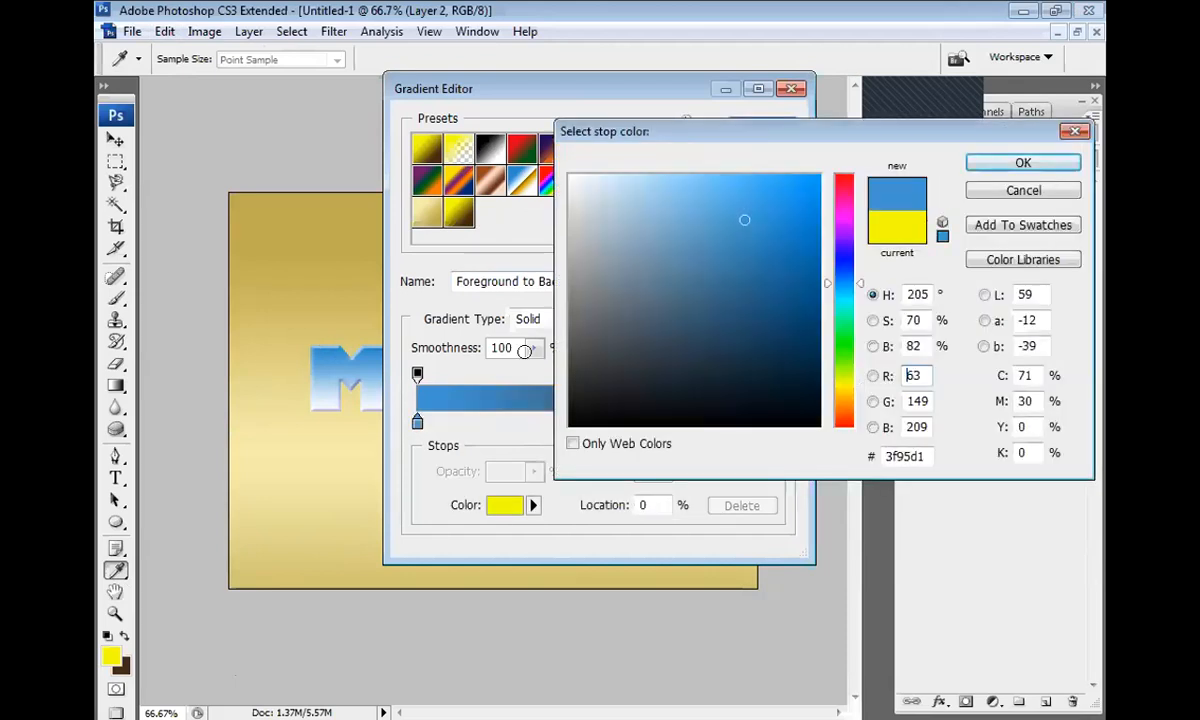
{"action": "left_click", "coordinate": [985, 162]}
- Set the gradient's end stop to white (#ffffff) and accept the blue-to-white gradient
{"action": "left_click", "coordinate": [780, 421]}
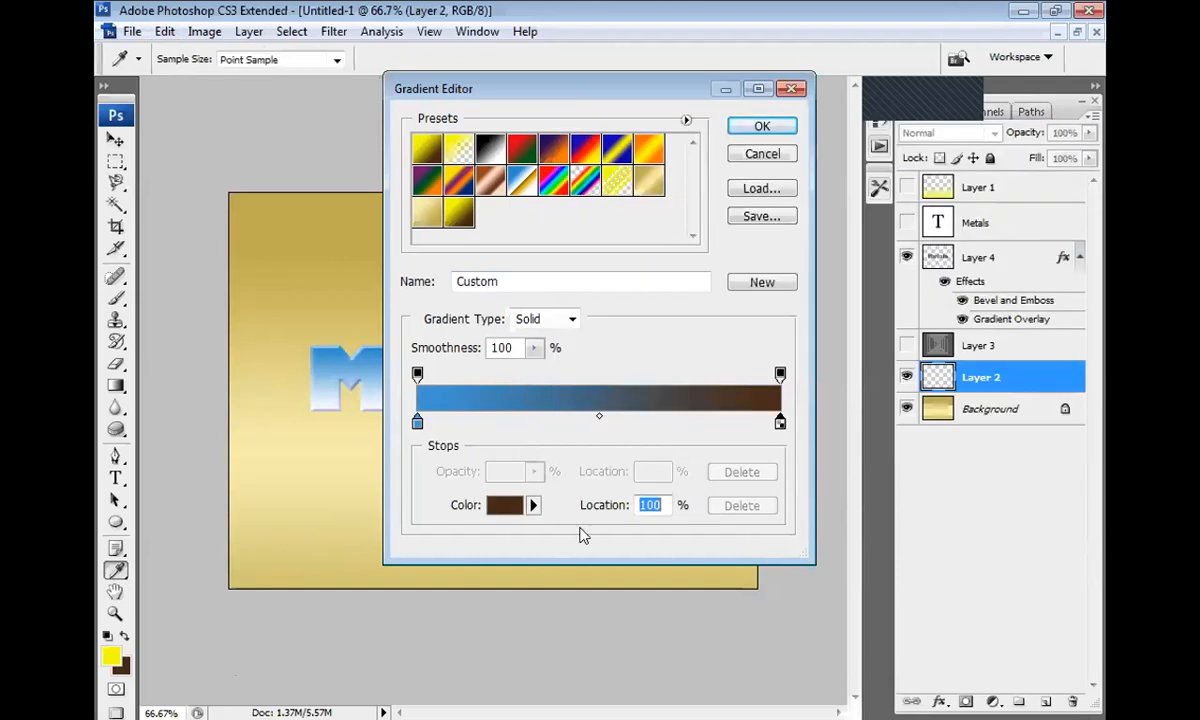
{"action": "left_click", "coordinate": [505, 505]}
{"action": "left_click", "coordinate": [621, 216]}
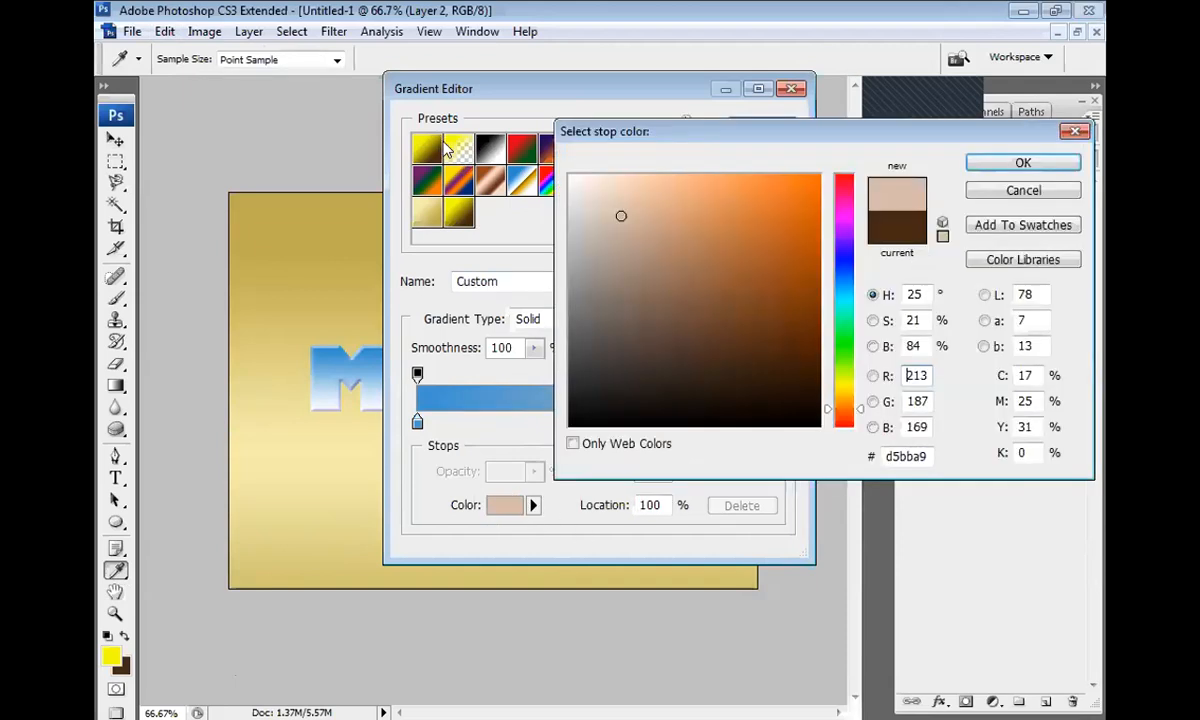
{"action": "left_click", "coordinate": [566, 176]}
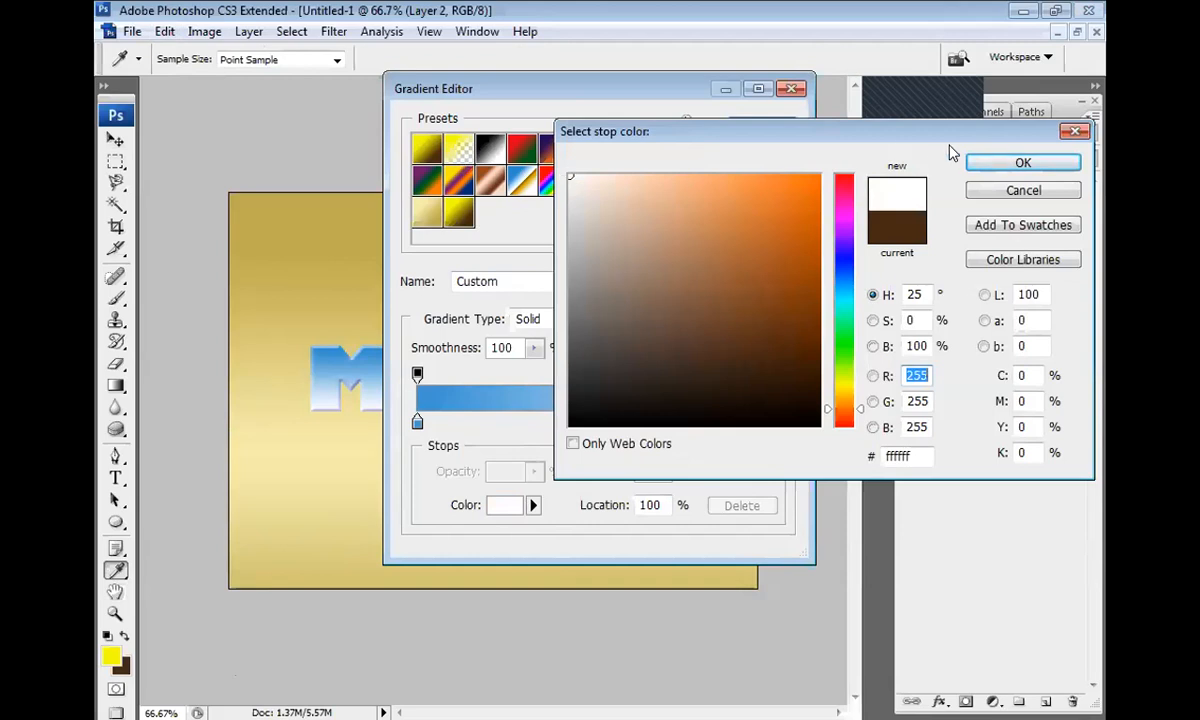
{"action": "left_click", "coordinate": [990, 164]}
{"action": "left_click", "coordinate": [762, 126]}
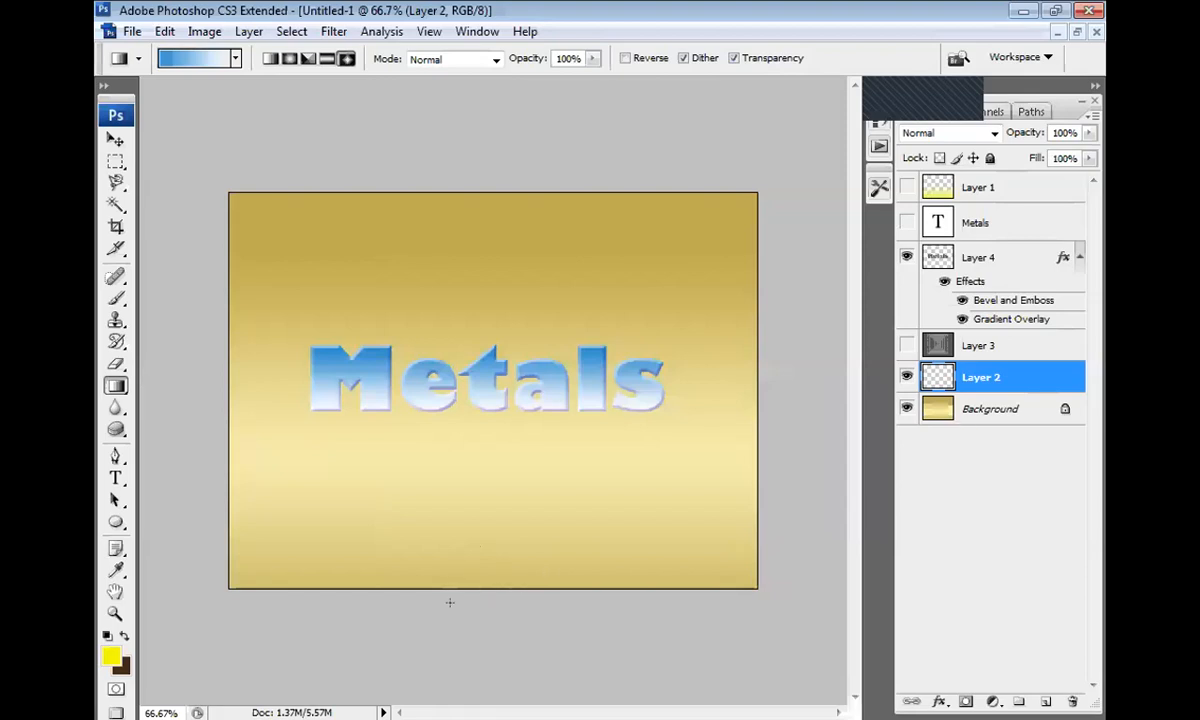
- Test the gradient on Layer 2 as a diamond, and fill the layer with a linear blend from blue at the bottom to white at the top
{"action": "left_click_drag", "start_coordinate": [492, 584], "coordinate": [494, 296]}
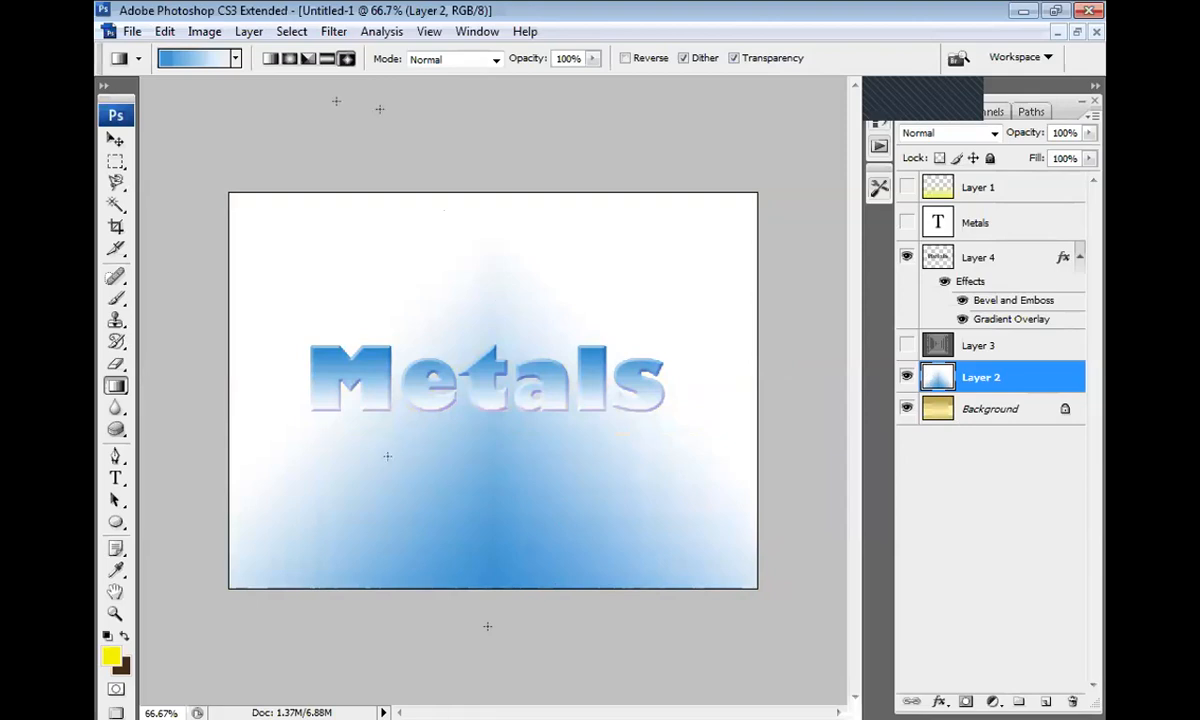
{"action": "left_click", "coordinate": [270, 58]}
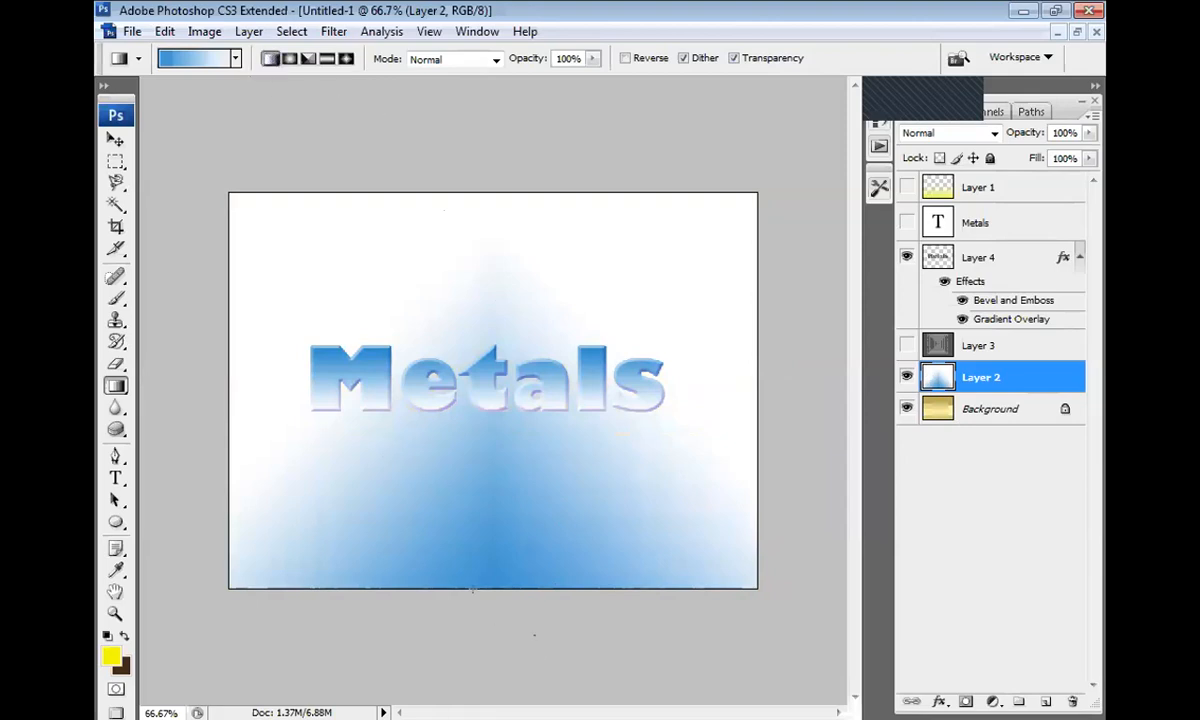
{"action": "left_click_drag", "start_coordinate": [471, 588], "coordinate": [466, 210]}
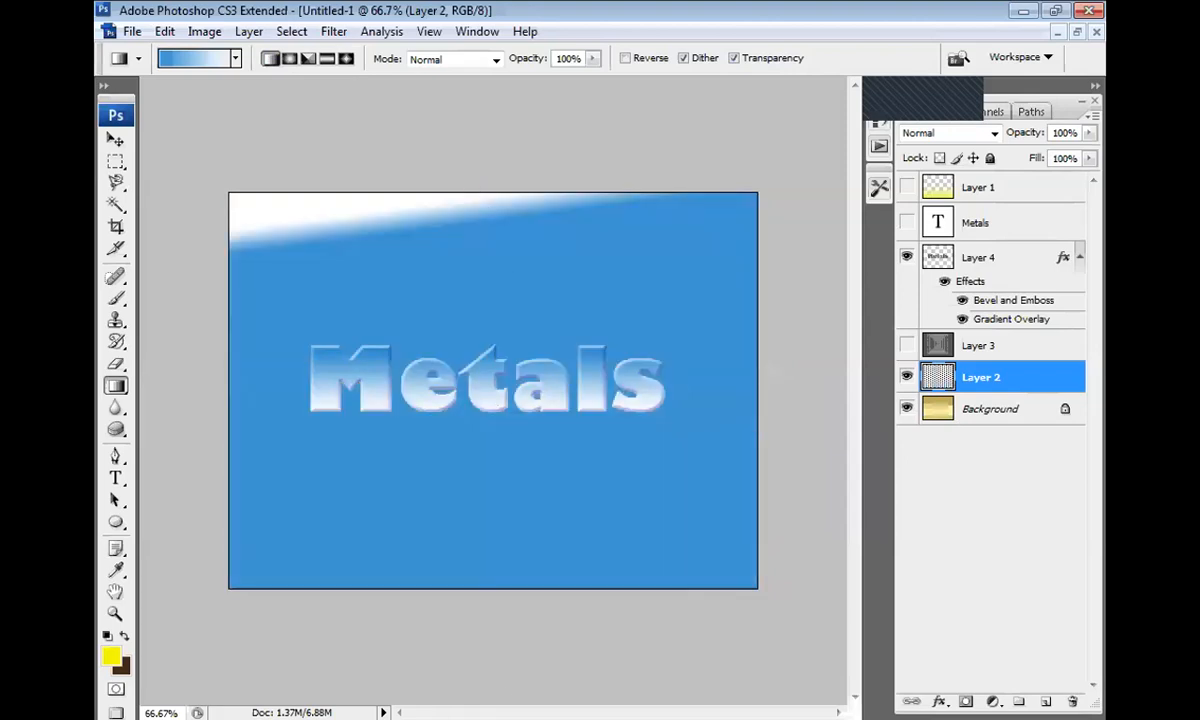
{"action": "left_click_drag", "start_coordinate": [536, 530], "coordinate": [539, 425]}
{"action": "left_click_drag", "start_coordinate": [540, 300], "coordinate": [550, 190]}
{"action": "left_click_drag", "start_coordinate": [543, 279], "coordinate": [544, 255]}
{"action": "left_click_drag", "start_coordinate": [500, 440], "coordinate": [481, 339]}
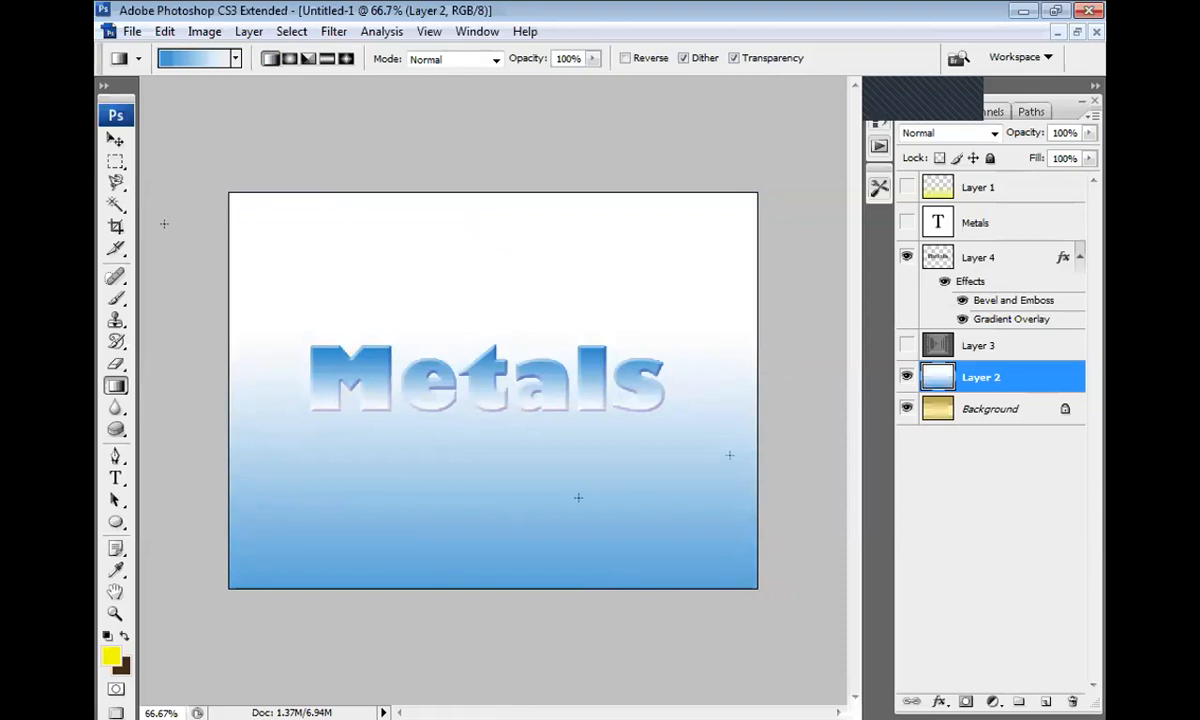
{"action": "key", "text": "ctrl+minus"}
{"action": "key", "text": "ctrl+plus"}
- Reopen Layer 4's layer style and compare the letters with and without the Gradient Overlay effect
{"action": "left_click", "coordinate": [943, 252]}
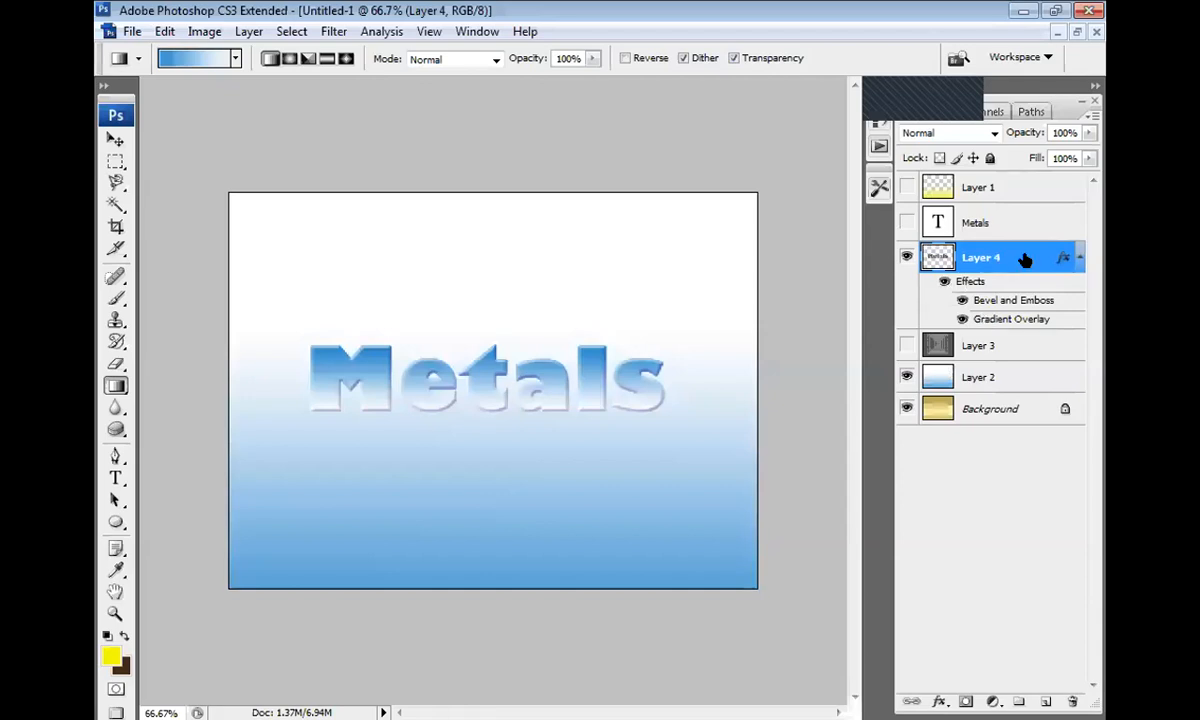
{"action": "double_click", "coordinate": [1018, 257]}
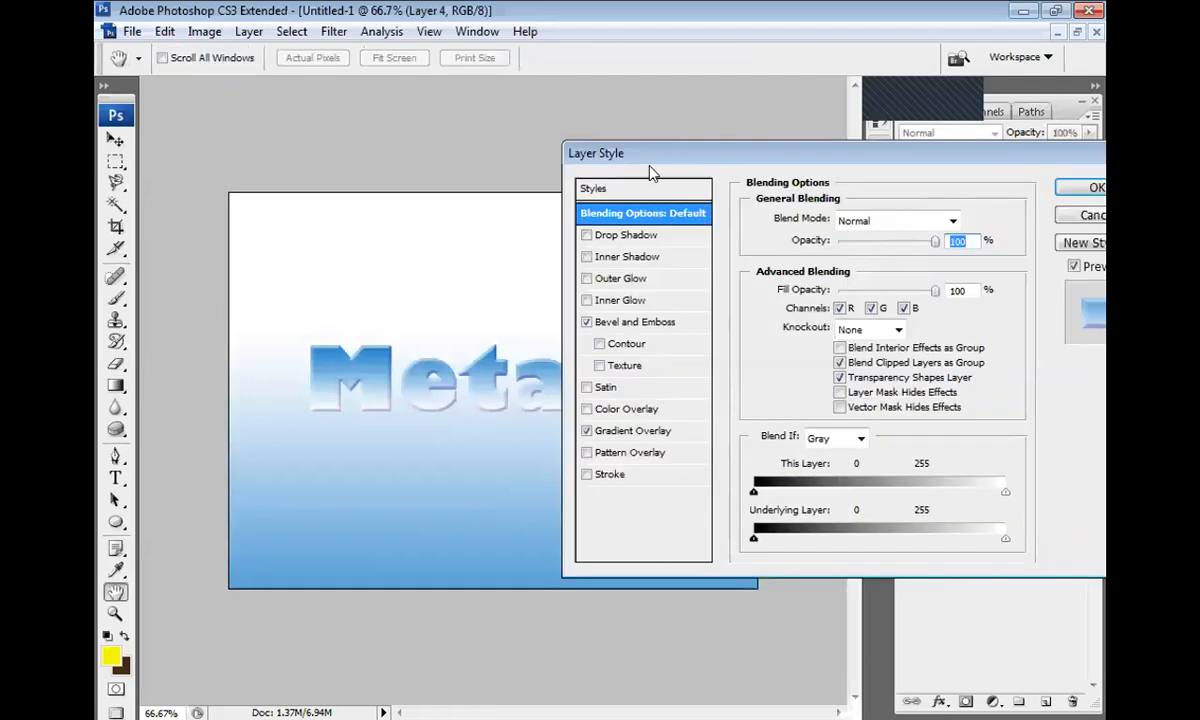
{"action": "left_click_drag", "start_coordinate": [676, 153], "coordinate": [830, 152]}
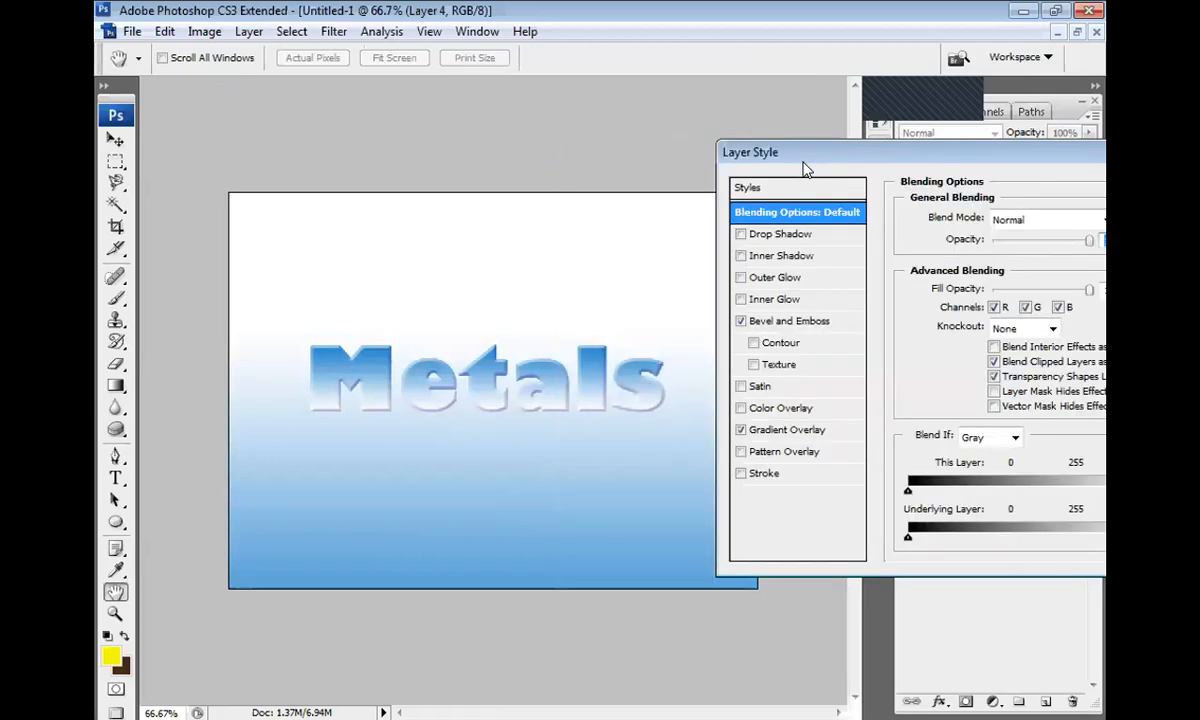
{"action": "left_click", "coordinate": [740, 321]}
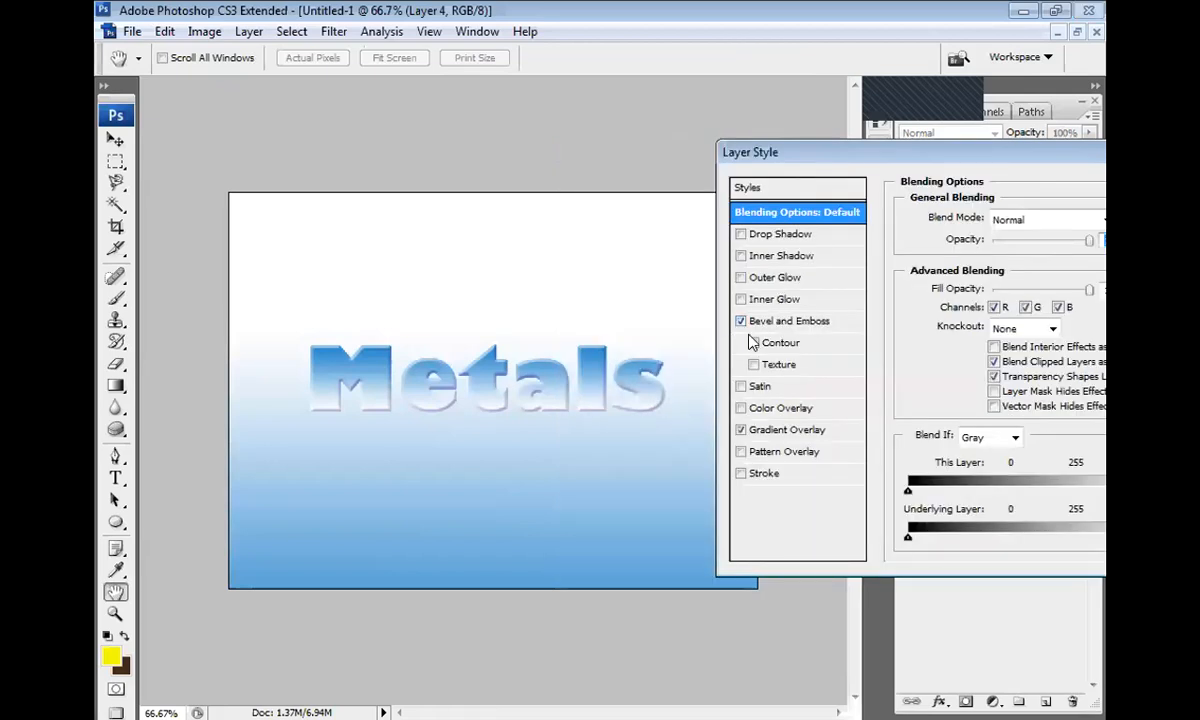
{"action": "left_click", "coordinate": [740, 430]}
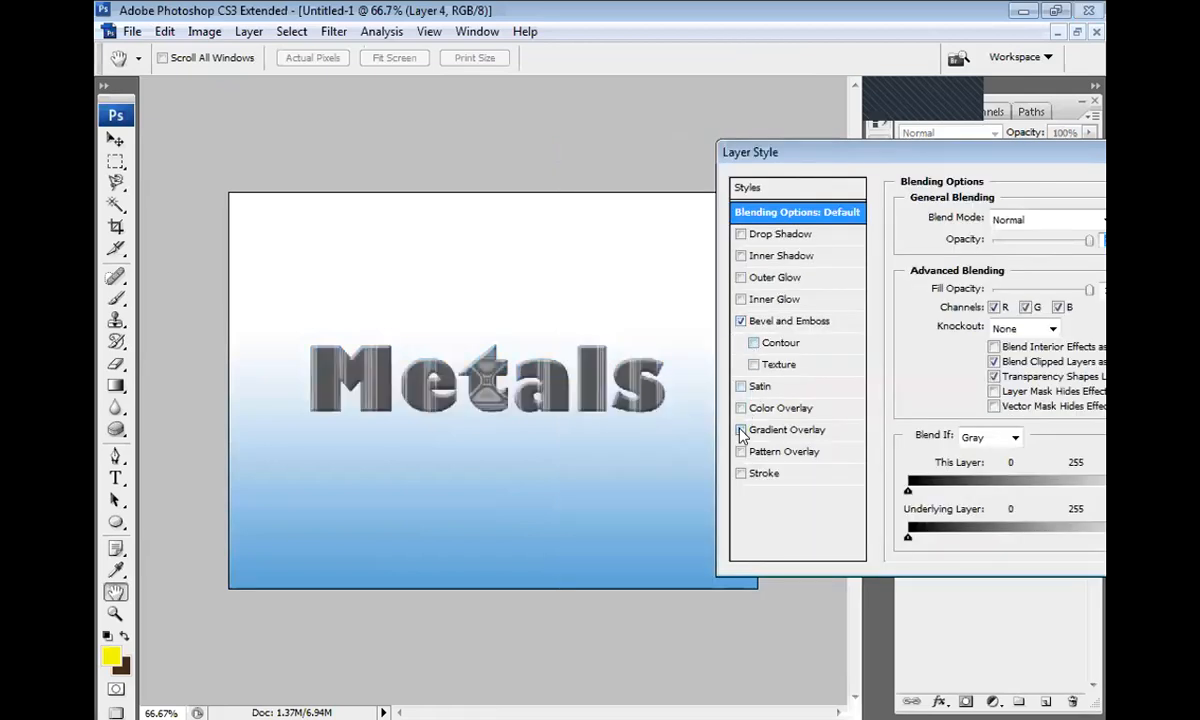
{"action": "left_click", "coordinate": [740, 430]}
{"action": "left_click", "coordinate": [740, 430]}
{"action": "left_click", "coordinate": [740, 430]}
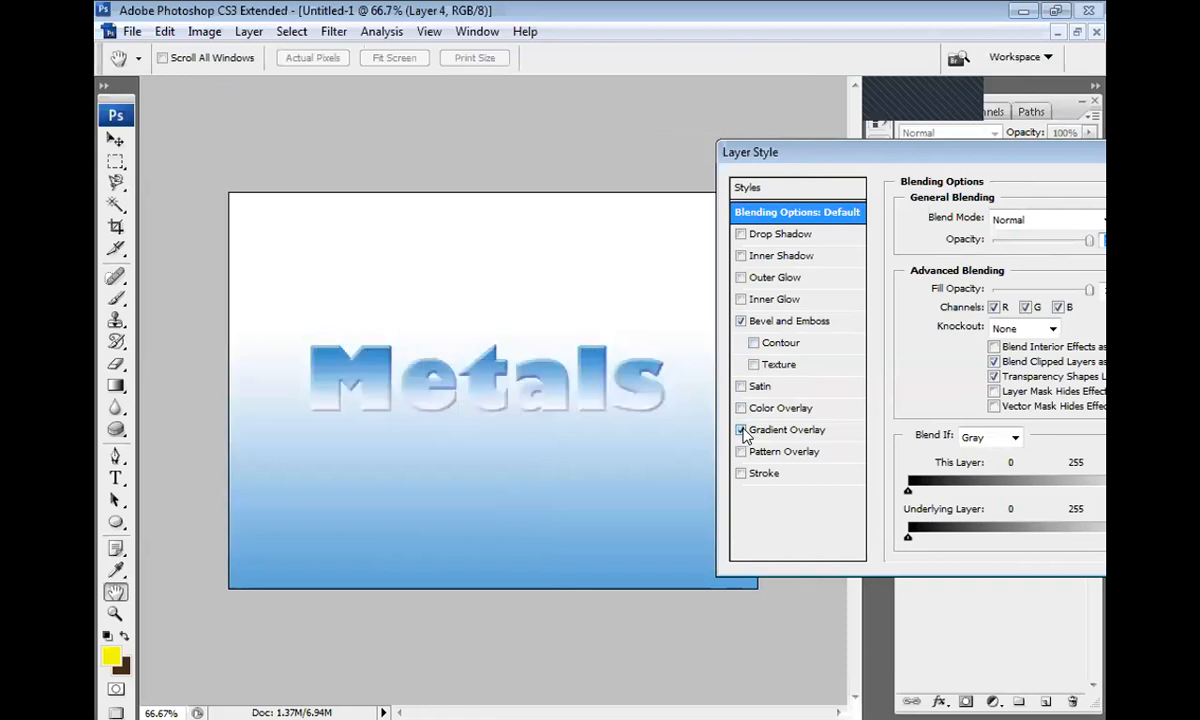
- Try the yellow preset style on Layer 4, return to the light blue-to-white one and apply it
{"action": "left_click", "coordinate": [785, 186]}
{"action": "left_click", "coordinate": [1005, 238]}
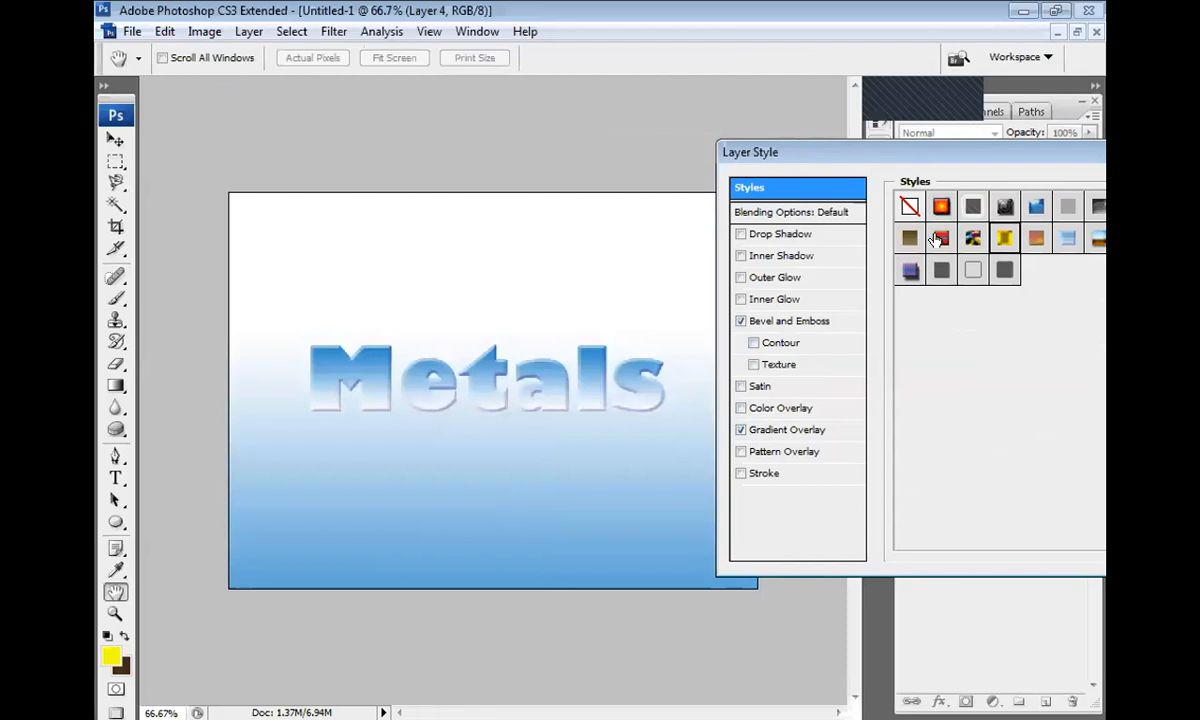
{"action": "left_click", "coordinate": [1066, 243]}
{"action": "left_click_drag", "start_coordinate": [869, 150], "coordinate": [712, 147]}
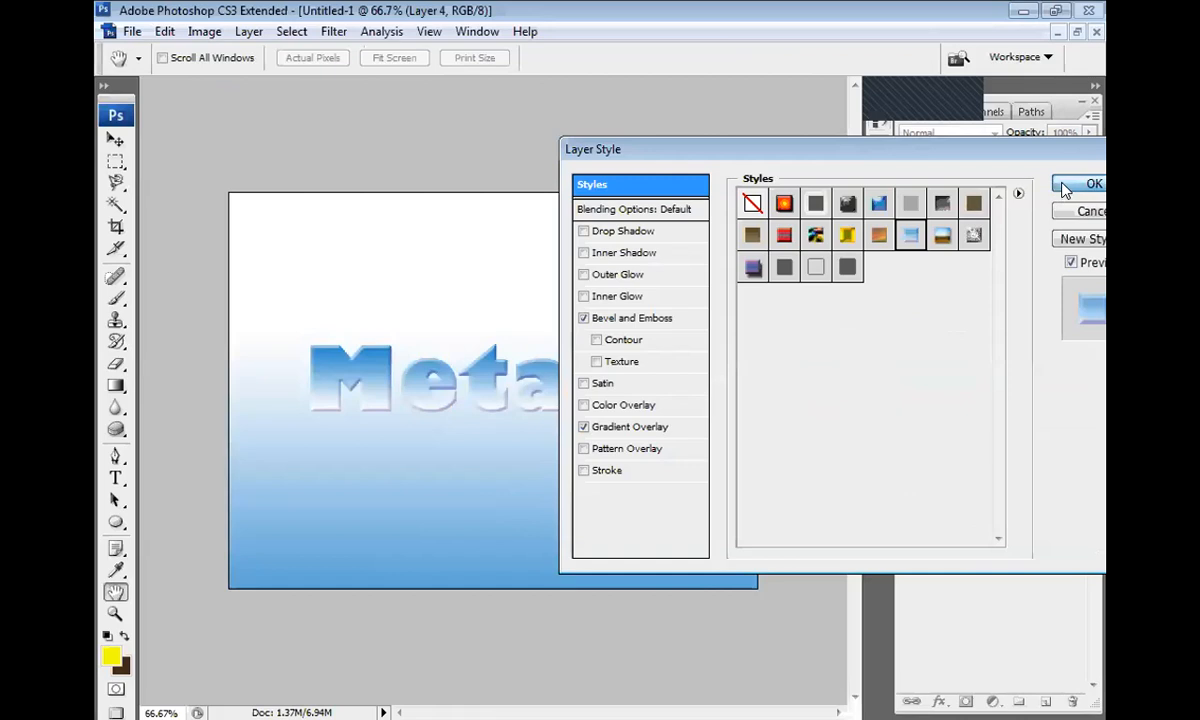
{"action": "left_click", "coordinate": [1066, 190]}
{"action": "left_click", "coordinate": [116, 139]}
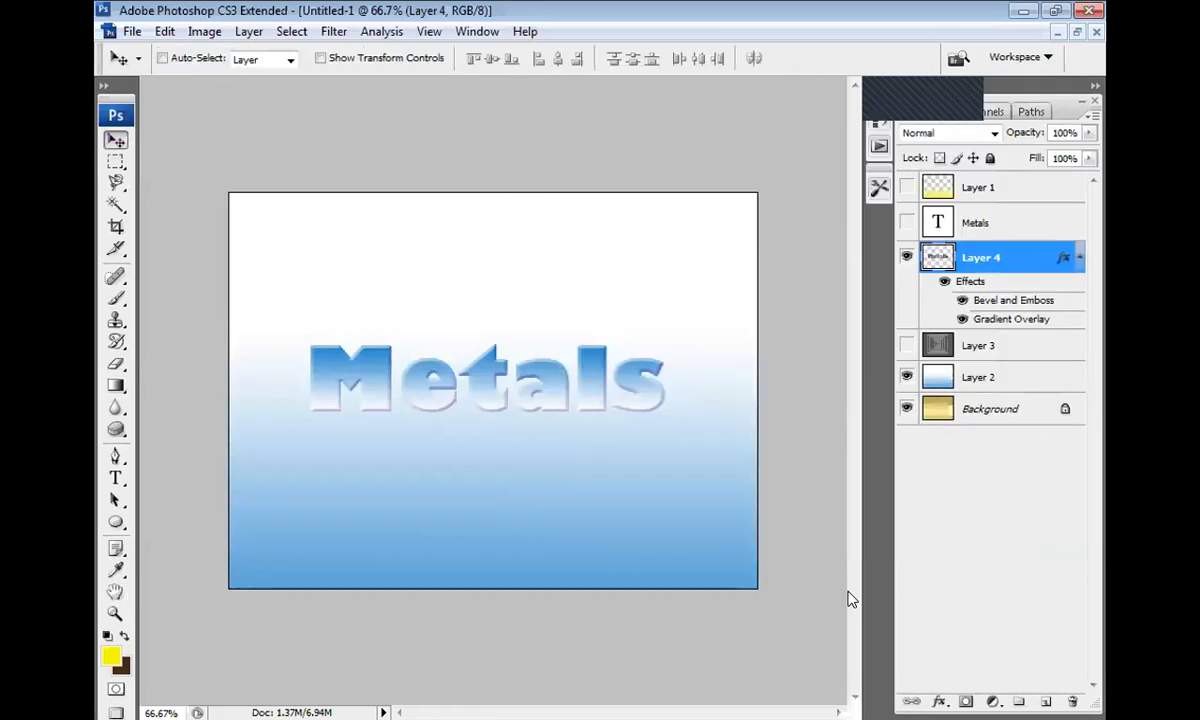
- Toggle Layer 4's Bevel and Emboss, Gradient Overlay and all effects together to compare the letters with and without them
{"action": "left_click", "coordinate": [961, 300]}
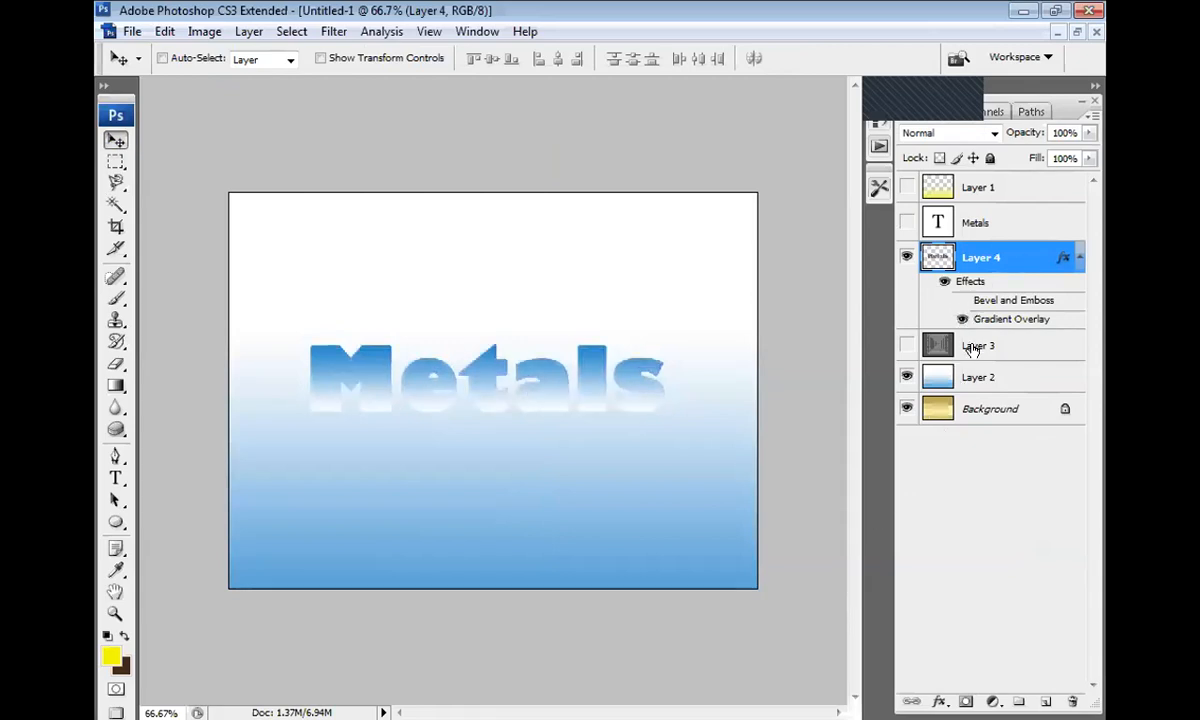
{"action": "left_click", "coordinate": [961, 319]}
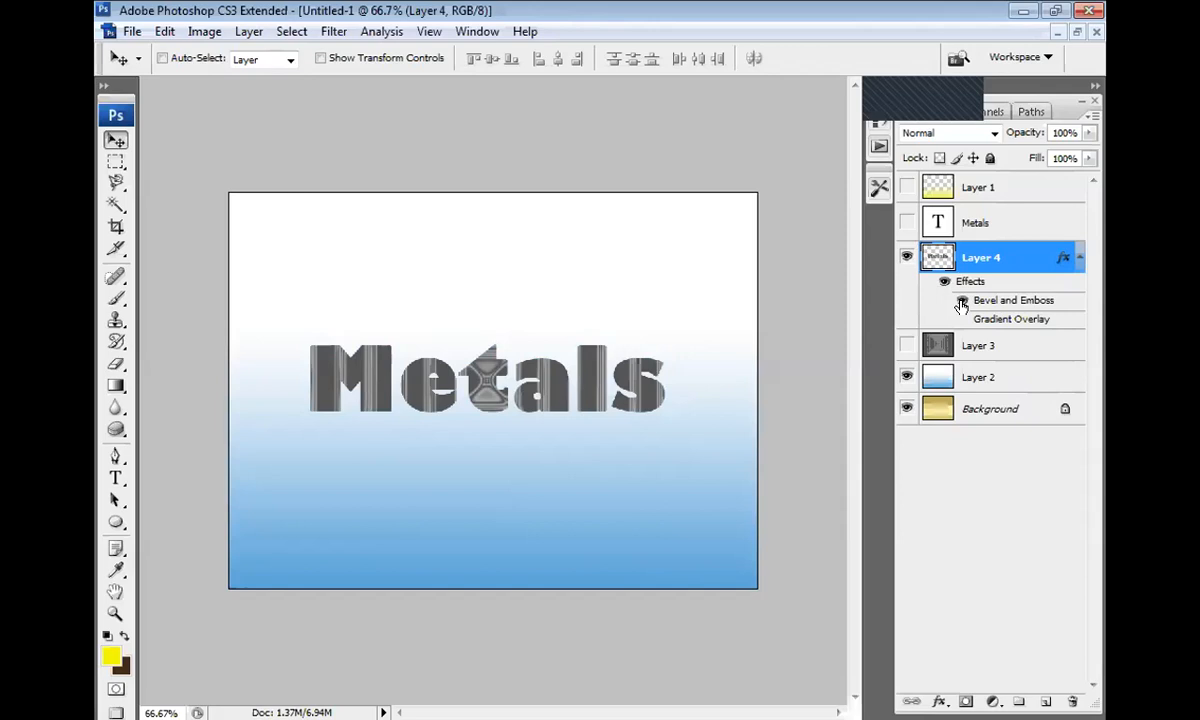
{"action": "left_click", "coordinate": [961, 302]}
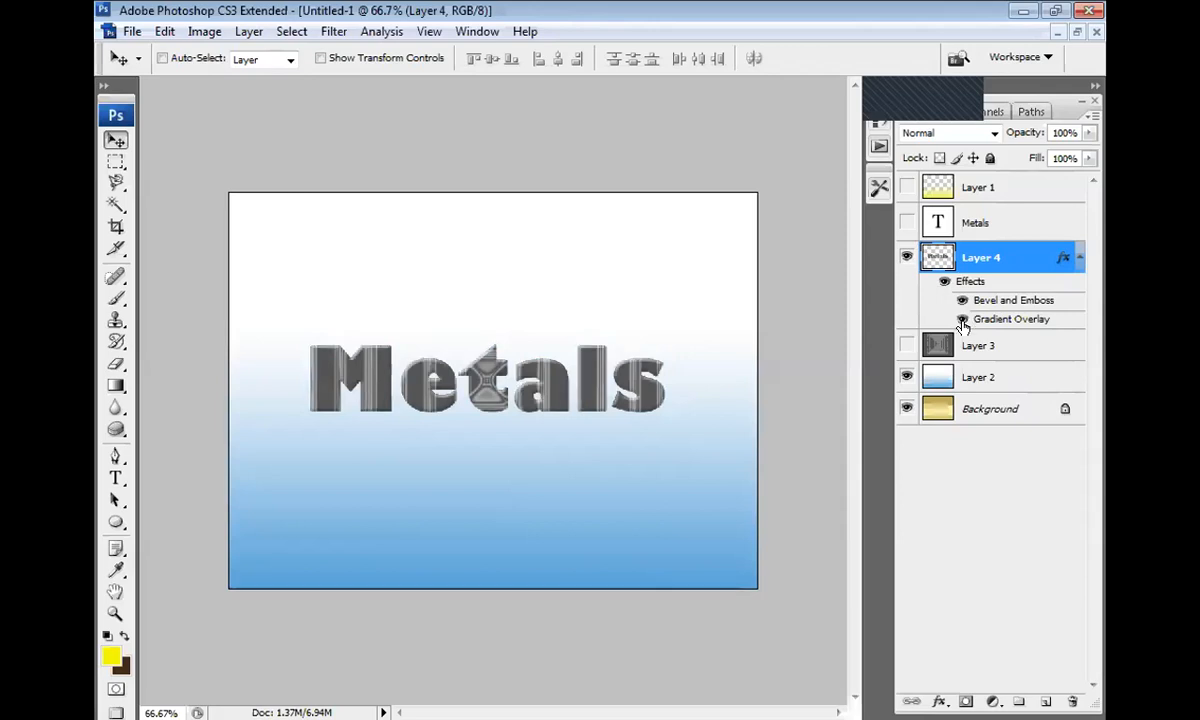
{"action": "left_click", "coordinate": [961, 320]}
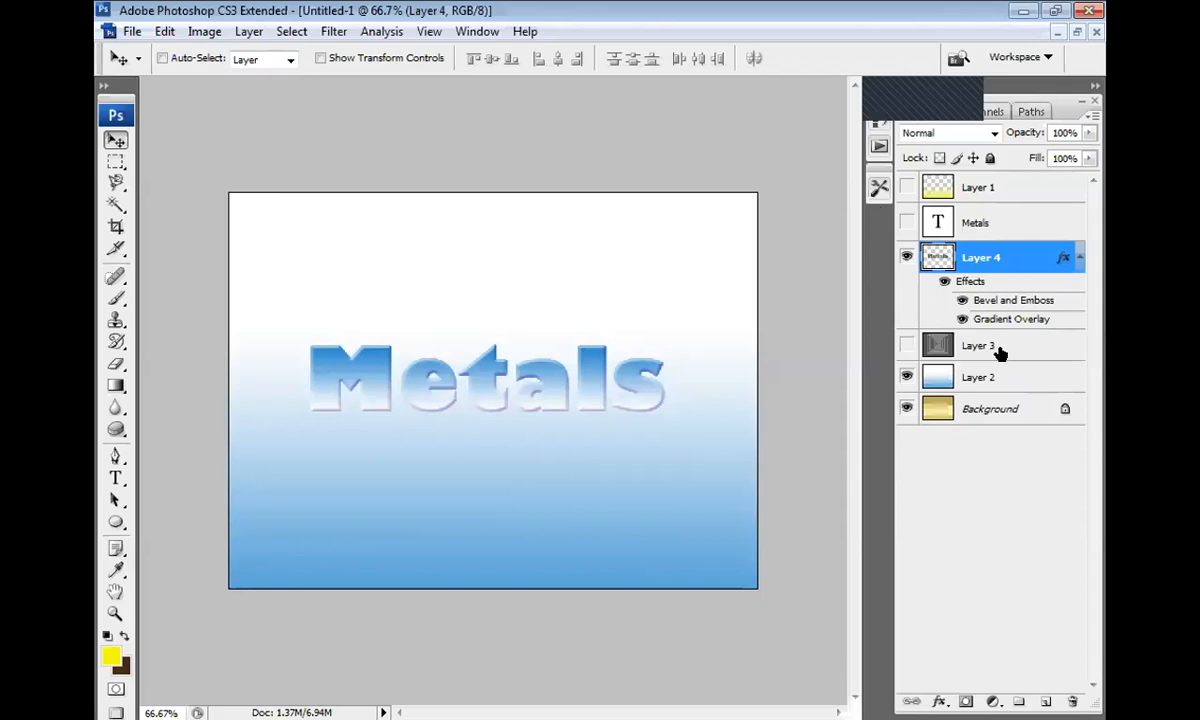
{"action": "left_click", "coordinate": [944, 281]}
{"action": "left_click", "coordinate": [945, 283]}
{"action": "left_click", "coordinate": [960, 320]}
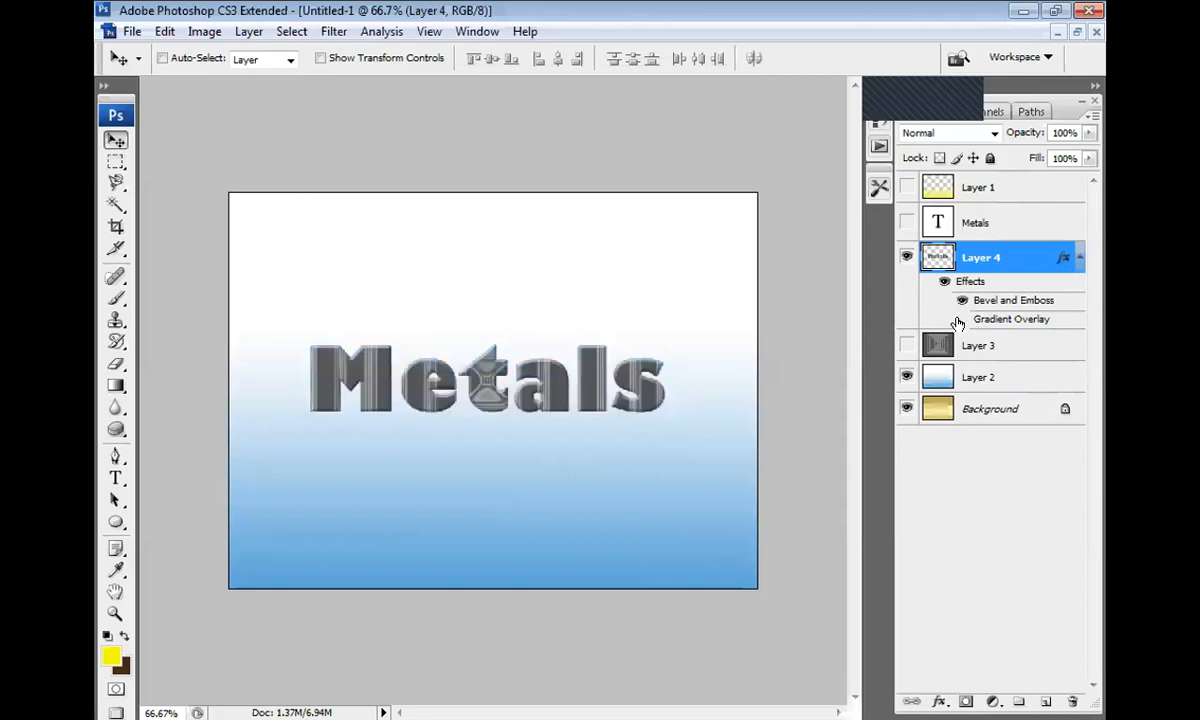
{"action": "left_click", "coordinate": [960, 320]}
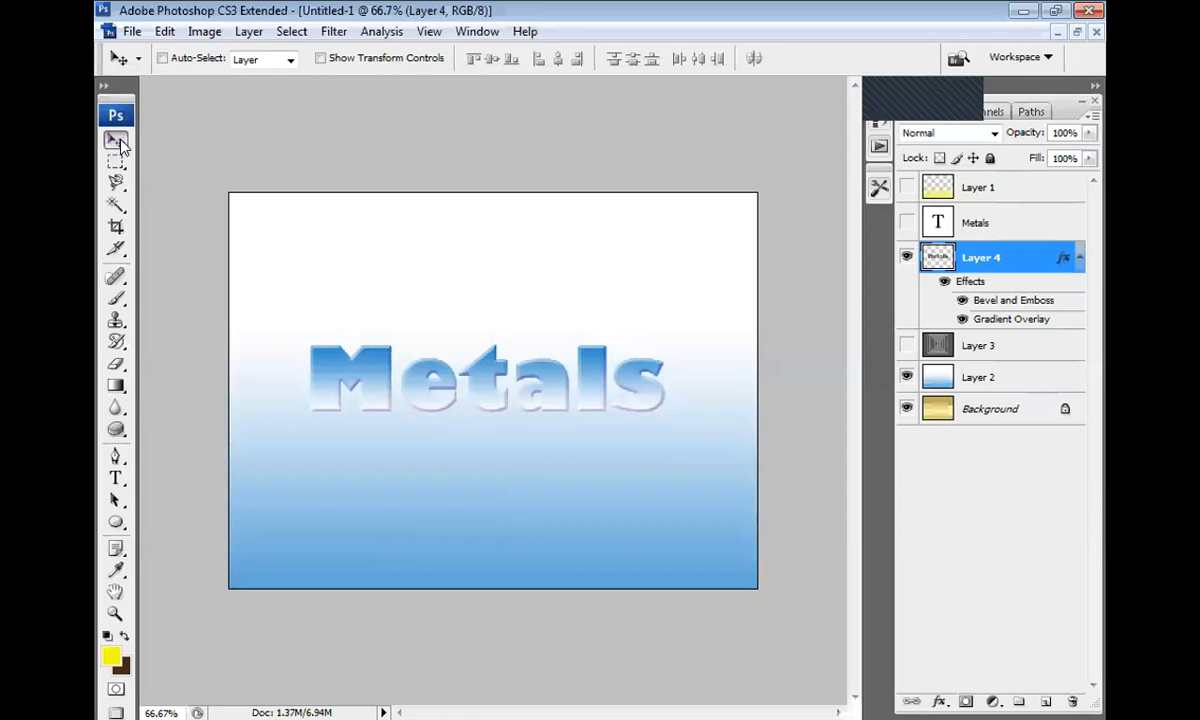
{"action": "key", "text": "ctrl+minus"}
{"action": "key", "text": "ctrl+minus"}
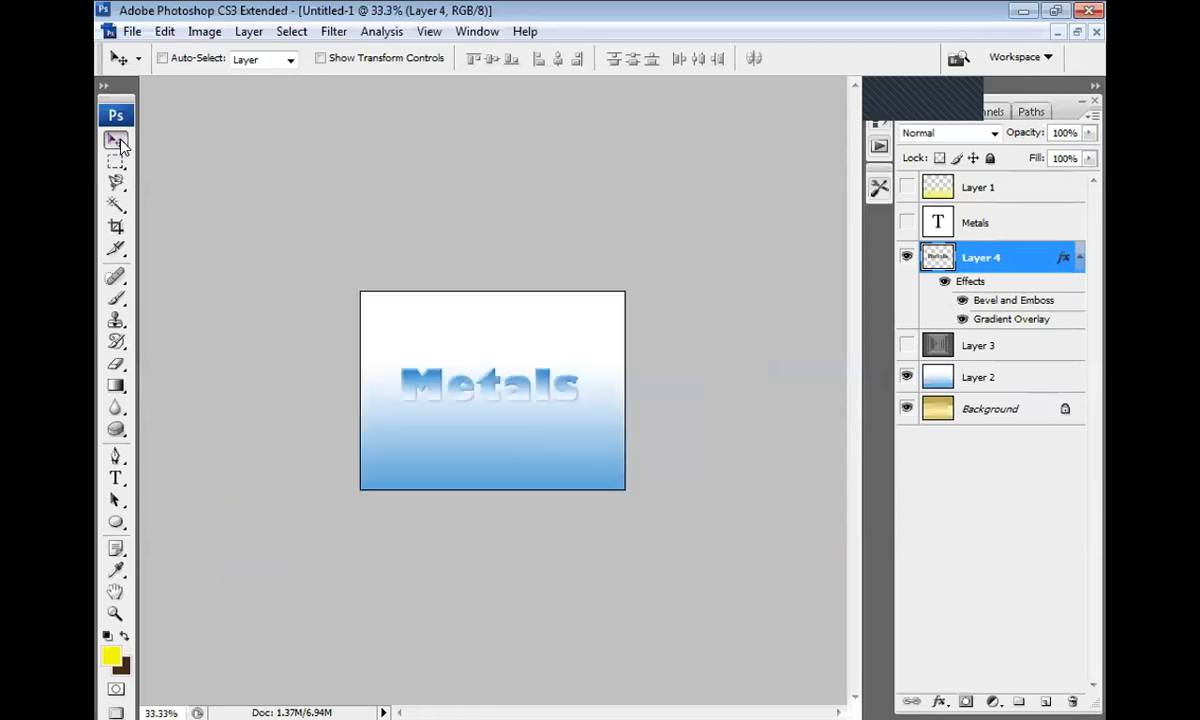
{"action": "key", "text": "ctrl+plus"}
{"action": "key", "text": "ctrl+plus"}
{"action": "key", "text": "ctrl+plus"}
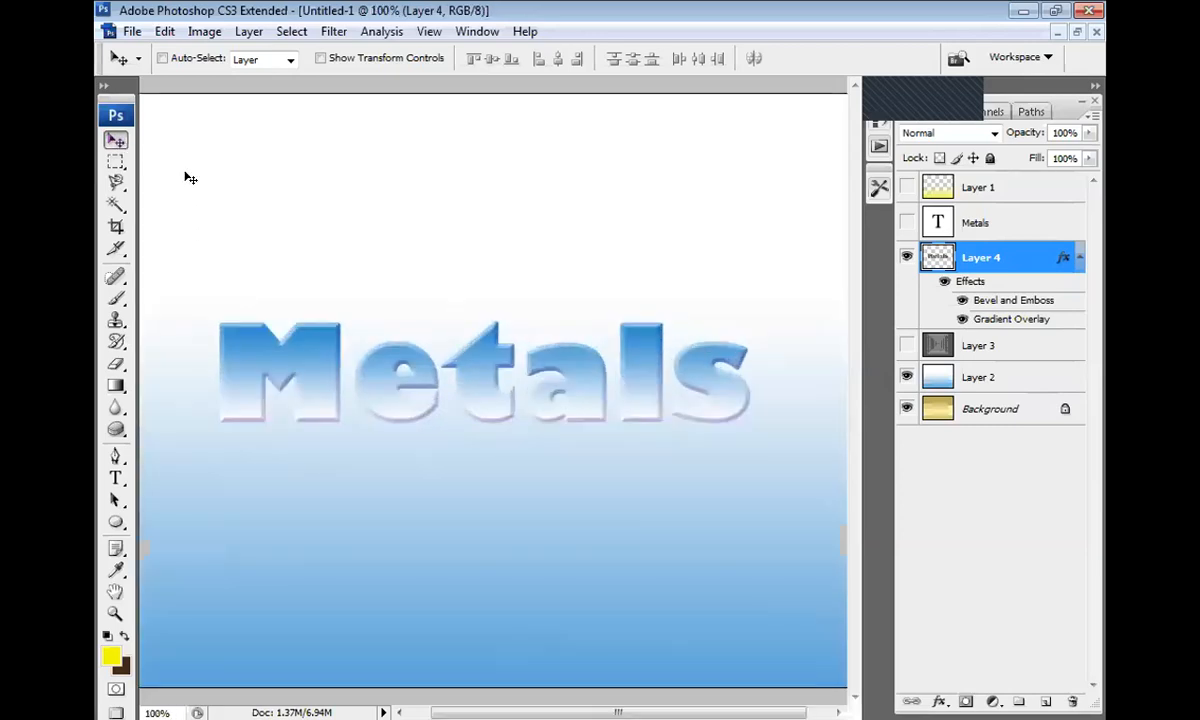
{"action": "key", "text": "ctrl+minus"}
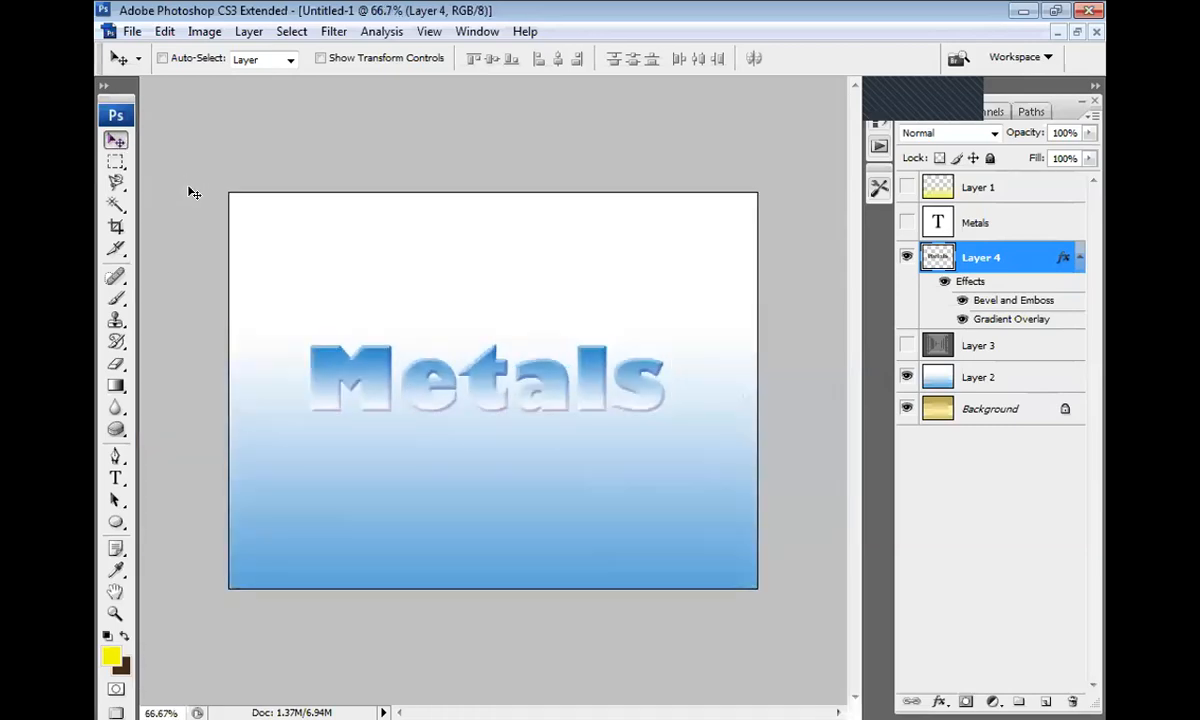
- Hide Layer 4 and show the yellow Metals text layer in its place
{"action": "left_click", "coordinate": [903, 256]}
{"action": "left_click", "coordinate": [920, 227]}
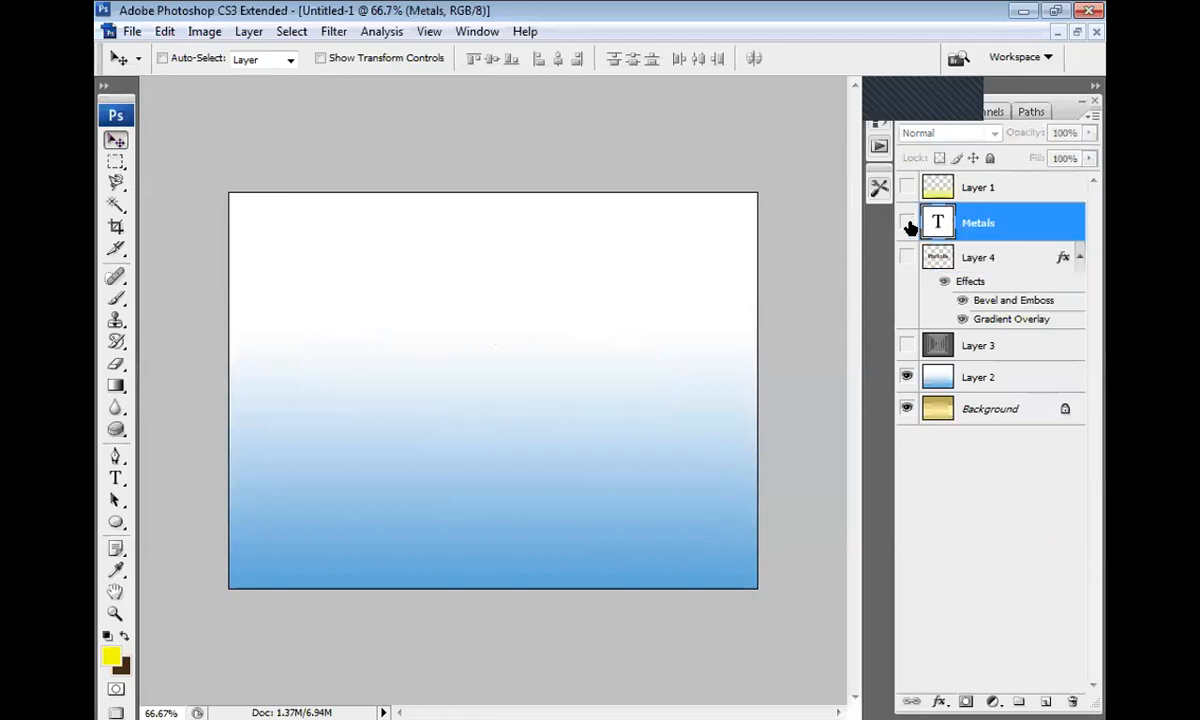
{"action": "left_click", "coordinate": [907, 222]}
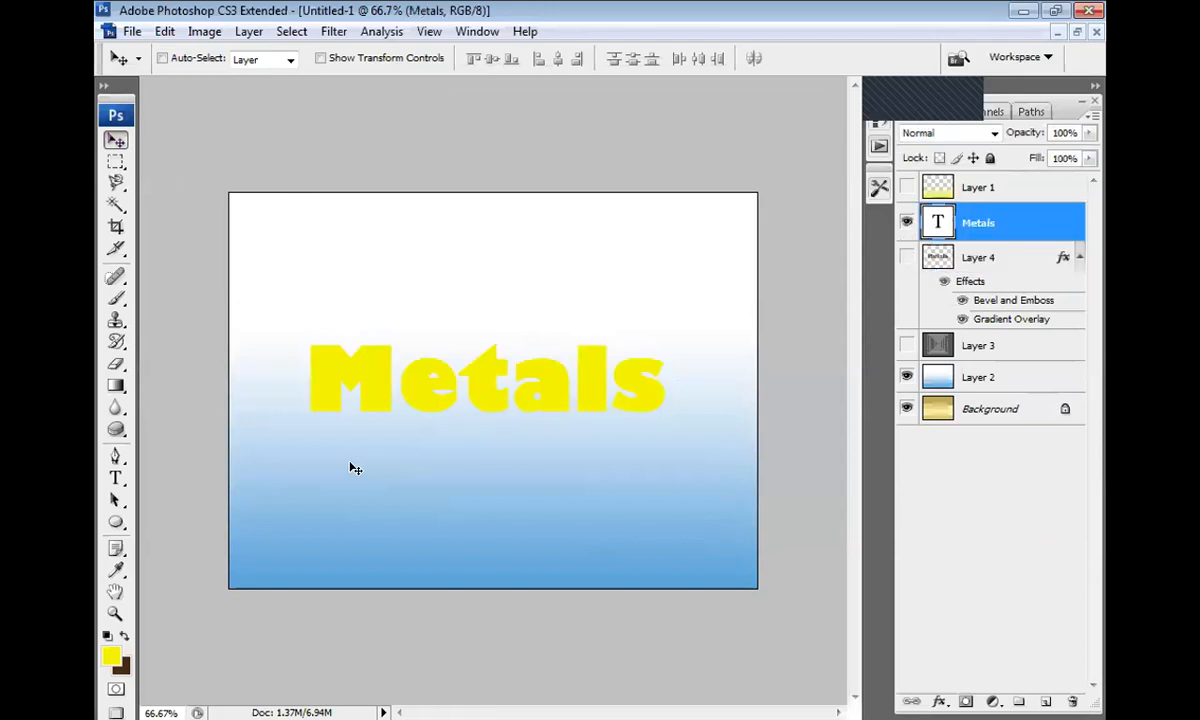
- Replace the word on the Metals text layer with "Water"
{"action": "key", "text": "t"}
{"action": "left_click", "coordinate": [463, 380]}
{"action": "key", "text": "ctrl+a"}
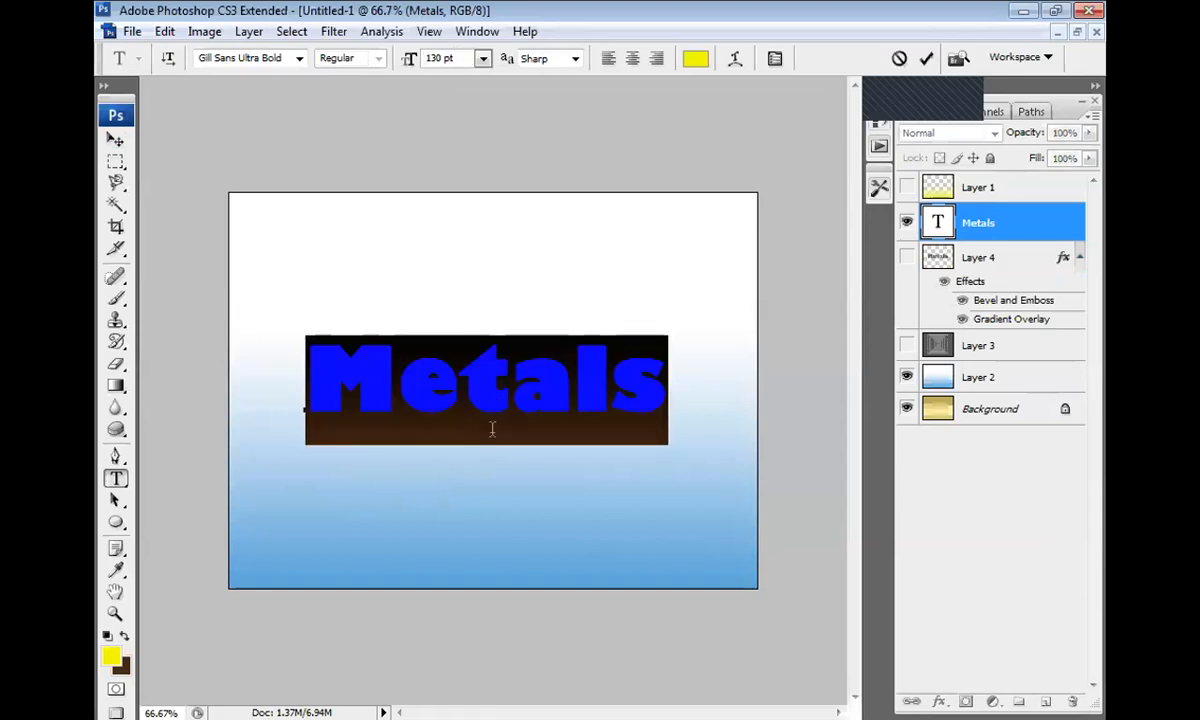
{"action": "type", "text": "Water"}
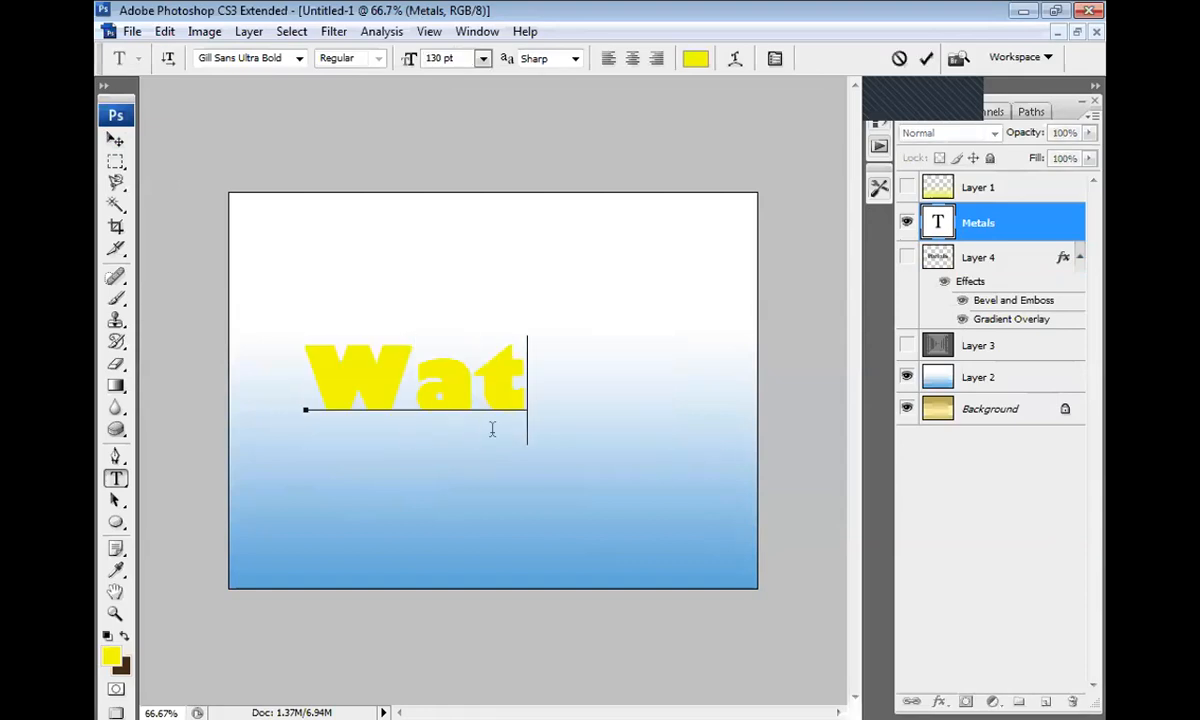
{"action": "left_click", "coordinate": [115, 140]}
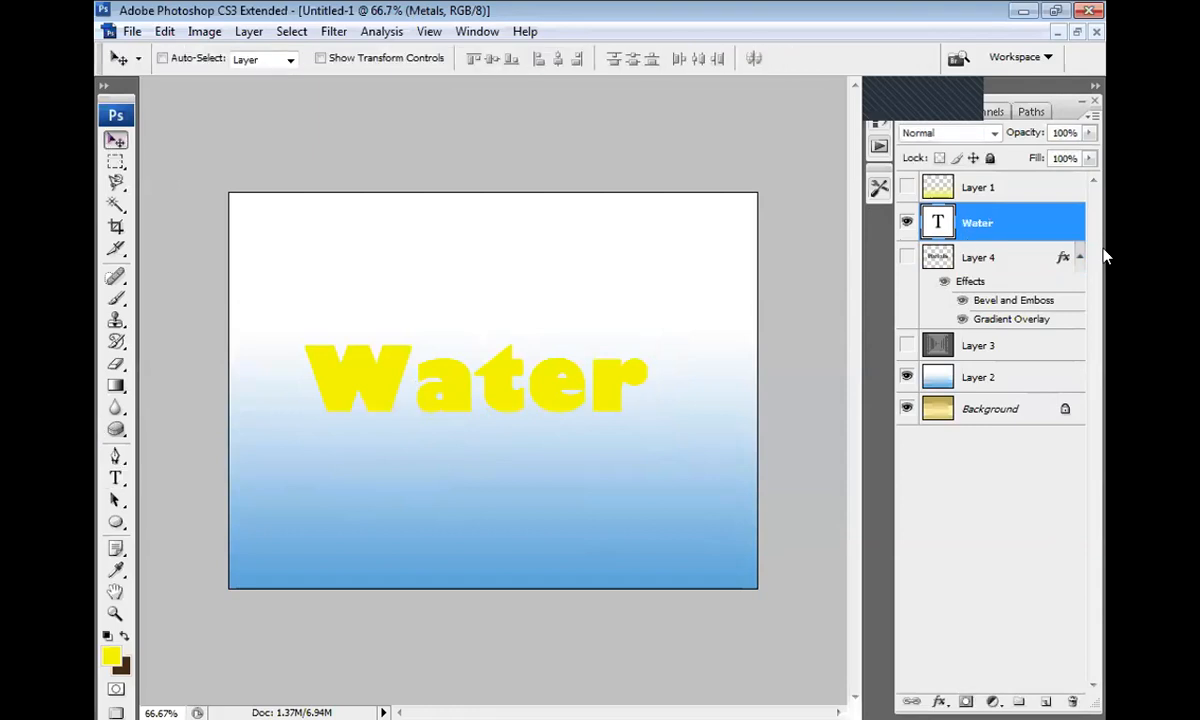
- Copy the layer style from Layer 4 and paste it onto the Water text layer
{"action": "left_click", "coordinate": [988, 260]}
{"action": "right_click", "coordinate": [985, 263]}
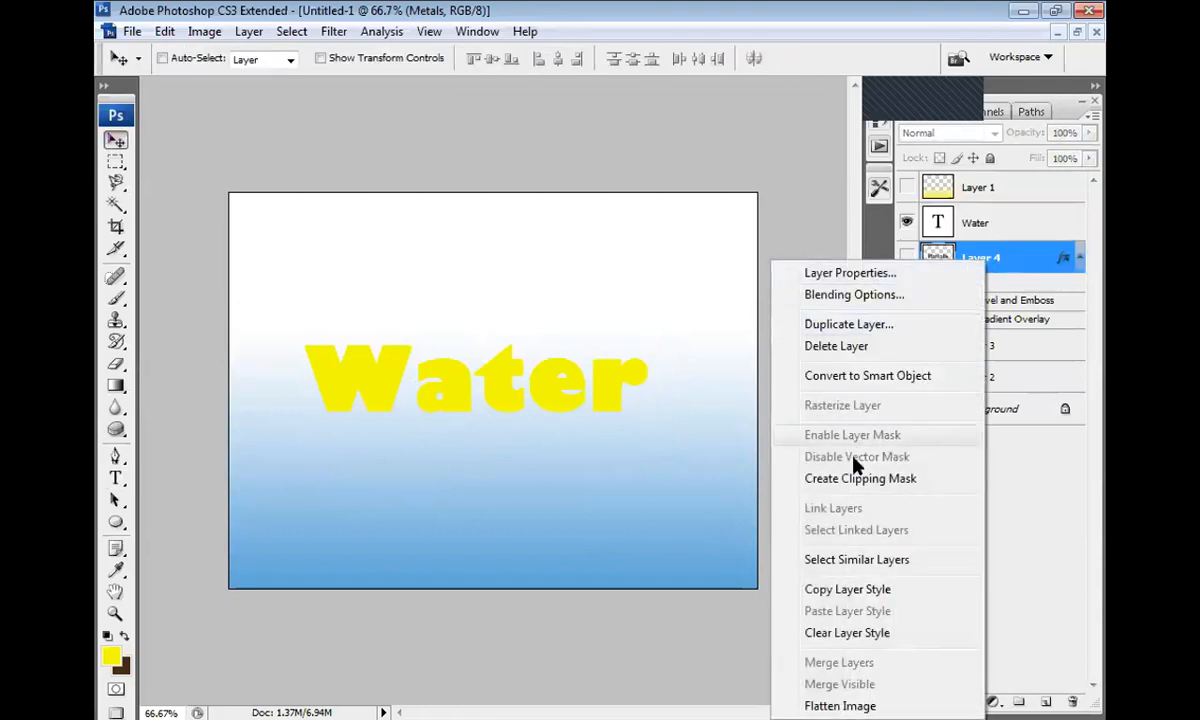
{"action": "left_click", "coordinate": [848, 590]}
{"action": "left_click", "coordinate": [998, 222]}
{"action": "right_click", "coordinate": [1000, 230]}
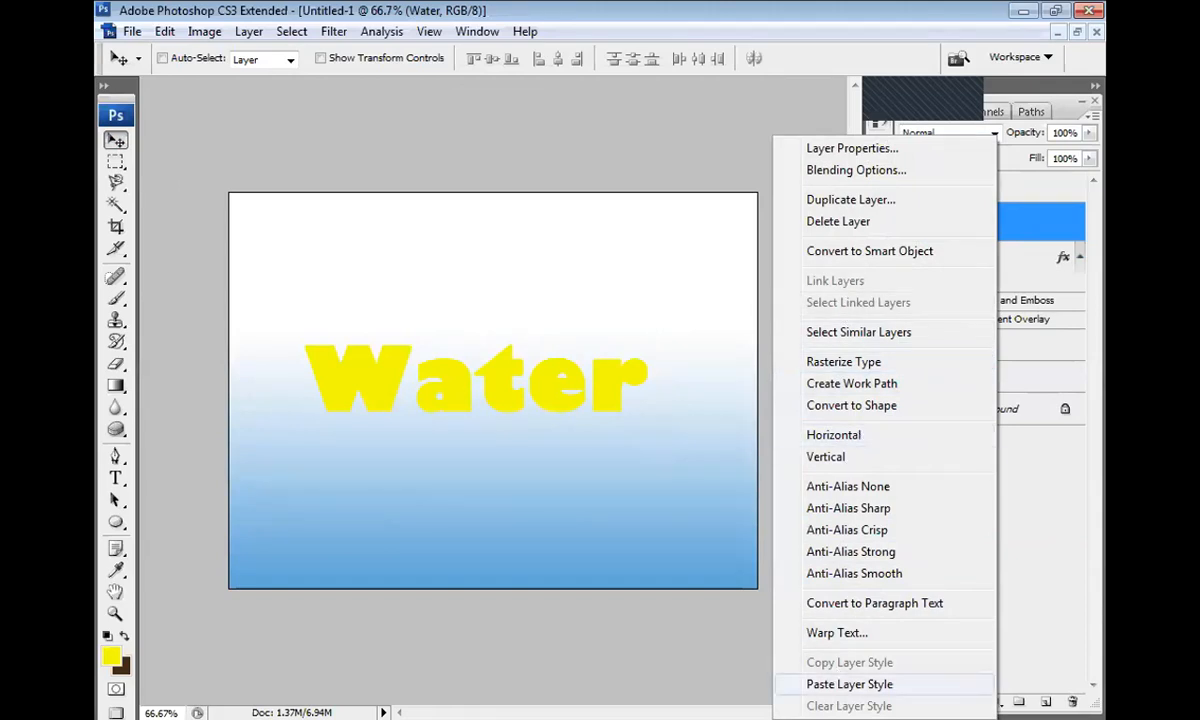
{"action": "left_click", "coordinate": [849, 684]}
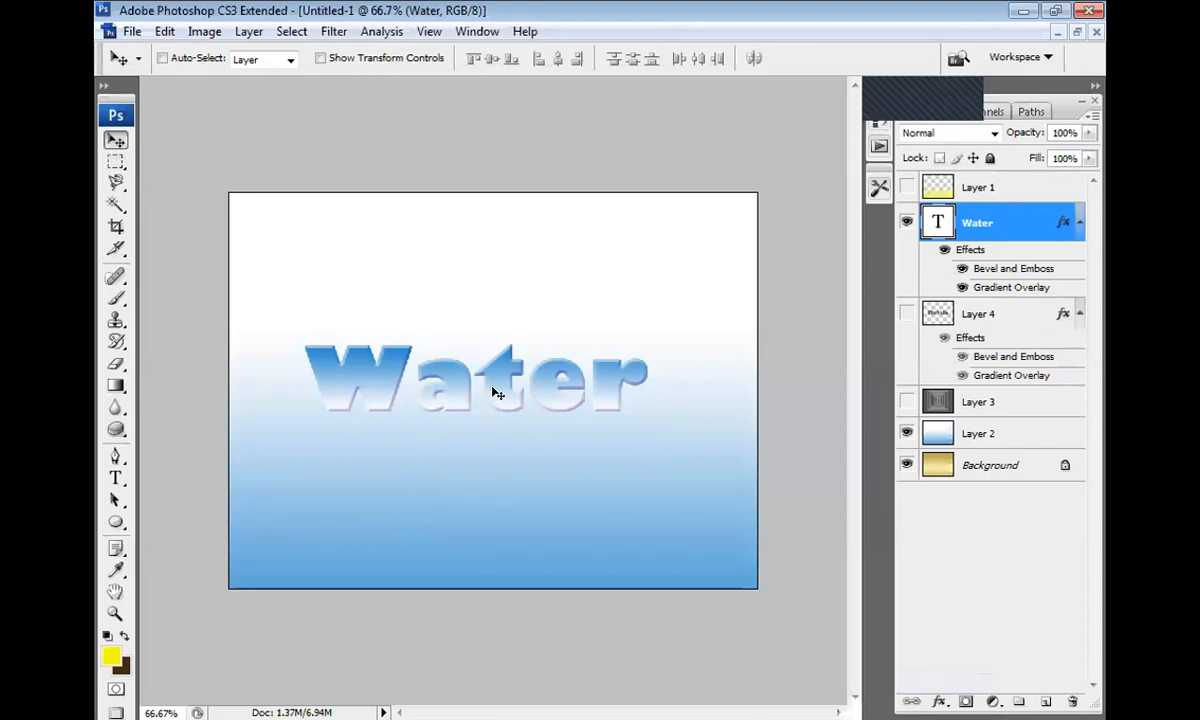
- Centre the Water text vertically and horizontally on the whole canvas, then clear the selection
{"action": "left_click_drag", "start_coordinate": [493, 392], "coordinate": [501, 412]}
{"action": "key", "text": "ctrl+a"}
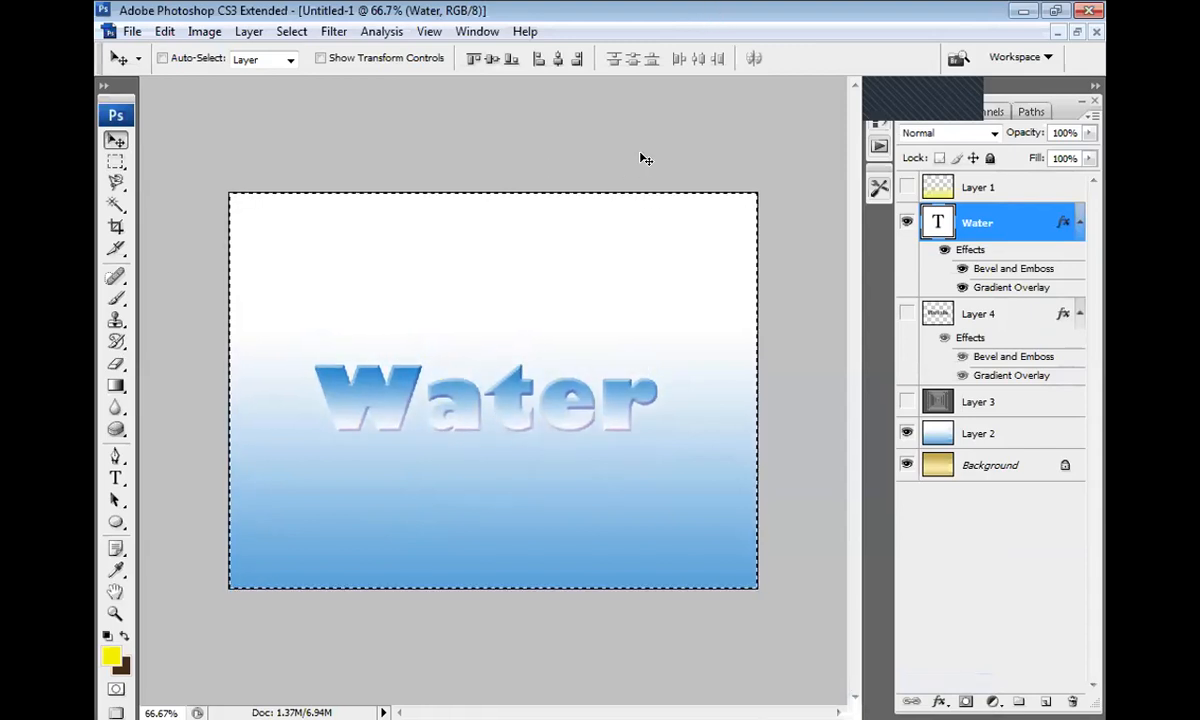
{"action": "key", "text": "shift+Up"}
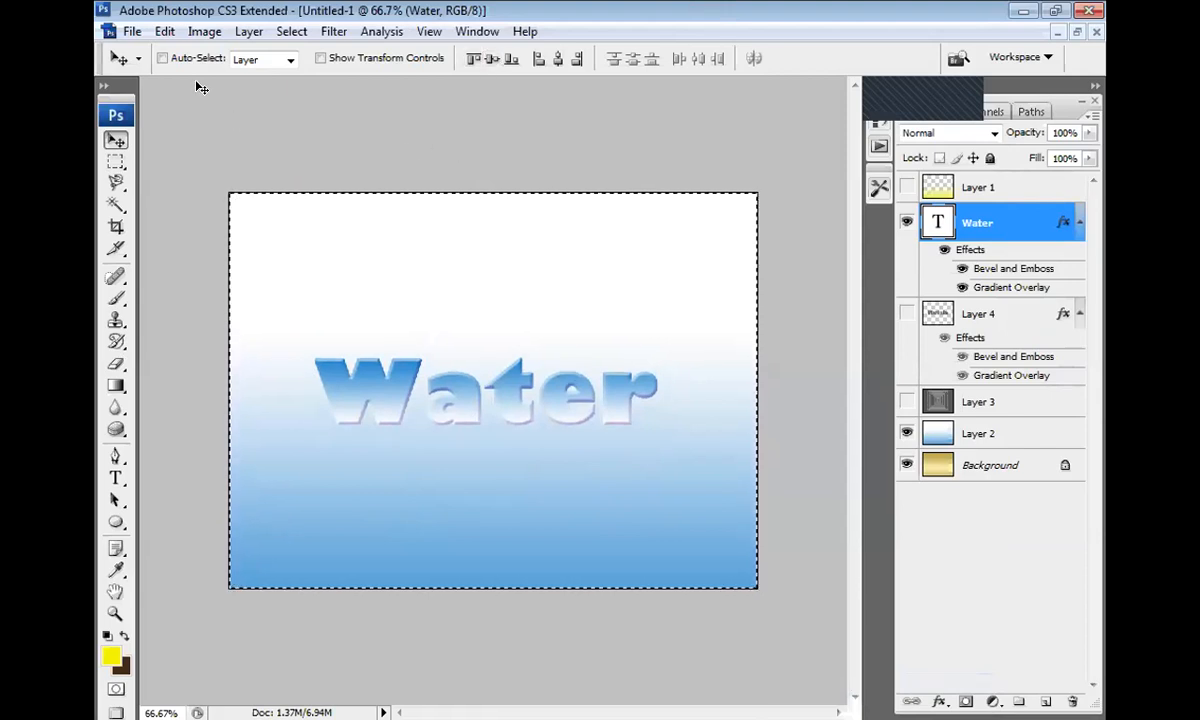
{"action": "key", "text": "shift+Right"}
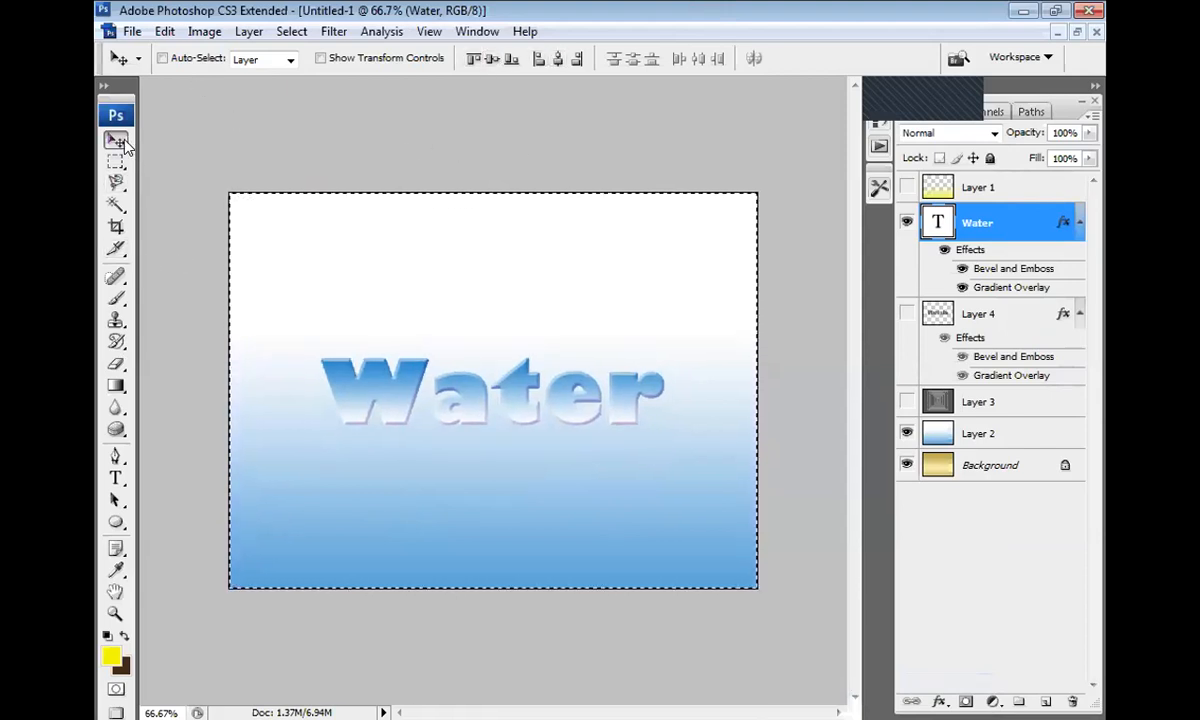
{"action": "key", "text": "ctrl+d"}
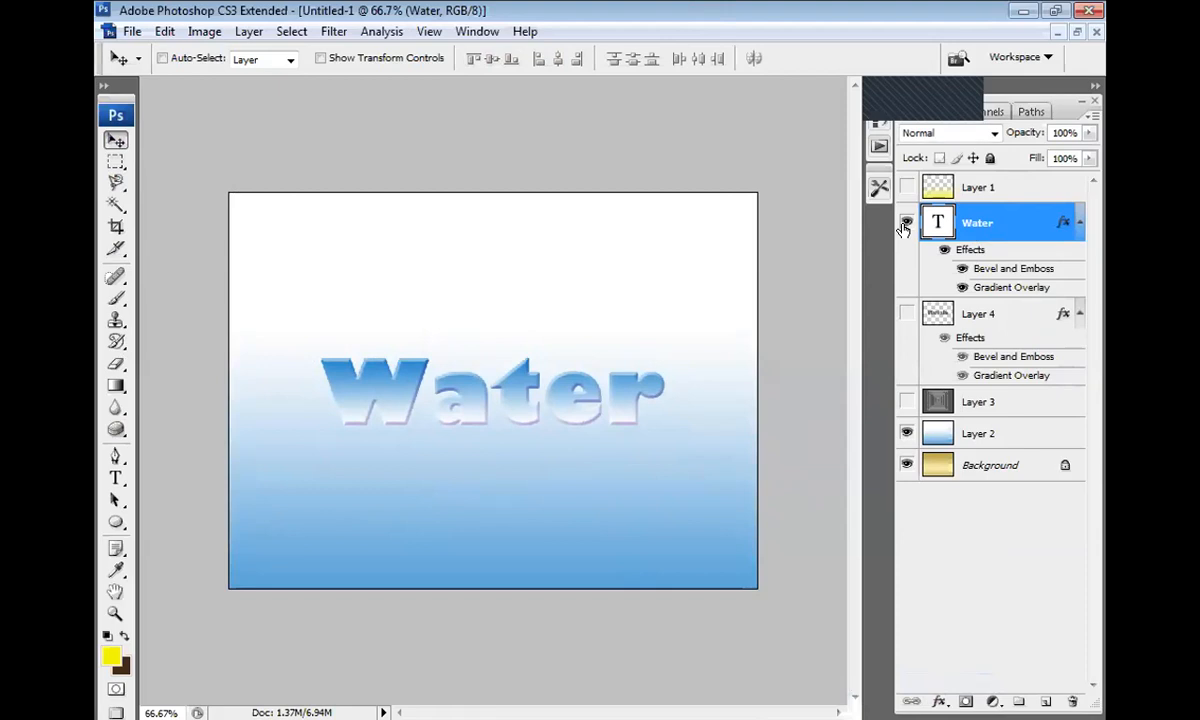
{"action": "key", "text": "t"}
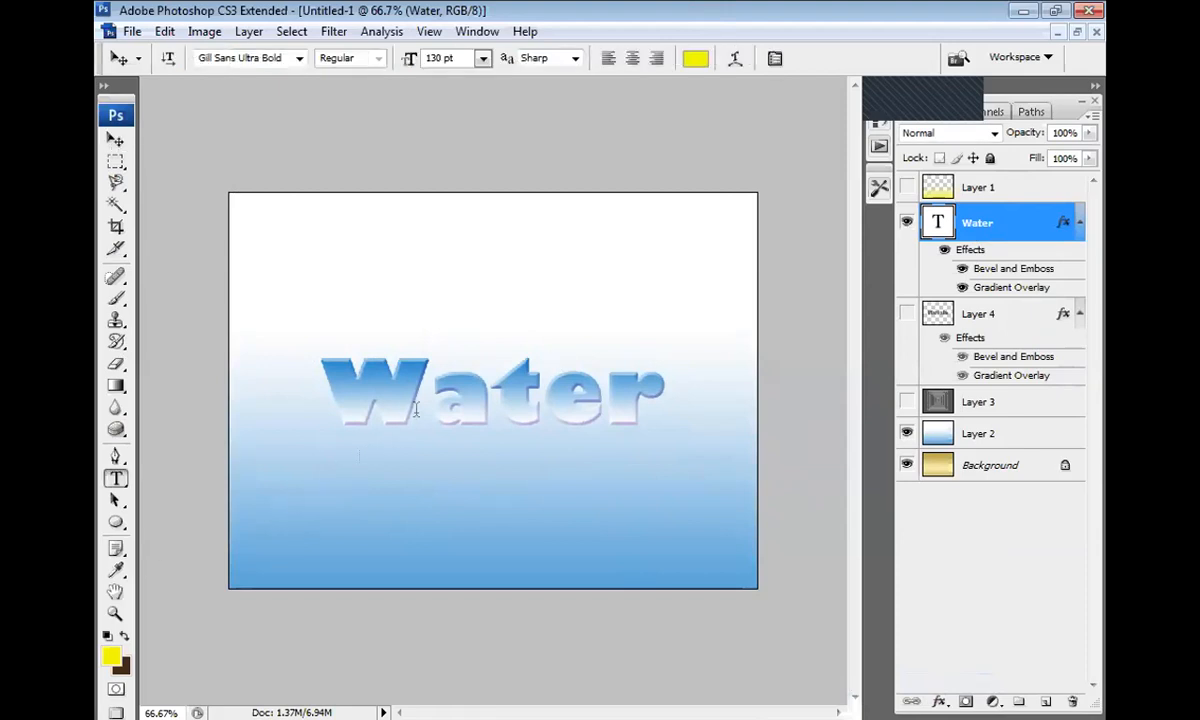
{"action": "left_click", "coordinate": [423, 402]}
{"action": "key", "text": "ctrl+a"}
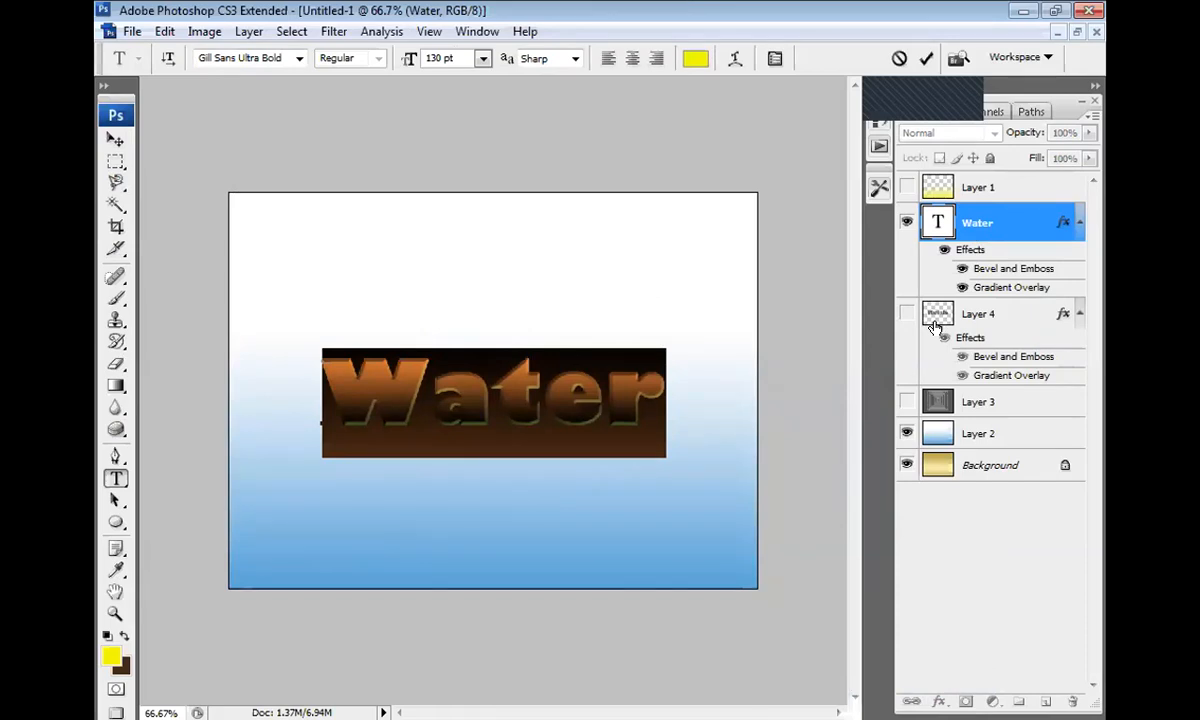
{"action": "left_click", "coordinate": [115, 139]}
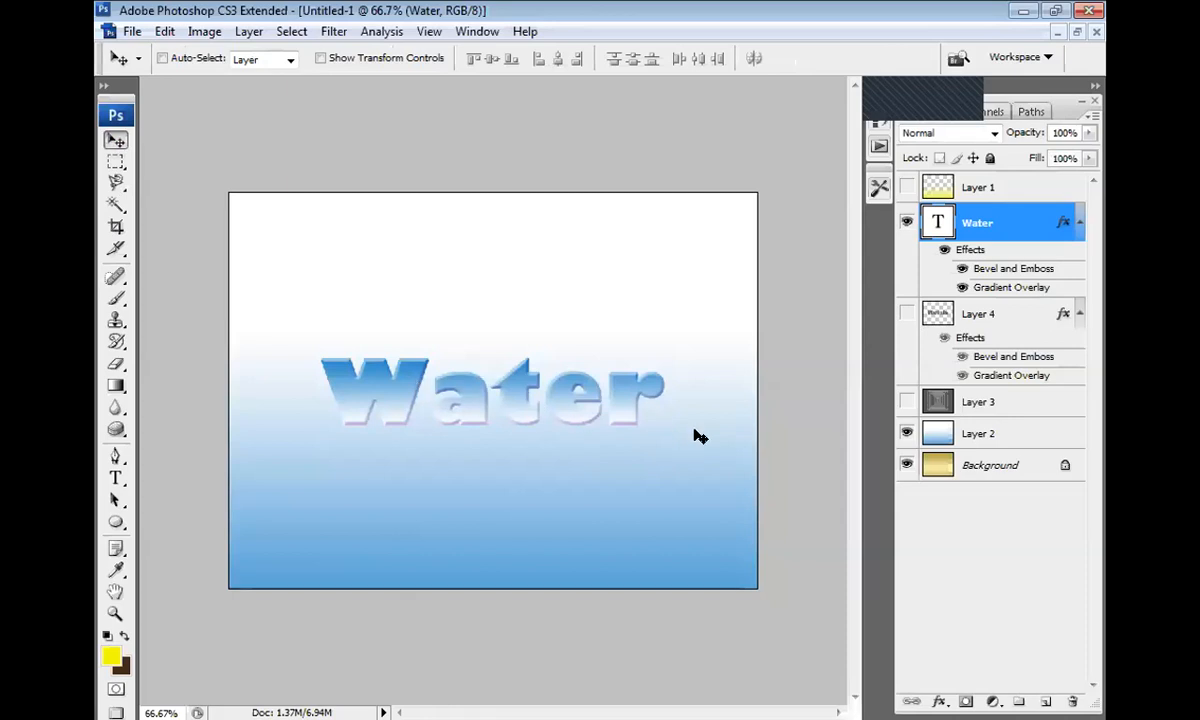
- Compare the Water text over the Background and Layer 3, then hide both and show Layer 2 behind the text
{"action": "left_click", "coordinate": [907, 433]}
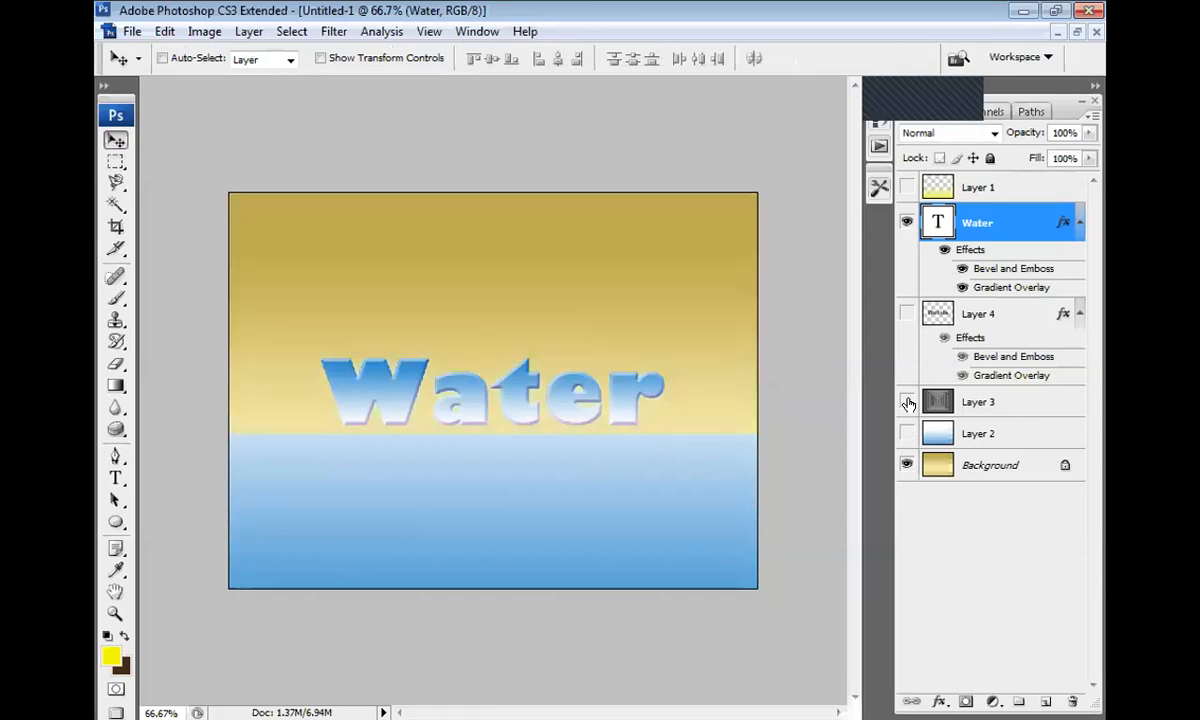
{"action": "left_click", "coordinate": [909, 402]}
{"action": "left_click", "coordinate": [905, 464]}
{"action": "left_click", "coordinate": [905, 402]}
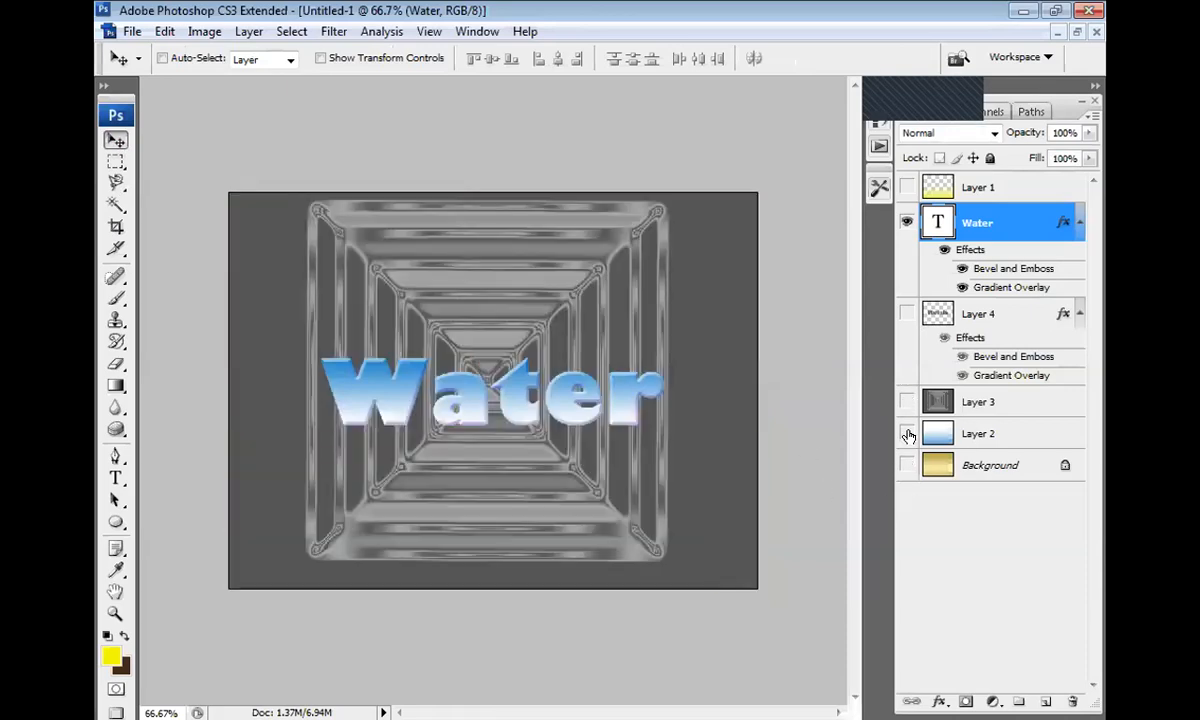
{"action": "left_click", "coordinate": [907, 434]}
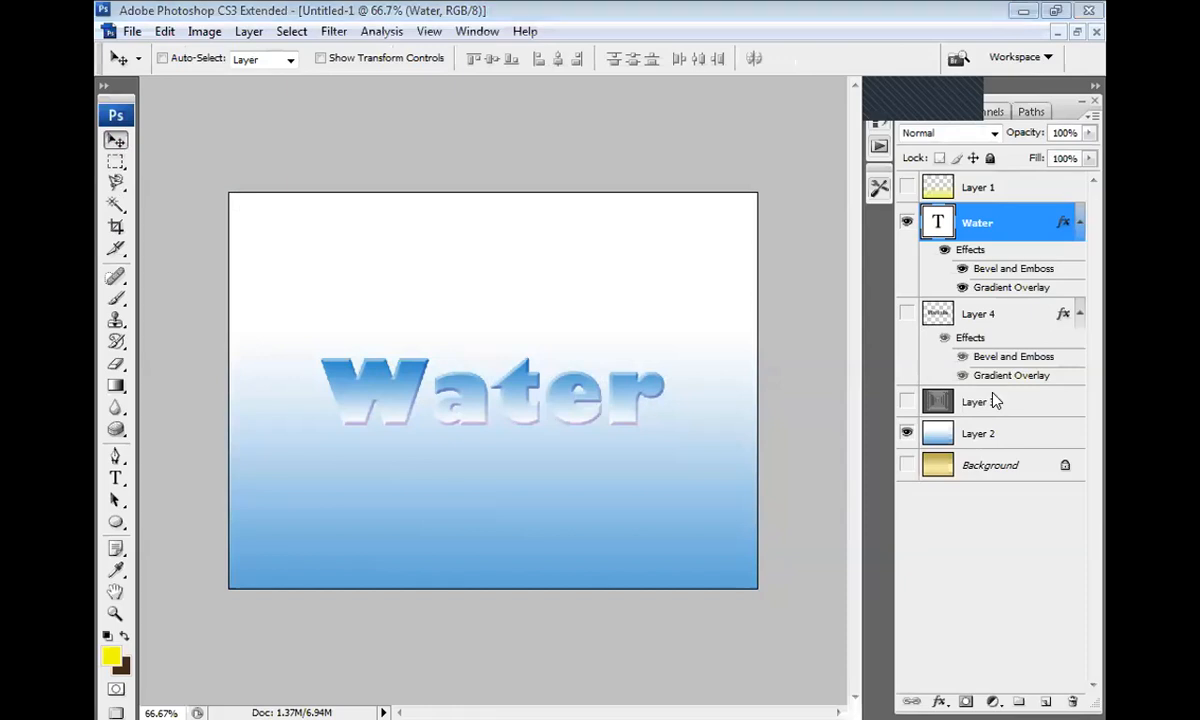
- Save the document as water in Photoshop format in the photoshop folder, with maximum compatibility enabled
{"action": "key", "text": "ctrl+s"}
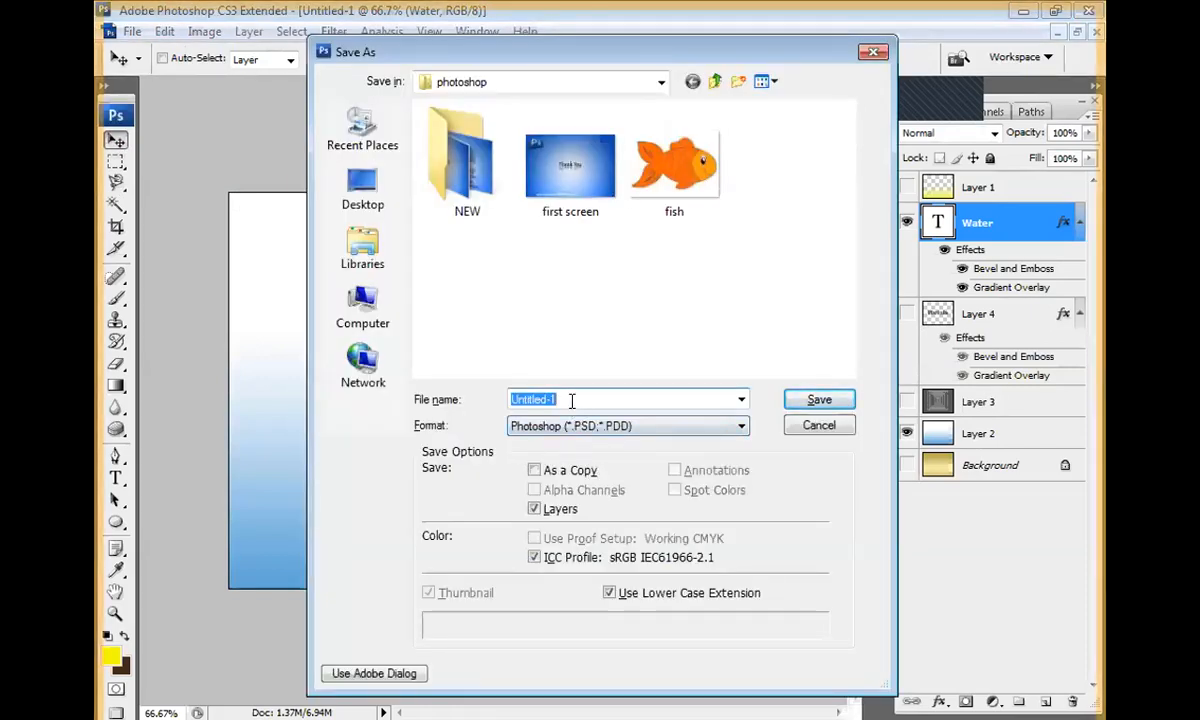
{"action": "left_click", "coordinate": [572, 400]}
{"action": "key", "text": "BackSpace"}
{"action": "key", "text": "BackSpace"}
{"action": "key", "text": "BackSpace"}
{"action": "key", "text": "BackSpace"}
{"action": "key", "text": "BackSpace"}
{"action": "key", "text": "BackSpace"}
{"action": "key", "text": "BackSpace"}
{"action": "key", "text": "BackSpace"}
{"action": "key", "text": "BackSpace"}
{"action": "key", "text": "BackSpace"}
{"action": "type", "text": "water"}
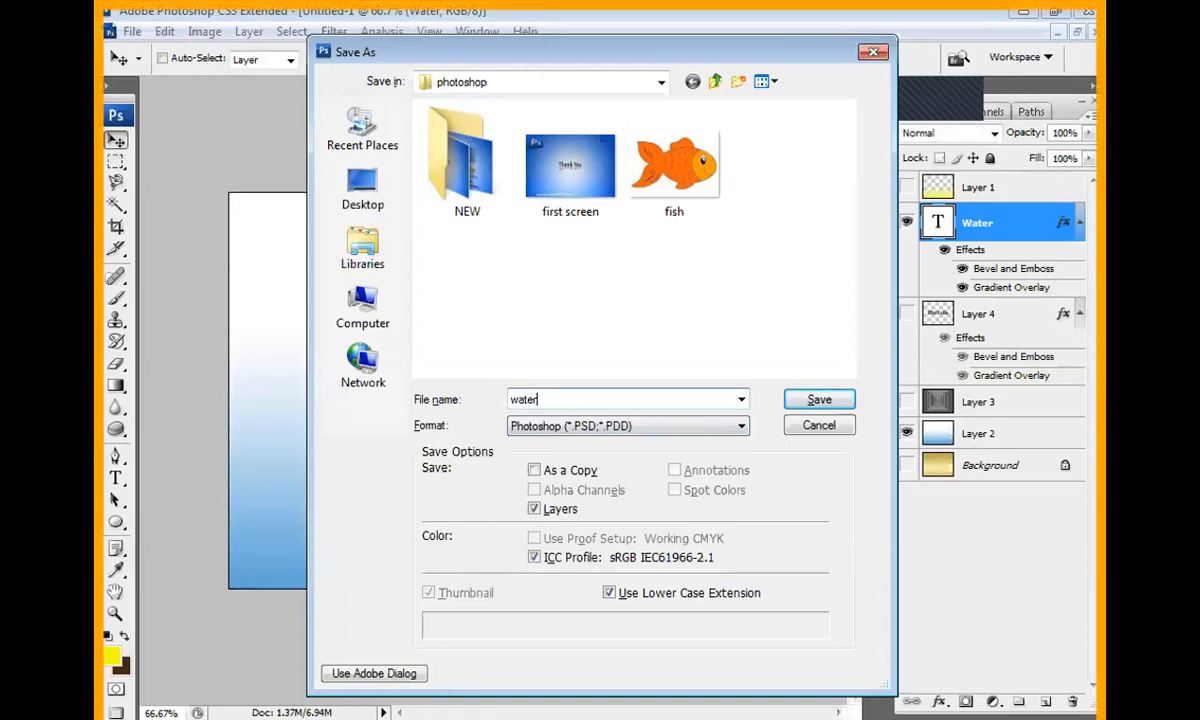
{"action": "key", "text": "Return"}
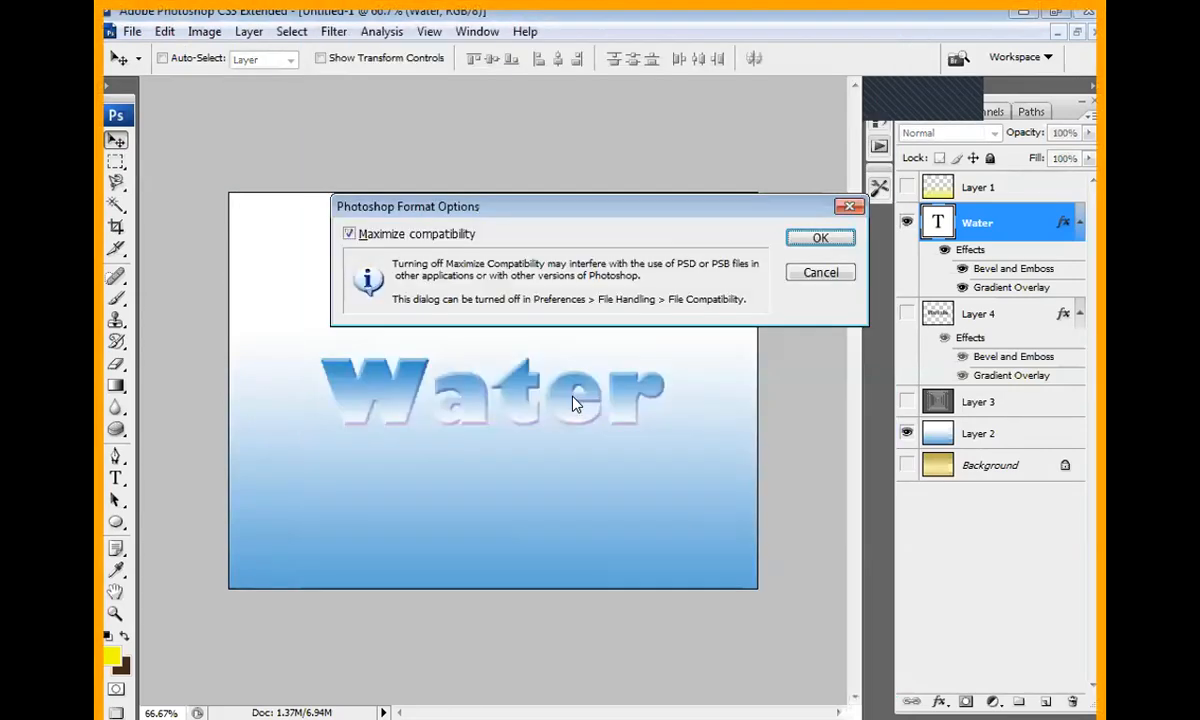
{"action": "key", "text": "Return"}
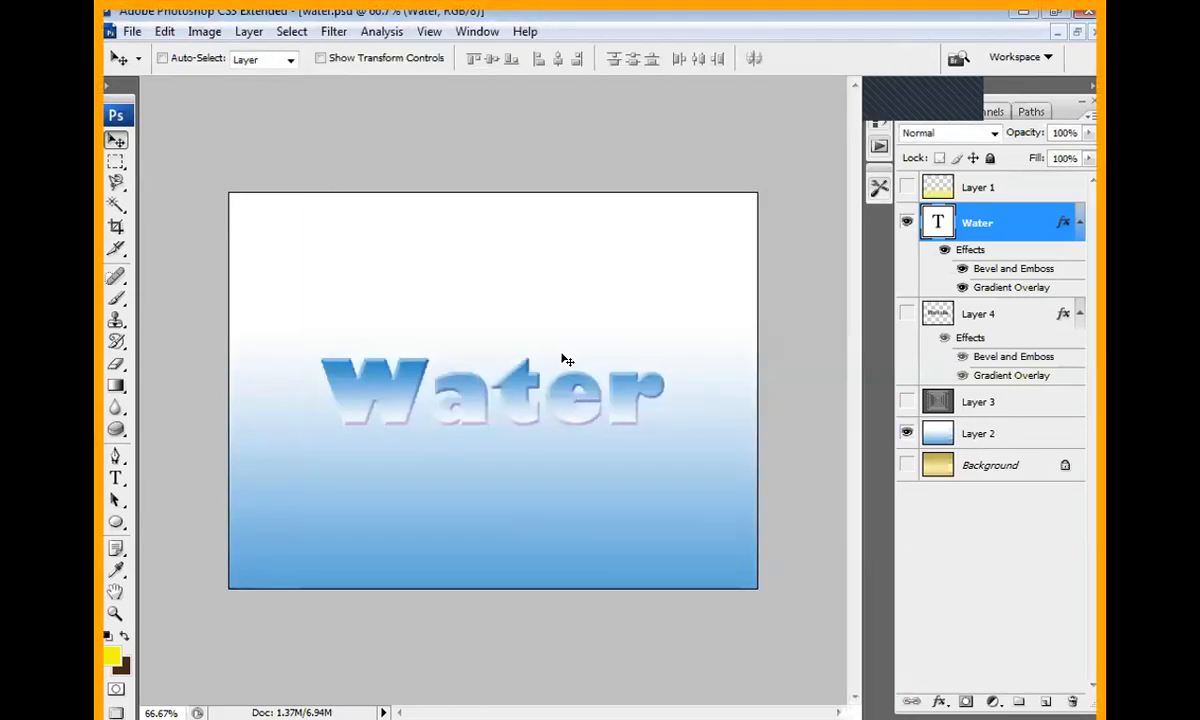